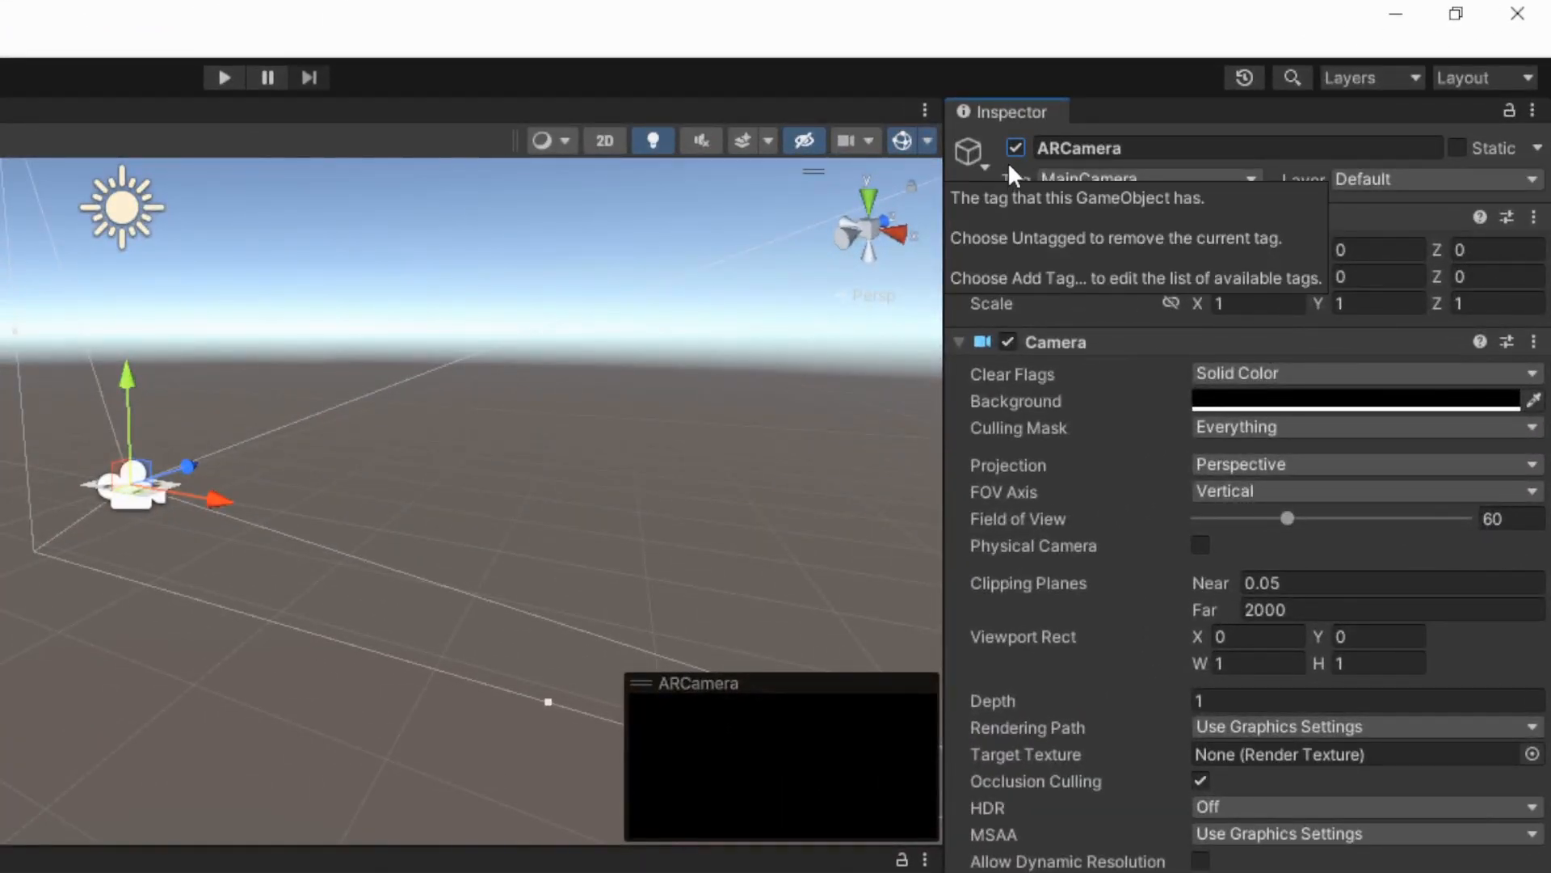
# - Deactivate the ARCamera object in the scene
pyautogui.click(1016, 147)
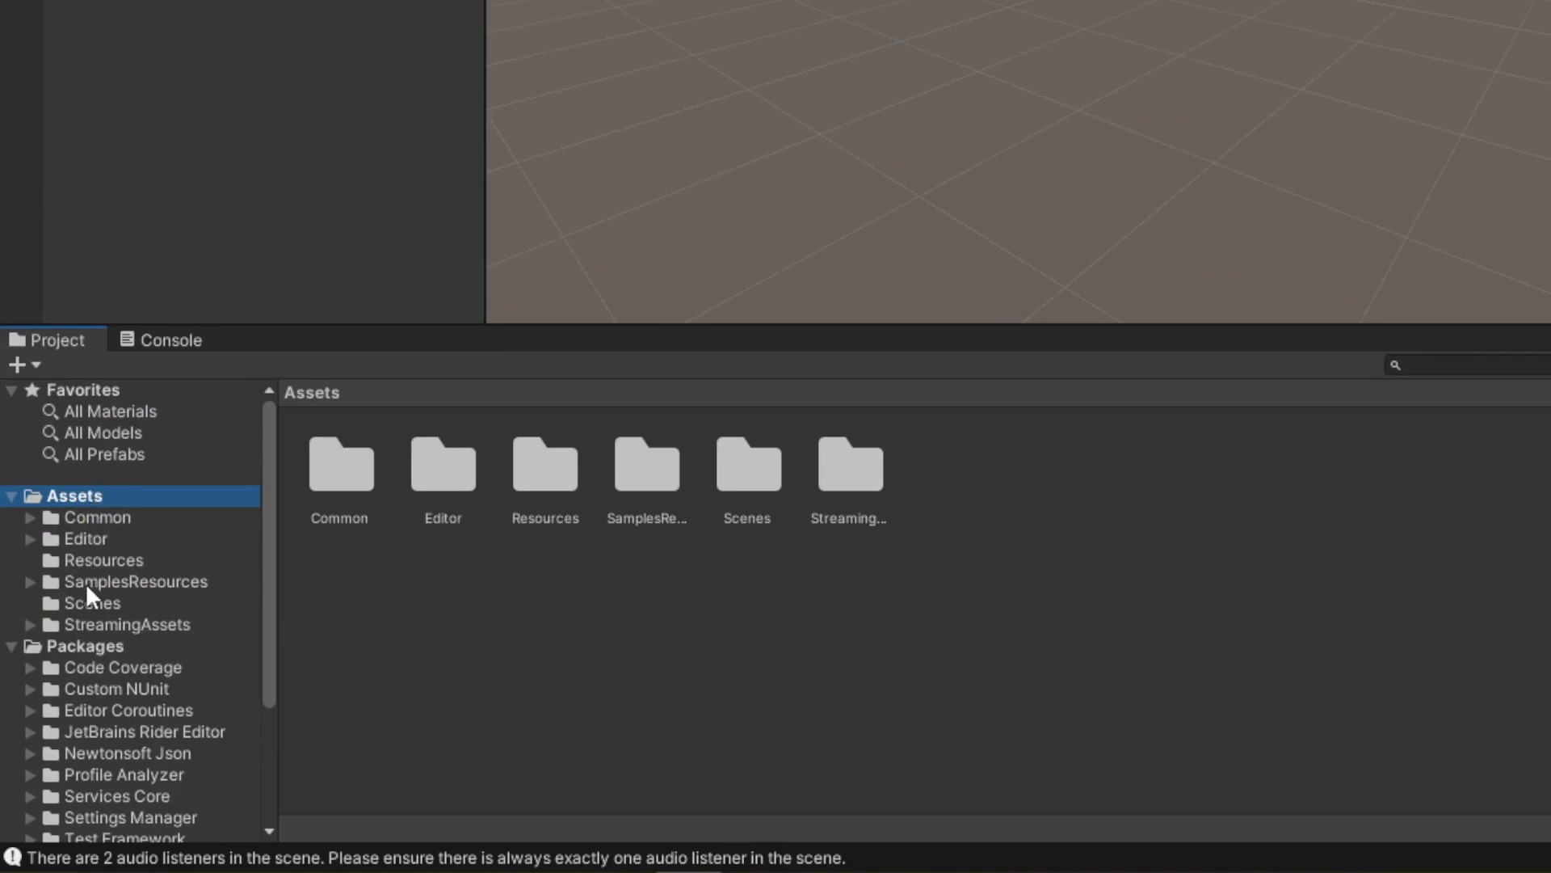
# - Rename the SampleScene asset in the Scenes folder as ARRobot, ignore the scene reload, and save the scene
pyautogui.click(85, 606)
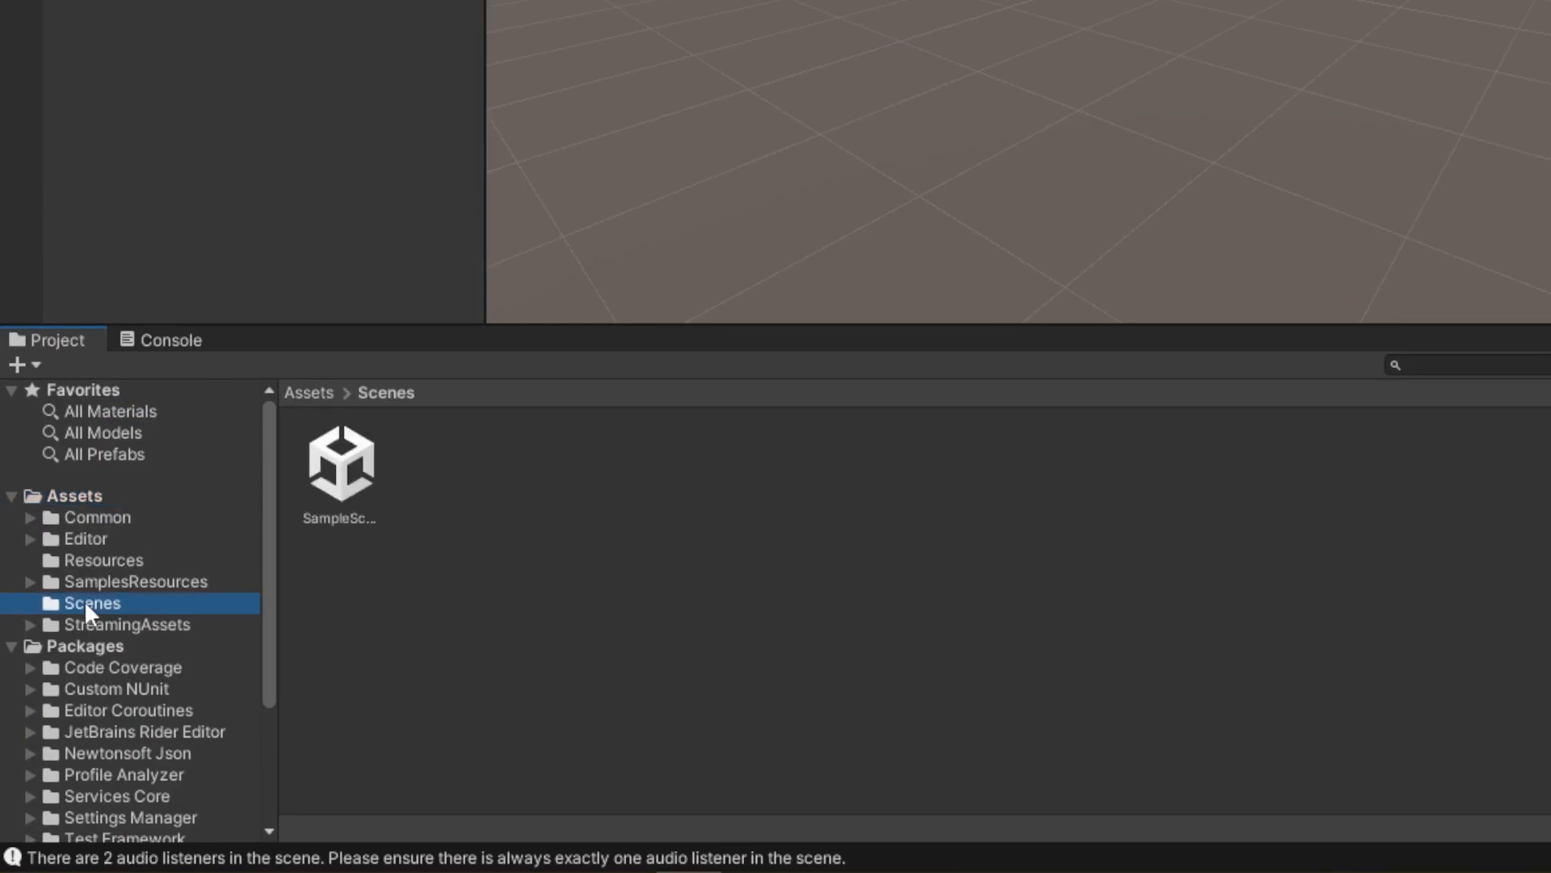
pyautogui.click(340, 459)
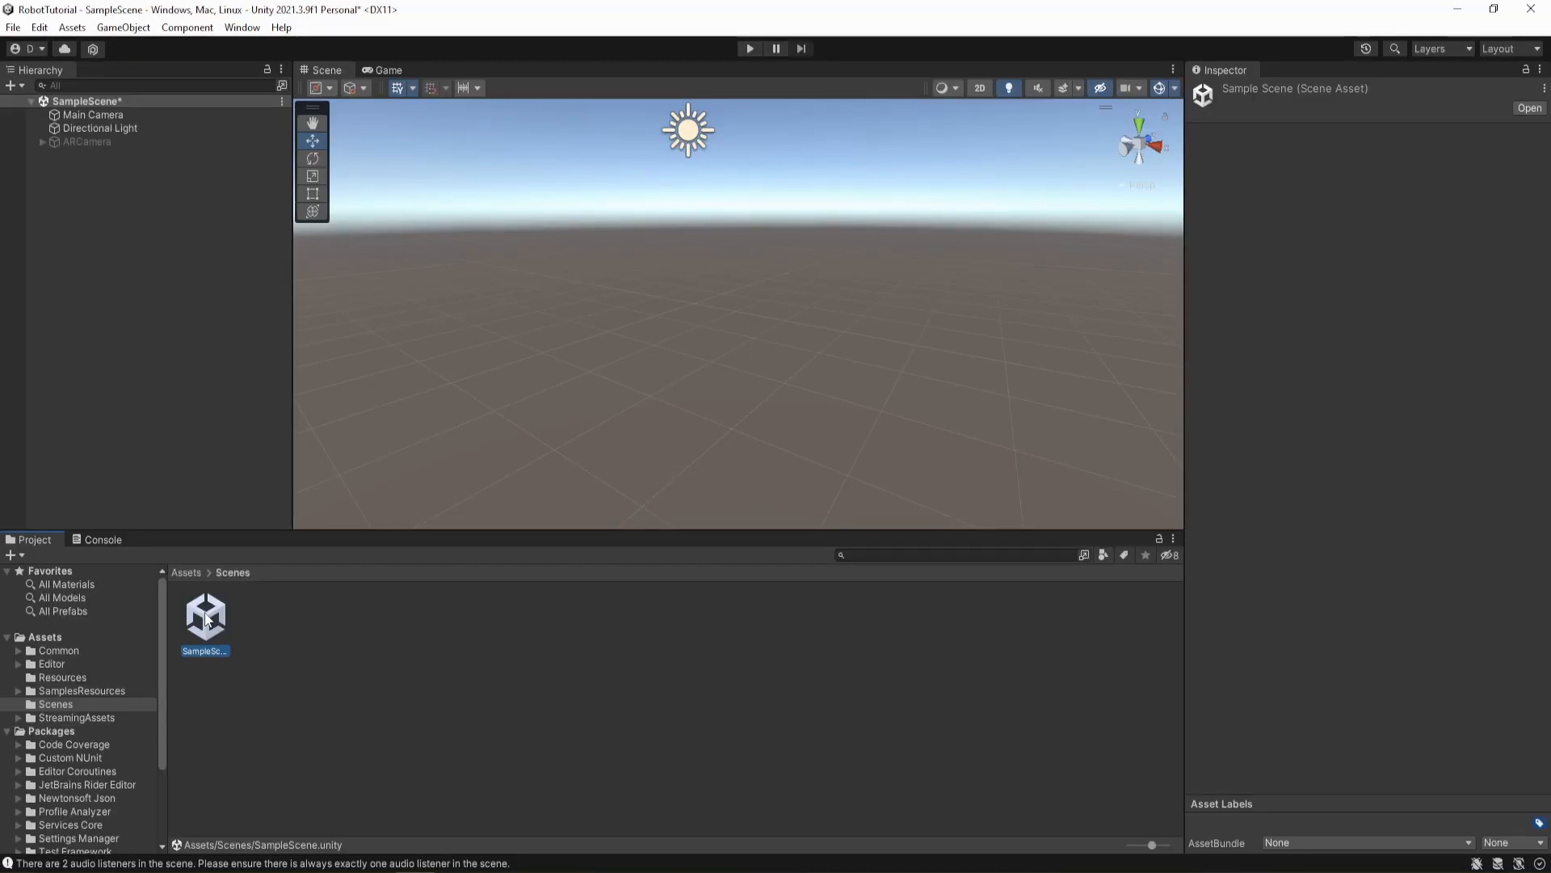
pyautogui.rightClick(206, 621)
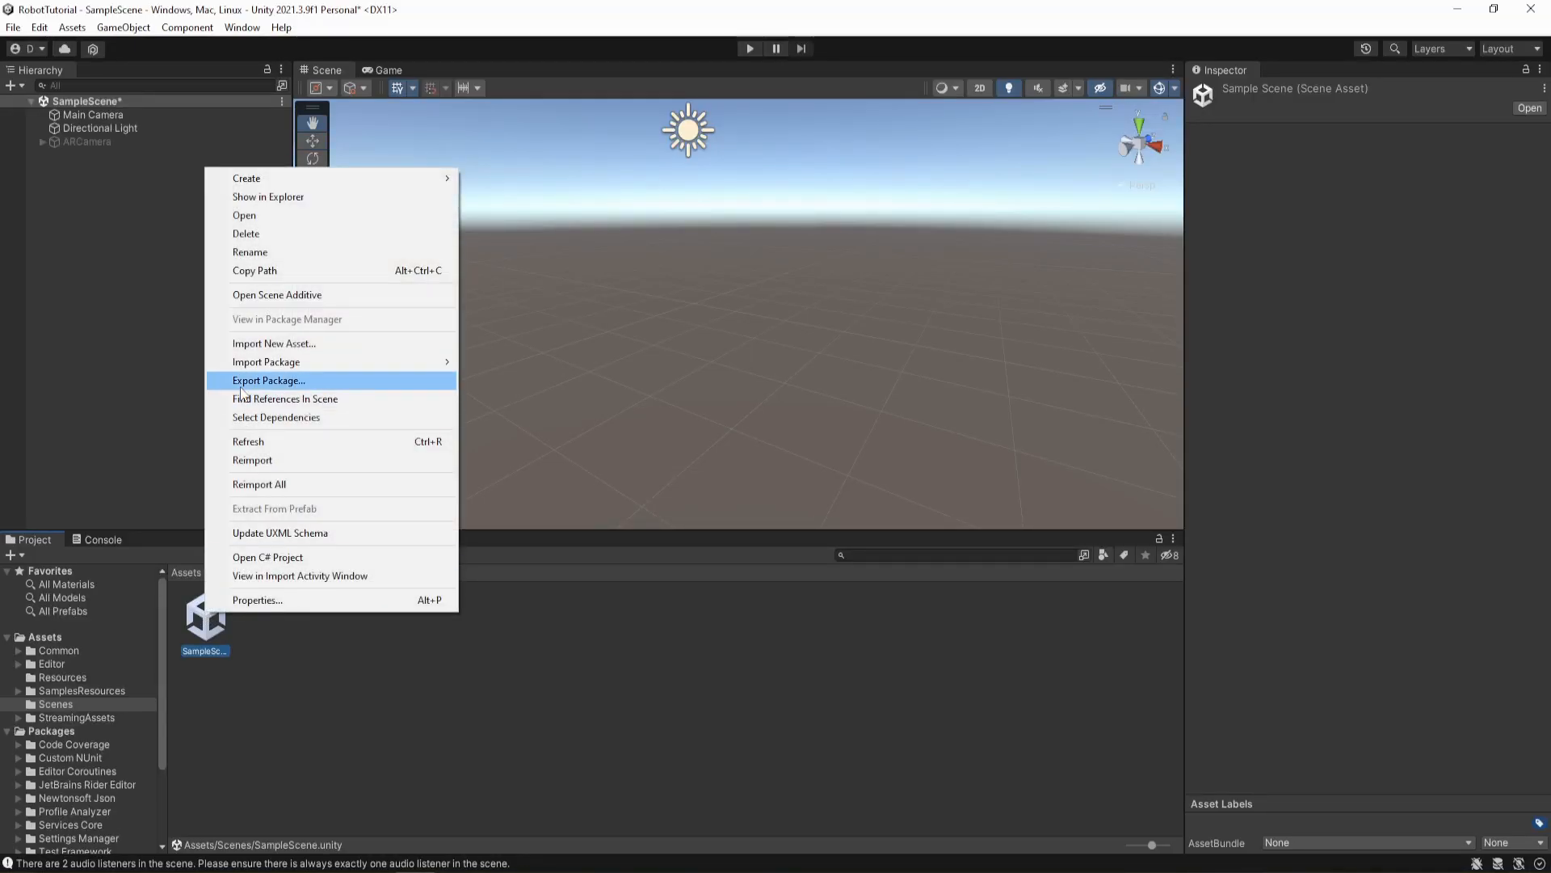
pyautogui.click(249, 251)
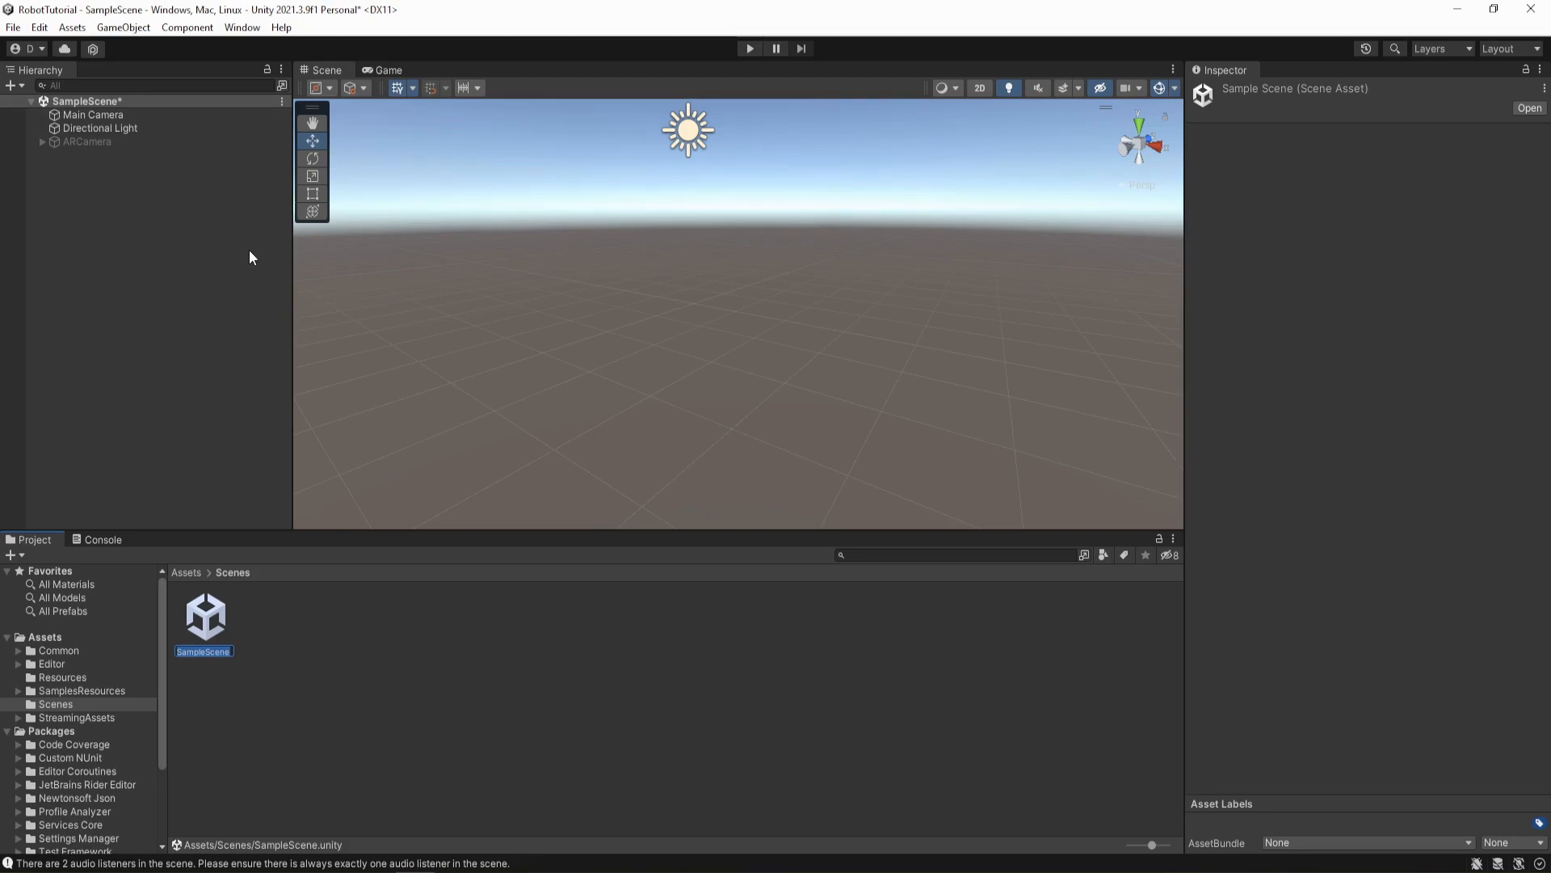
pyautogui.write('ARRobot')
pyautogui.press('Return')
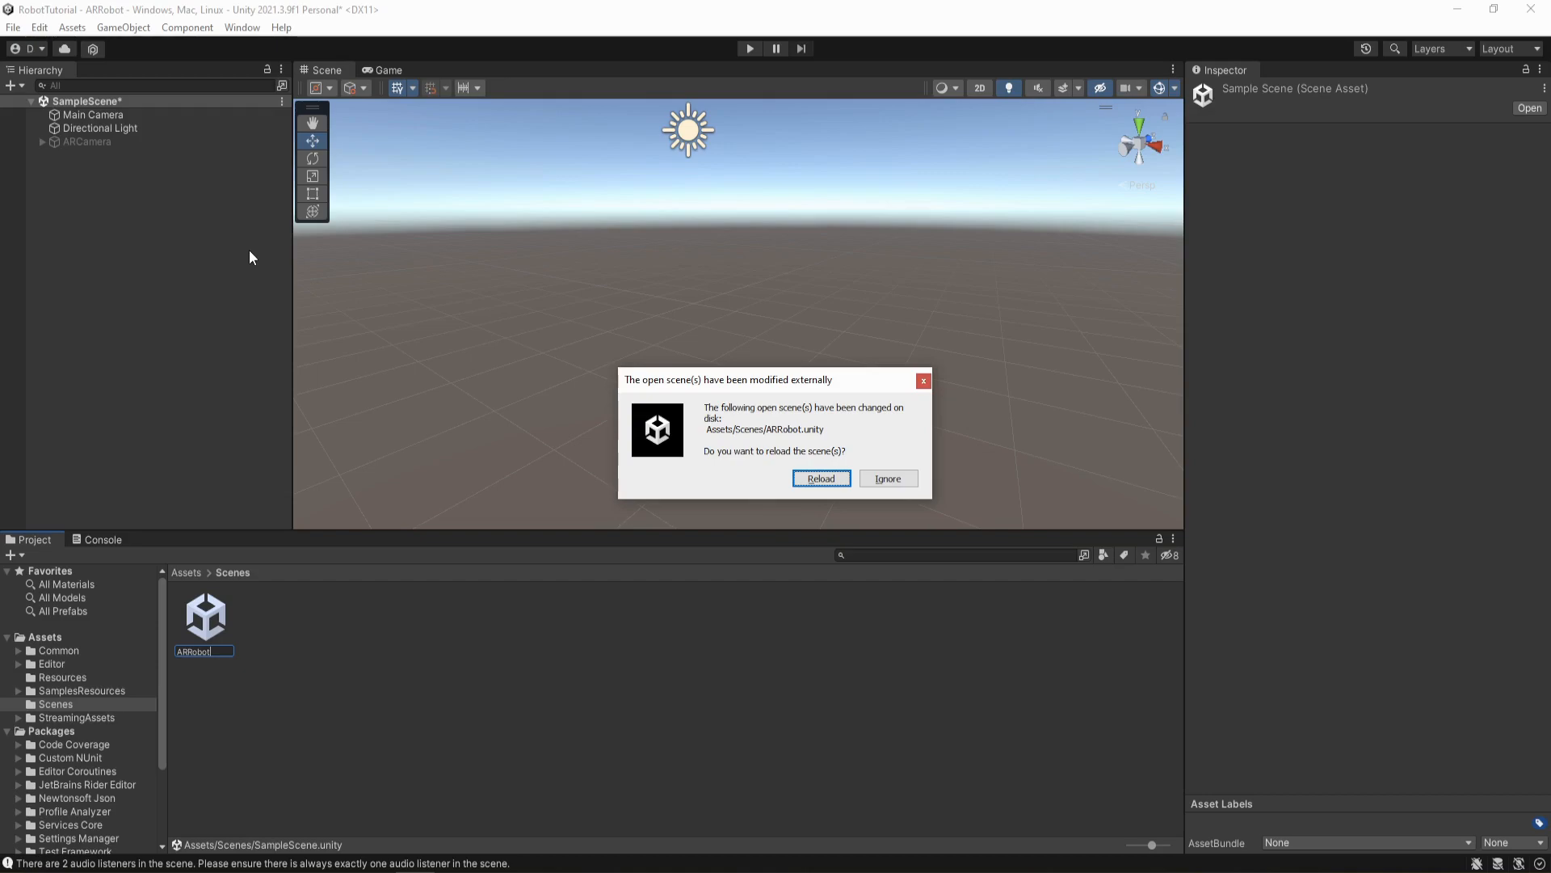
pyautogui.click(886, 479)
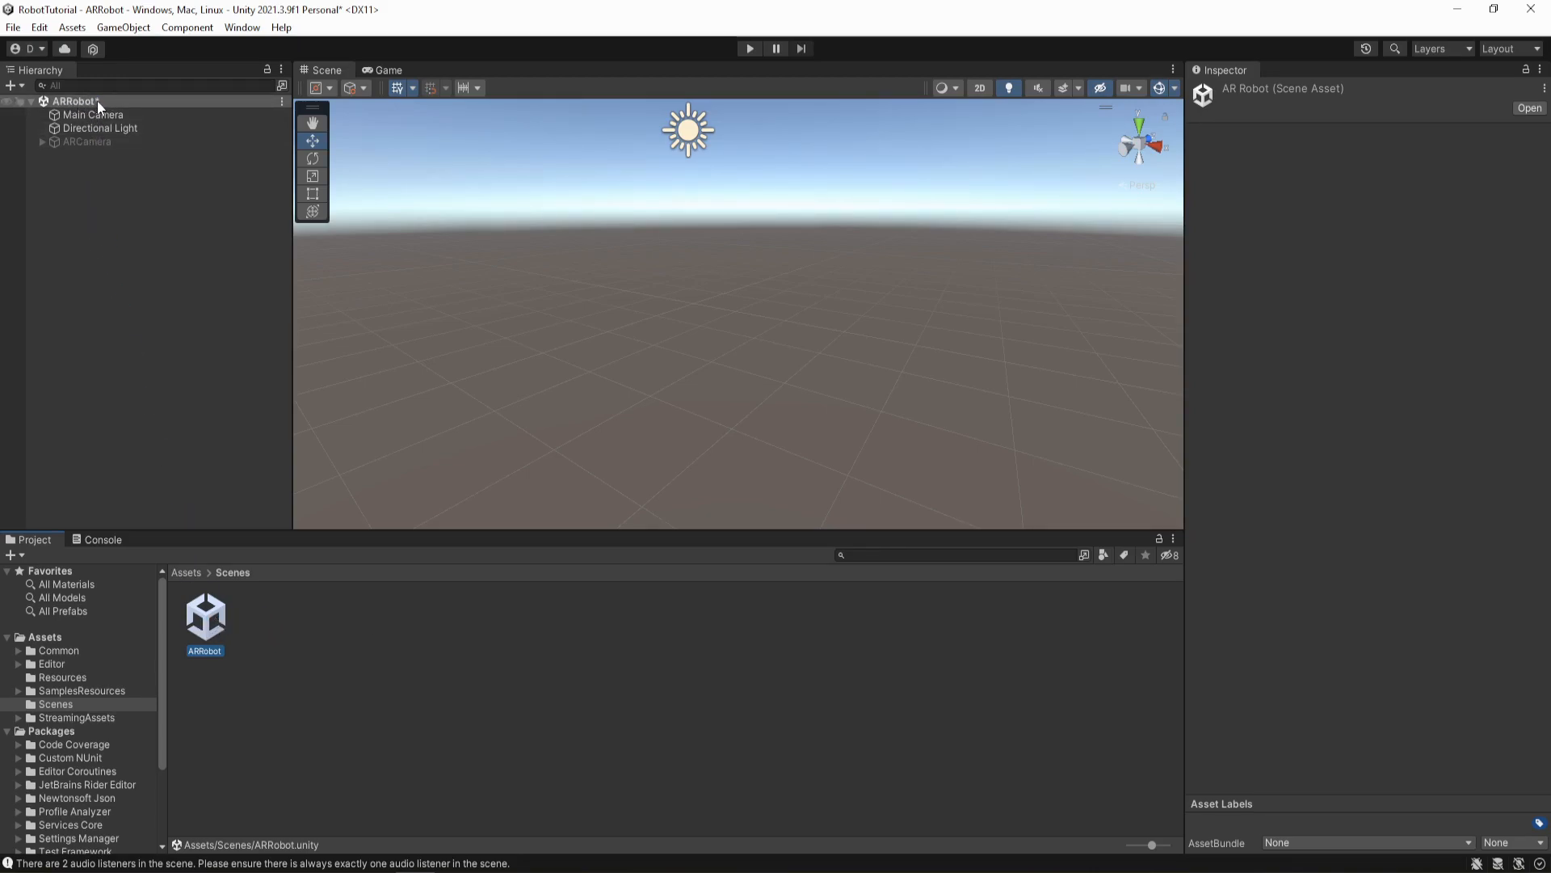
pyautogui.click(13, 27)
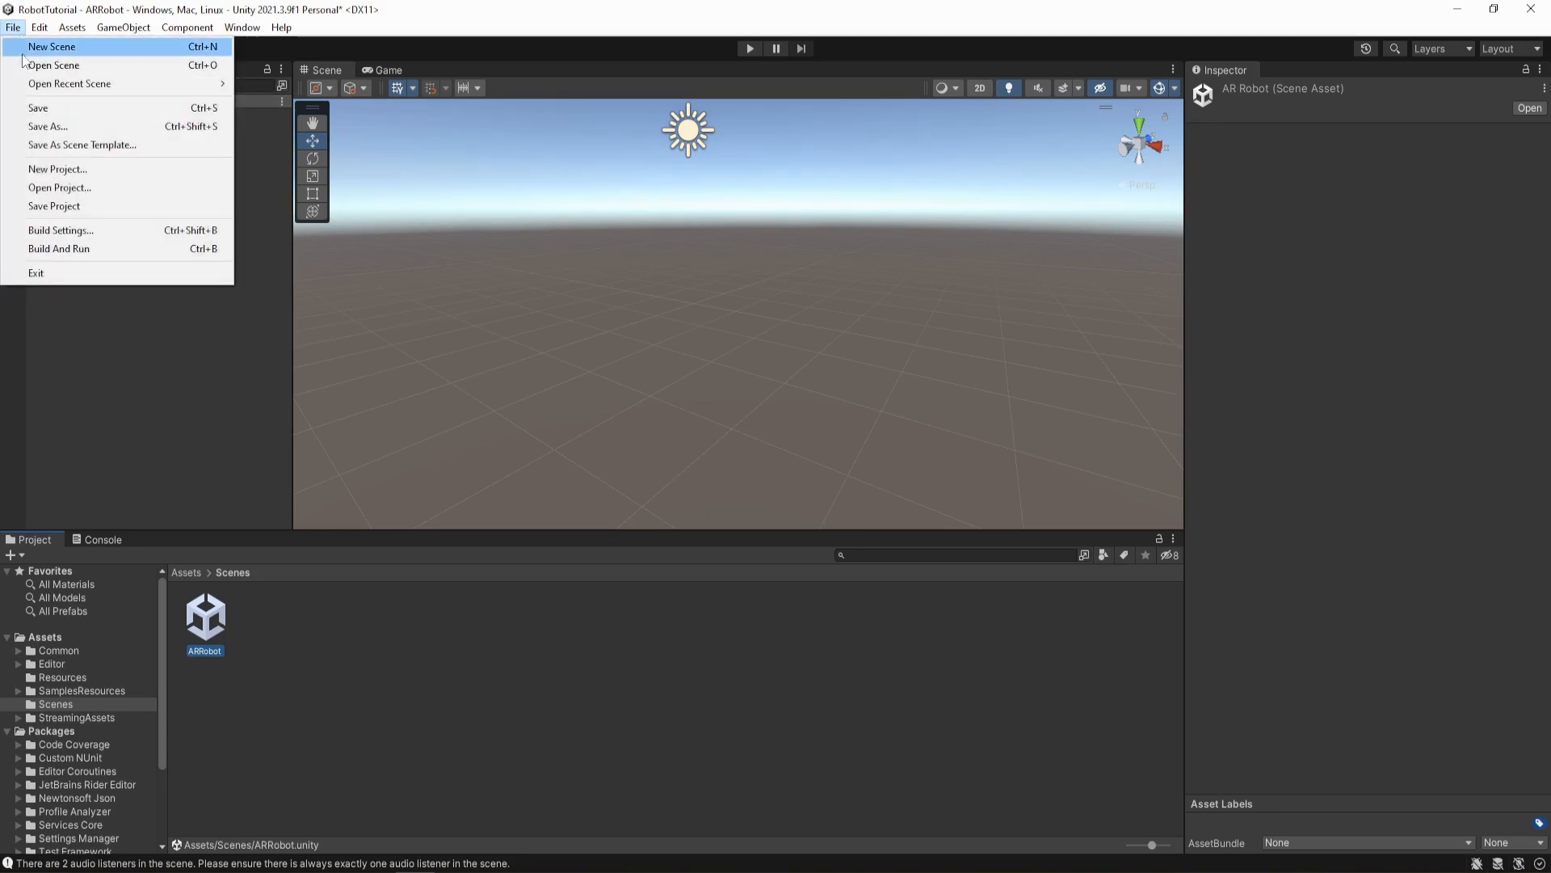
pyautogui.click(46, 107)
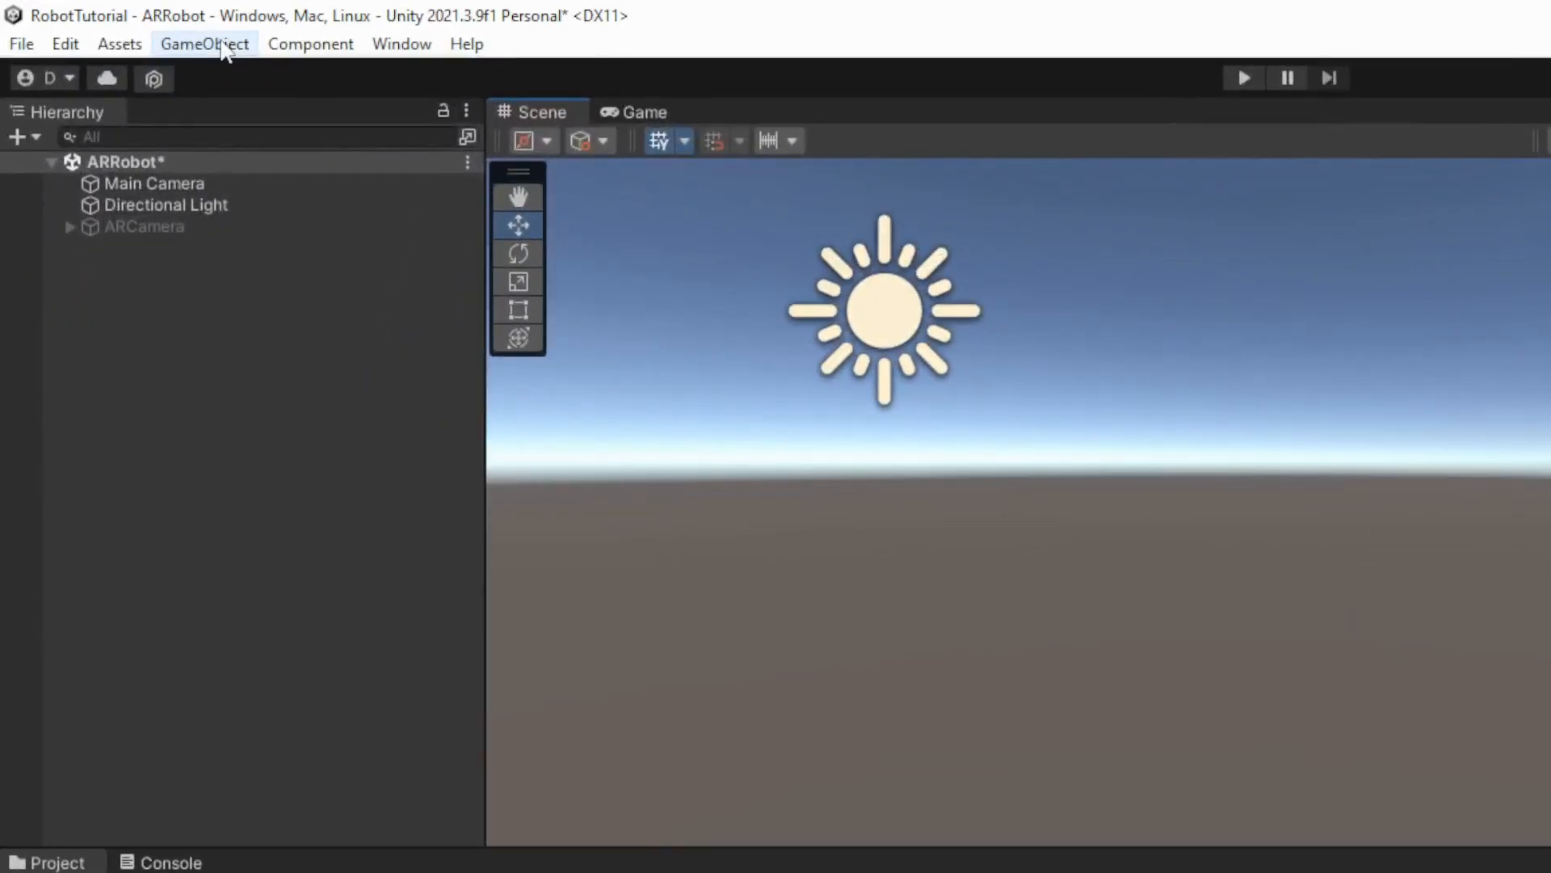
# - Add a UI Canvas to the ARRobot scene with its default name
pyautogui.click(131, 28)
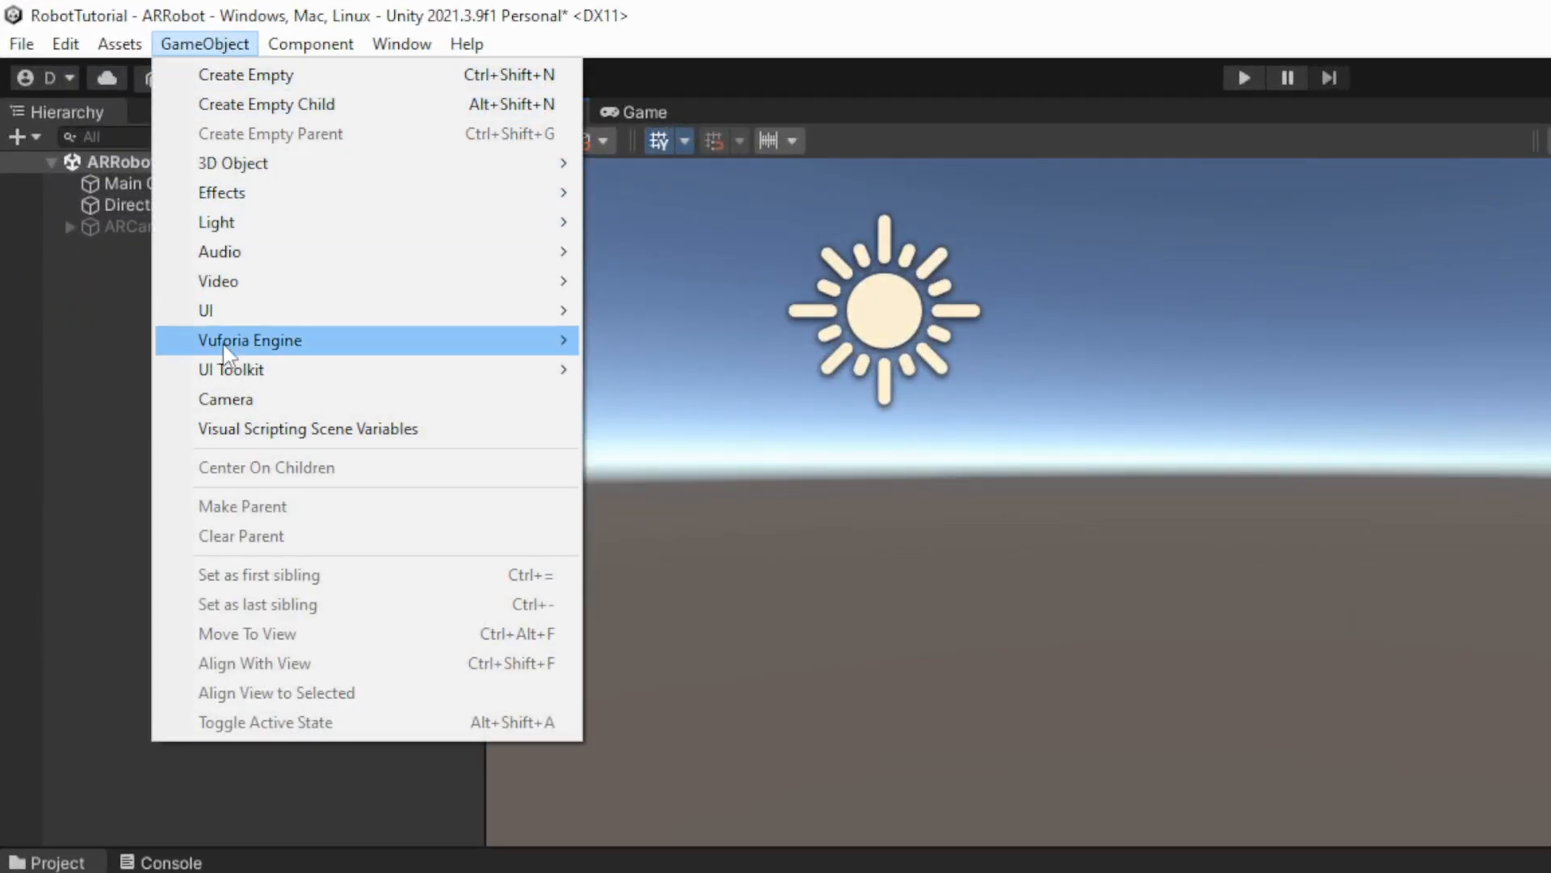
pyautogui.moveTo(226, 312)
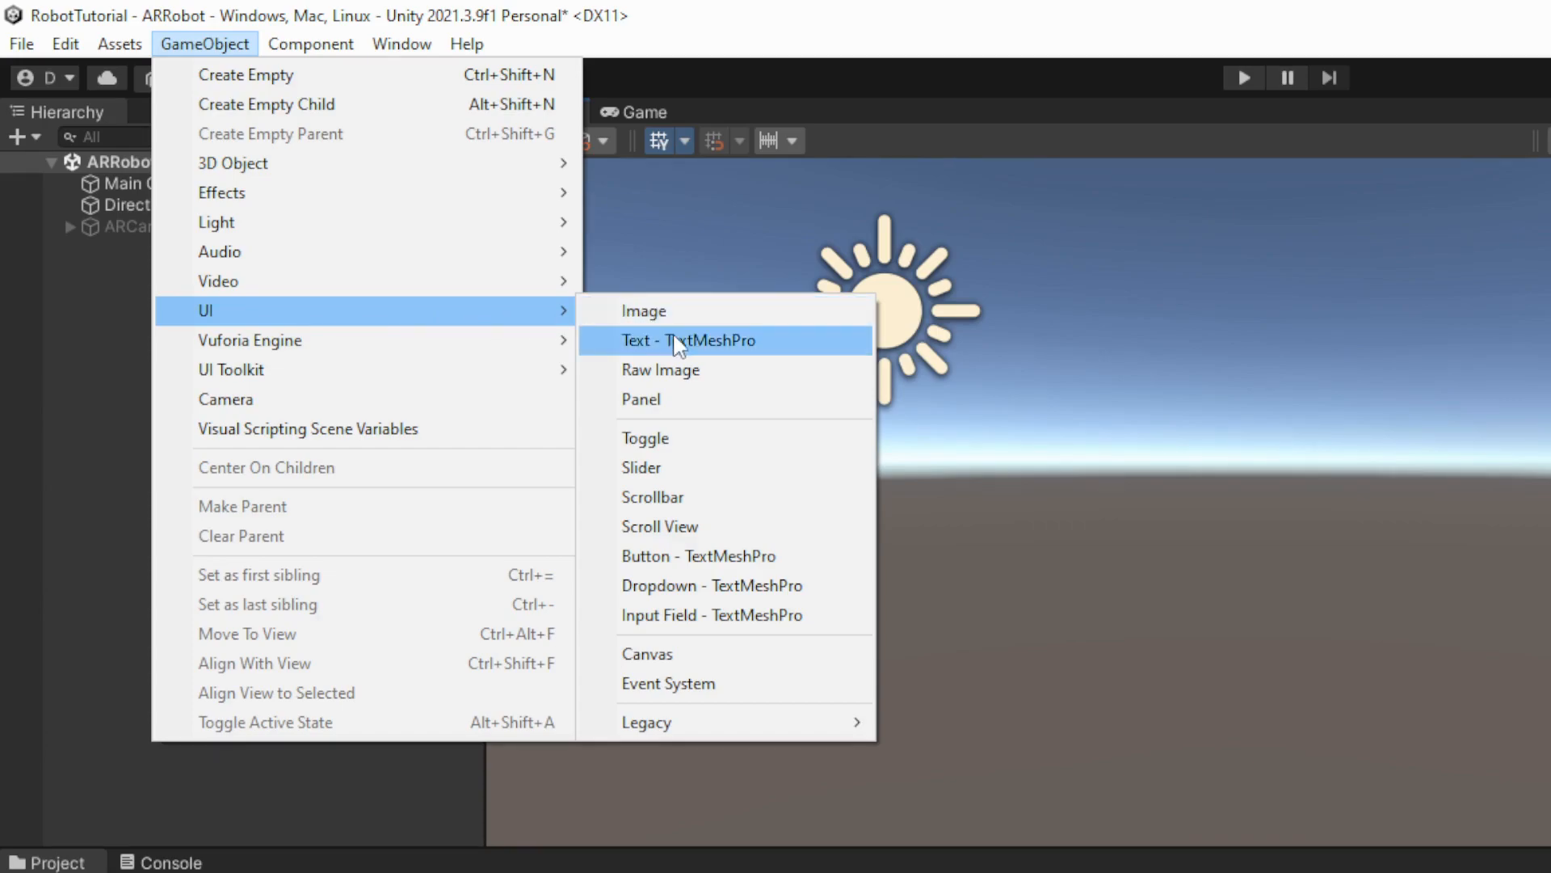
pyautogui.click(655, 655)
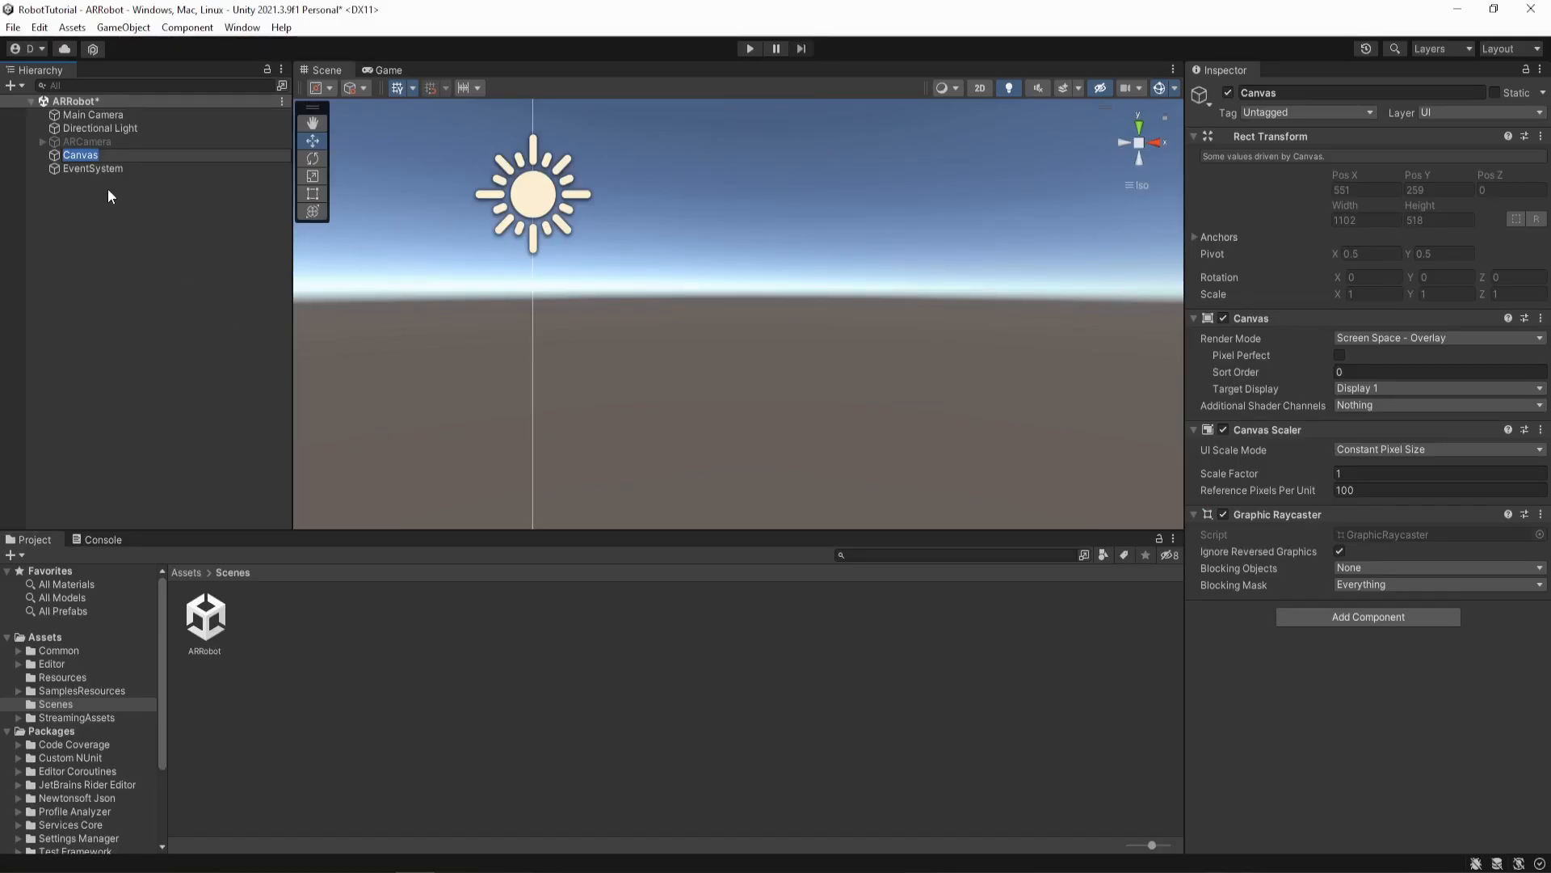
pyautogui.click(110, 194)
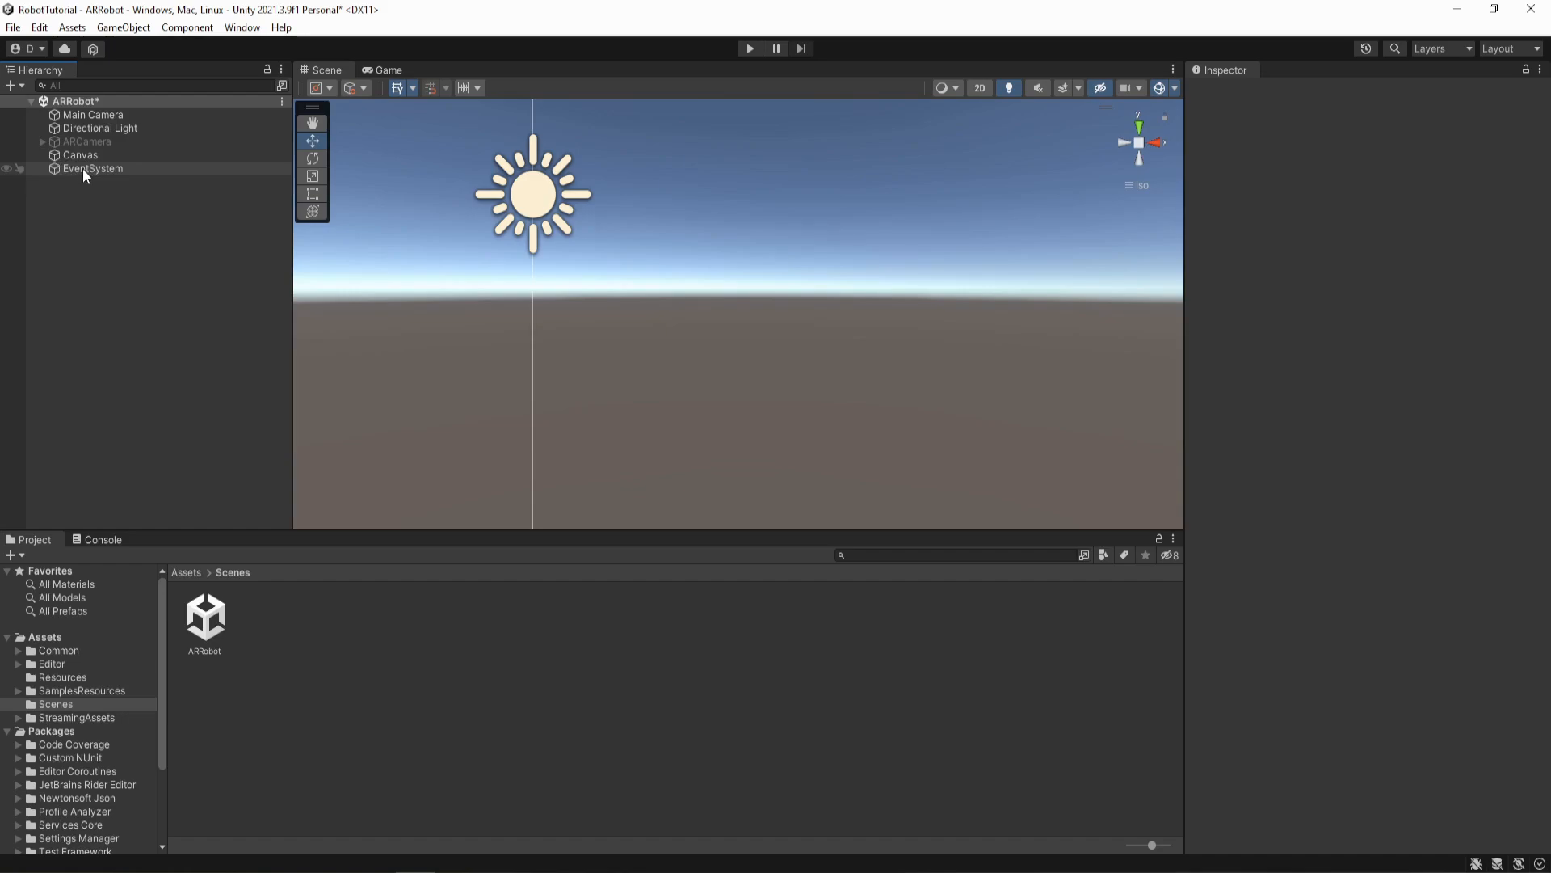
pyautogui.click(79, 153)
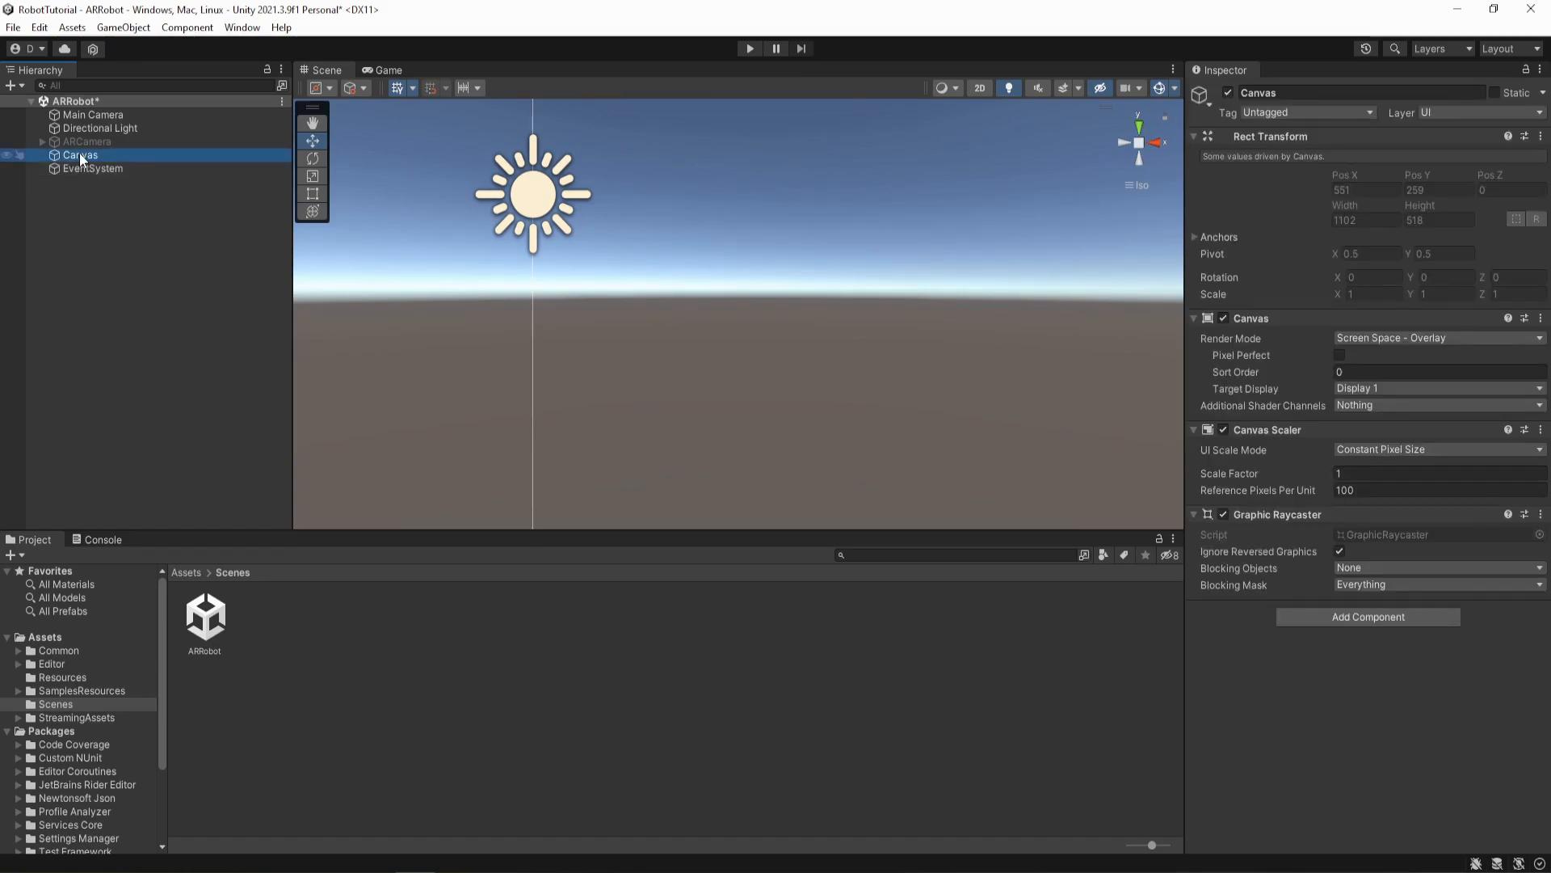
pyautogui.press('f')
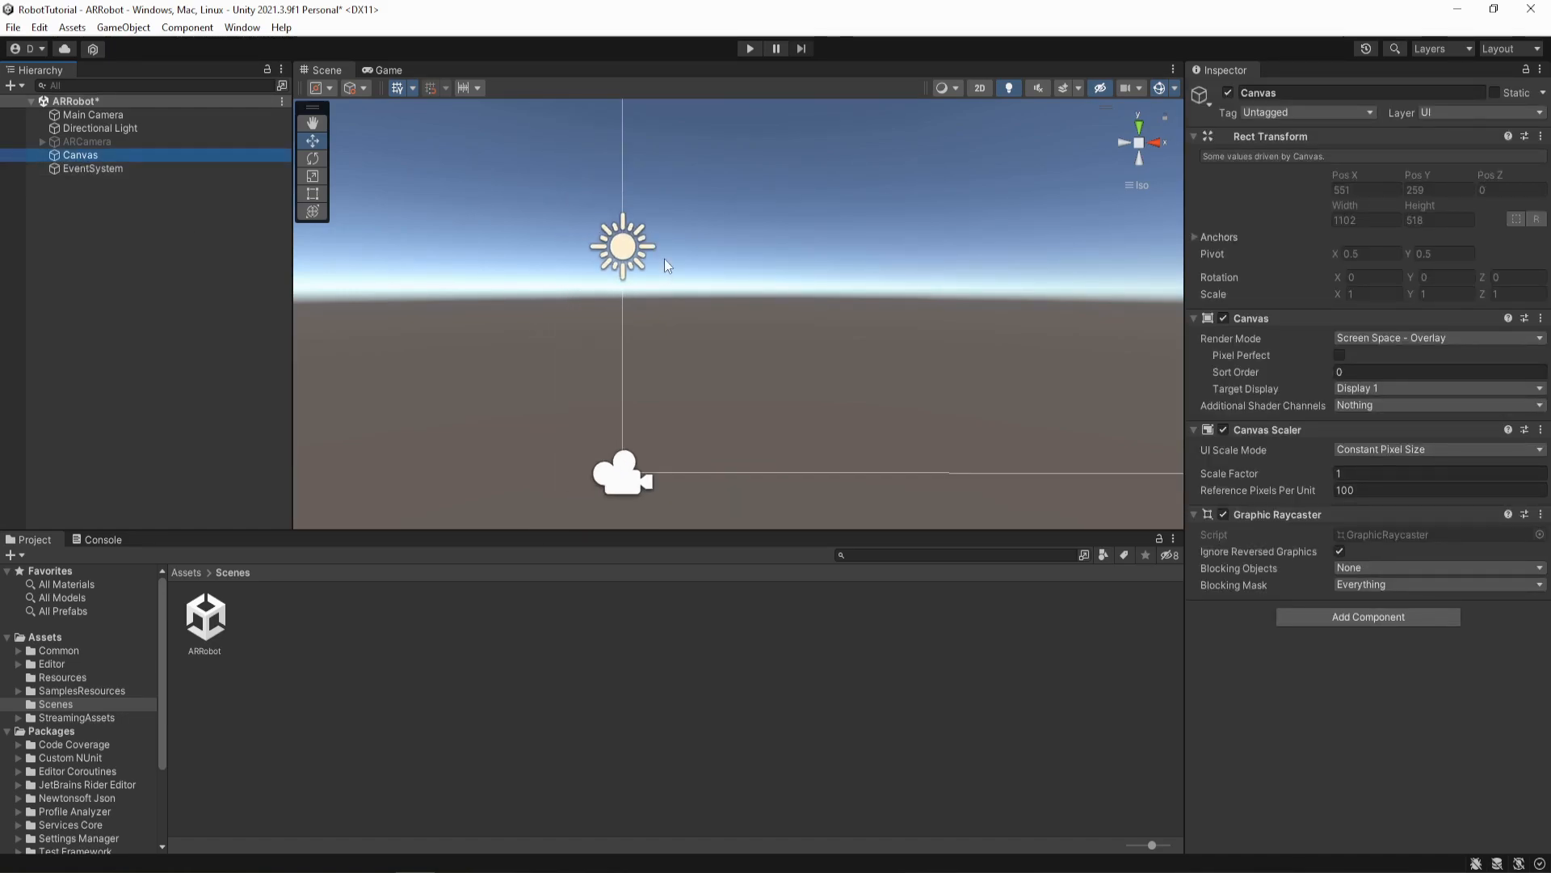
pyautogui.scroll(-2, 666, 266)
pyautogui.scroll(2, 664, 260)
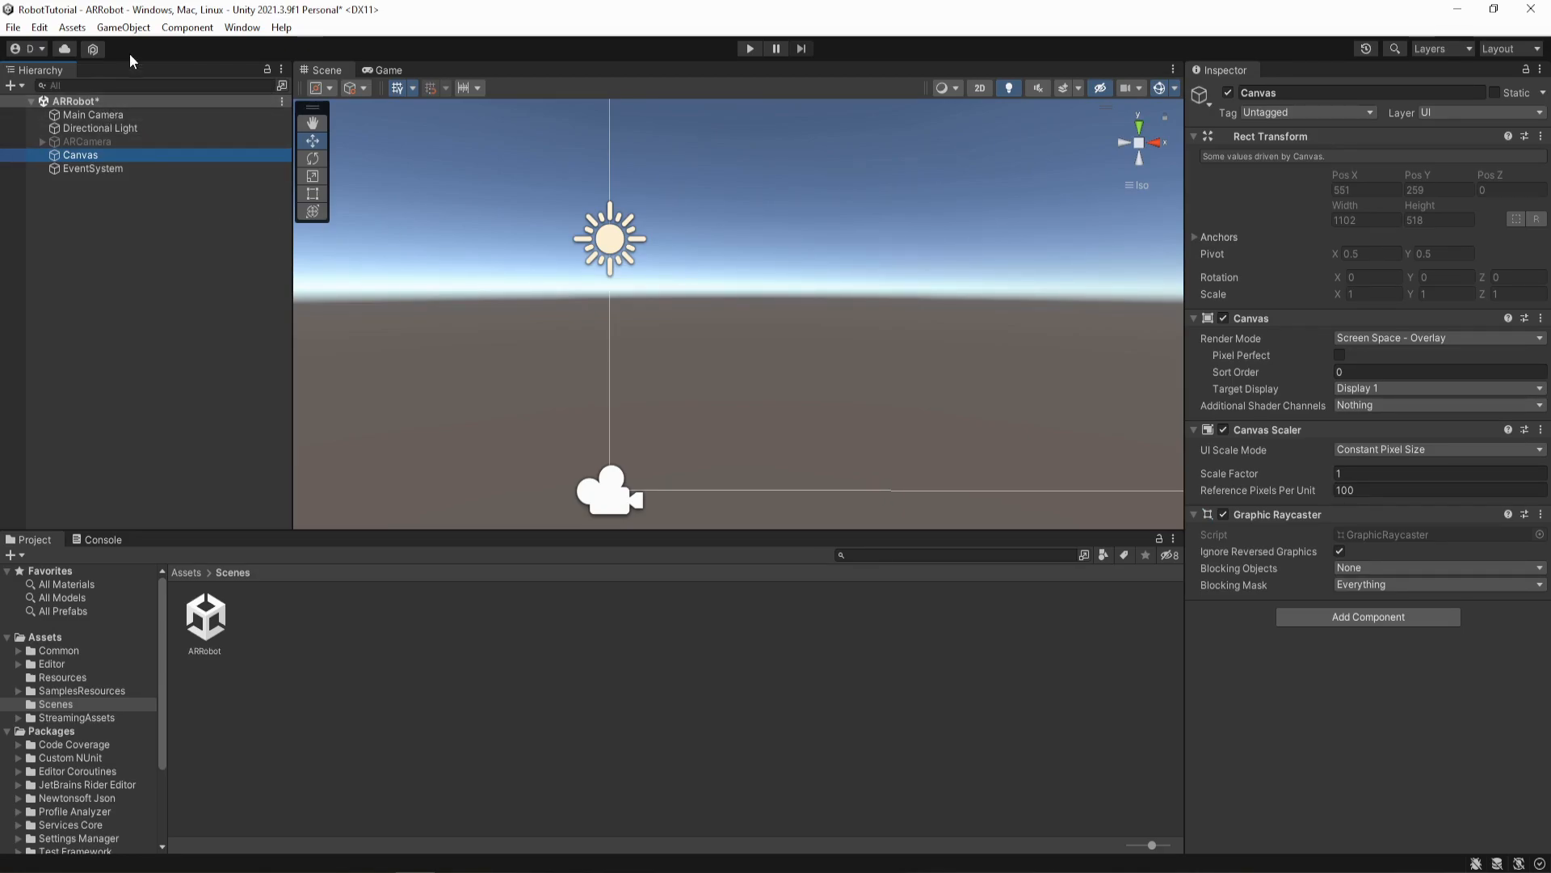
# - Add a 3D Cube object to the scene
pyautogui.click(123, 27)
pyautogui.moveTo(137, 107)
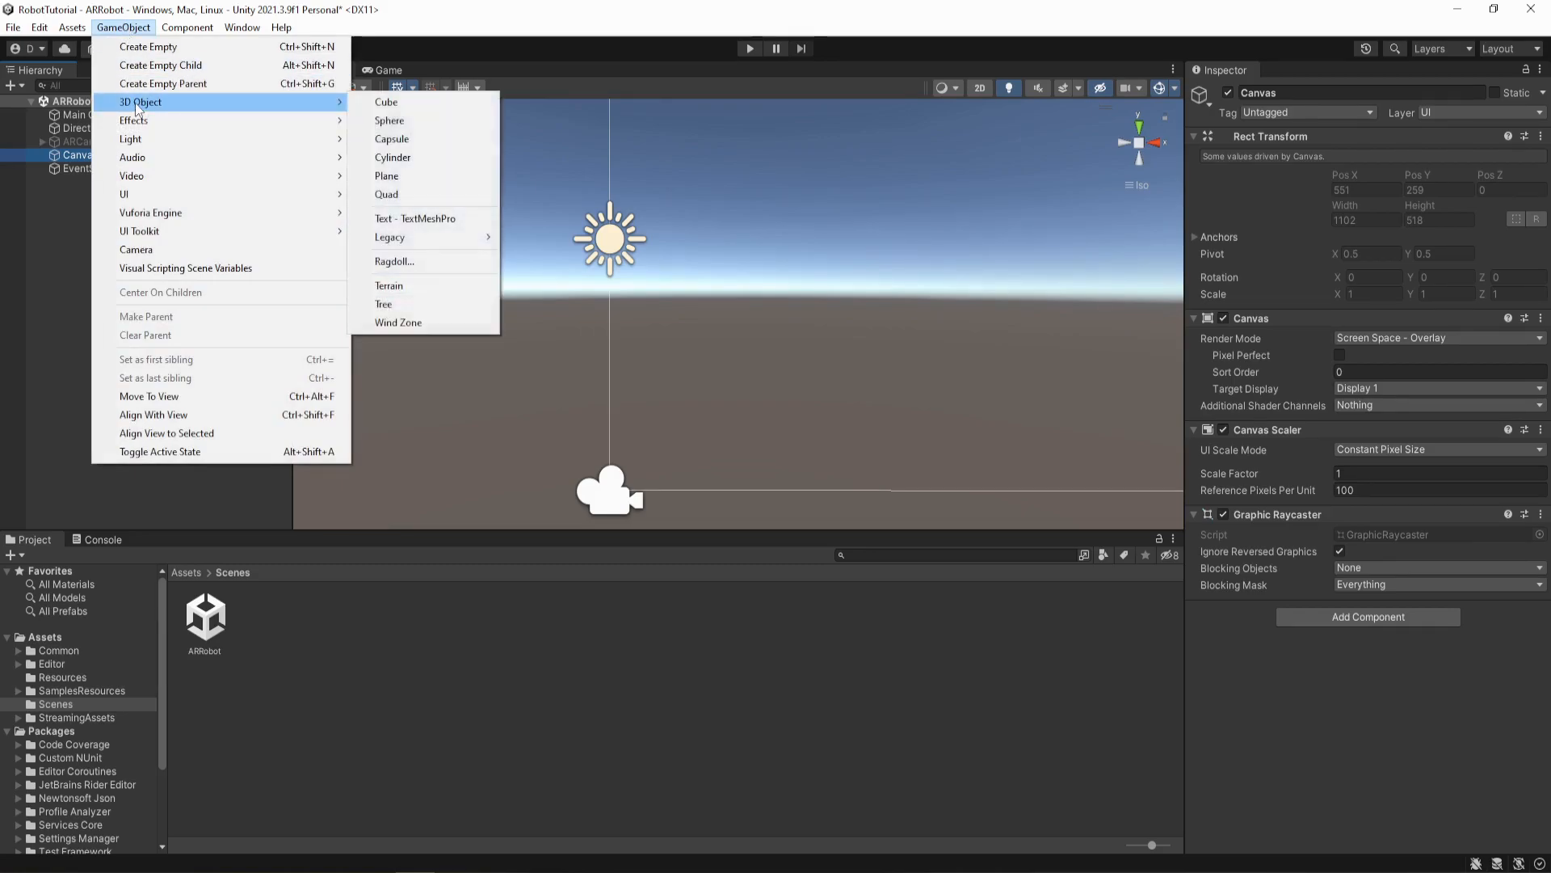
pyautogui.click(387, 103)
# - Compare the size and location of the cube, the Canvas and the Main Camera in the scene view
pyautogui.scroll(-5, 731, 333)
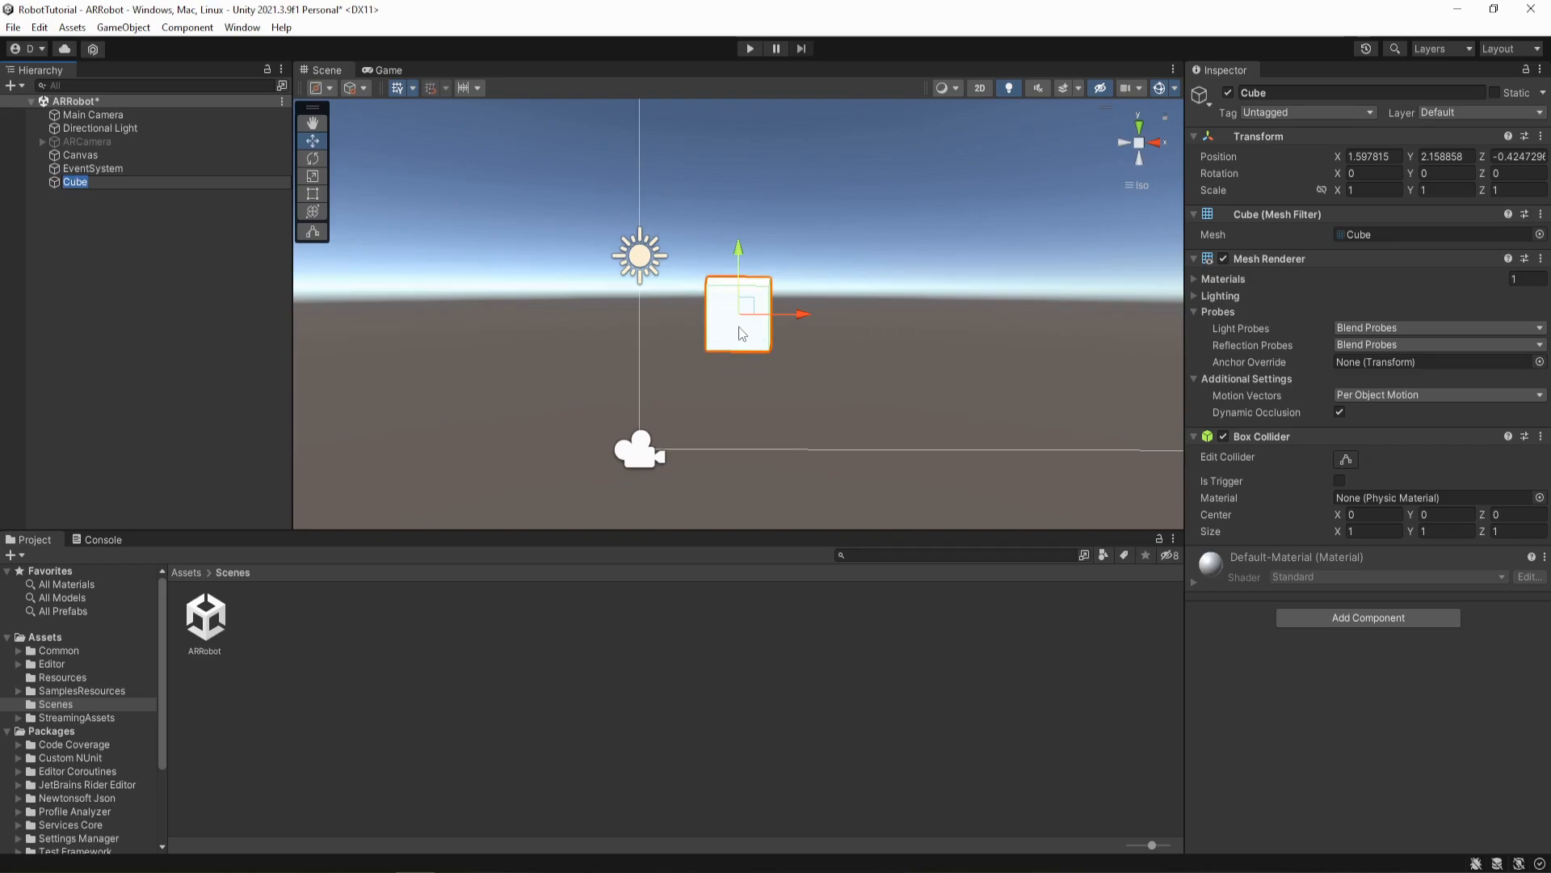
pyautogui.scroll(-6, 741, 333)
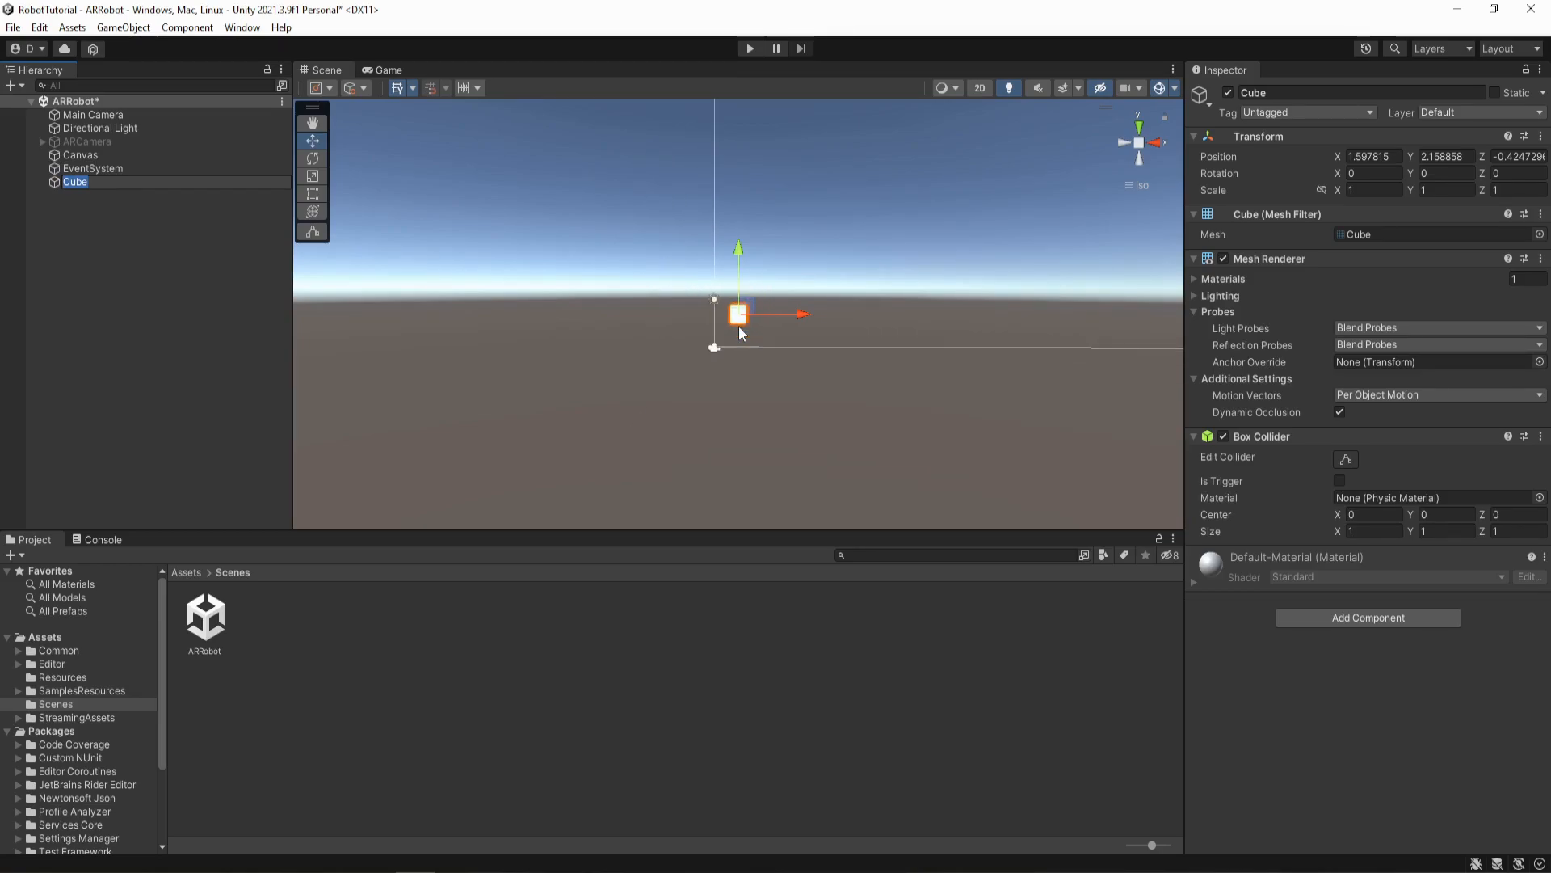
pyautogui.scroll(-4, 738, 331)
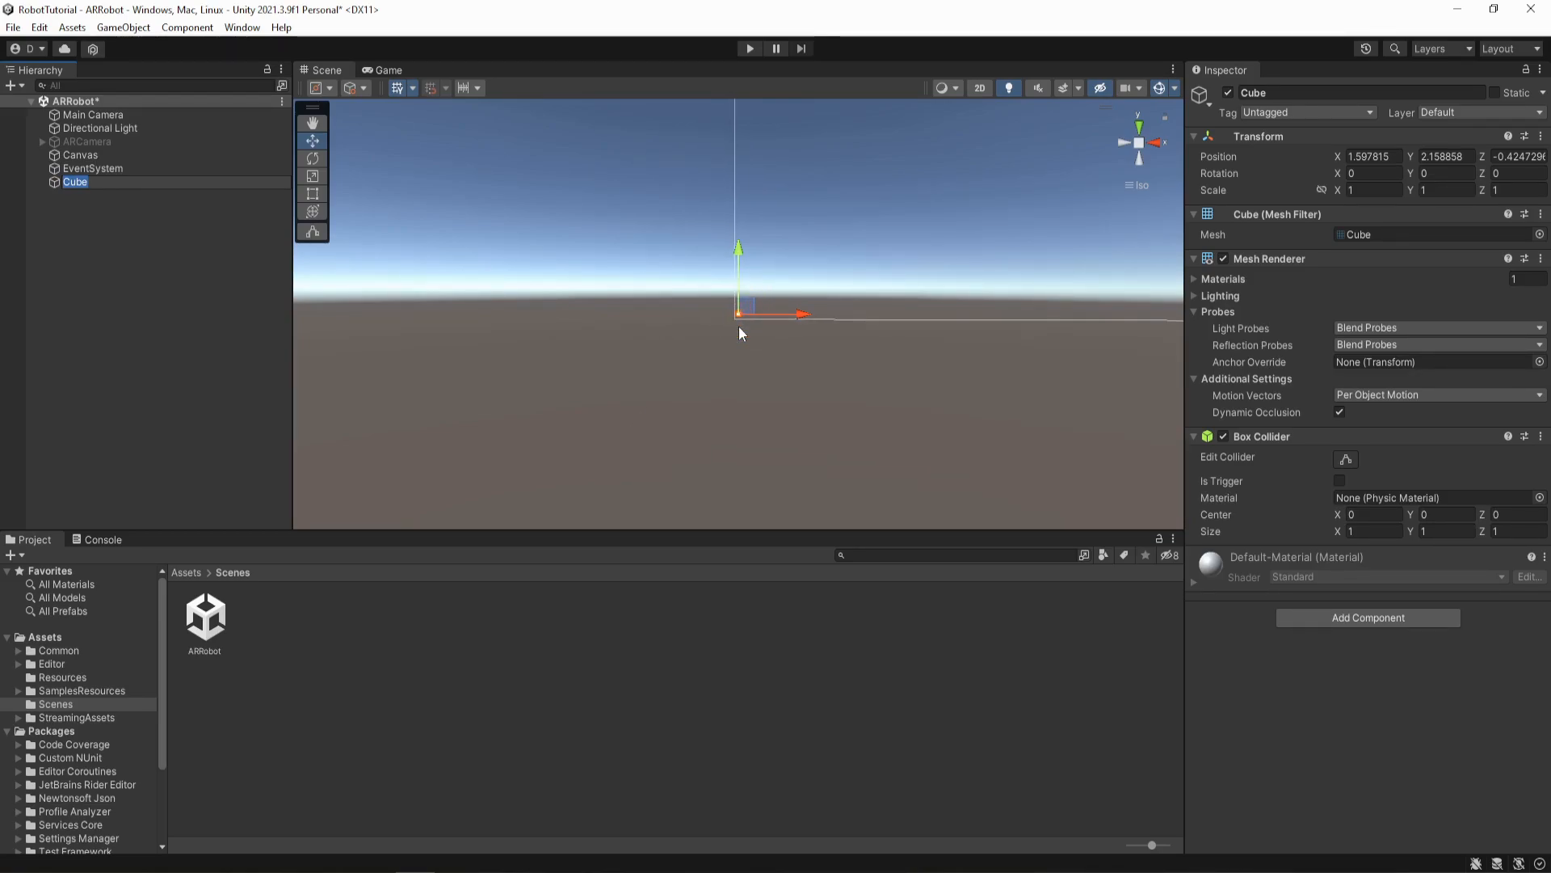
pyautogui.moveTo(738, 327); pyautogui.dragTo(556, 439, button='middle')
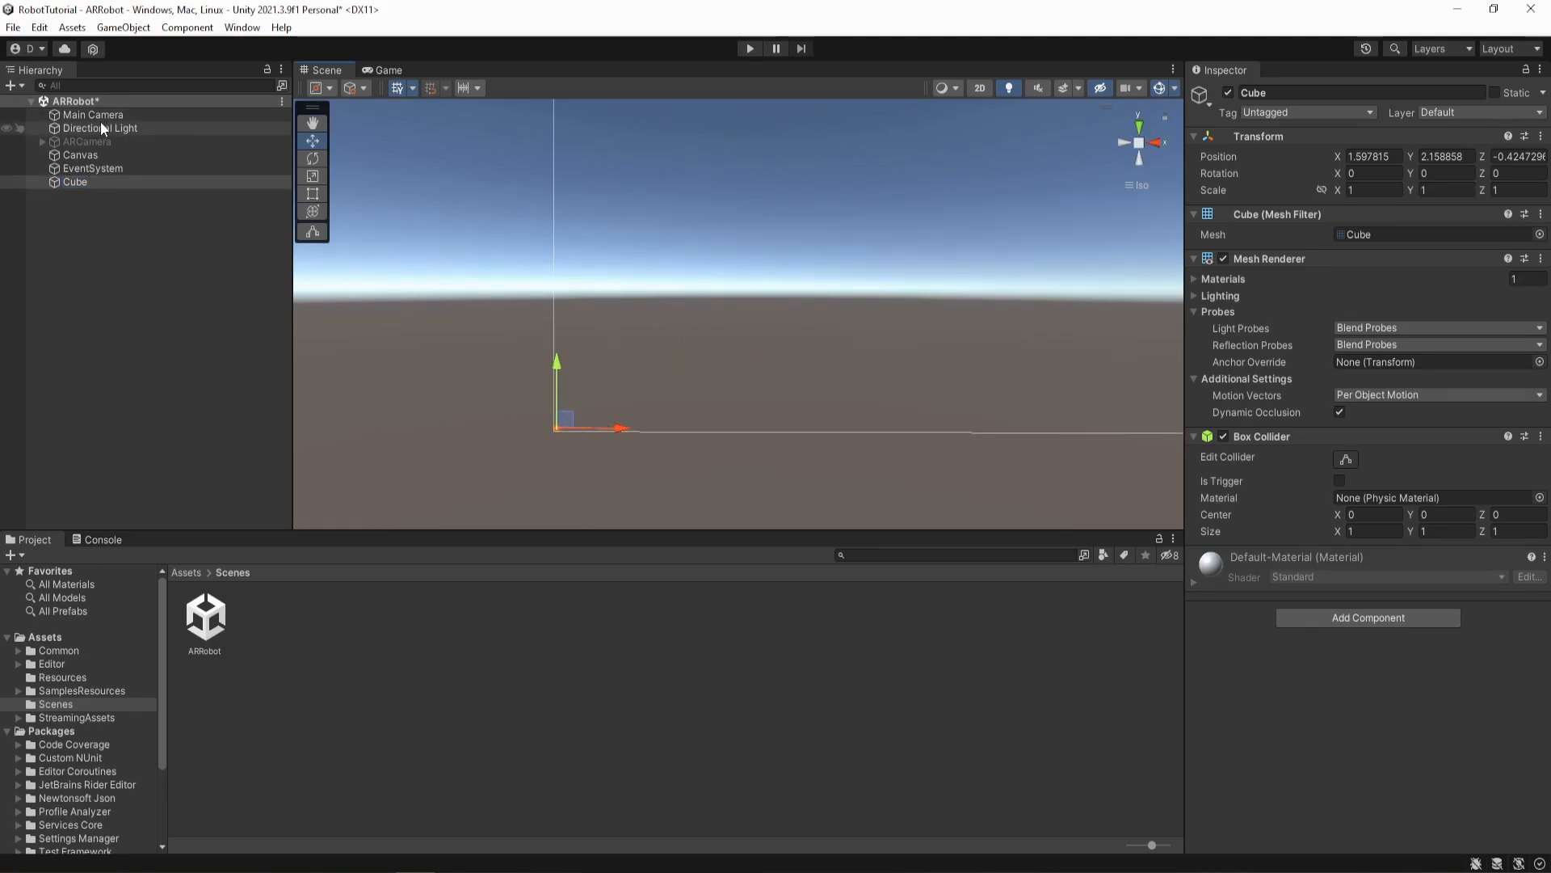
pyautogui.scroll(2, 520, 430)
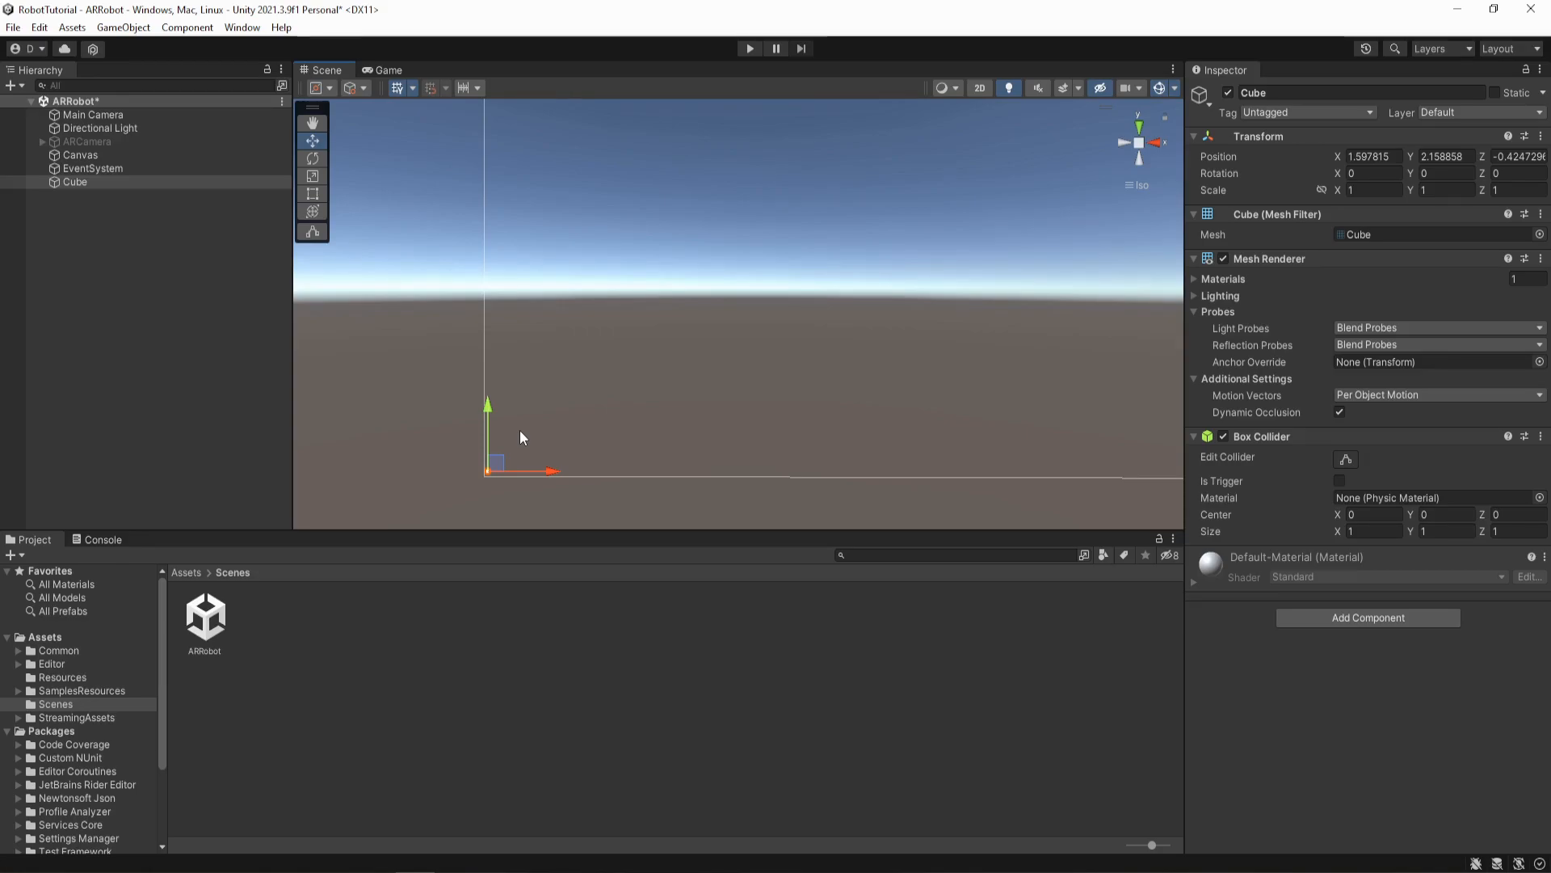
pyautogui.click(75, 182)
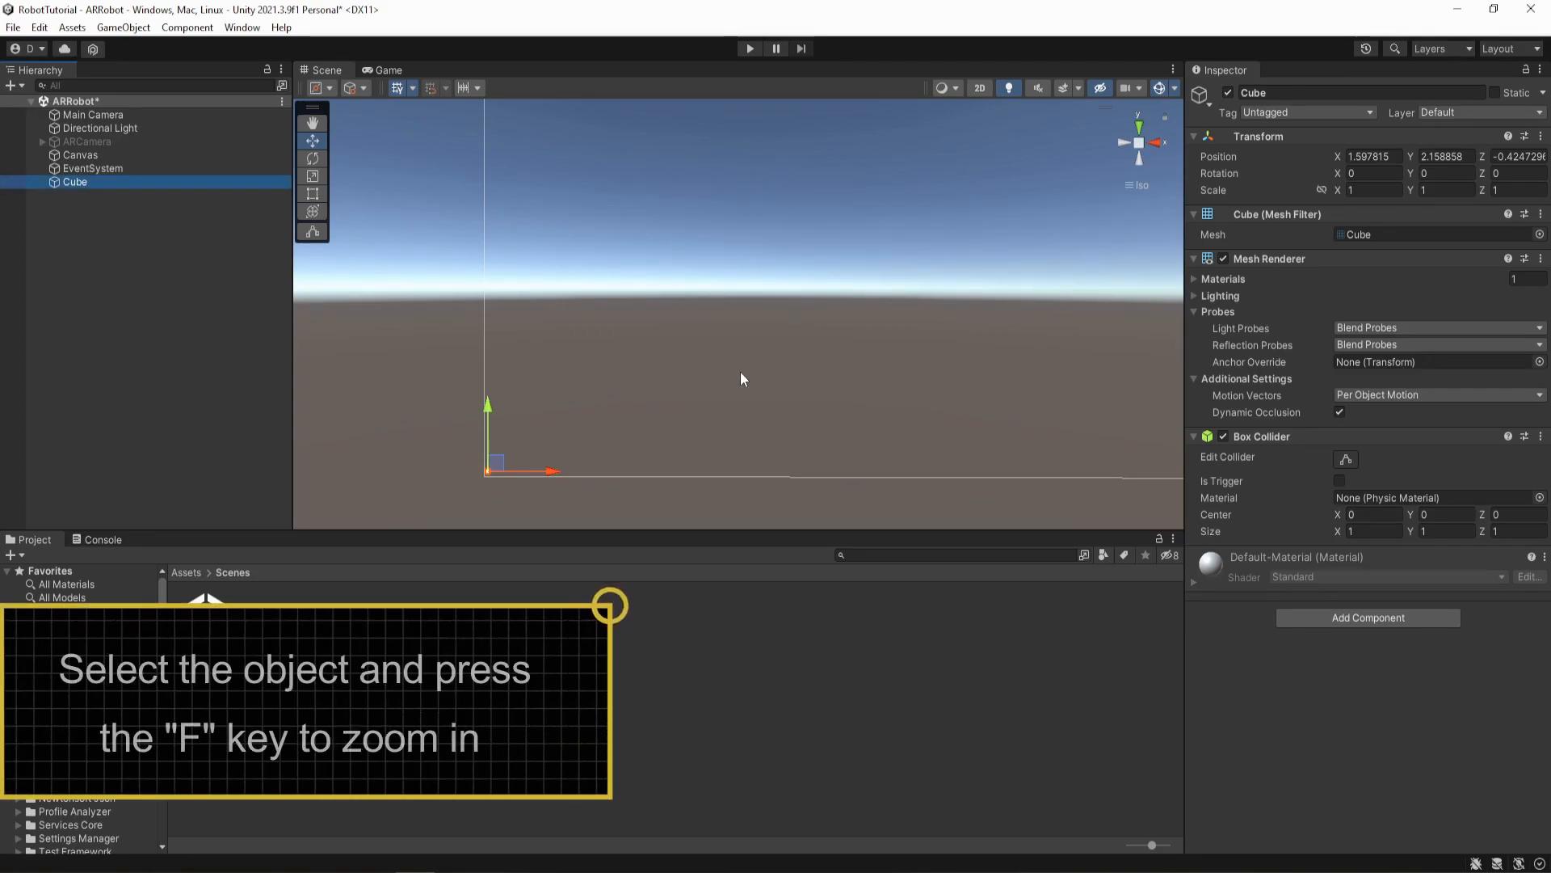
pyautogui.press('f')
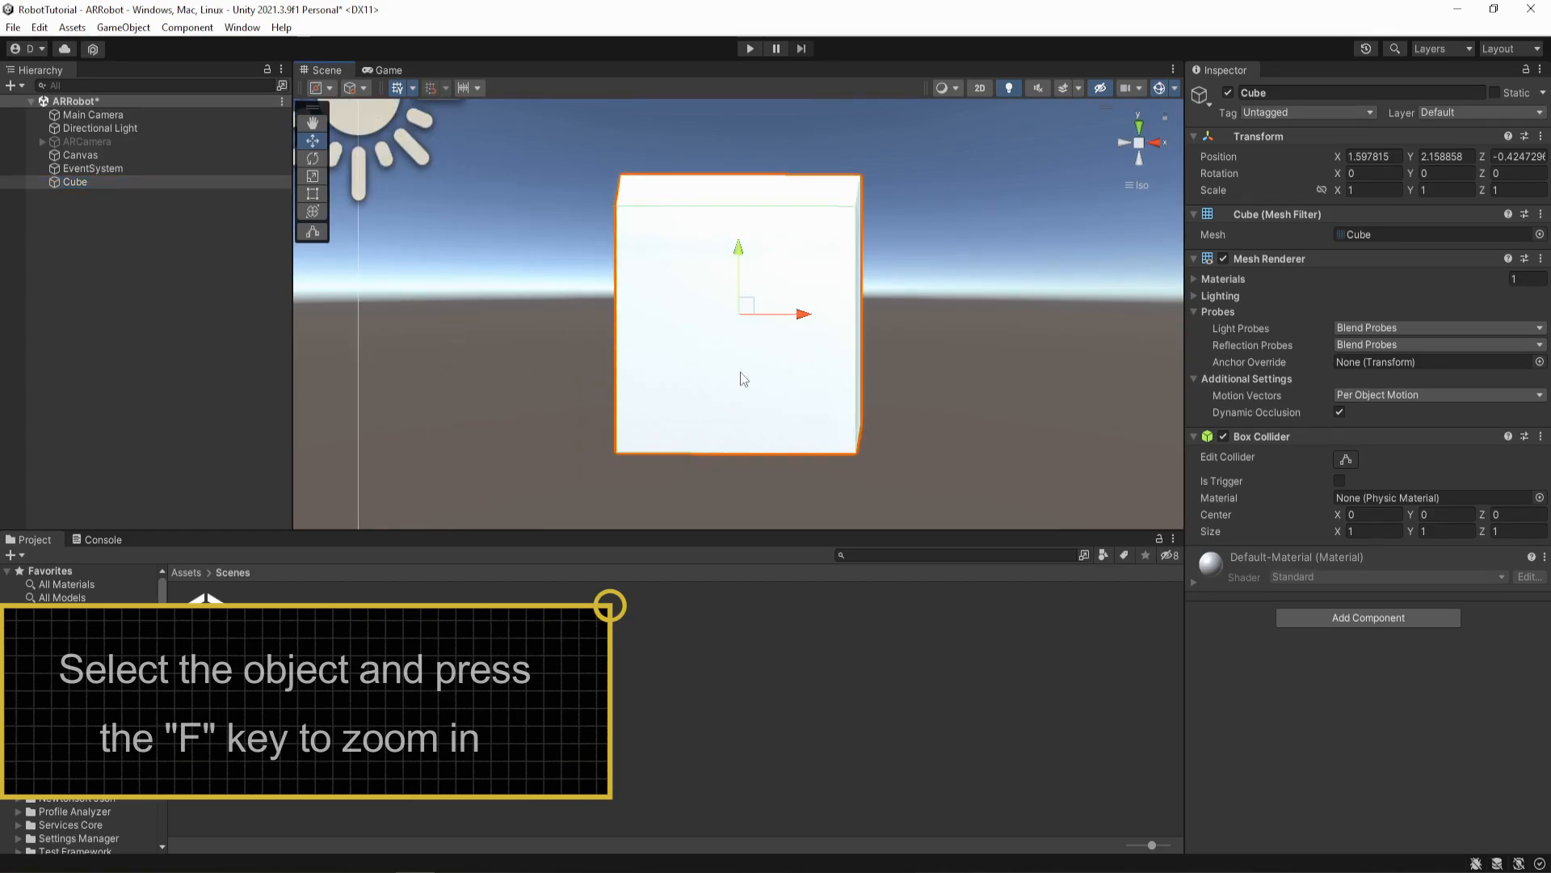
pyautogui.click(78, 154)
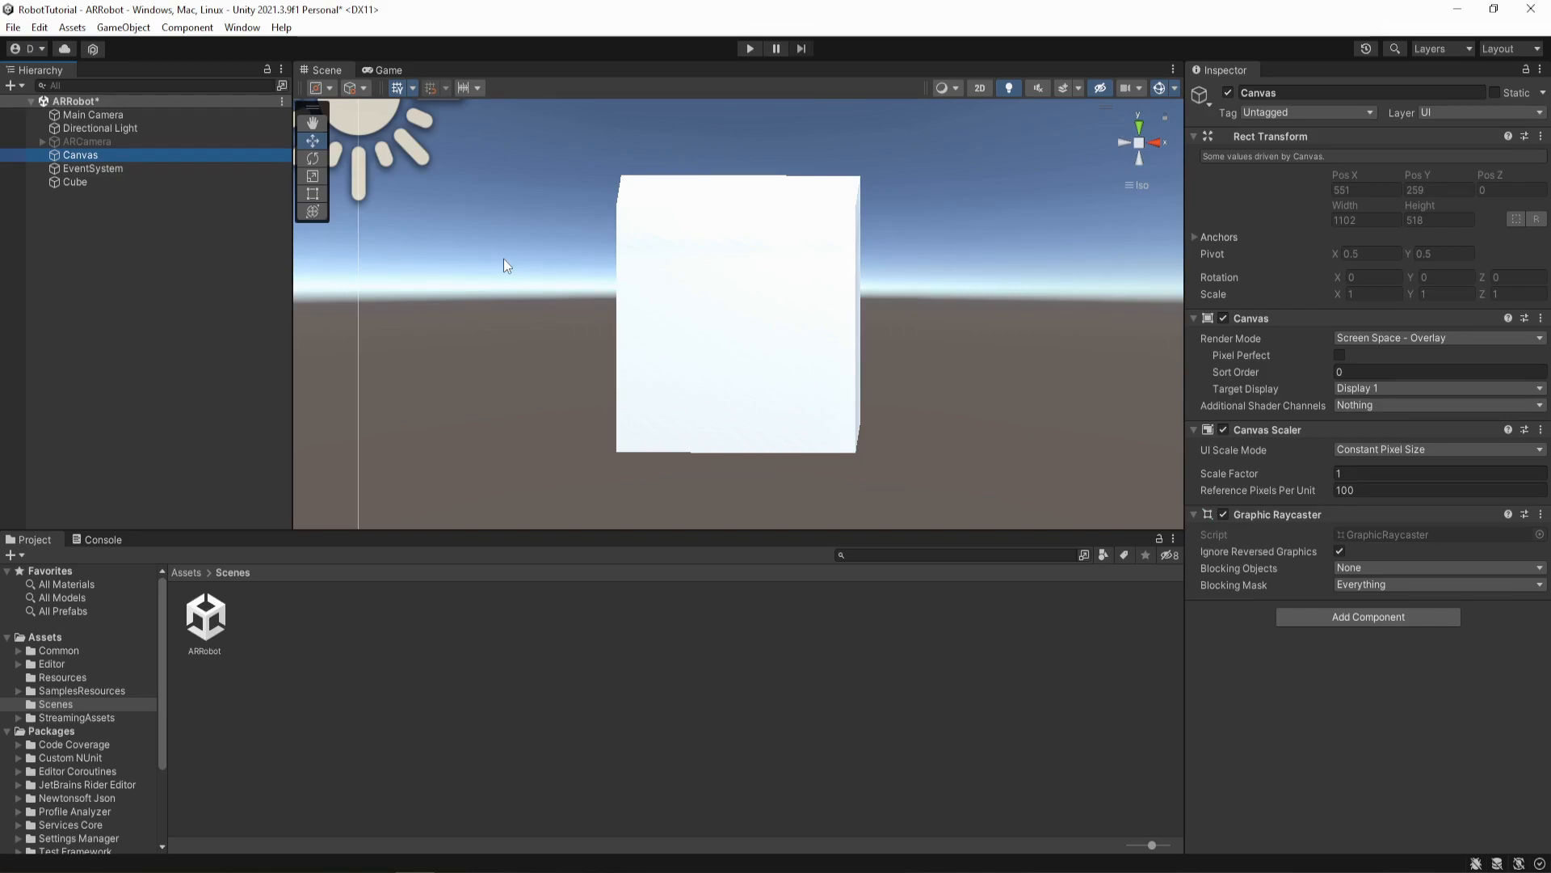
pyautogui.press('f')
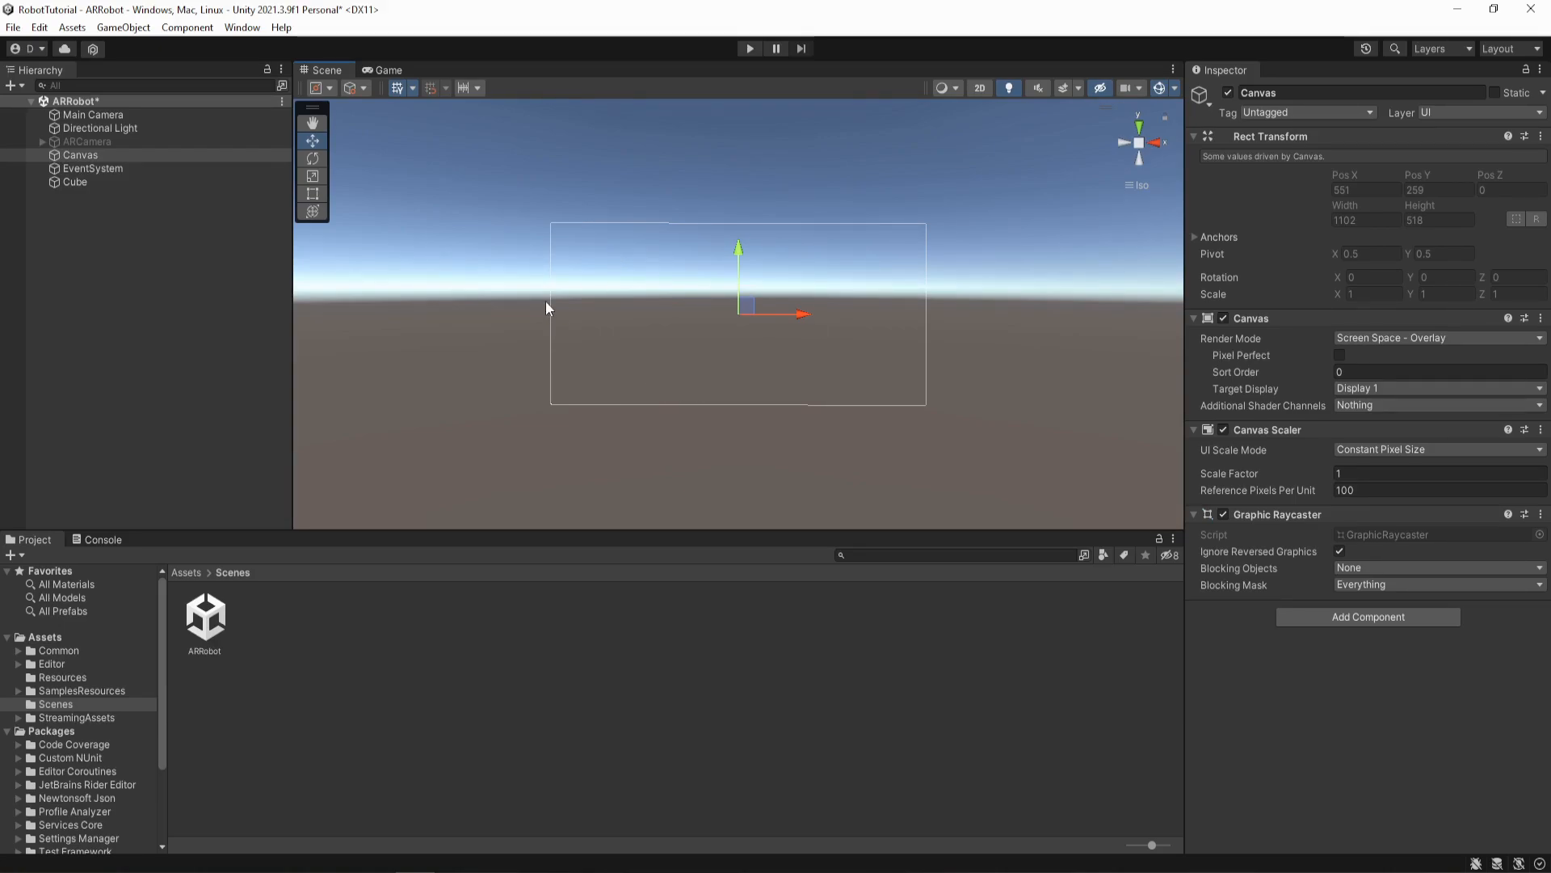
pyautogui.click(80, 183)
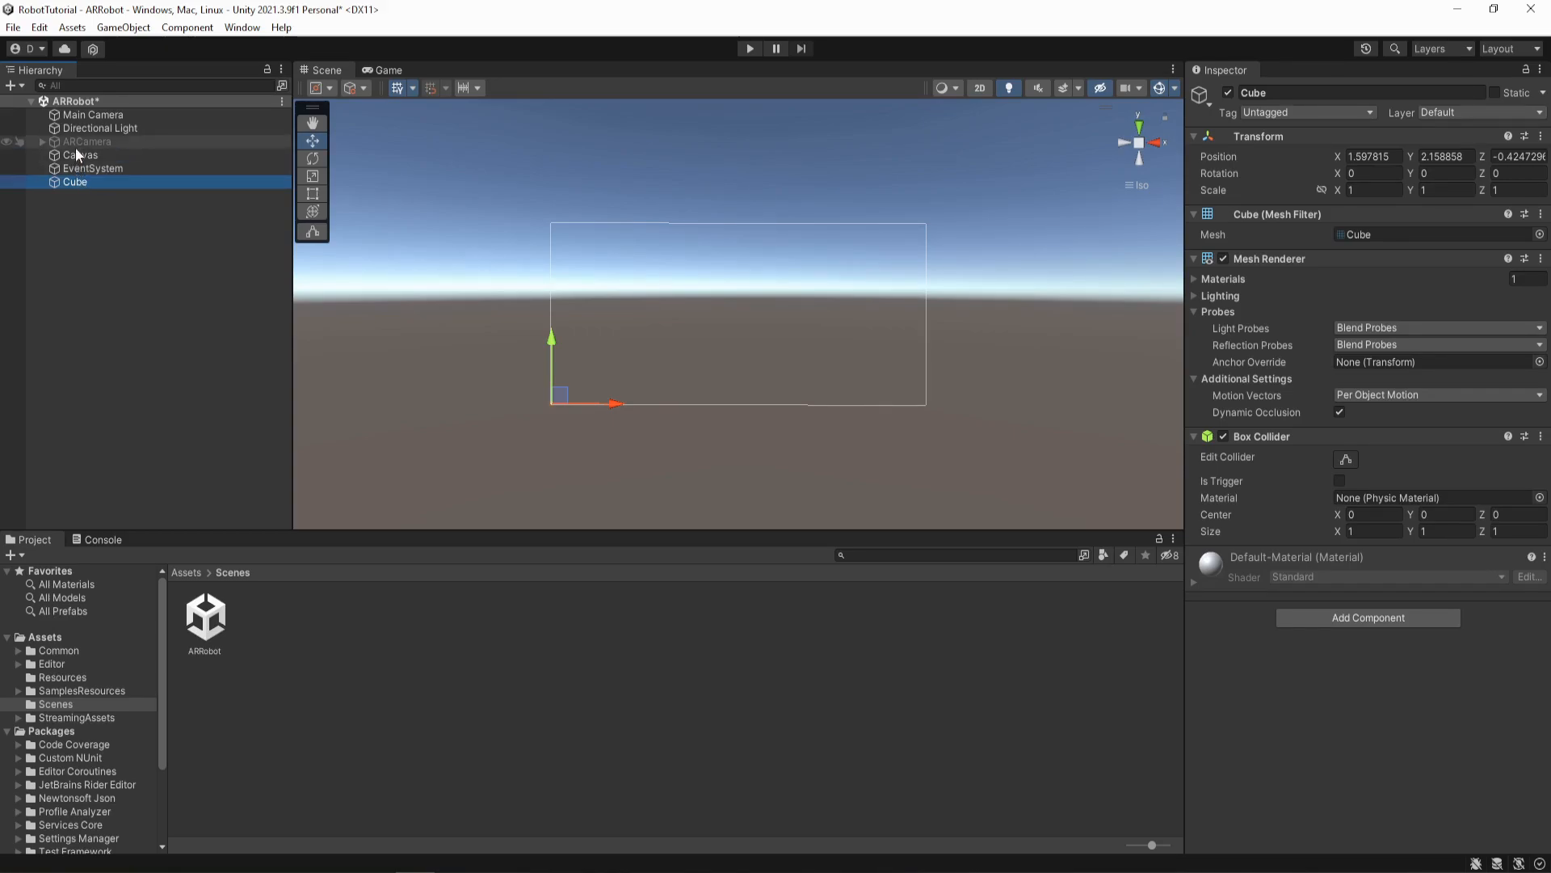
pyautogui.click(75, 146)
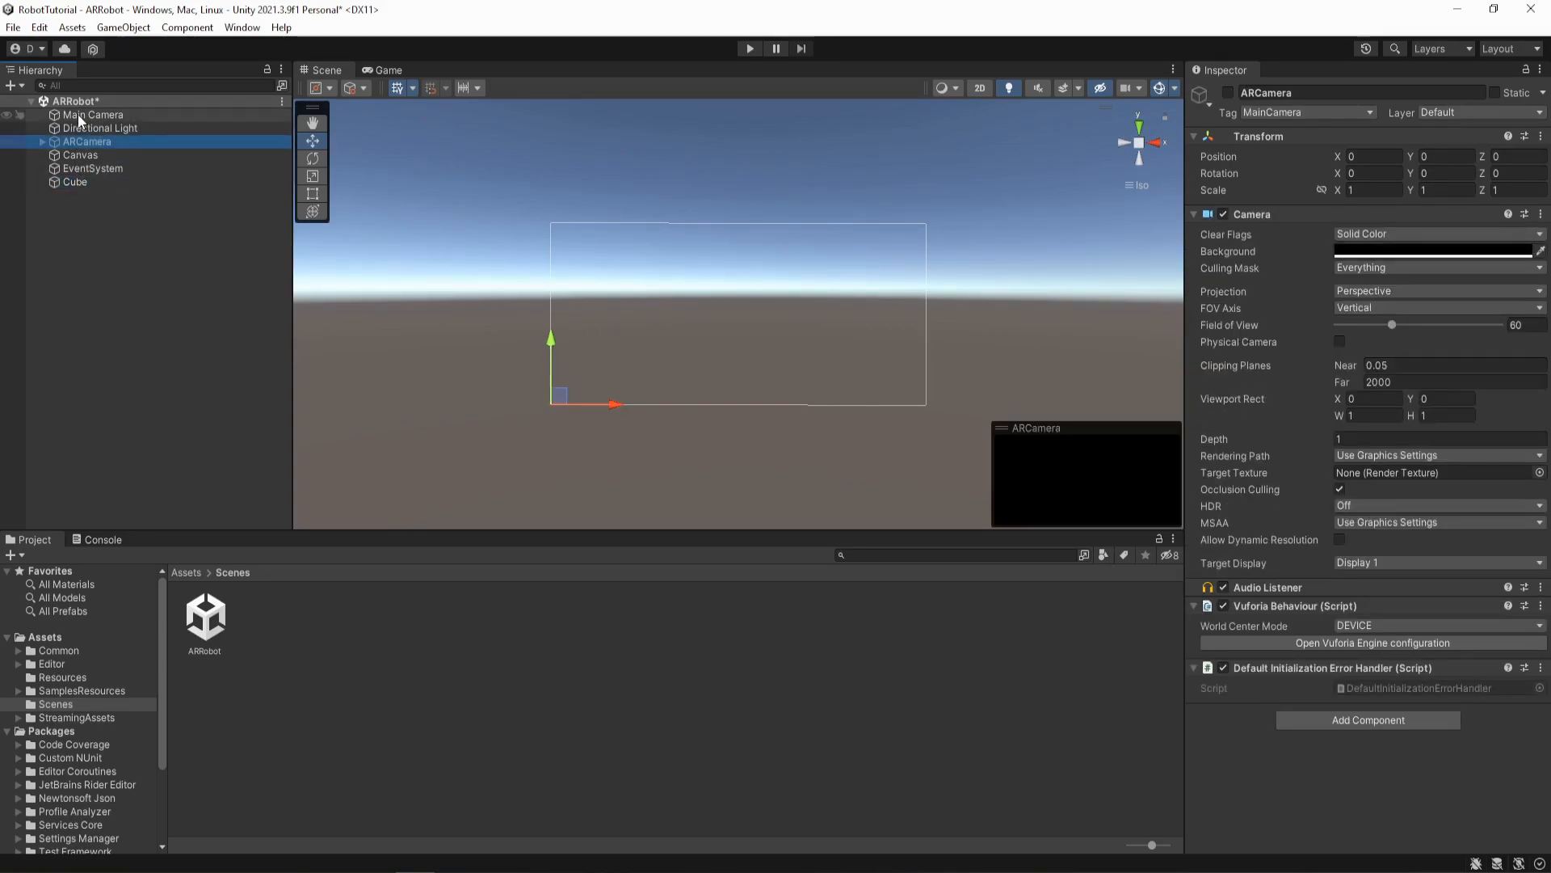
pyautogui.click(77, 115)
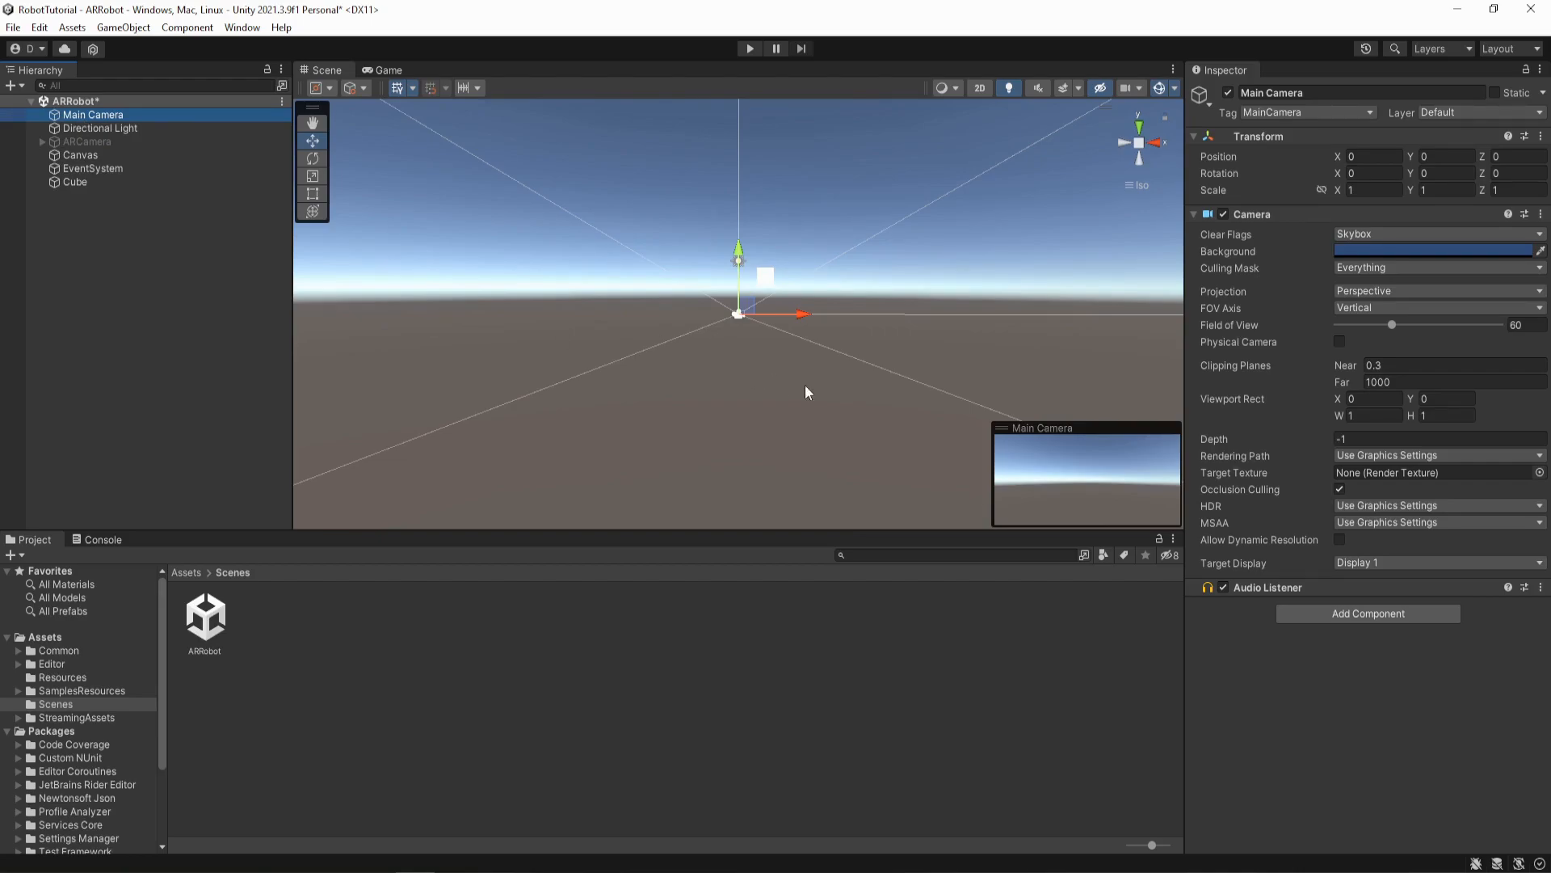
pyautogui.scroll(5, 795, 332)
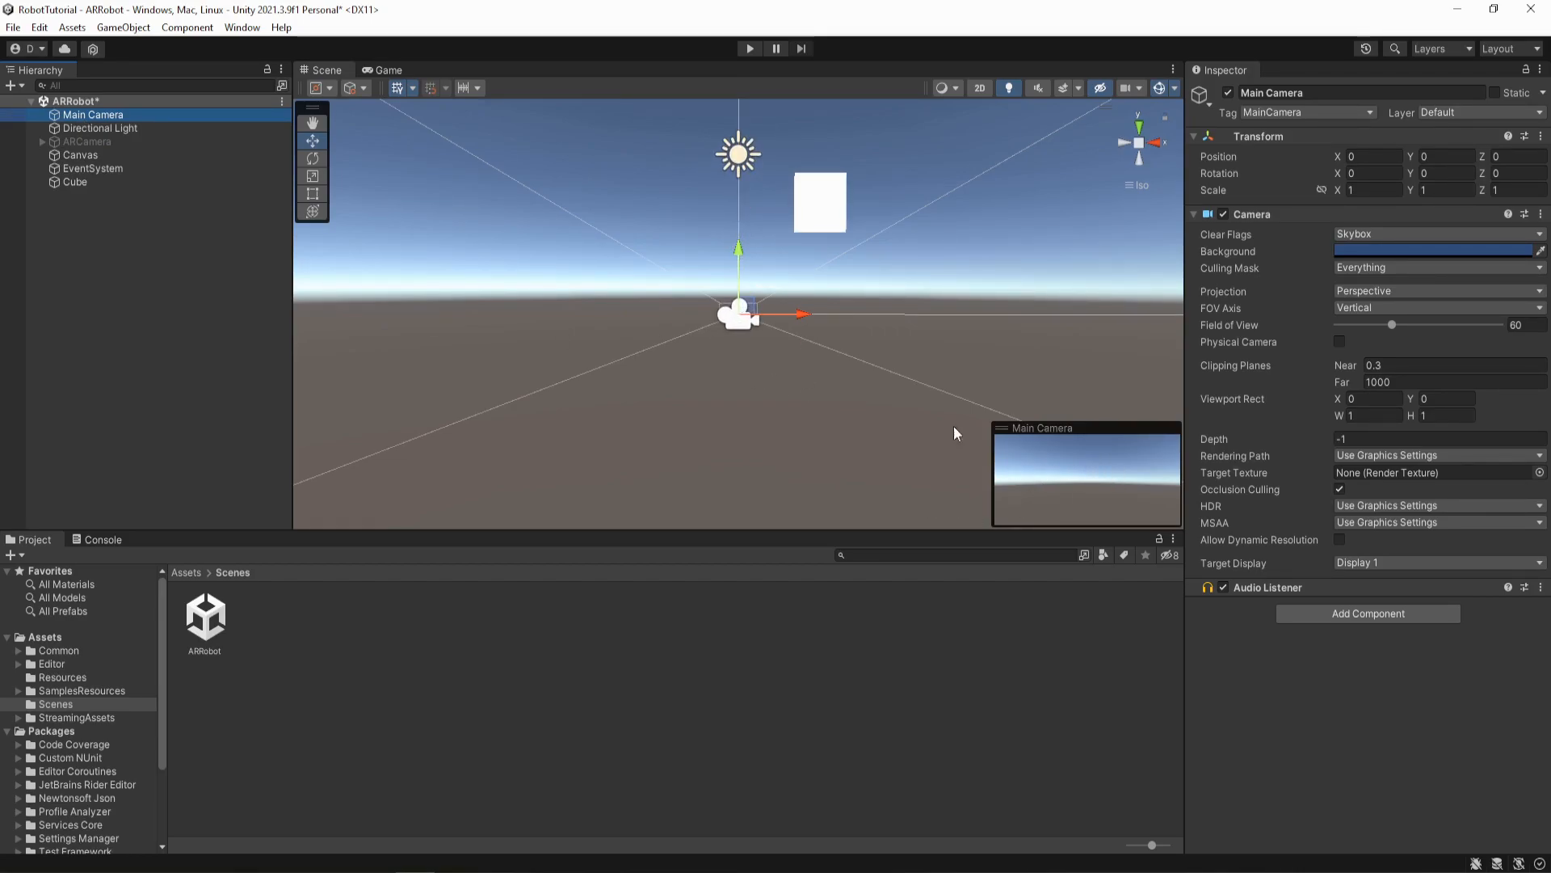
# - Check the game view, and move the Main Camera sideways and up to about X 1.68, Y 2.1
pyautogui.click(379, 69)
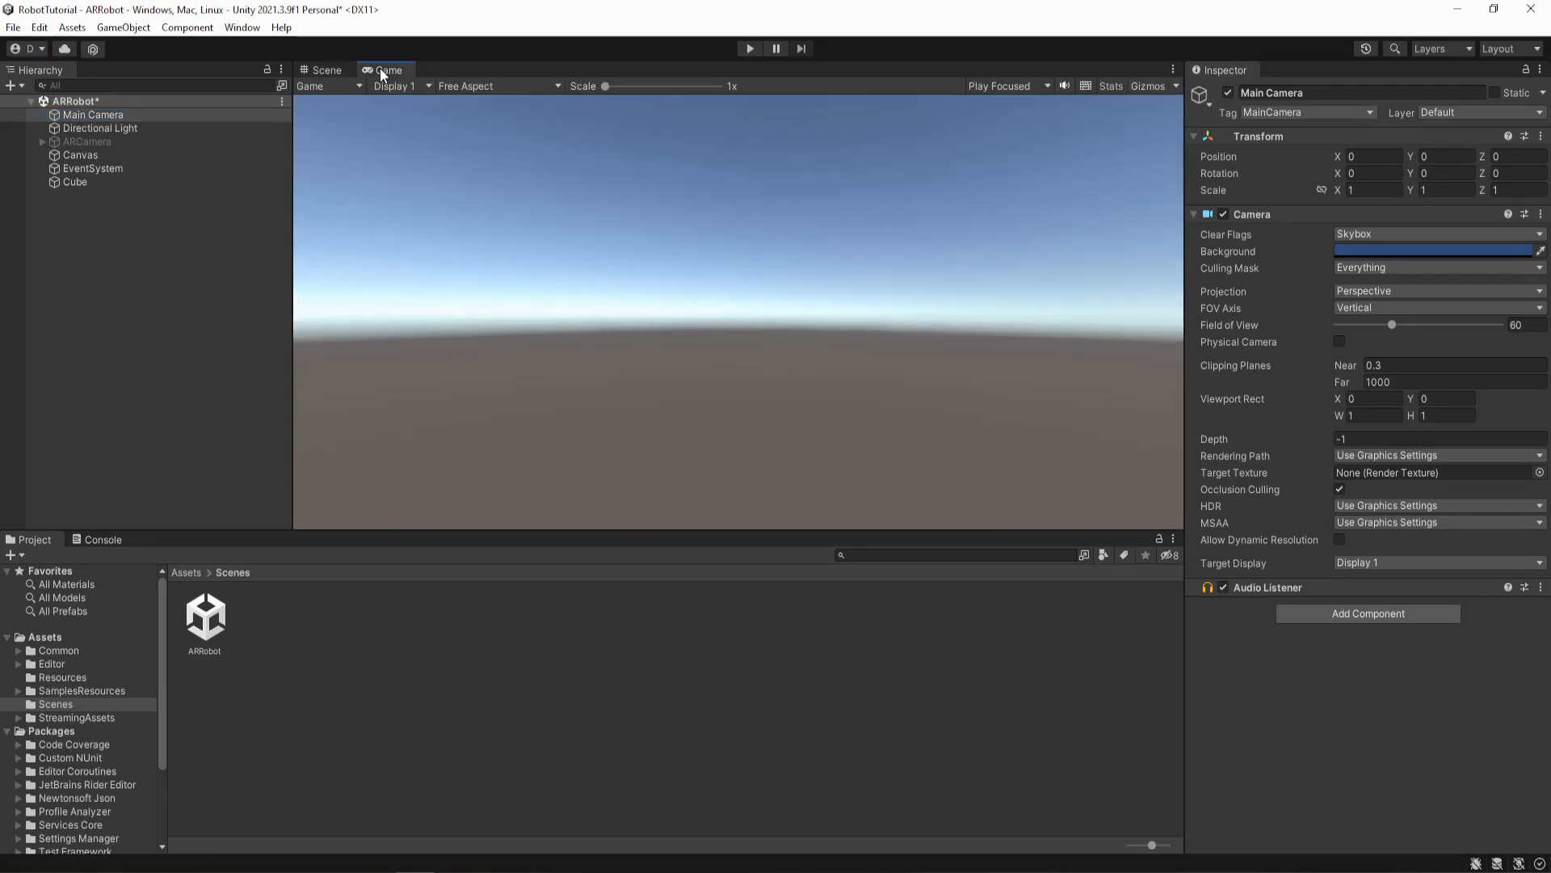
pyautogui.click(324, 71)
pyautogui.moveTo(791, 319); pyautogui.dragTo(879, 323)
pyautogui.moveTo(833, 256); pyautogui.dragTo(838, 154)
# - Move the Main Camera back to about Z -2.17 and adjust its height to about Y 2.13 to centre the cube in its preview
pyautogui.scroll(-6, 838, 271)
pyautogui.moveTo(838, 272); pyautogui.dragTo(727, 357, button='right')
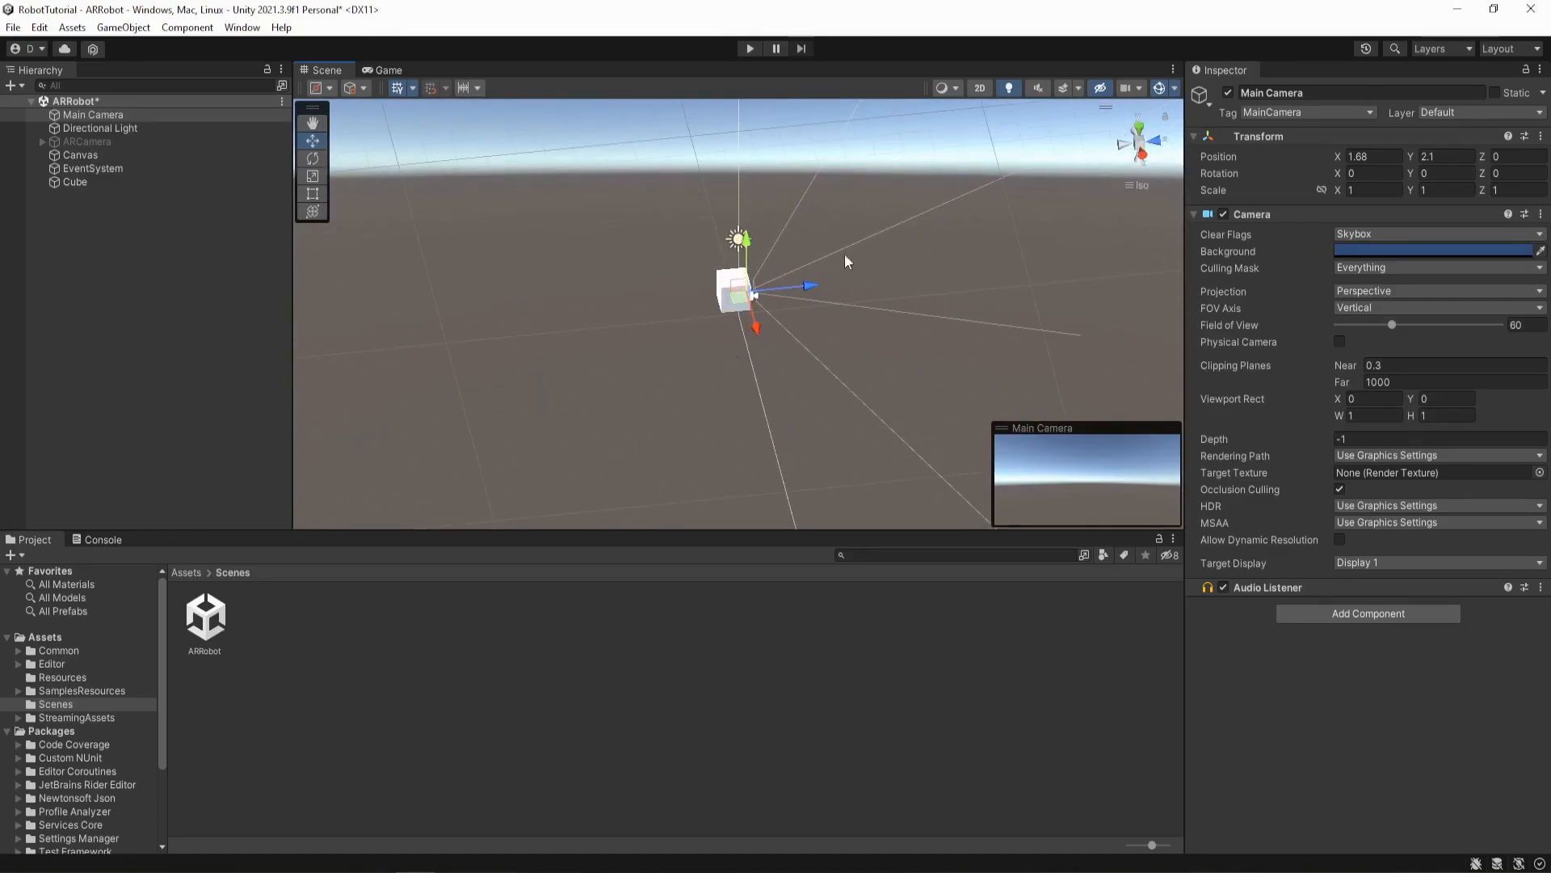
pyautogui.moveTo(780, 293); pyautogui.dragTo(745, 299)
pyautogui.moveTo(684, 256); pyautogui.dragTo(685, 249)
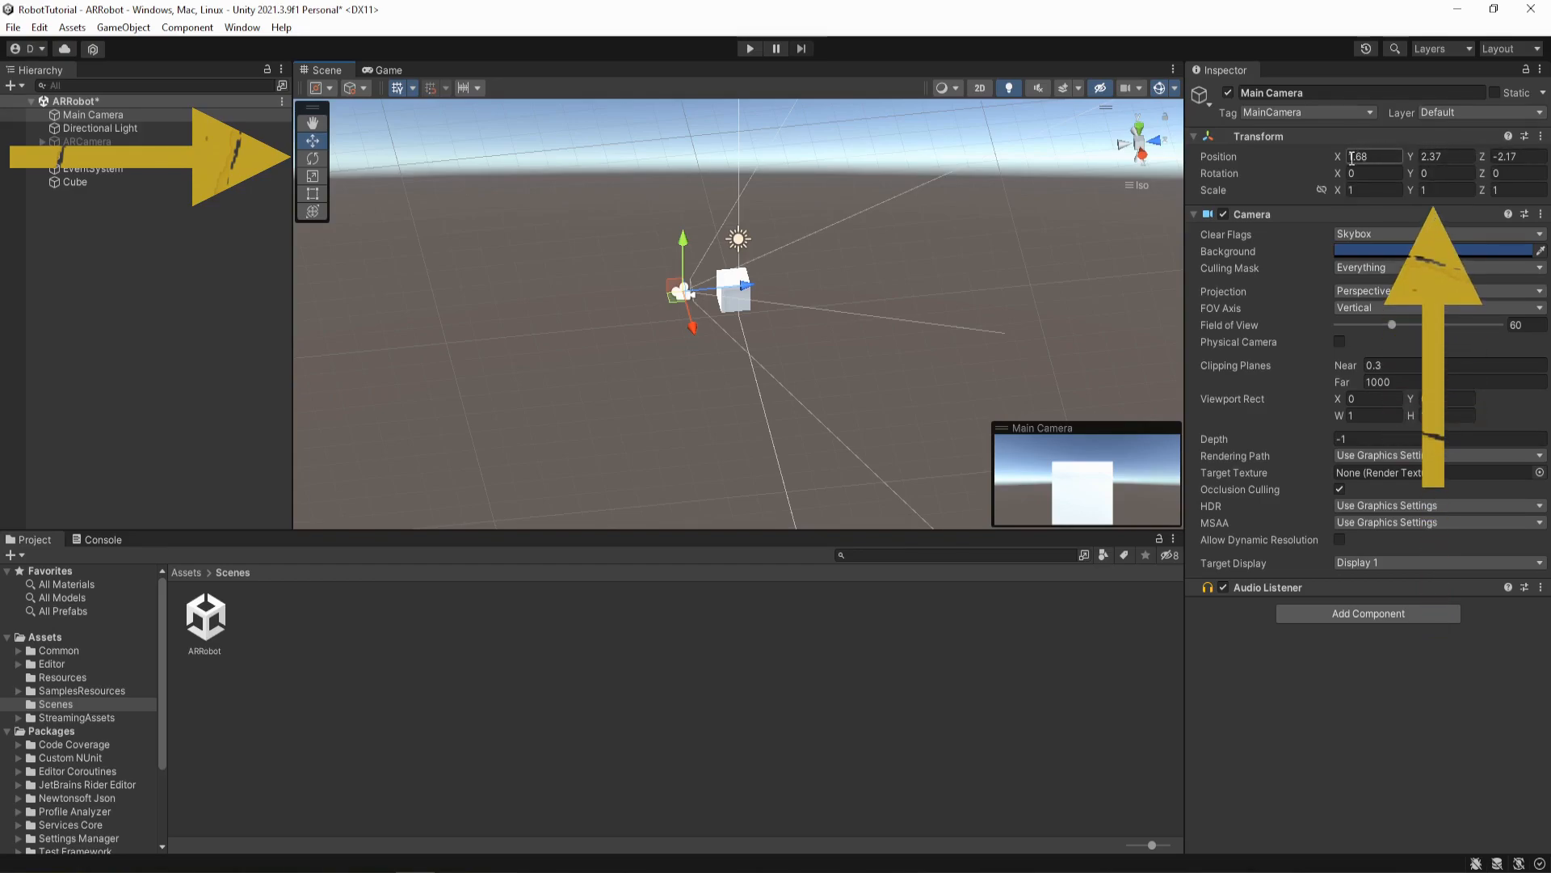
pyautogui.moveTo(680, 241); pyautogui.dragTo(679, 253)
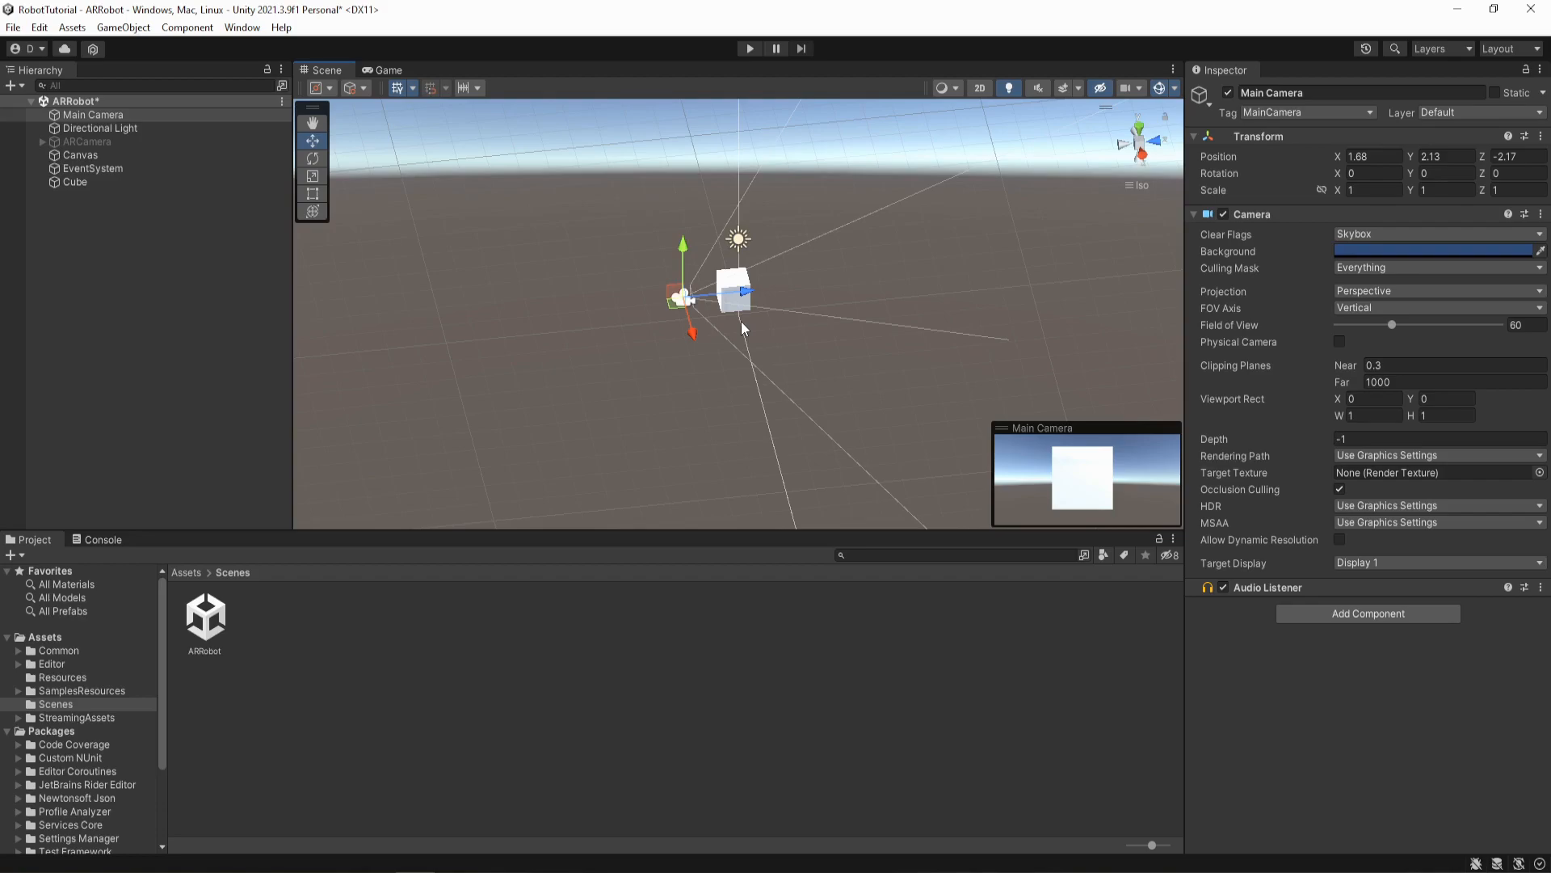
pyautogui.scroll(-10, 740, 321)
pyautogui.moveTo(561, 391); pyautogui.dragTo(651, 336, button='right')
pyautogui.scroll(10, 652, 337)
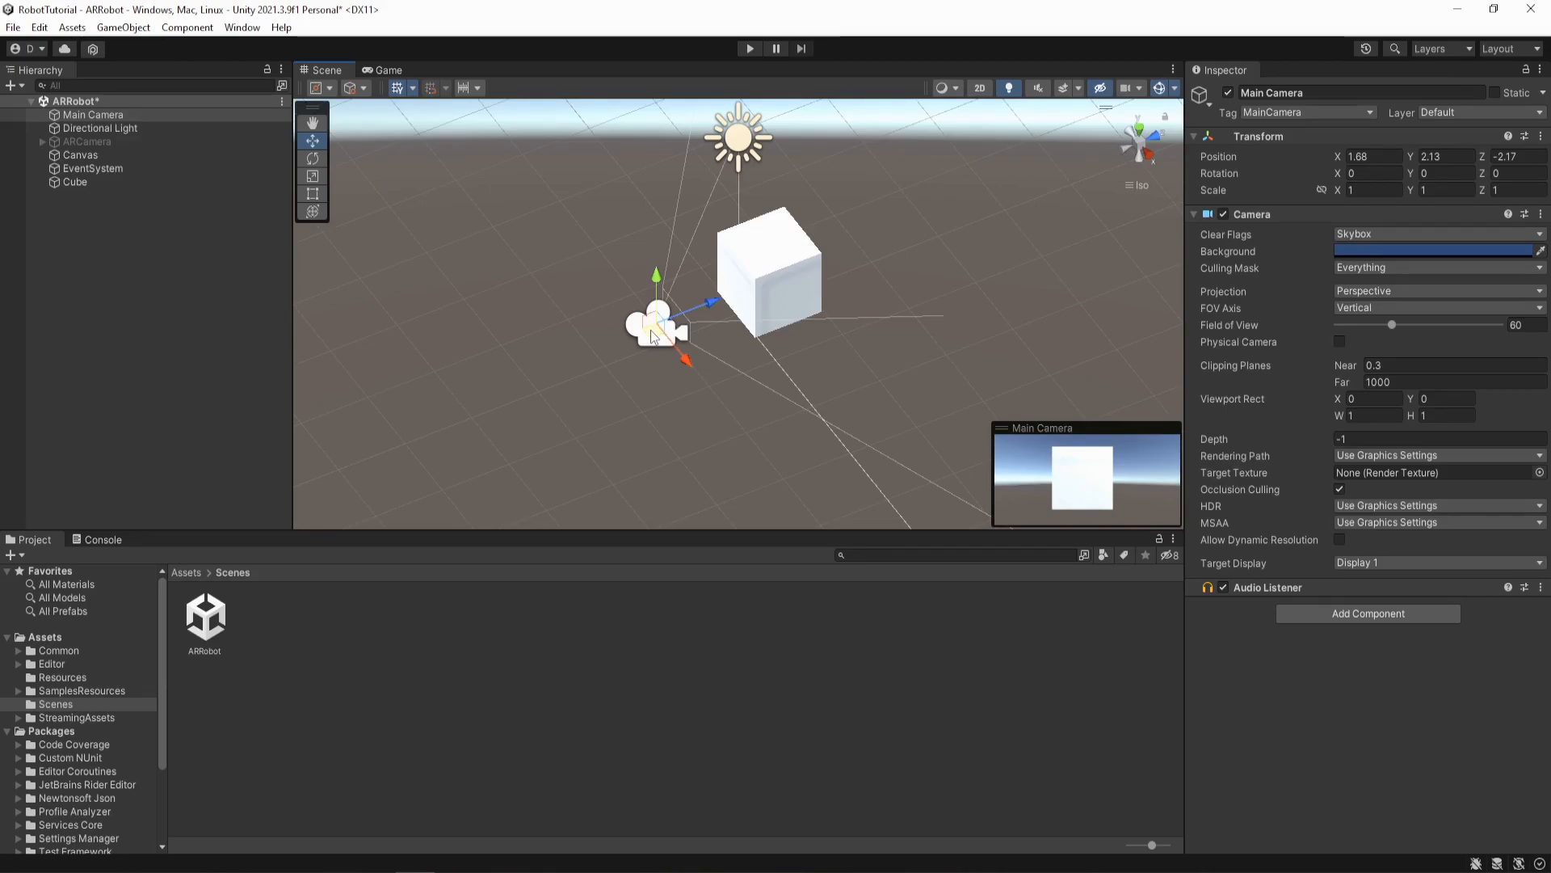
# - Set the game view's resolution to Full HD (1920x1080) while the Canvas is selected
pyautogui.click(73, 155)
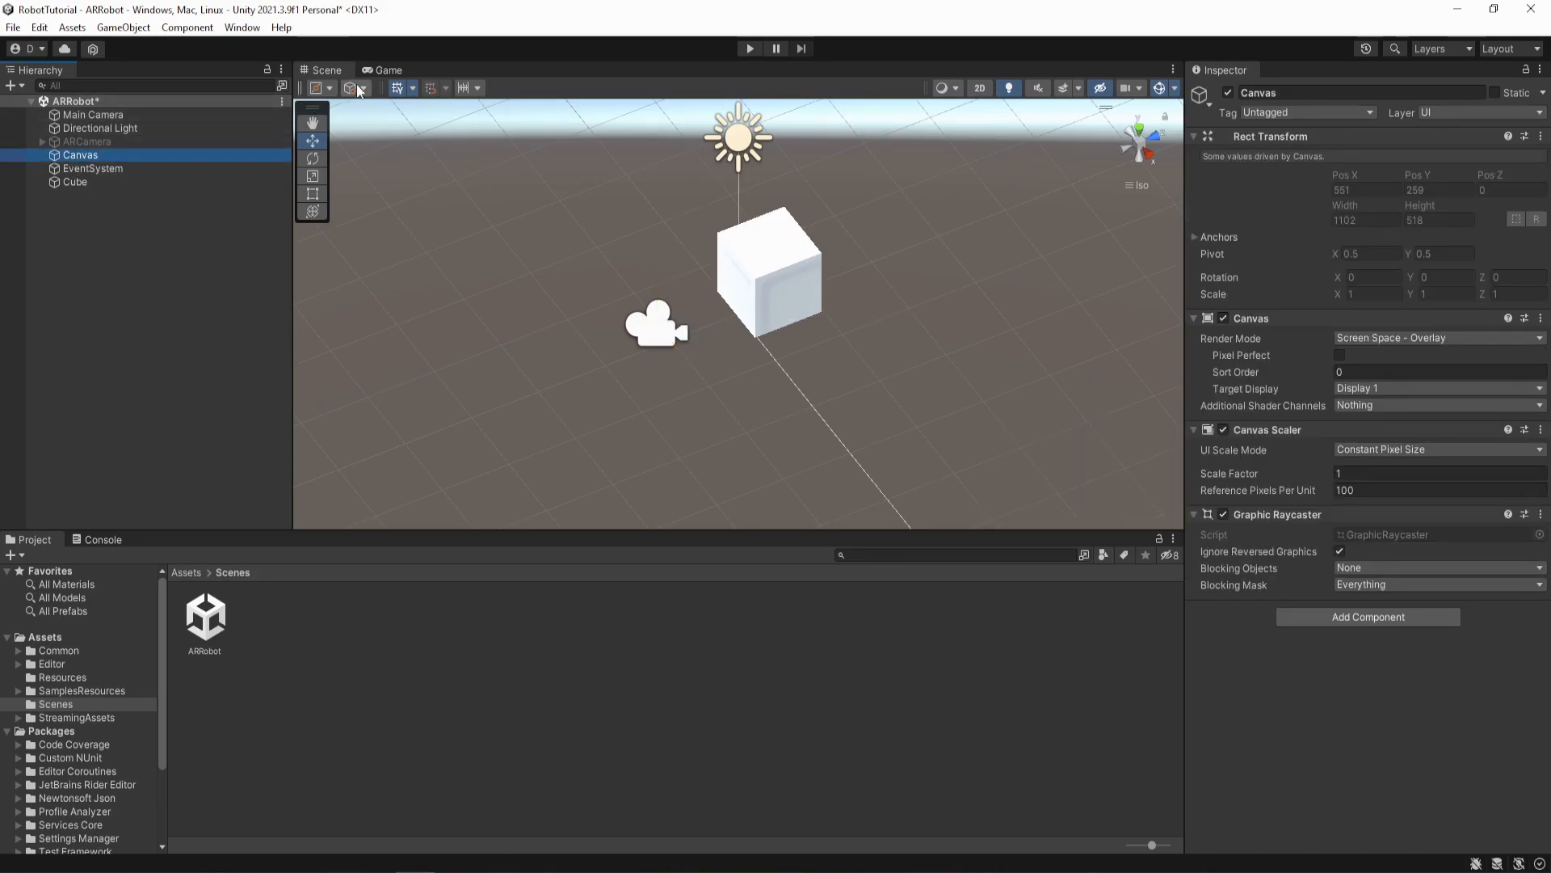
pyautogui.click(382, 69)
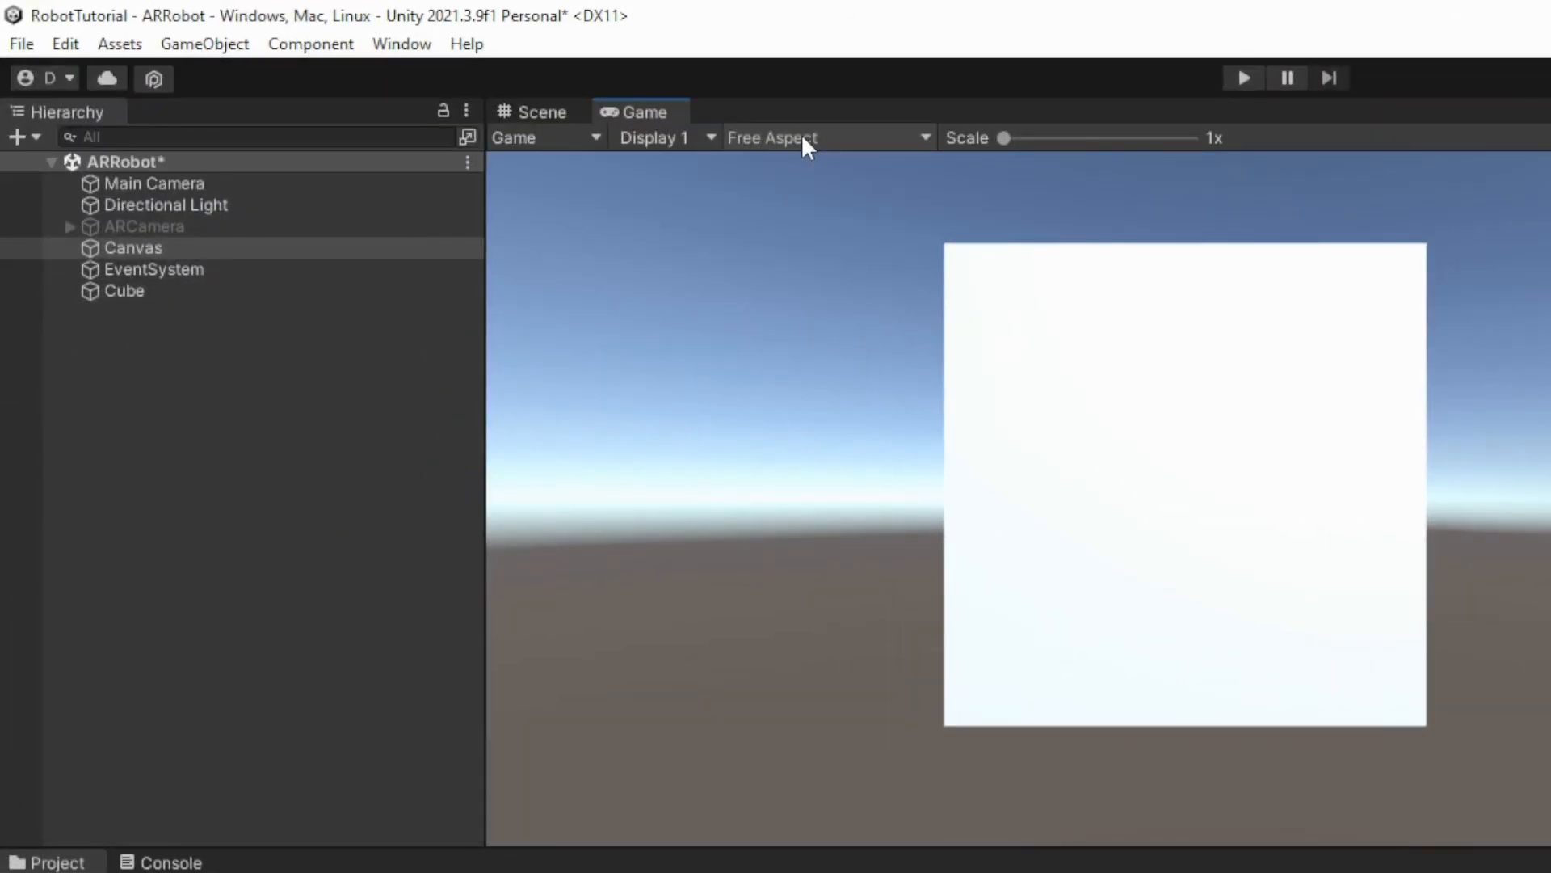
pyautogui.click(923, 138)
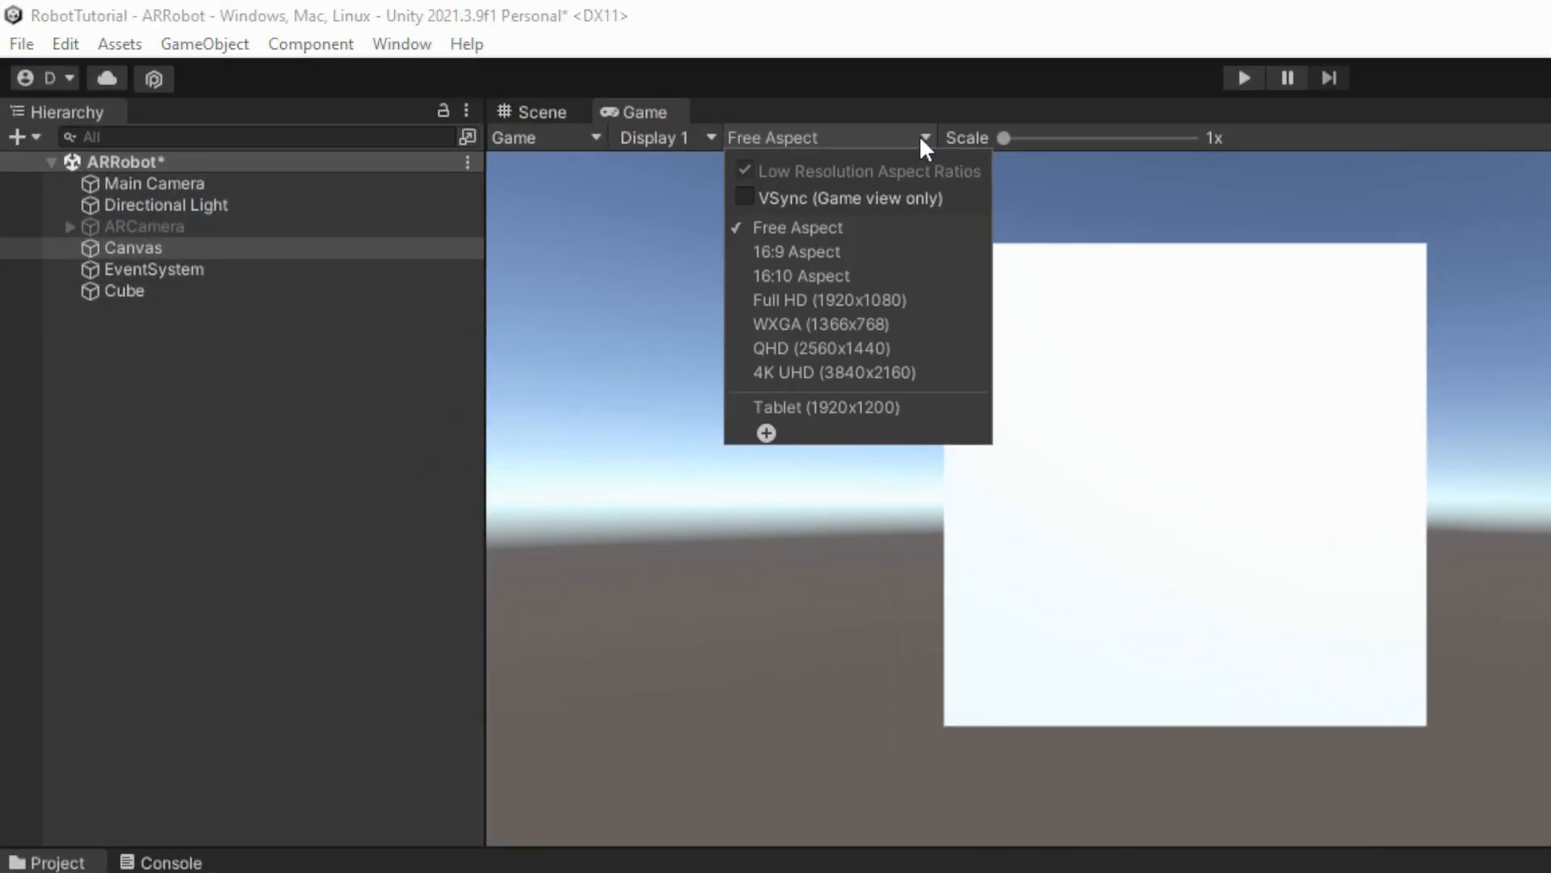
pyautogui.click(810, 303)
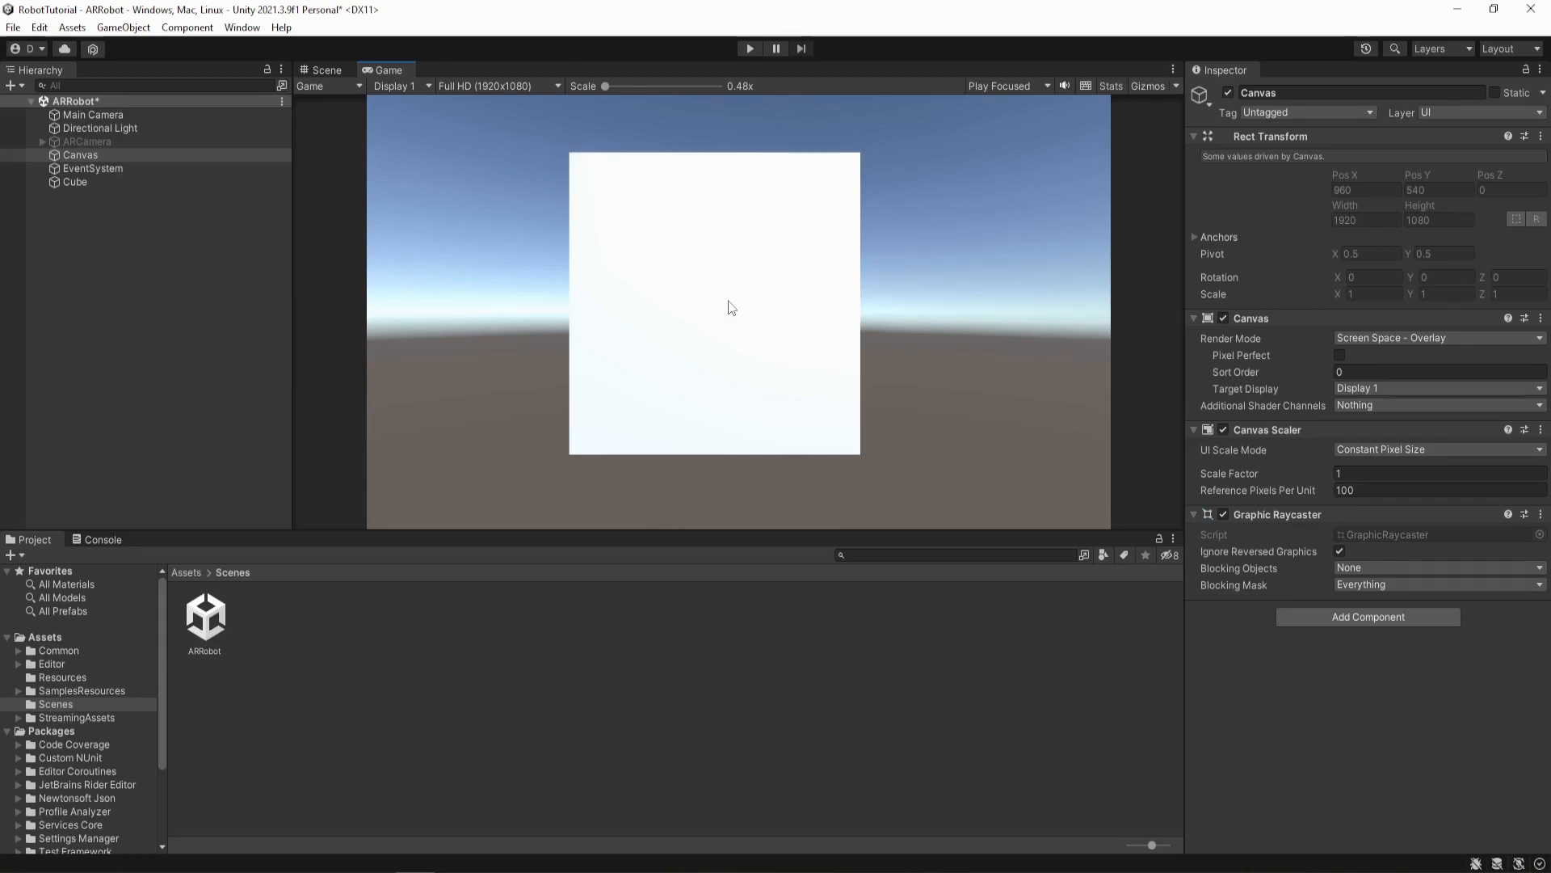
# - Return to the scene view and choose Screen Space - Overlay as the Canvas's render mode
pyautogui.click(330, 70)
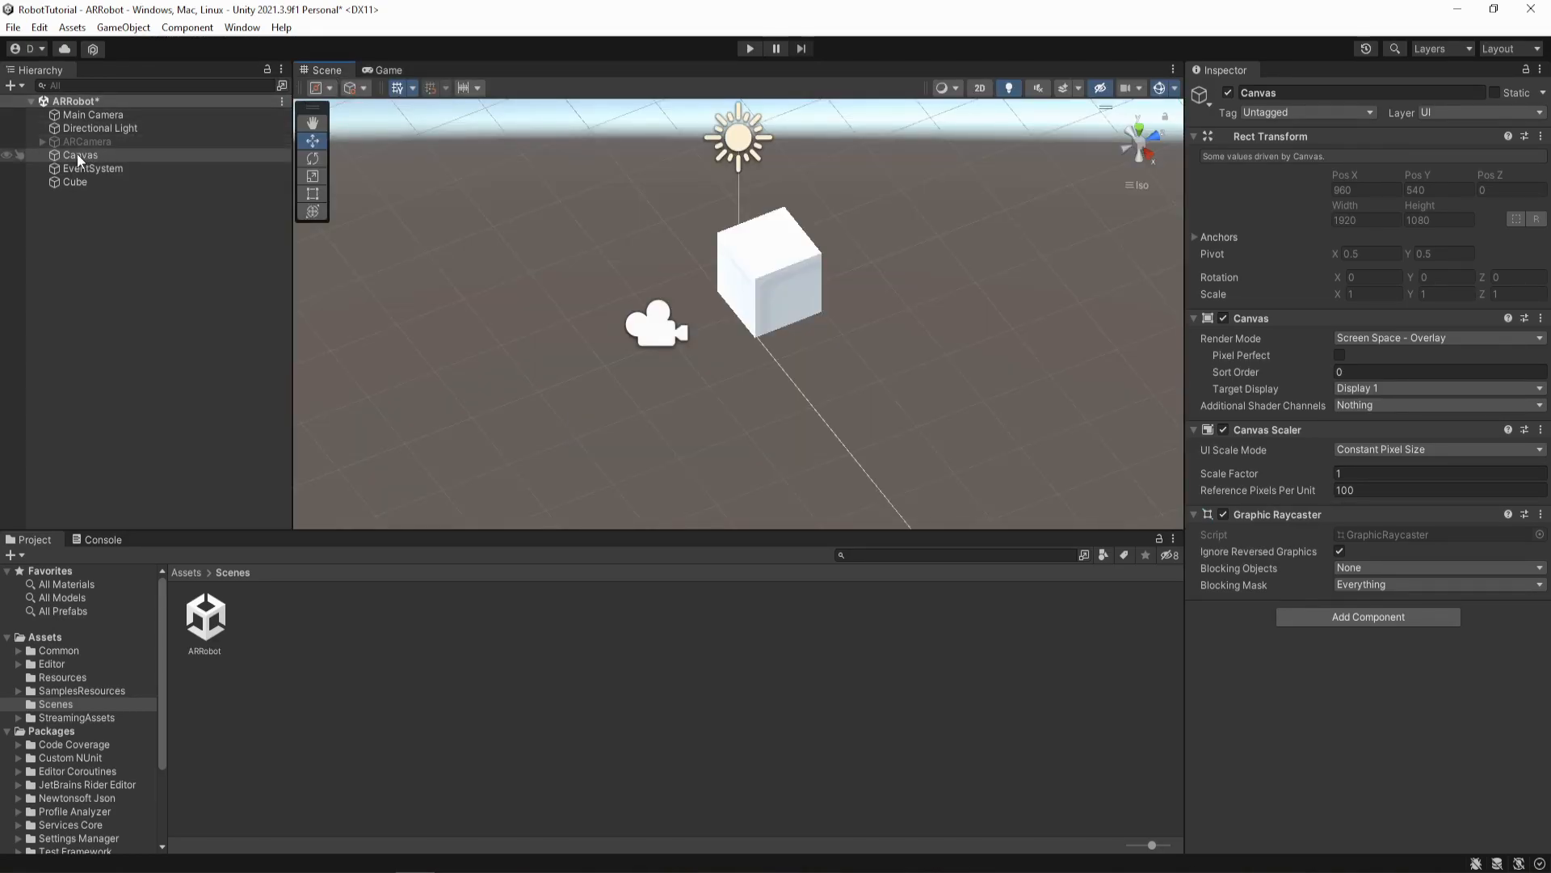
pyautogui.click(1383, 337)
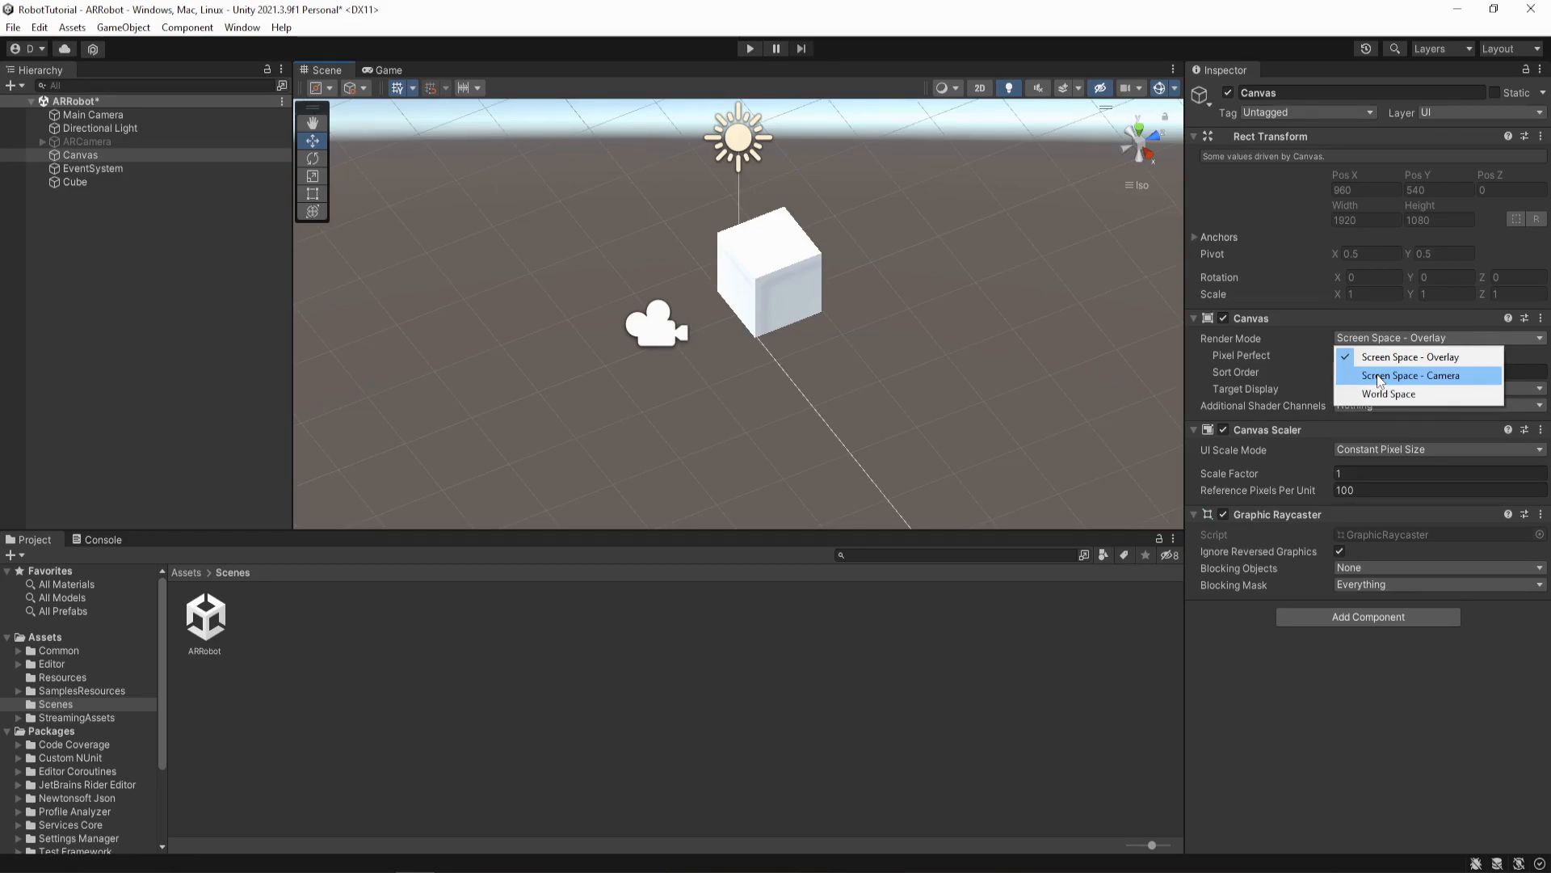
pyautogui.click(1393, 357)
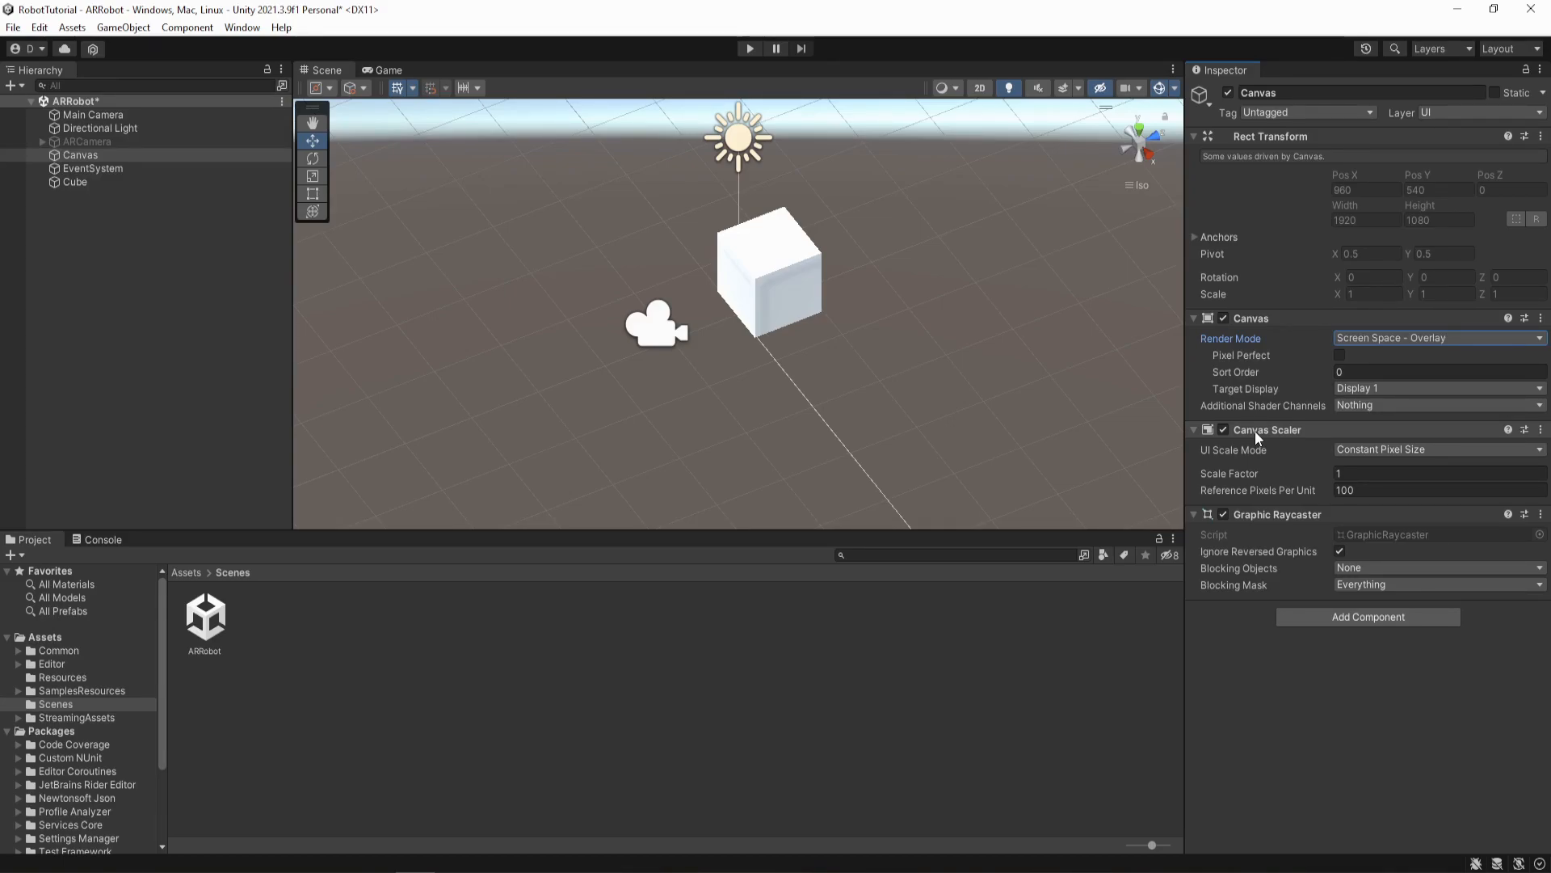
# - Set the Canvas Scaler to Scale With Screen Size with a reference resolution of 1920 by 1080
pyautogui.click(1410, 450)
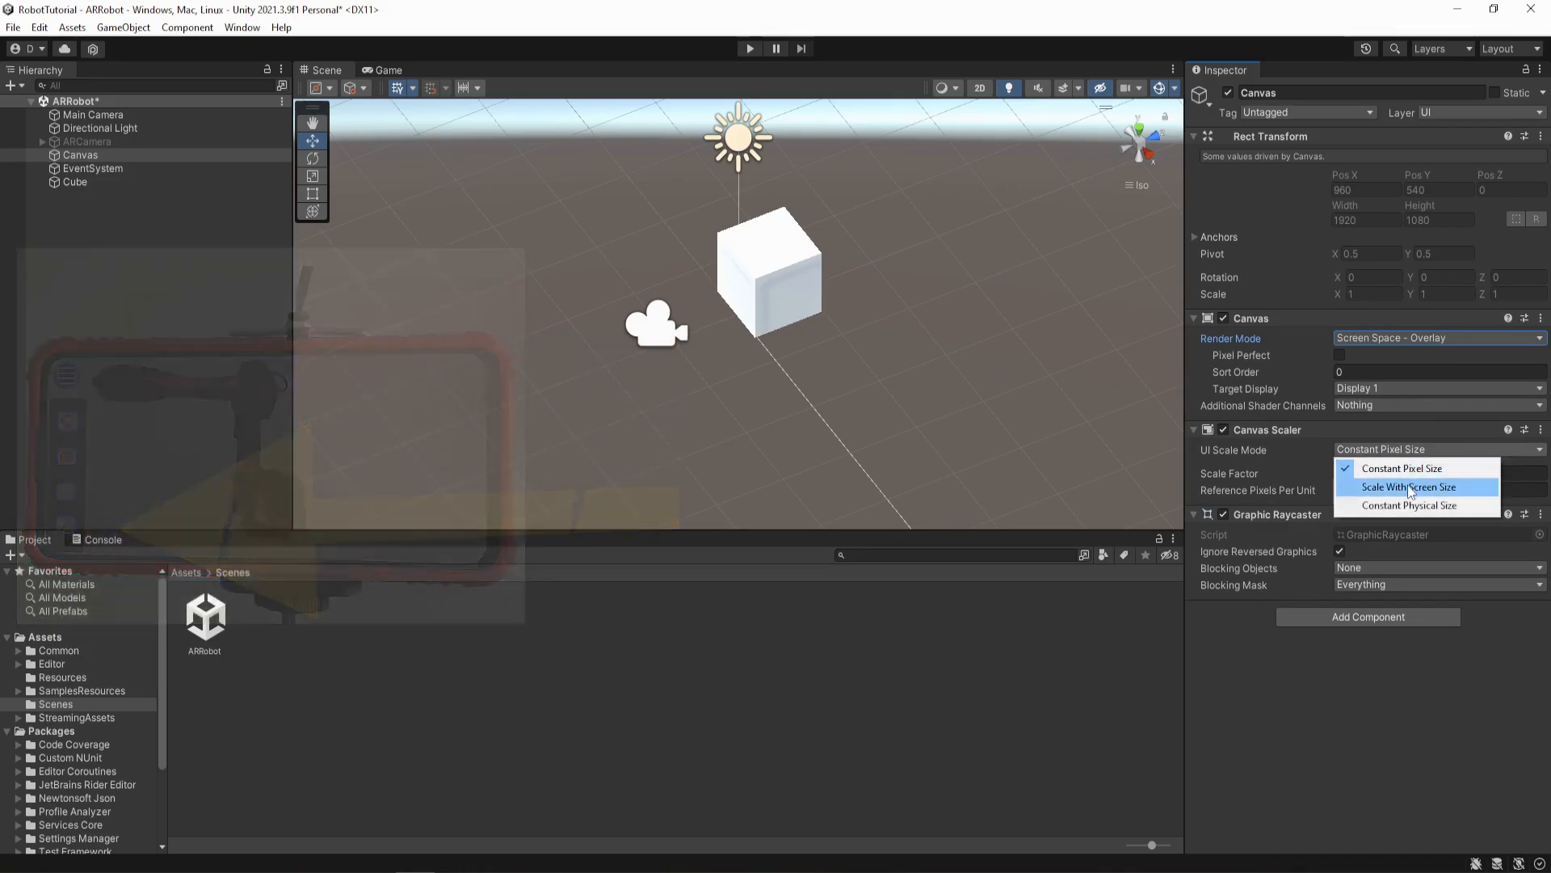
pyautogui.click(1408, 487)
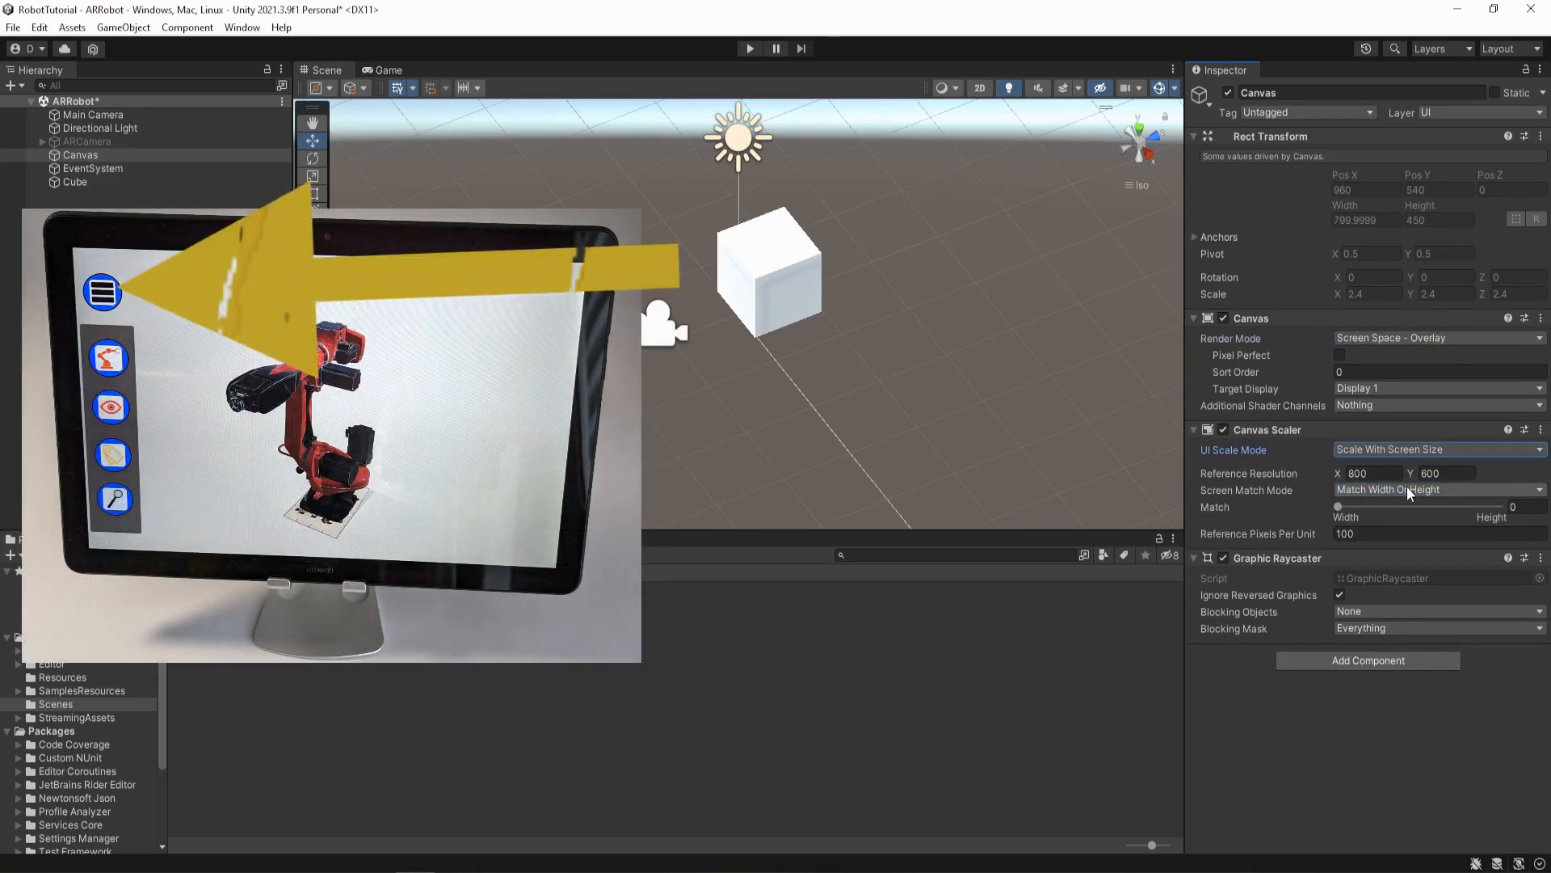
pyautogui.click(1323, 474)
pyautogui.write('1920')
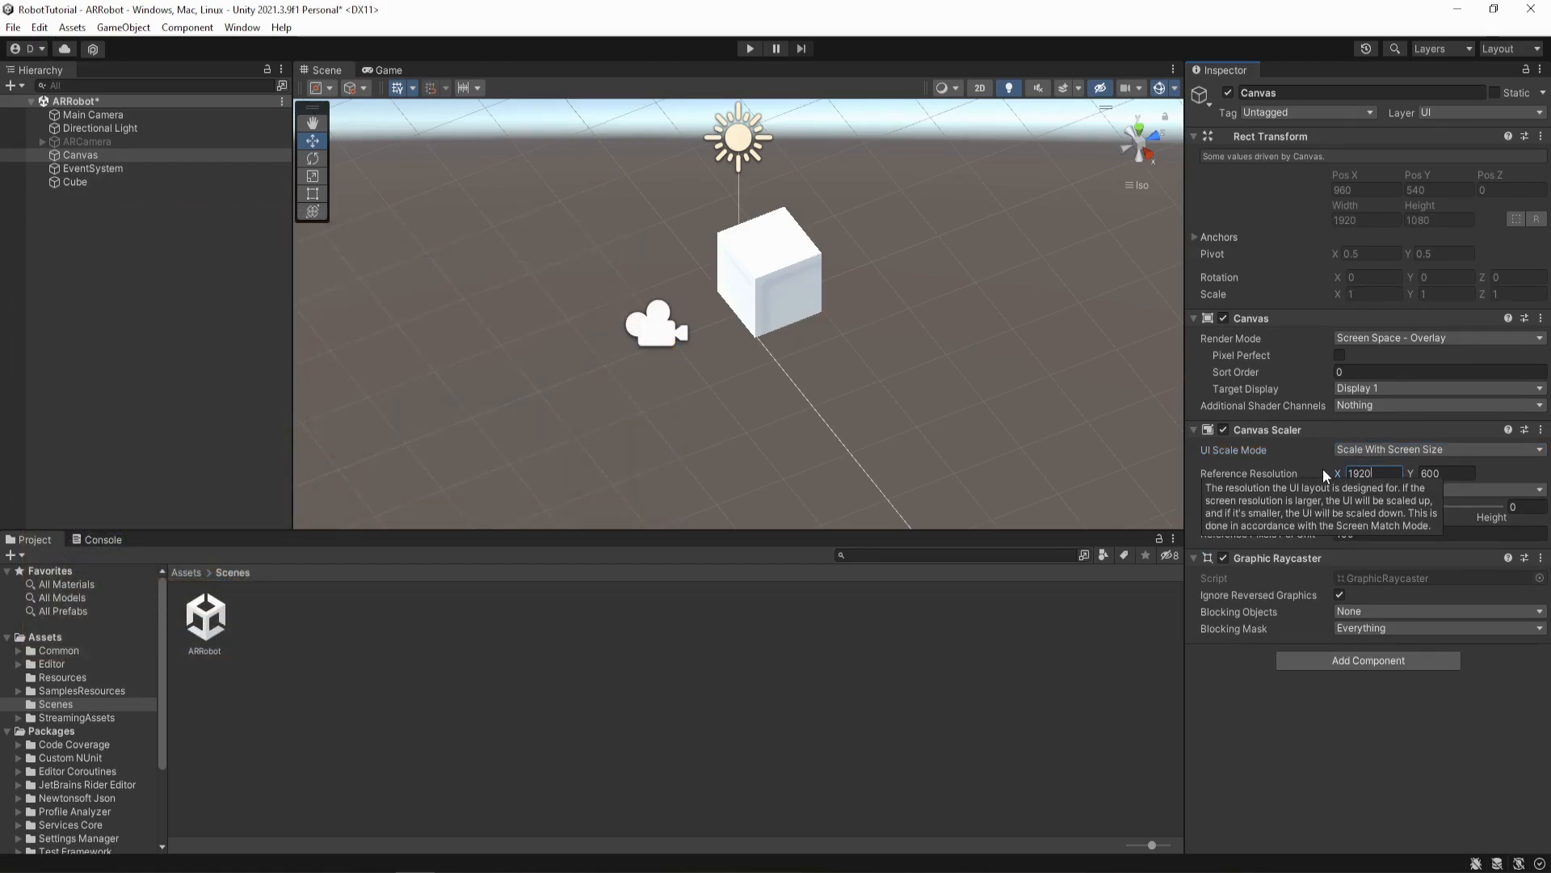
pyautogui.press('Tab')
pyautogui.write('1080')
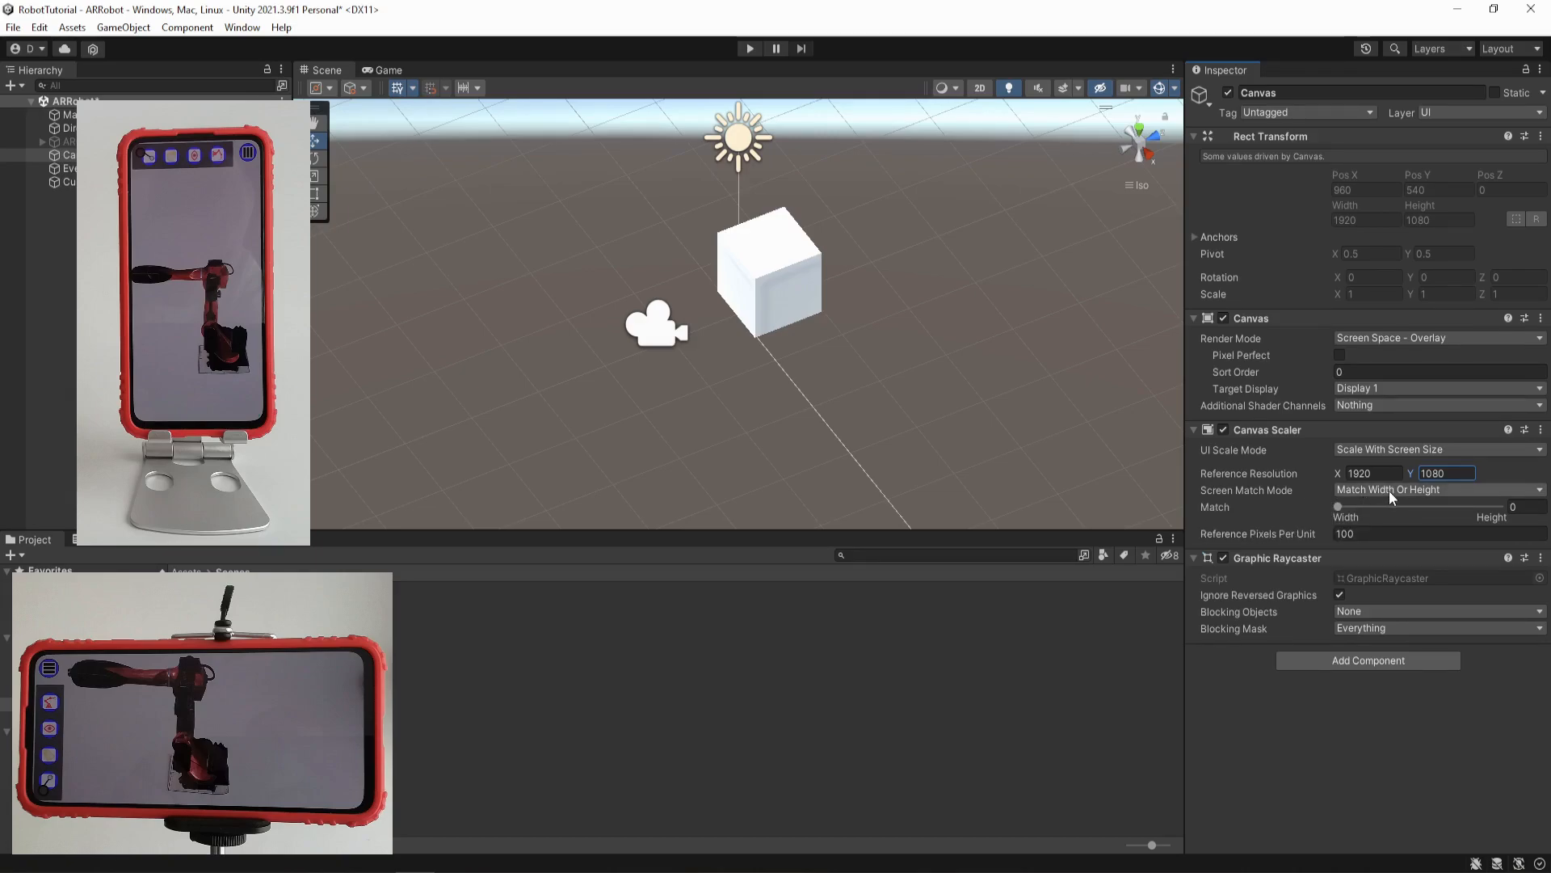
# - Create an empty game object named GUI in the ARRobot scene
pyautogui.scroll(-5, 598, 303)
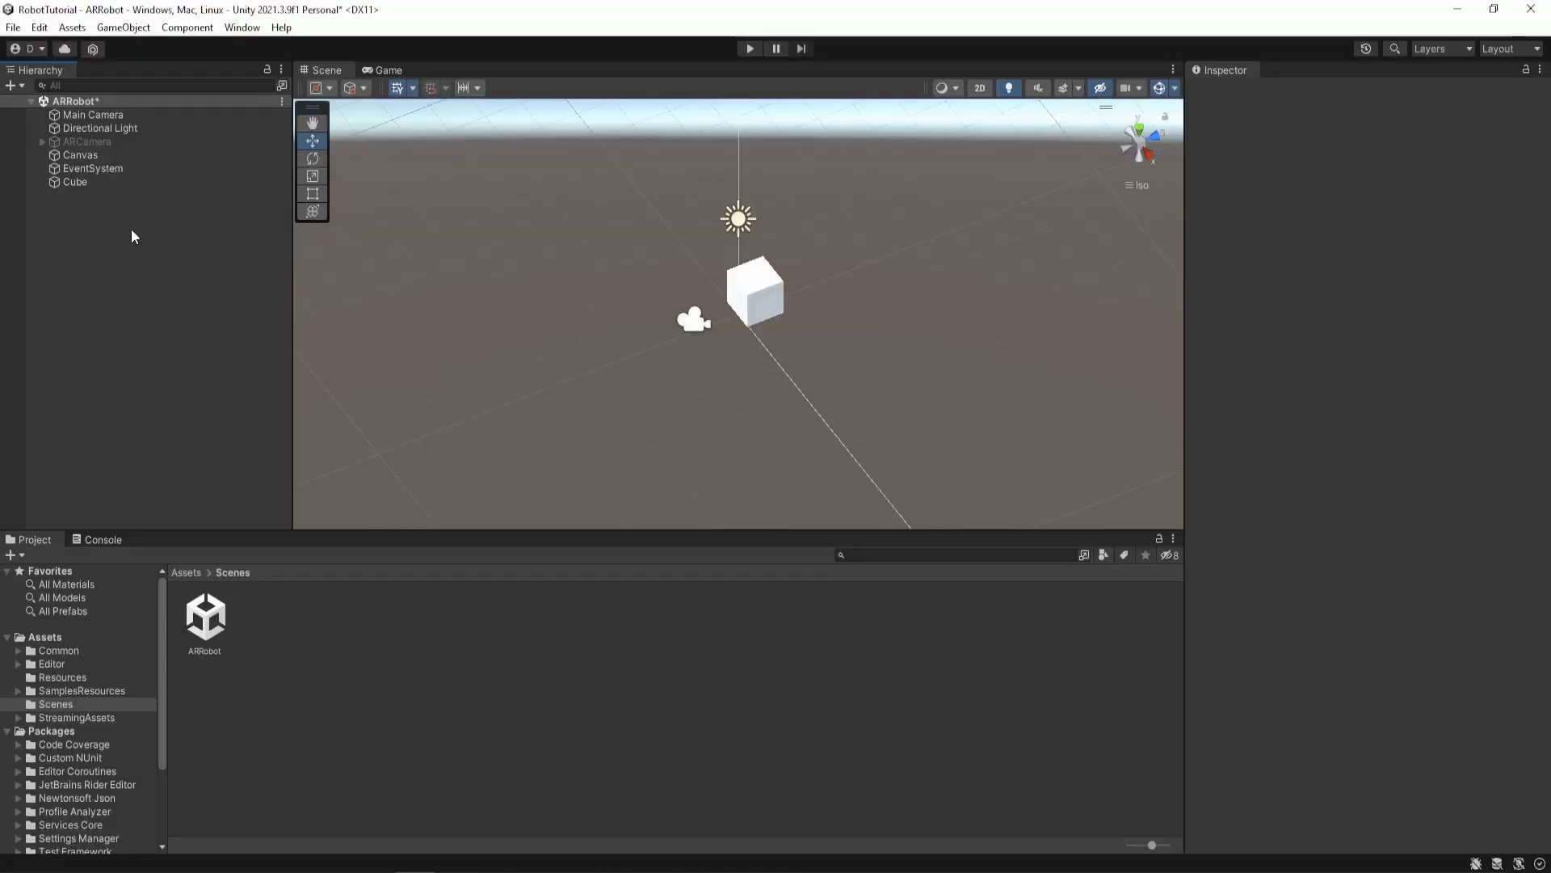
pyautogui.click(86, 154)
pyautogui.click(89, 170)
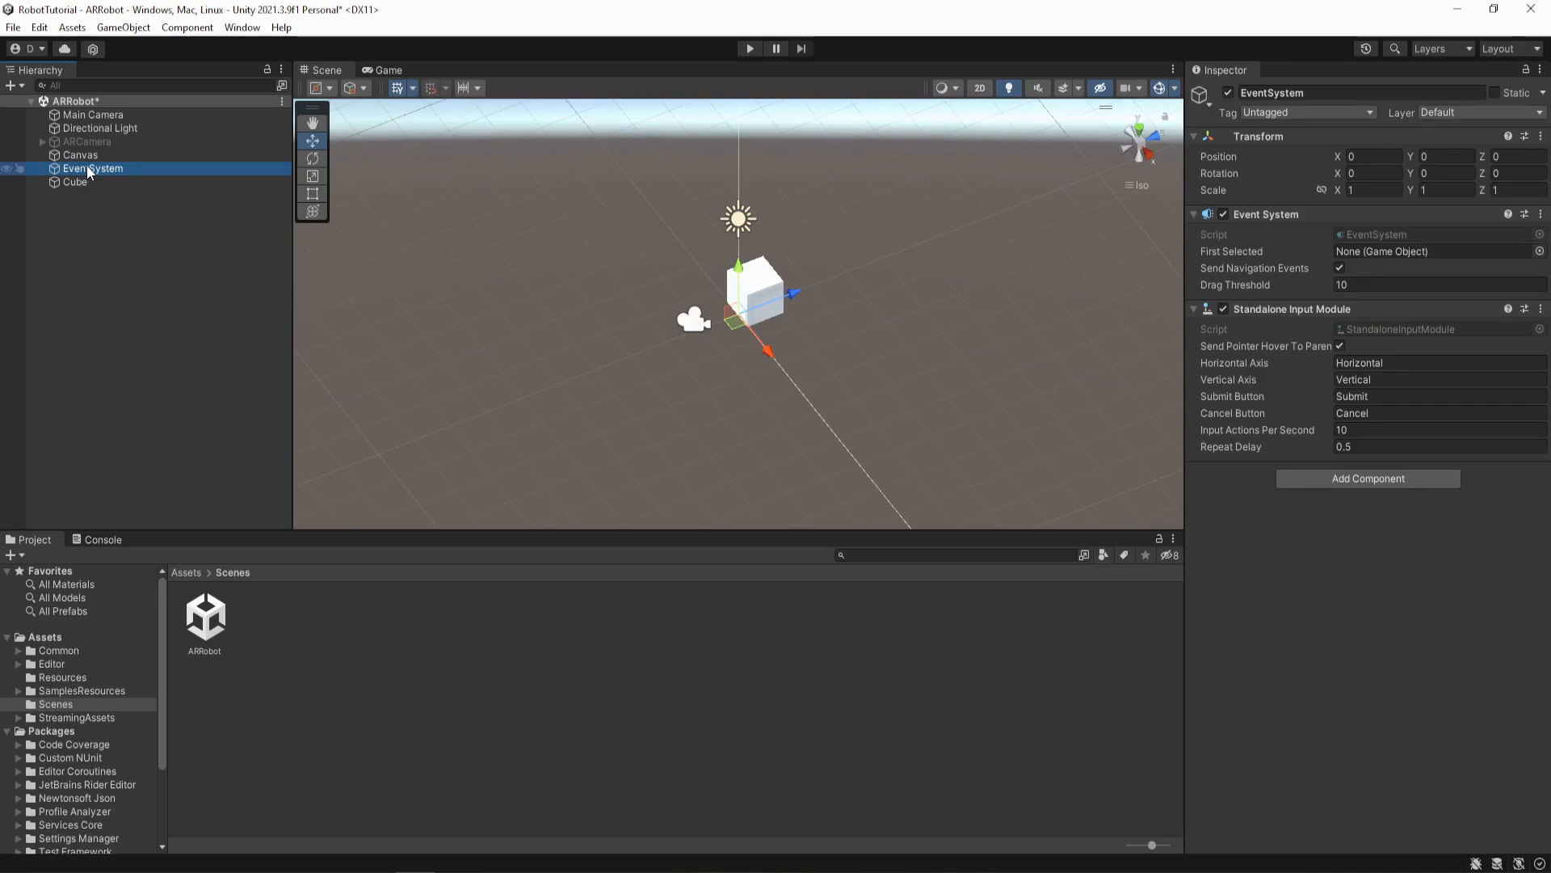
pyautogui.click(121, 28)
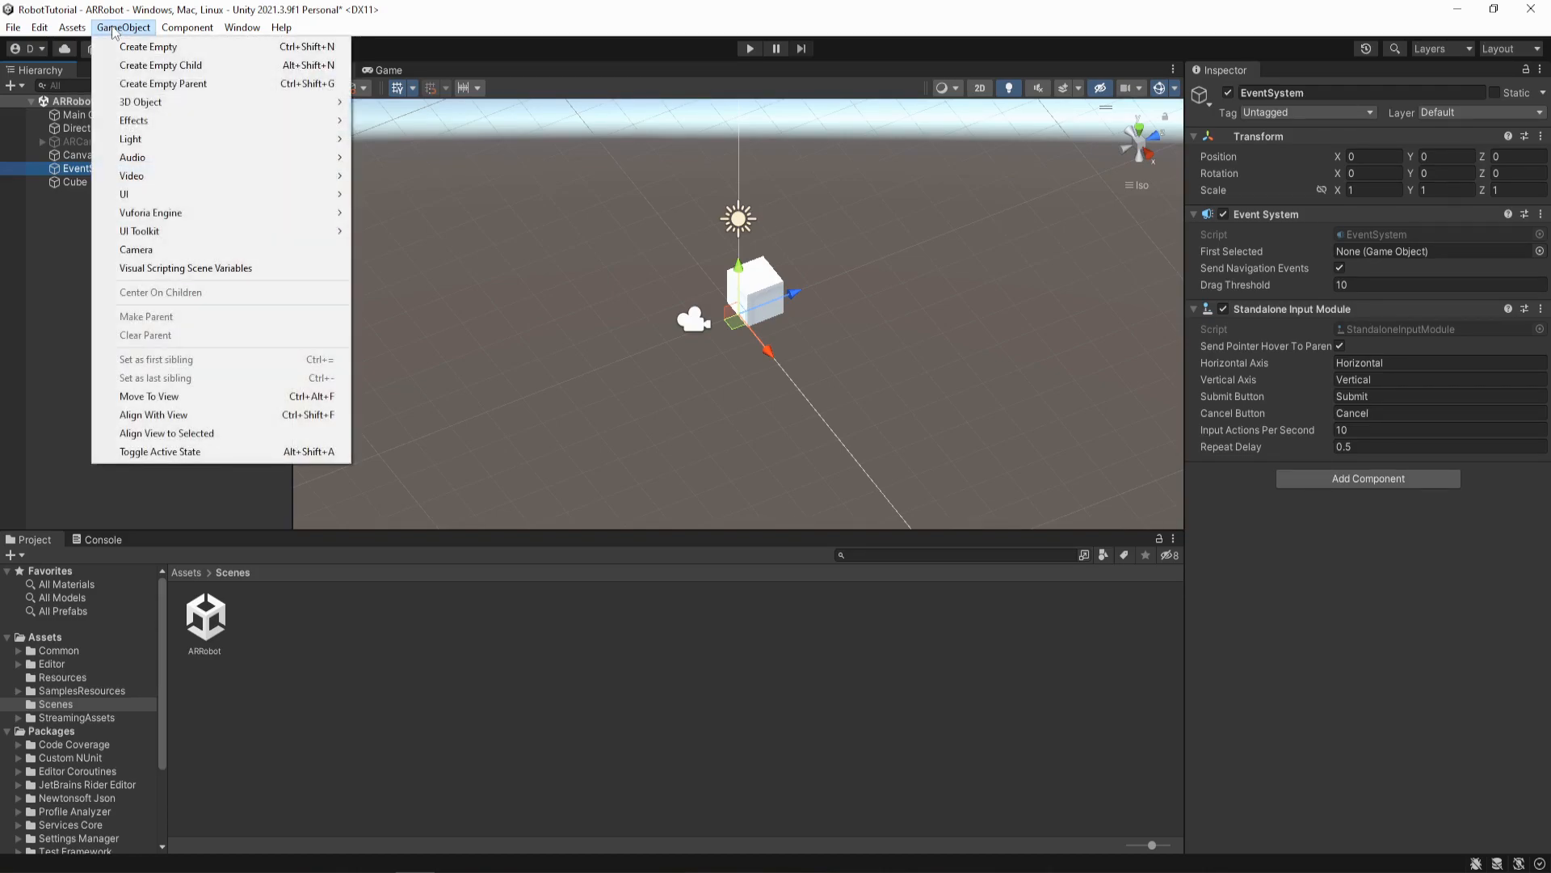
pyautogui.click(133, 49)
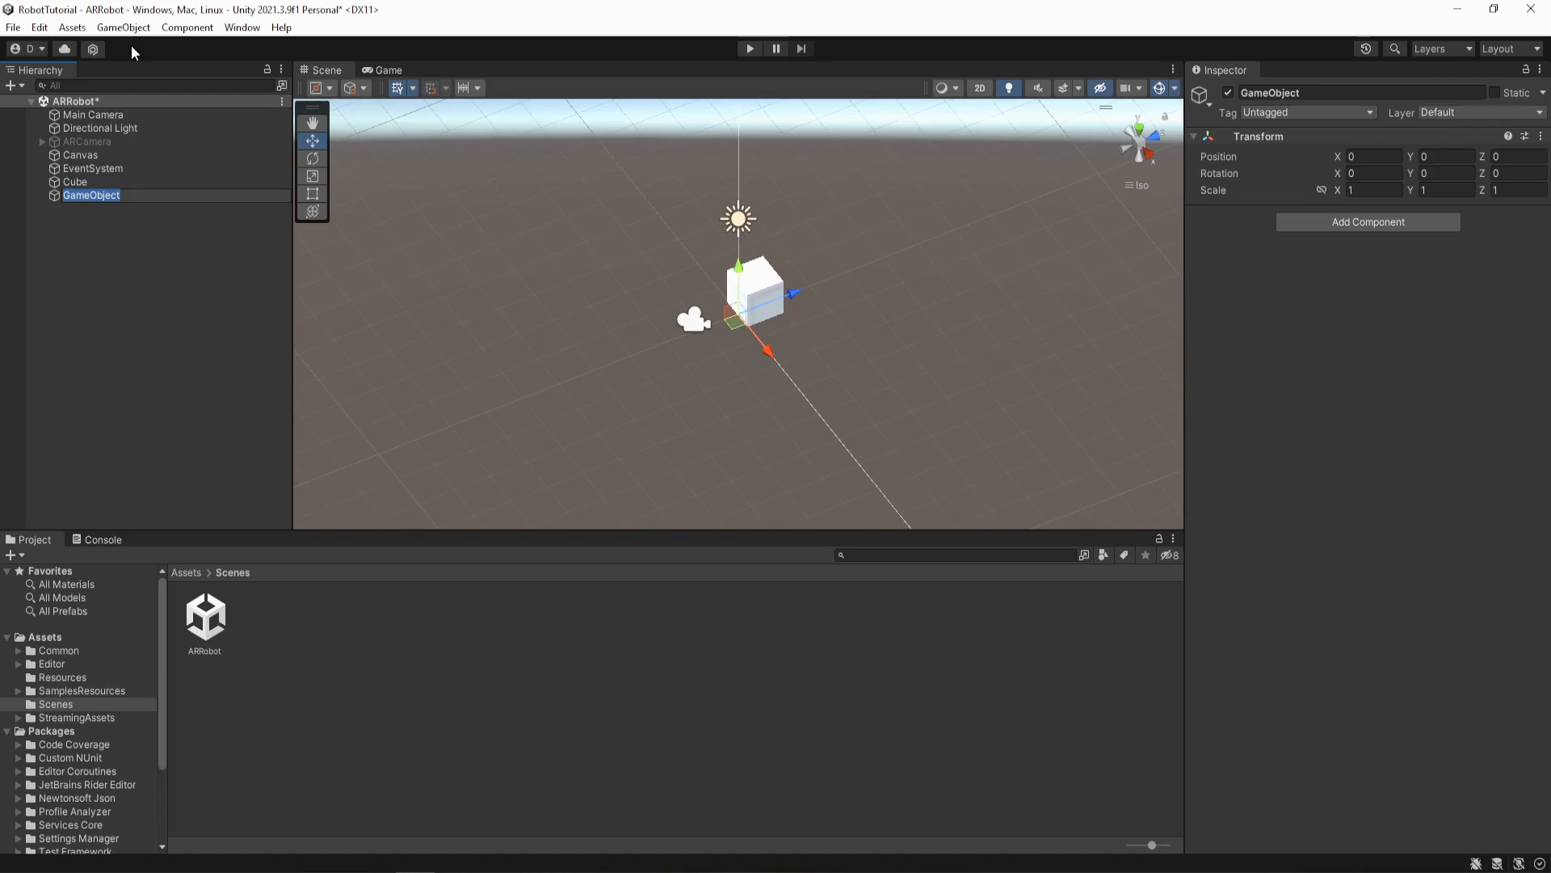
pyautogui.write('GUI')
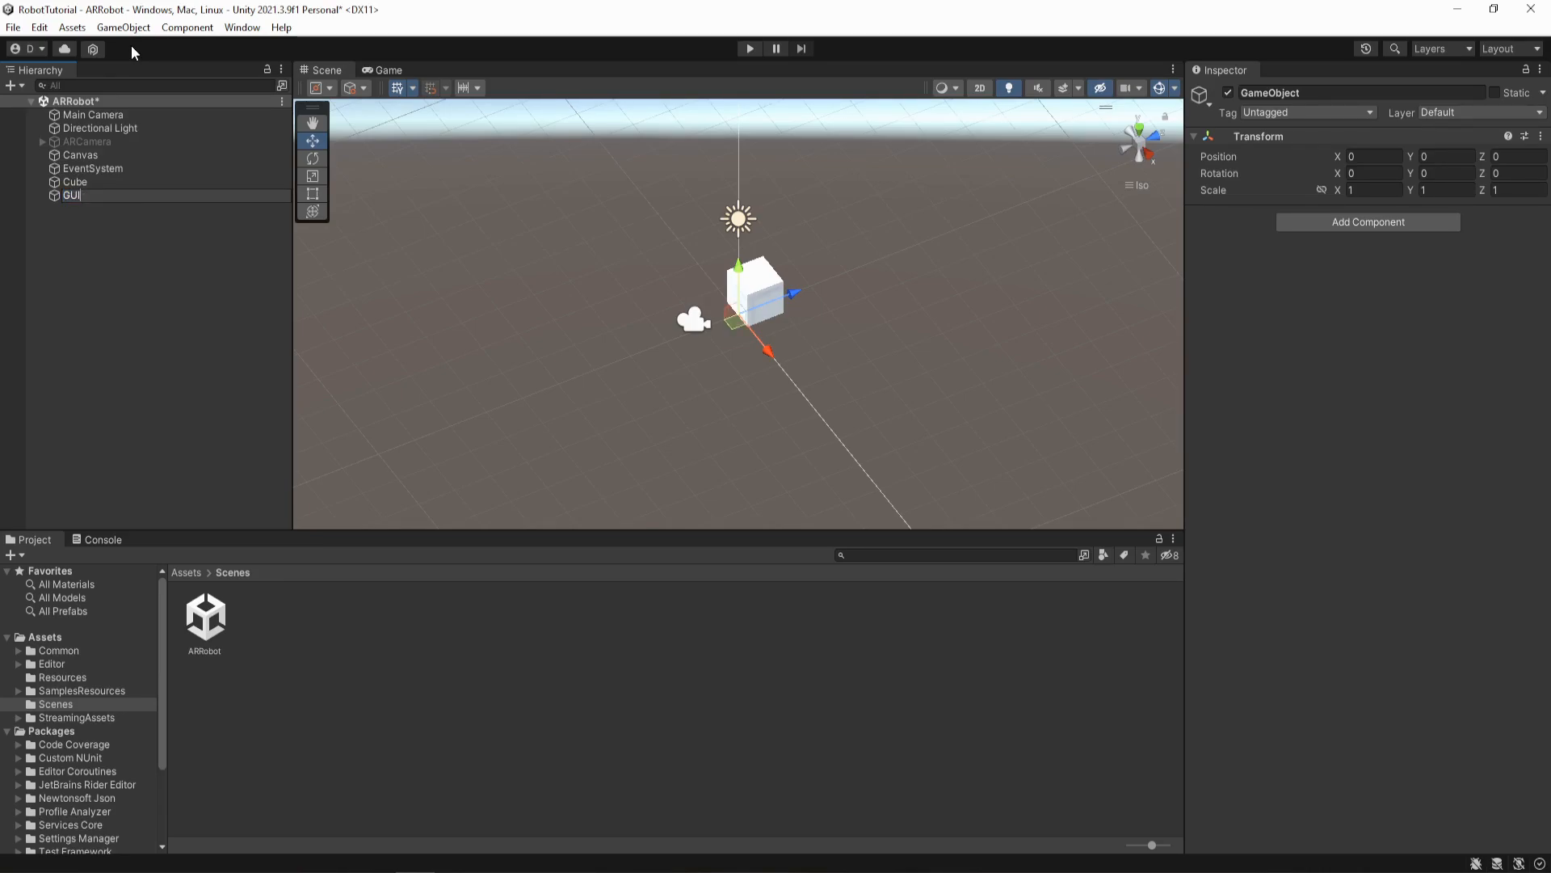
pyautogui.press('Return')
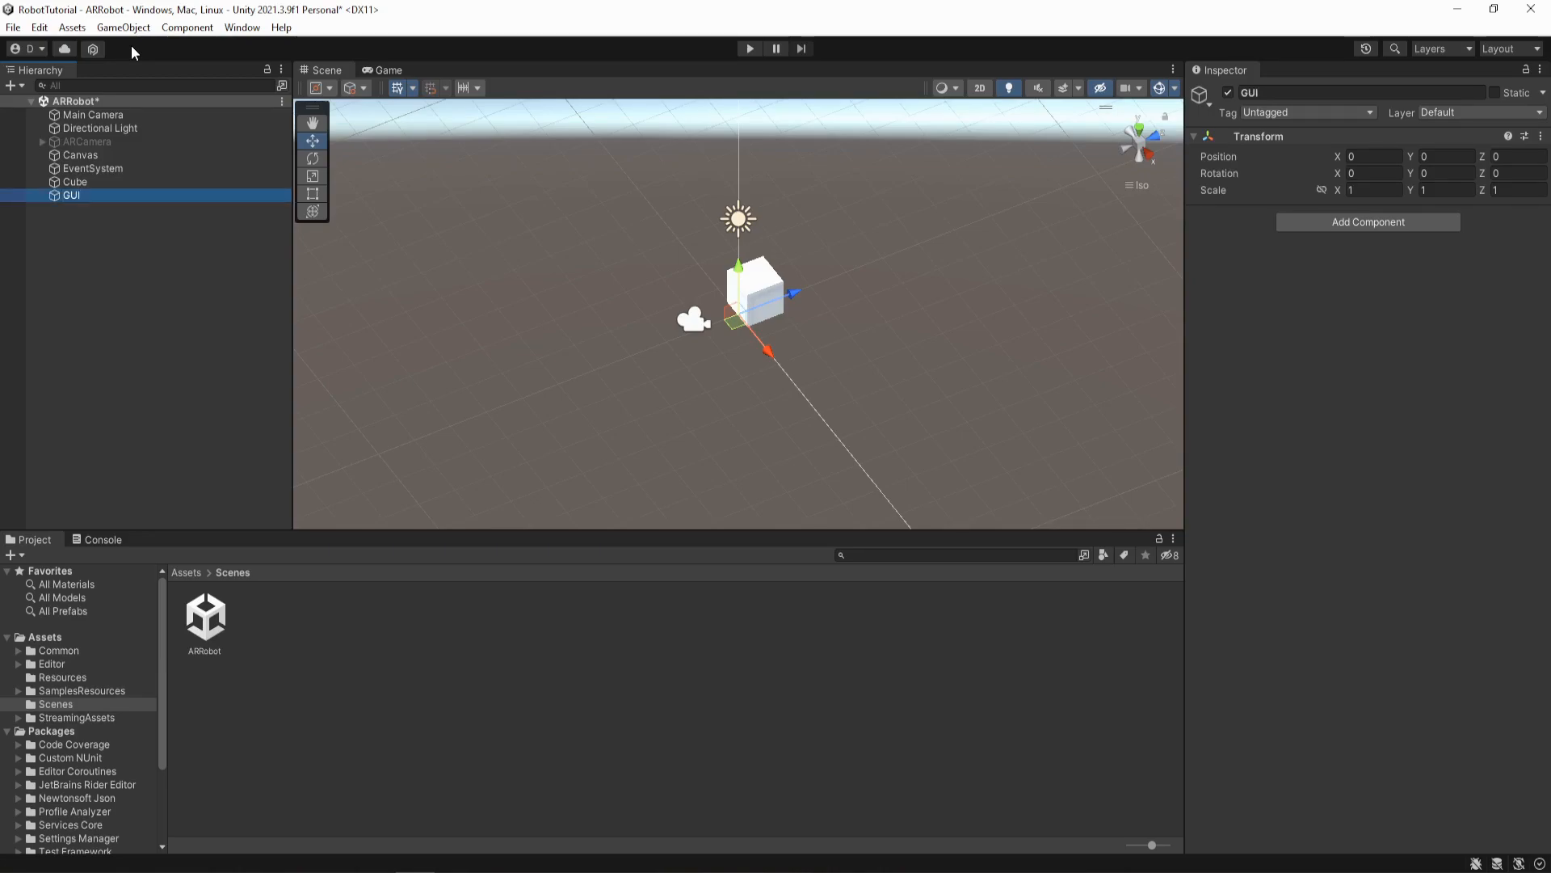
# - Make the Canvas and EventSystem children of the GUI object, and collapse the group
pyautogui.click(87, 153)
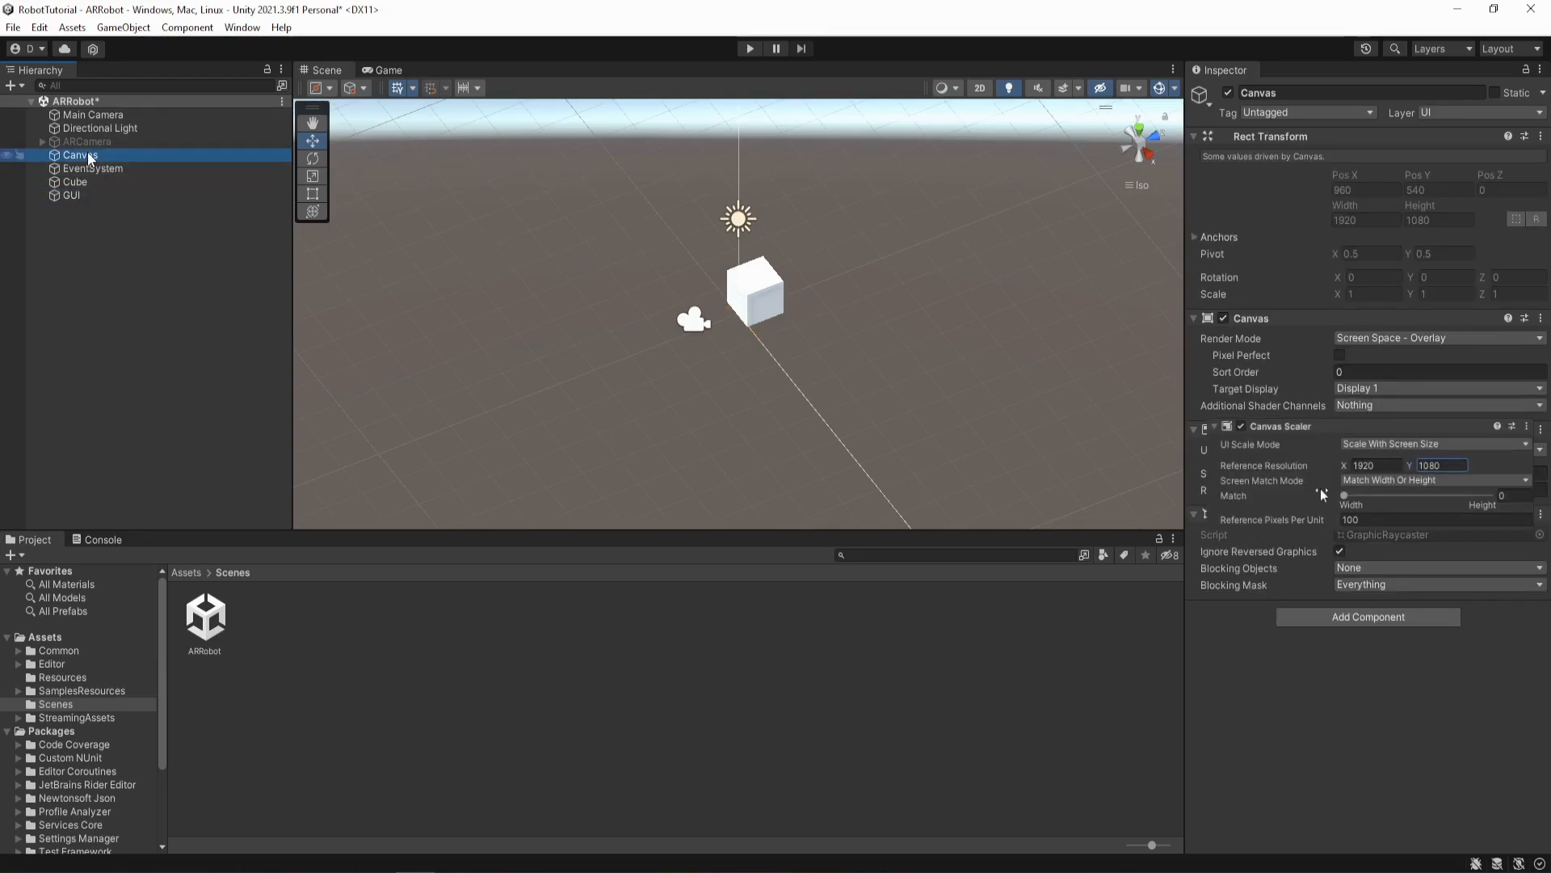
pyautogui.keyDown('ctrl'); pyautogui.click(87, 170); pyautogui.keyUp('ctrl')
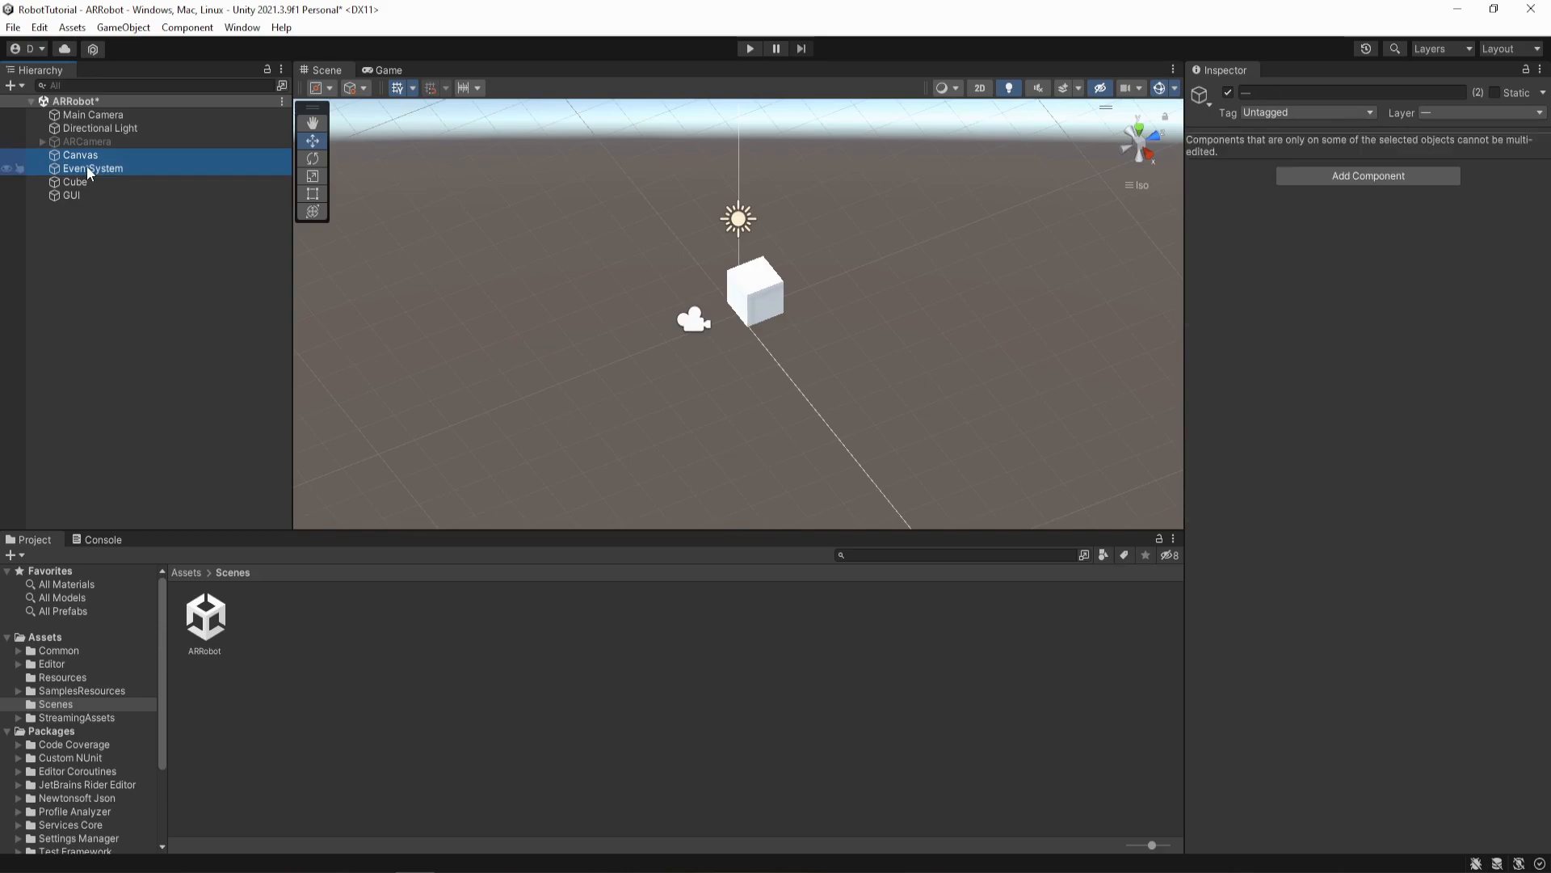
pyautogui.moveTo(88, 170); pyautogui.dragTo(67, 194)
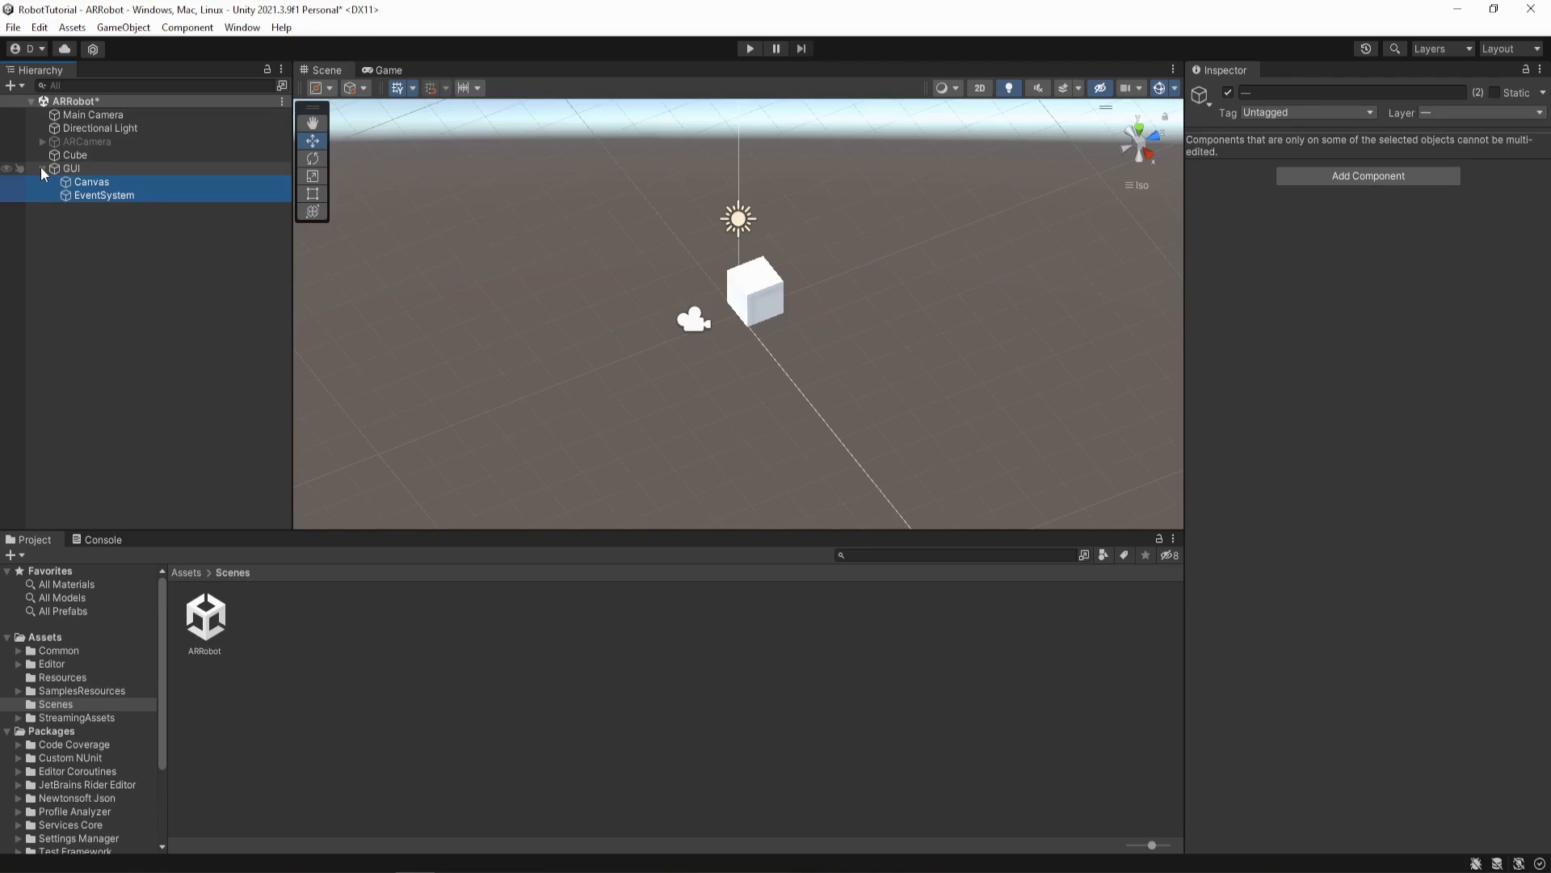
pyautogui.click(42, 168)
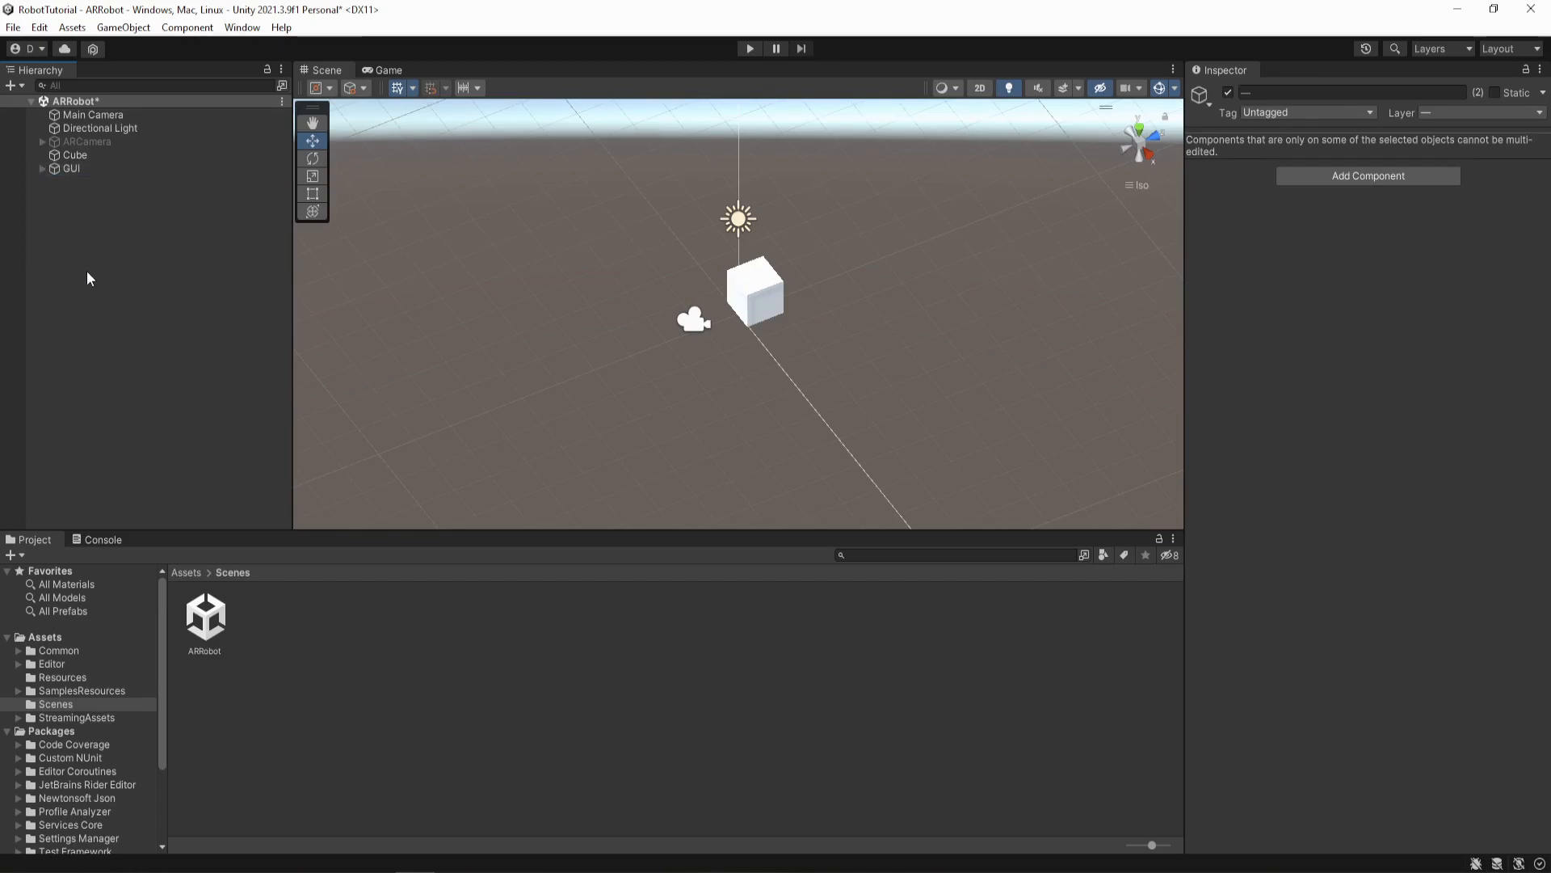
# - Add a Button - TextMeshPro element under the Canvas in the GUI group and import the TMP Essentials
pyautogui.click(42, 168)
pyautogui.click(79, 182)
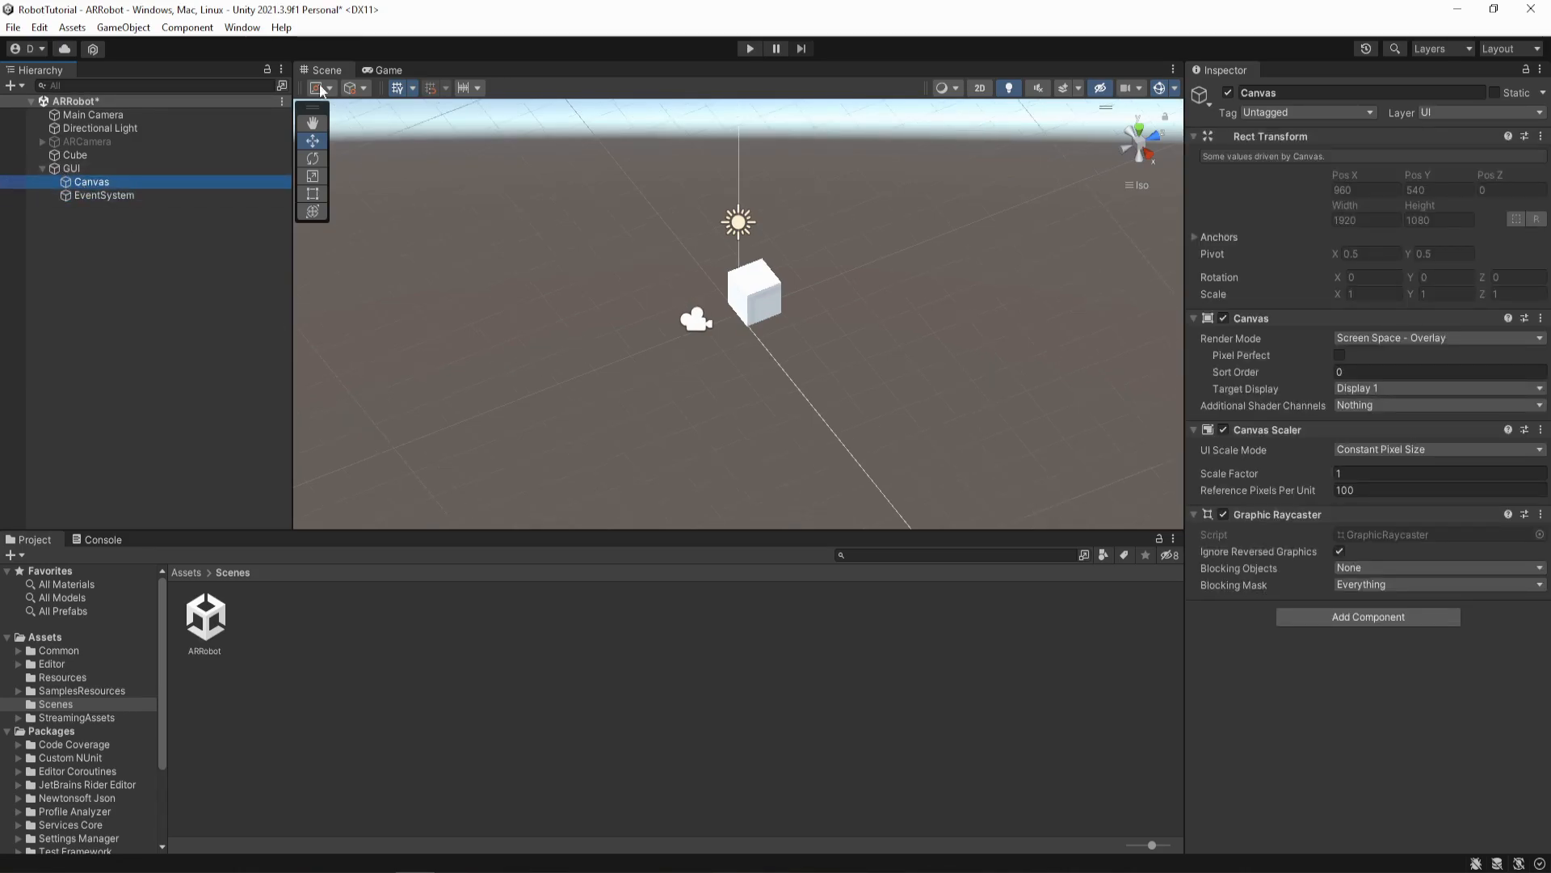
pyautogui.click(128, 28)
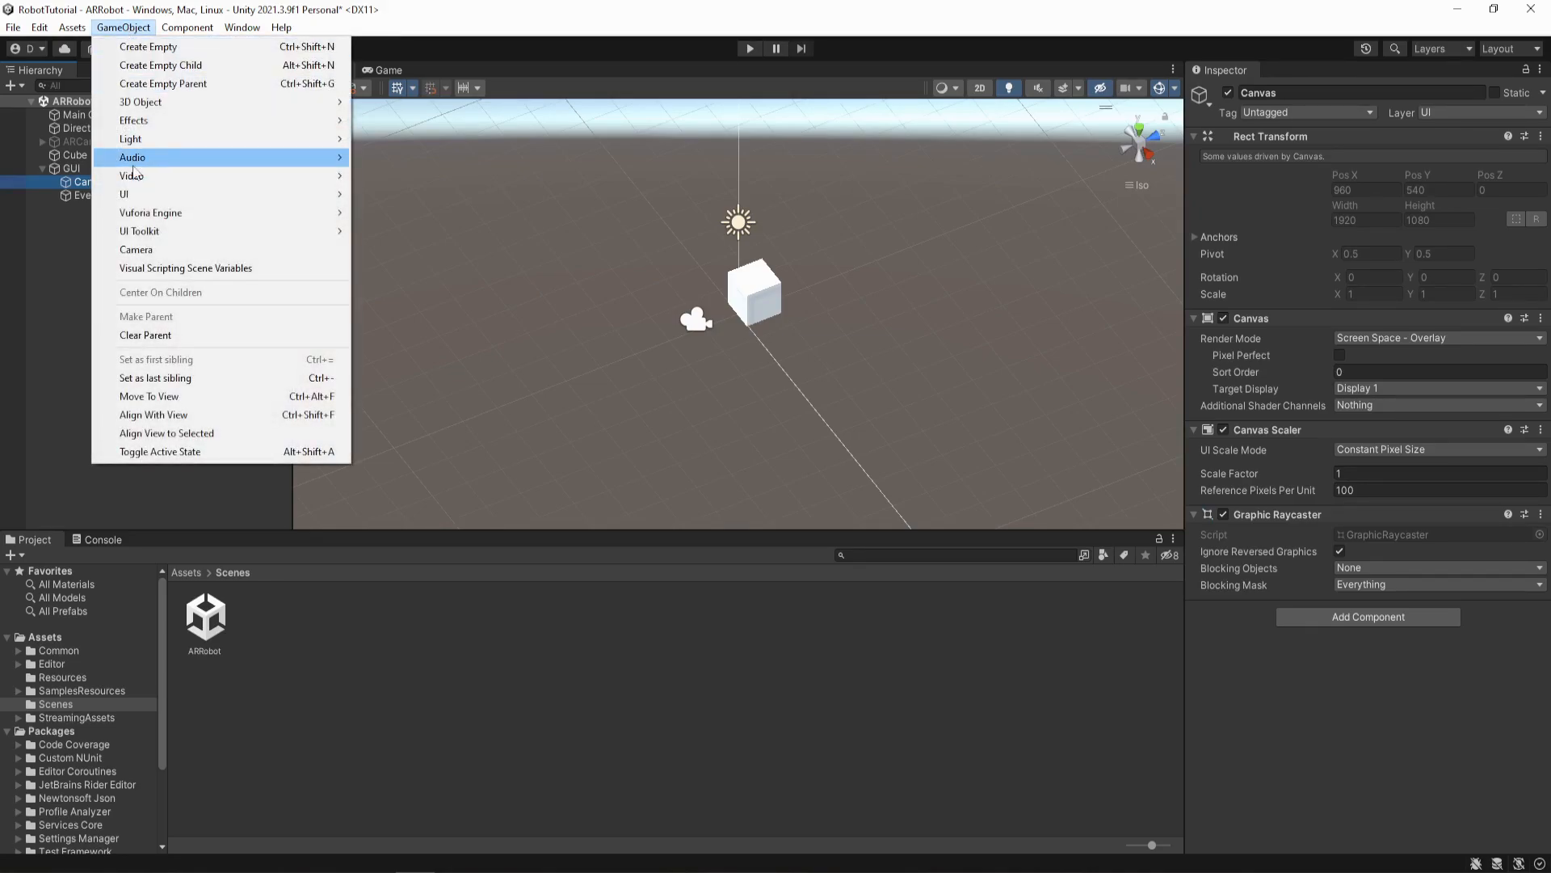
pyautogui.moveTo(129, 198)
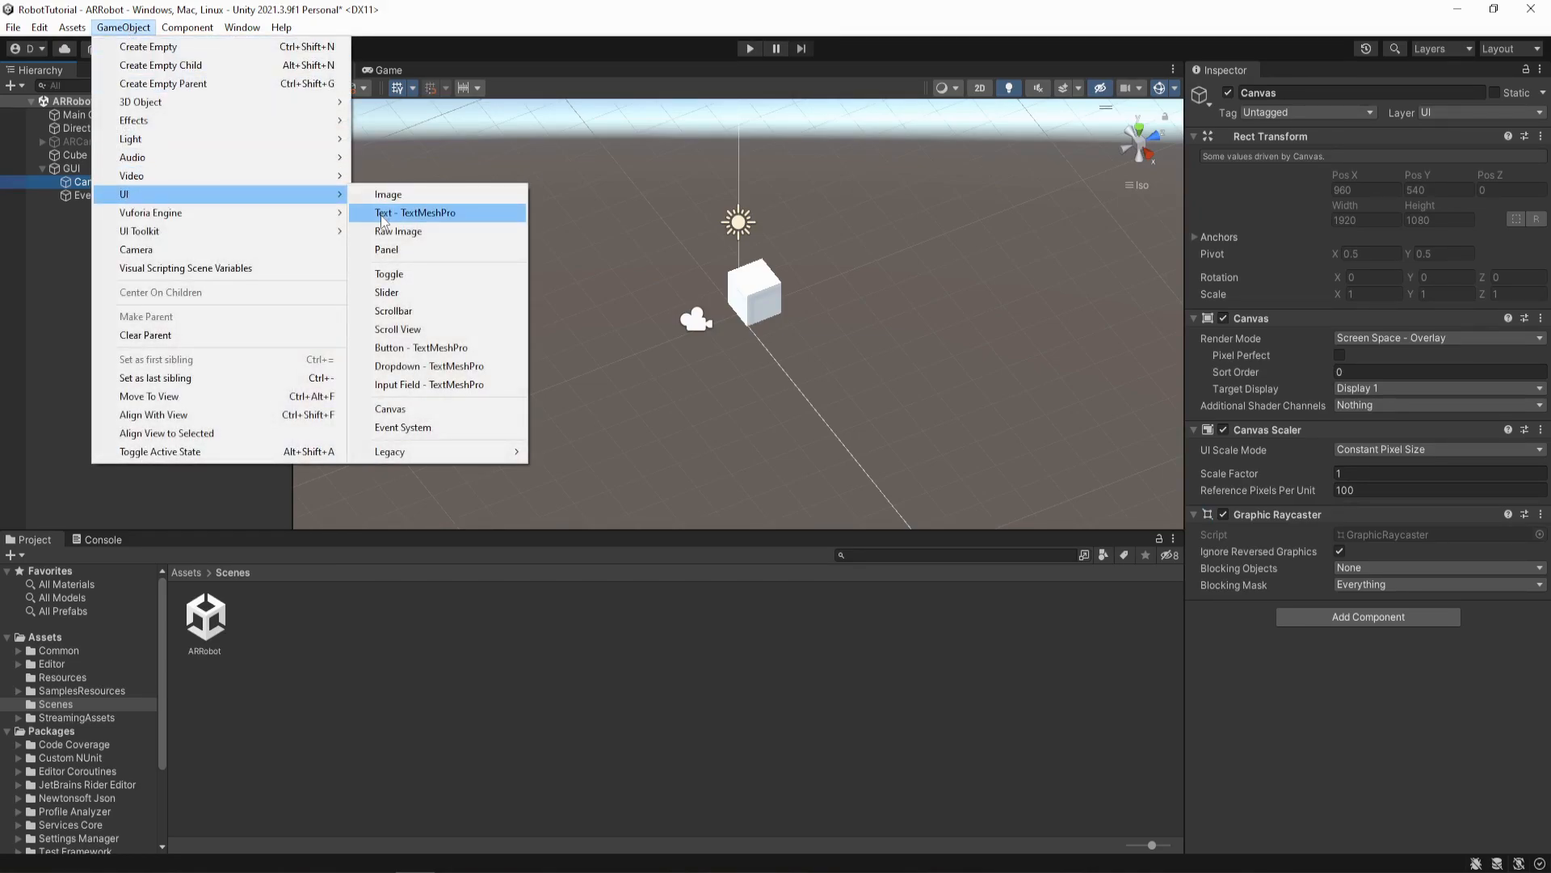
pyautogui.click(409, 349)
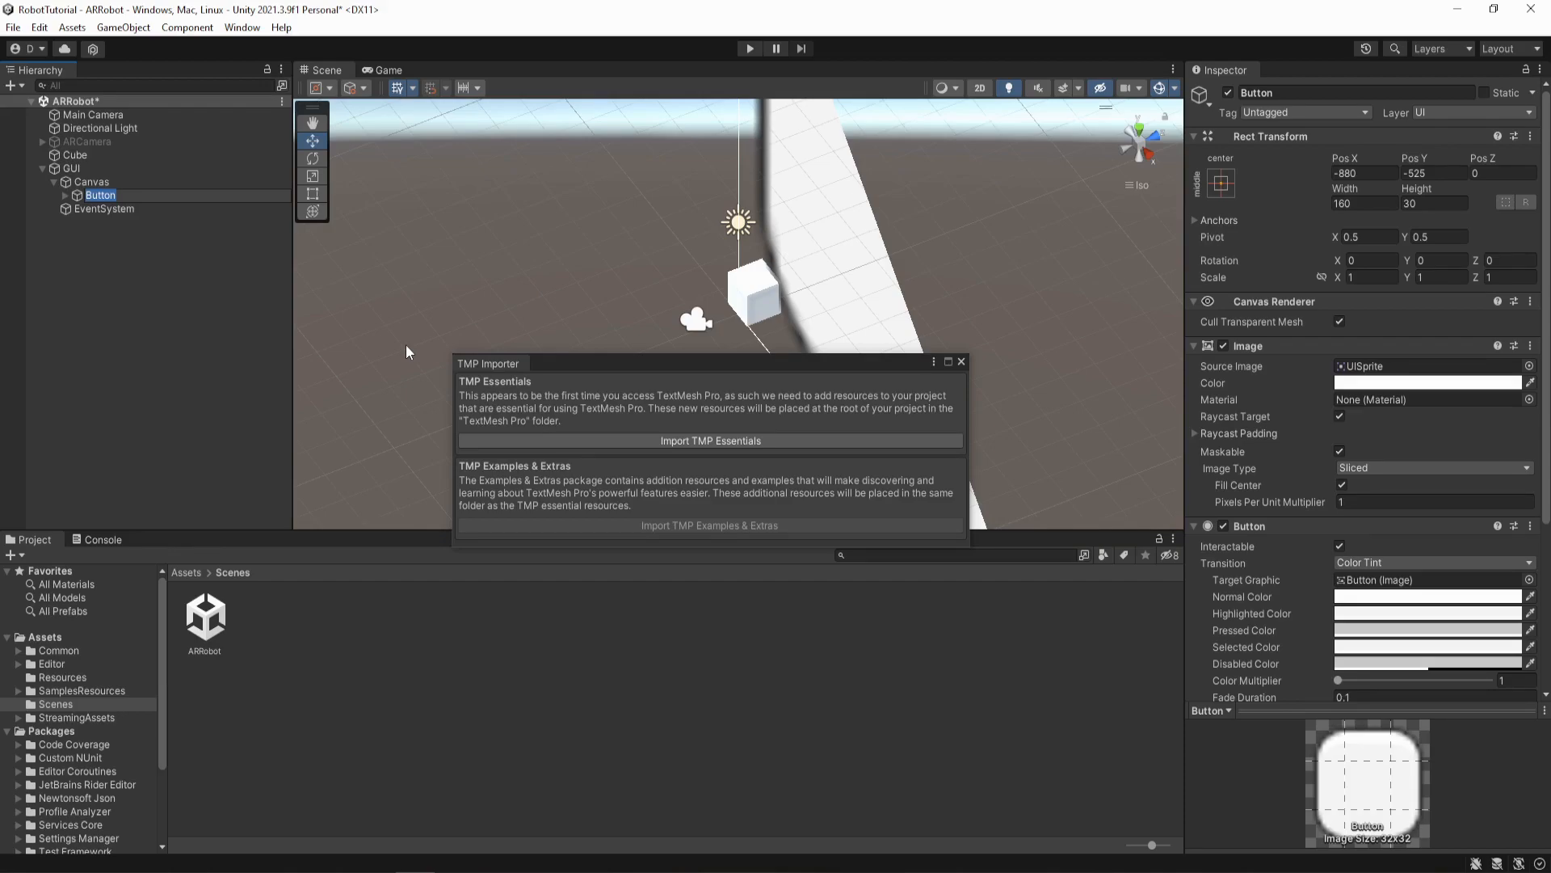
pyautogui.click(717, 441)
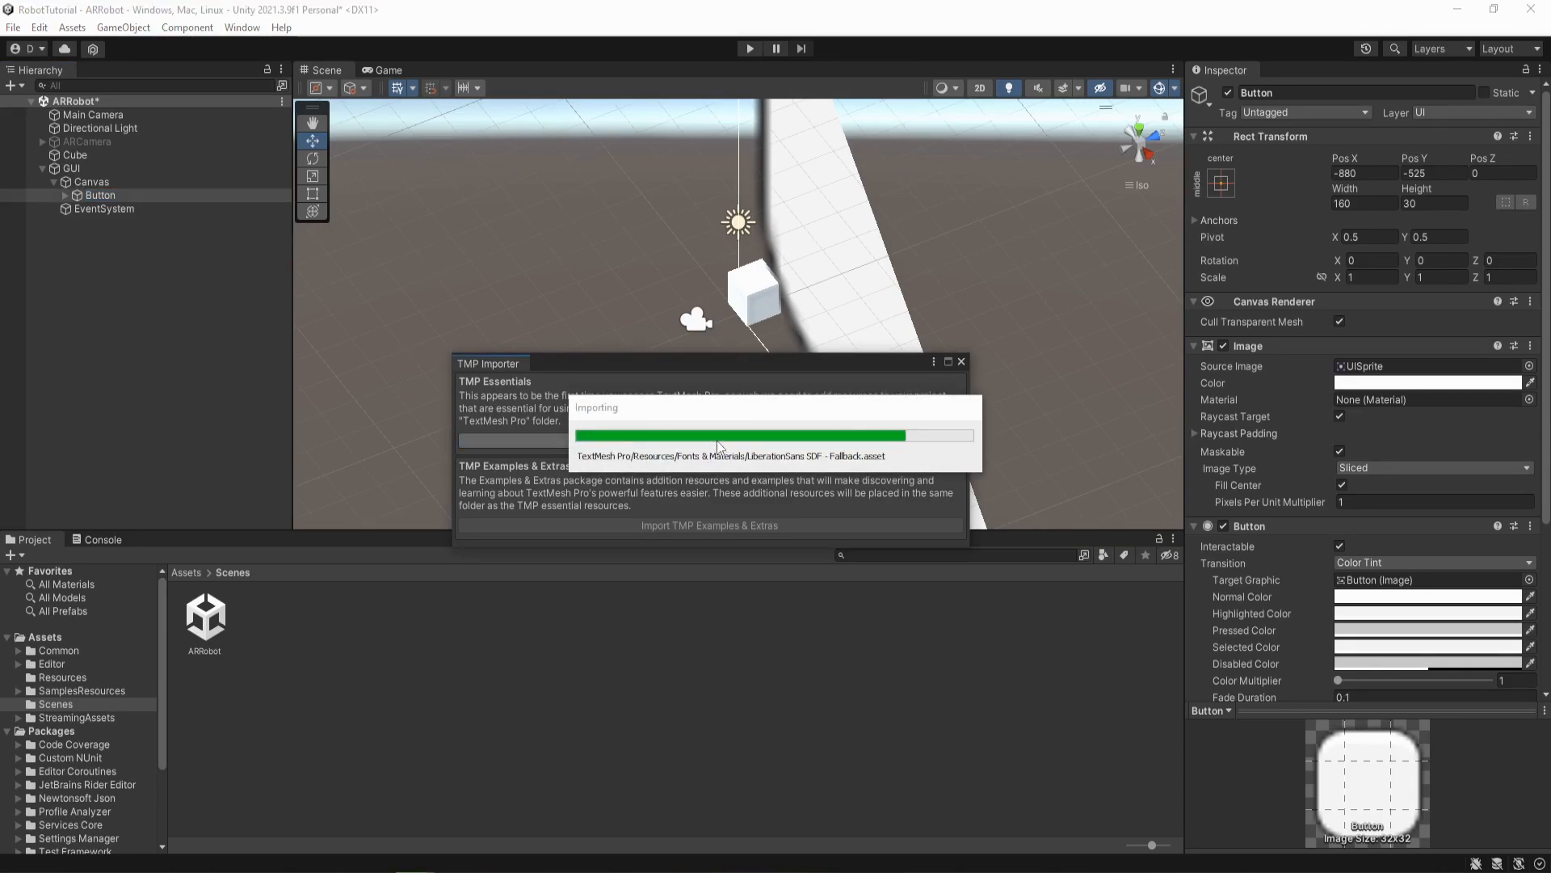
pyautogui.click(961, 361)
# - Examine the new button's placement on the Canvas in the scene view and in a short play-mode run
pyautogui.scroll(-5, 729, 316)
pyautogui.scroll(5, 730, 317)
pyautogui.moveTo(641, 429); pyautogui.dragTo(559, 414, button='middle')
pyautogui.moveTo(559, 413); pyautogui.dragTo(829, 284, button='right')
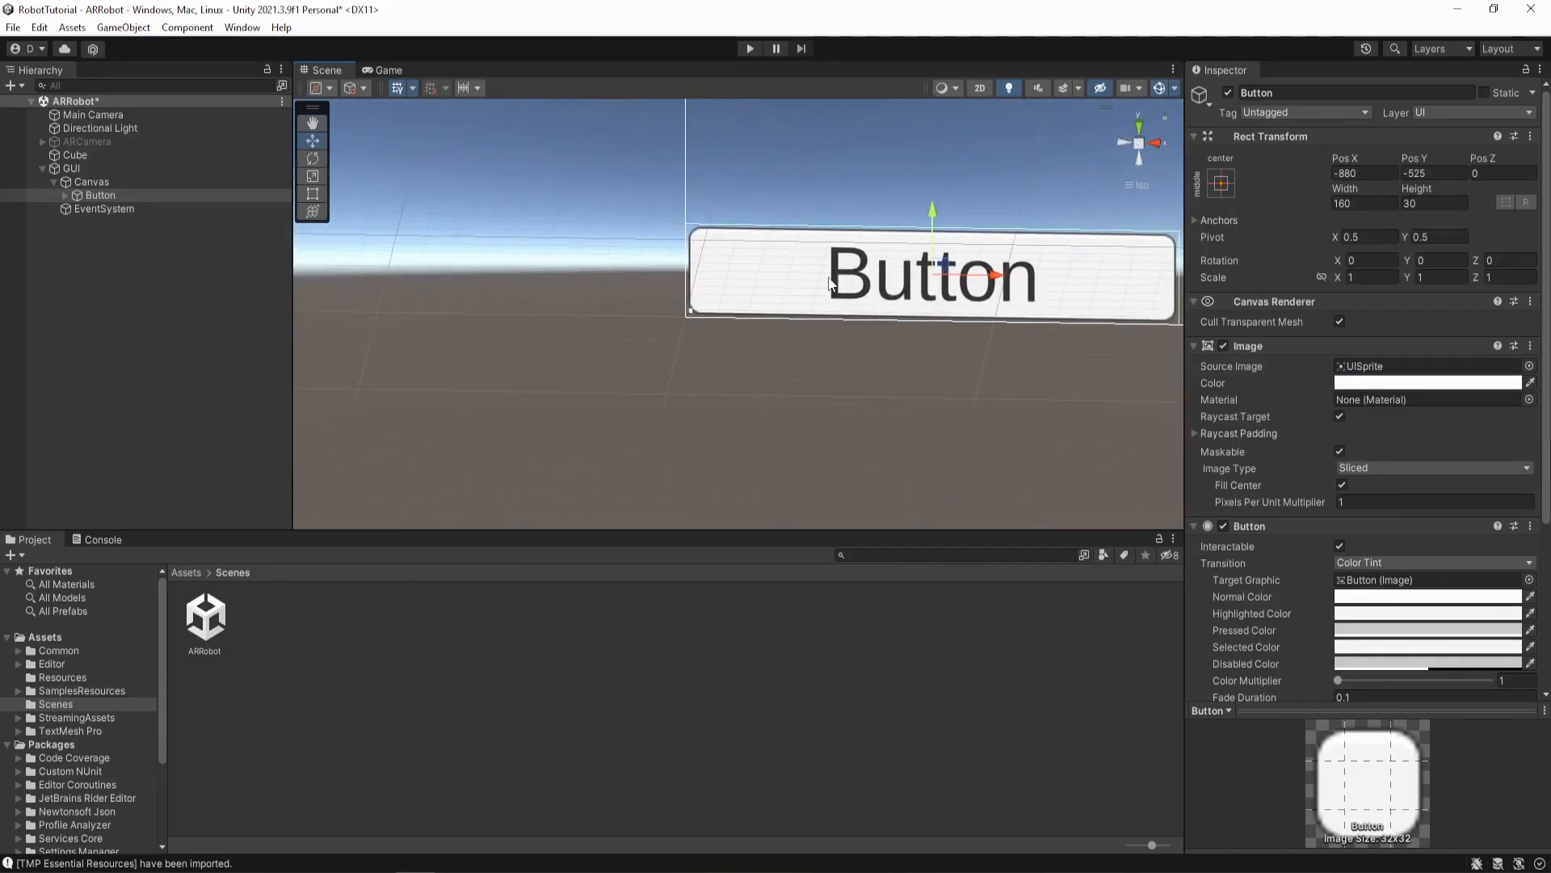
pyautogui.scroll(3, 829, 279)
pyautogui.scroll(4, 829, 280)
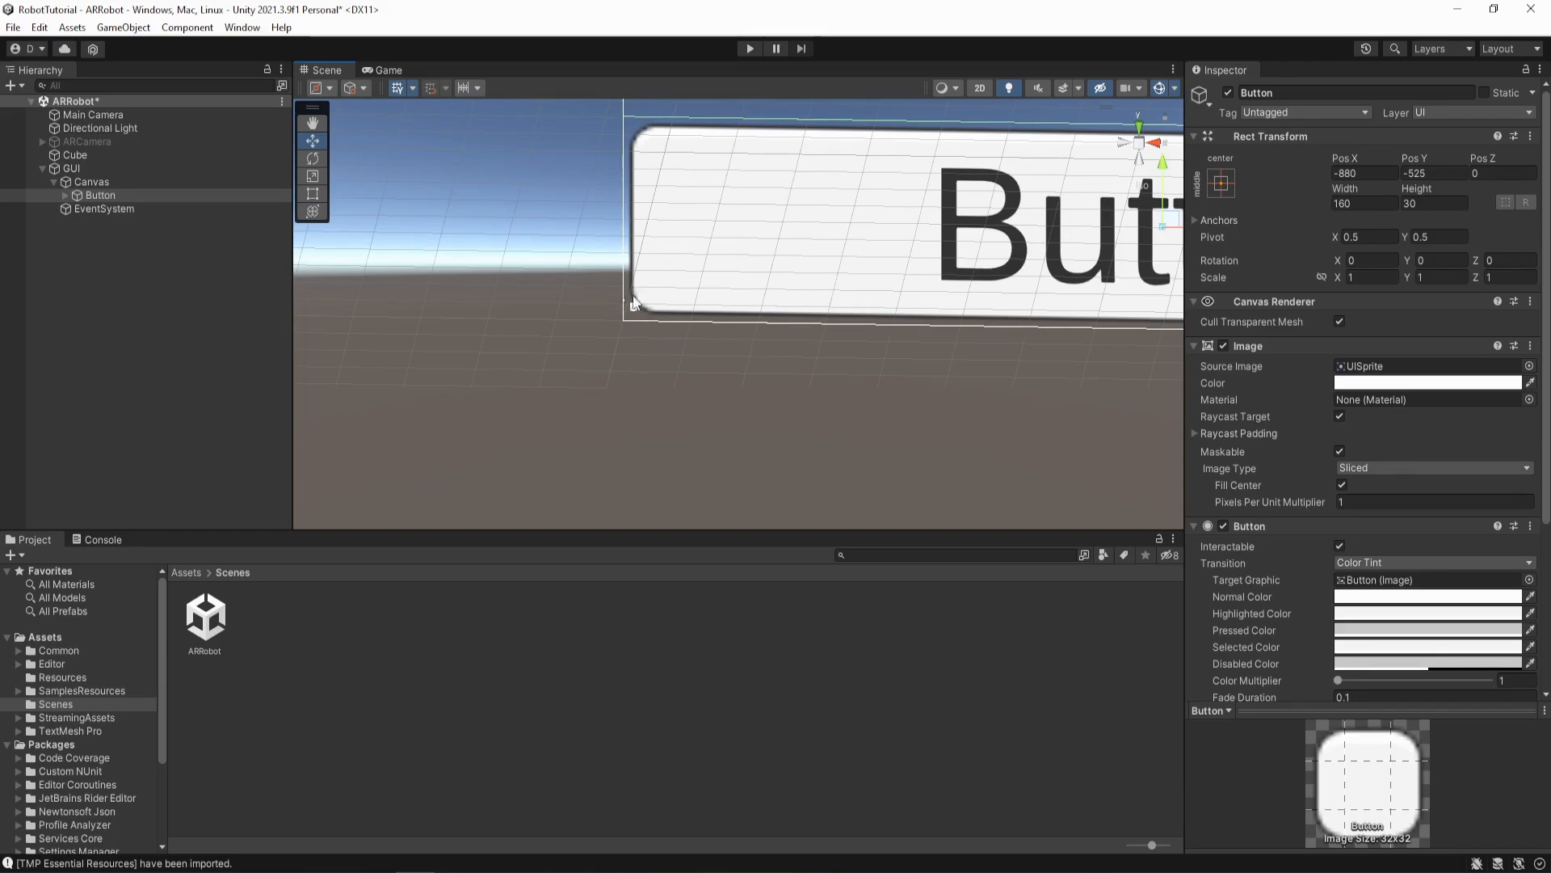
pyautogui.scroll(-2, 823, 331)
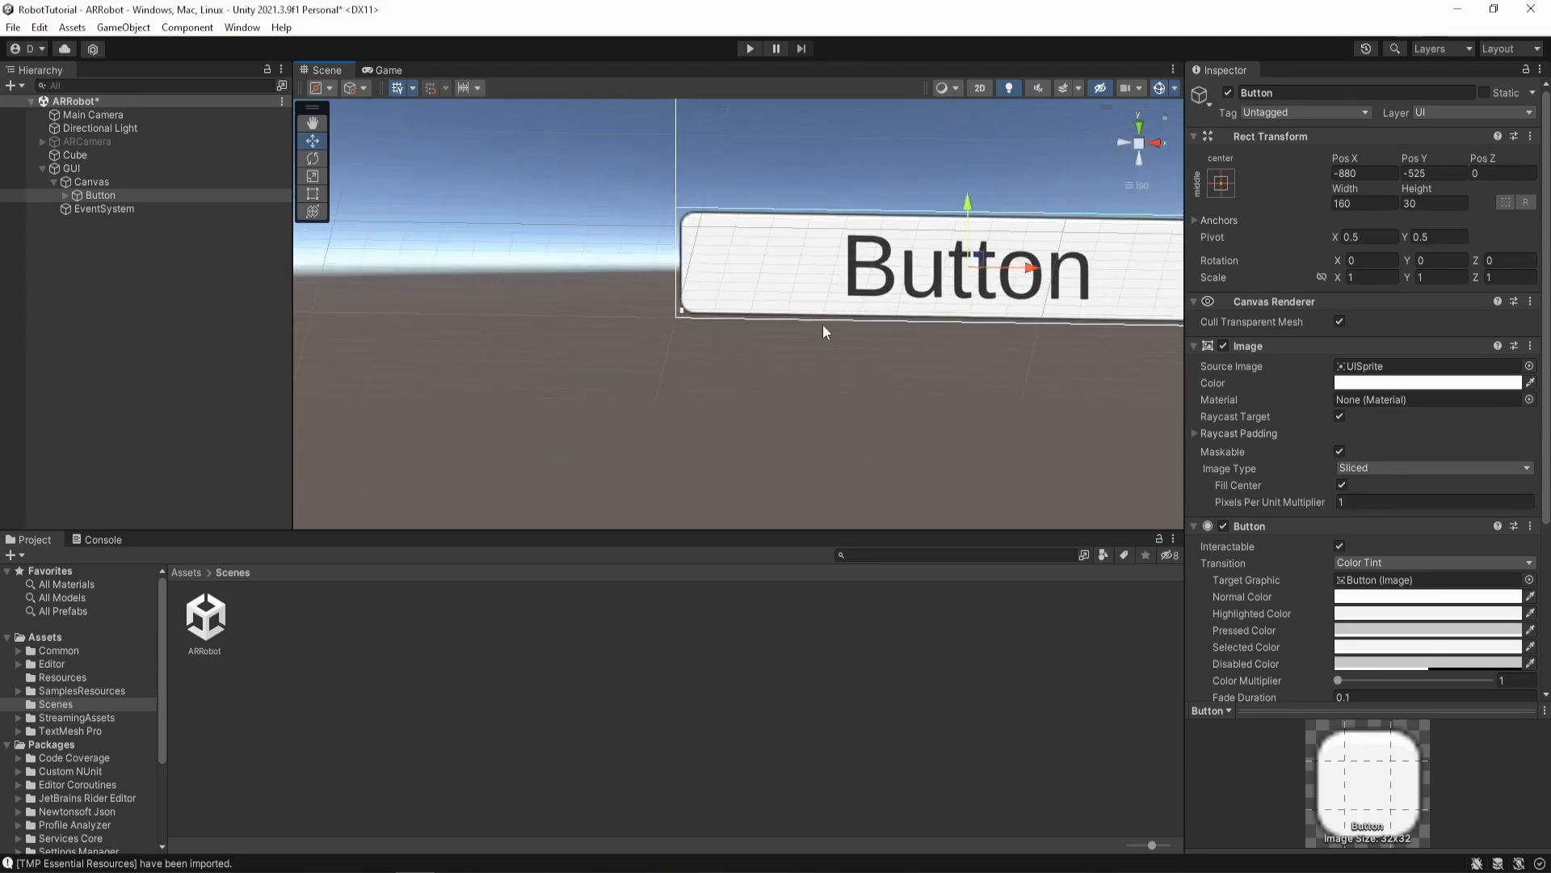
pyautogui.click(750, 49)
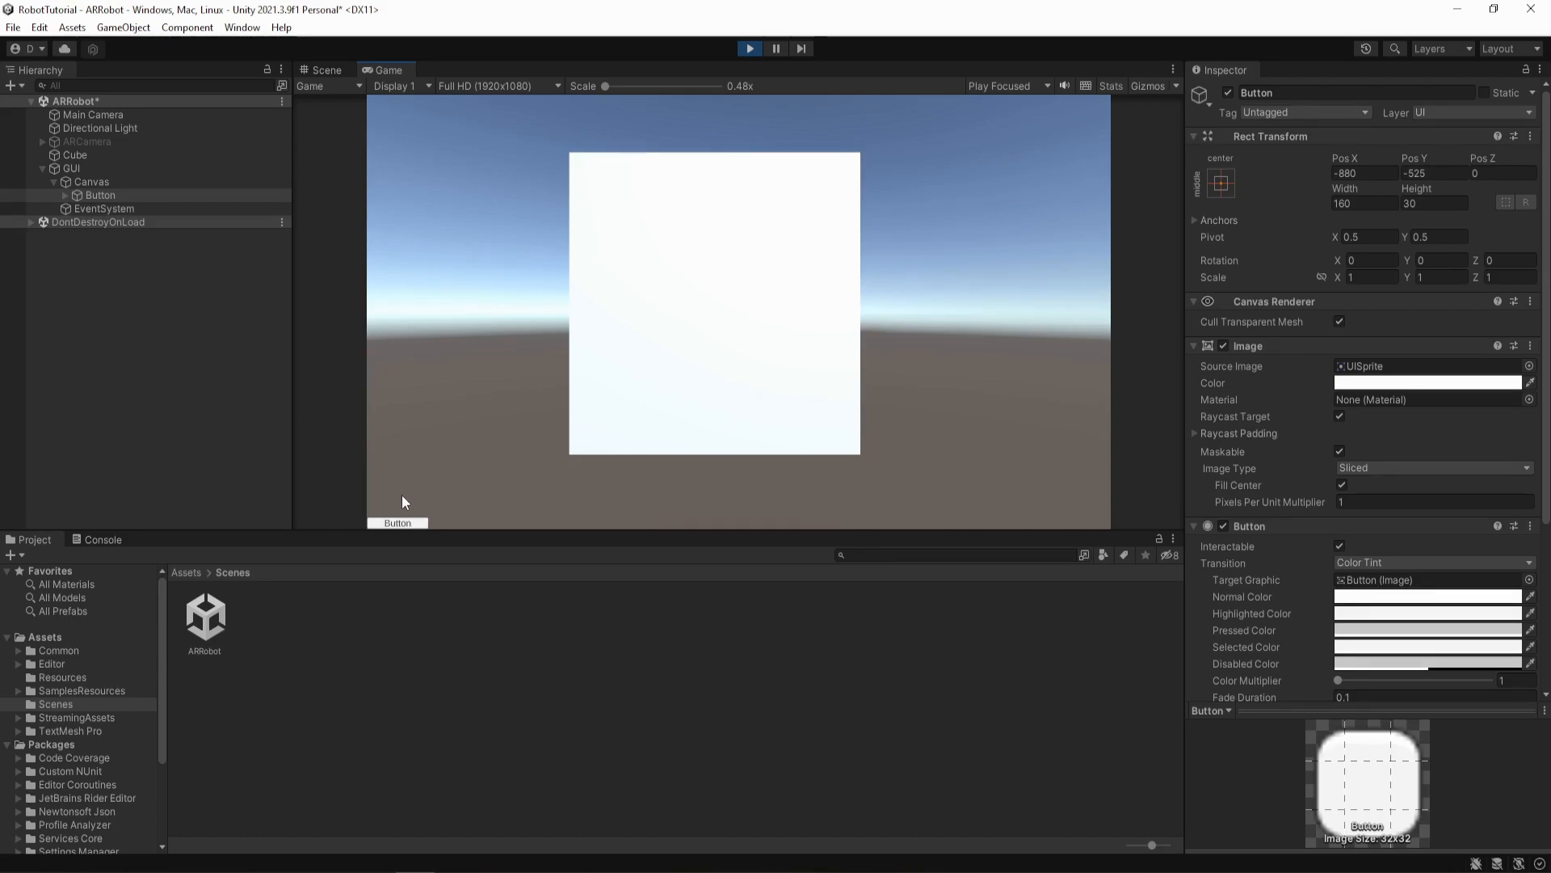
pyautogui.click(749, 49)
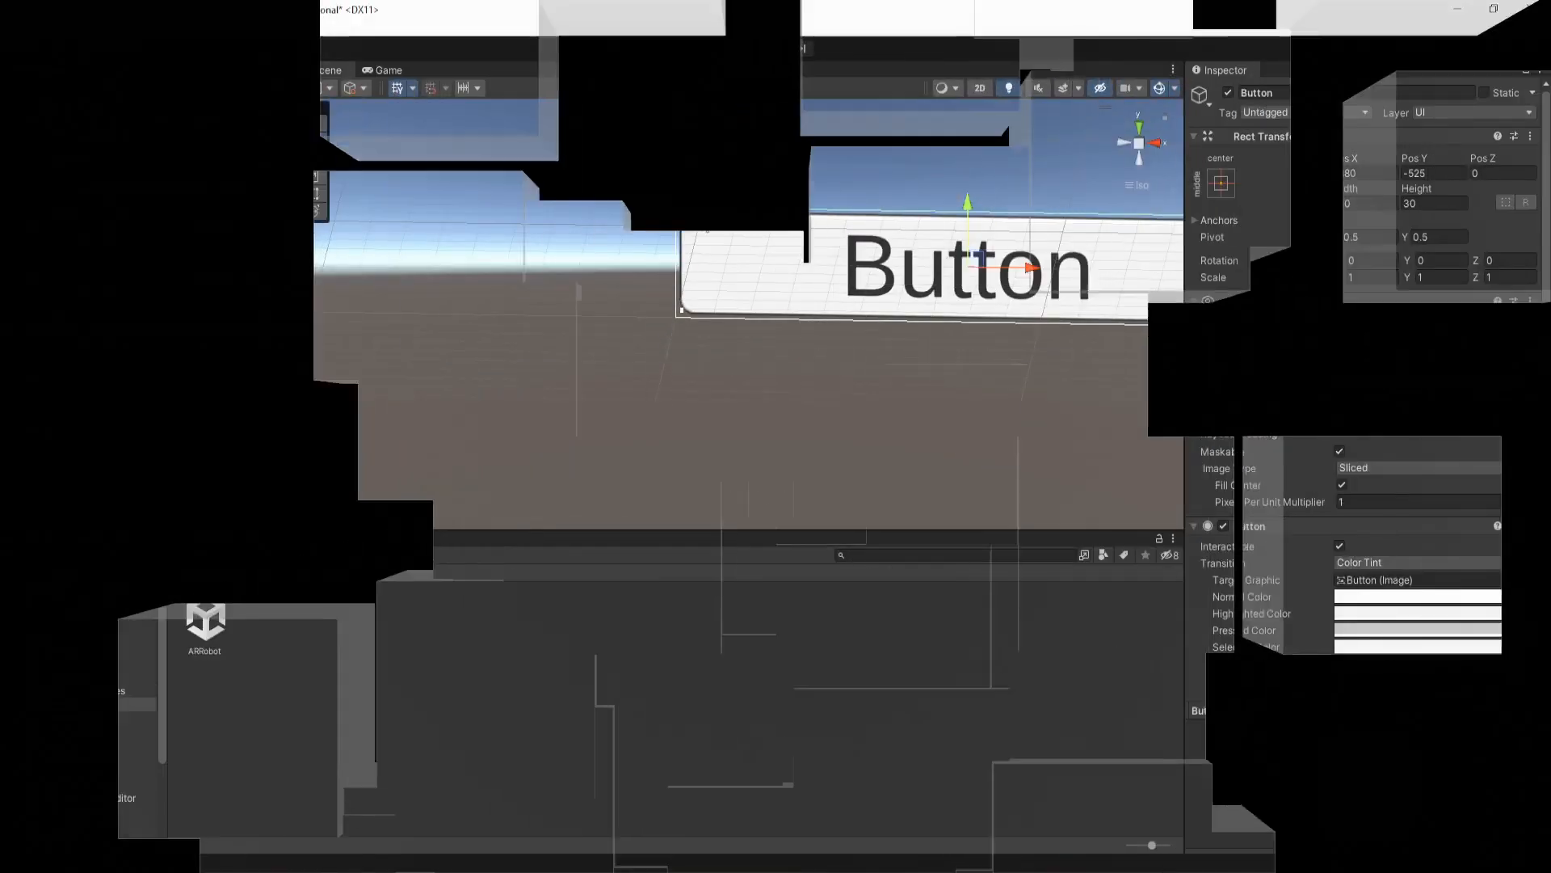
# - Move the button straight up to the Canvas's upper-left corner, at about Pos Y 499
pyautogui.scroll(-5, 701, 216)
pyautogui.scroll(-8, 702, 217)
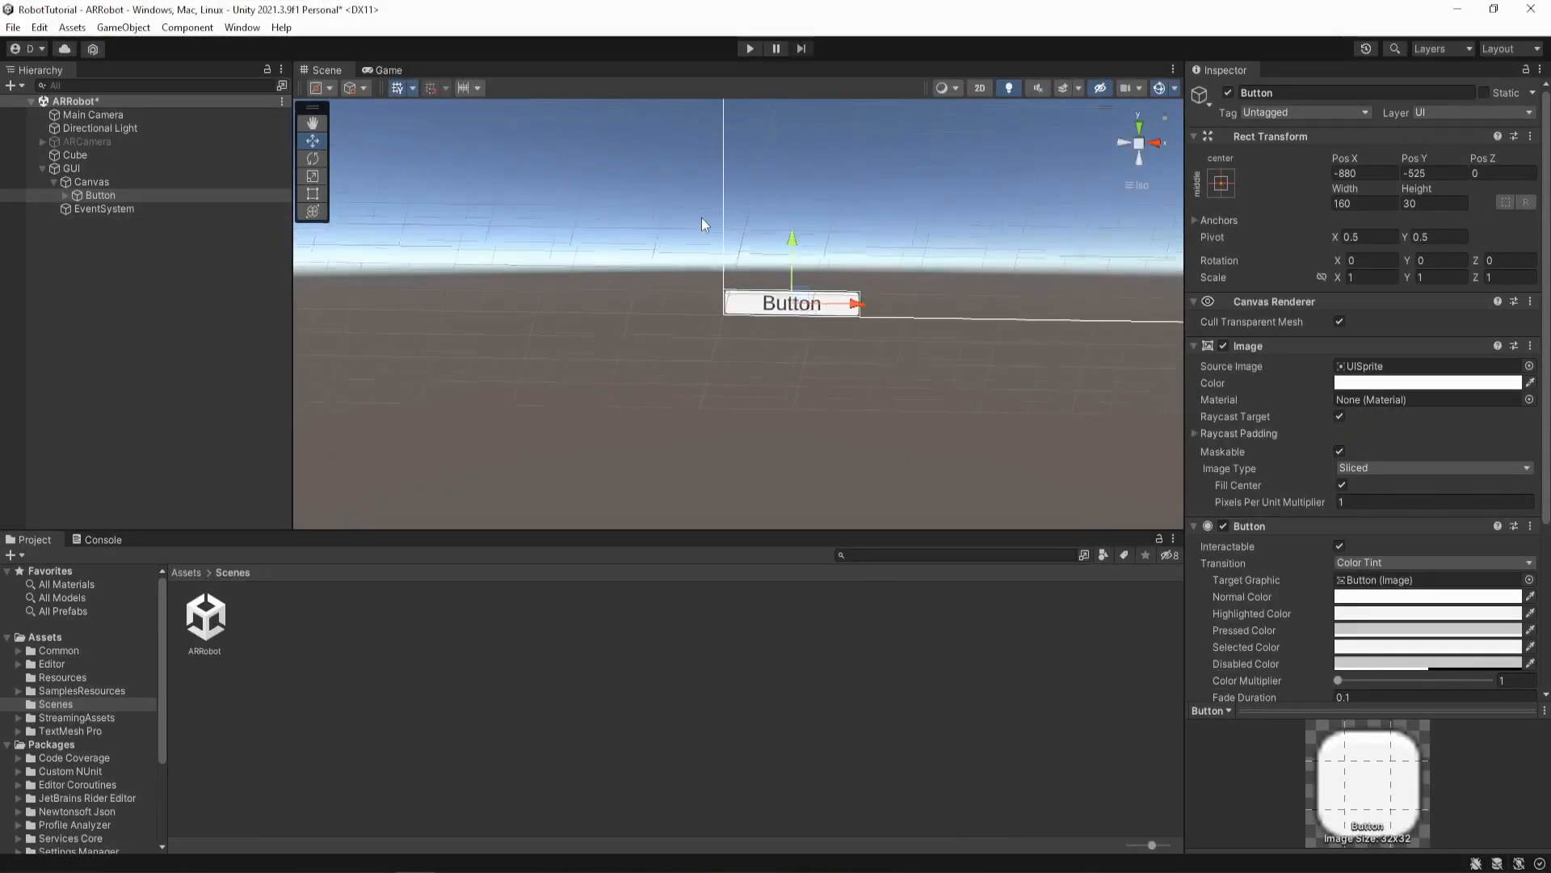
pyautogui.scroll(-2, 701, 217)
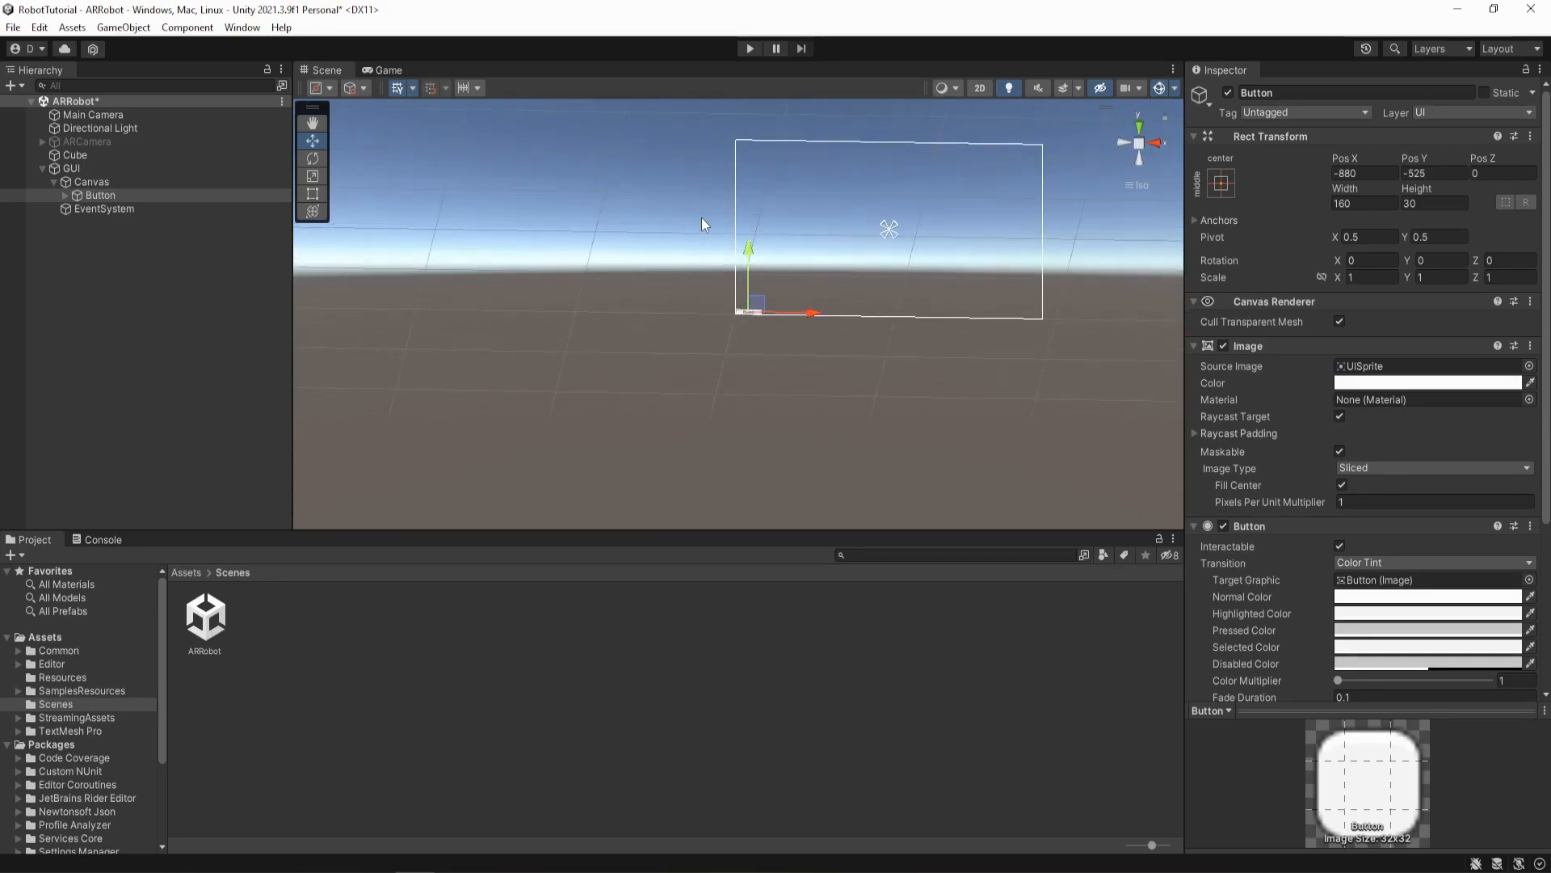
pyautogui.moveTo(703, 225); pyautogui.dragTo(588, 323, button='middle')
pyautogui.moveTo(589, 326); pyautogui.dragTo(582, 159)
pyautogui.scroll(3, 560, 215)
pyautogui.moveTo(531, 194); pyautogui.dragTo(593, 244, button='middle')
pyautogui.scroll(5, 593, 244)
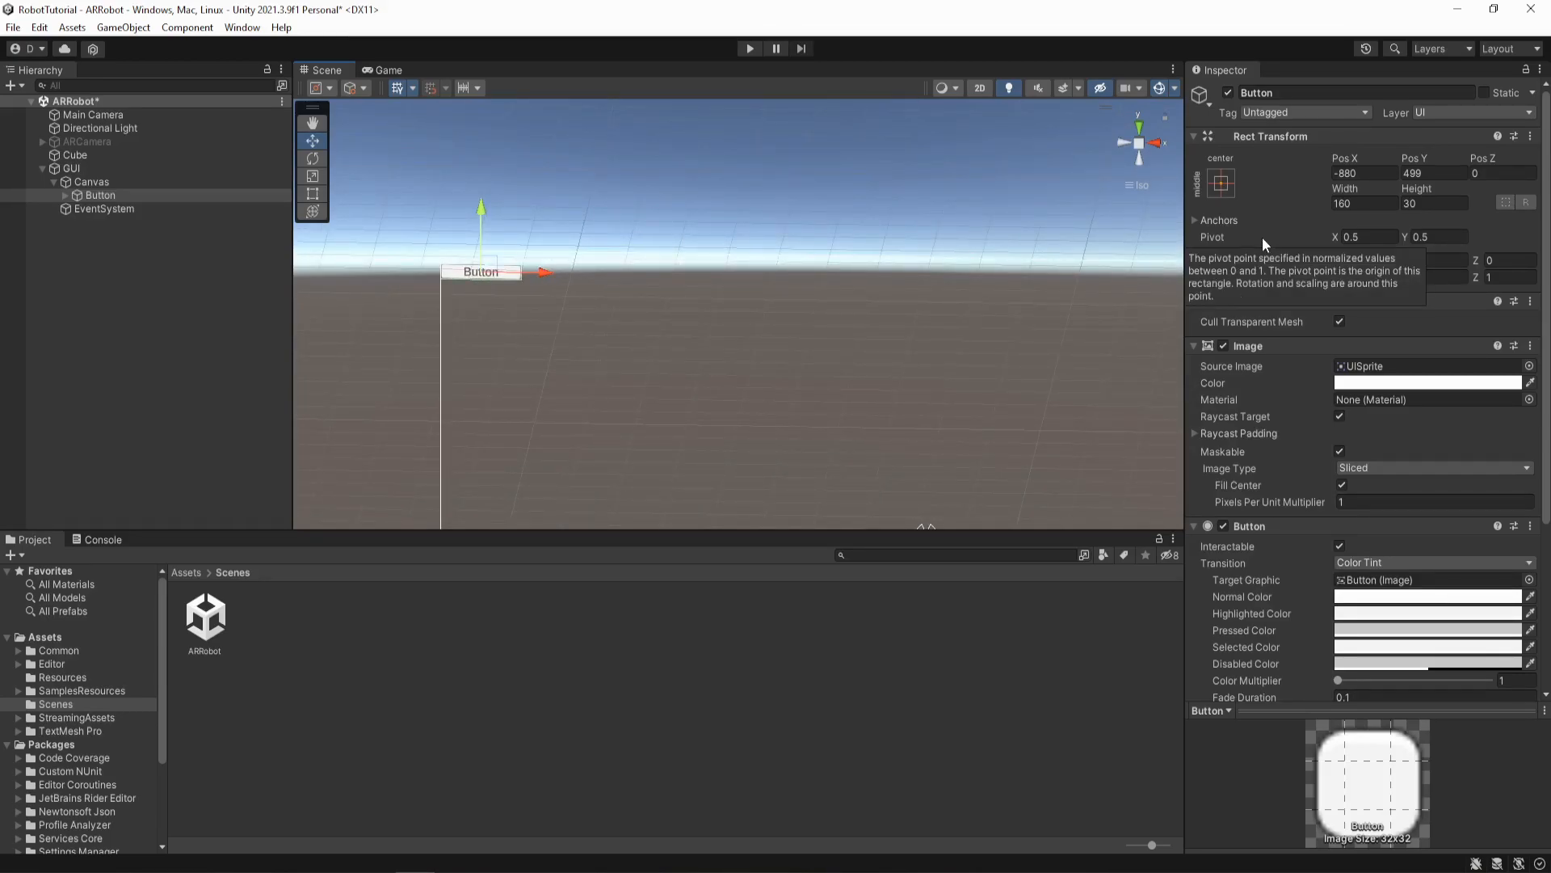
# - Set the button's scale to 2 in both X and Y
pyautogui.click(1330, 275)
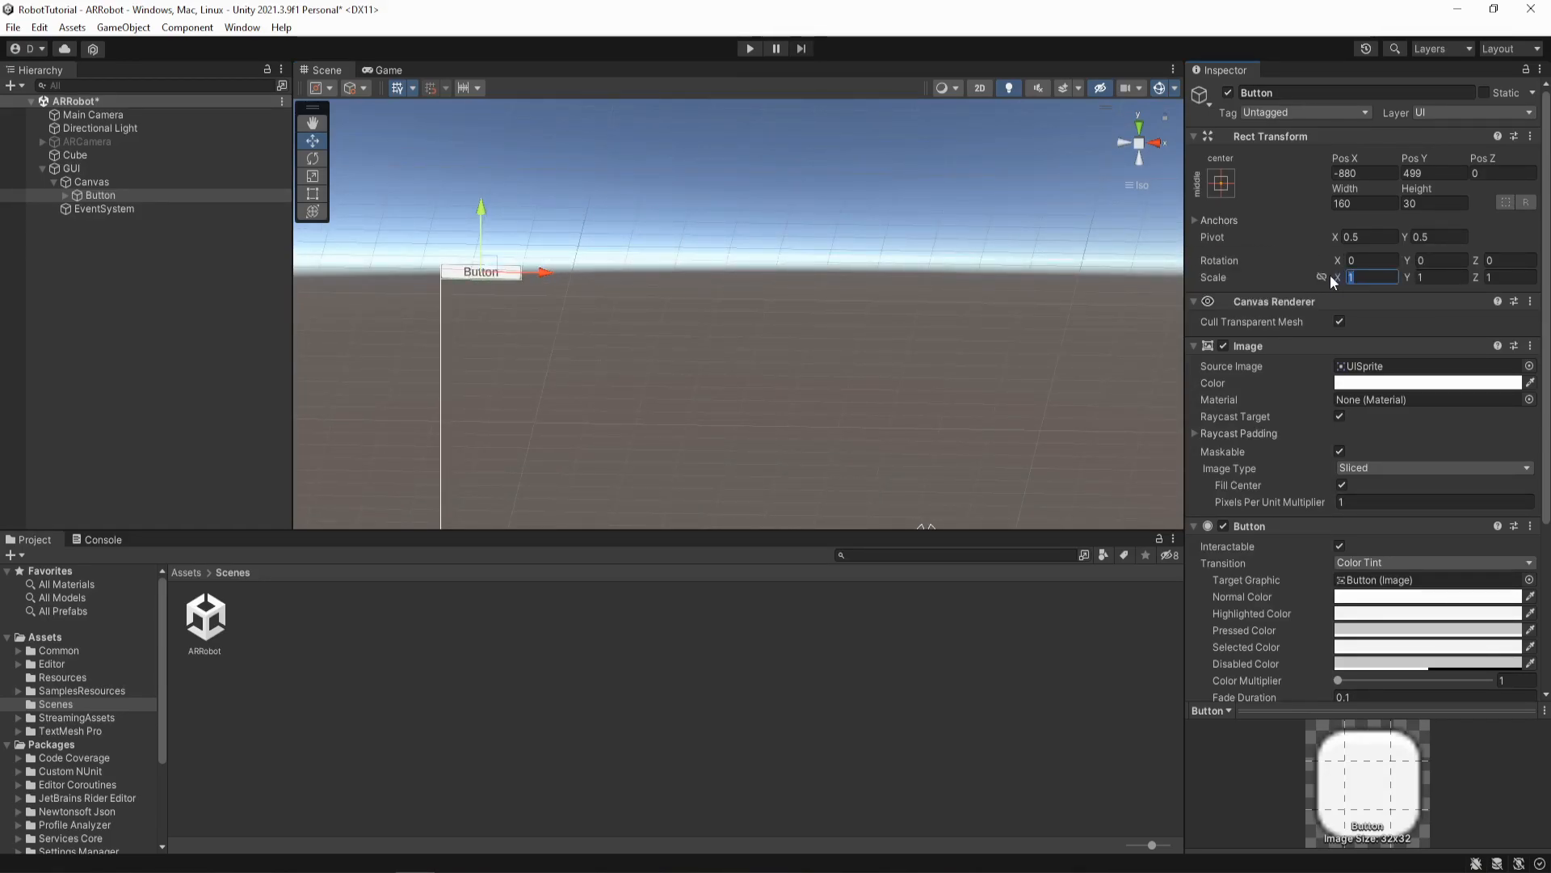
pyautogui.write('2')
pyautogui.press('Tab')
pyautogui.write('2')
pyautogui.press('Tab')
pyautogui.press('Return')
# - Move the enlarged button inside the Canvas's upper-left corner, to about Pos X -776 and Pos Y 481
pyautogui.moveTo(542, 277); pyautogui.dragTo(594, 284)
pyautogui.moveTo(537, 211); pyautogui.dragTo(535, 220)
pyautogui.scroll(-4, 624, 331)
pyautogui.moveTo(624, 331); pyautogui.dragTo(537, 255, button='middle')
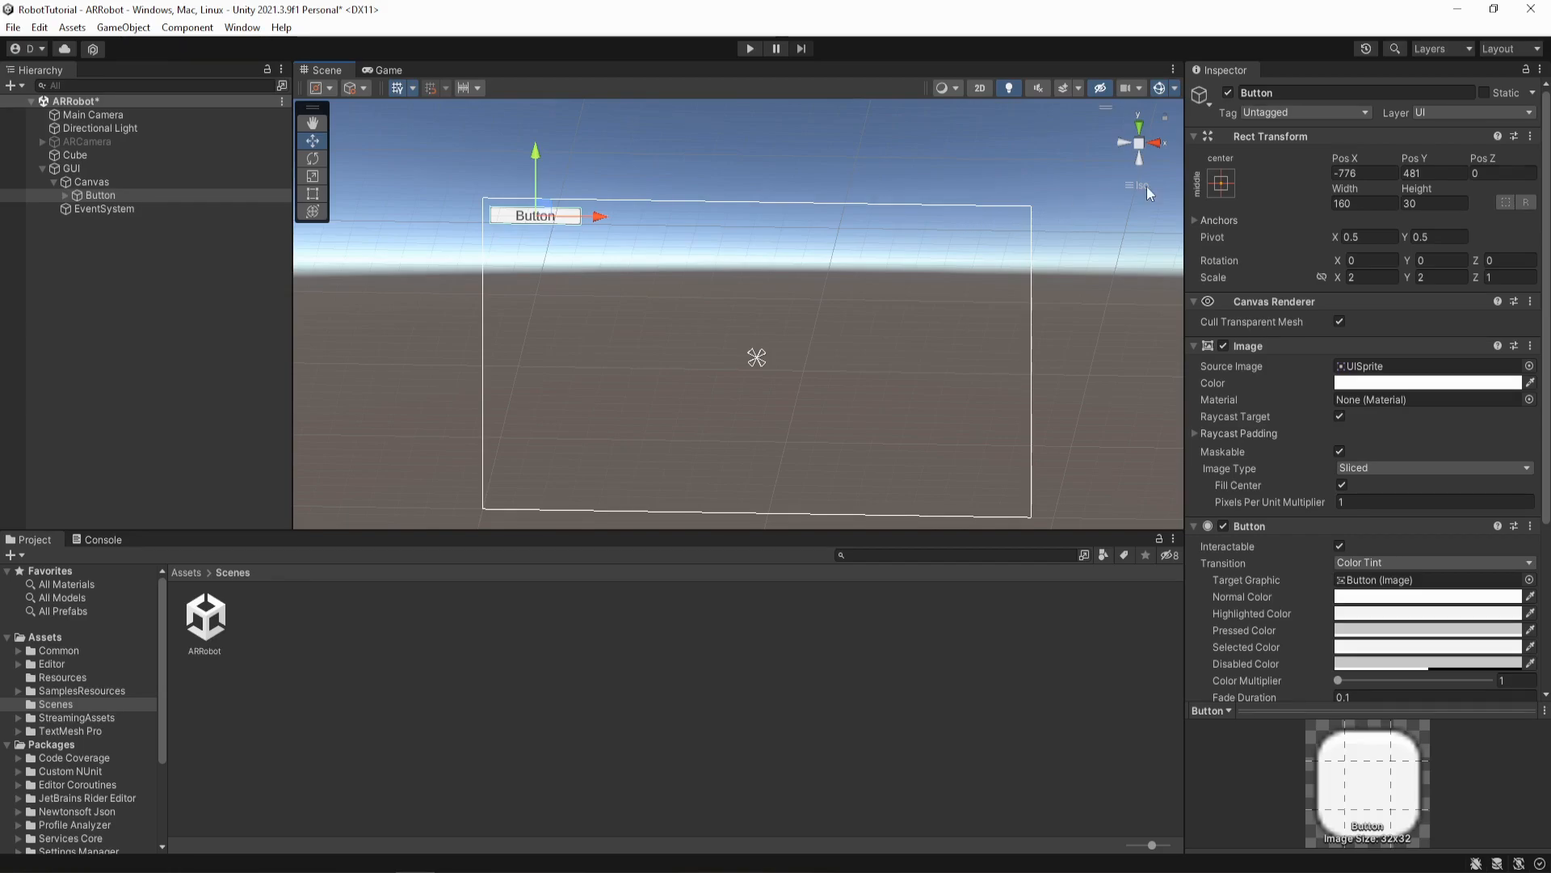
# - Try the top-center and top-right anchor presets with positioning, and settle on anchoring and positioning the button at the Canvas's top left
pyautogui.click(1220, 181)
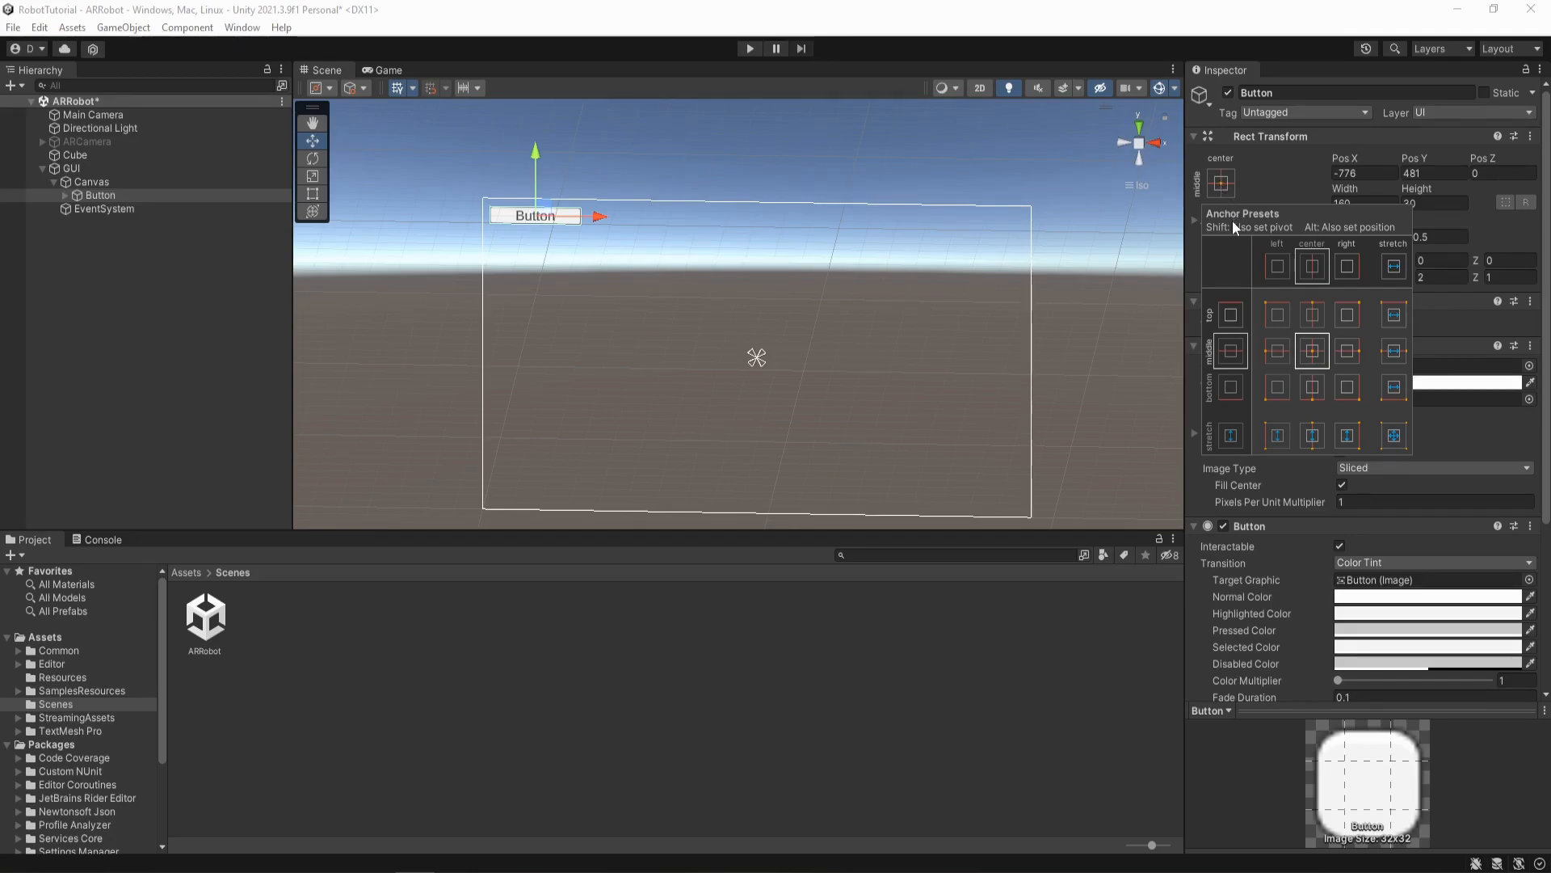
pyautogui.click(1277, 316)
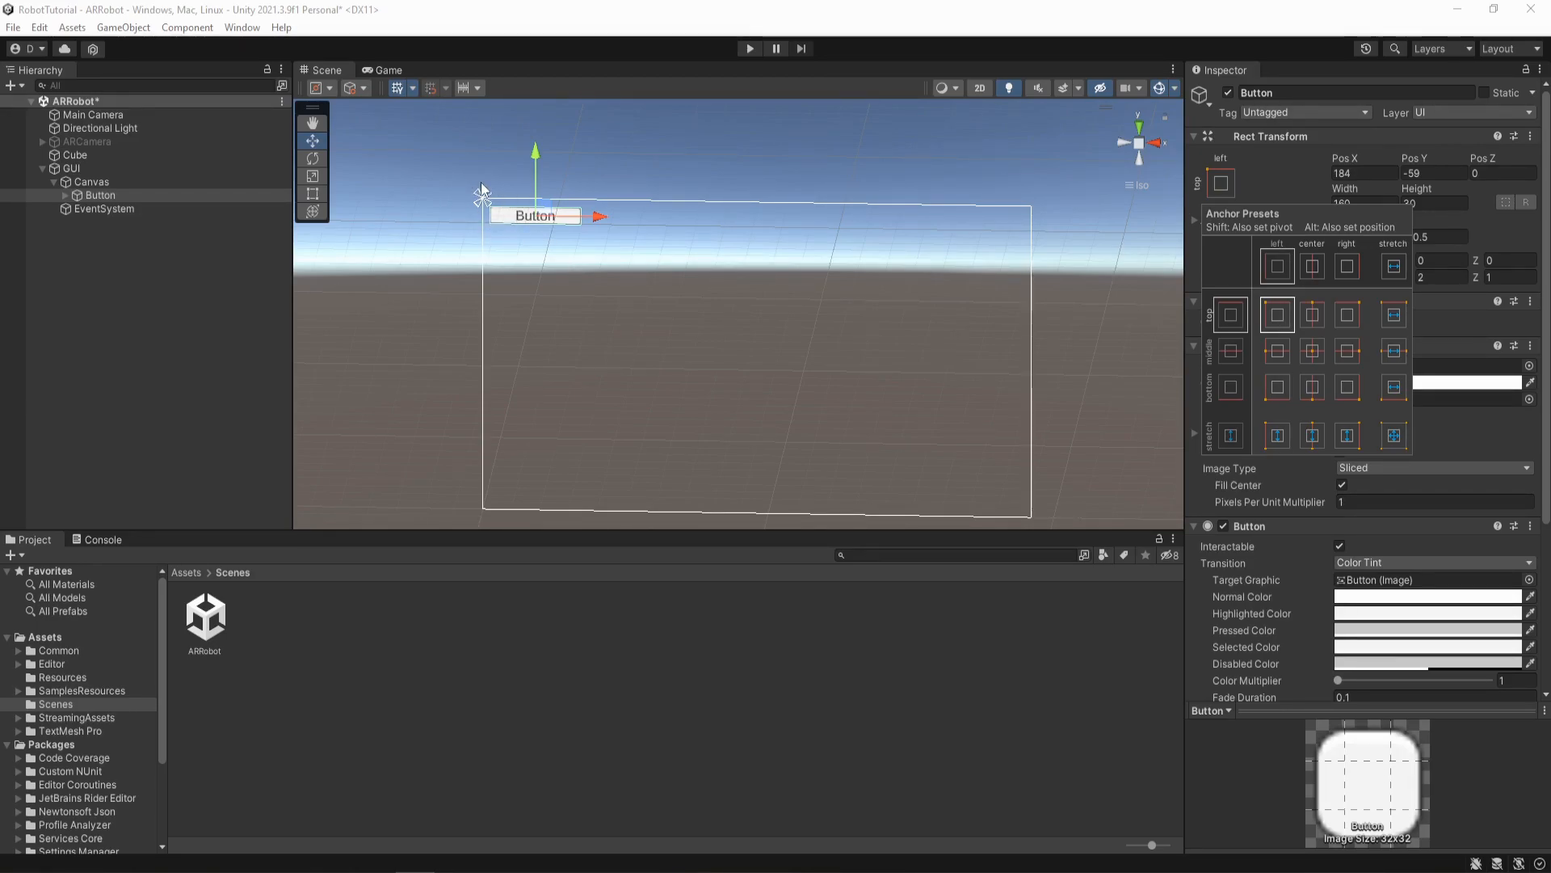
pyautogui.press('alt')
pyautogui.keyDown('alt'); pyautogui.click(1315, 314); pyautogui.keyUp('alt')
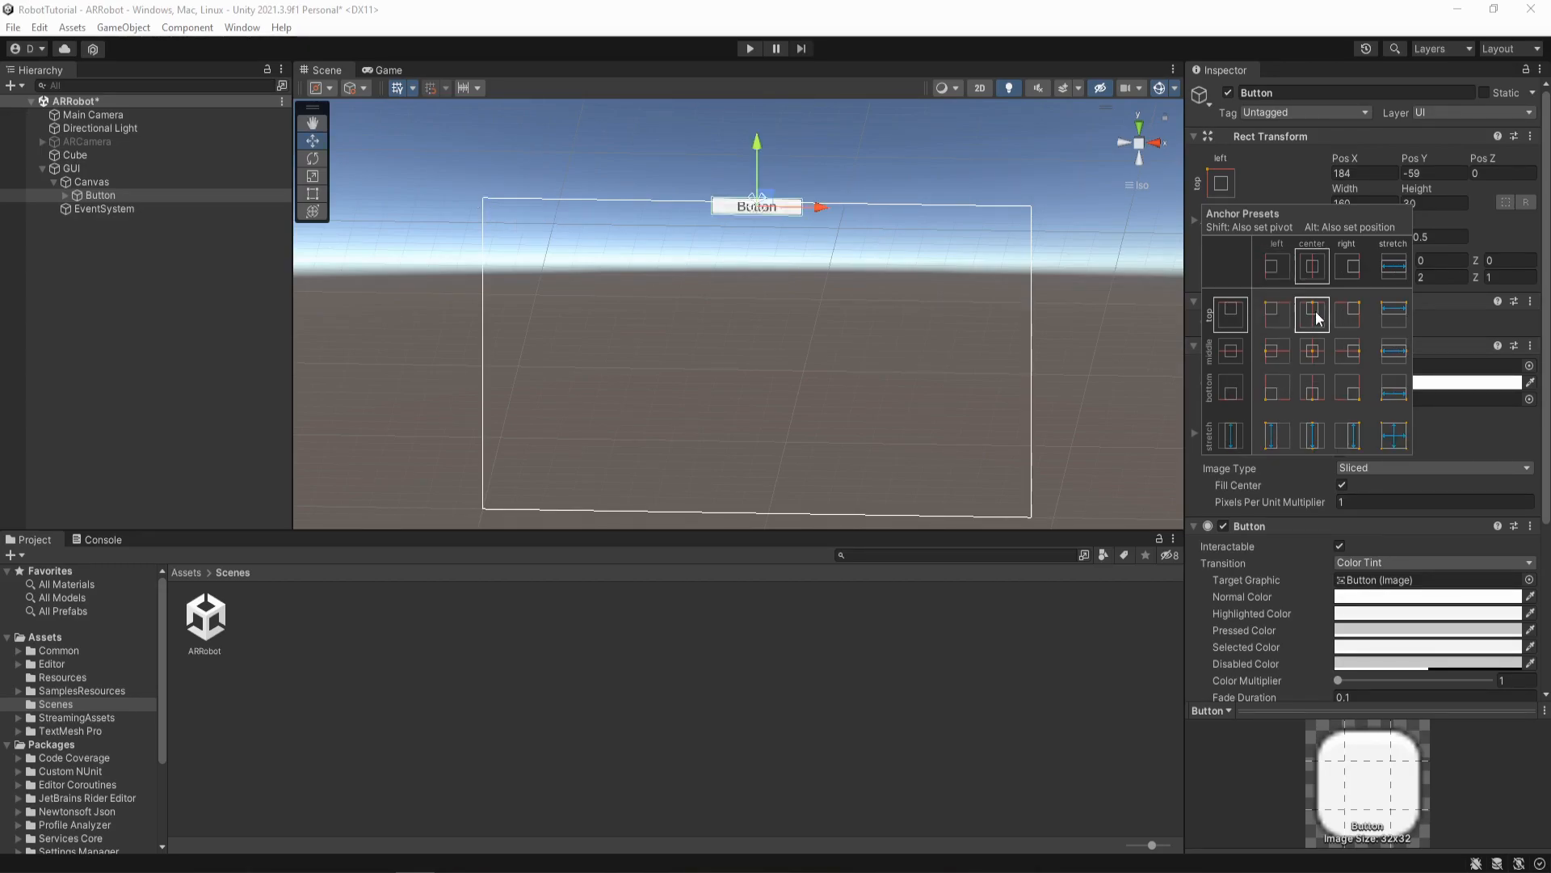
pyautogui.keyDown('alt'); pyautogui.click(1349, 317); pyautogui.keyUp('alt')
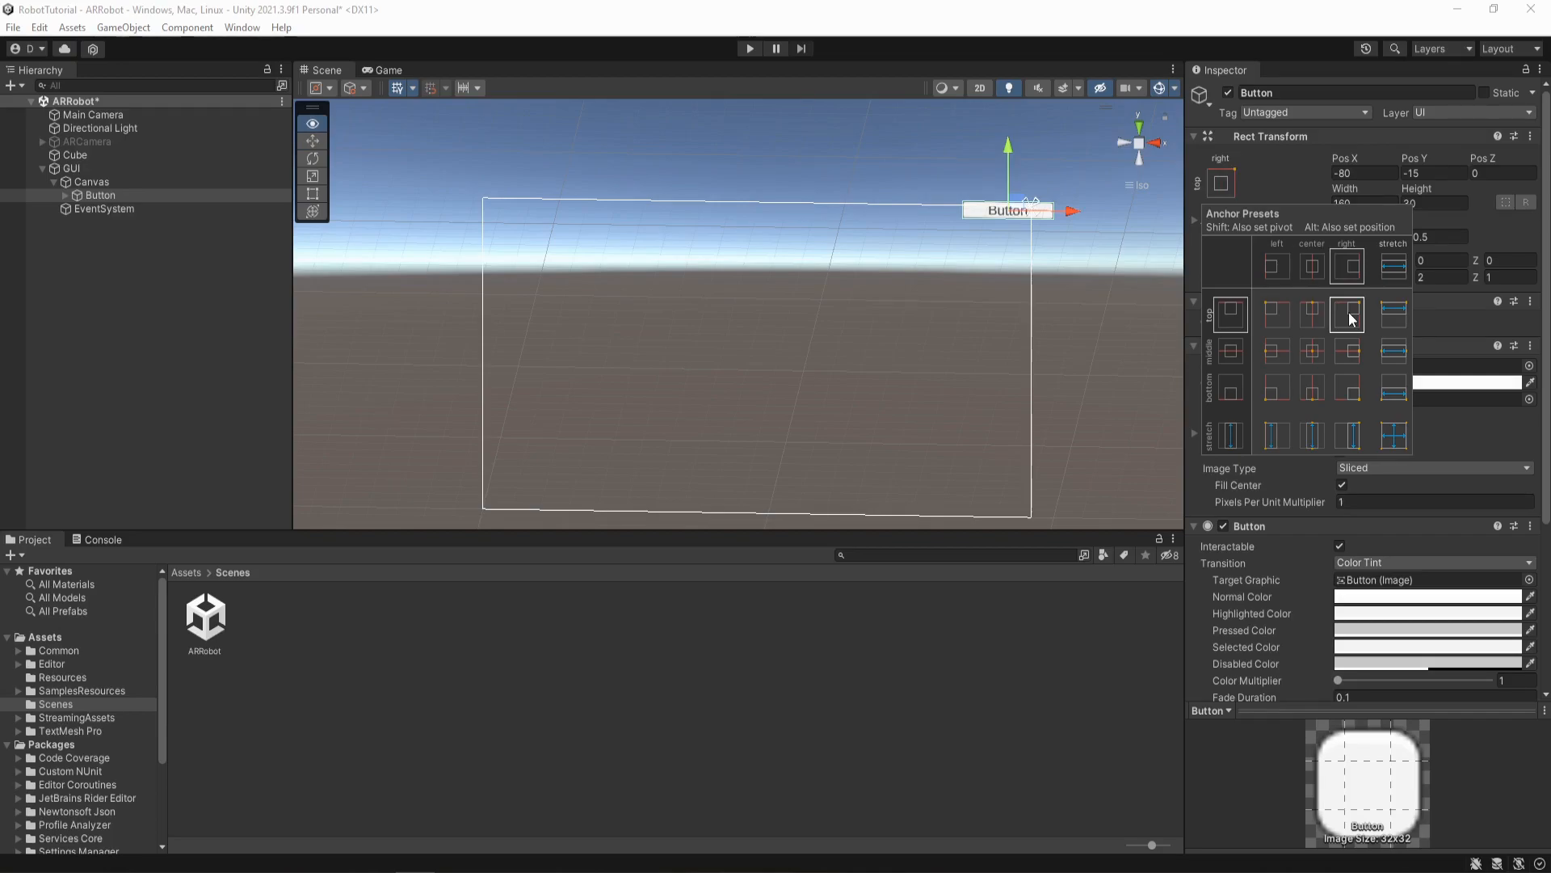
pyautogui.keyDown('alt'); pyautogui.click(1278, 315); pyautogui.keyUp('alt')
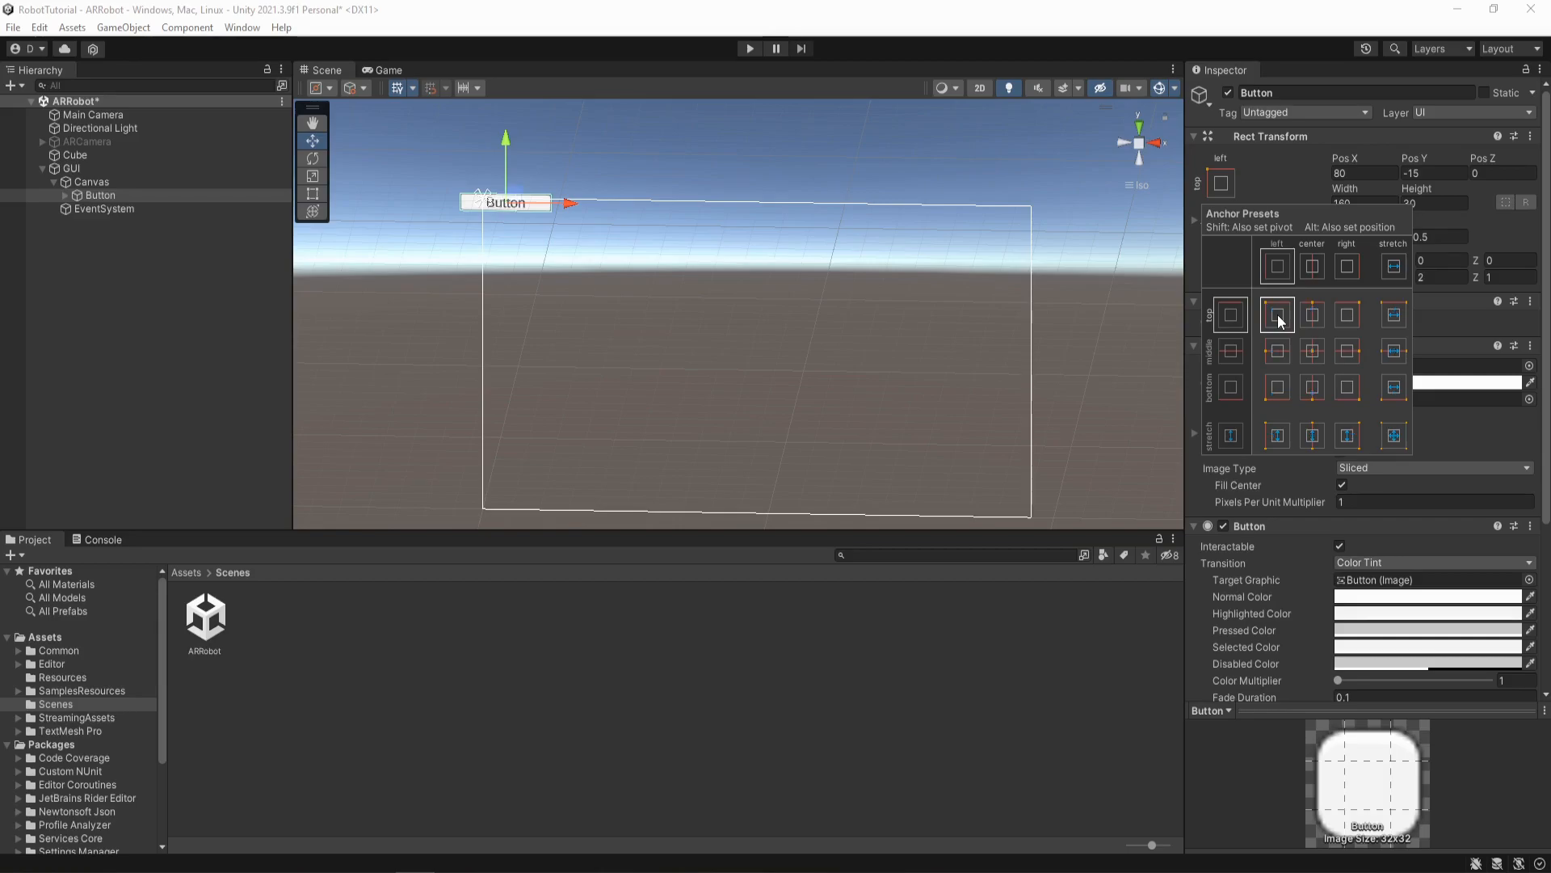
# - Move the button fully inside the Canvas corner, to about Pos X 173 and Pos Y -49, and check it in a short play-mode run
pyautogui.moveTo(568, 203); pyautogui.dragTo(595, 209)
pyautogui.moveTo(535, 137); pyautogui.dragTo(533, 147)
pyautogui.click(749, 49)
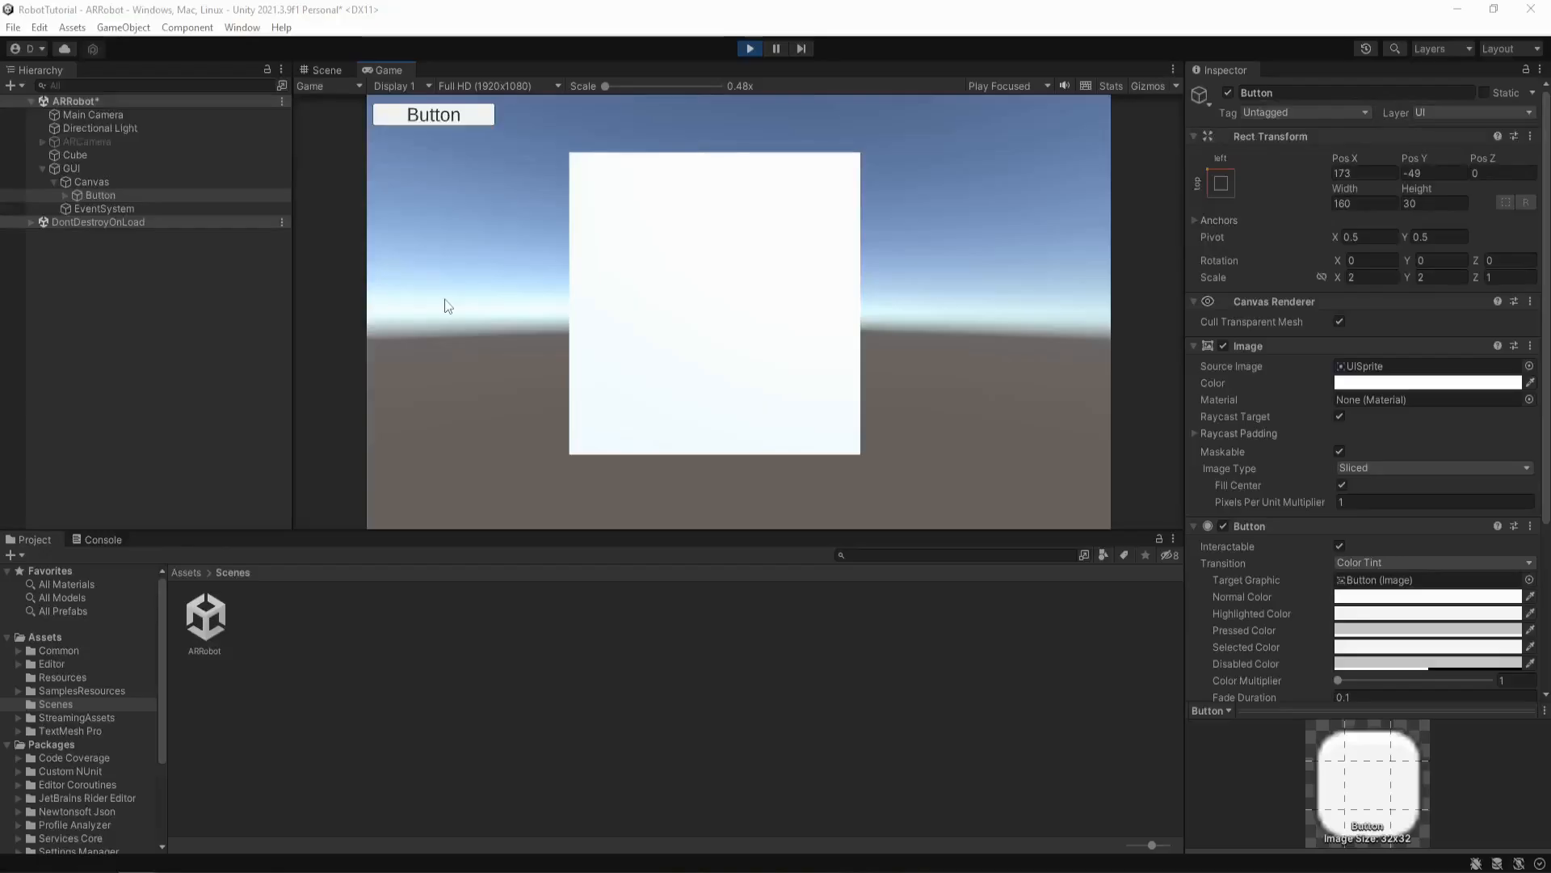
pyautogui.click(748, 48)
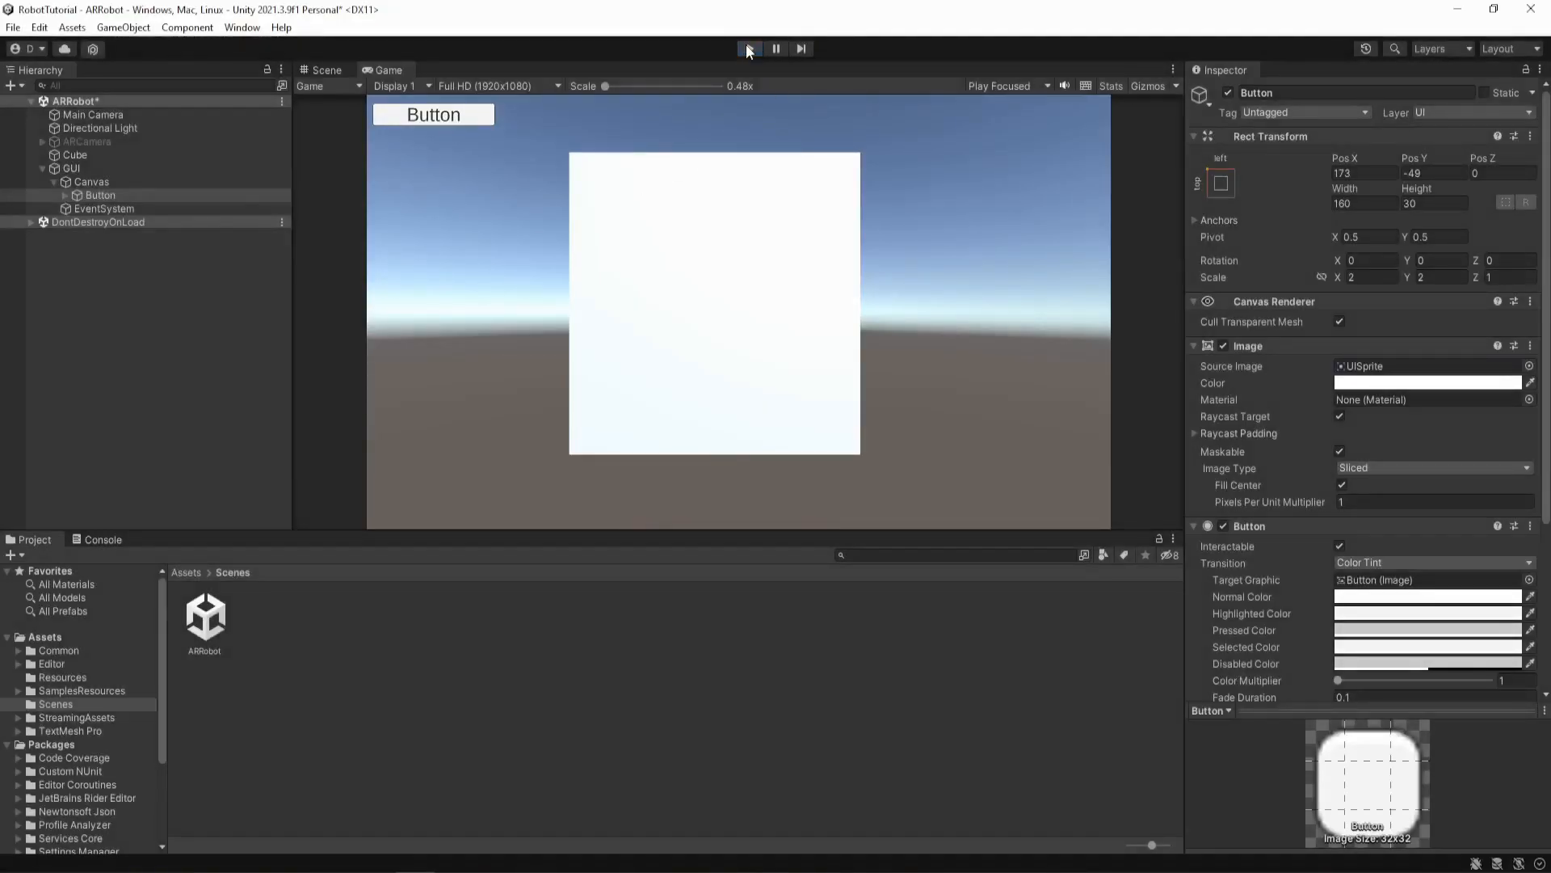
# - Change the text of the button's Text (TMP) child to "Menu"
pyautogui.click(102, 195)
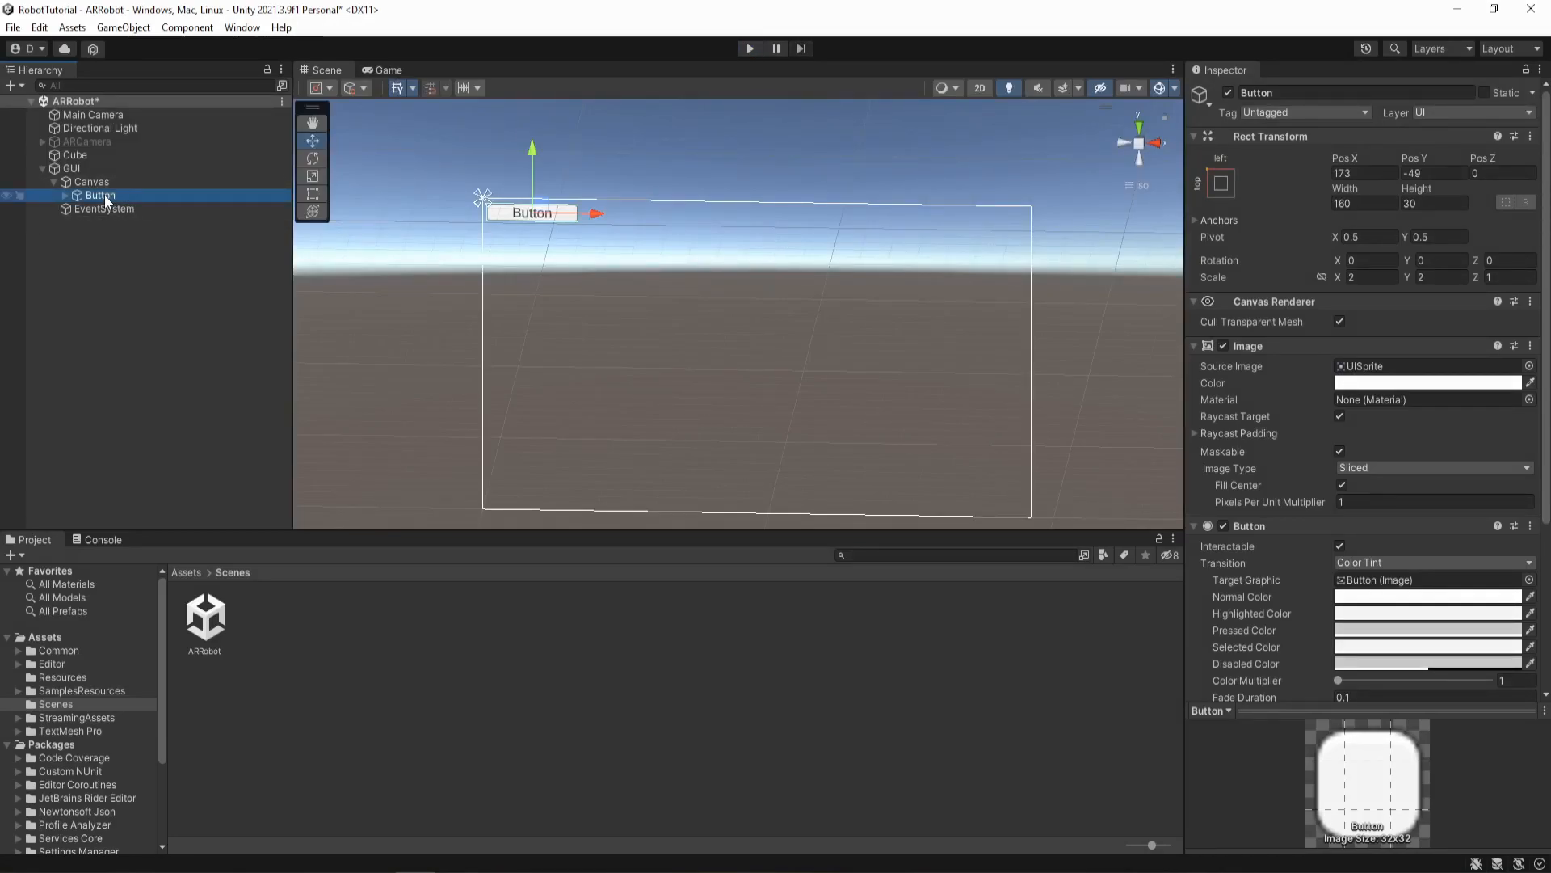
pyautogui.click(64, 195)
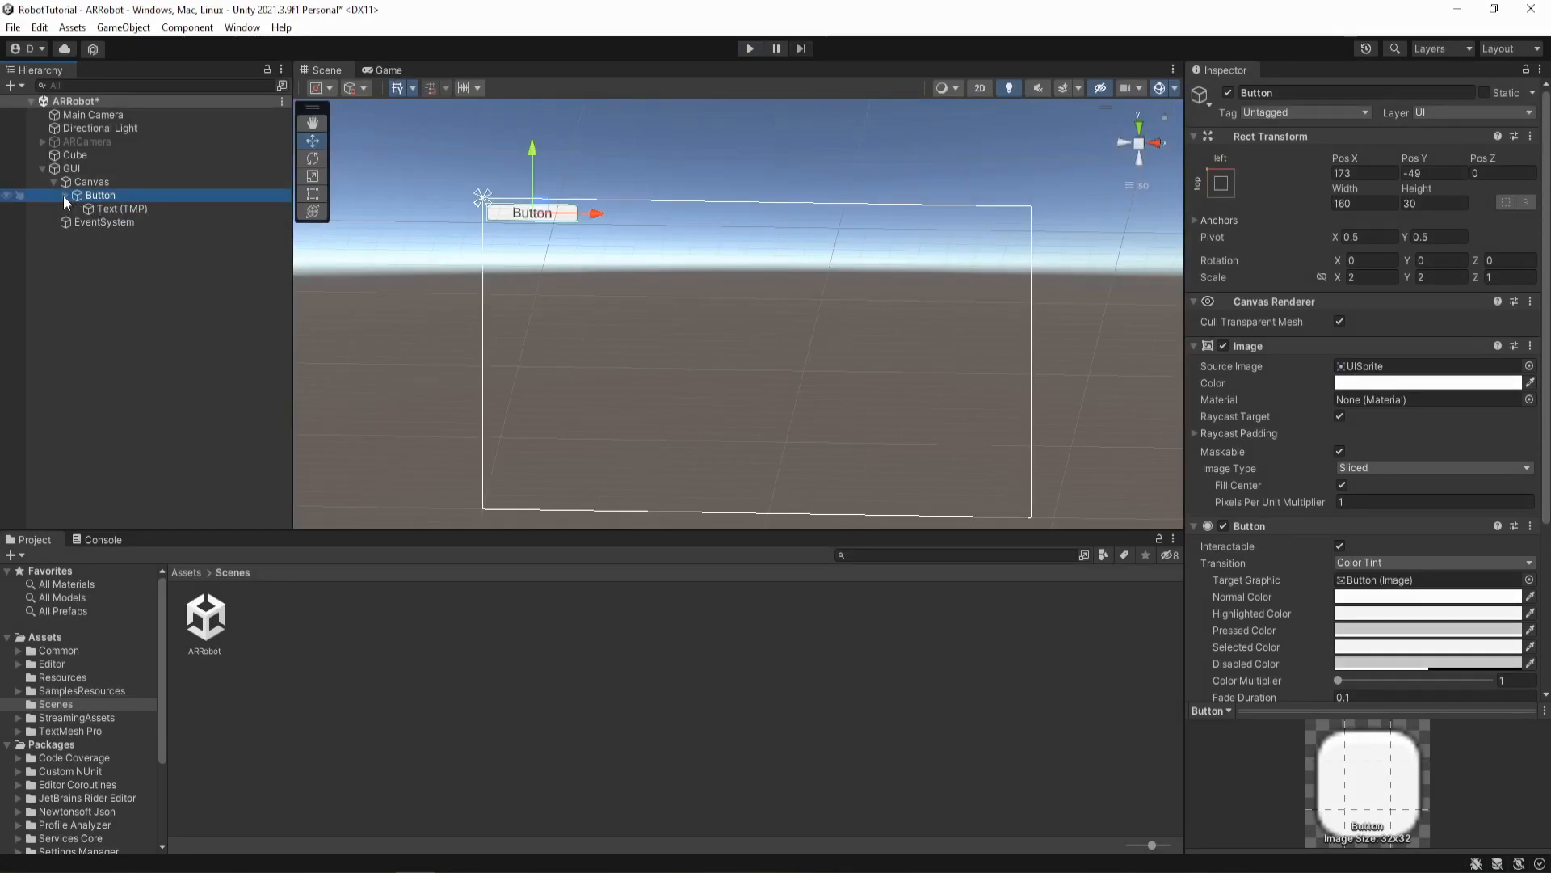
pyautogui.click(109, 208)
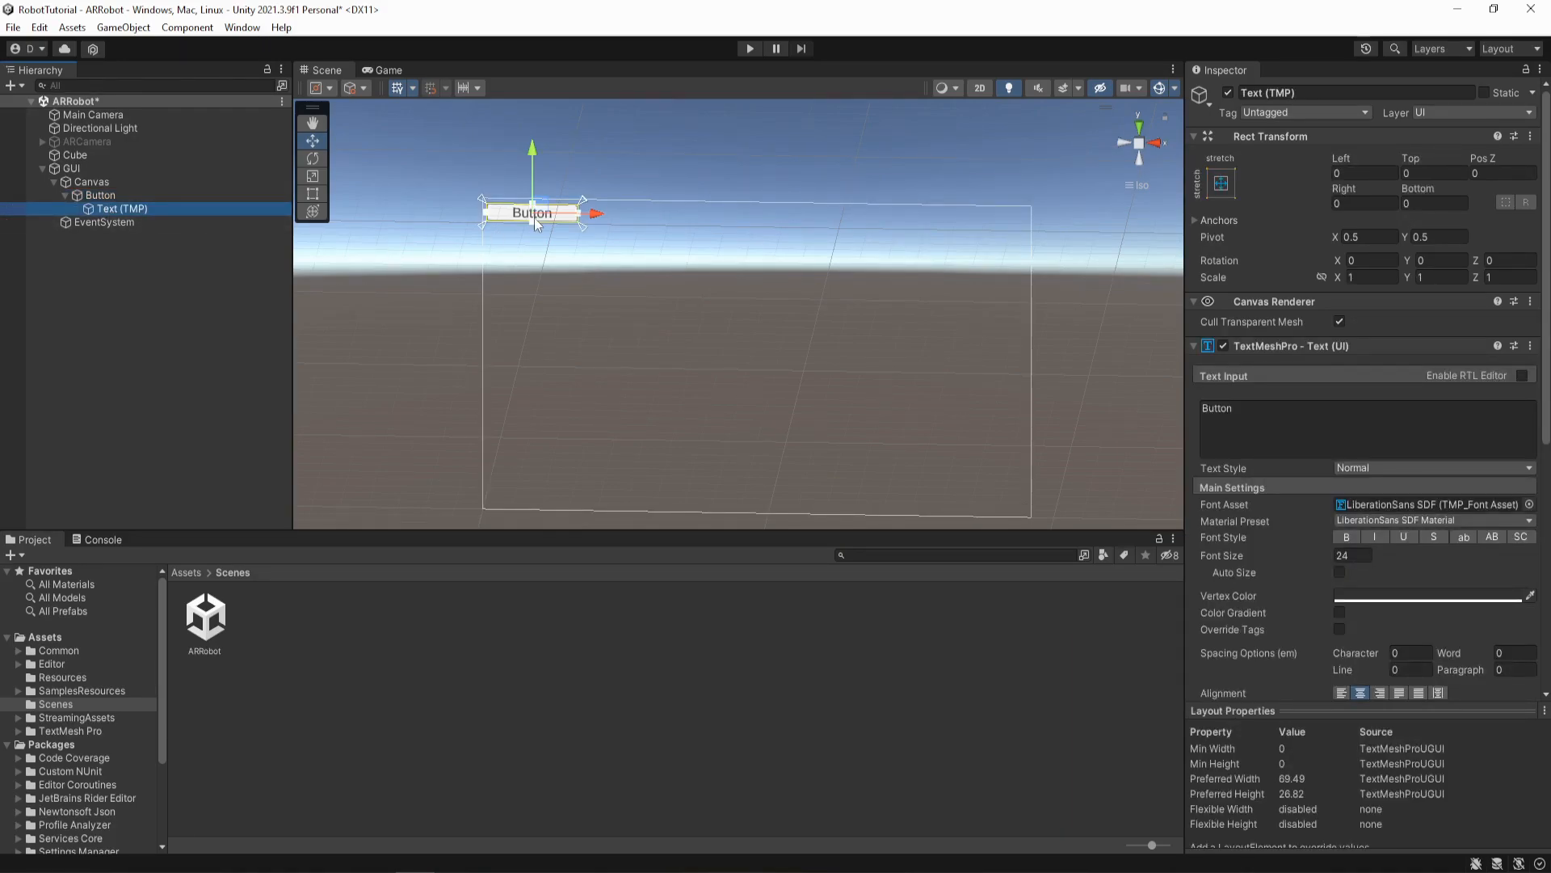
pyautogui.scroll(5, 535, 217)
pyautogui.scroll(1, 535, 216)
pyautogui.keyDown('shift'); pyautogui.moveTo(515, 238); pyautogui.dragTo(599, 299, button='middle'); pyautogui.keyUp('shift')
pyautogui.scroll(1, 598, 299)
pyautogui.moveTo(757, 484); pyautogui.dragTo(600, 323, button='middle')
pyautogui.scroll(5, 600, 323)
pyautogui.moveTo(1236, 410); pyautogui.dragTo(1195, 409)
pyautogui.write('Menu')
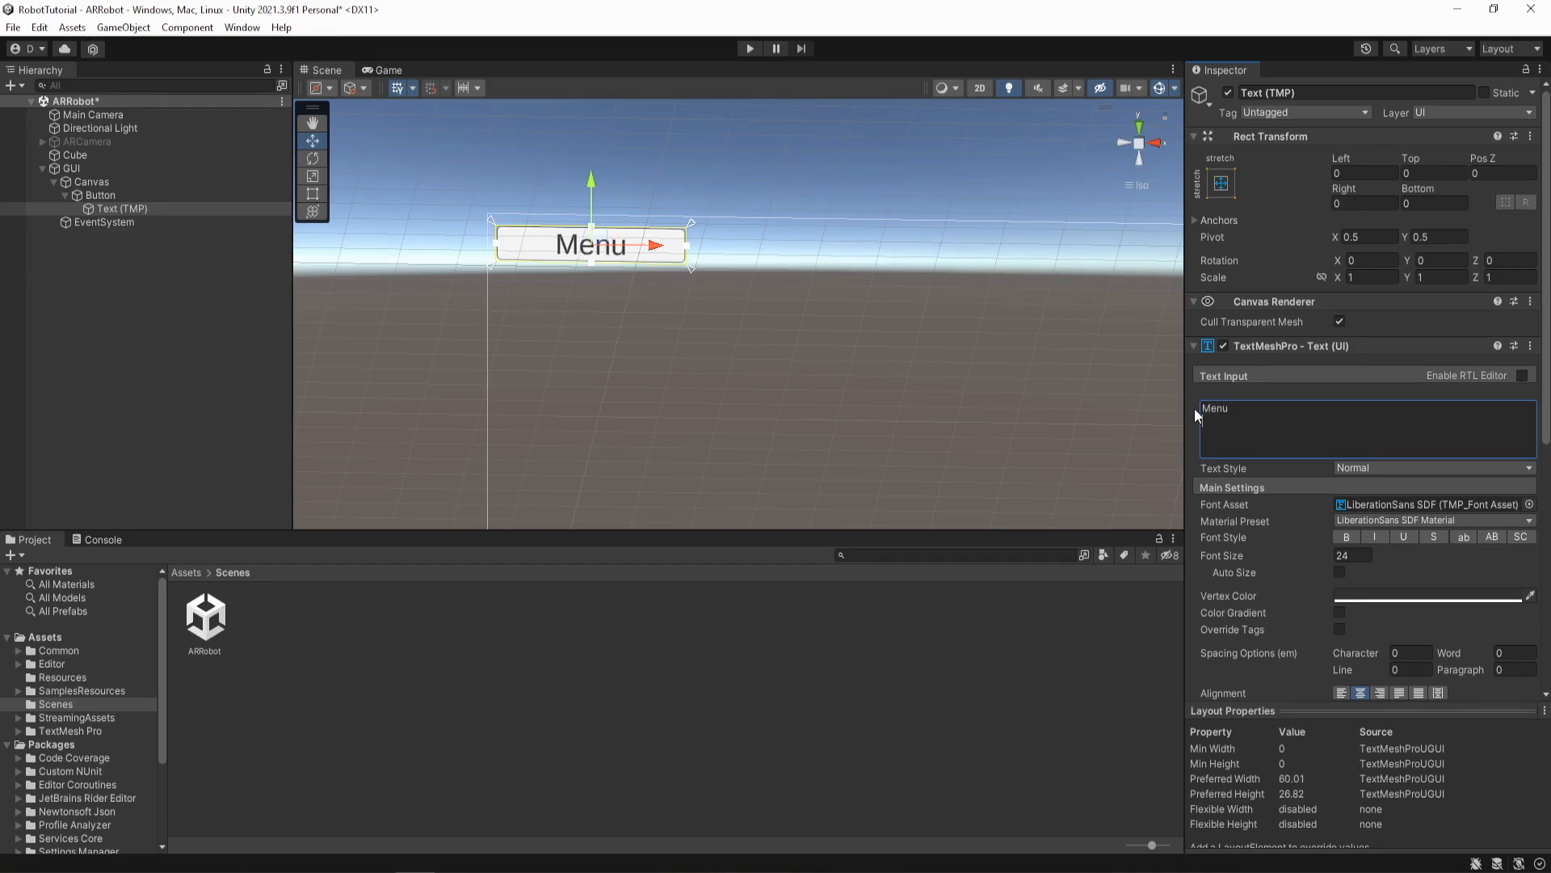
pyautogui.press('Return')
# - Set the button's Image color to a muted brown, hexadecimal 856856
pyautogui.click(95, 195)
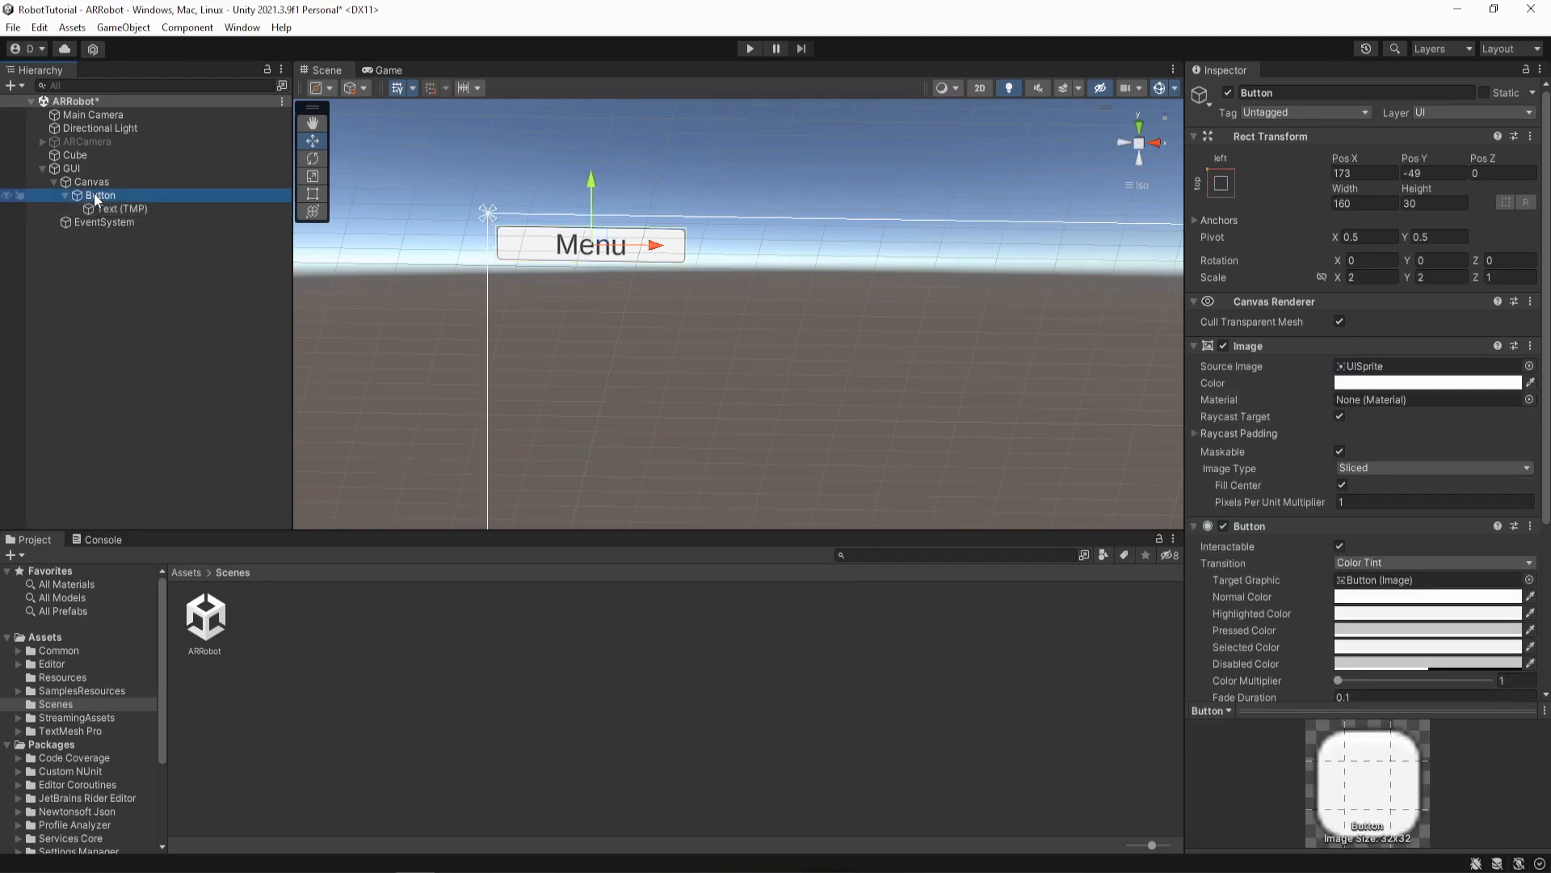
pyautogui.click(1438, 383)
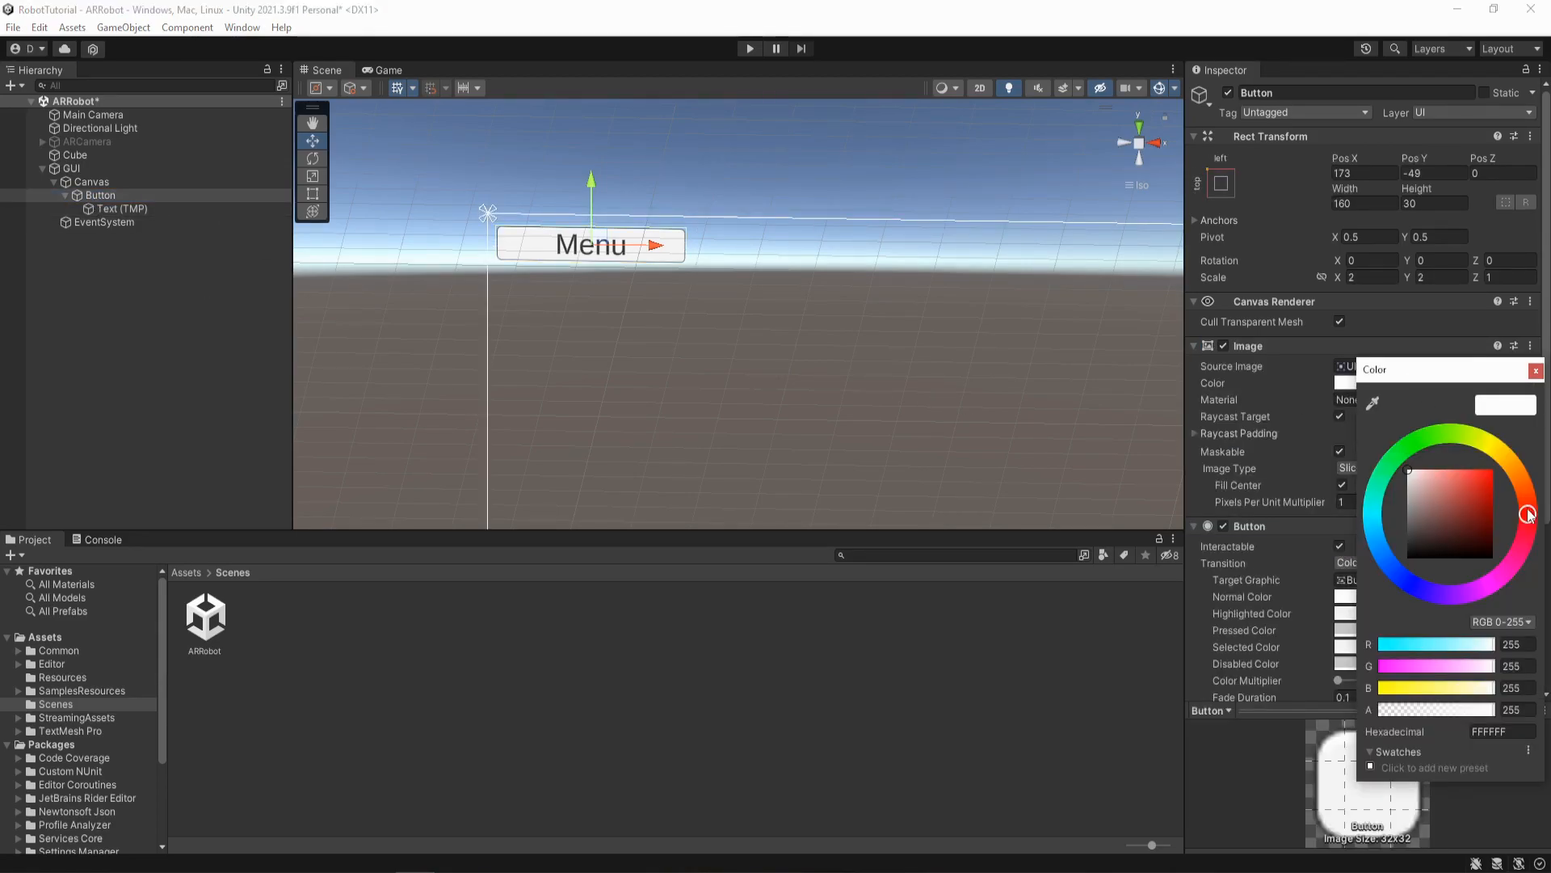
pyautogui.moveTo(1528, 514); pyautogui.dragTo(1522, 484)
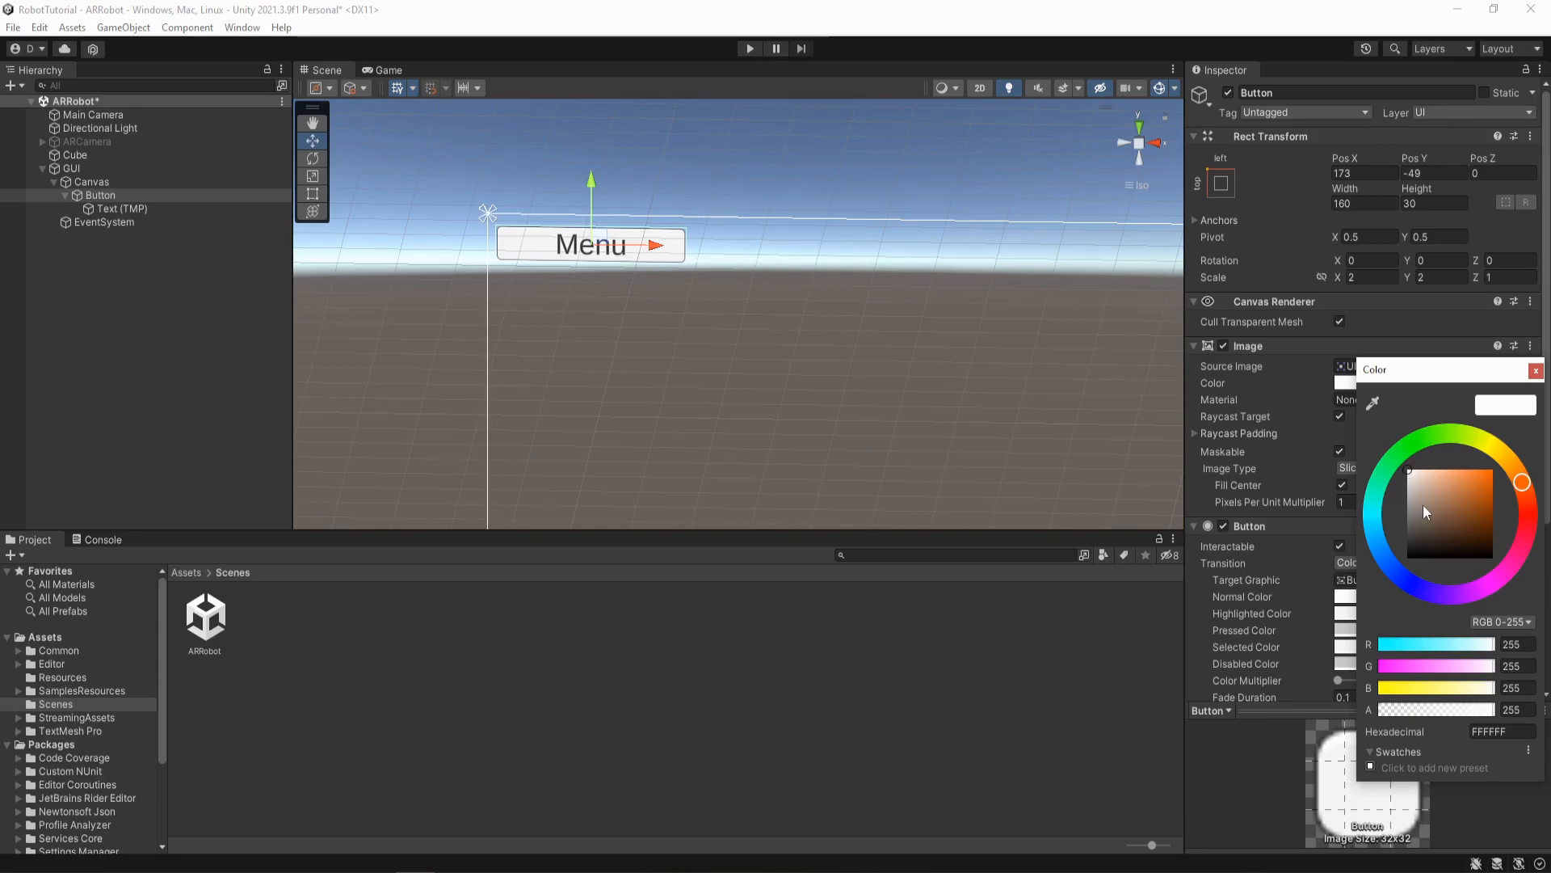
pyautogui.moveTo(1409, 470); pyautogui.dragTo(1428, 483)
pyautogui.moveTo(1465, 502); pyautogui.dragTo(1438, 512)
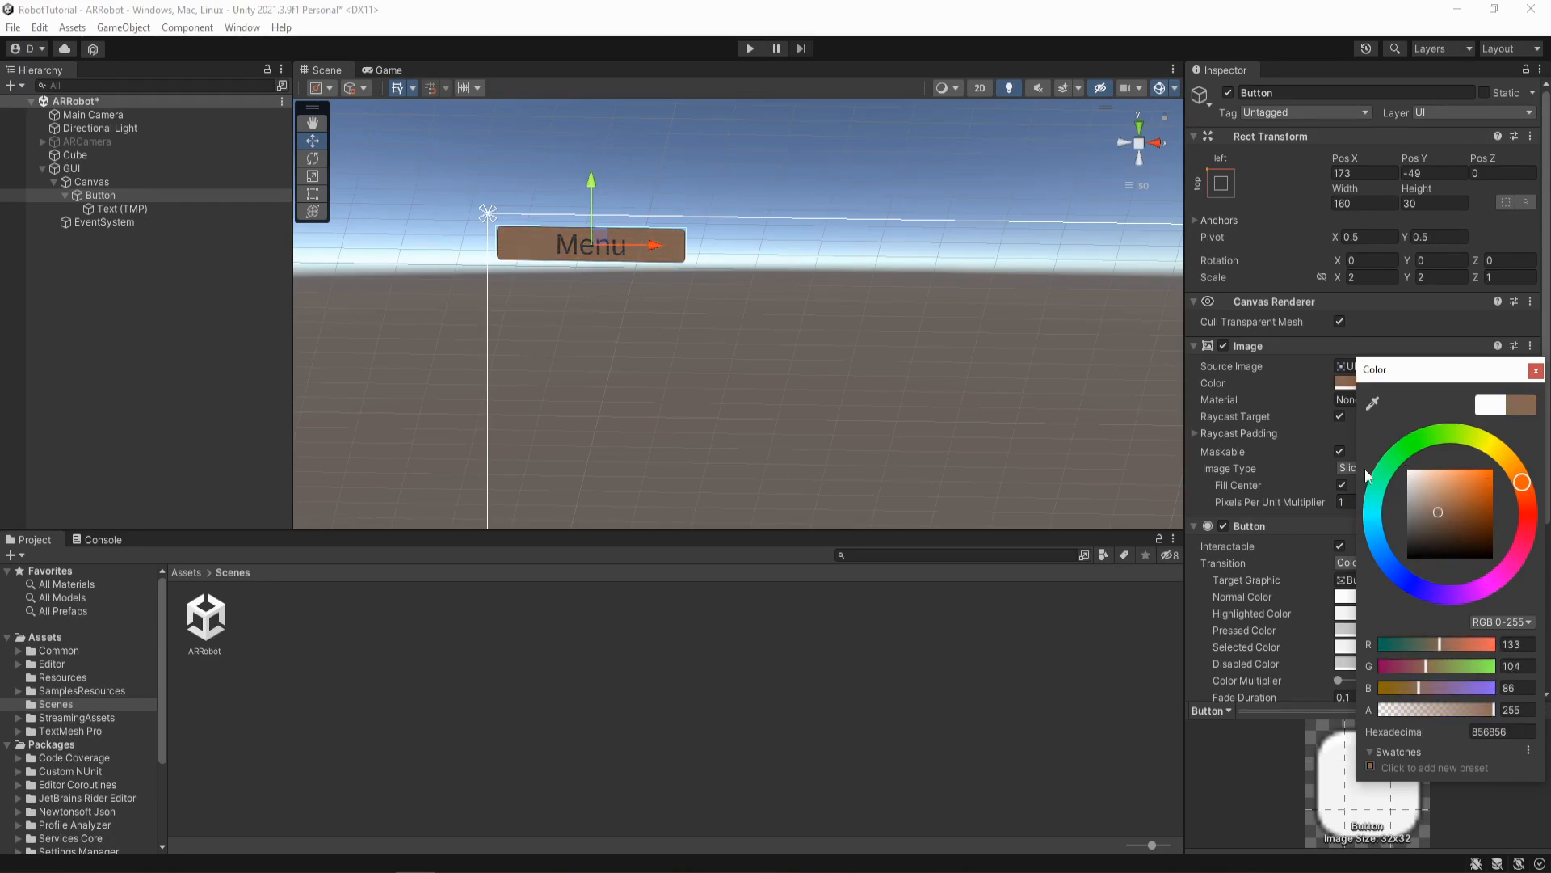
pyautogui.scroll(1, 572, 233)
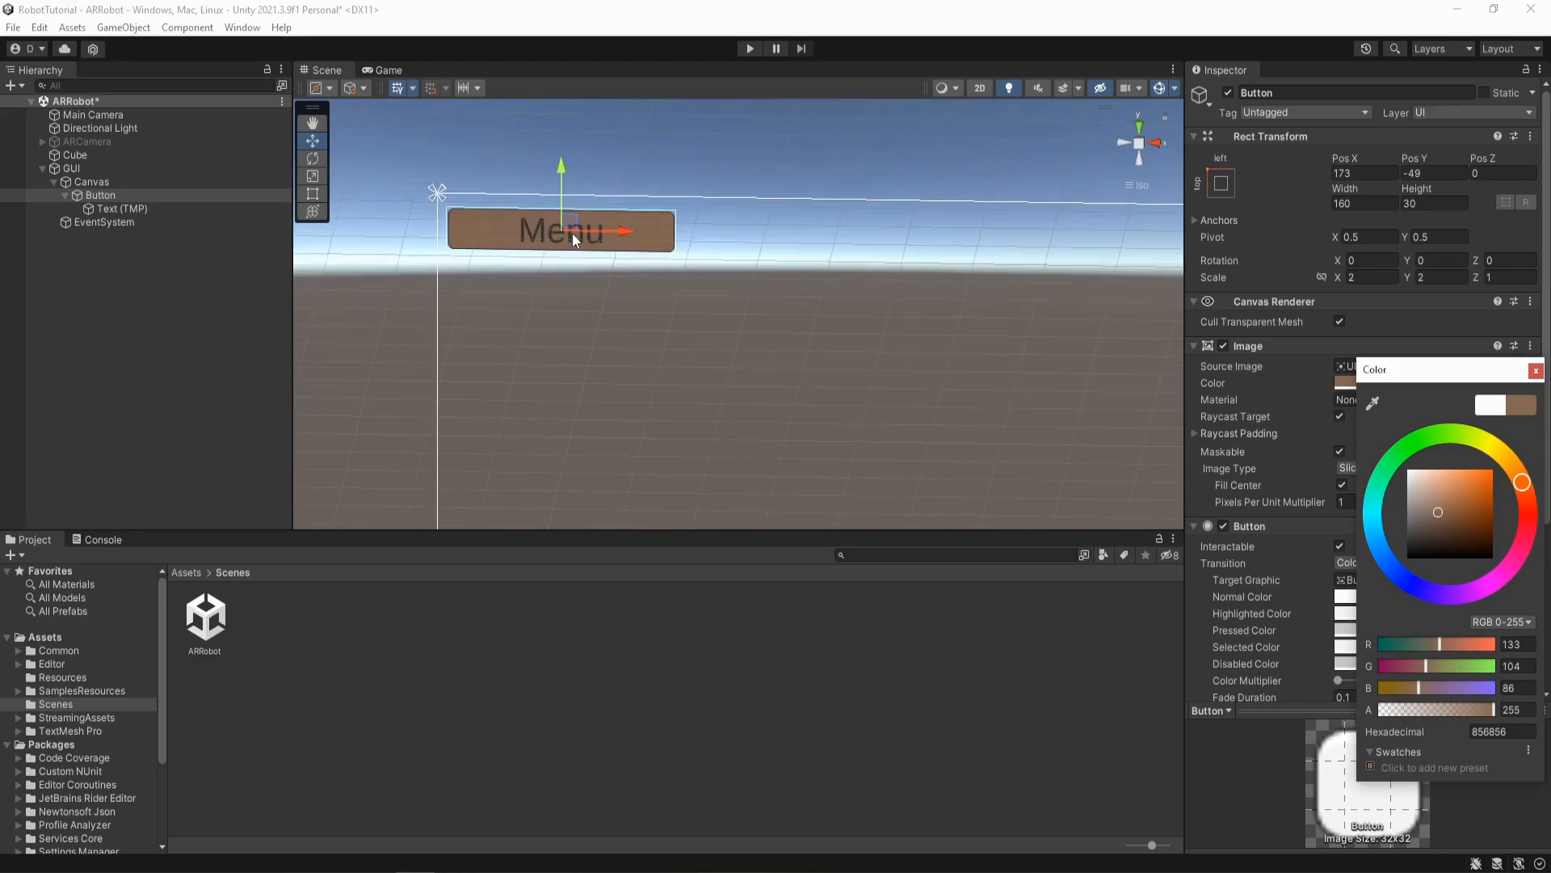
pyautogui.click(1296, 400)
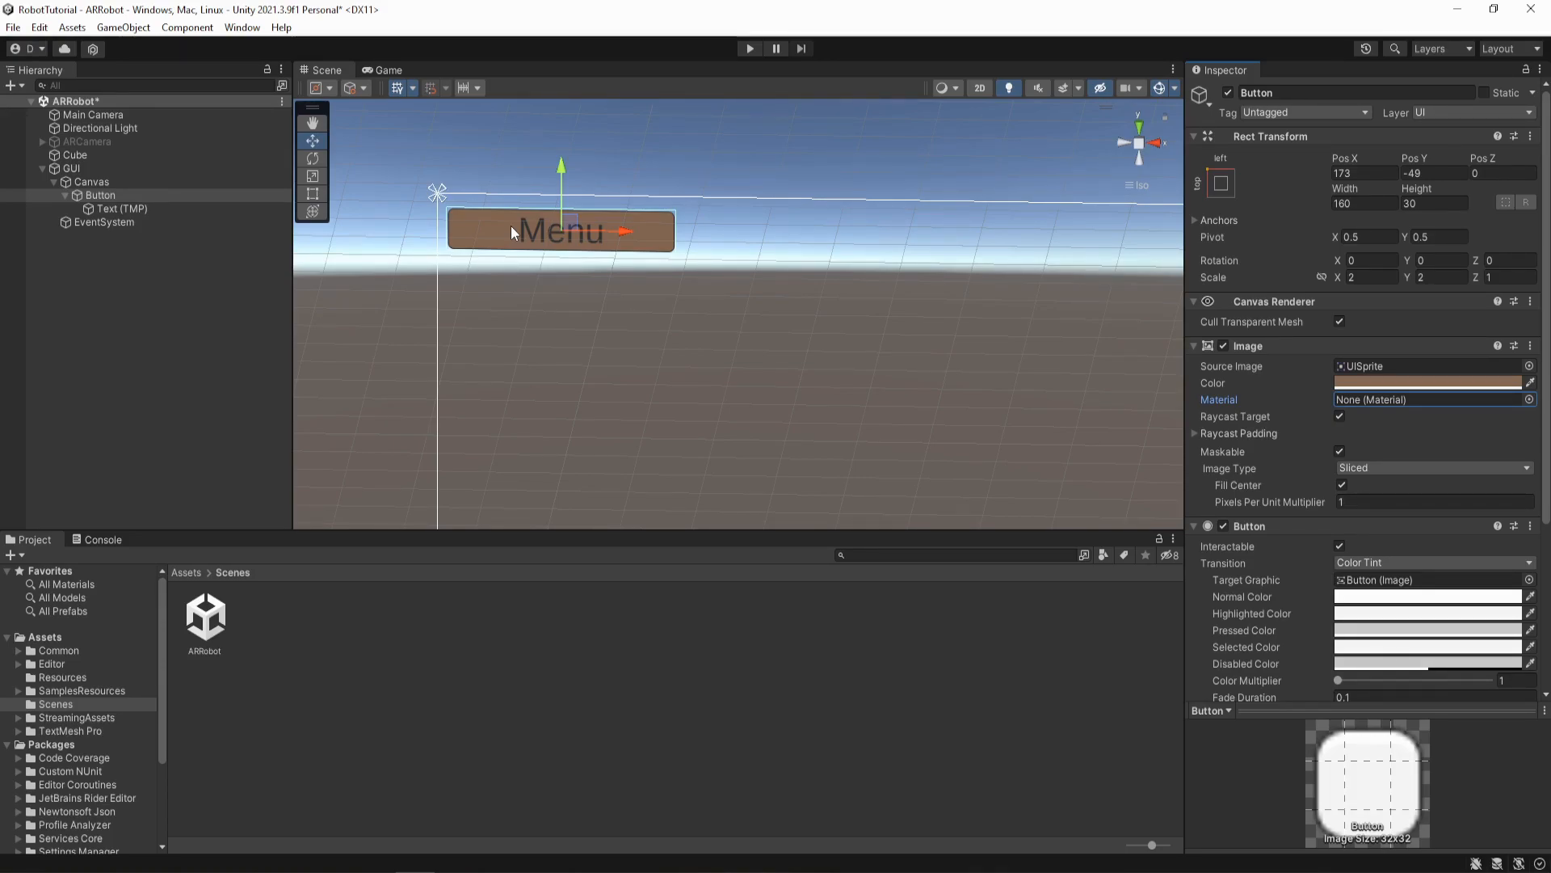
# - Create a folder named Icons in the project's Assets and open it
pyautogui.click(58, 638)
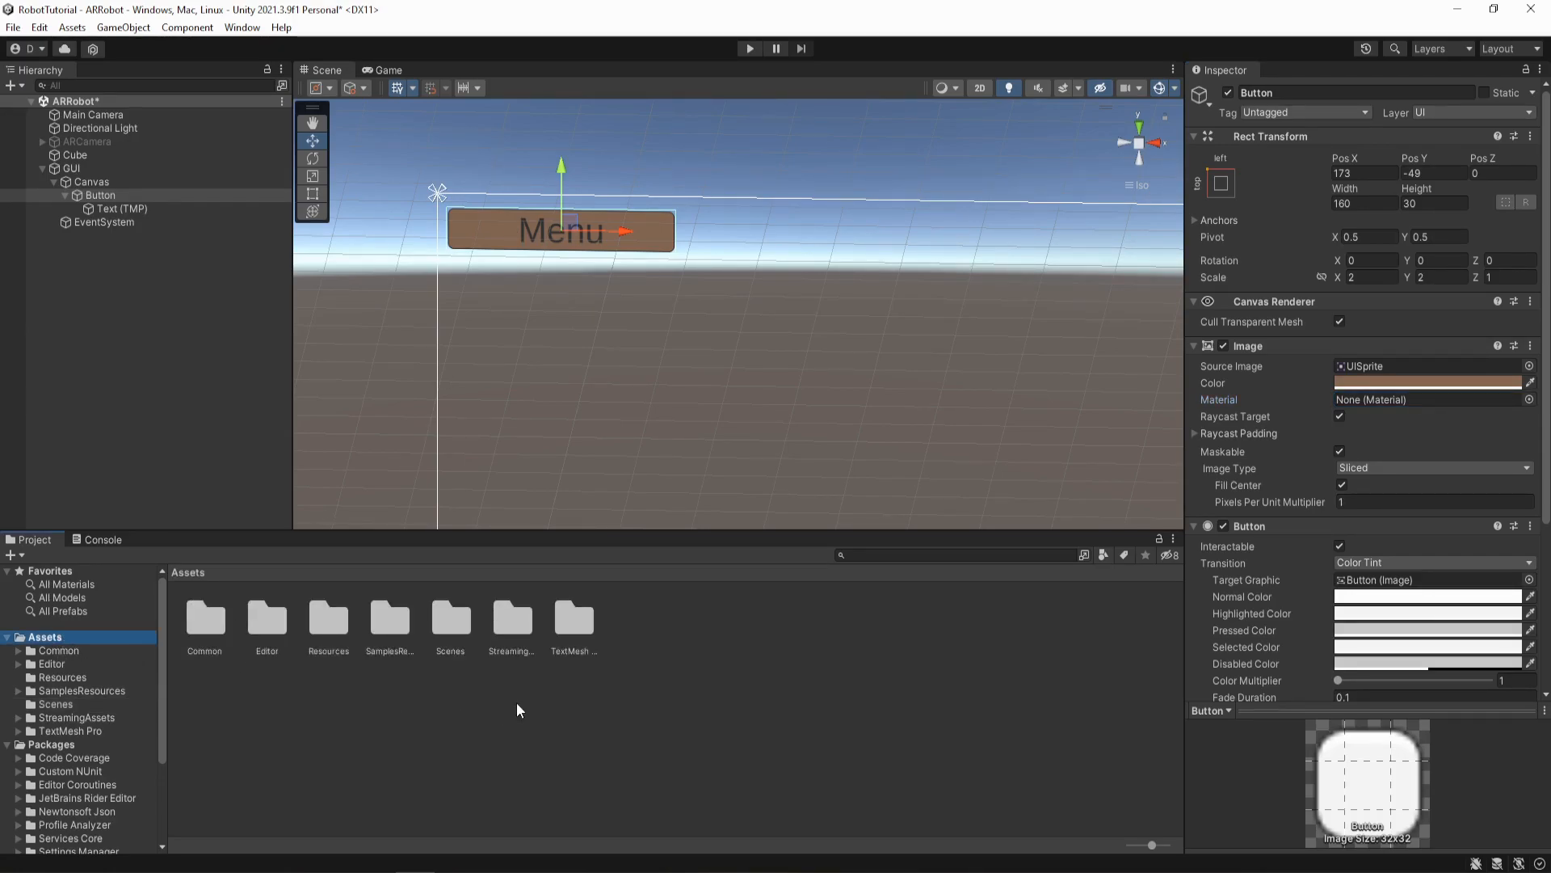
pyautogui.rightClick(546, 706)
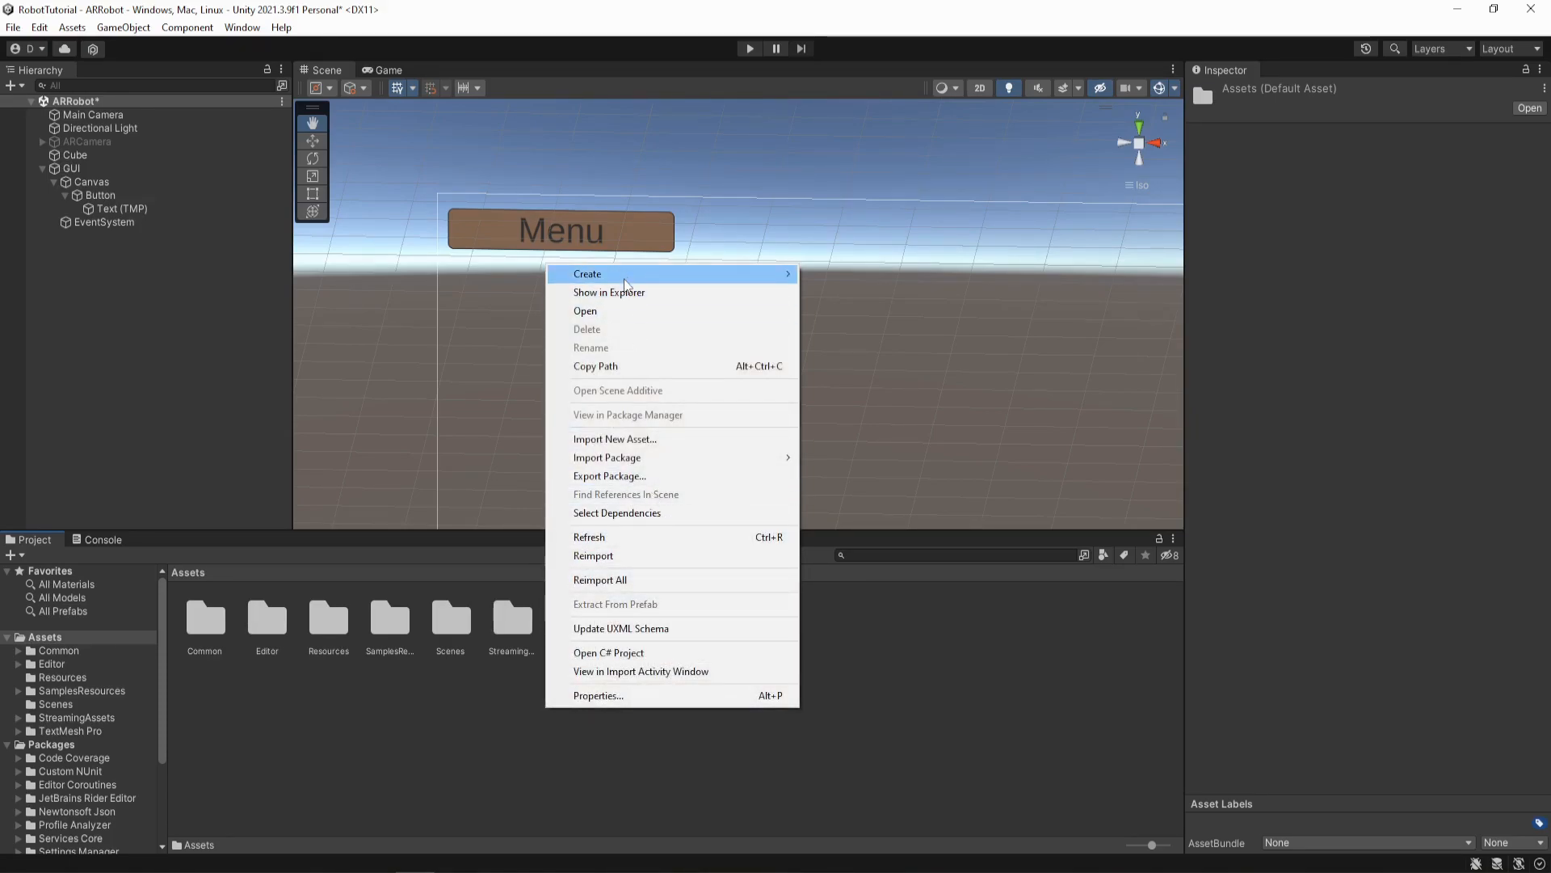
pyautogui.moveTo(628, 275)
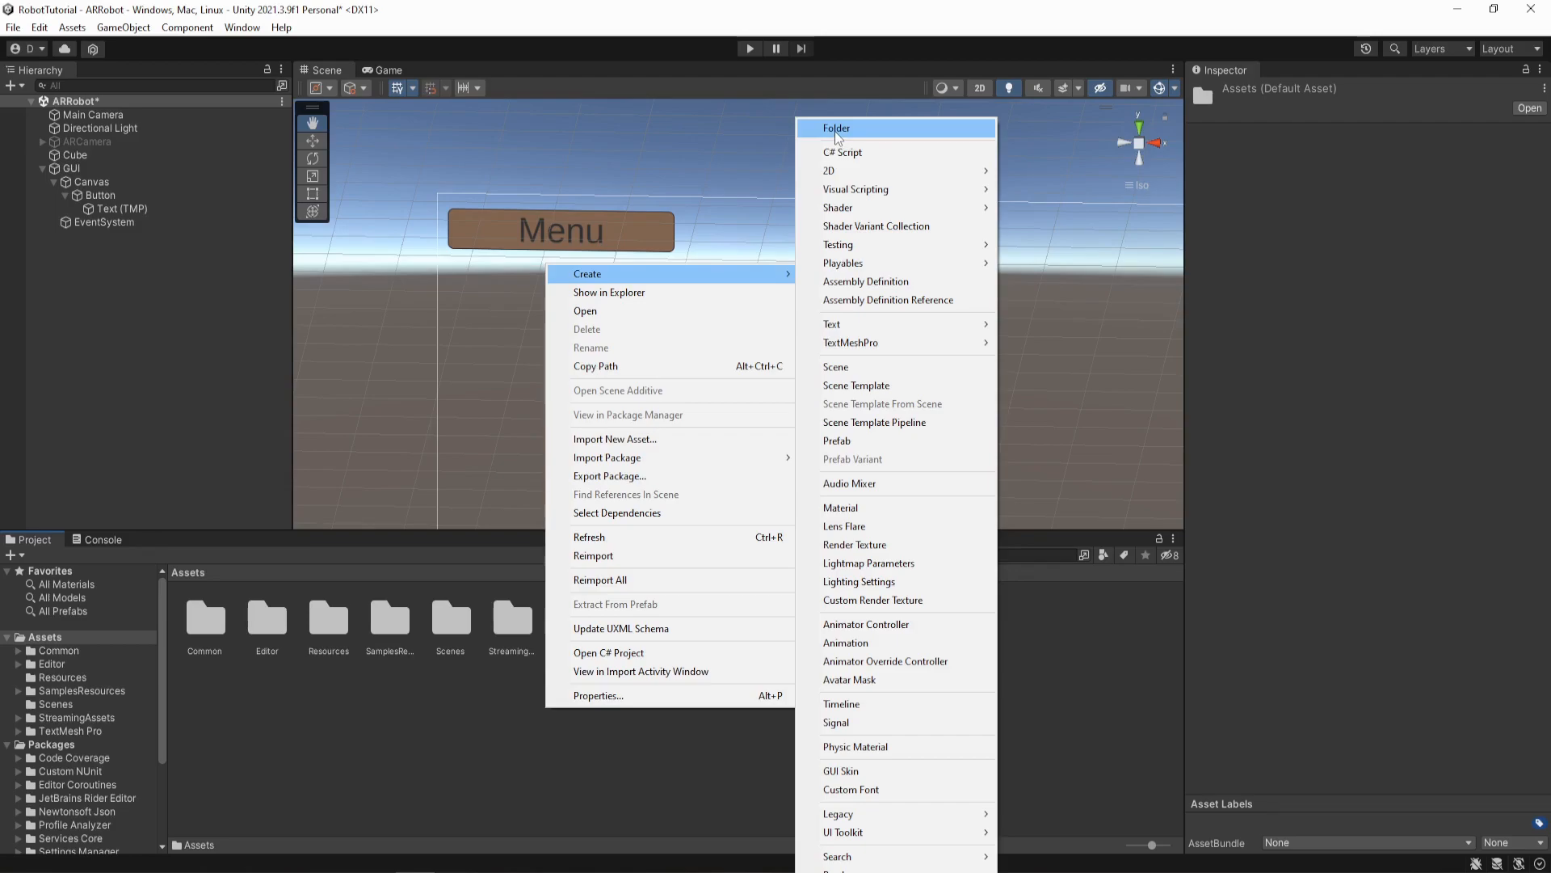
pyautogui.click(835, 129)
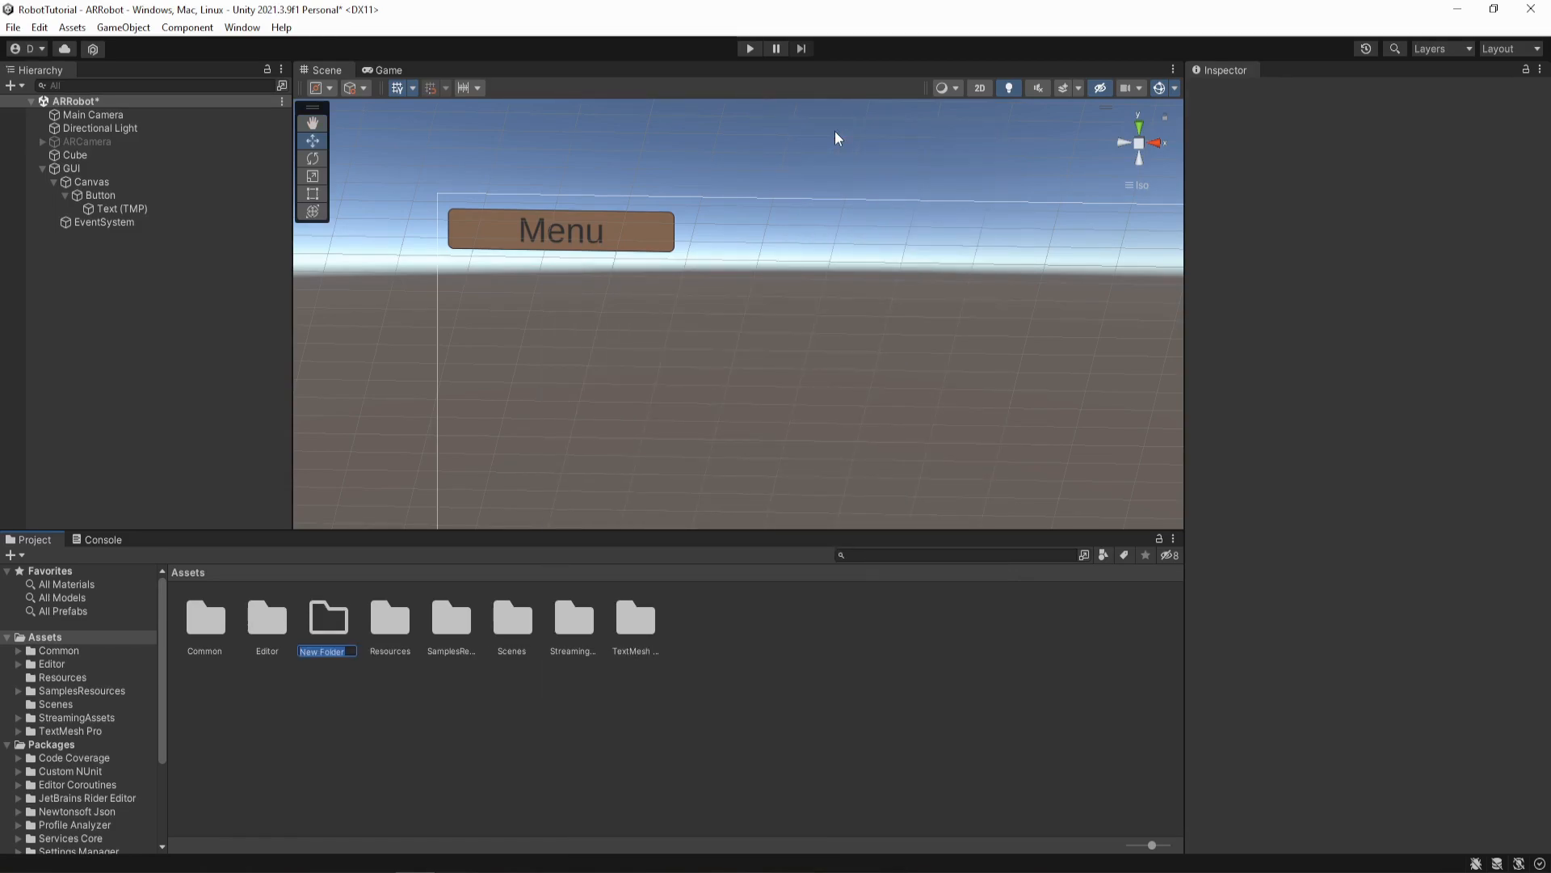
pyautogui.write('Icons')
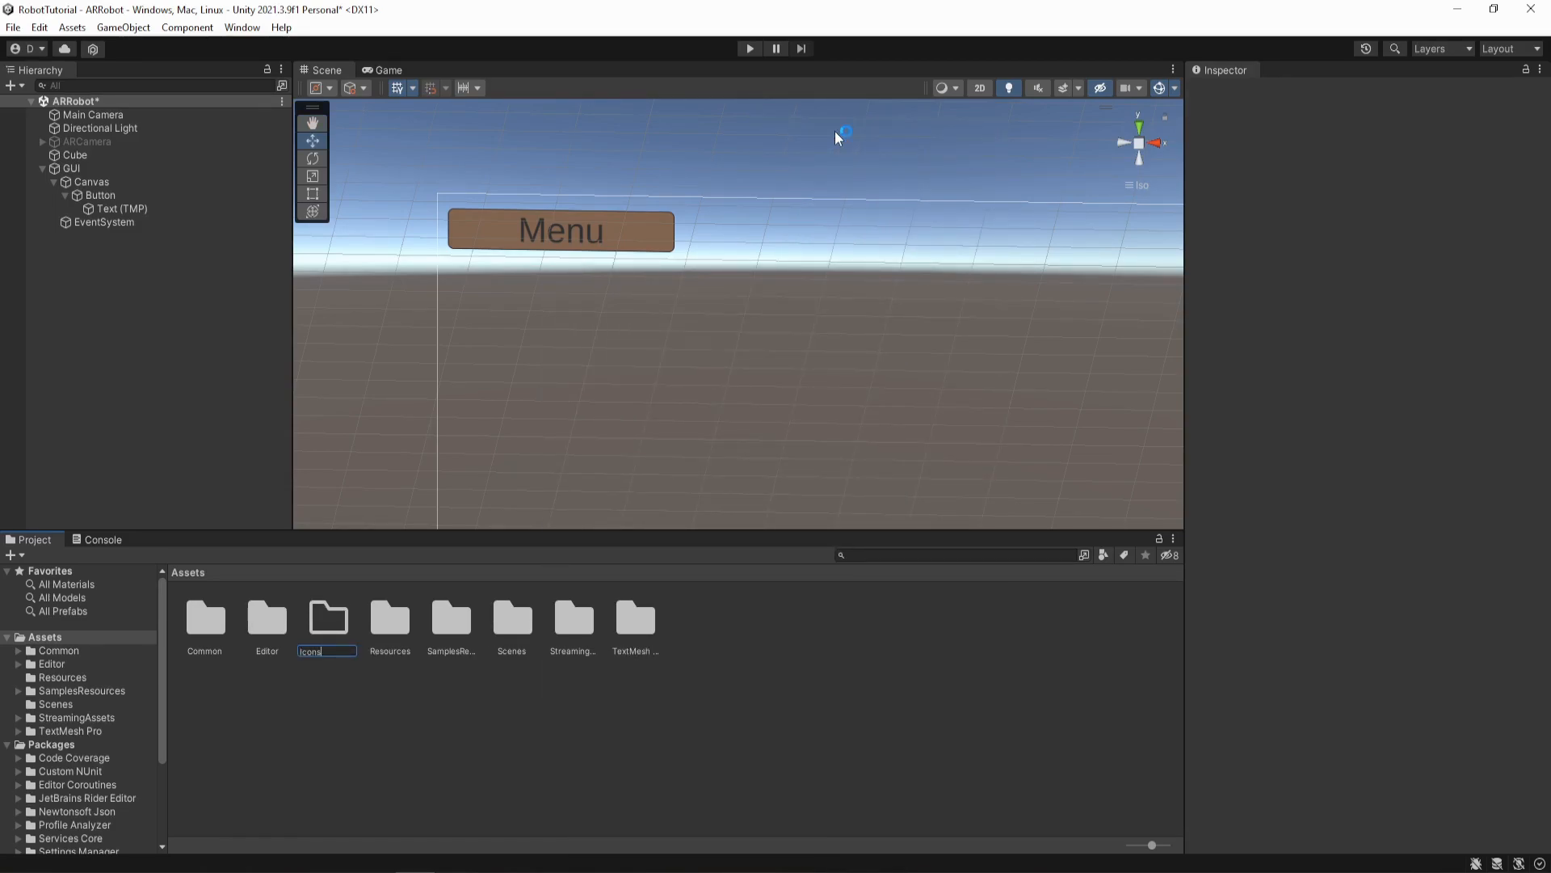
pyautogui.press('Return')
pyautogui.doubleClick(327, 618)
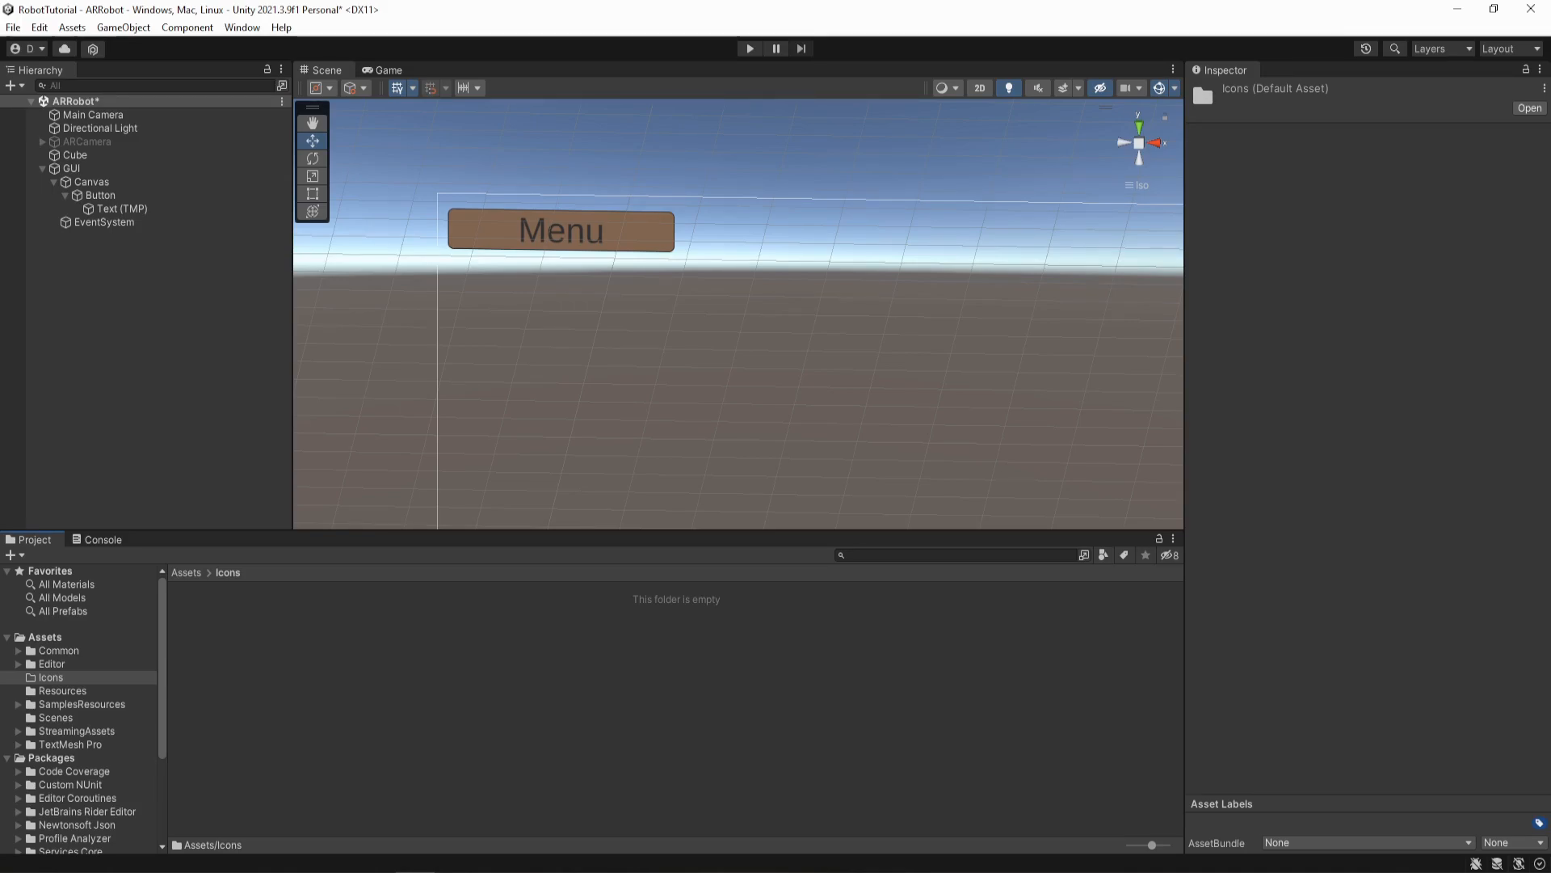
# - Import the six icon PNGs, ActivityIcon through MainMenuIcon, from the 013_Textures folder into Icons, and view ActivityIcon.png in Photos
pyautogui.moveTo(0, 108); pyautogui.dragTo(258, 50)
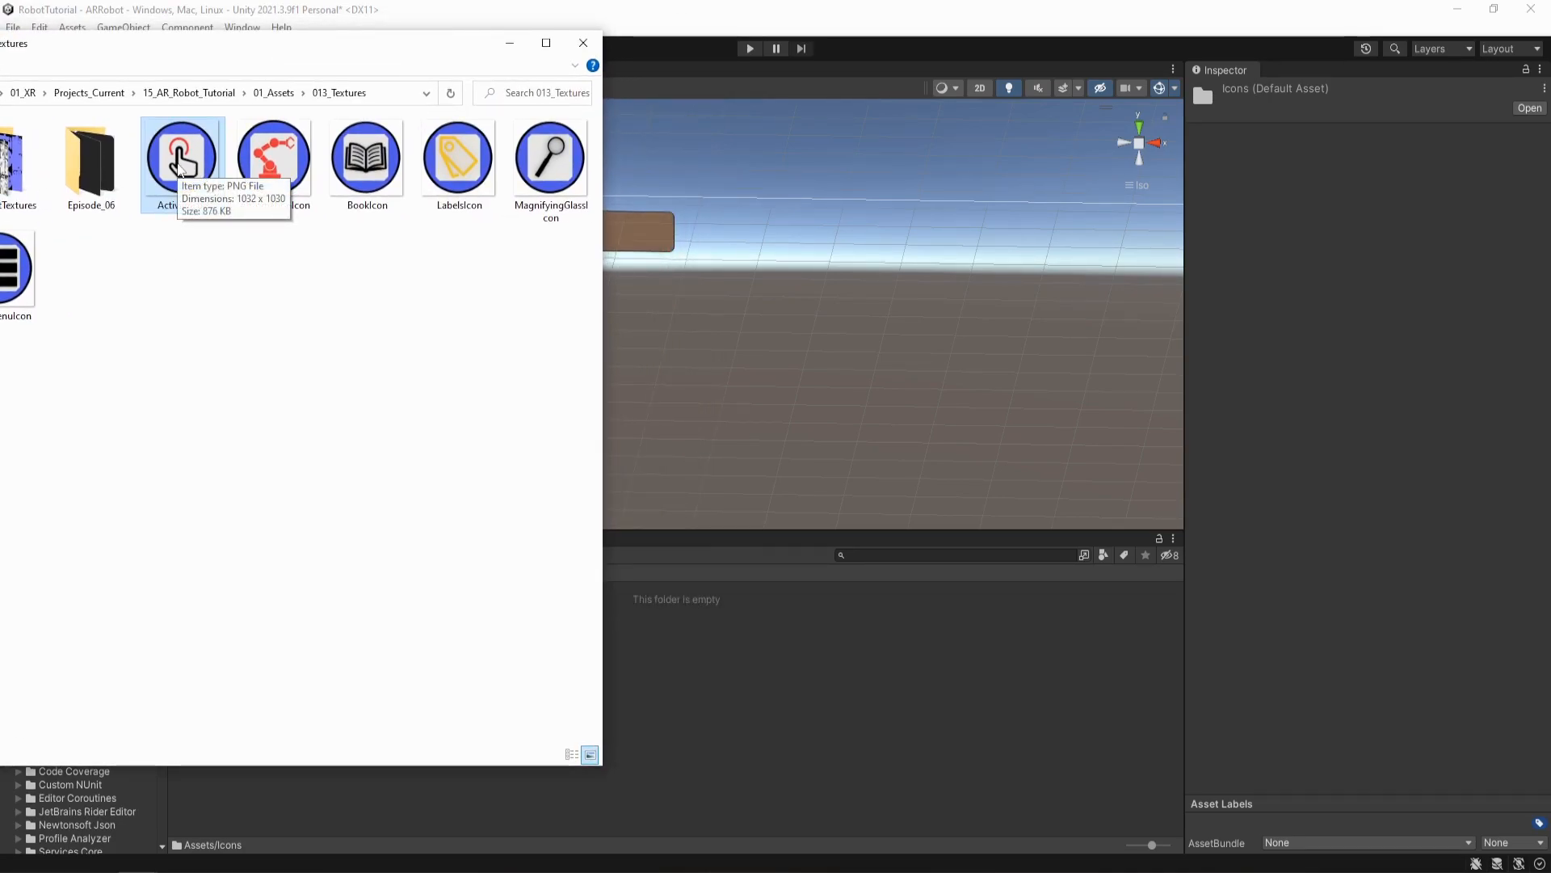
pyautogui.keyDown('shift'); pyautogui.click(24, 273); pyautogui.keyUp('shift')
pyautogui.moveTo(179, 168); pyautogui.dragTo(730, 727)
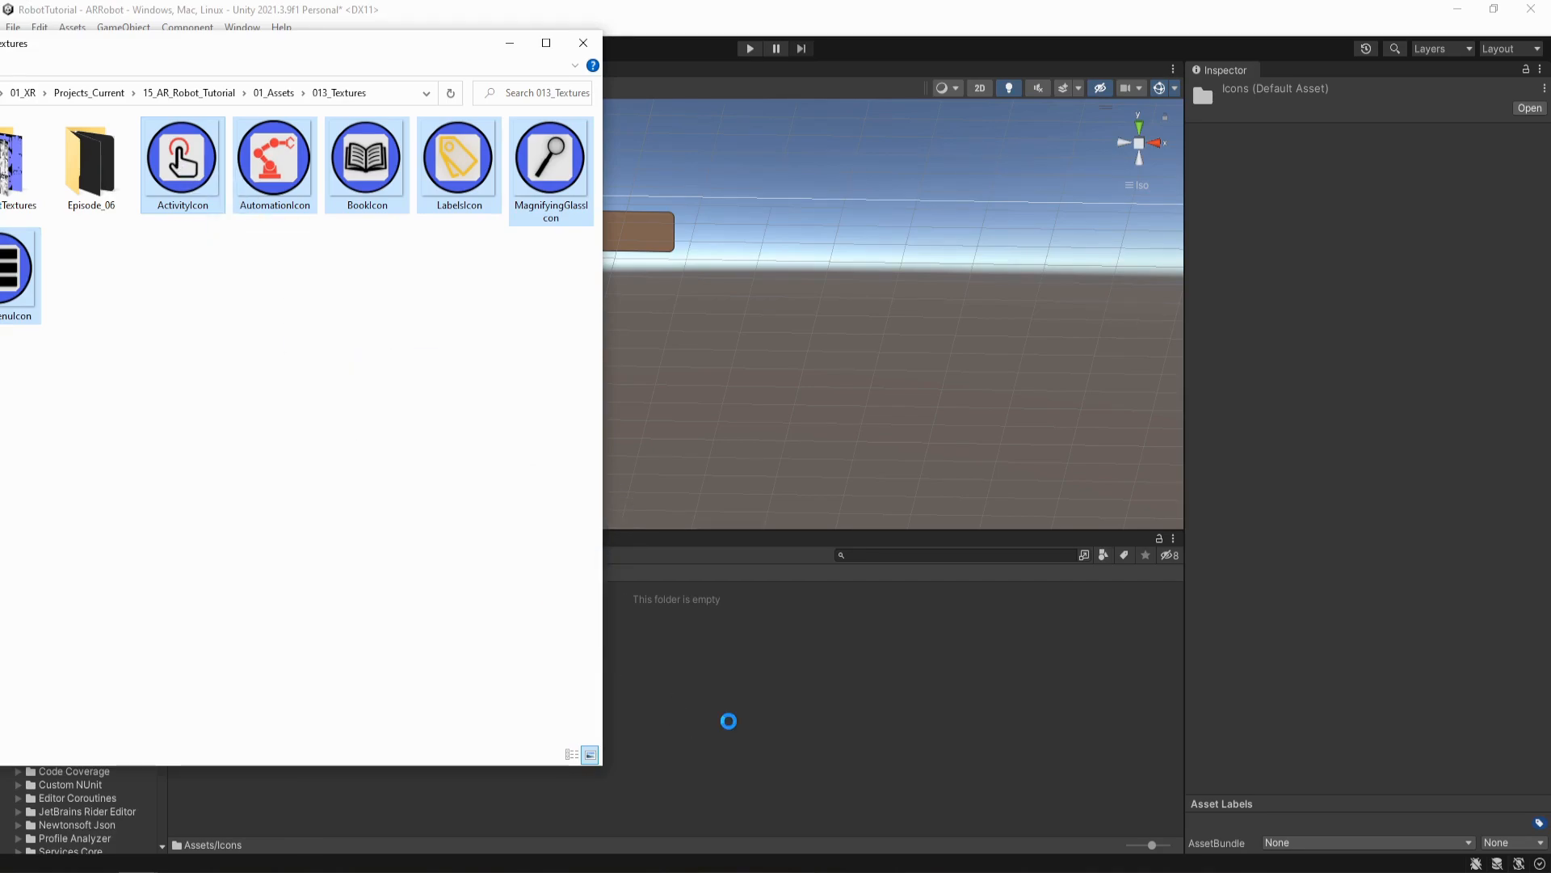
pyautogui.click(509, 49)
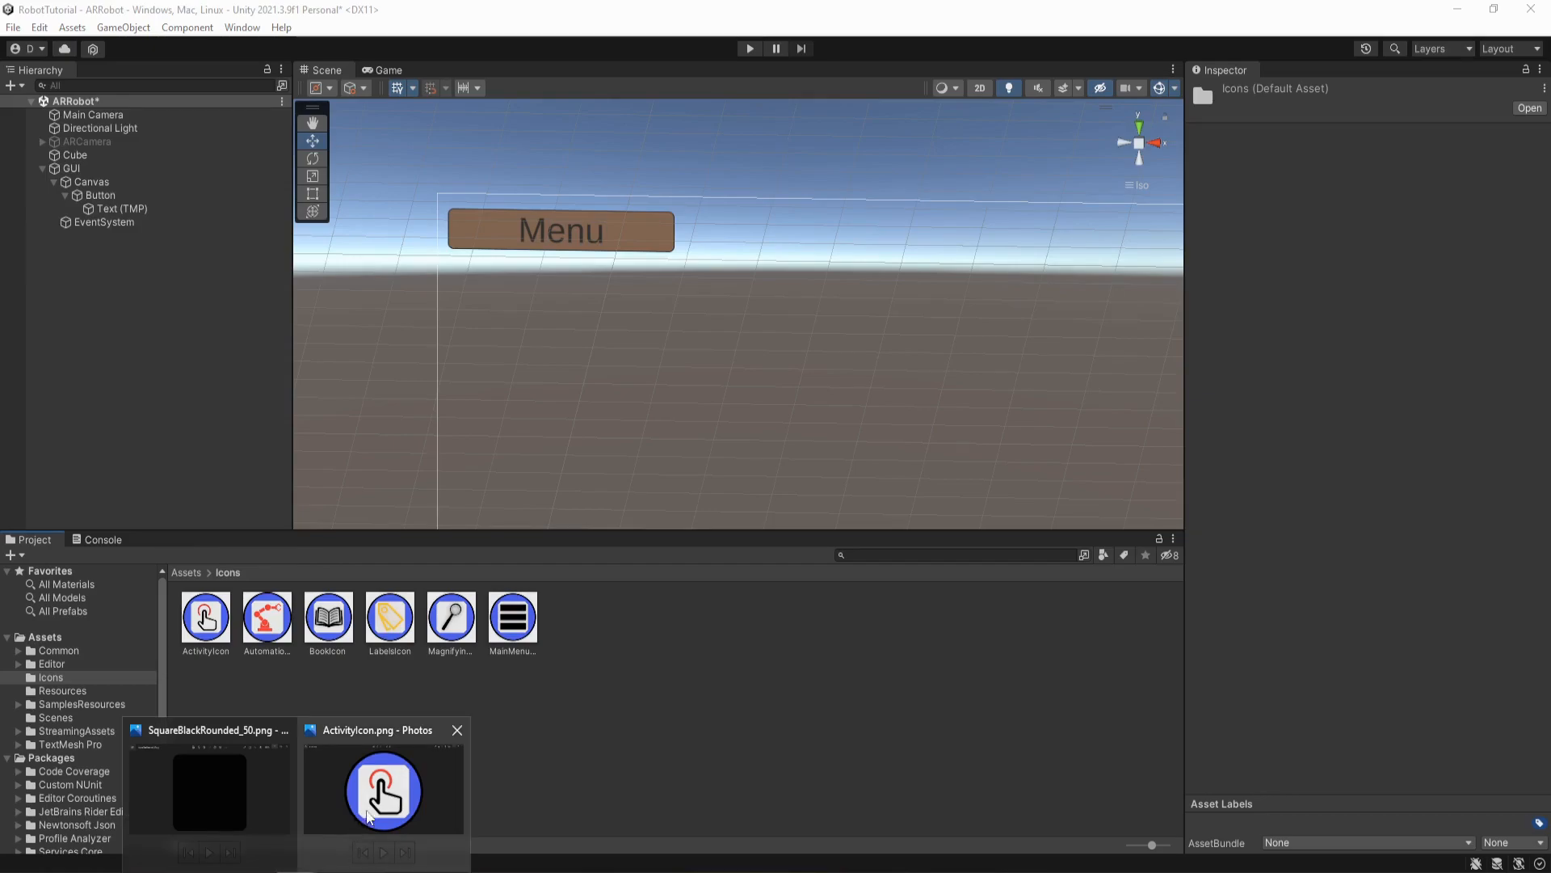
pyautogui.moveTo(0, 184); pyautogui.dragTo(800, 100)
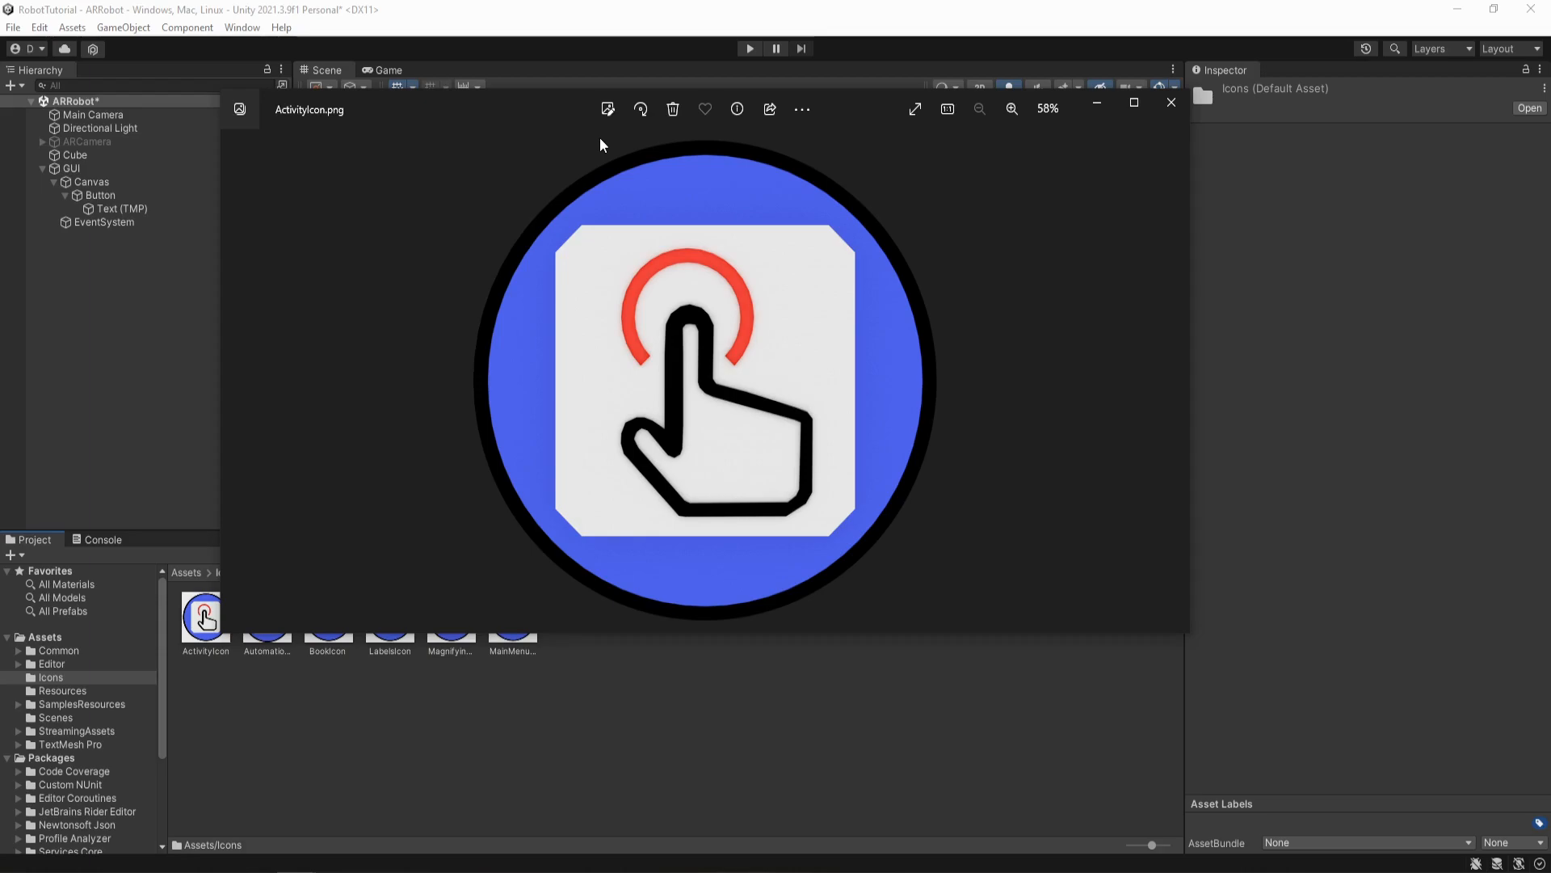
pyautogui.click(1172, 103)
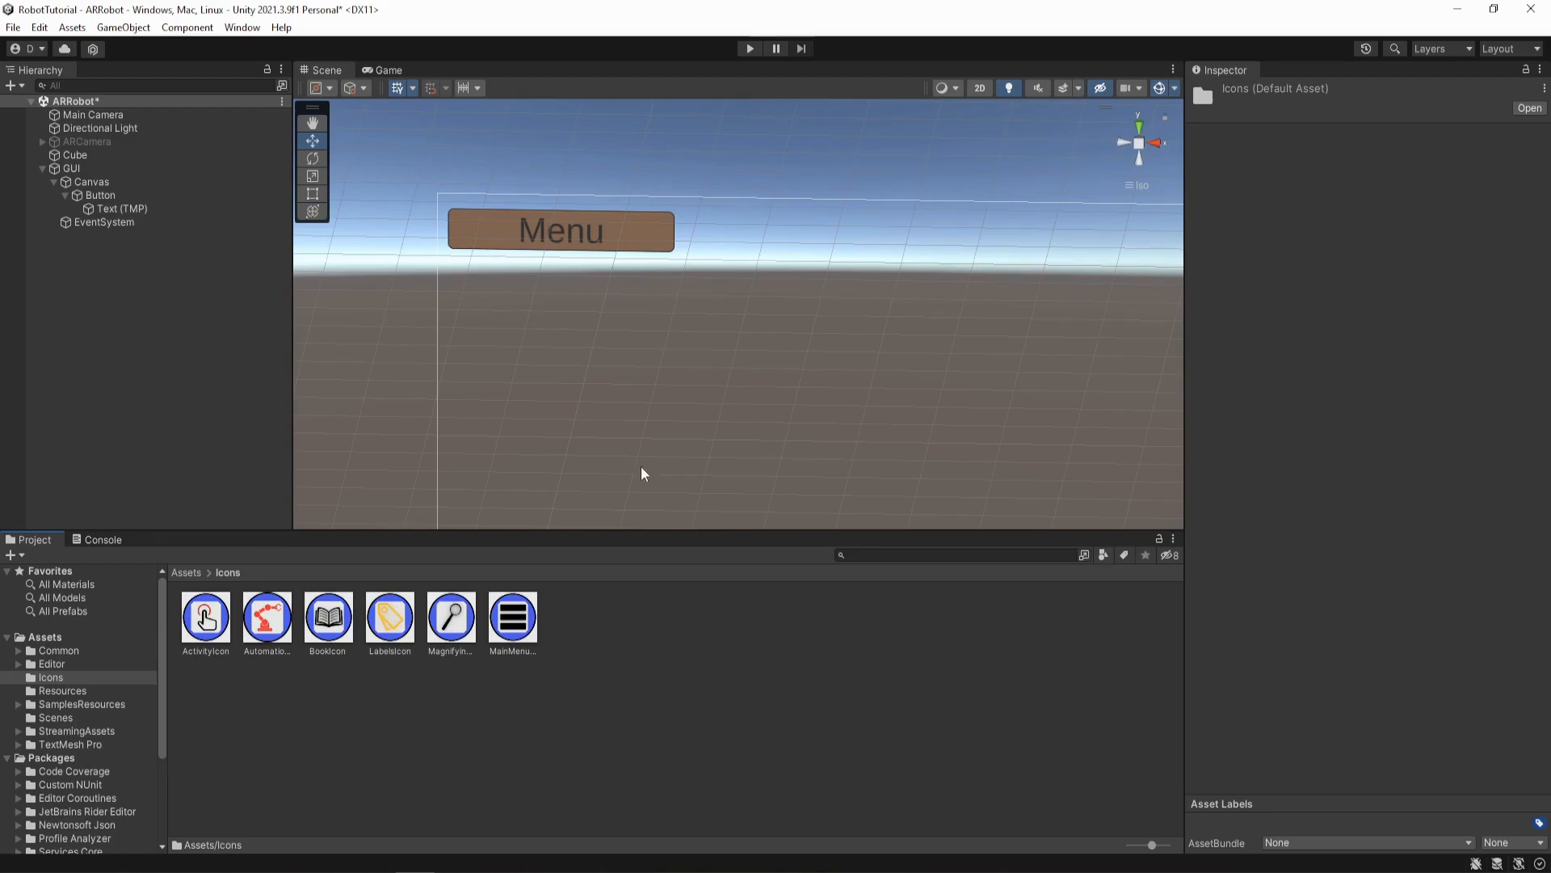
# - Browse the sprites available for the button's Source Image without choosing one
pyautogui.click(101, 196)
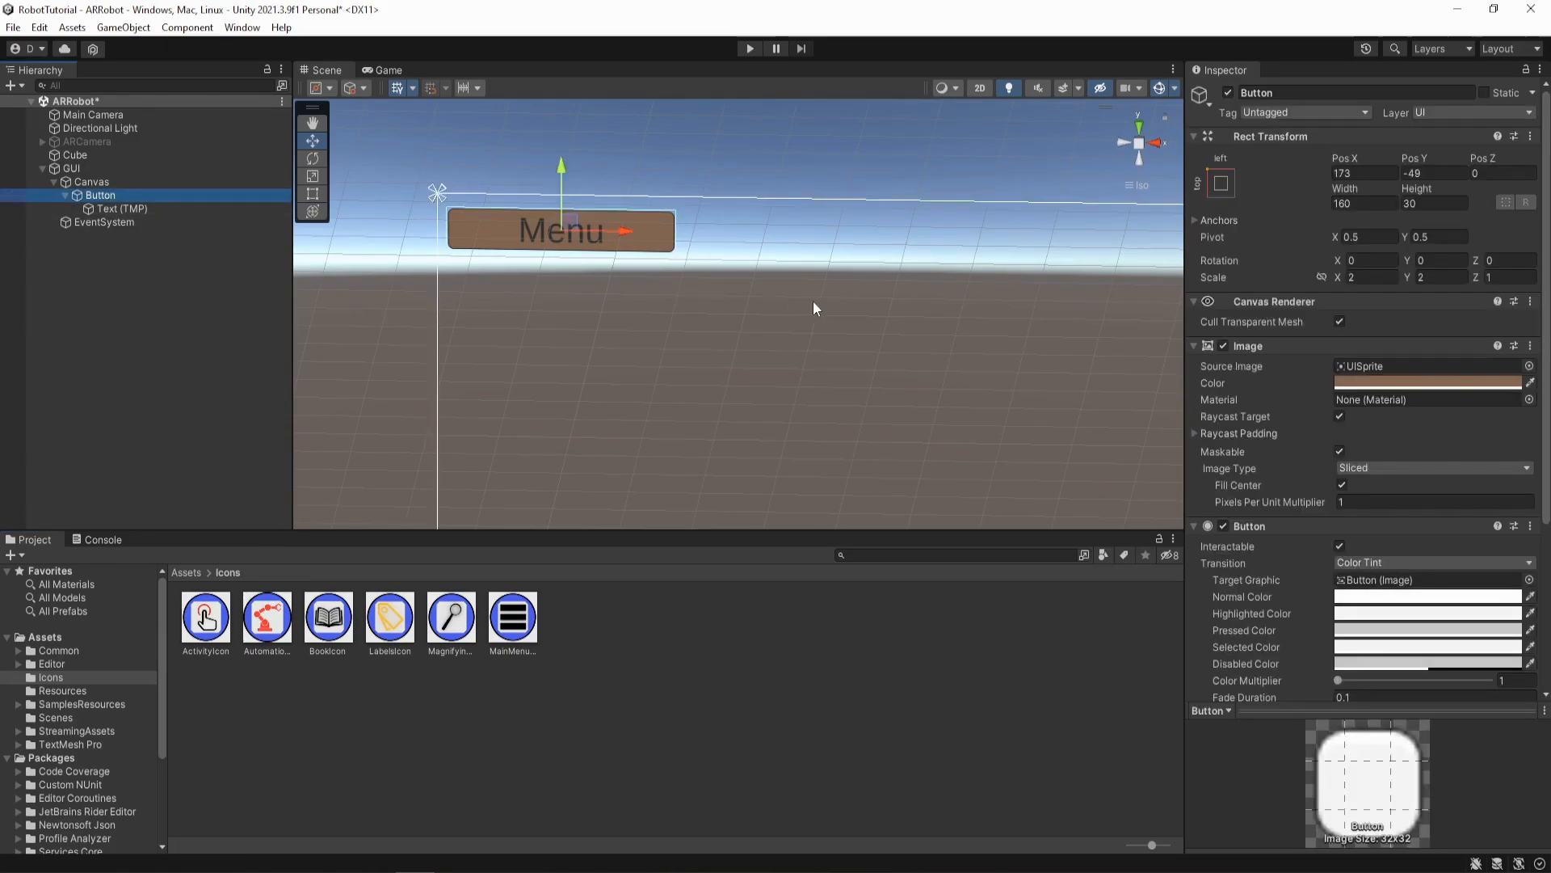
pyautogui.click(1529, 366)
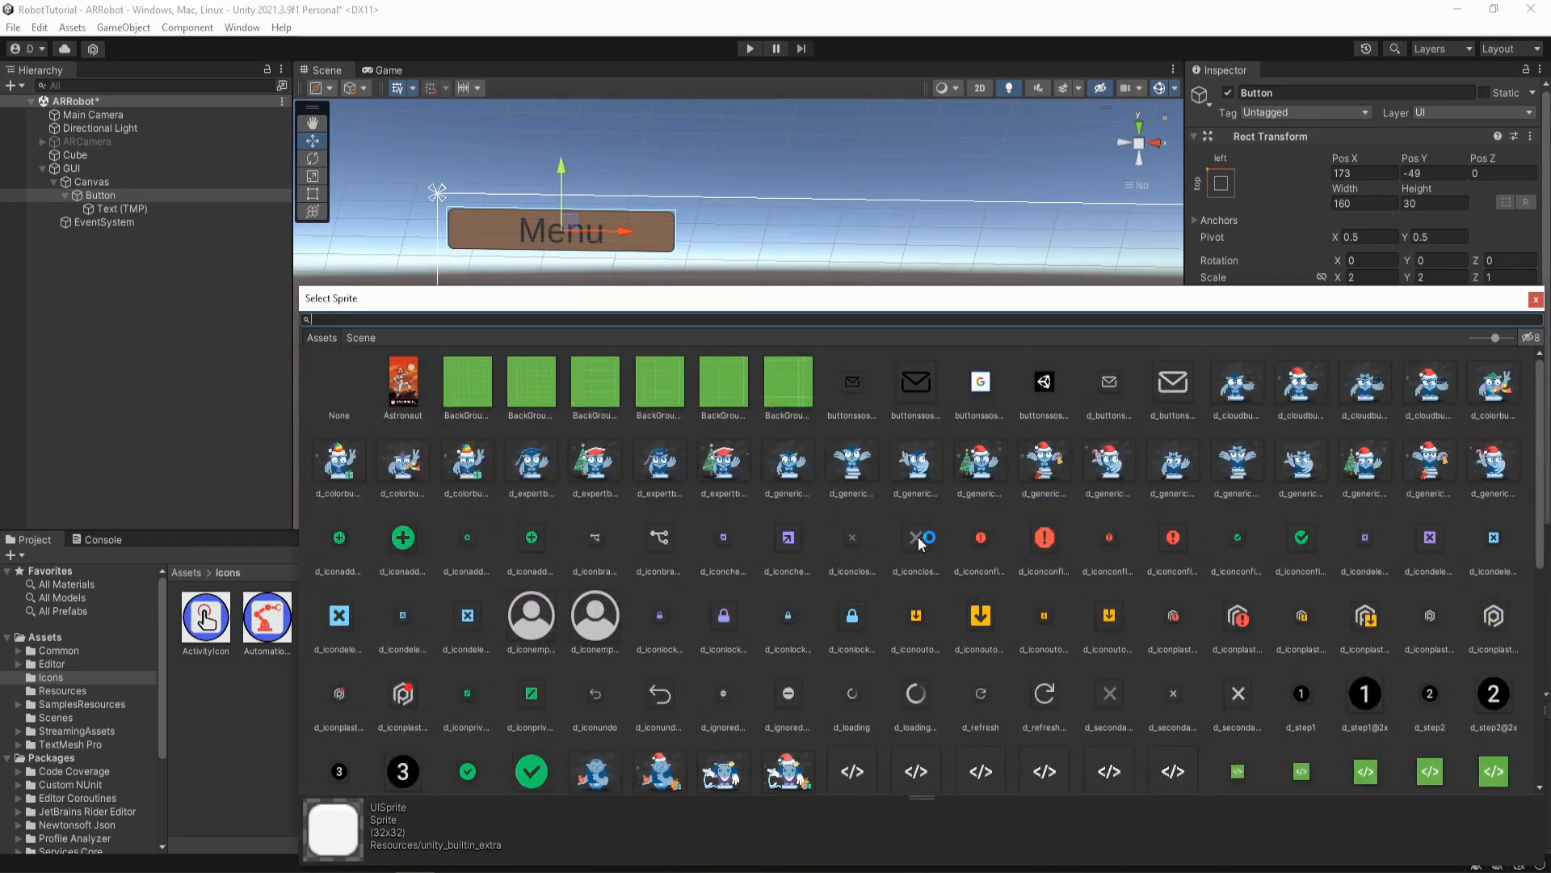
pyautogui.scroll(-10, 920, 544)
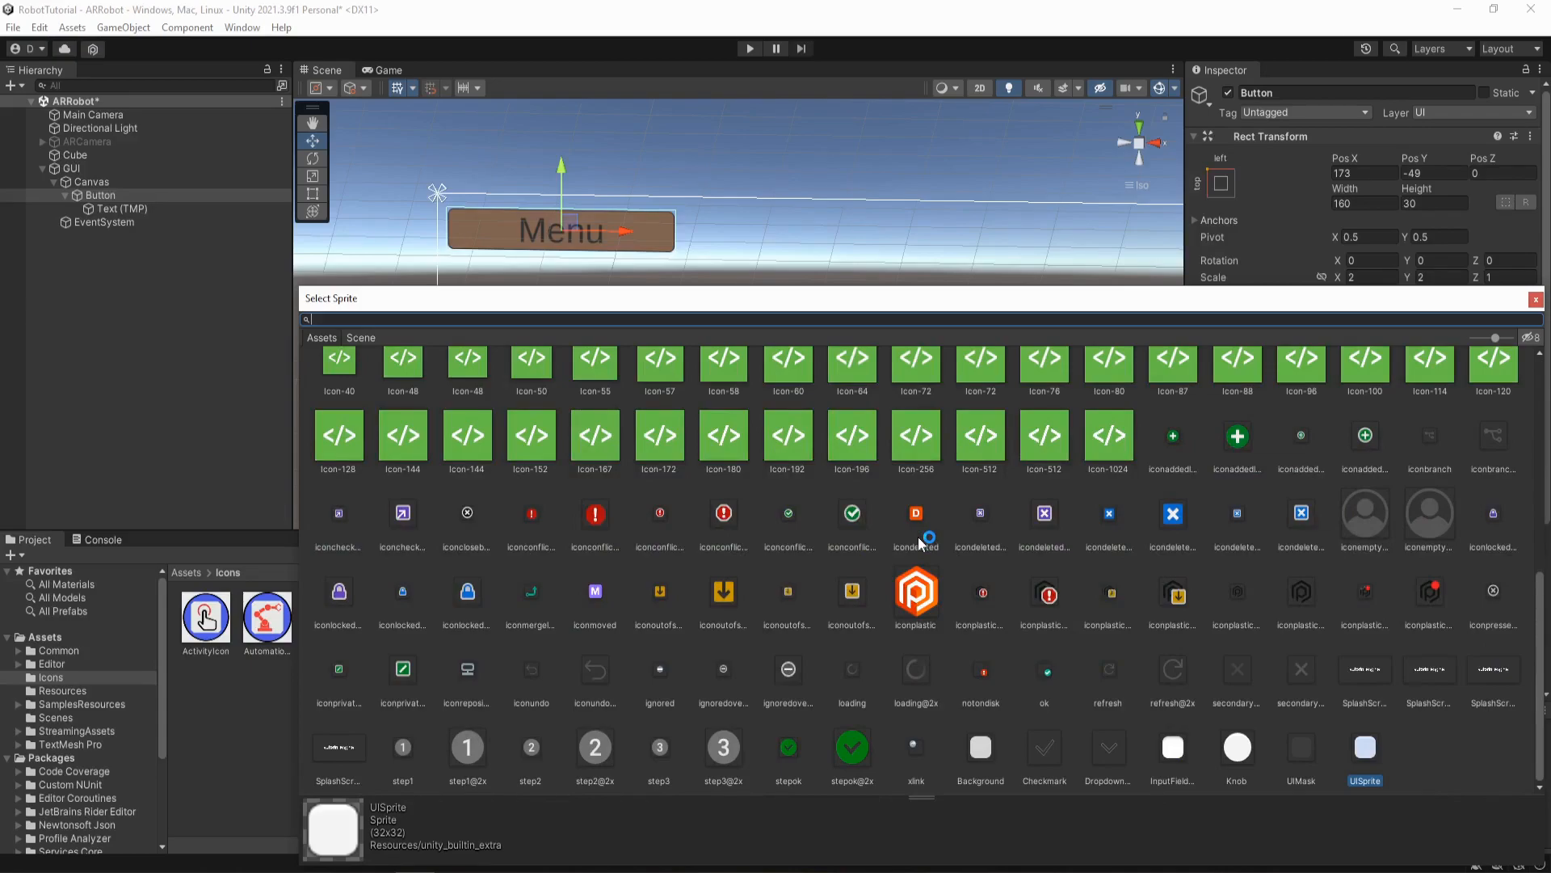
pyautogui.click(1536, 299)
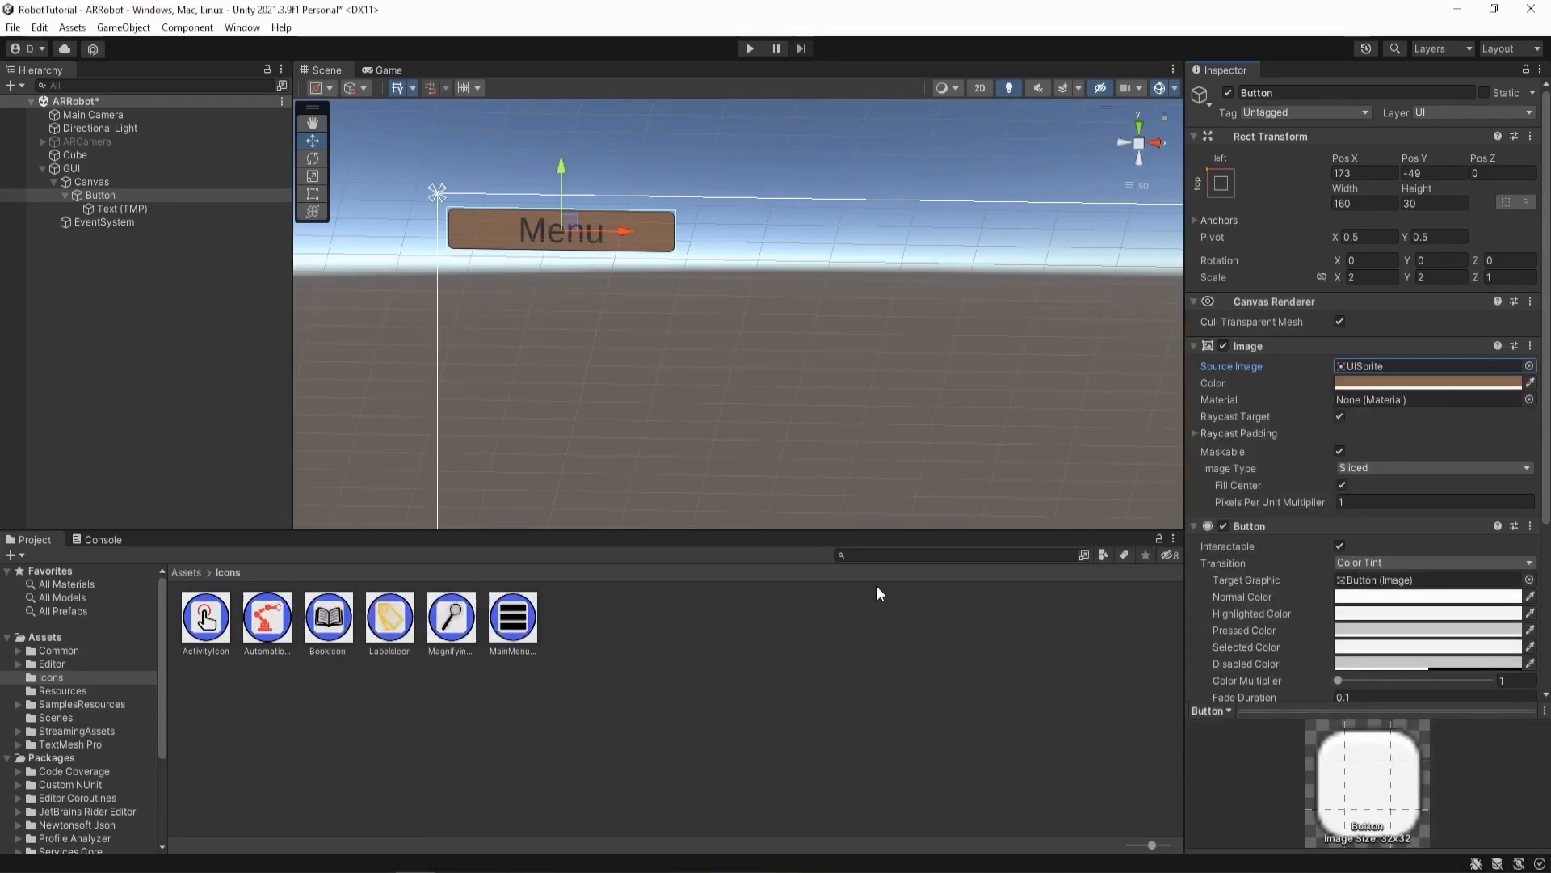
# - Set MainMenuIcon's Texture Type to Sprite (2D and UI) and apply the import settings, with the canvas Button selected
pyautogui.click(515, 622)
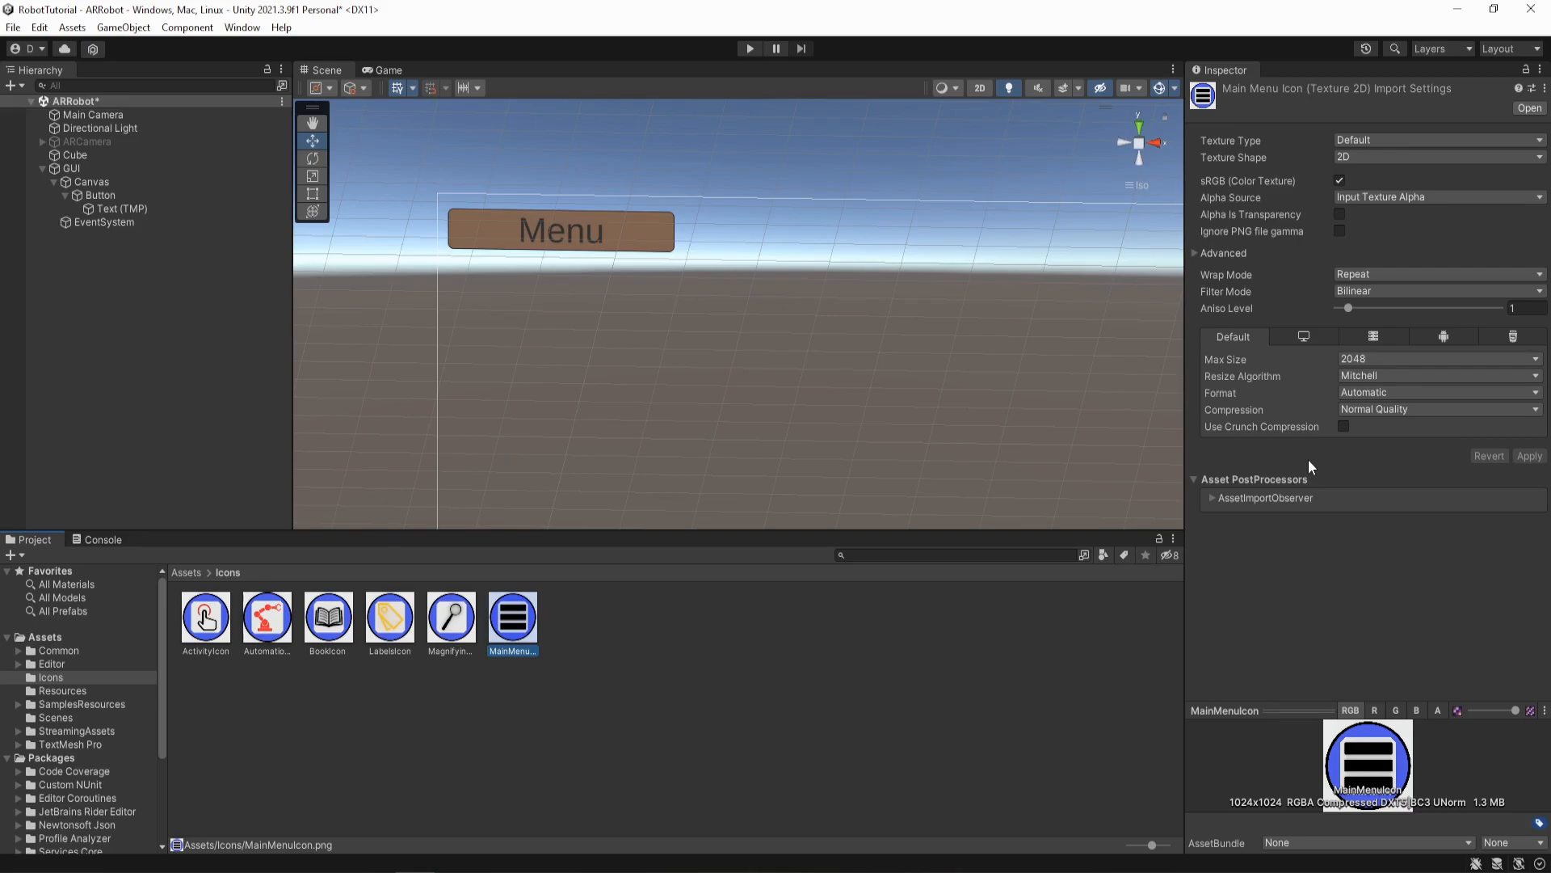
pyautogui.click(1384, 139)
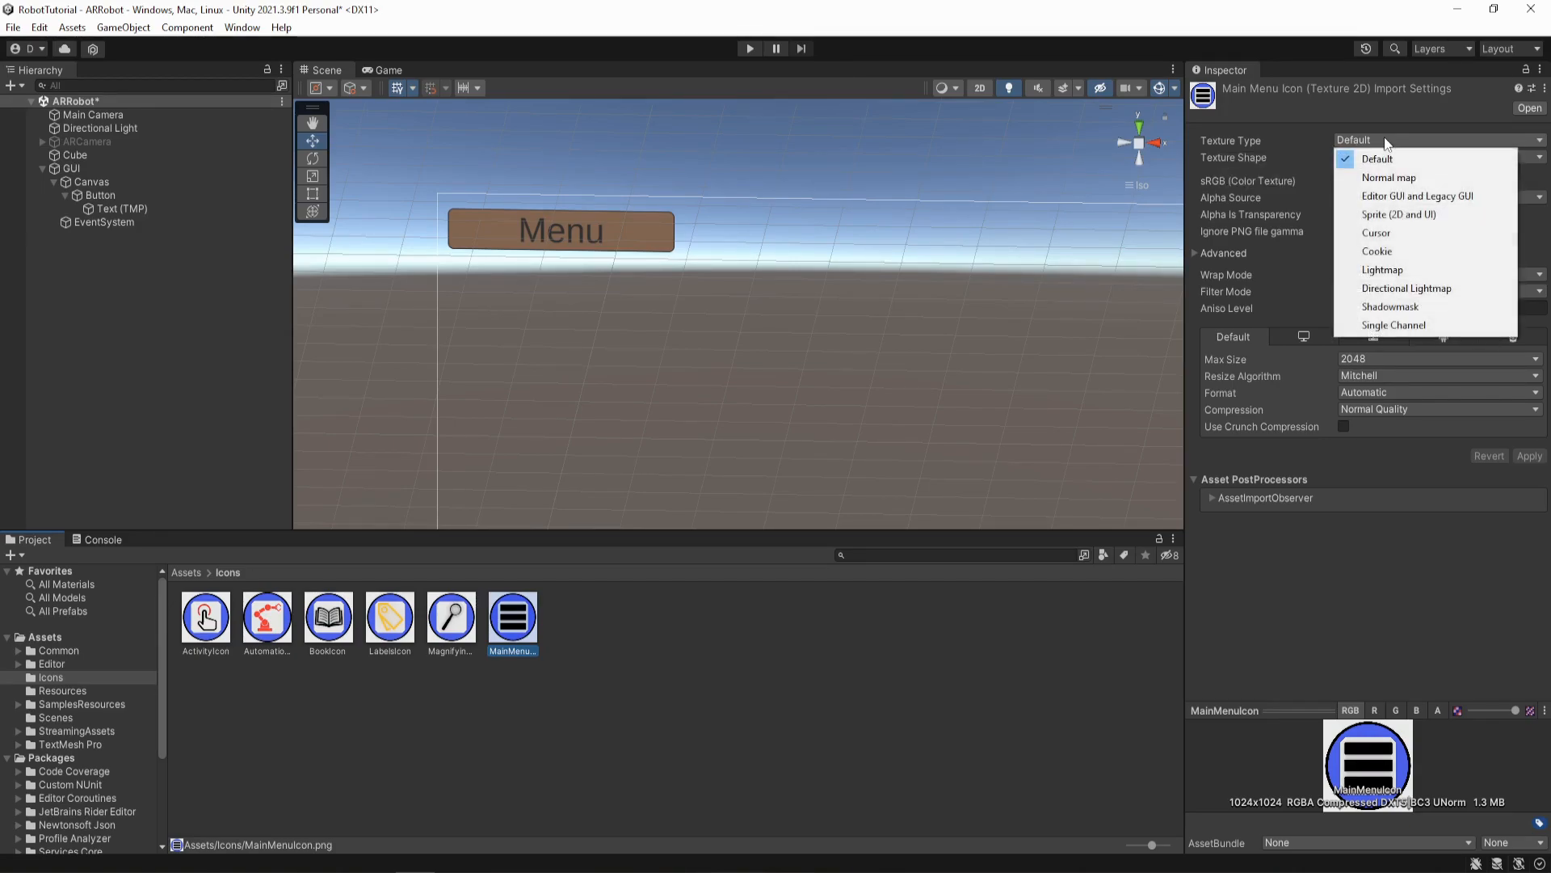
pyautogui.click(1386, 215)
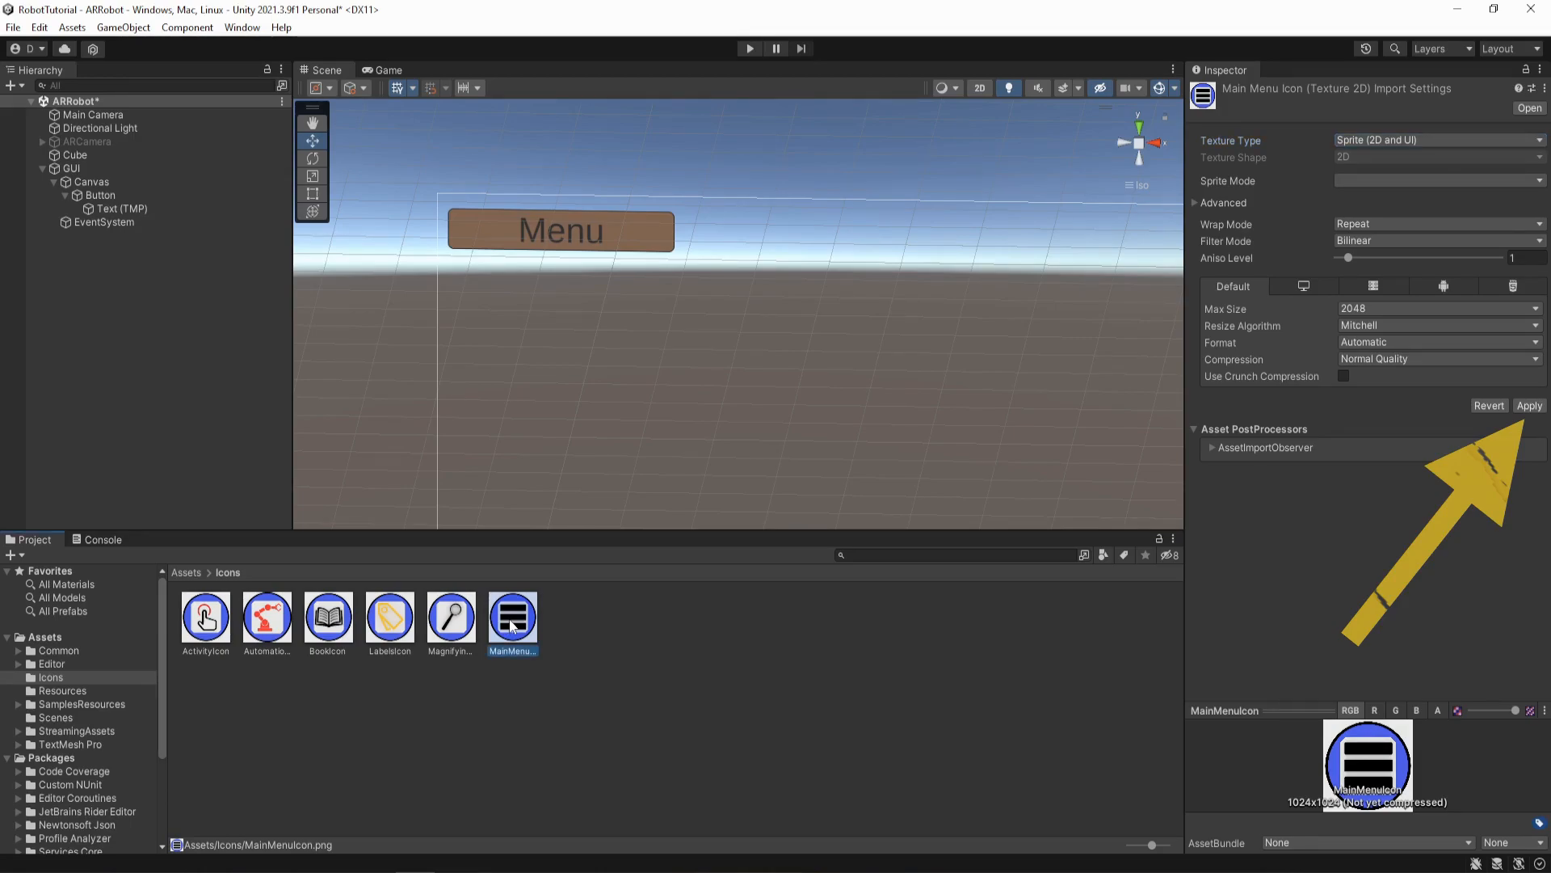
pyautogui.click(100, 196)
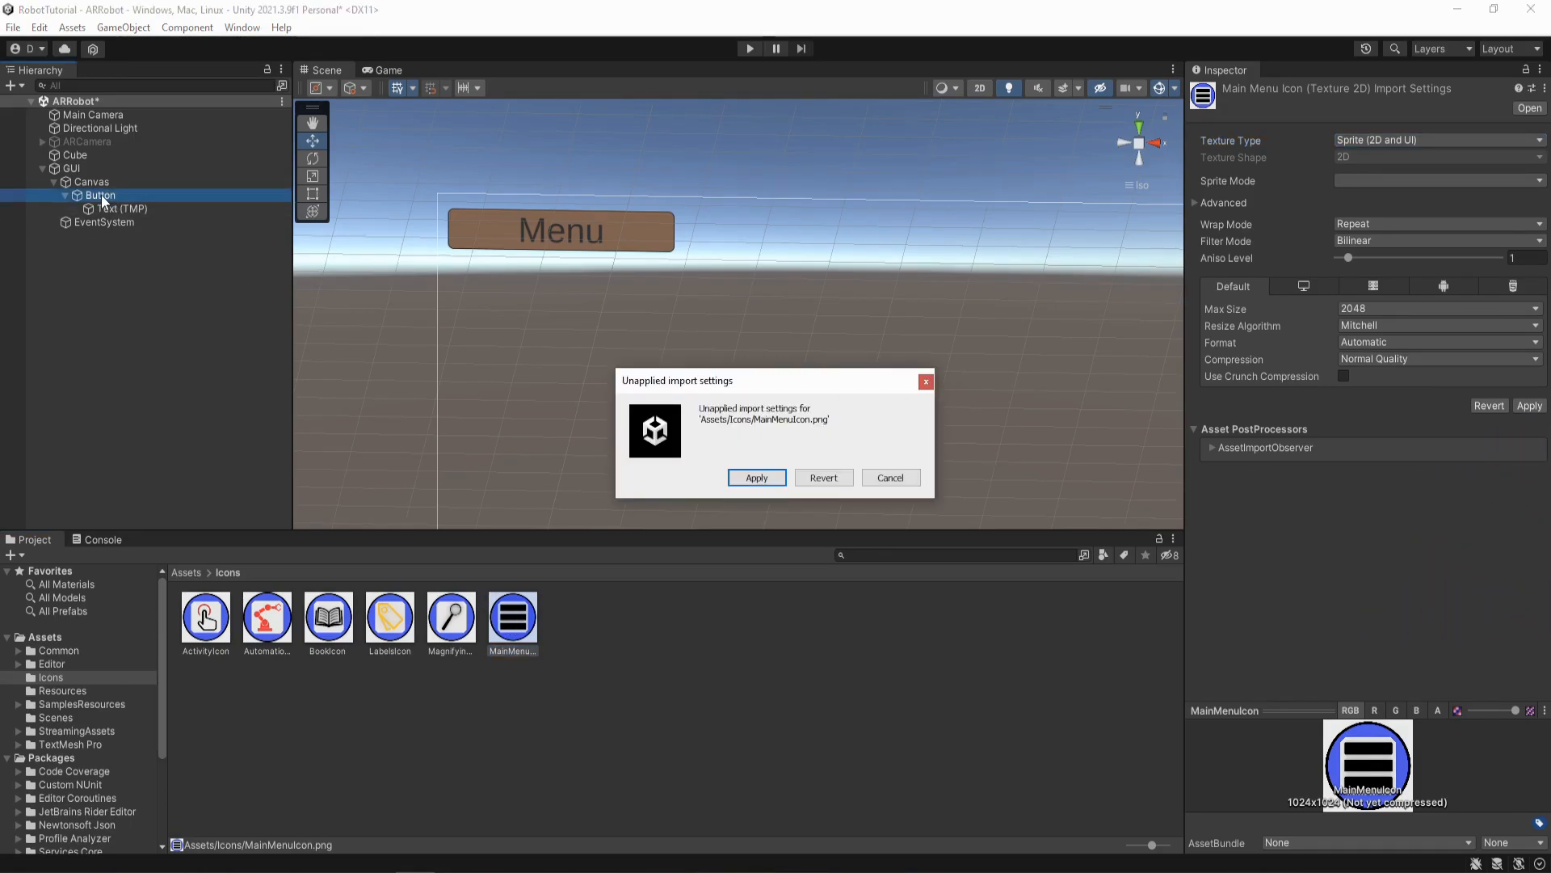
pyautogui.click(752, 477)
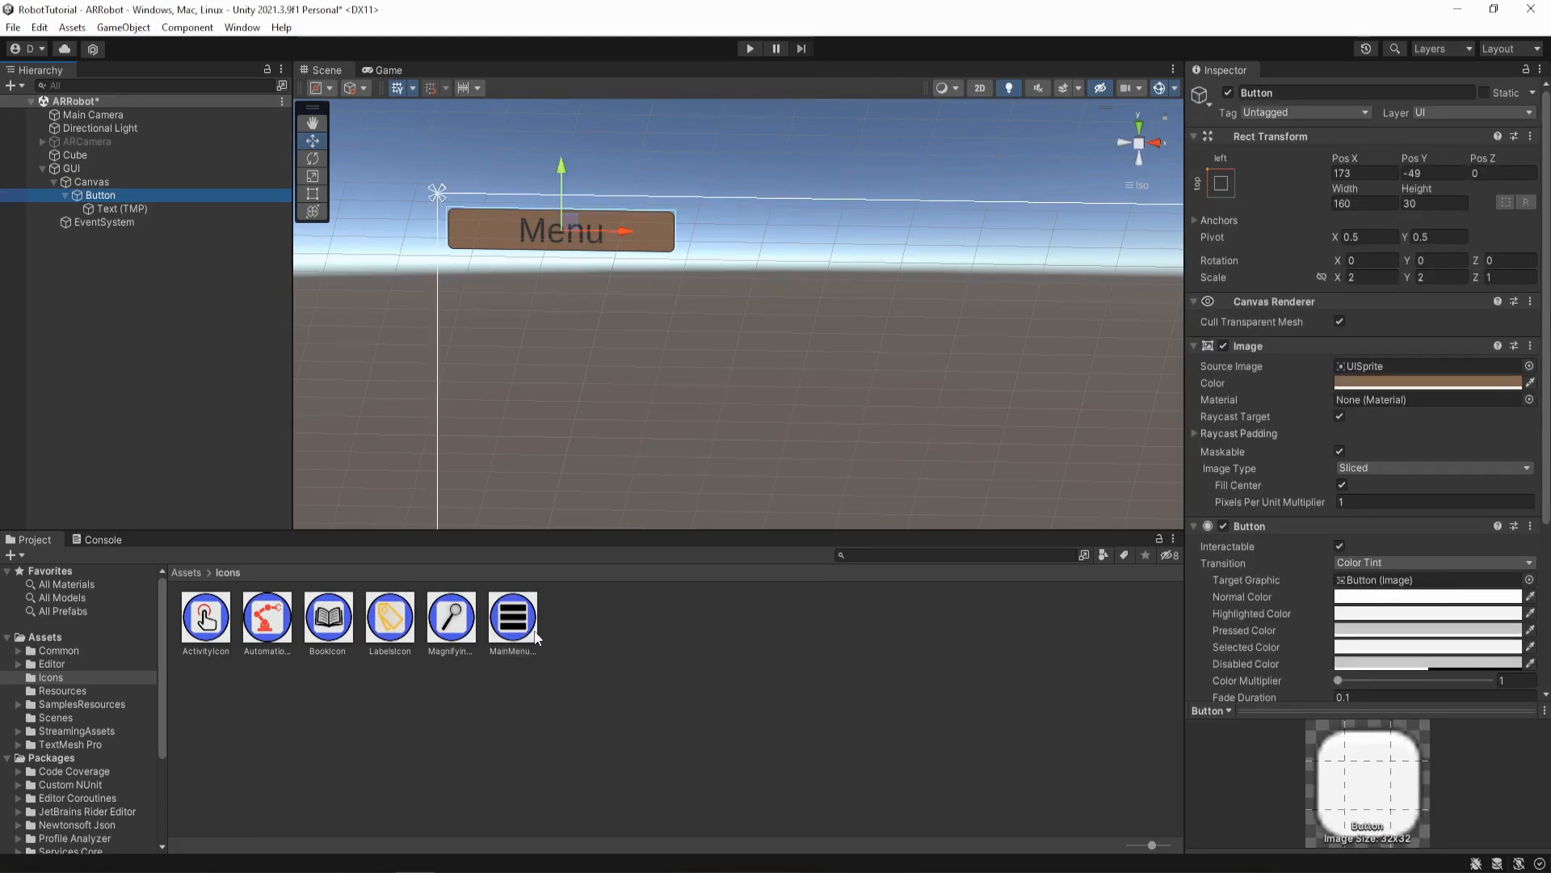
# - Assign the MainMenuIcon sprite as the button's Source Image and set the button's Y scale to 10
pyautogui.moveTo(512, 625); pyautogui.dragTo(1342, 368)
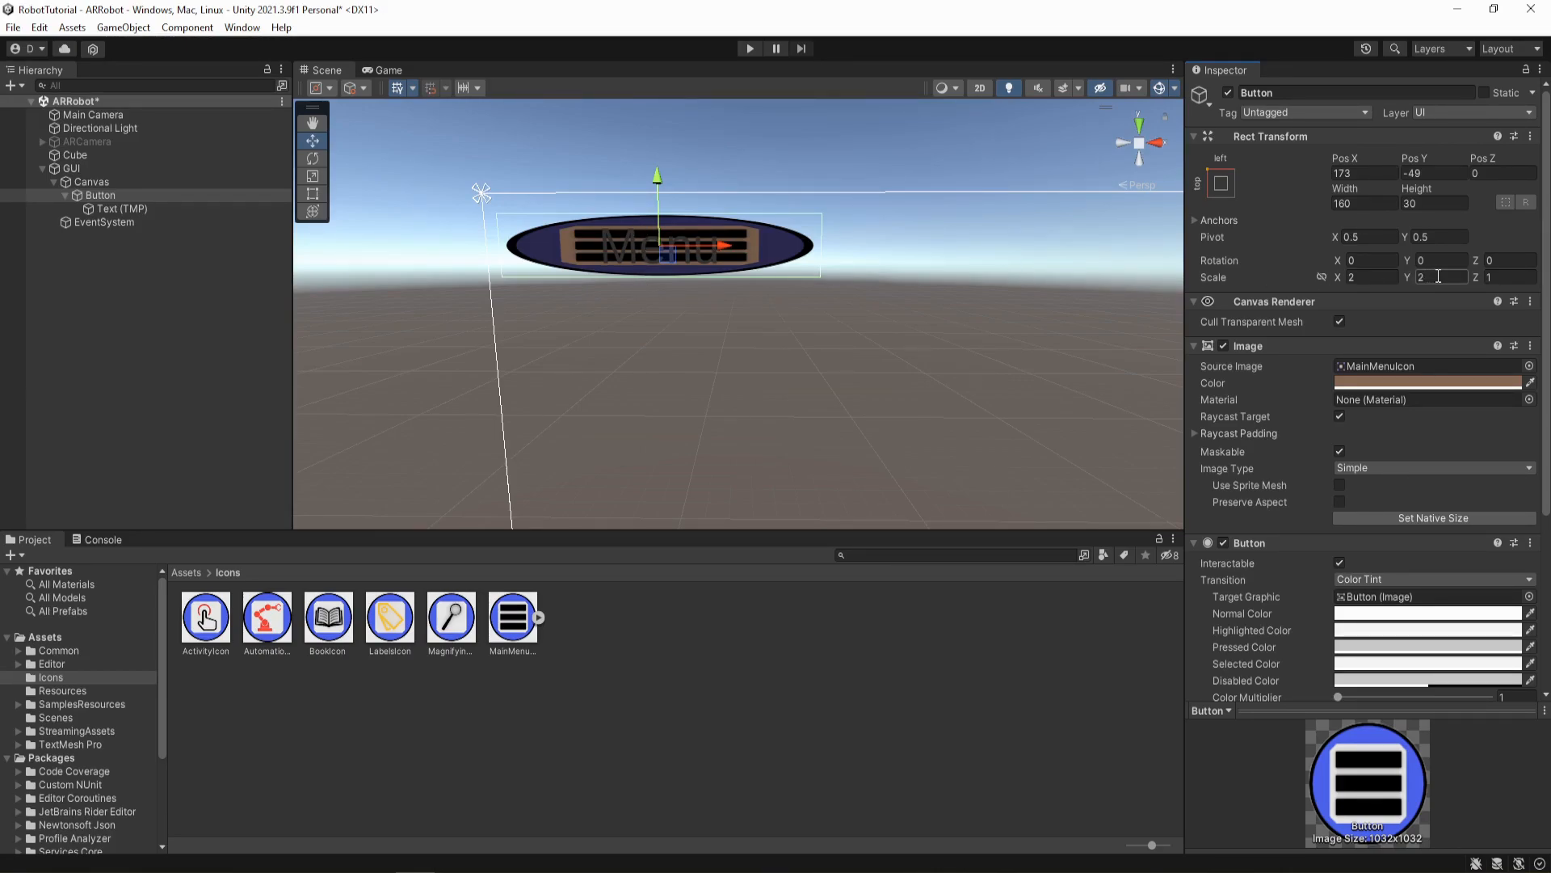
pyautogui.write('10')
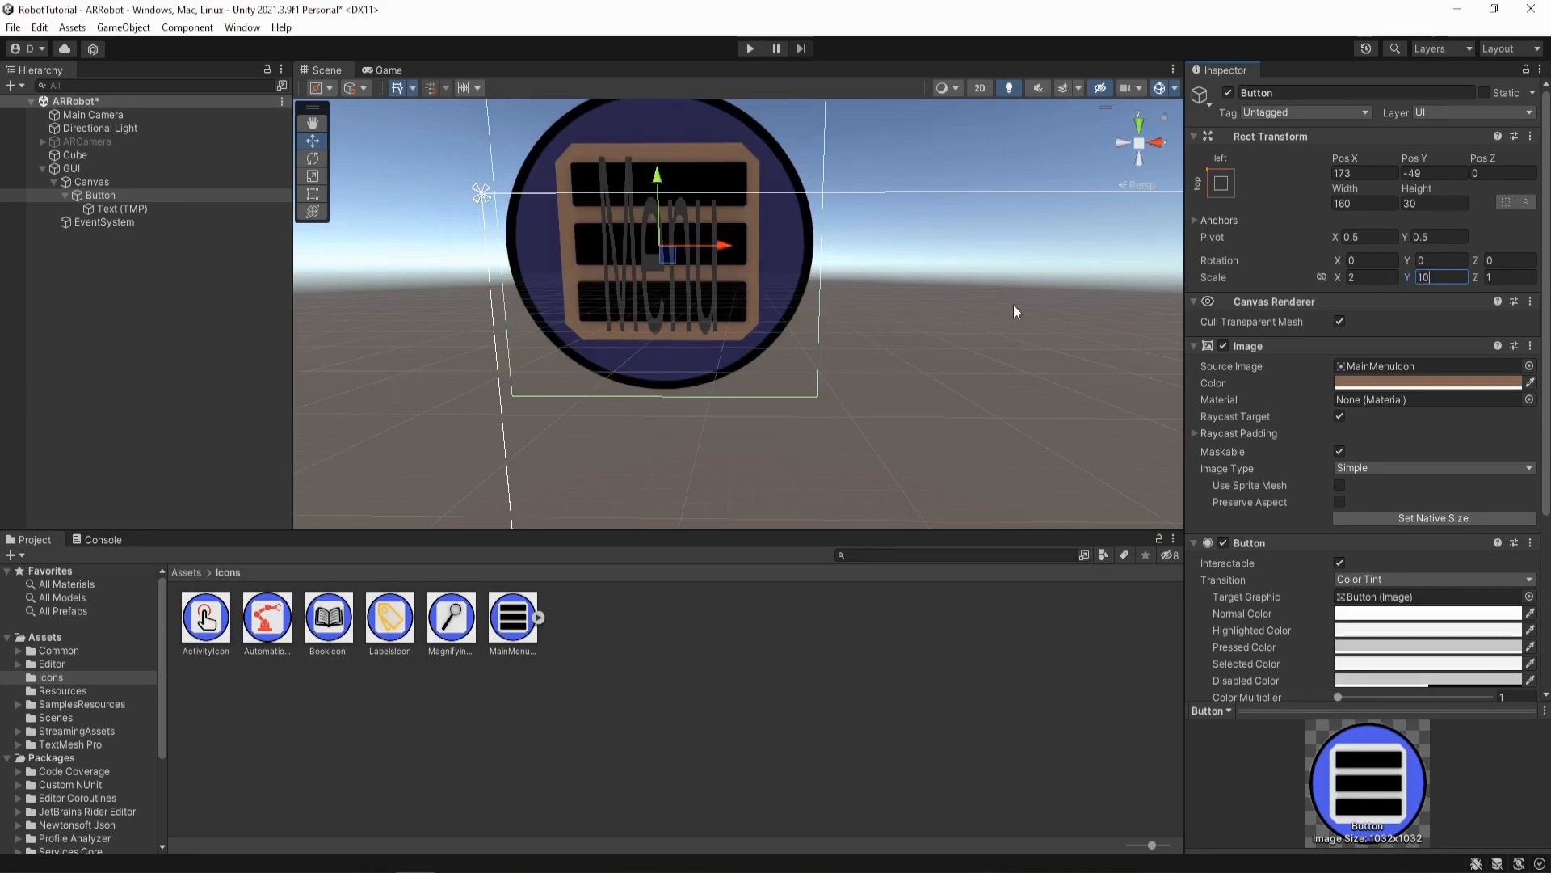
# - Move the button down inside the canvas to a Pos Y of about -160
pyautogui.moveTo(653, 181); pyautogui.dragTo(656, 296)
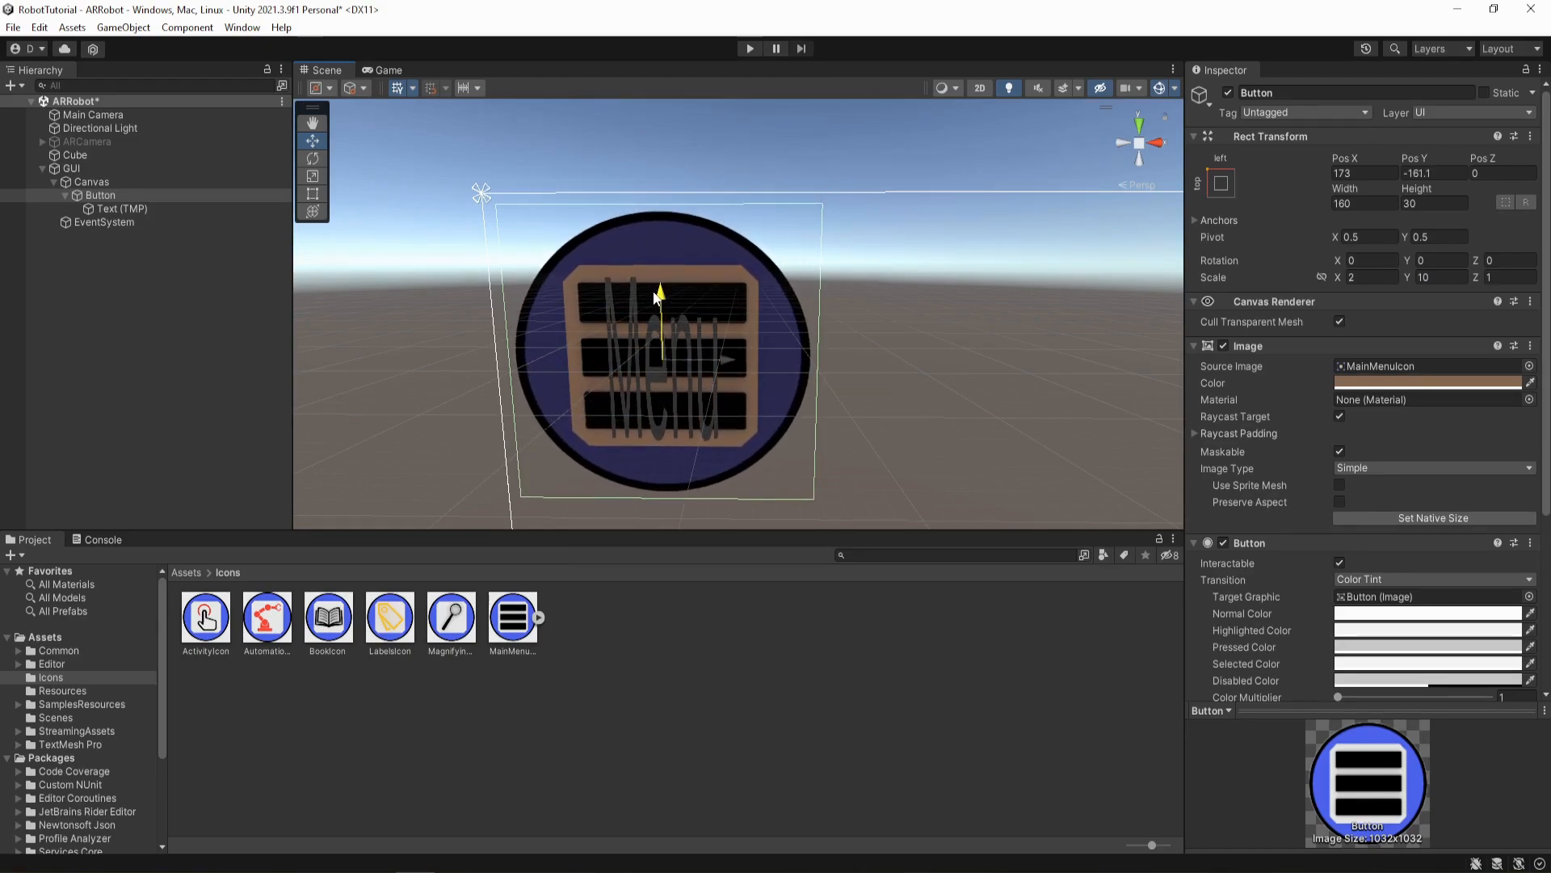
pyautogui.scroll(-5, 686, 317)
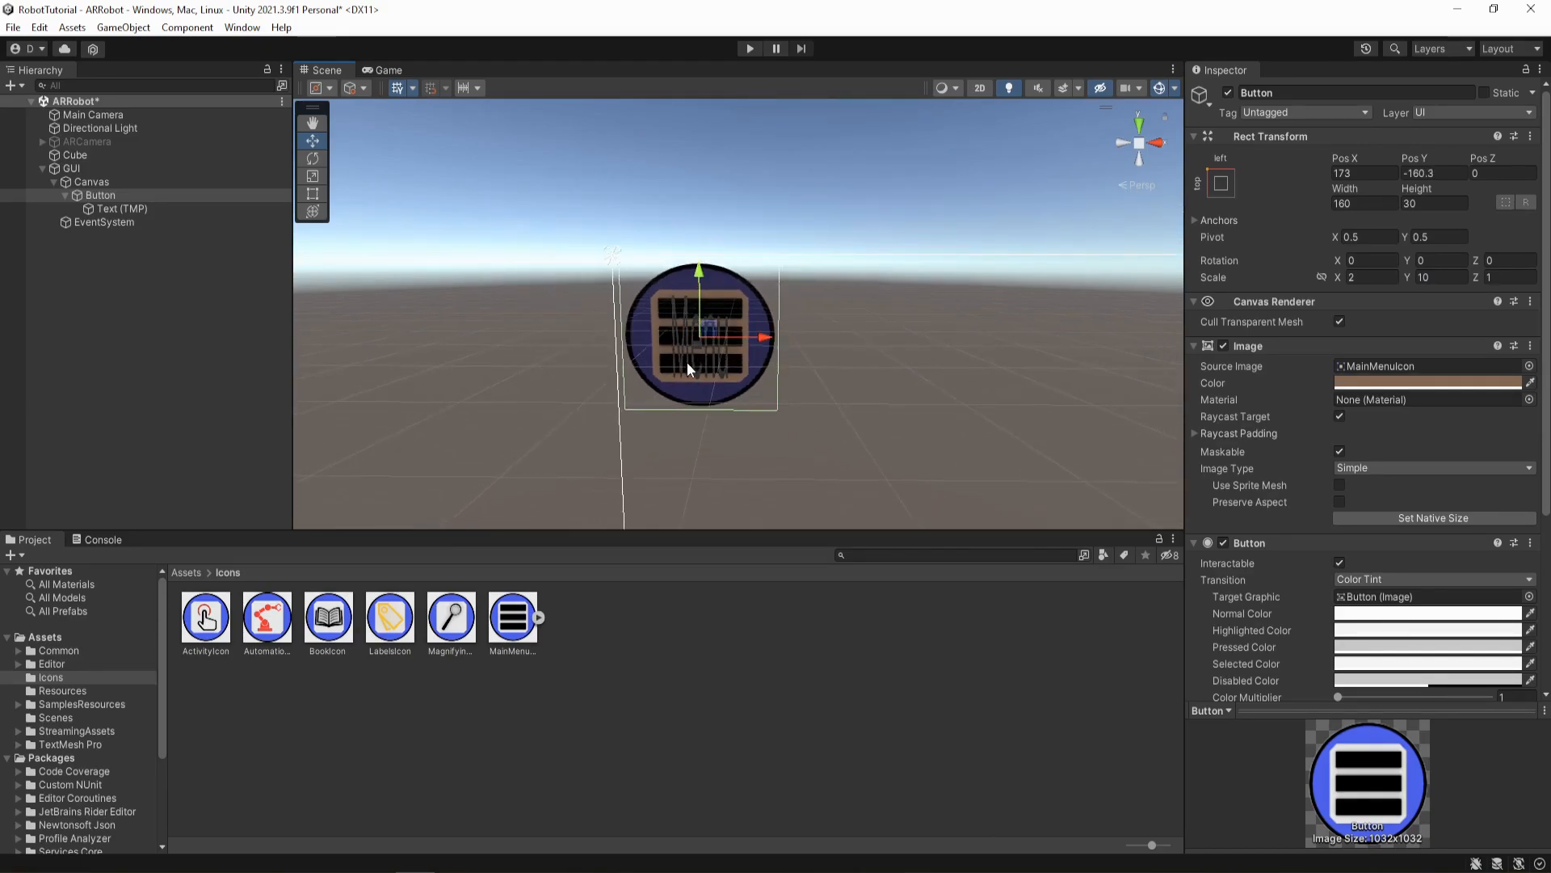
pyautogui.scroll(5, 682, 365)
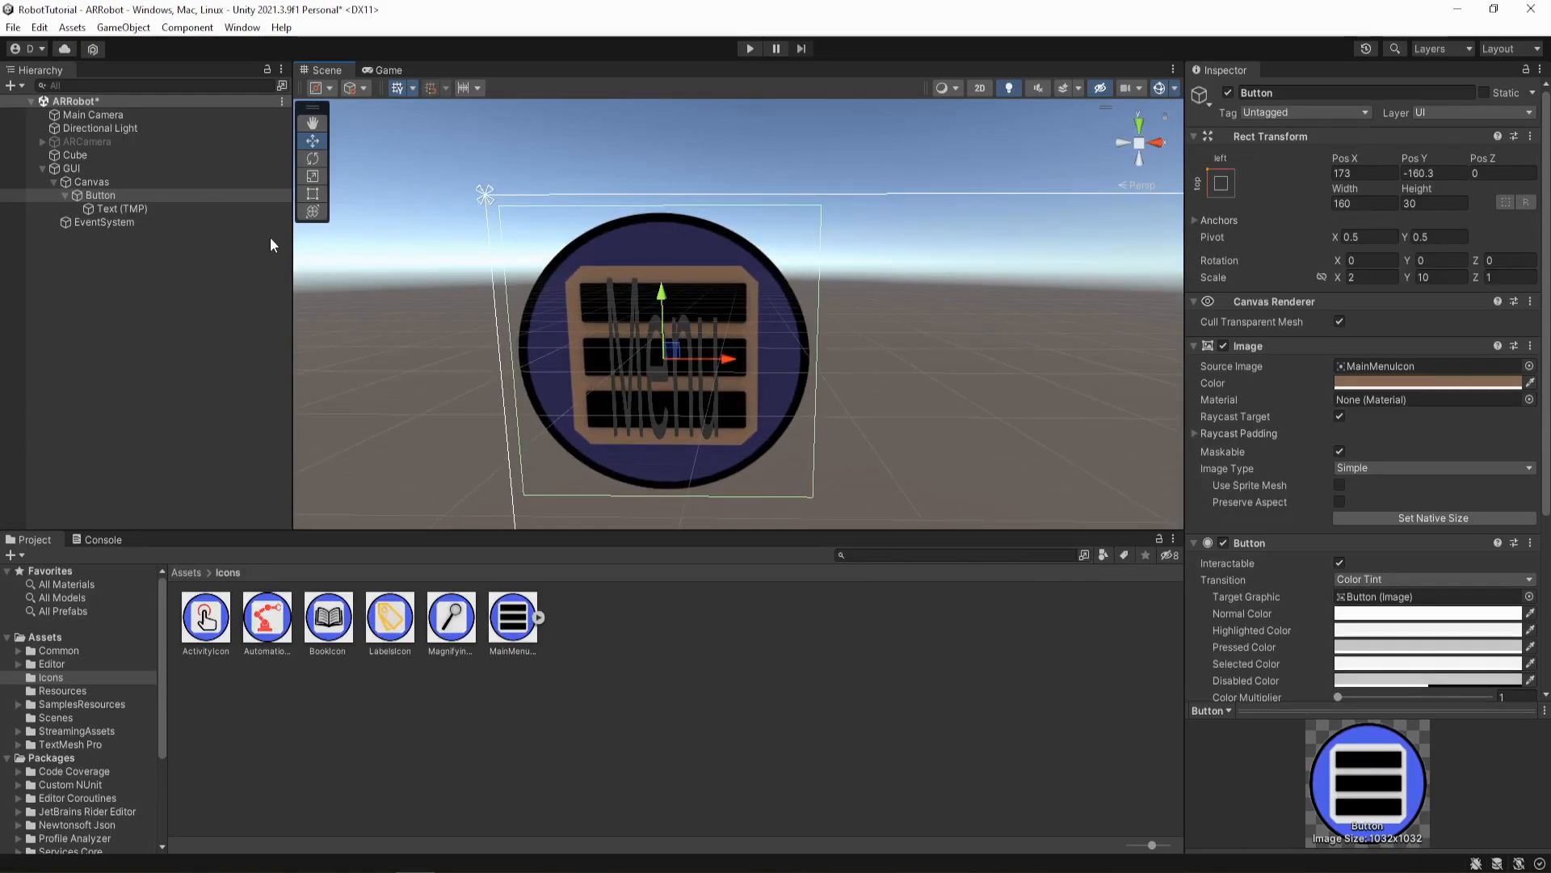
pyautogui.click(125, 210)
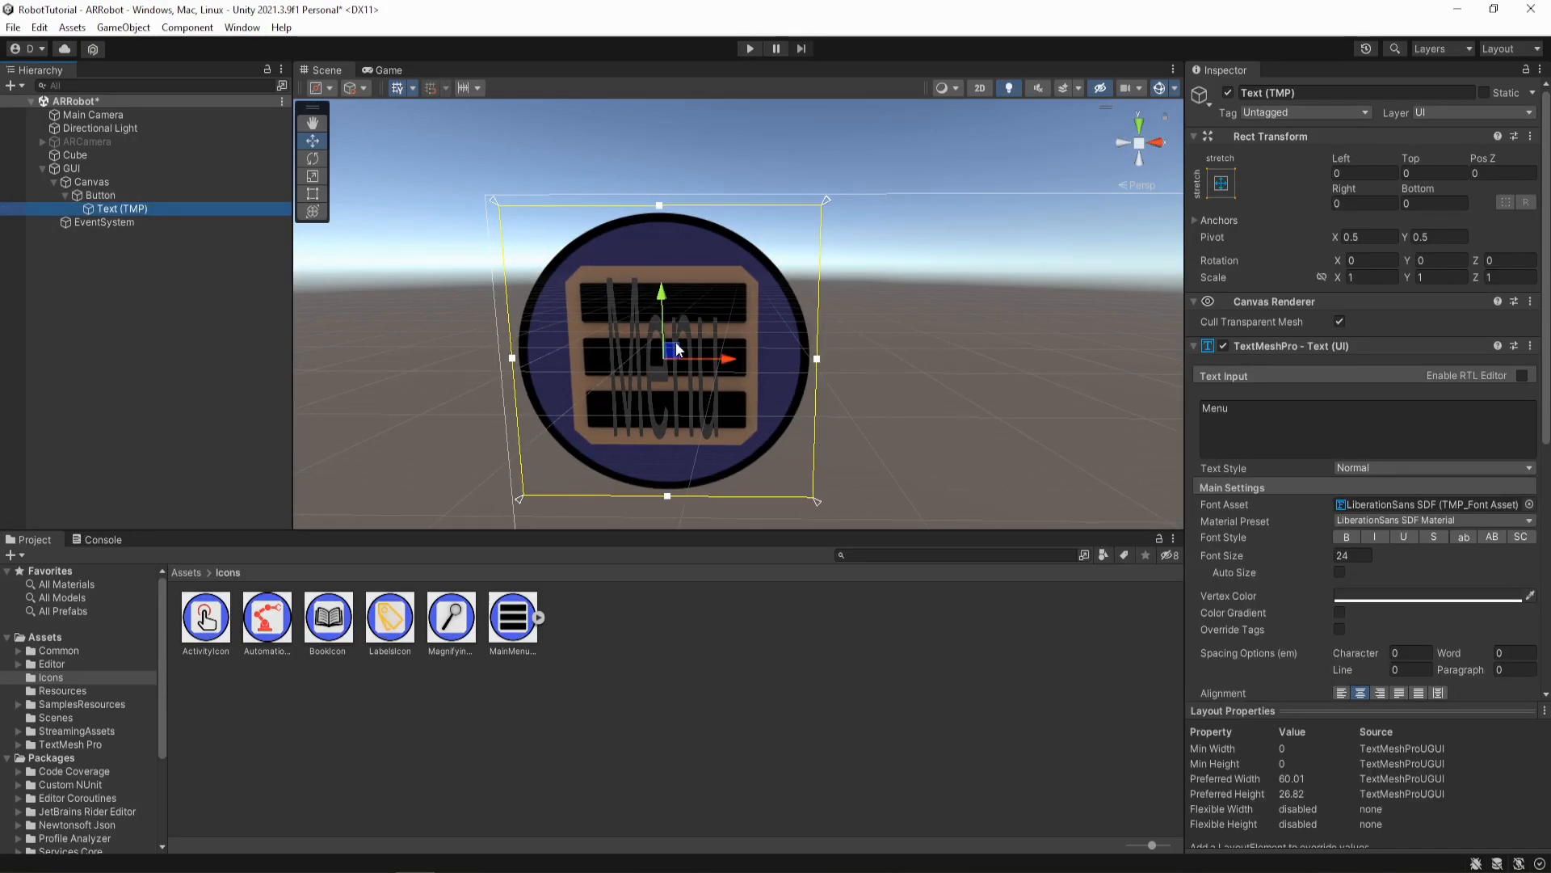
pyautogui.click(634, 315)
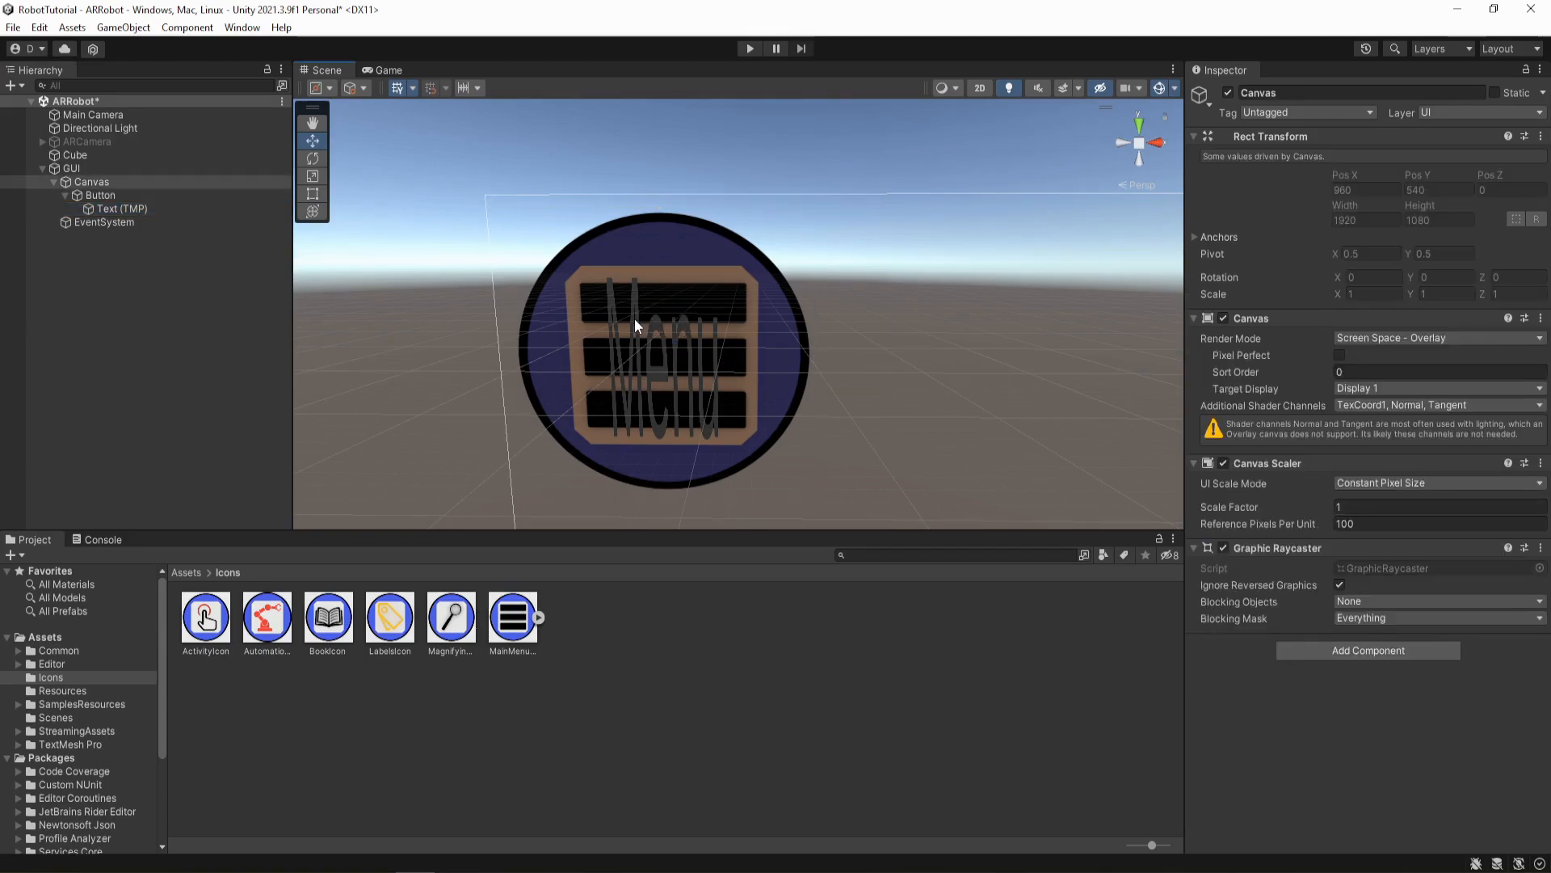
pyautogui.click(639, 321)
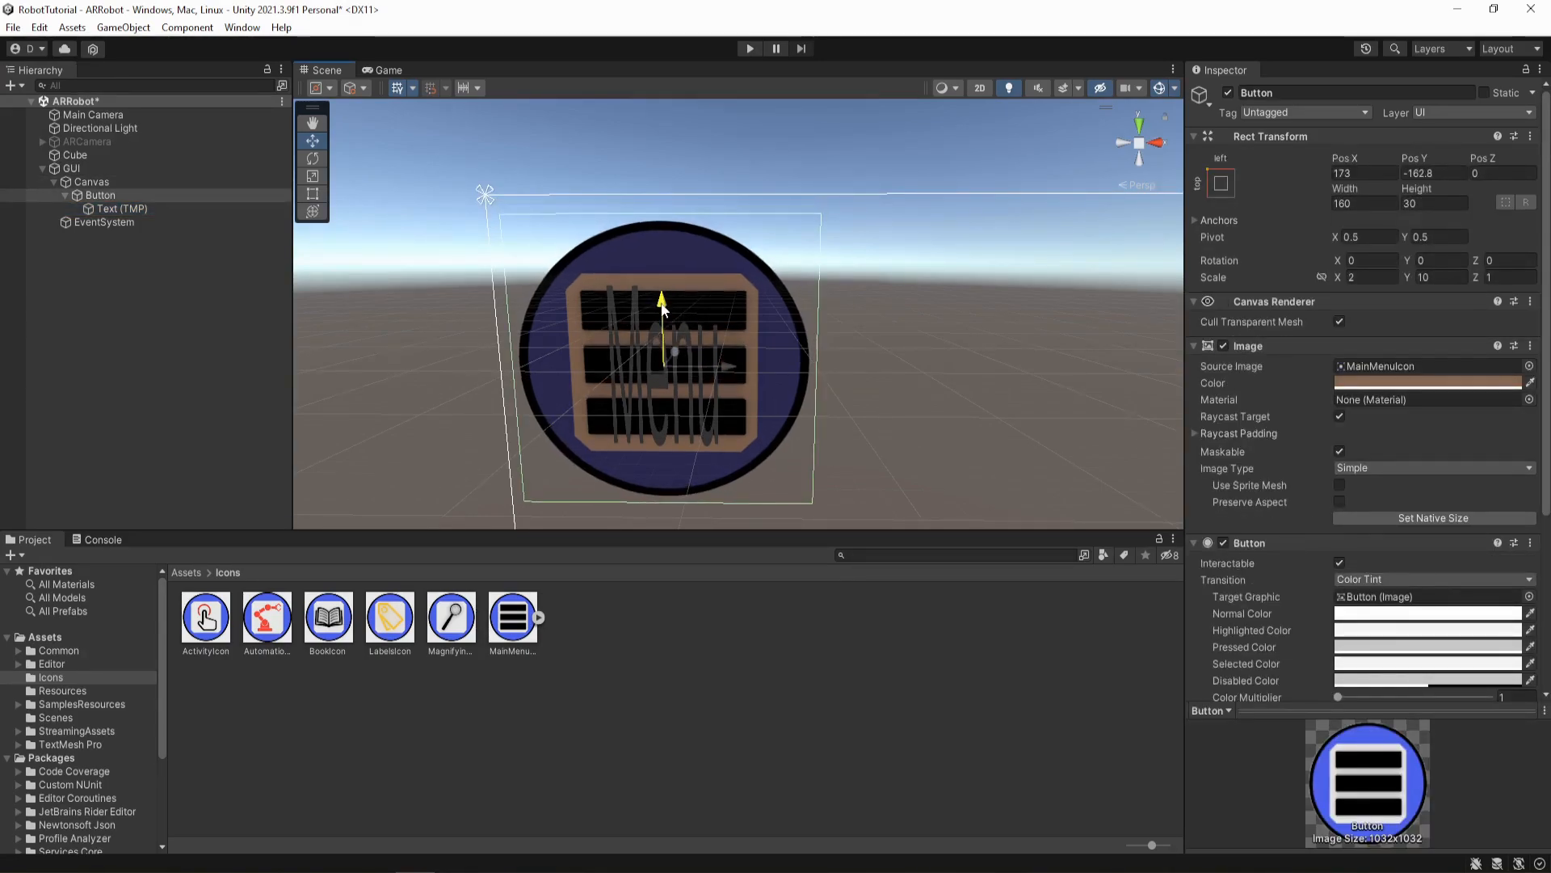
# - Move the button's Menu text straight down below the round icon, to a Top offset of about 23.3
pyautogui.click(129, 208)
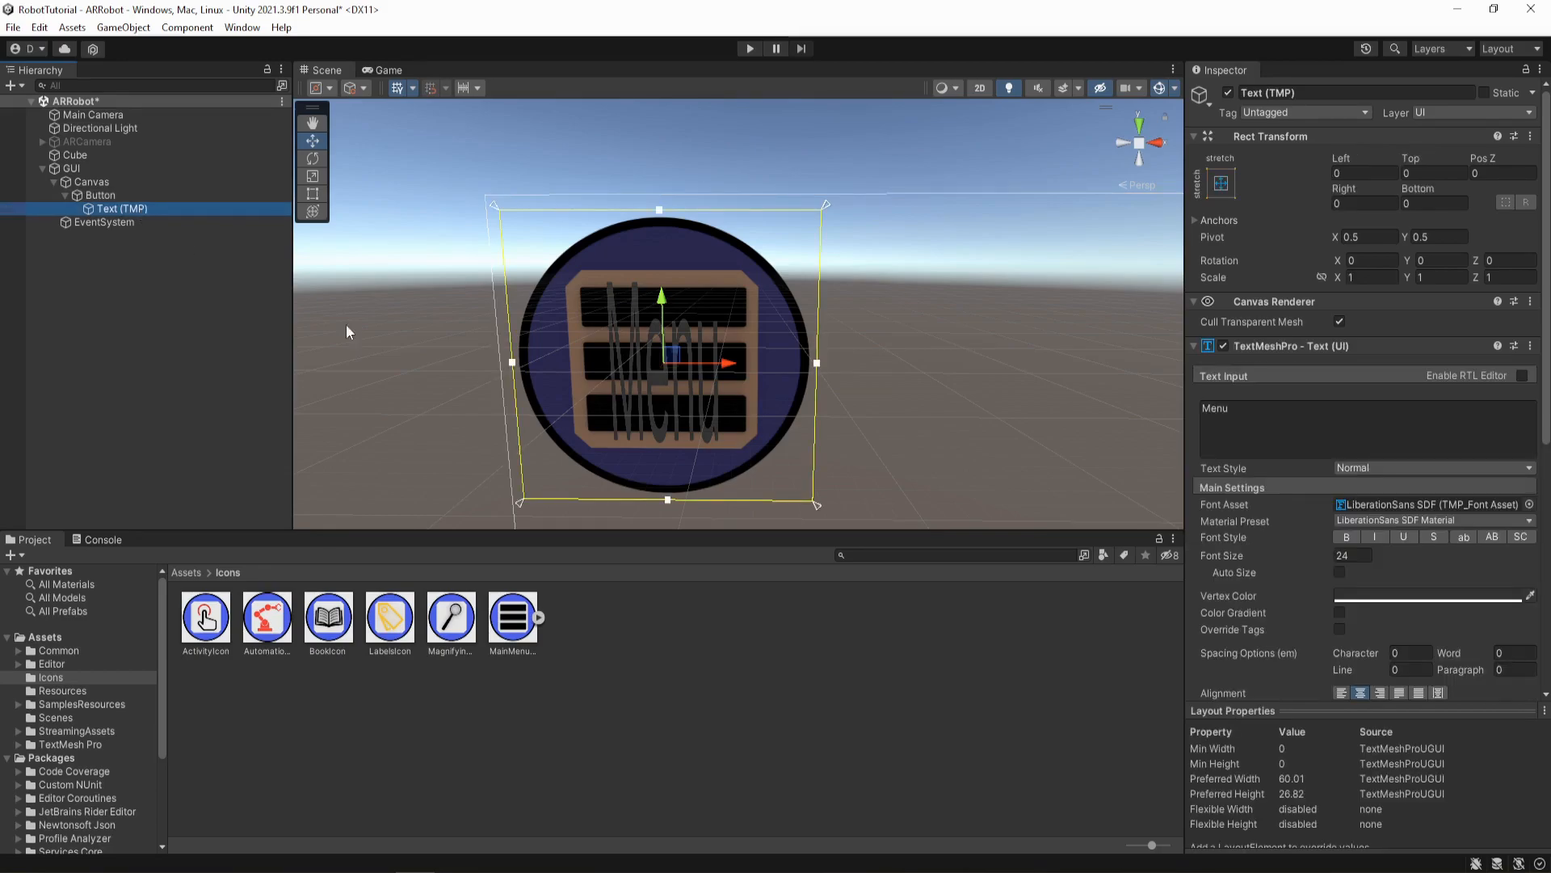
pyautogui.moveTo(661, 311); pyautogui.dragTo(669, 510)
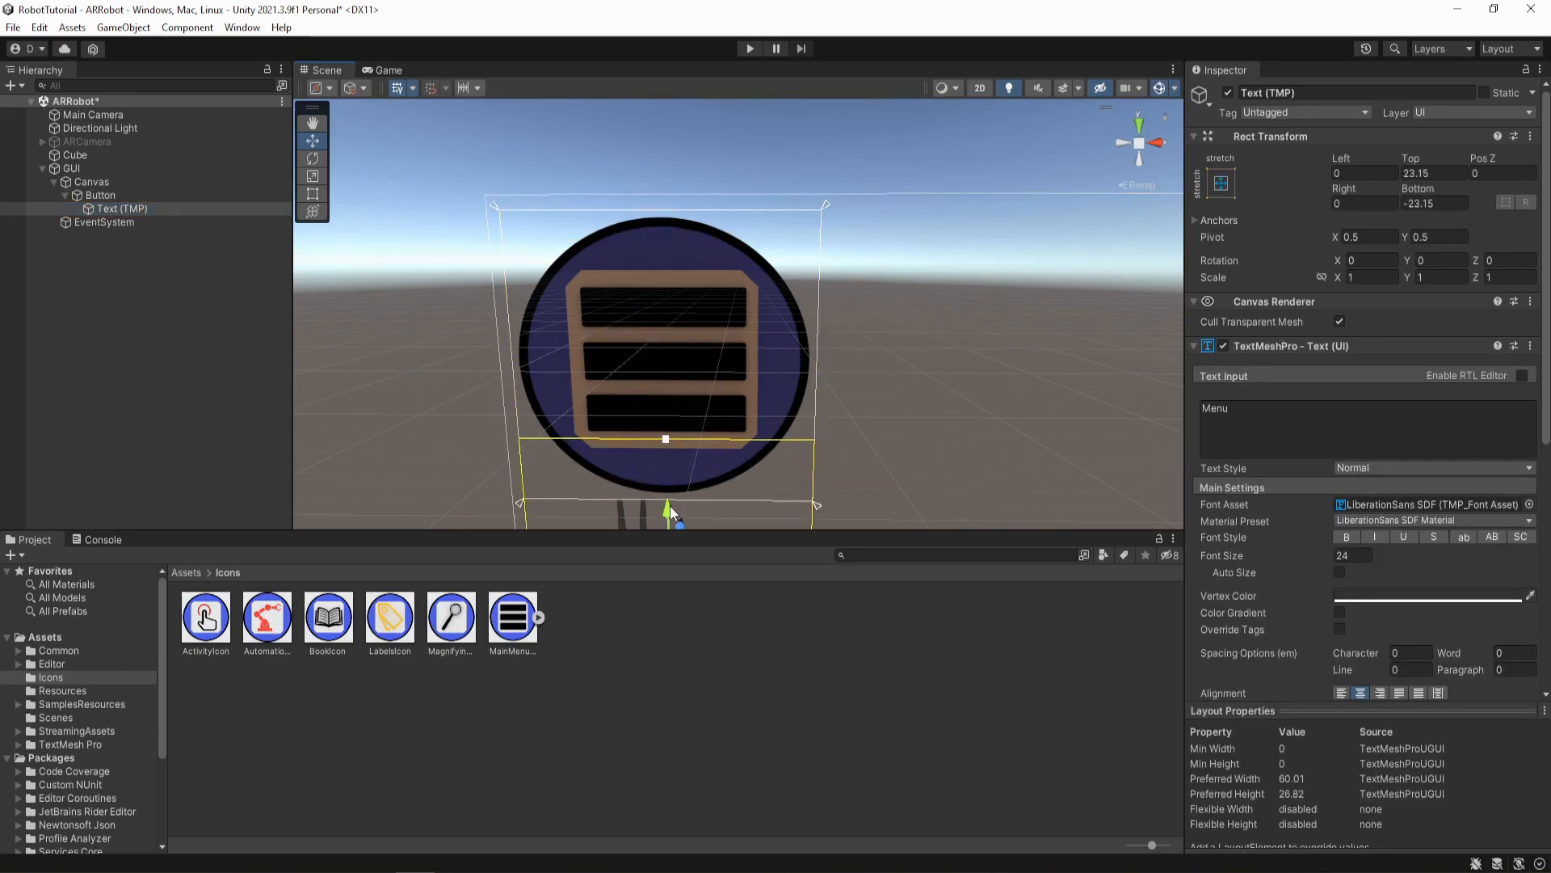
pyautogui.scroll(-3, 695, 420)
pyautogui.moveTo(701, 394); pyautogui.dragTo(620, 301, button='middle')
pyautogui.scroll(3, 621, 301)
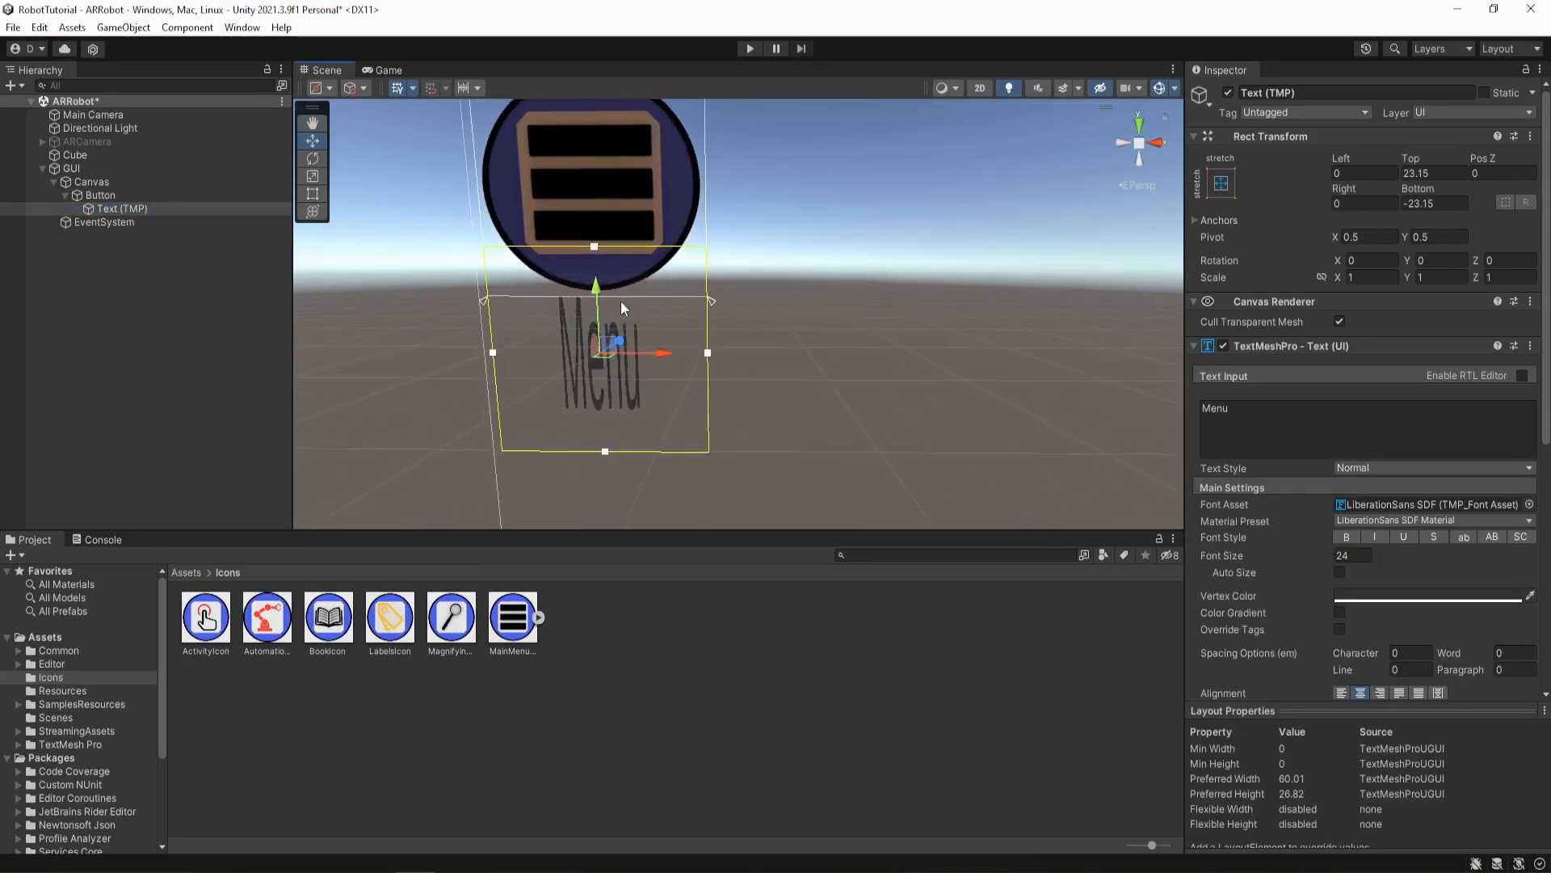
pyautogui.moveTo(583, 295); pyautogui.dragTo(582, 297)
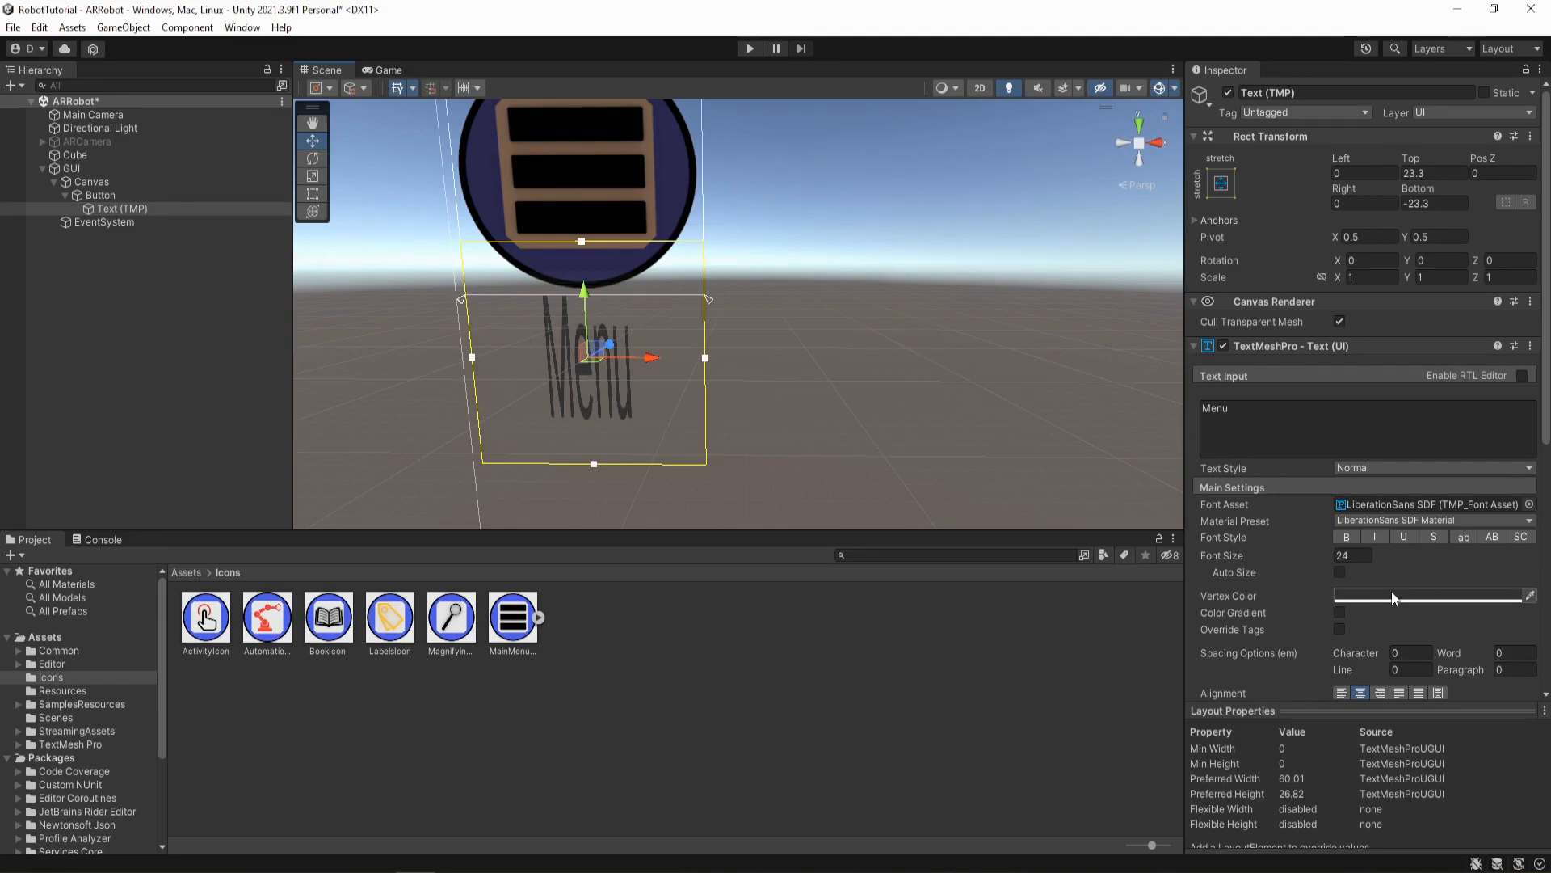
# - Set the Menu text's font size to 30 and browse the available font assets without choosing one
pyautogui.click(1359, 503)
pyautogui.click(1529, 504)
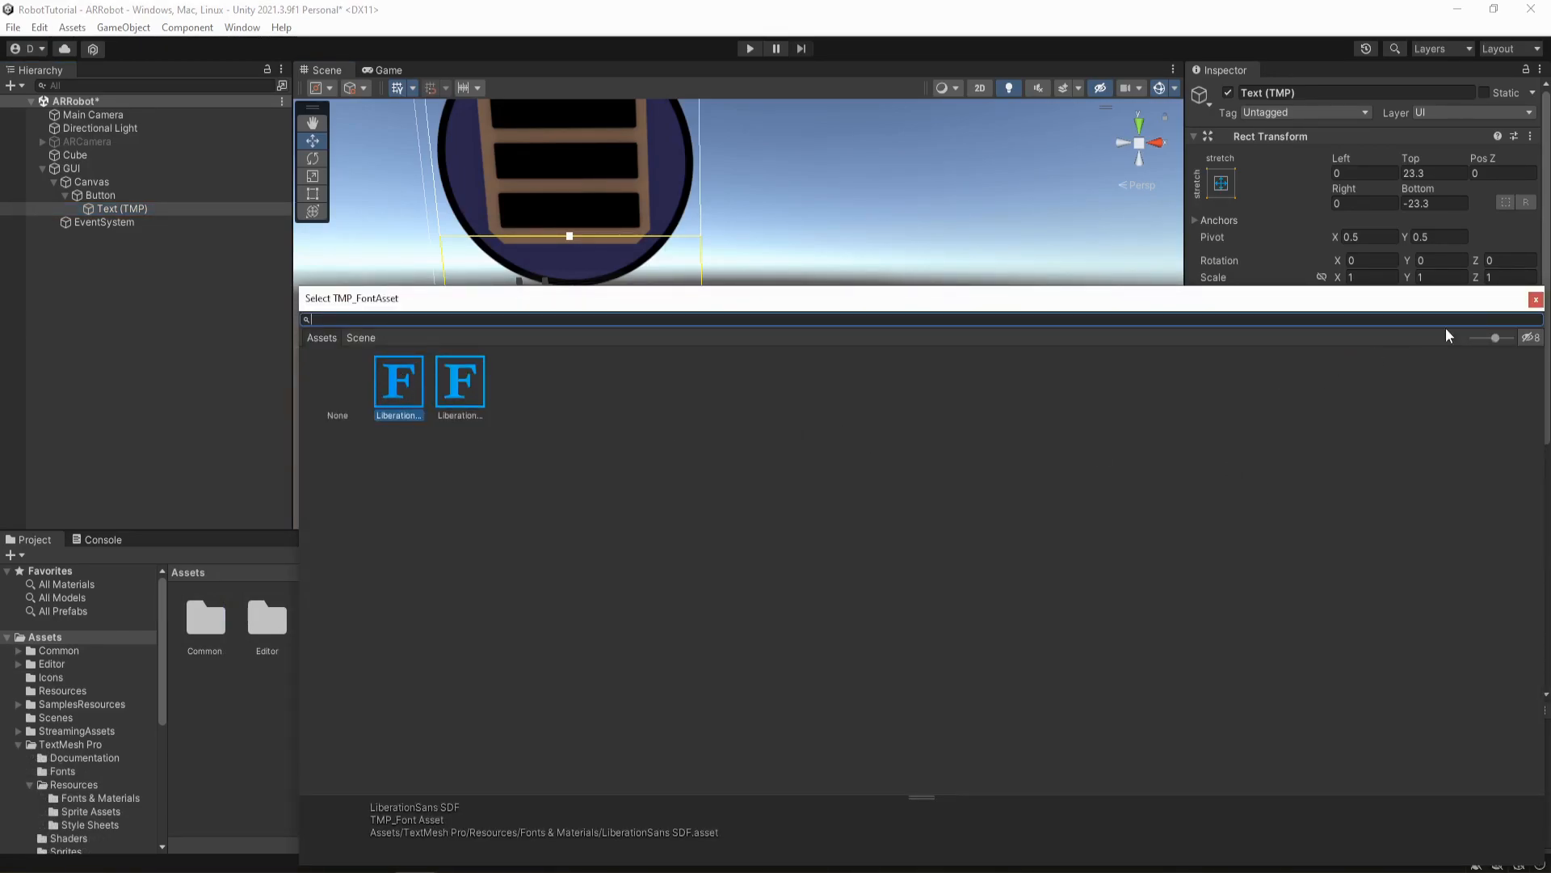
pyautogui.click(1536, 300)
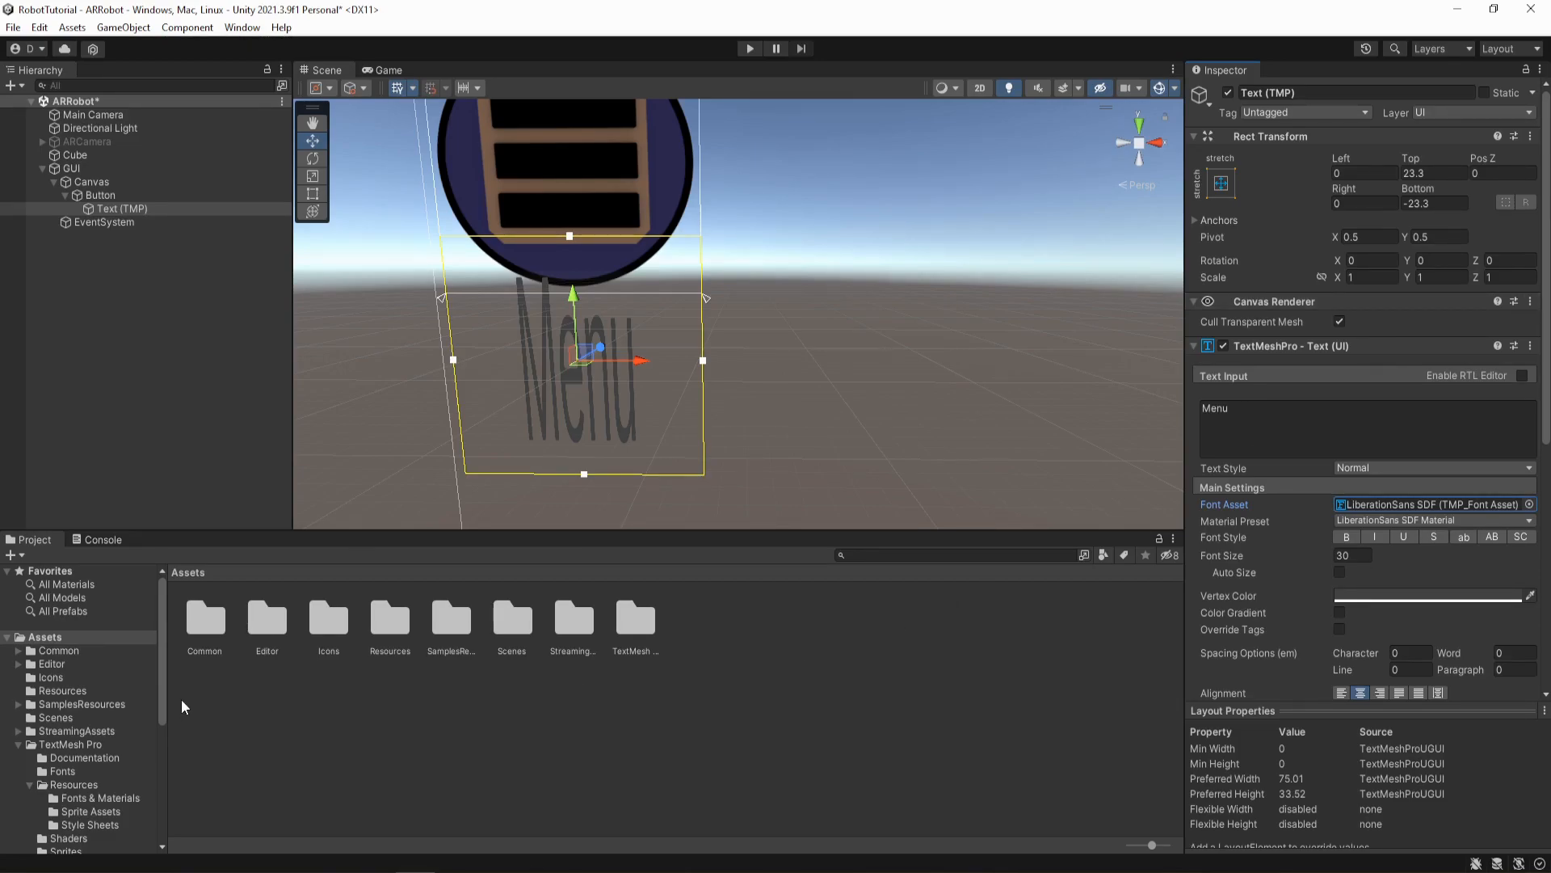
# - Create a folder named Fonts in the project's Assets and open it
pyautogui.click(40, 639)
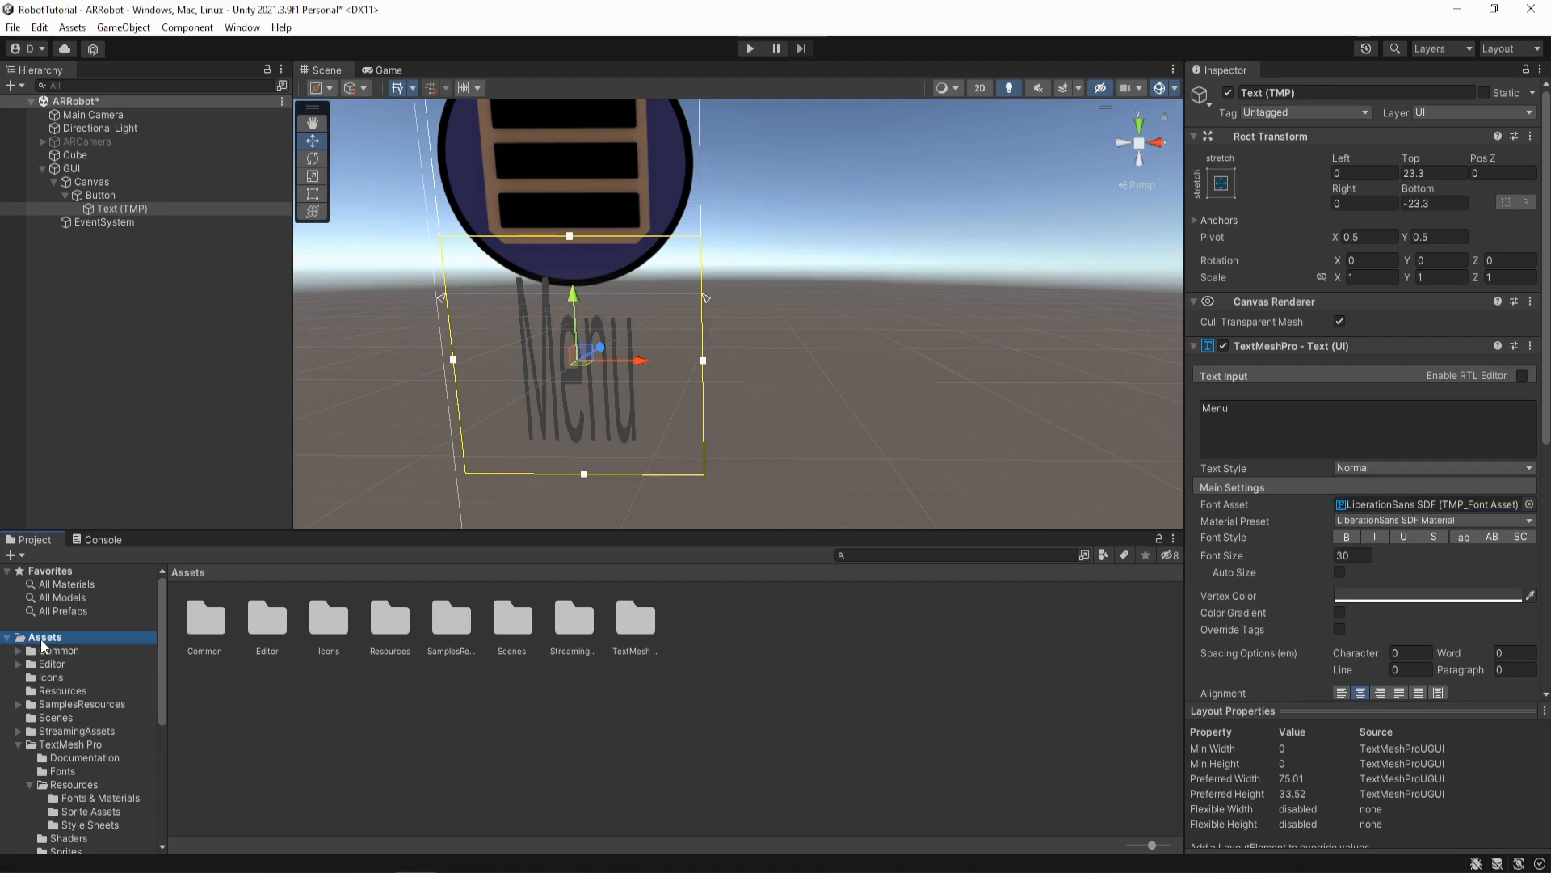
pyautogui.rightClick(395, 752)
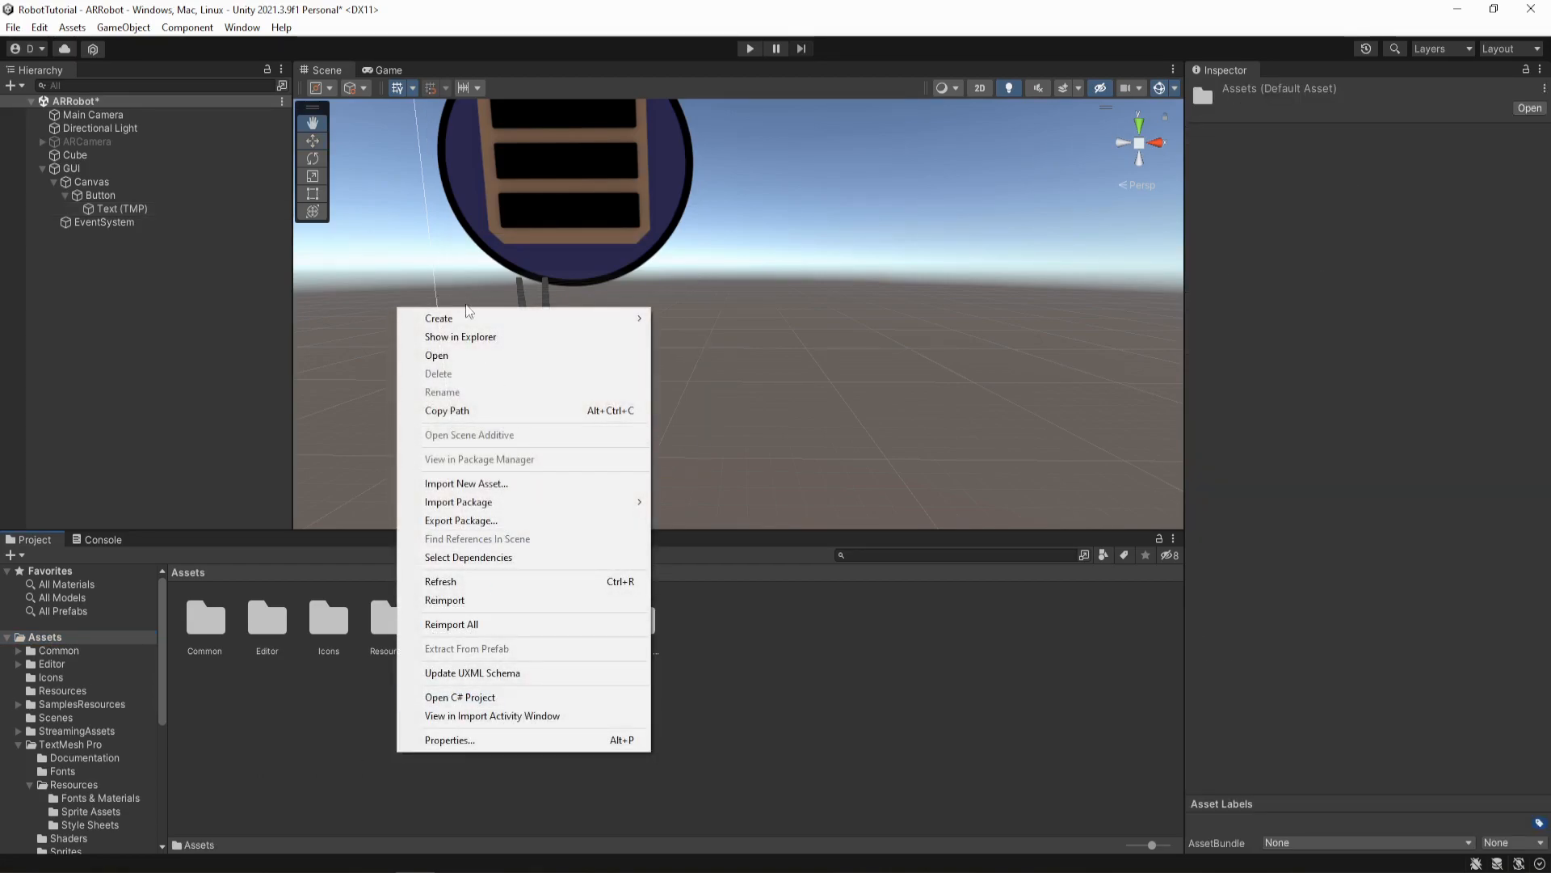
pyautogui.moveTo(594, 321)
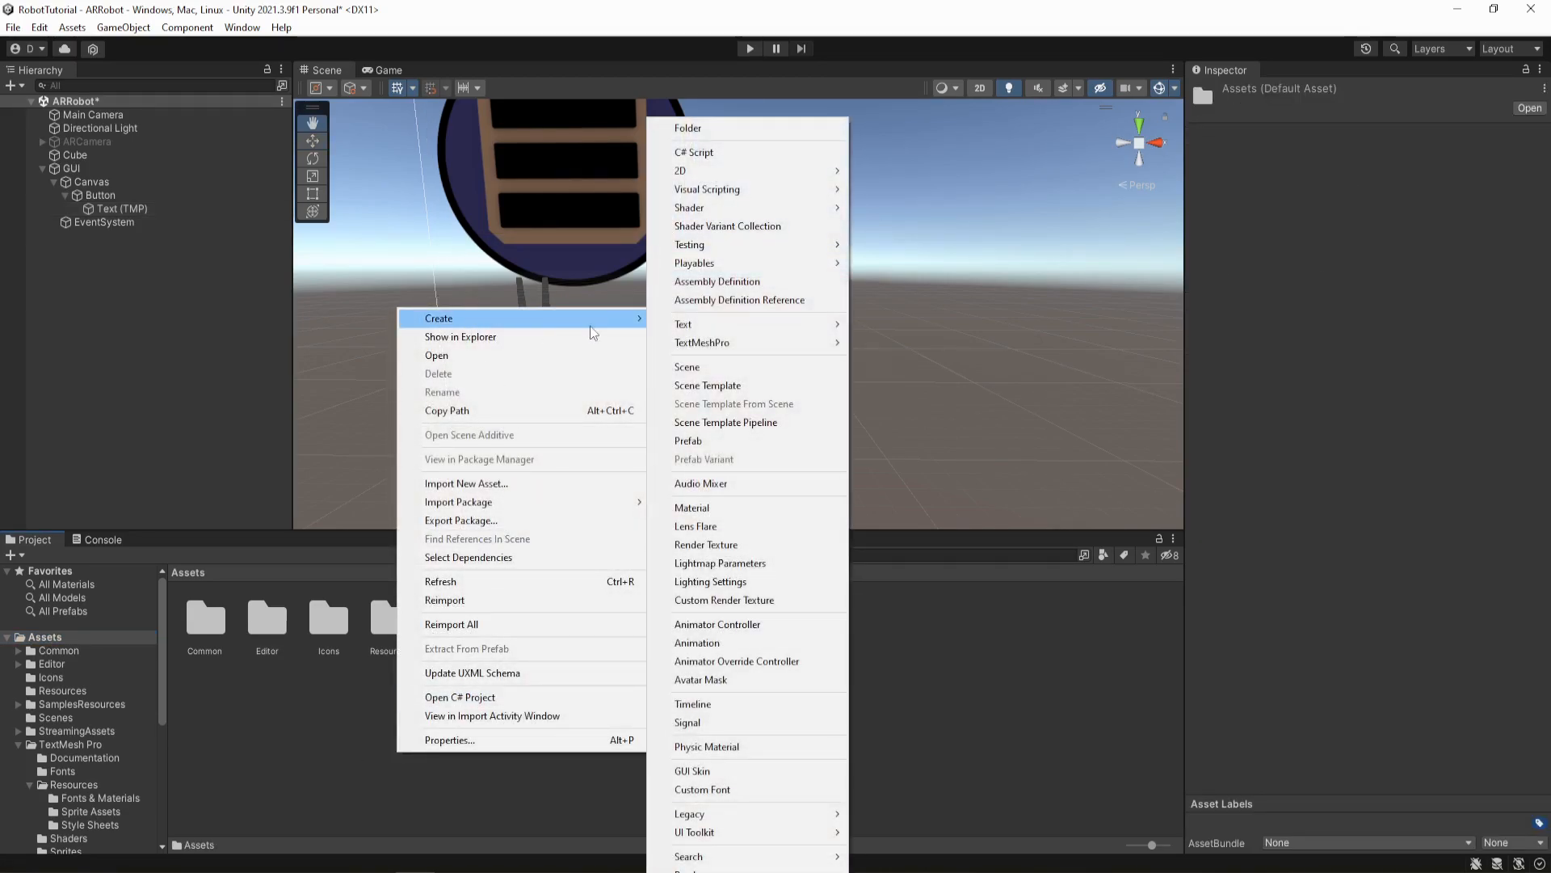
pyautogui.click(707, 131)
pyautogui.write('Fonts')
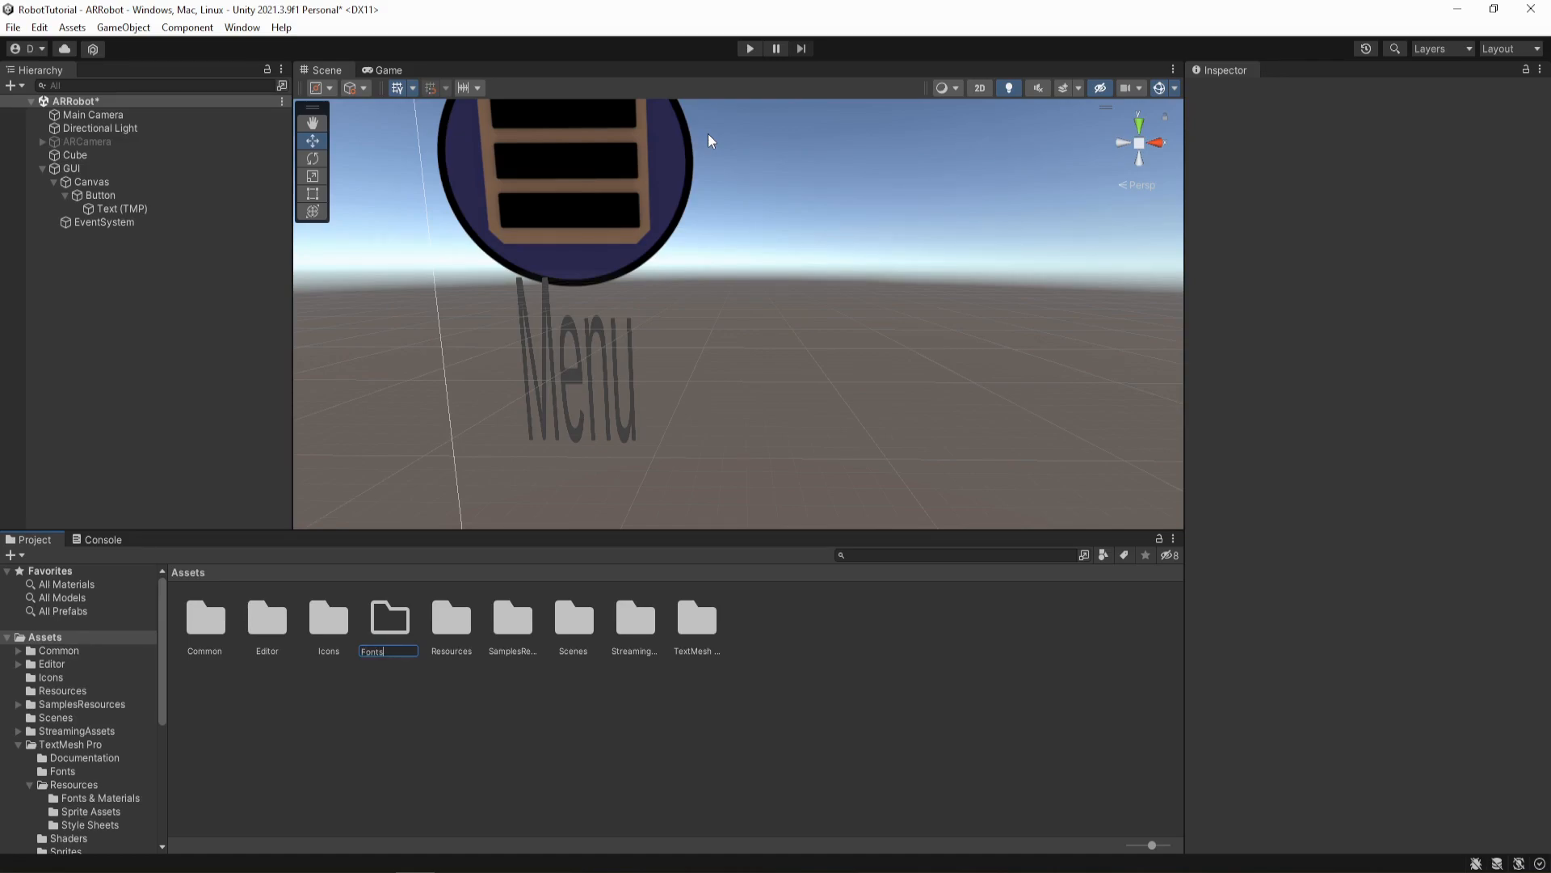
pyautogui.press('Return')
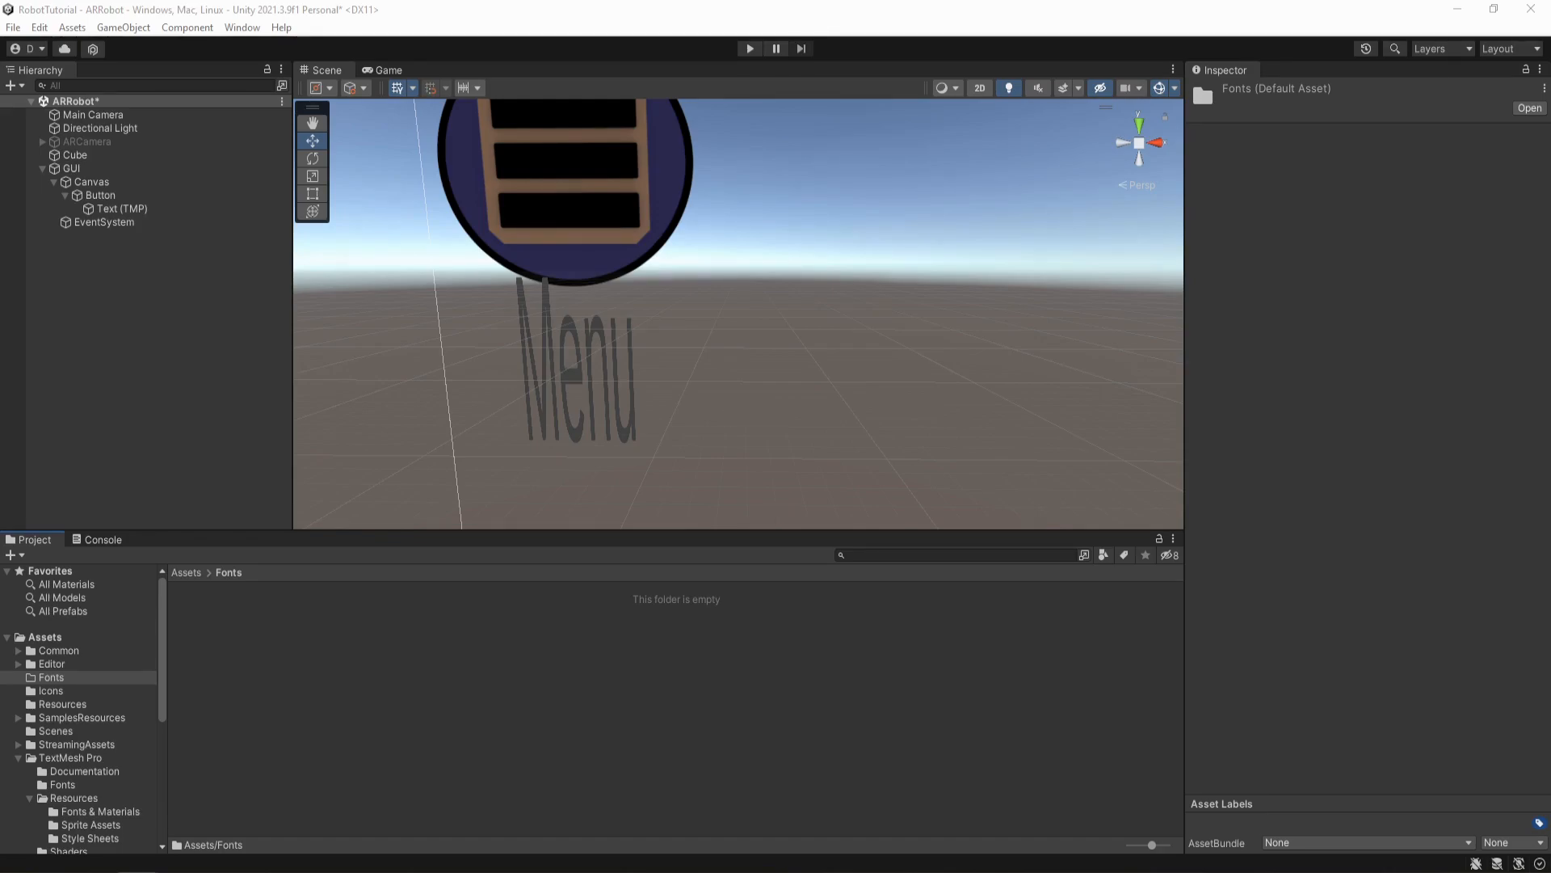
# - Import the Arial font family from the C:\Windows\Fonts folder into the project's Fonts folder
pyautogui.moveTo(0, 7); pyautogui.dragTo(471, 32)
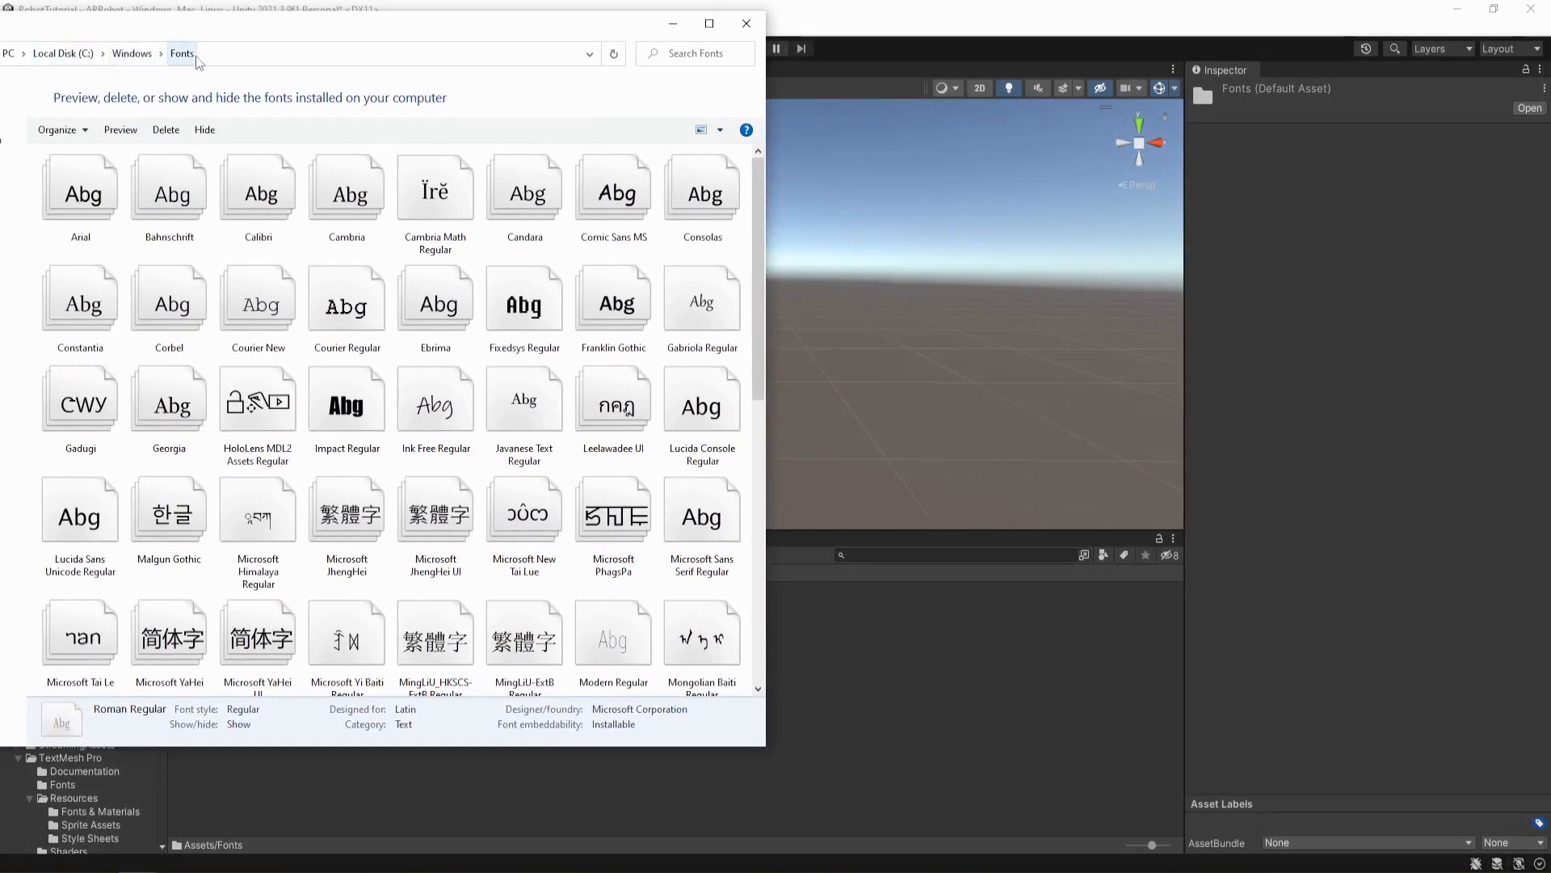
pyautogui.click(81, 200)
pyautogui.moveTo(878, 693); pyautogui.dragTo(866, 698)
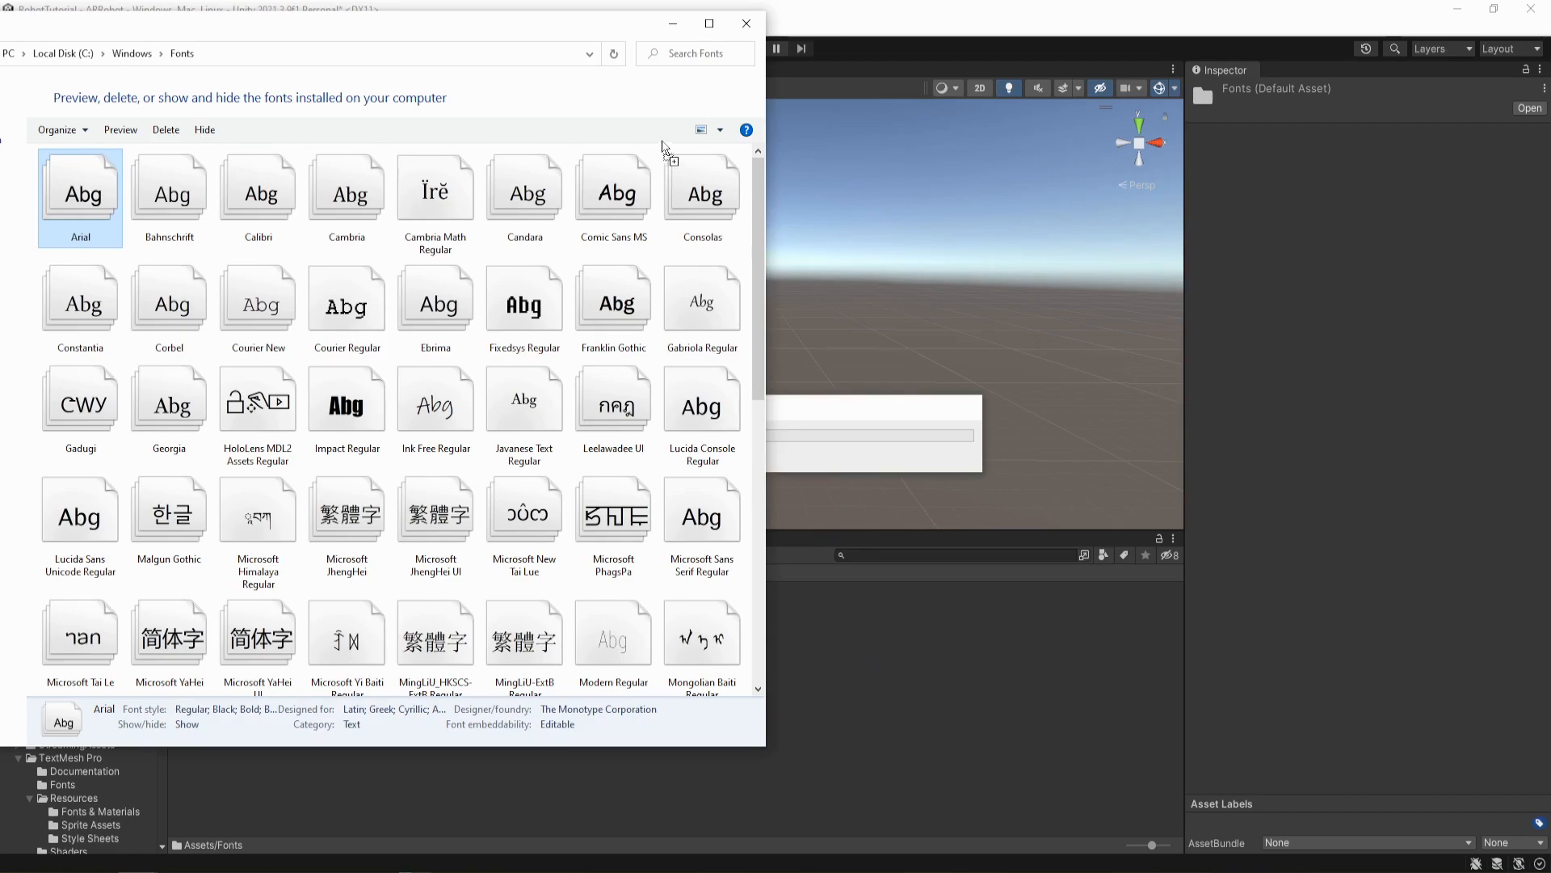
pyautogui.click(672, 22)
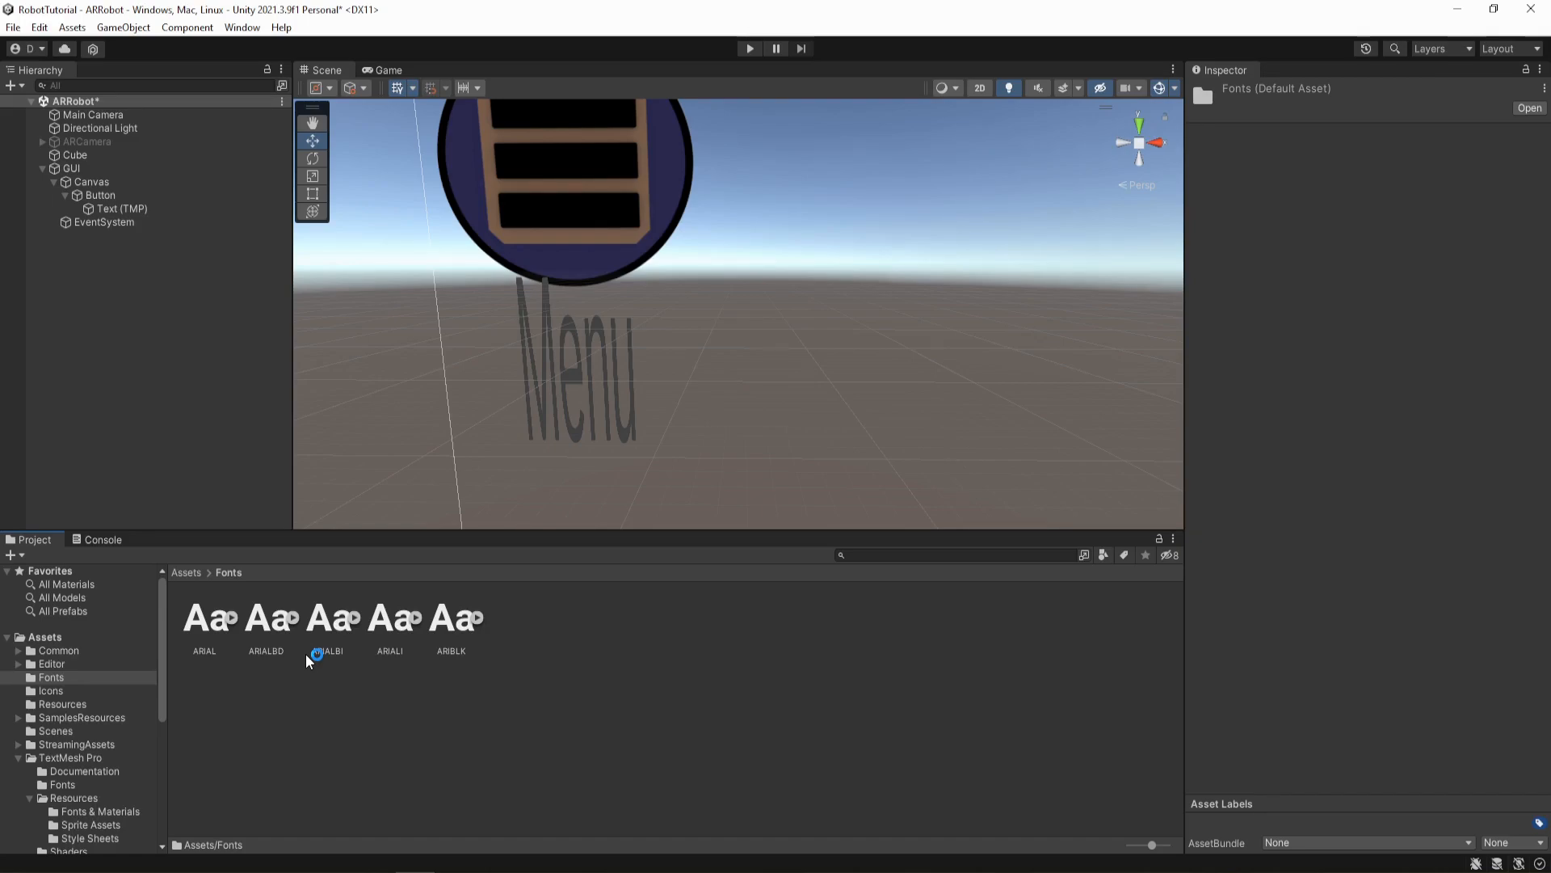
# - Open TextMeshPro's Font Asset Creator and choose ARIAL as the Source Font File
pyautogui.click(205, 627)
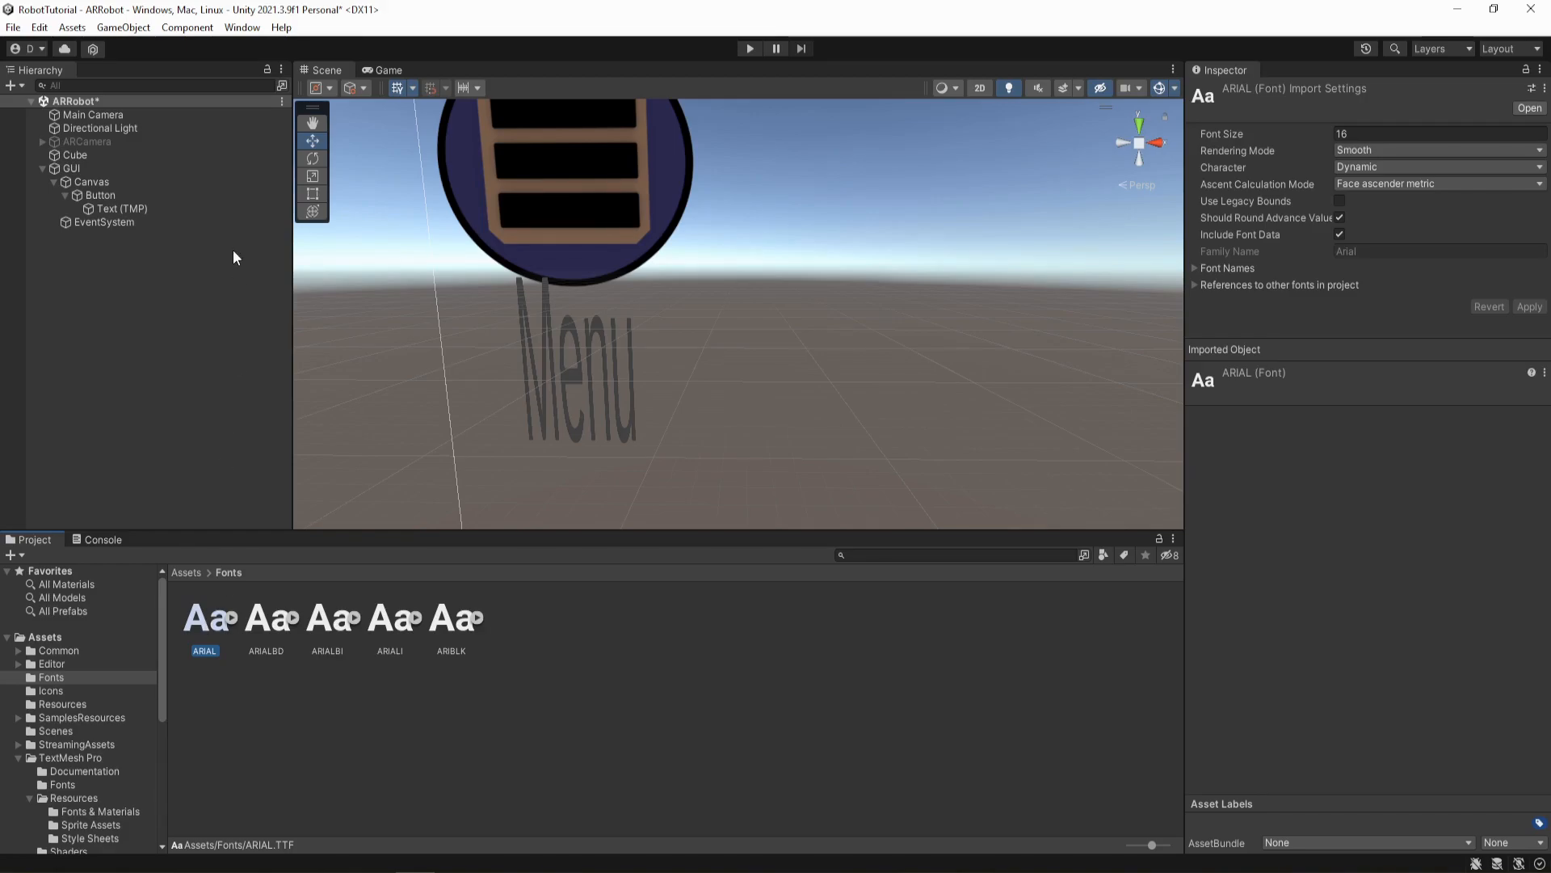
pyautogui.click(240, 27)
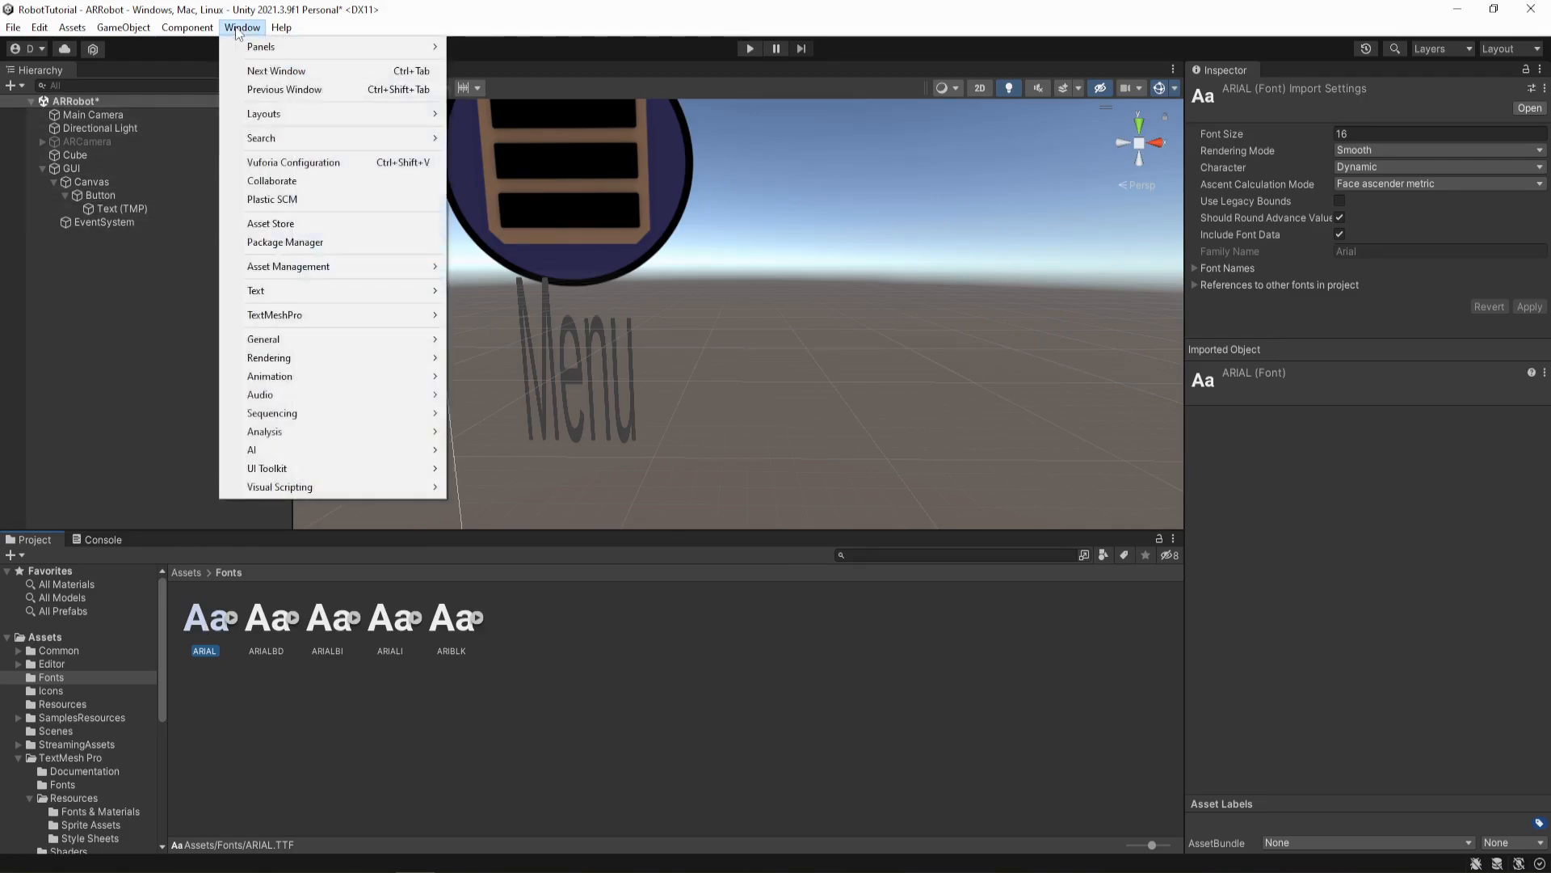
pyautogui.moveTo(259, 320)
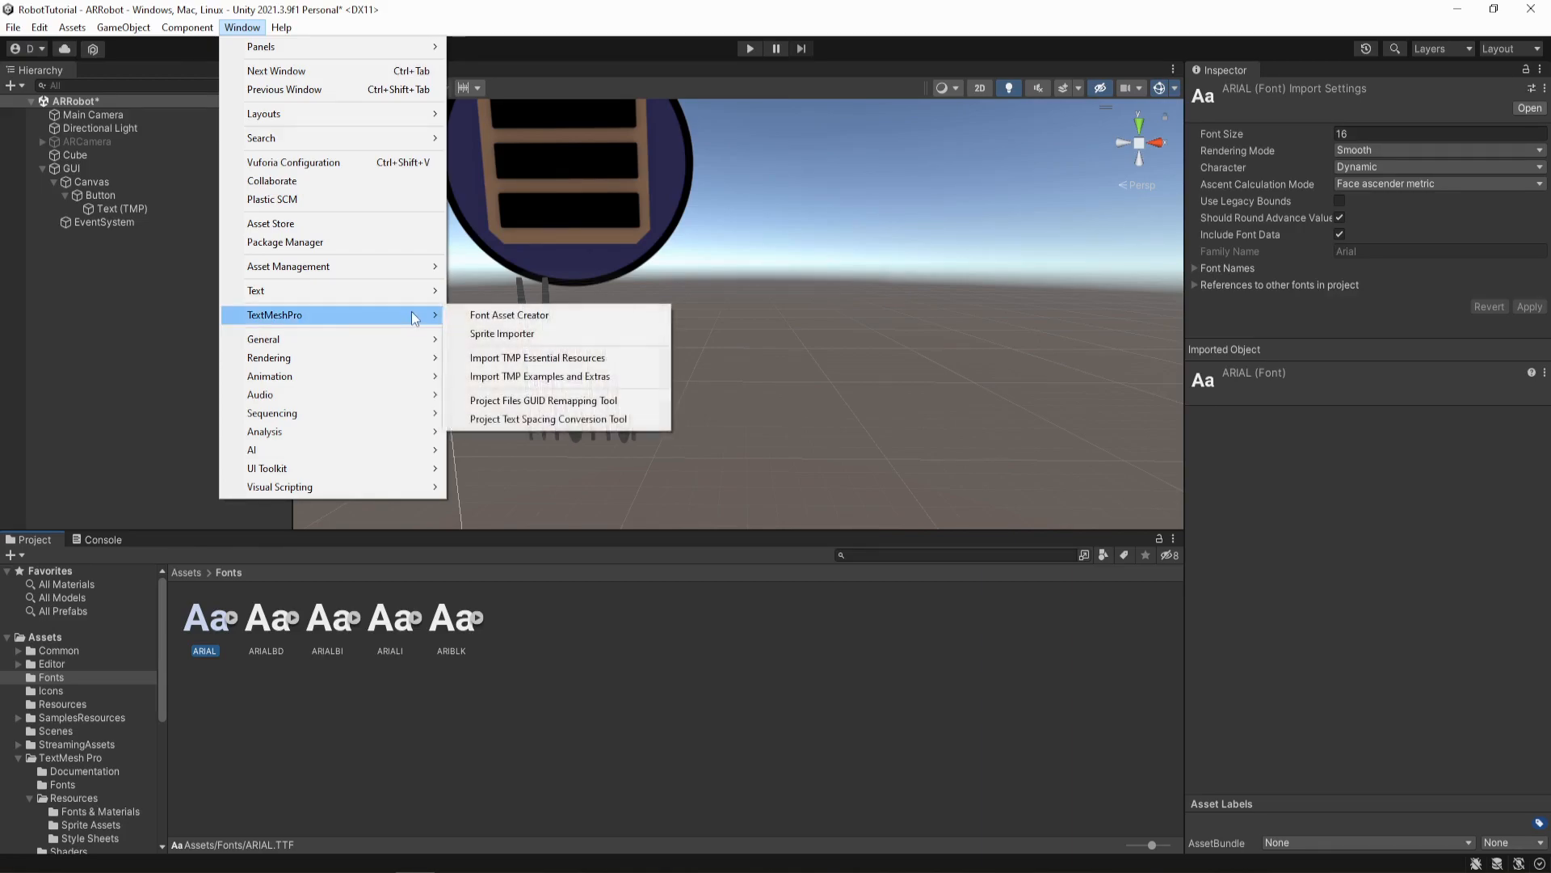
pyautogui.click(488, 316)
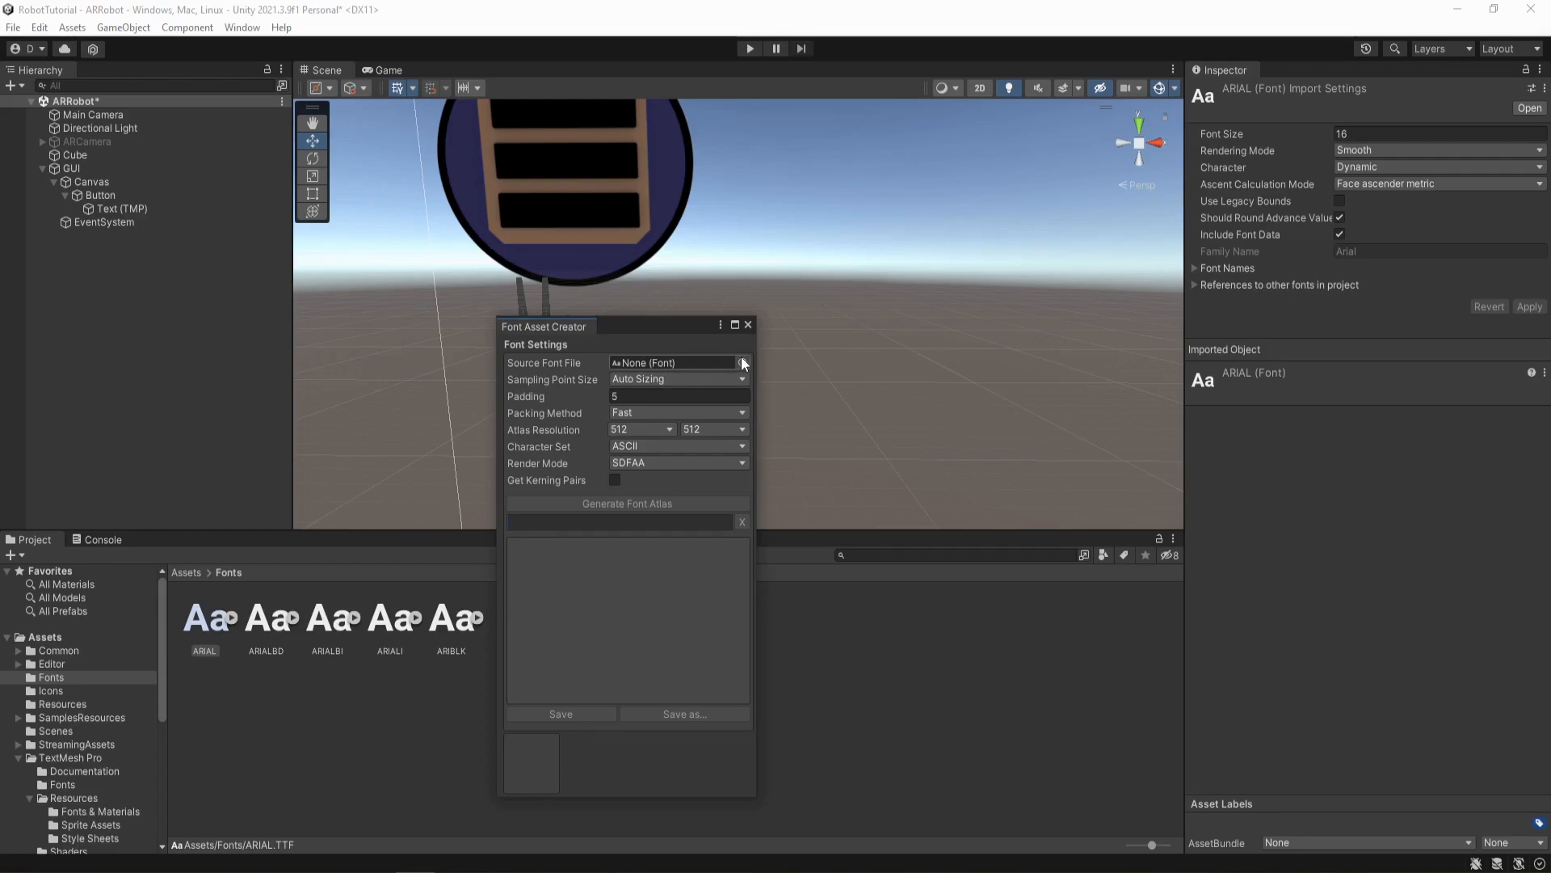
pyautogui.click(742, 363)
pyautogui.click(399, 386)
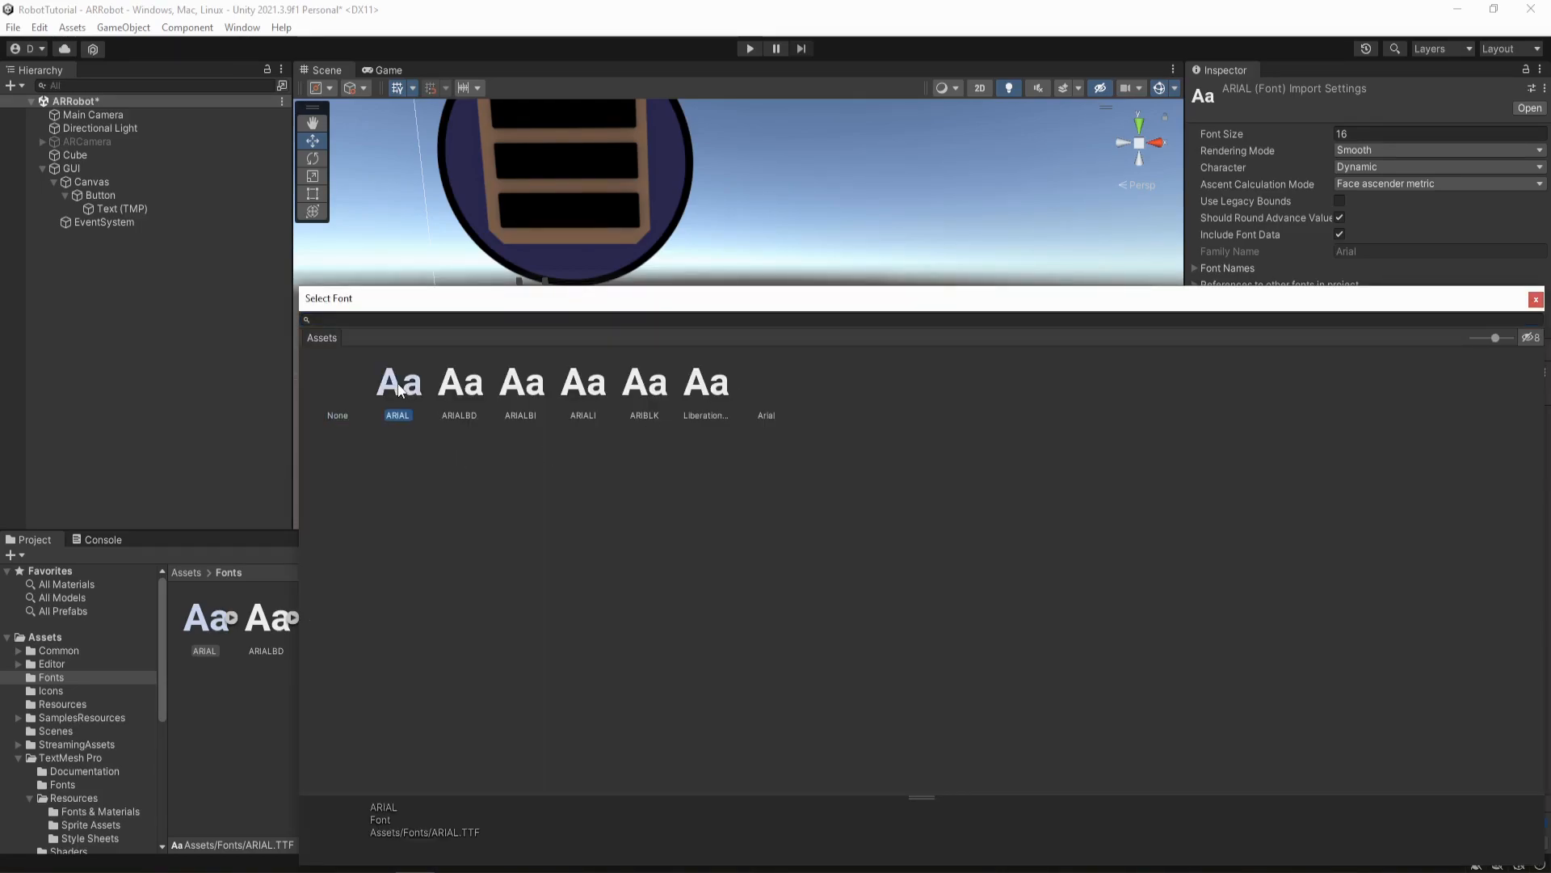
pyautogui.doubleClick(398, 386)
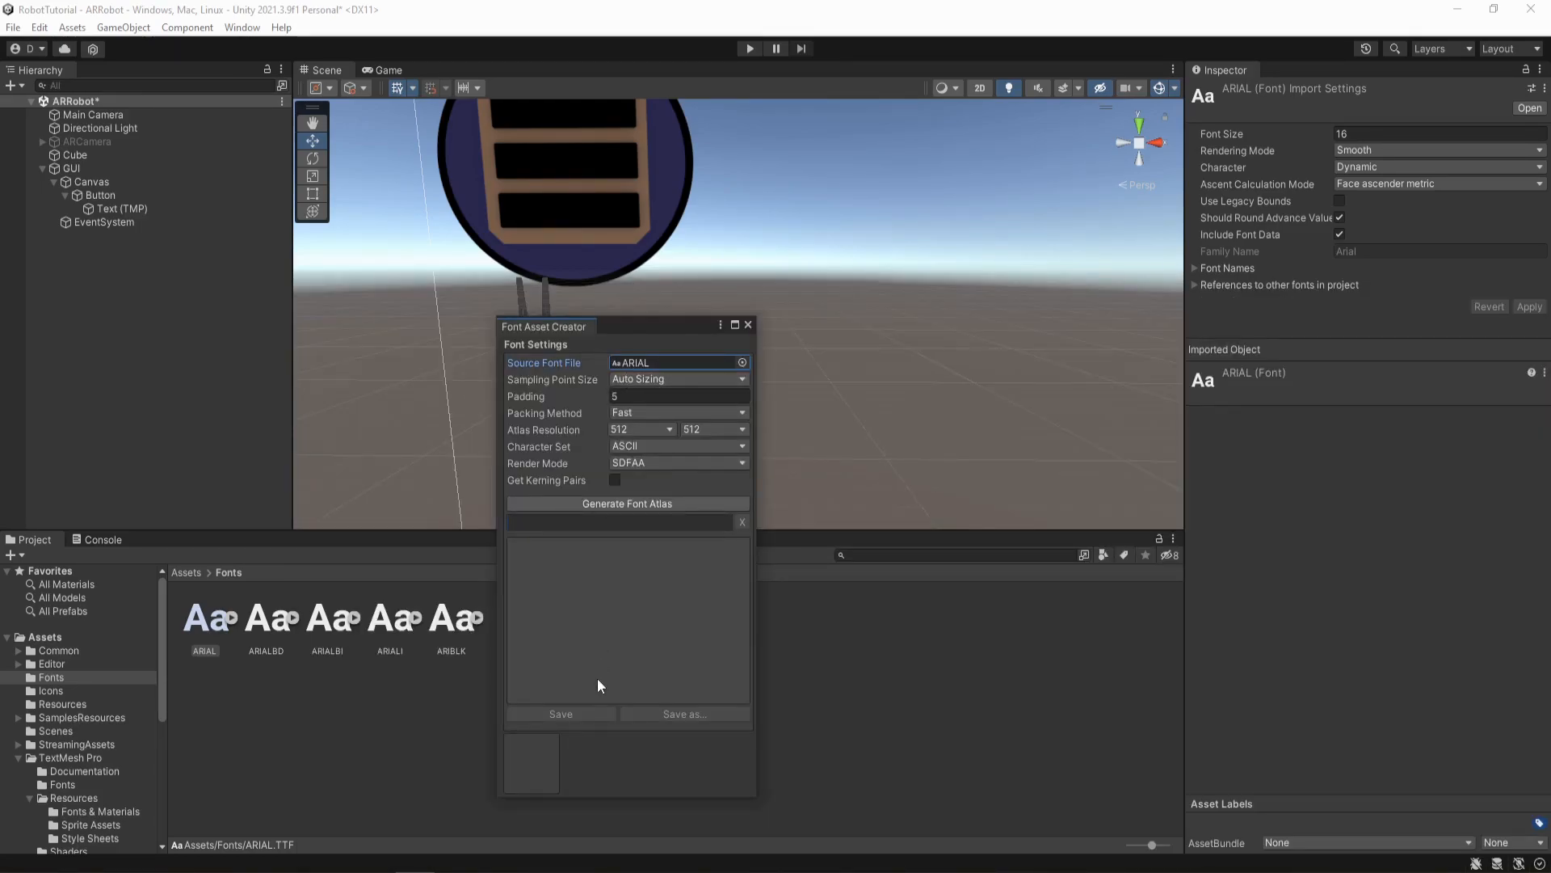
# - Generate the ARIAL font atlas with the current settings, save it as ARIAL SDF in Fonts, and close the Font Asset Creator
pyautogui.click(607, 502)
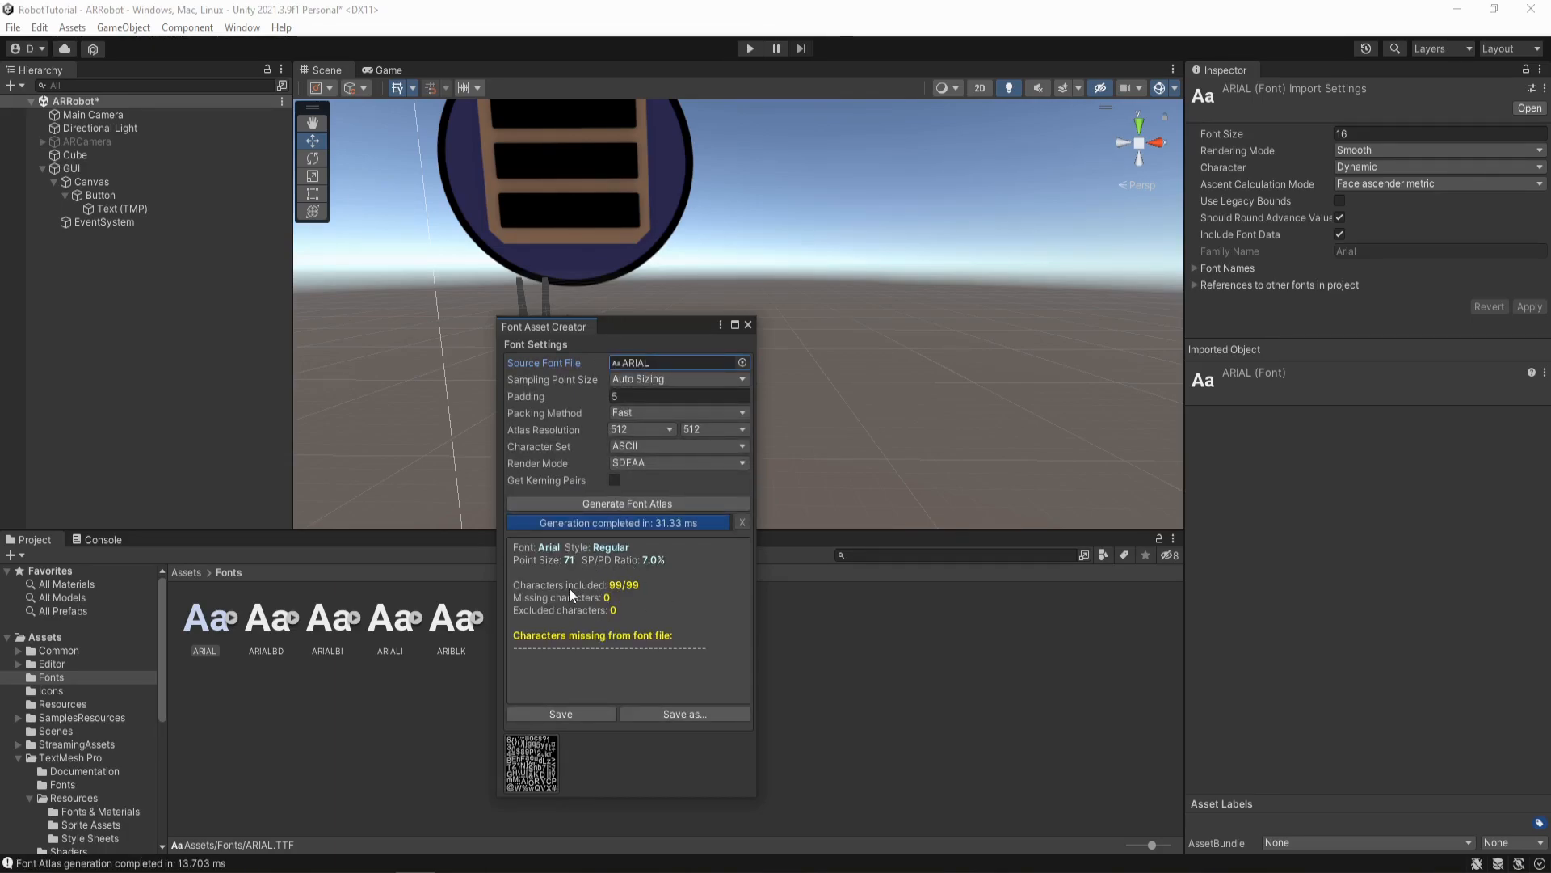
pyautogui.click(562, 714)
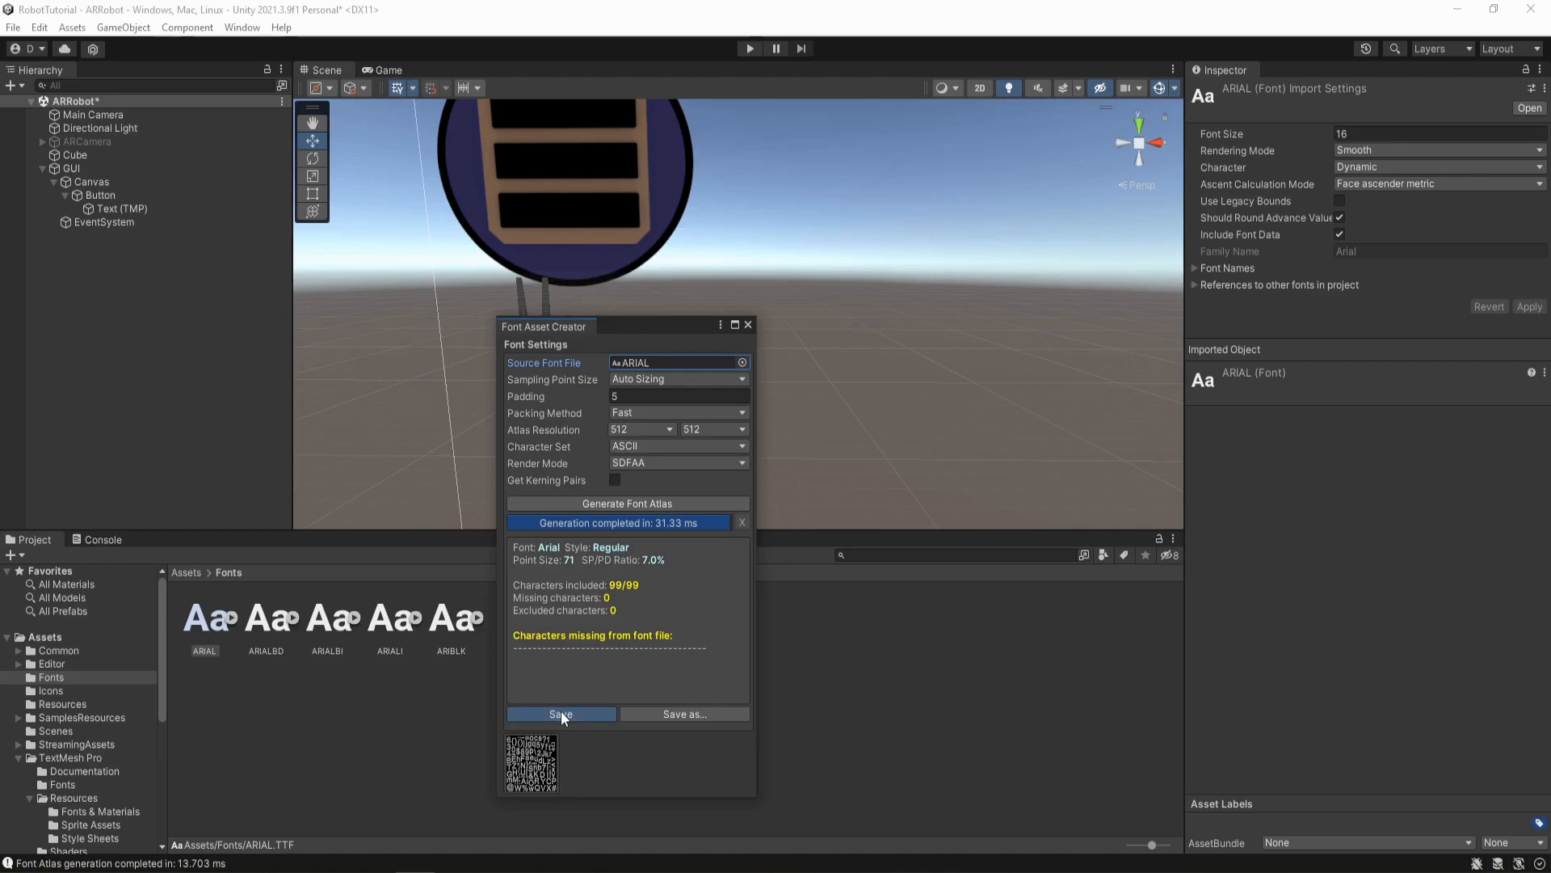
pyautogui.click(737, 540)
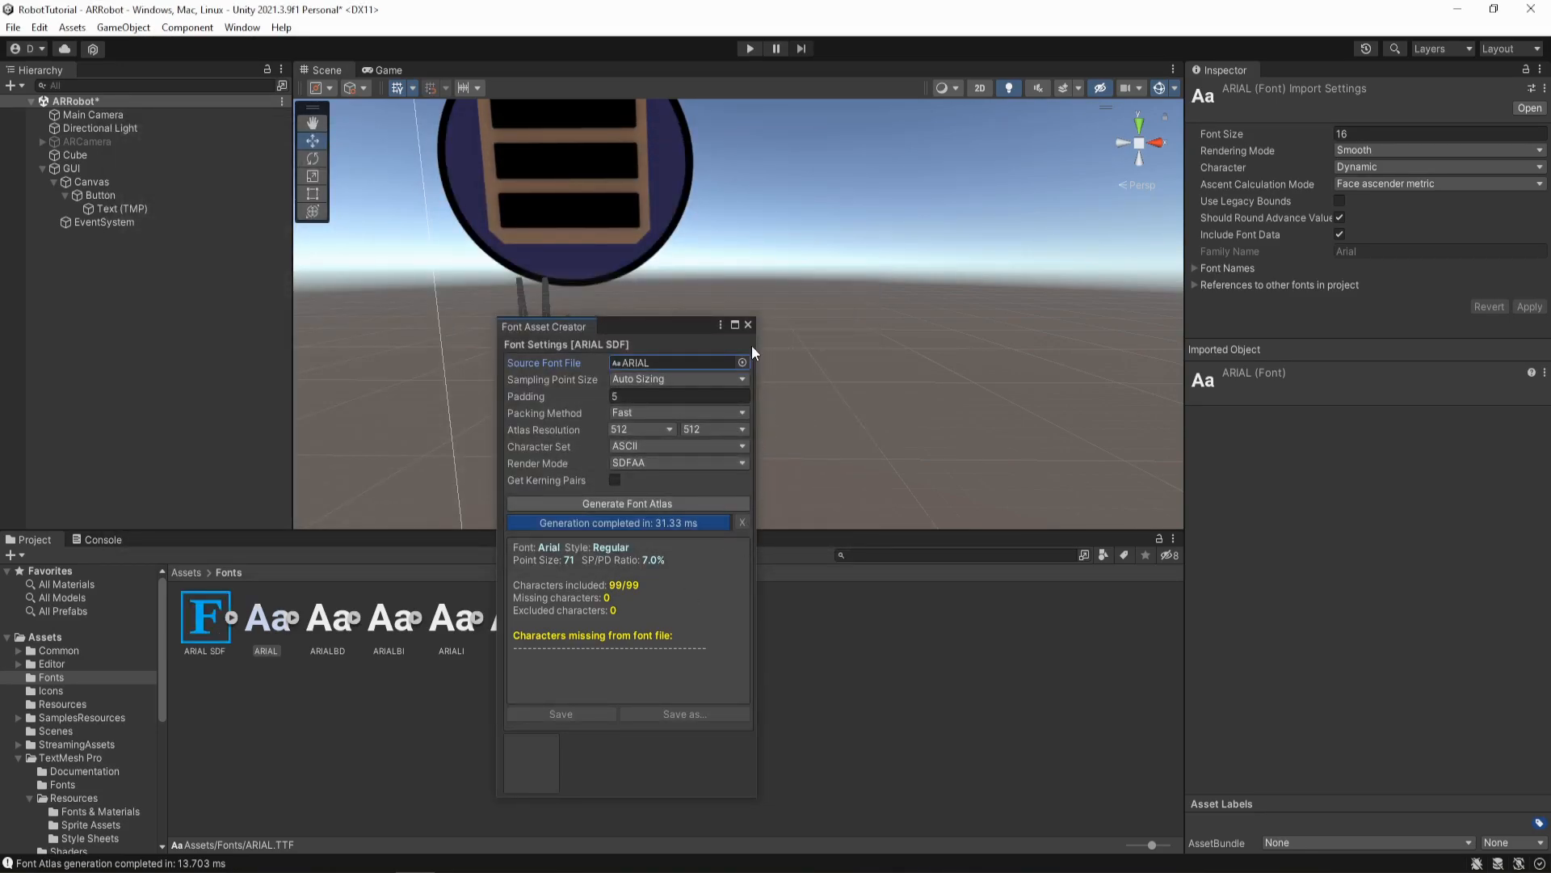
pyautogui.click(748, 324)
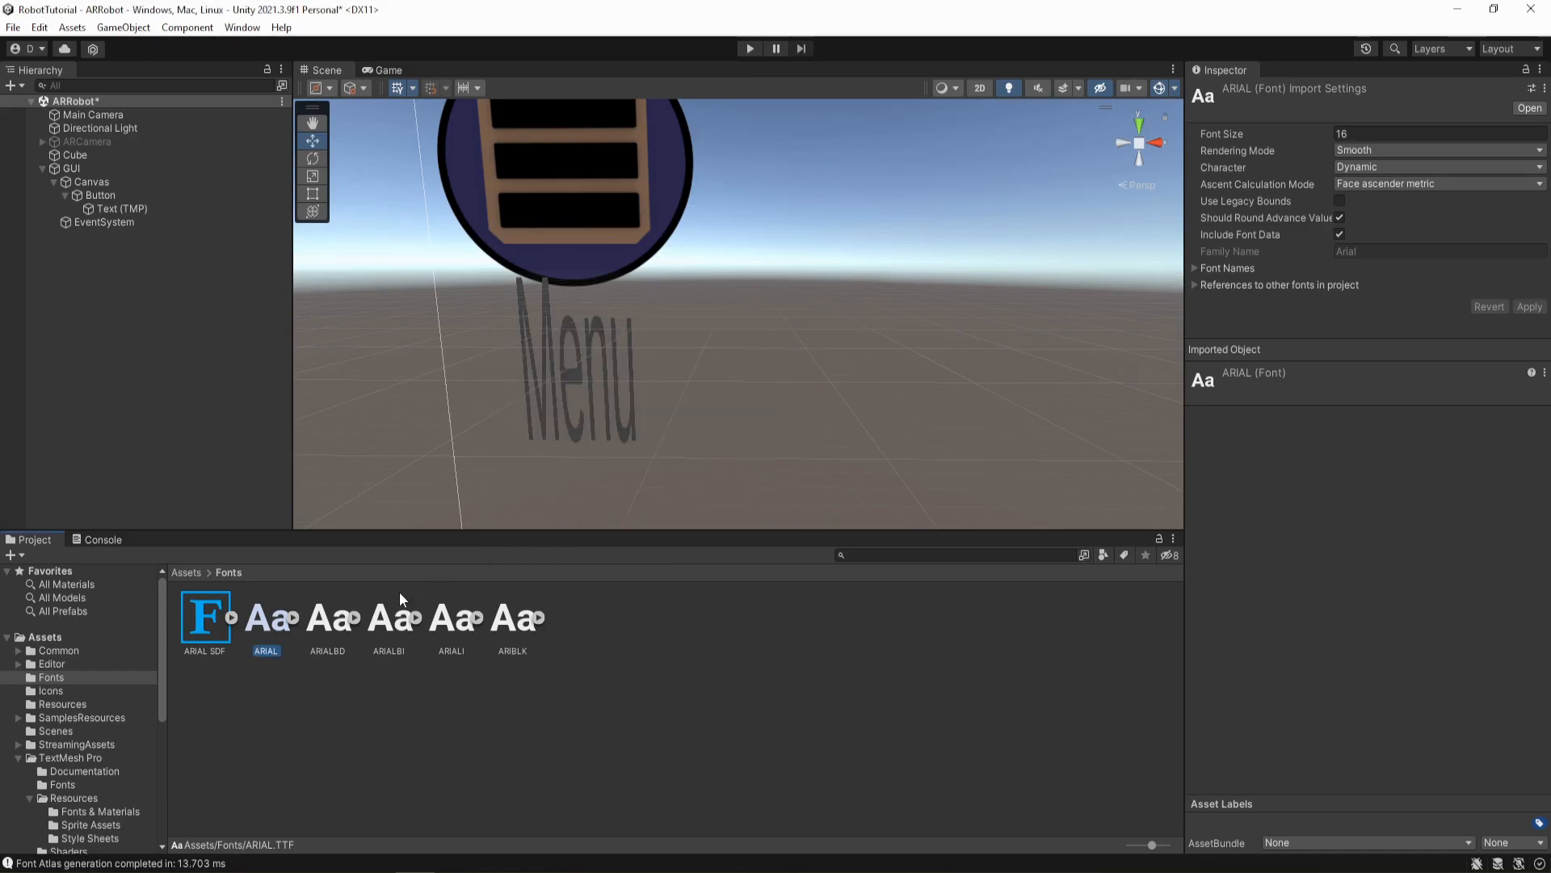
# - Assign ARIAL SDF as the Menu text's font asset and change its vertex color to near-white
pyautogui.click(130, 208)
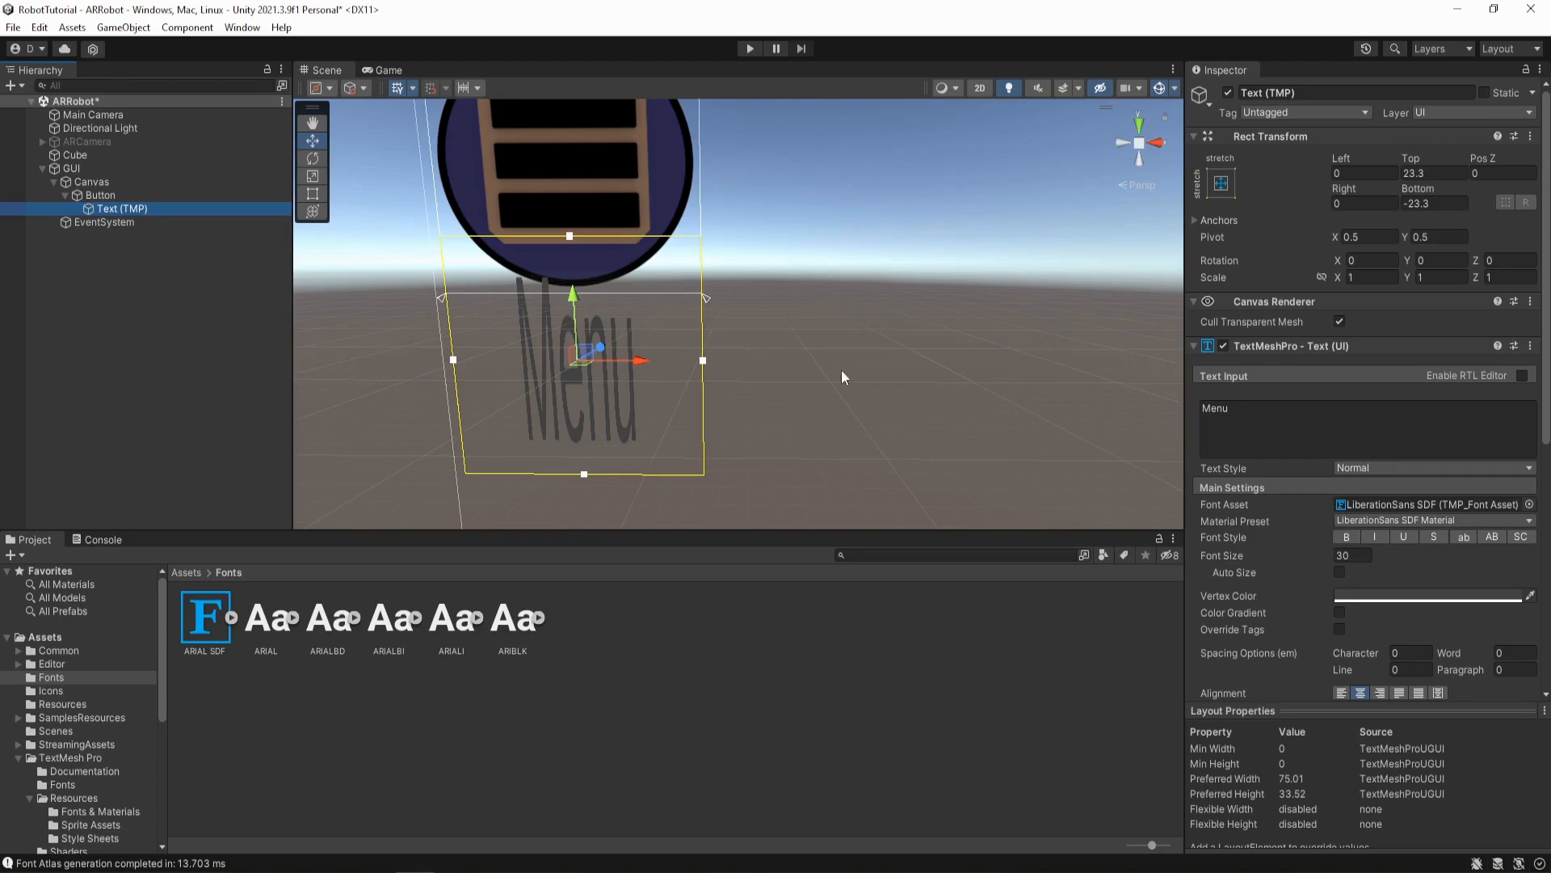
pyautogui.click(1529, 504)
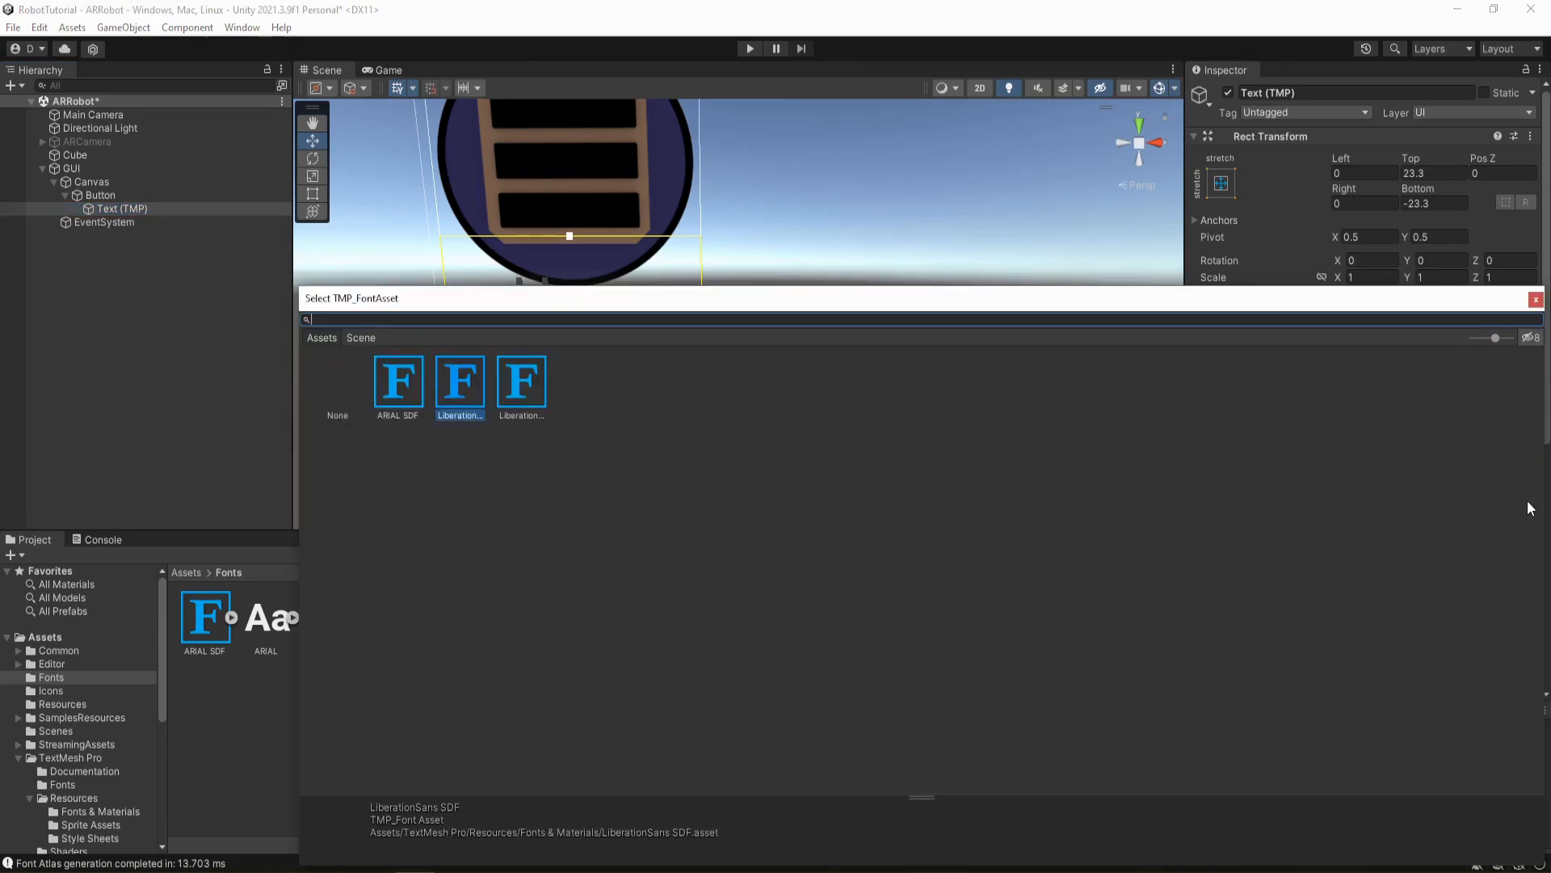
pyautogui.doubleClick(396, 388)
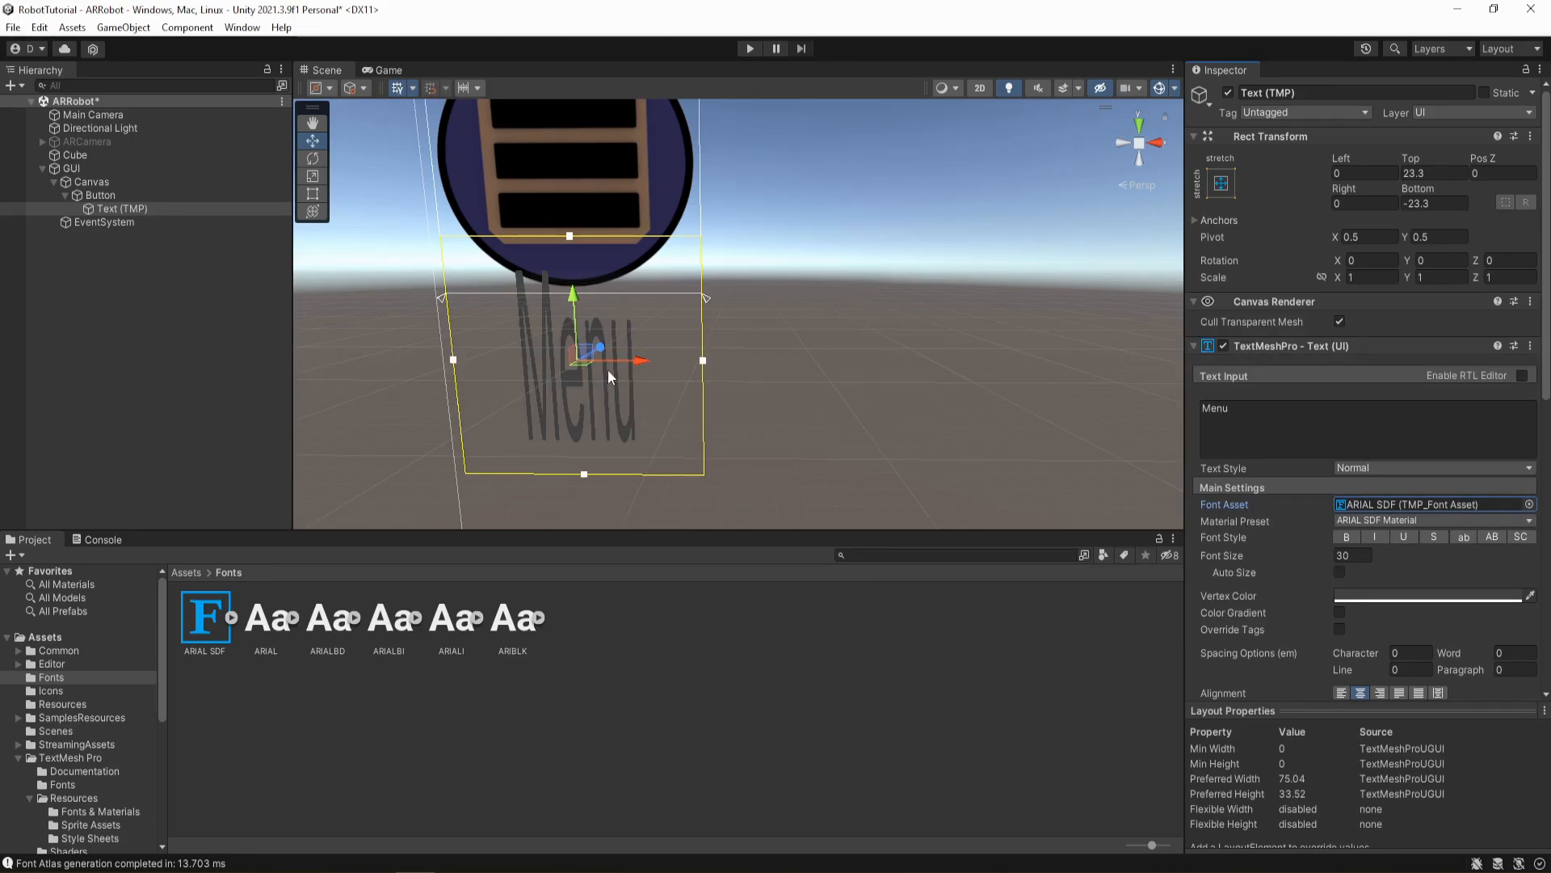
pyautogui.click(1429, 596)
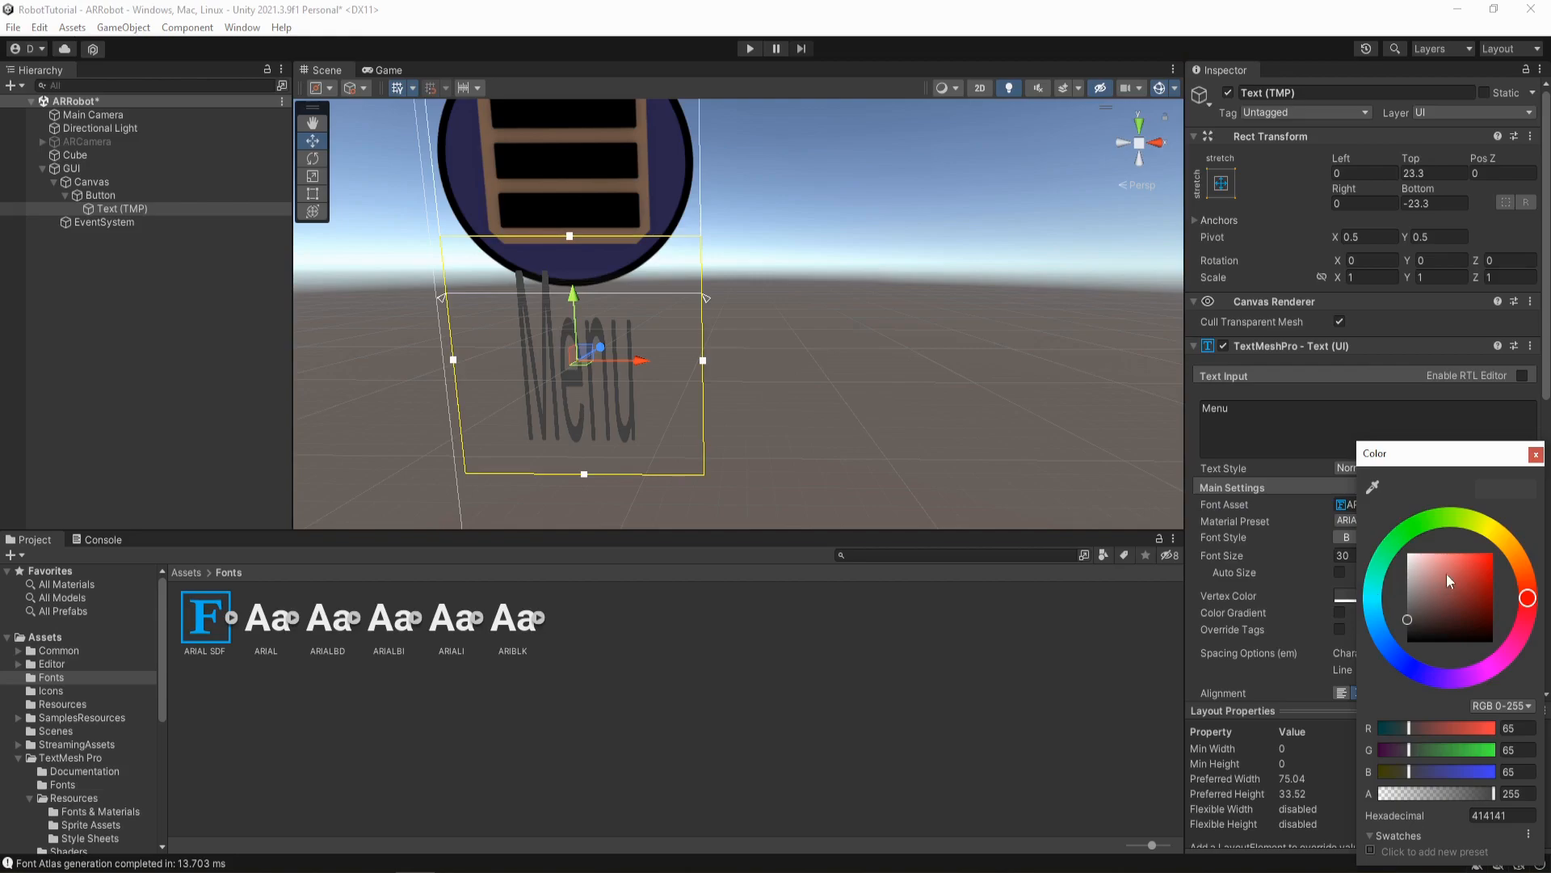
pyautogui.moveTo(1432, 618); pyautogui.dragTo(1410, 559)
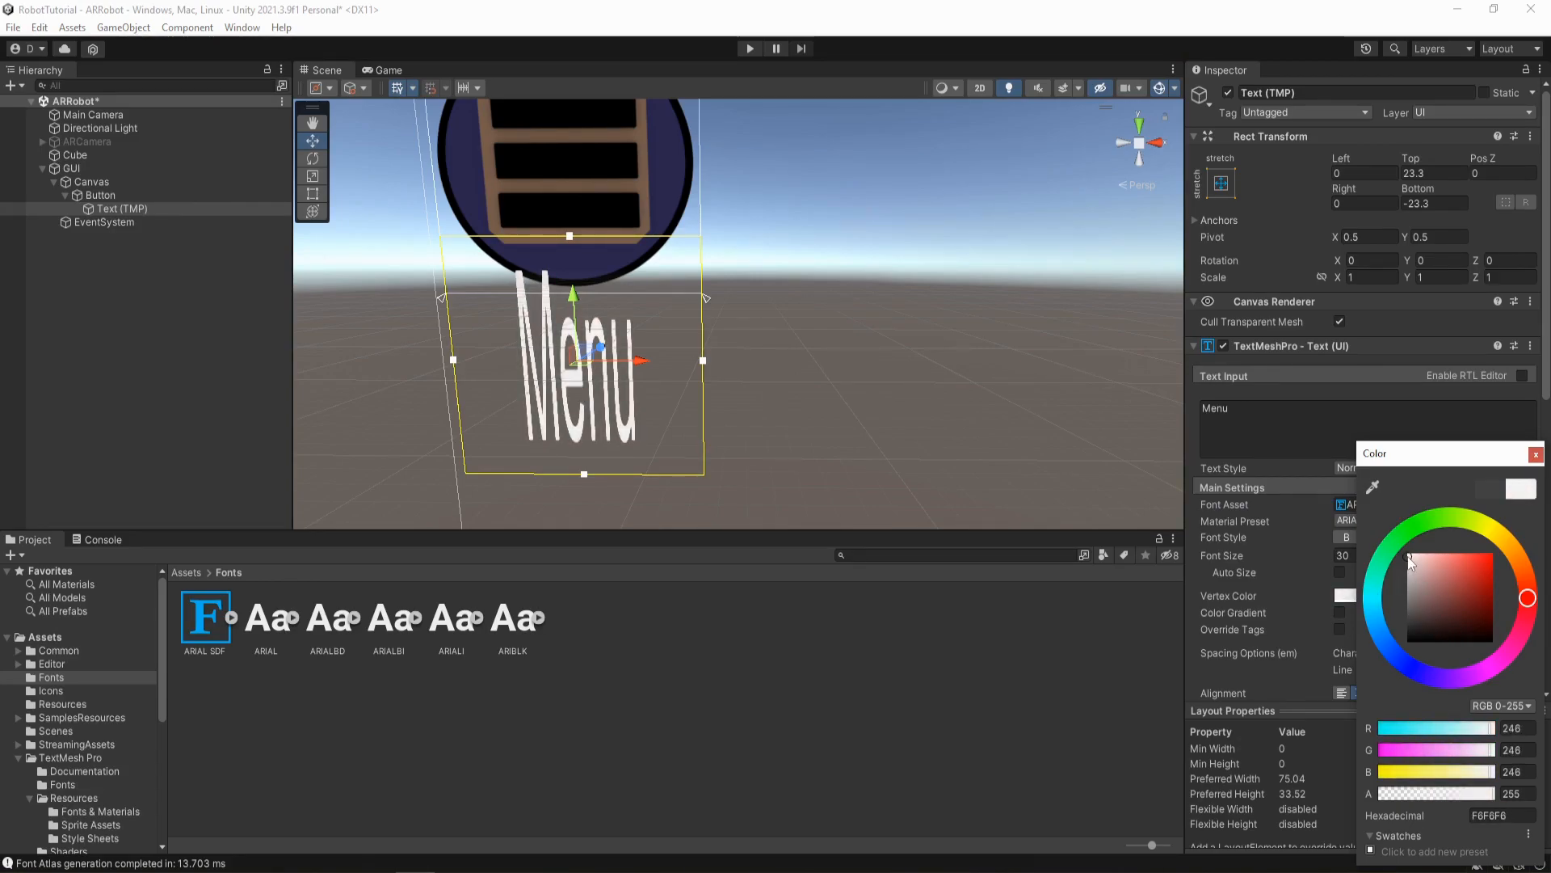
# - Run the scene to check the menu button and its label in the Game view, and stop it
pyautogui.scroll(-2, 835, 339)
pyautogui.moveTo(727, 352); pyautogui.dragTo(635, 345, button='middle')
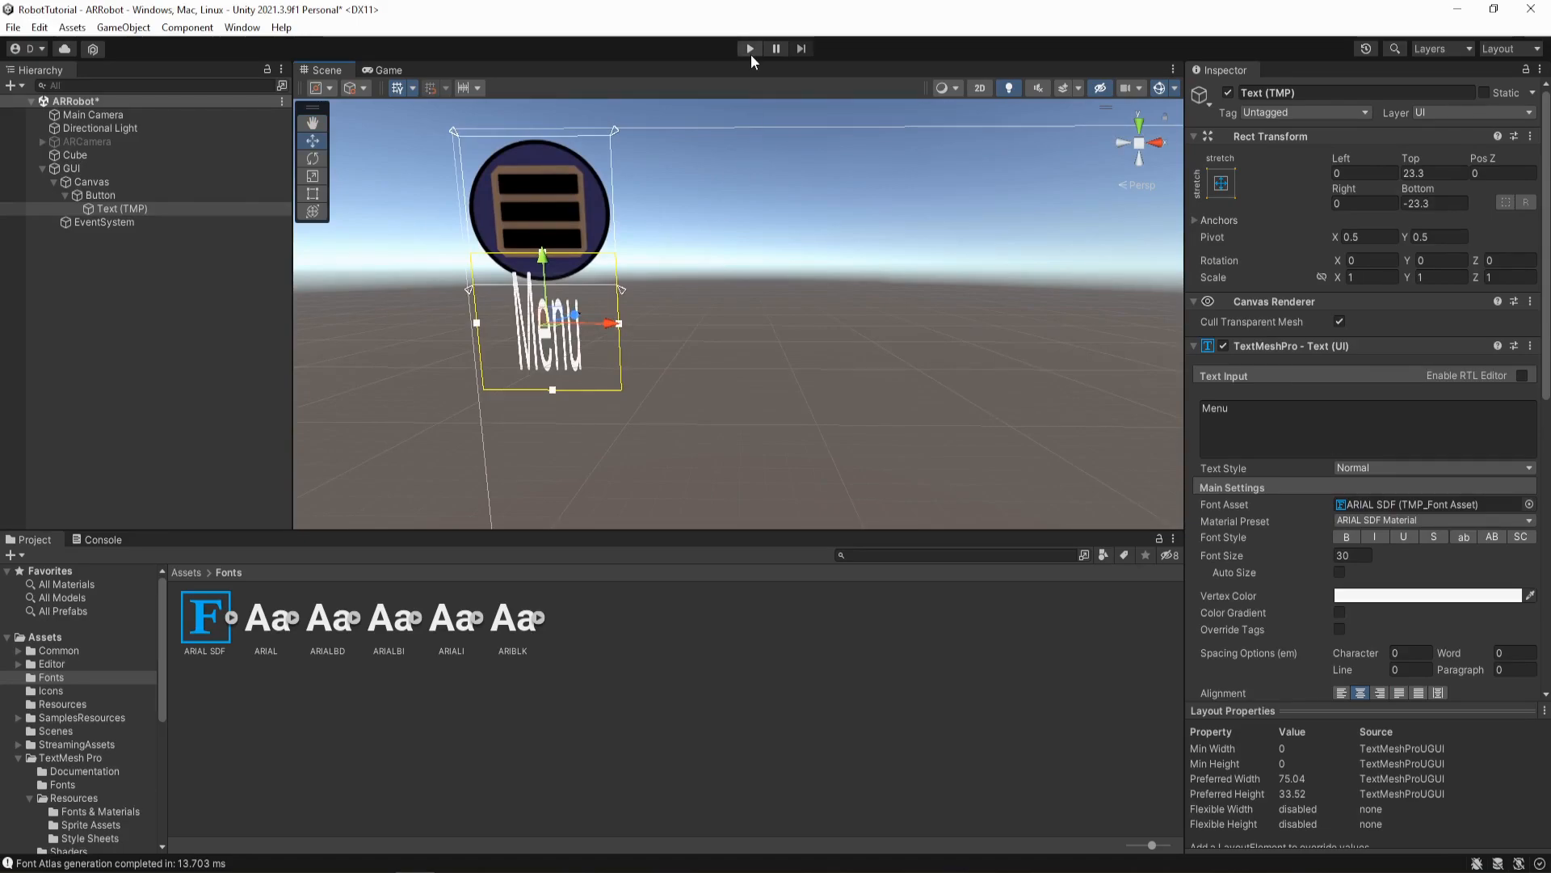
pyautogui.click(749, 48)
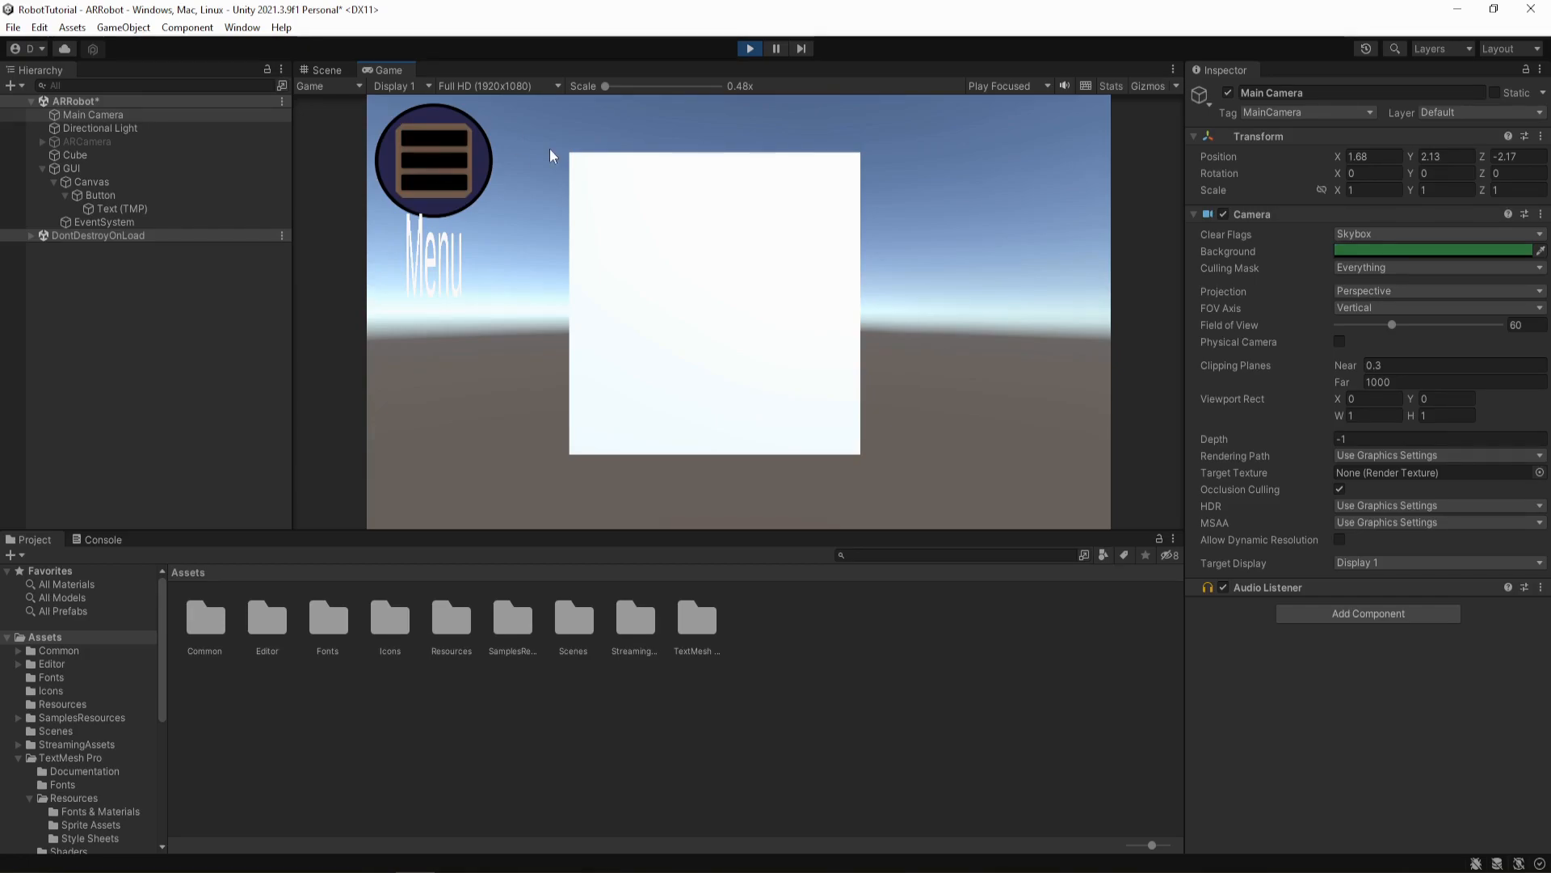
pyautogui.click(750, 48)
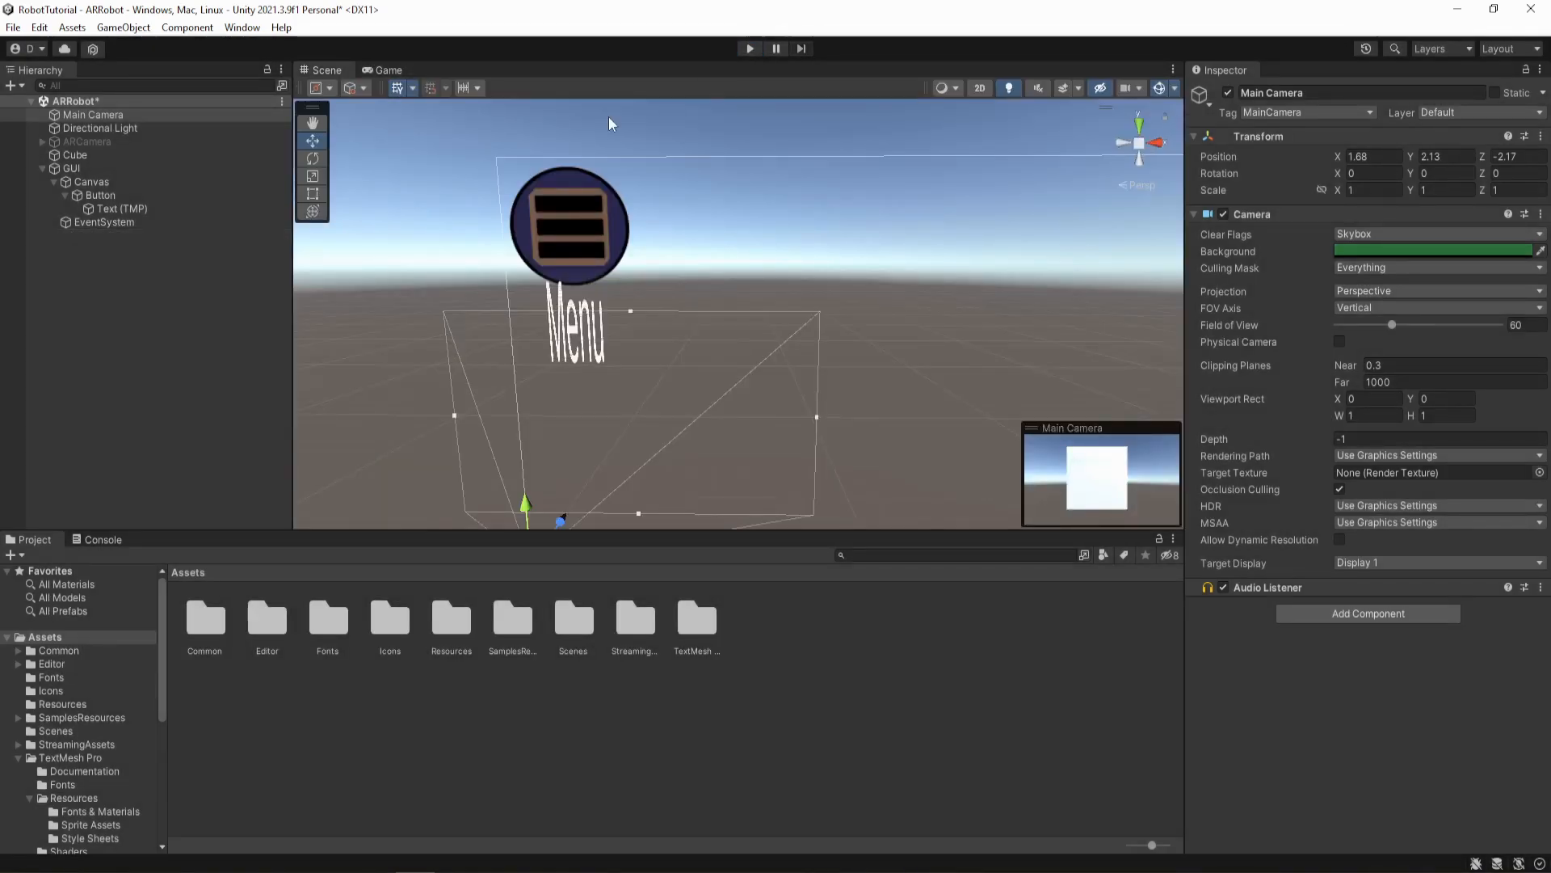
# - Change the Button object's Image color to white so the icon shows its original colors
pyautogui.click(100, 195)
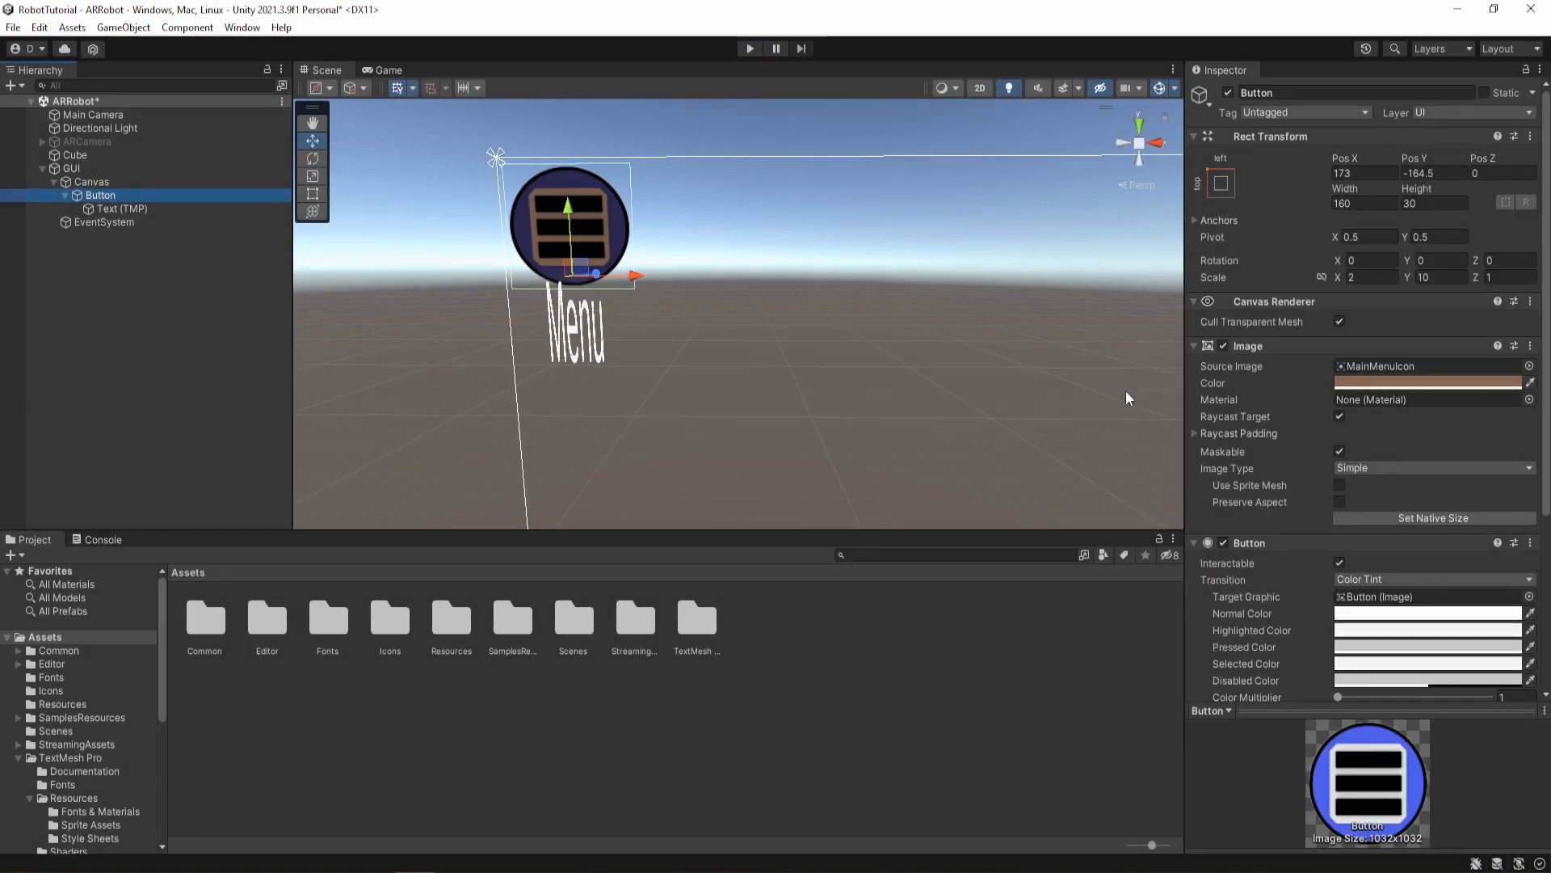
pyautogui.click(1382, 379)
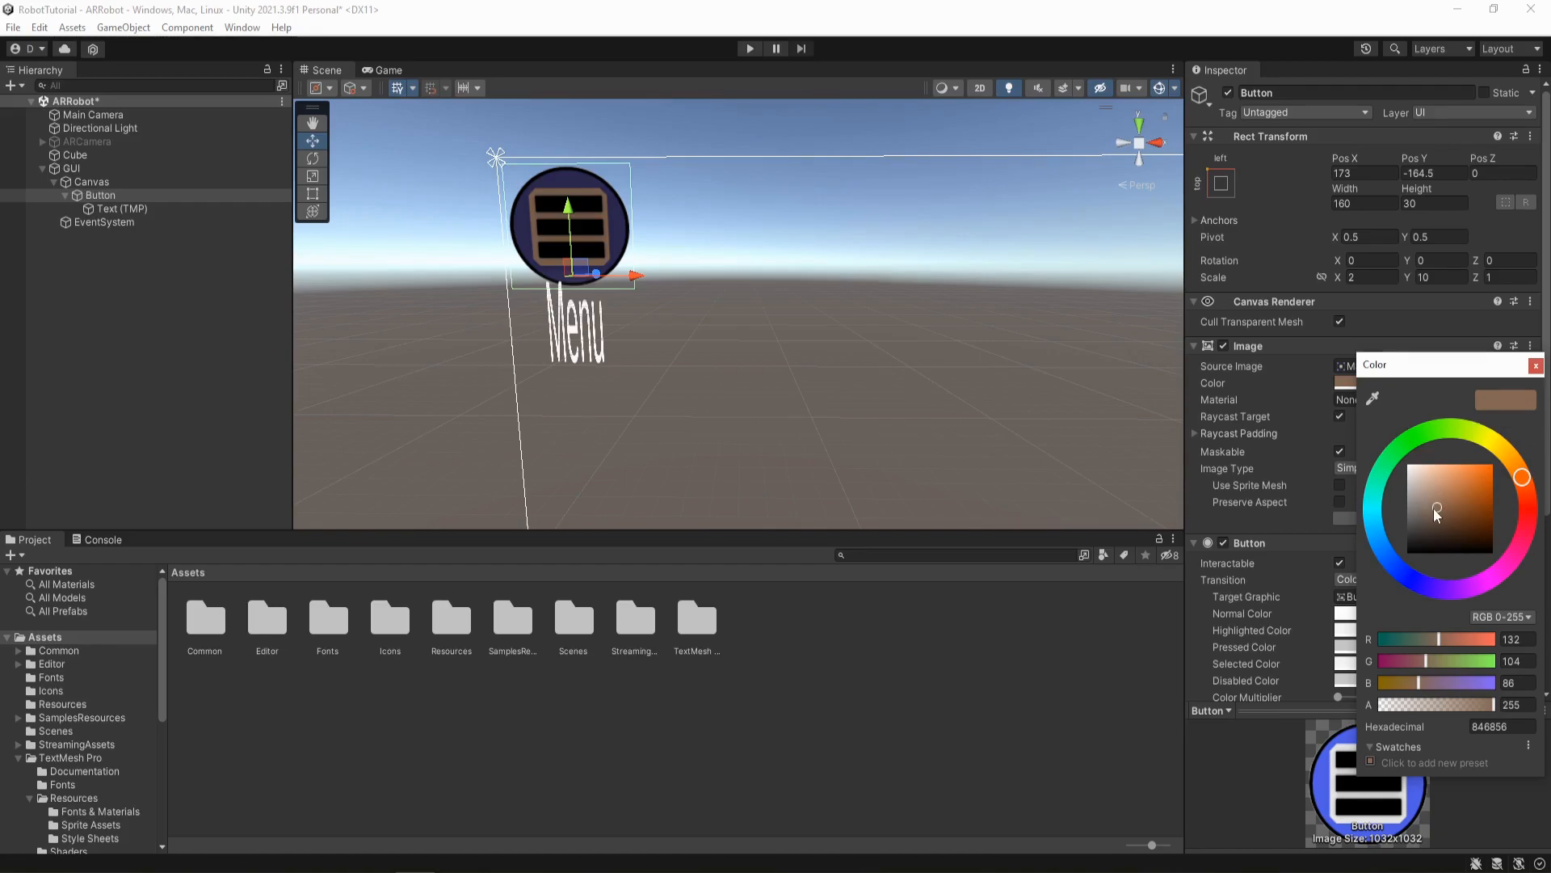
pyautogui.moveTo(1439, 507); pyautogui.dragTo(1410, 467)
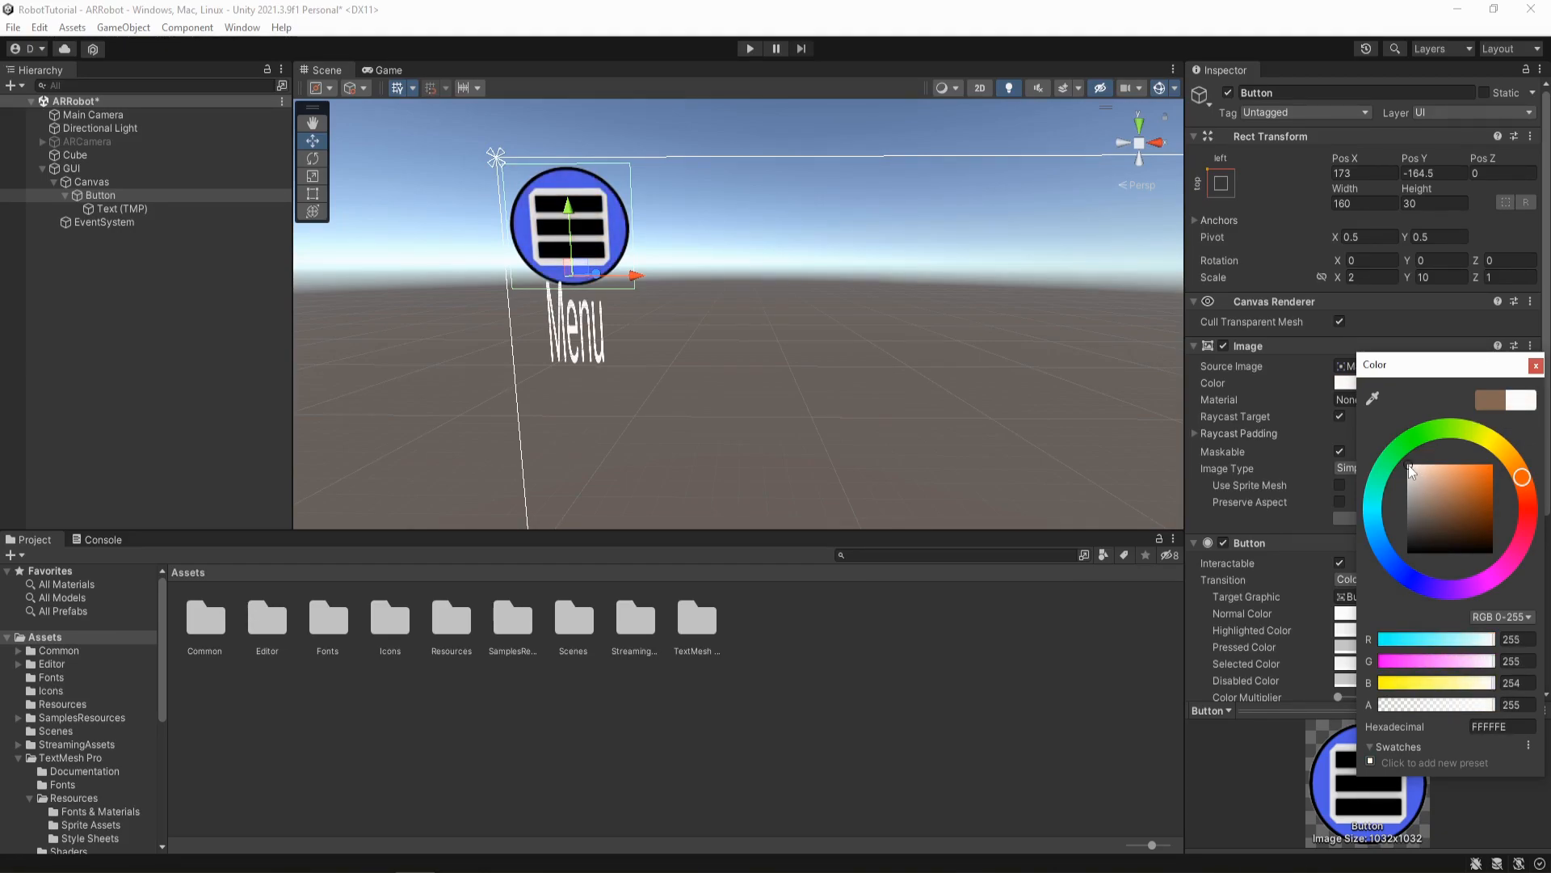
pyautogui.moveTo(1409, 463)
pyautogui.mouseDown()
pyautogui.moveTo(1422, 514)
pyautogui.moveTo(1410, 557)
pyautogui.moveTo(1403, 463)
pyautogui.mouseUp()
pyautogui.click(1536, 366)
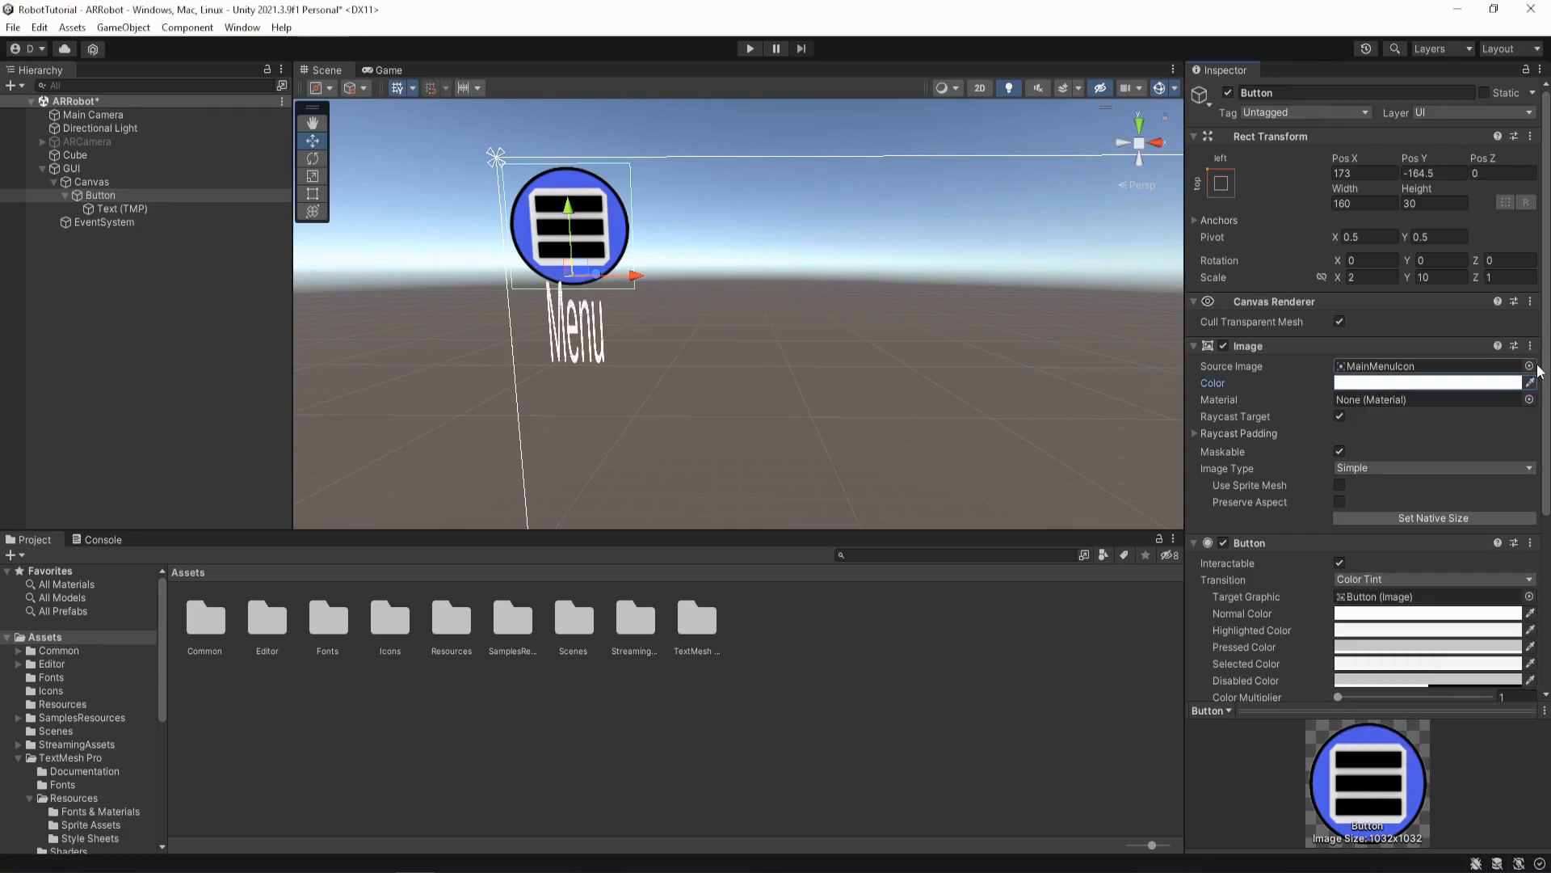
# - Try Solid Color as the Main Camera's Clear Flags, restore Skybox, and run the scene
pyautogui.click(95, 114)
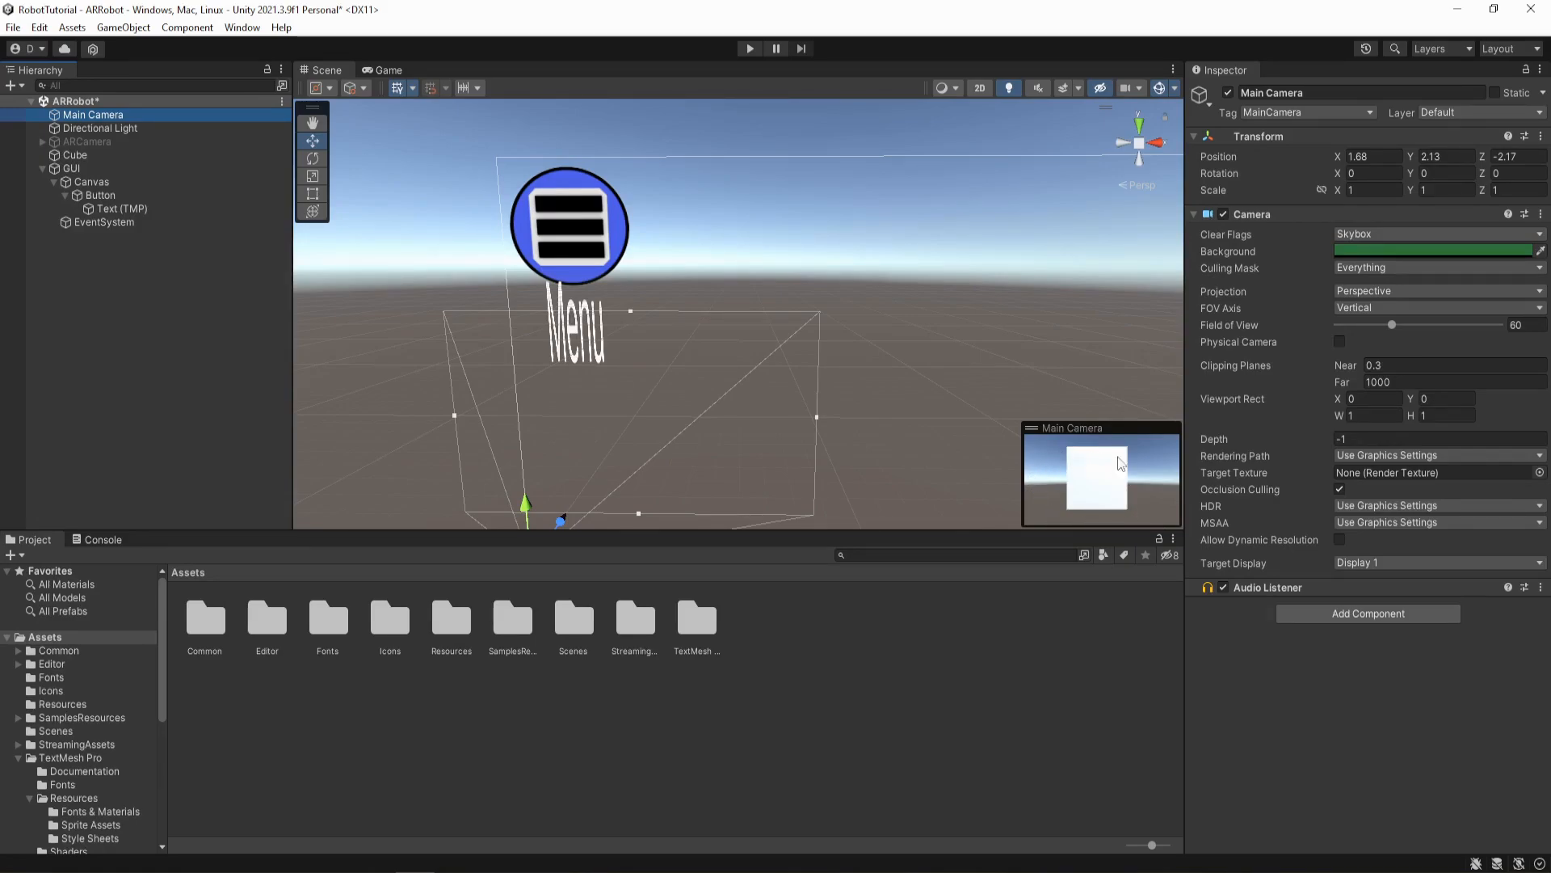
pyautogui.click(1370, 234)
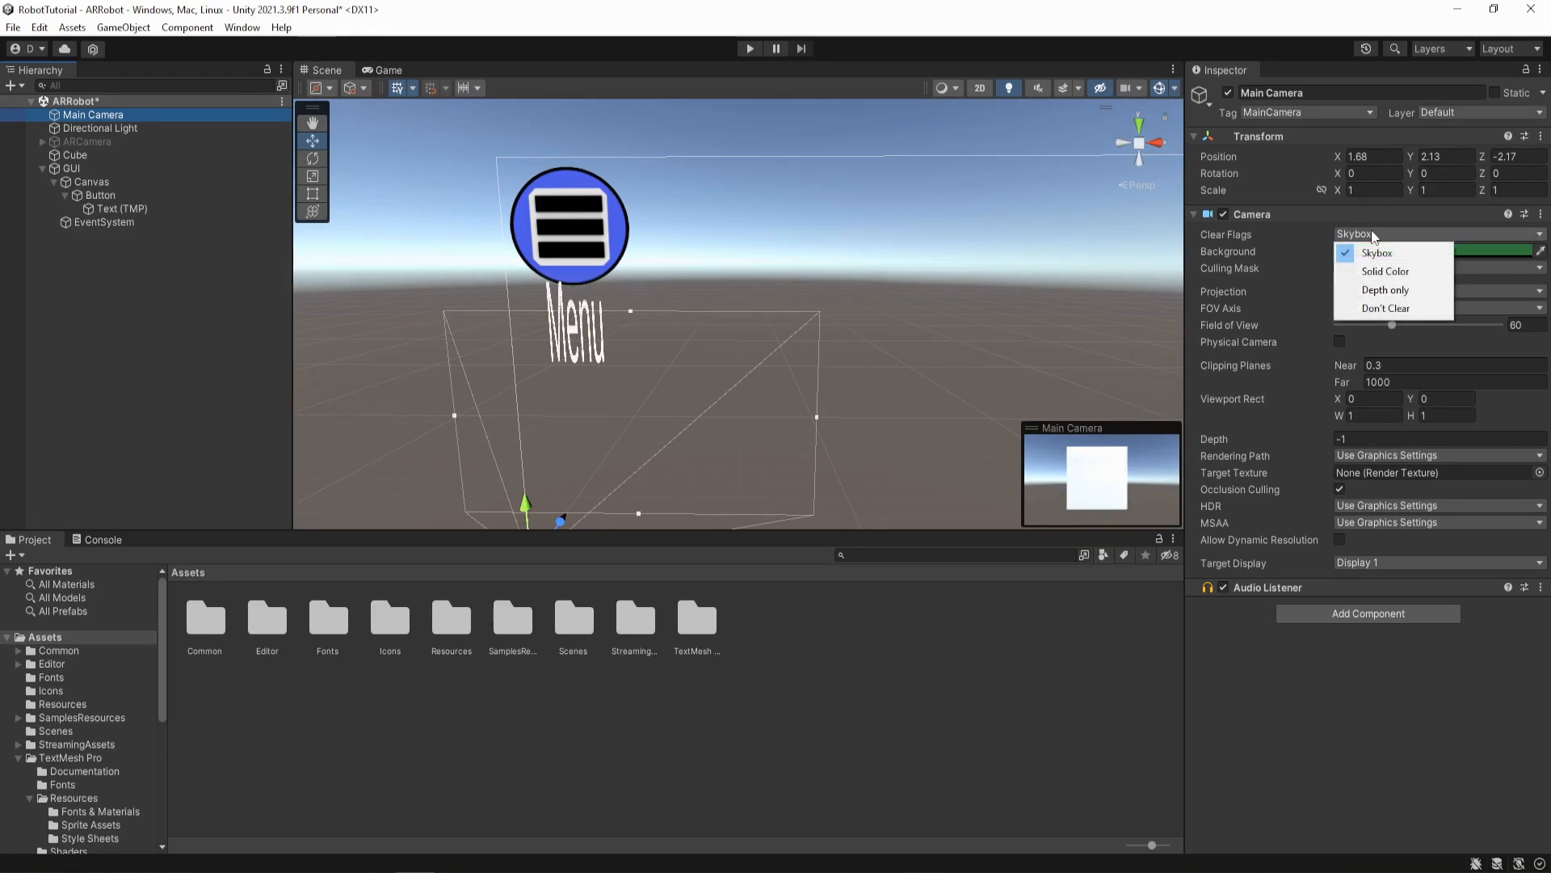
pyautogui.click(1379, 272)
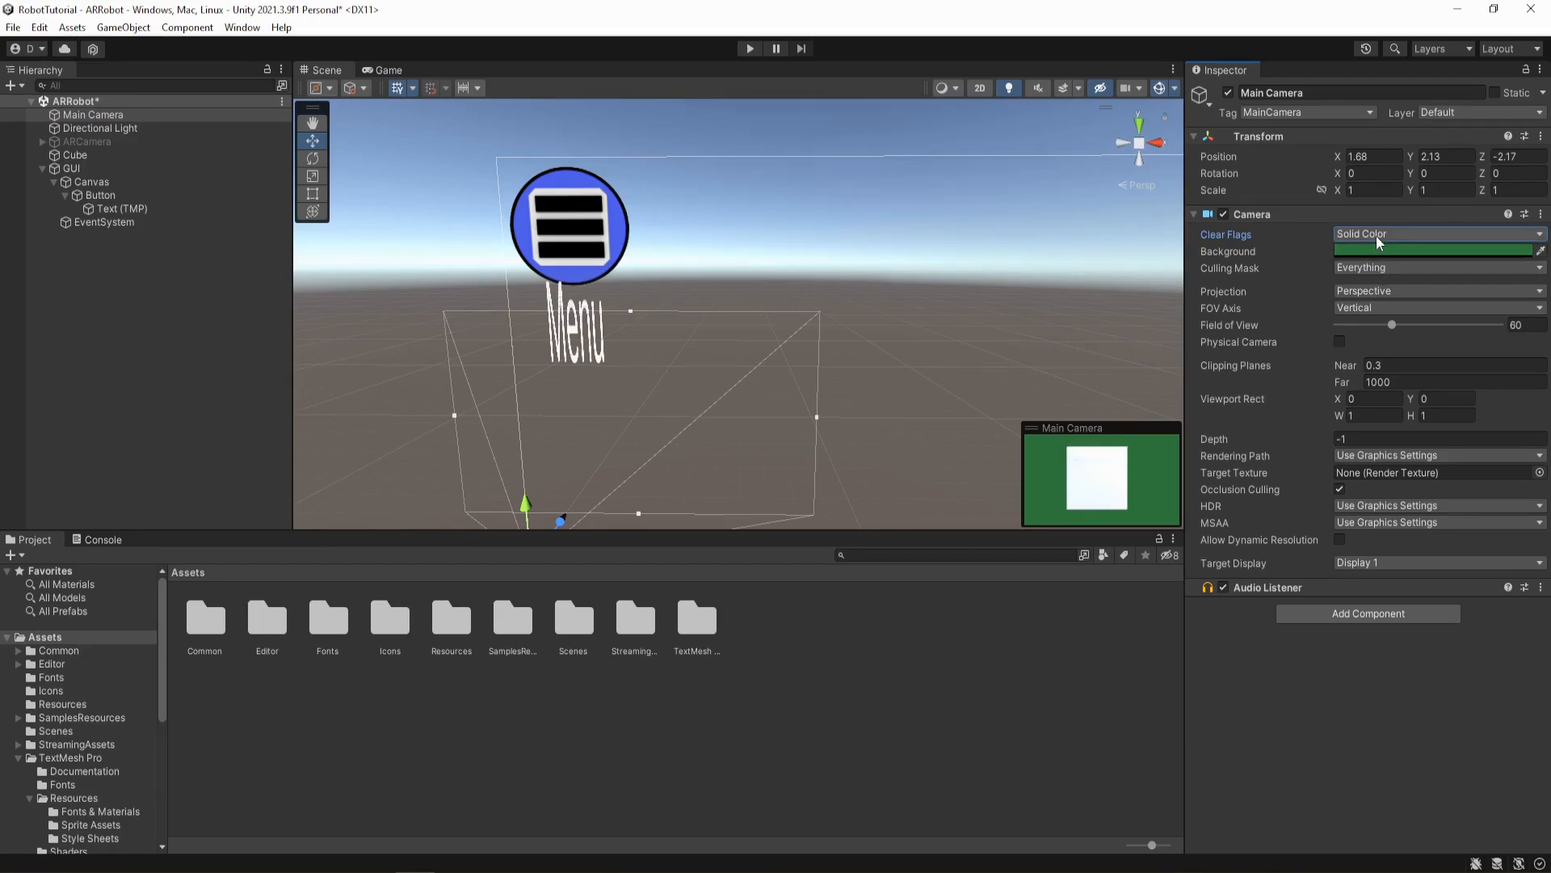
pyautogui.click(1375, 232)
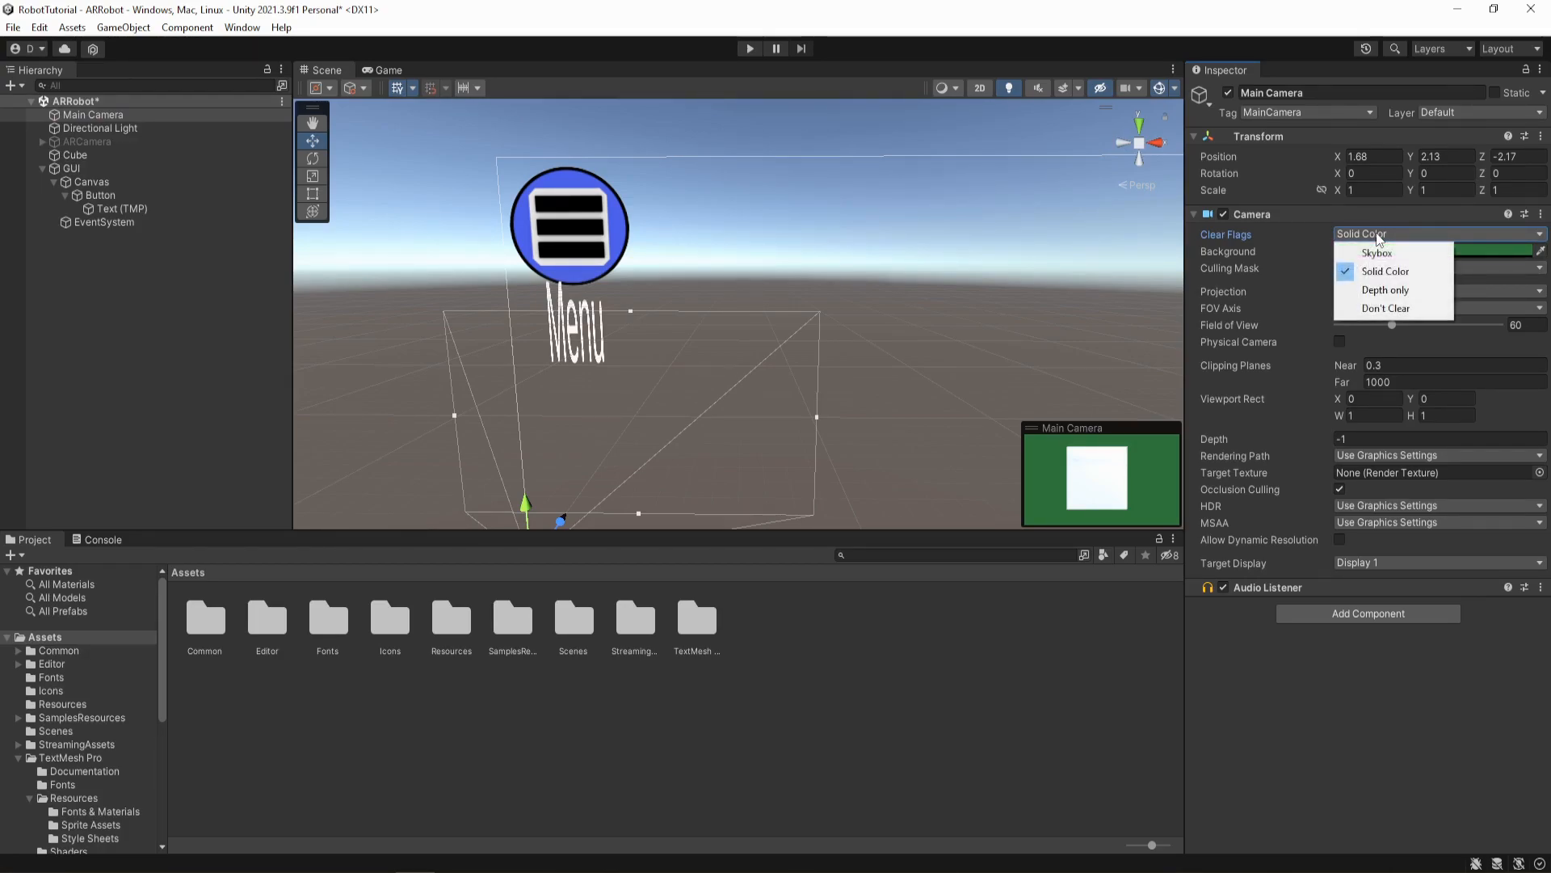
pyautogui.click(1376, 255)
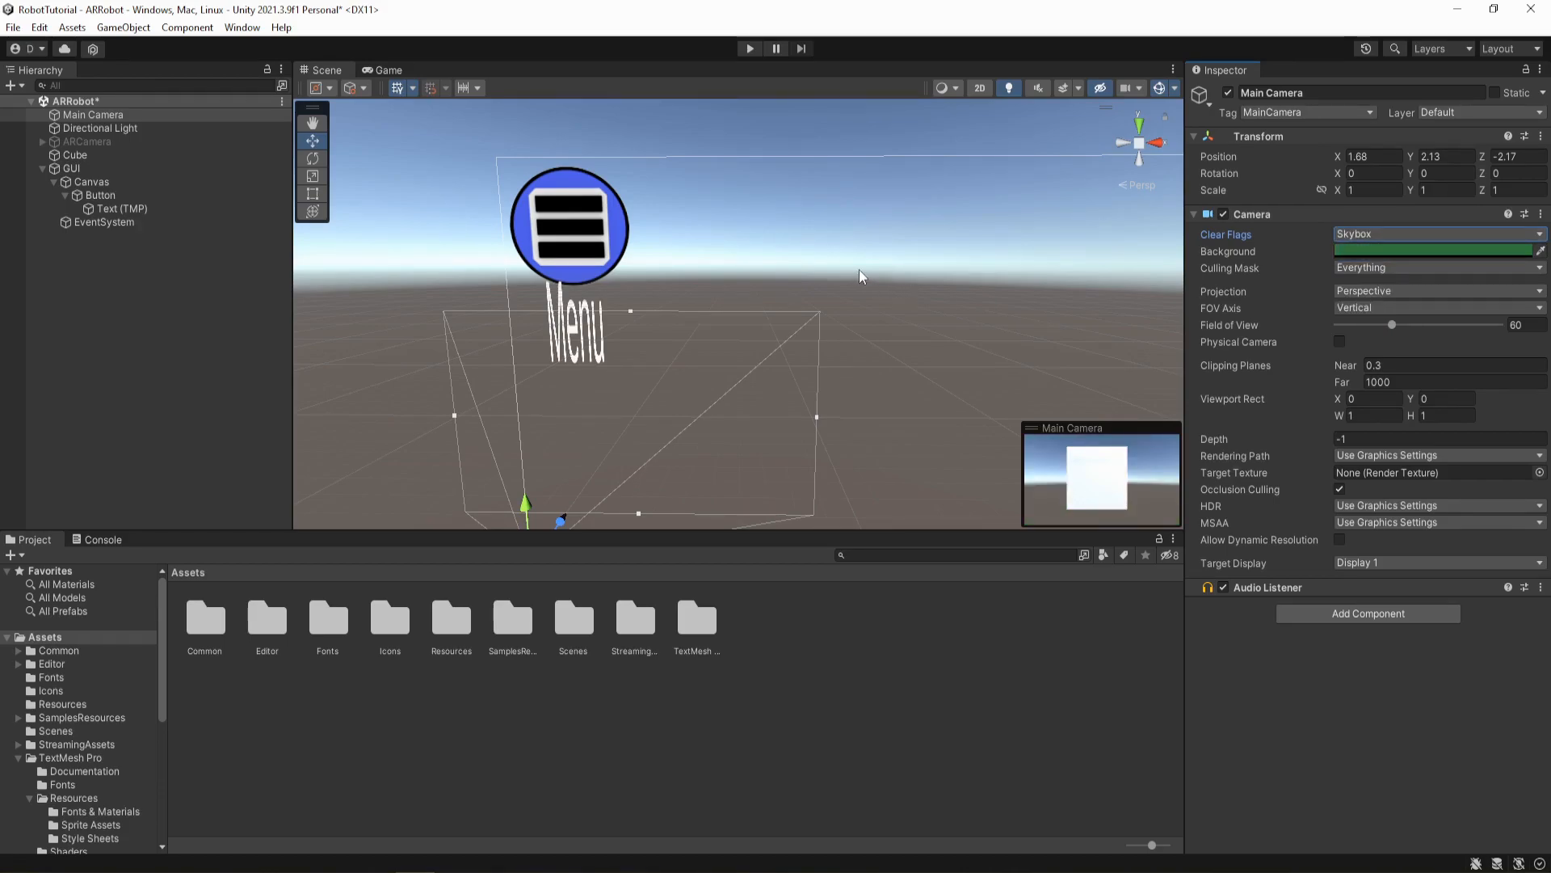
pyautogui.click(749, 48)
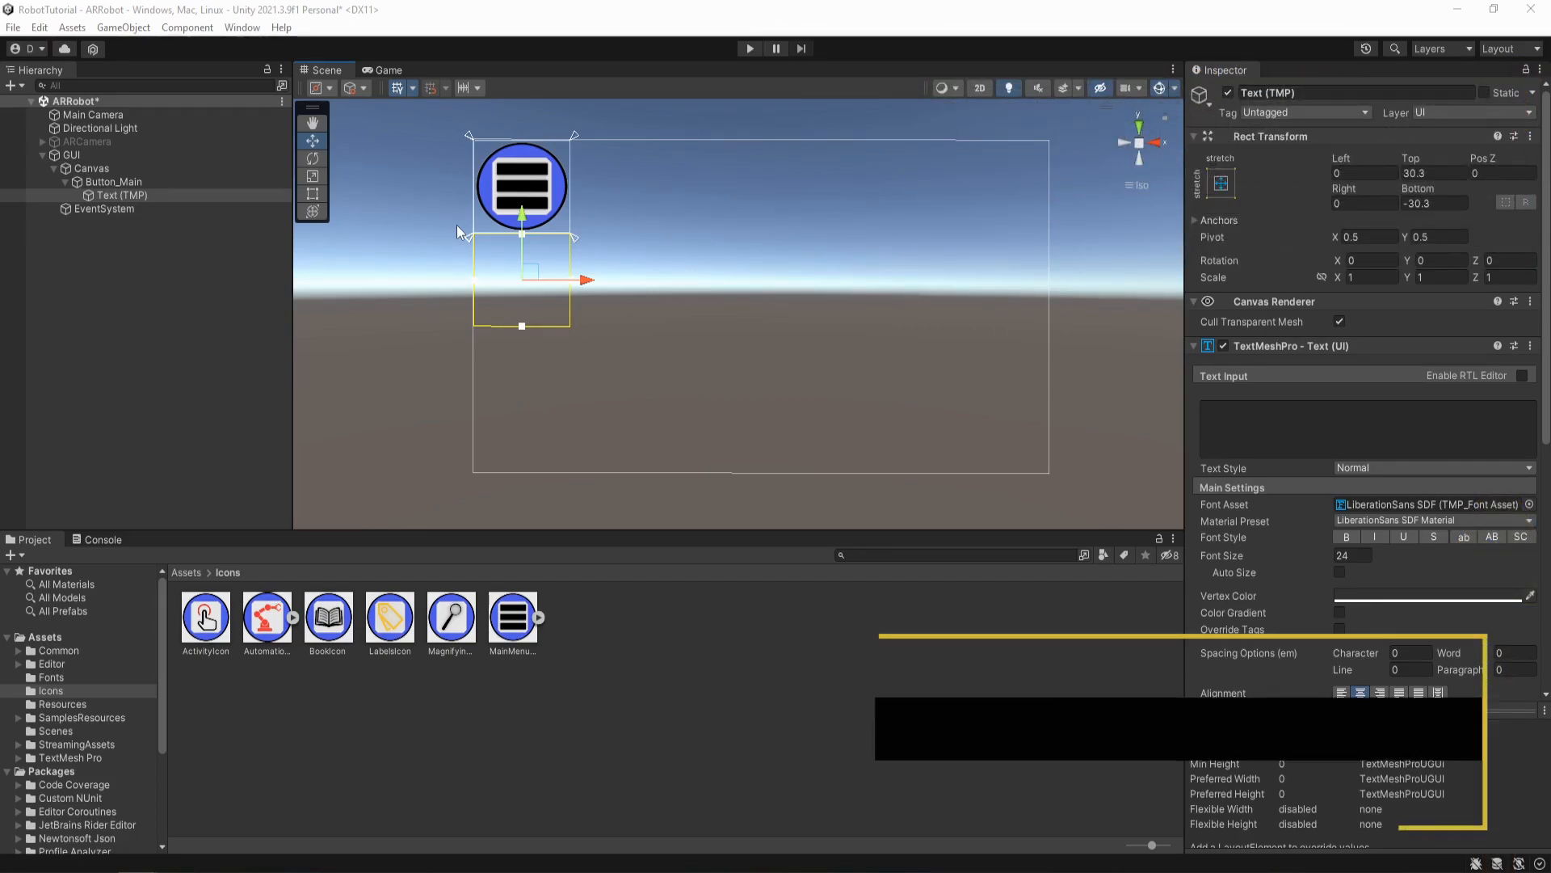
# - Move Button_Main's text up onto the icon and add a UI Panel to the Canvas
pyautogui.moveTo(530, 222); pyautogui.dragTo(522, 121)
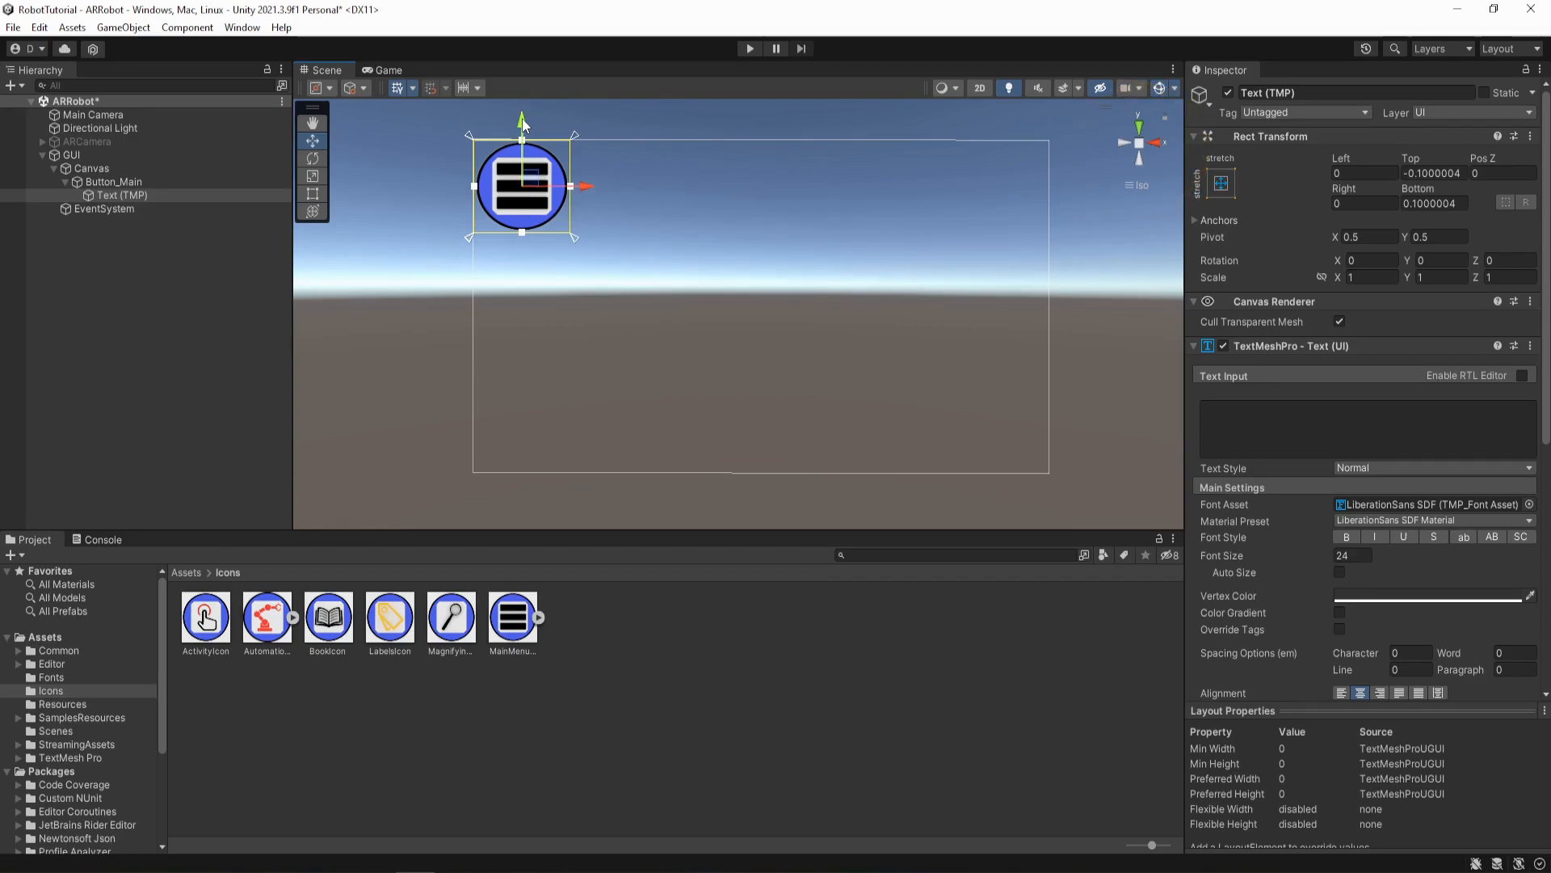
pyautogui.click(126, 27)
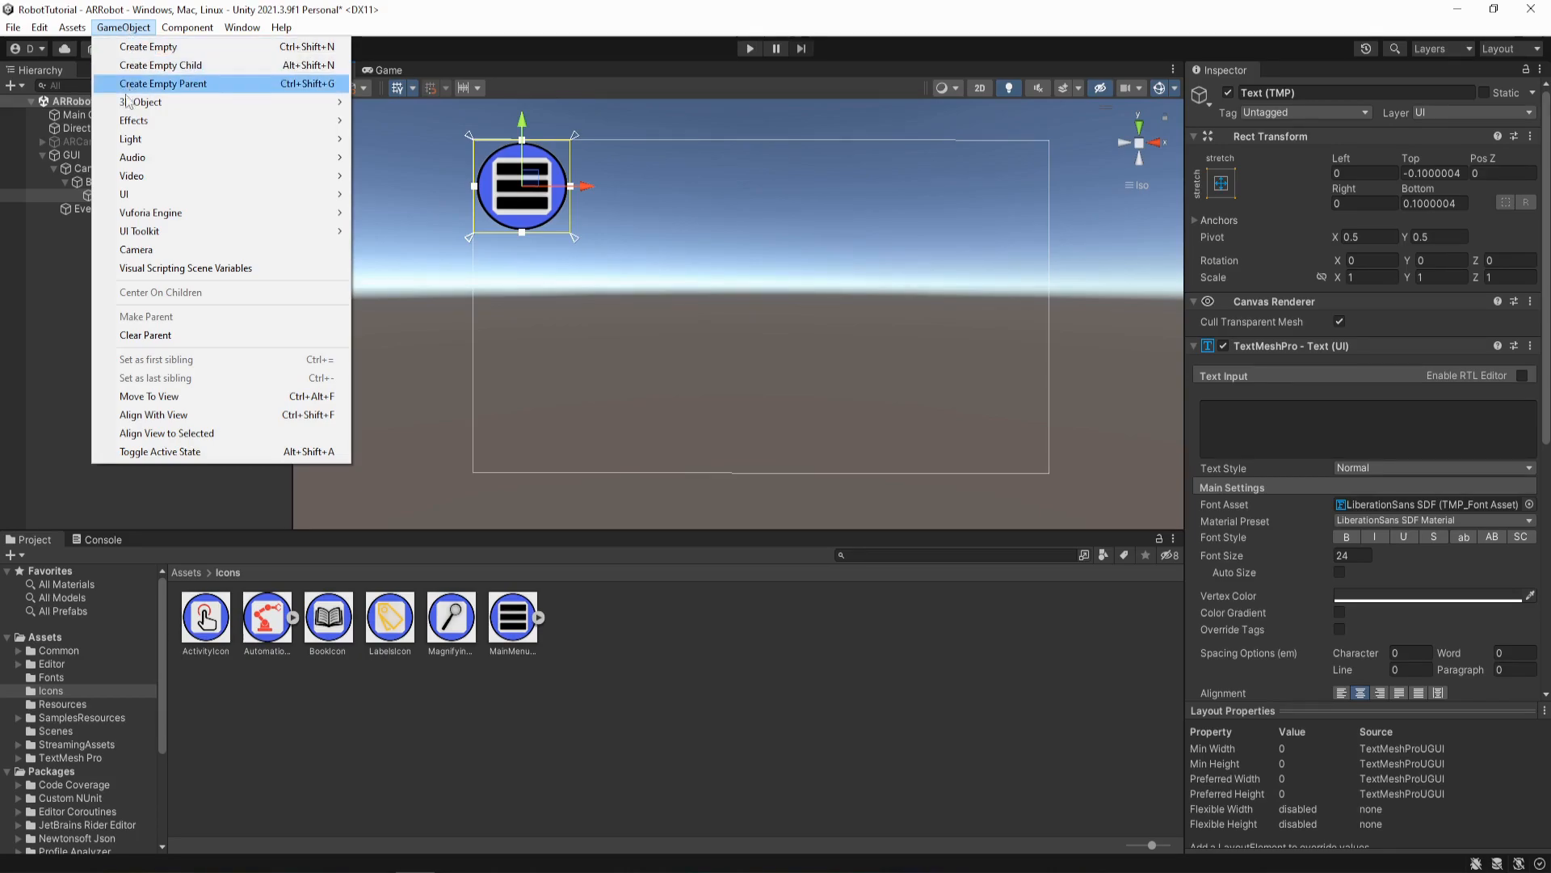
pyautogui.moveTo(142, 196)
pyautogui.moveTo(356, 181)
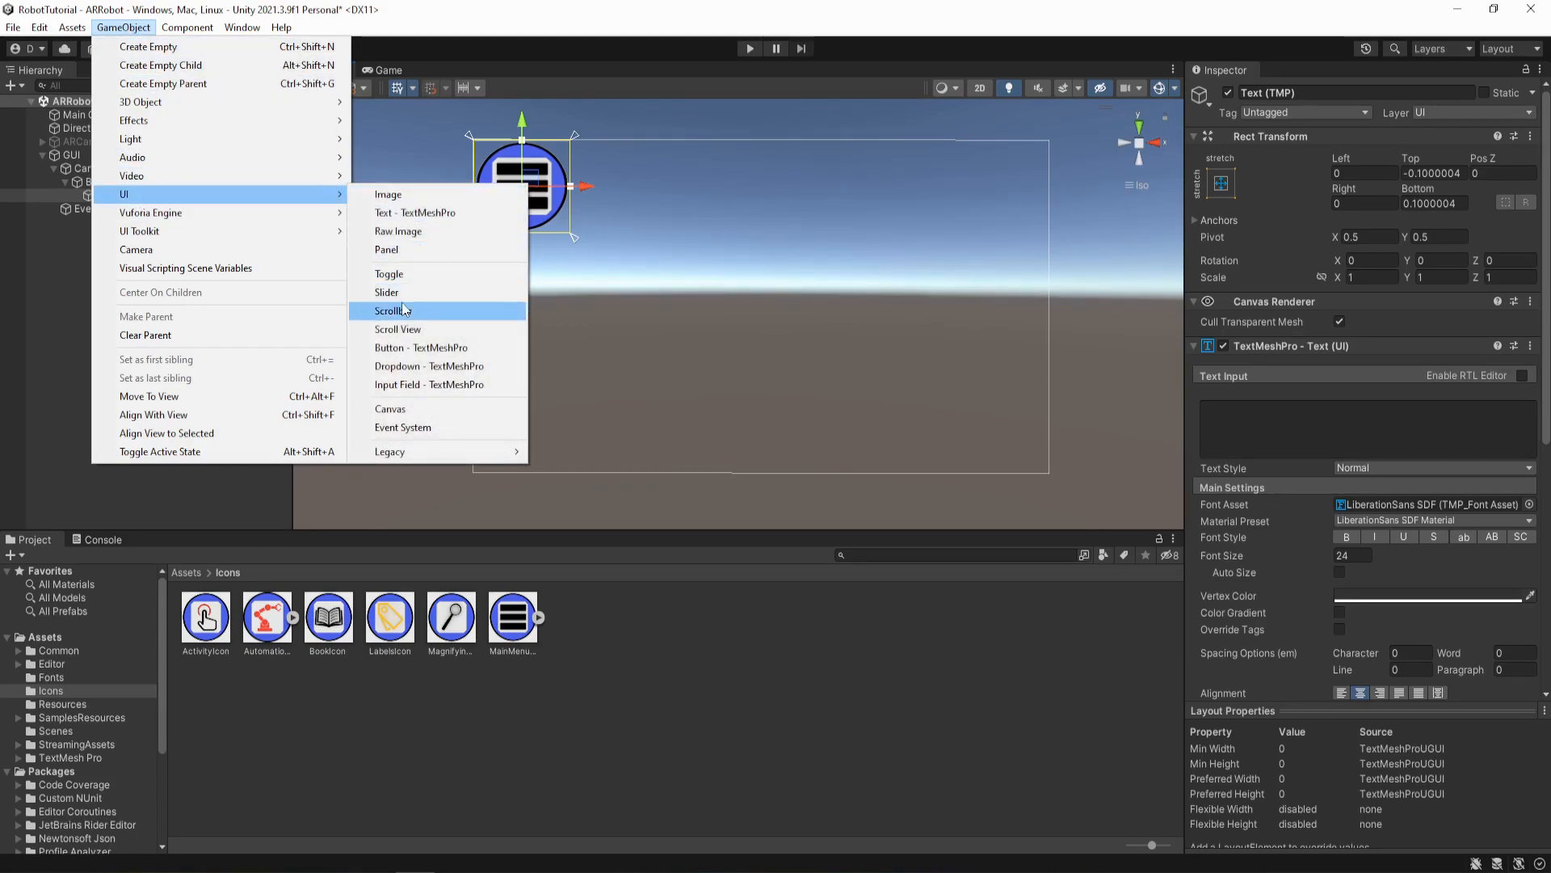
pyautogui.click(395, 249)
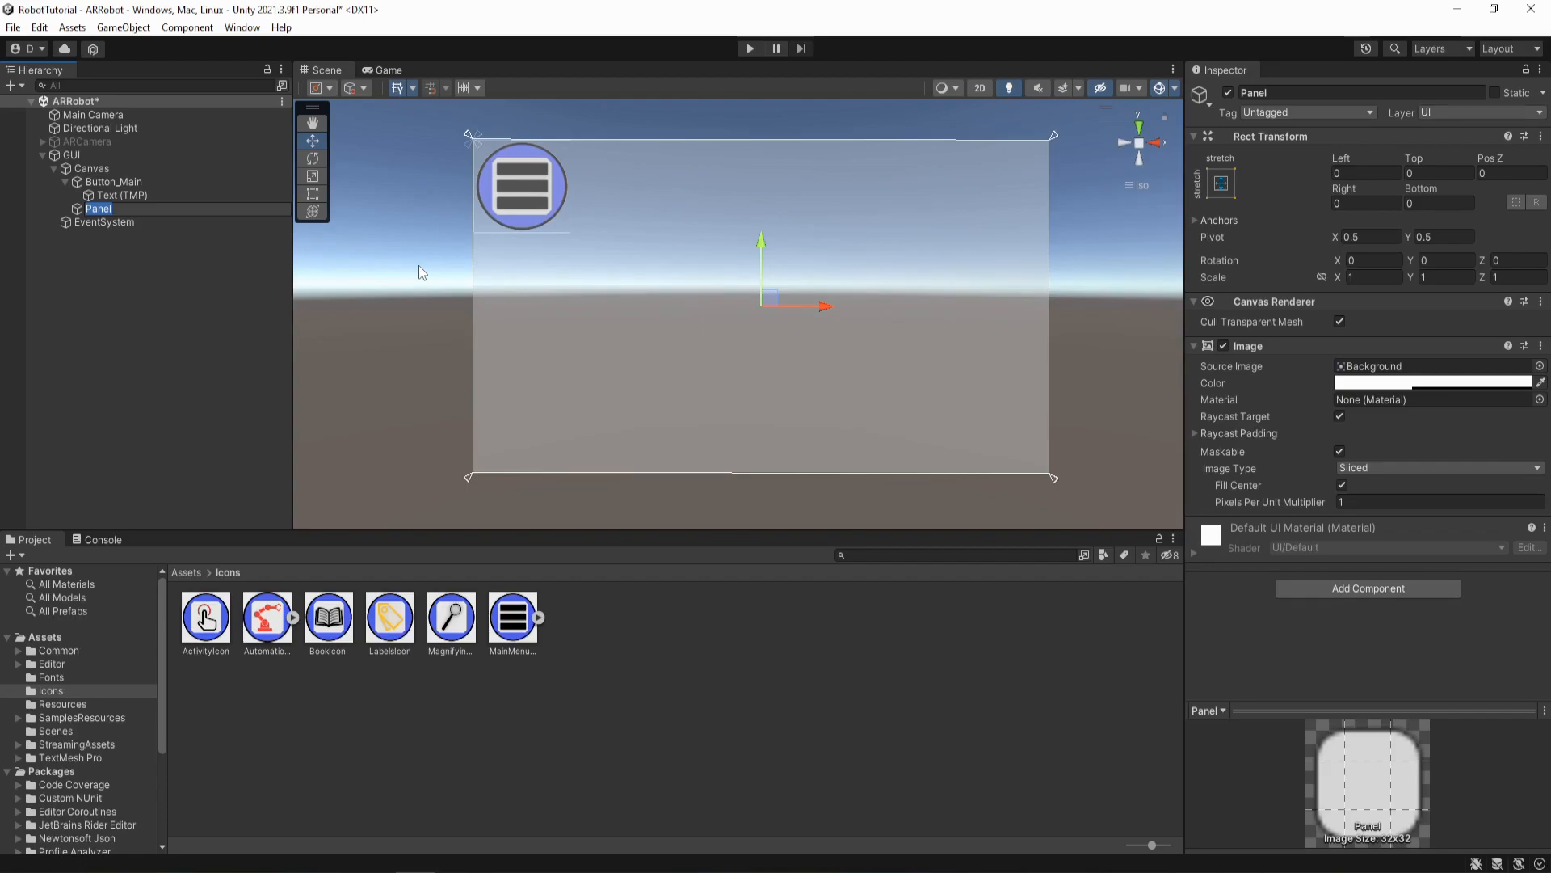
# - Set the Panel's Image color to dark gray 3D3C3C with an alpha of 67
pyautogui.click(1351, 383)
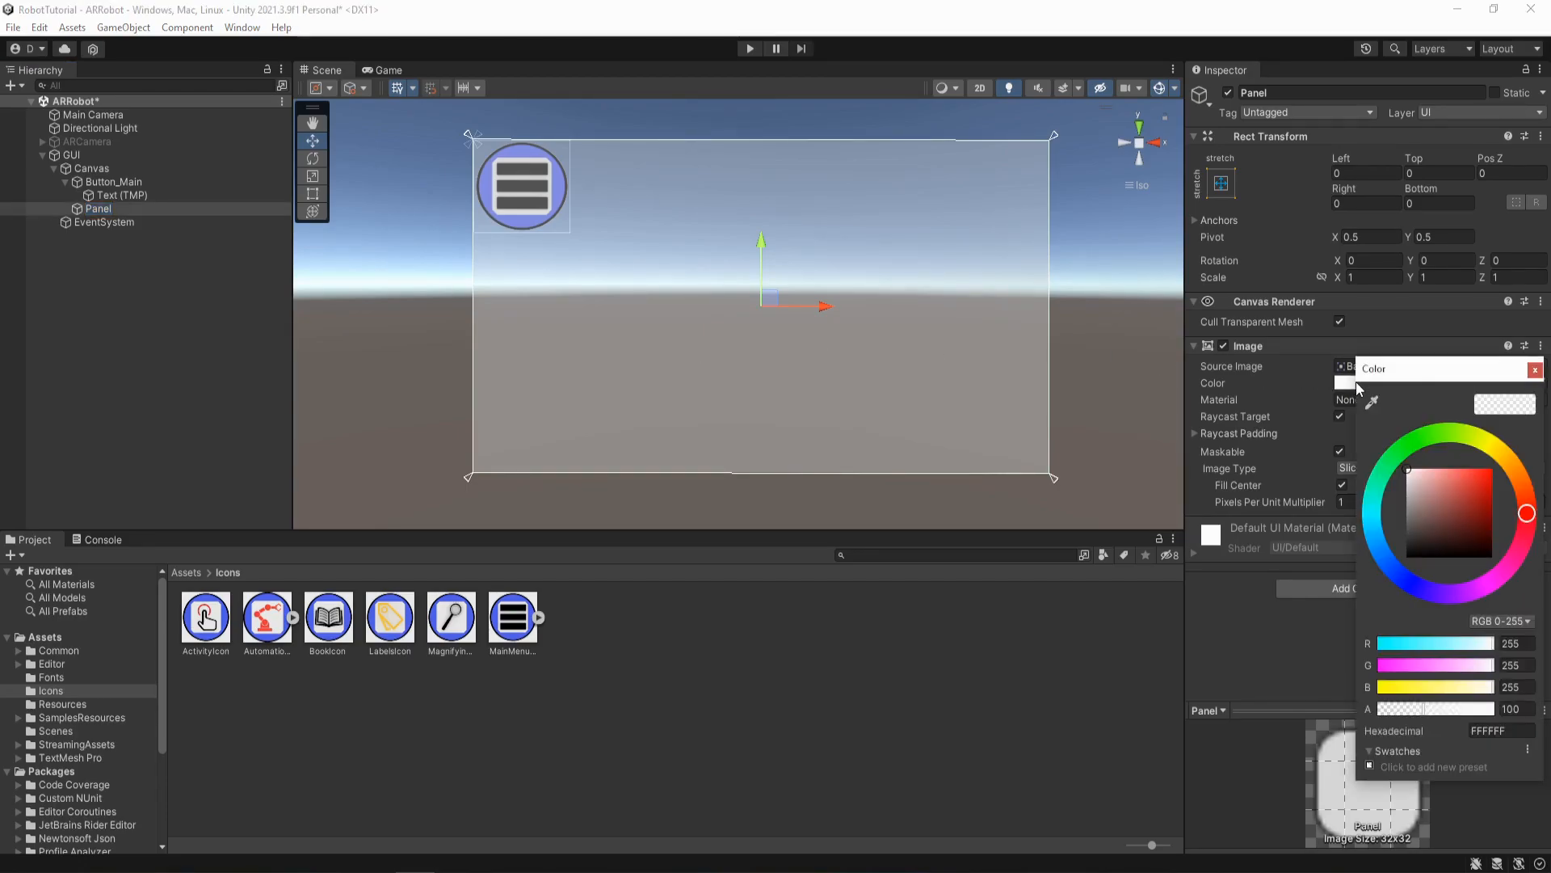
pyautogui.moveTo(1407, 470); pyautogui.dragTo(1408, 537)
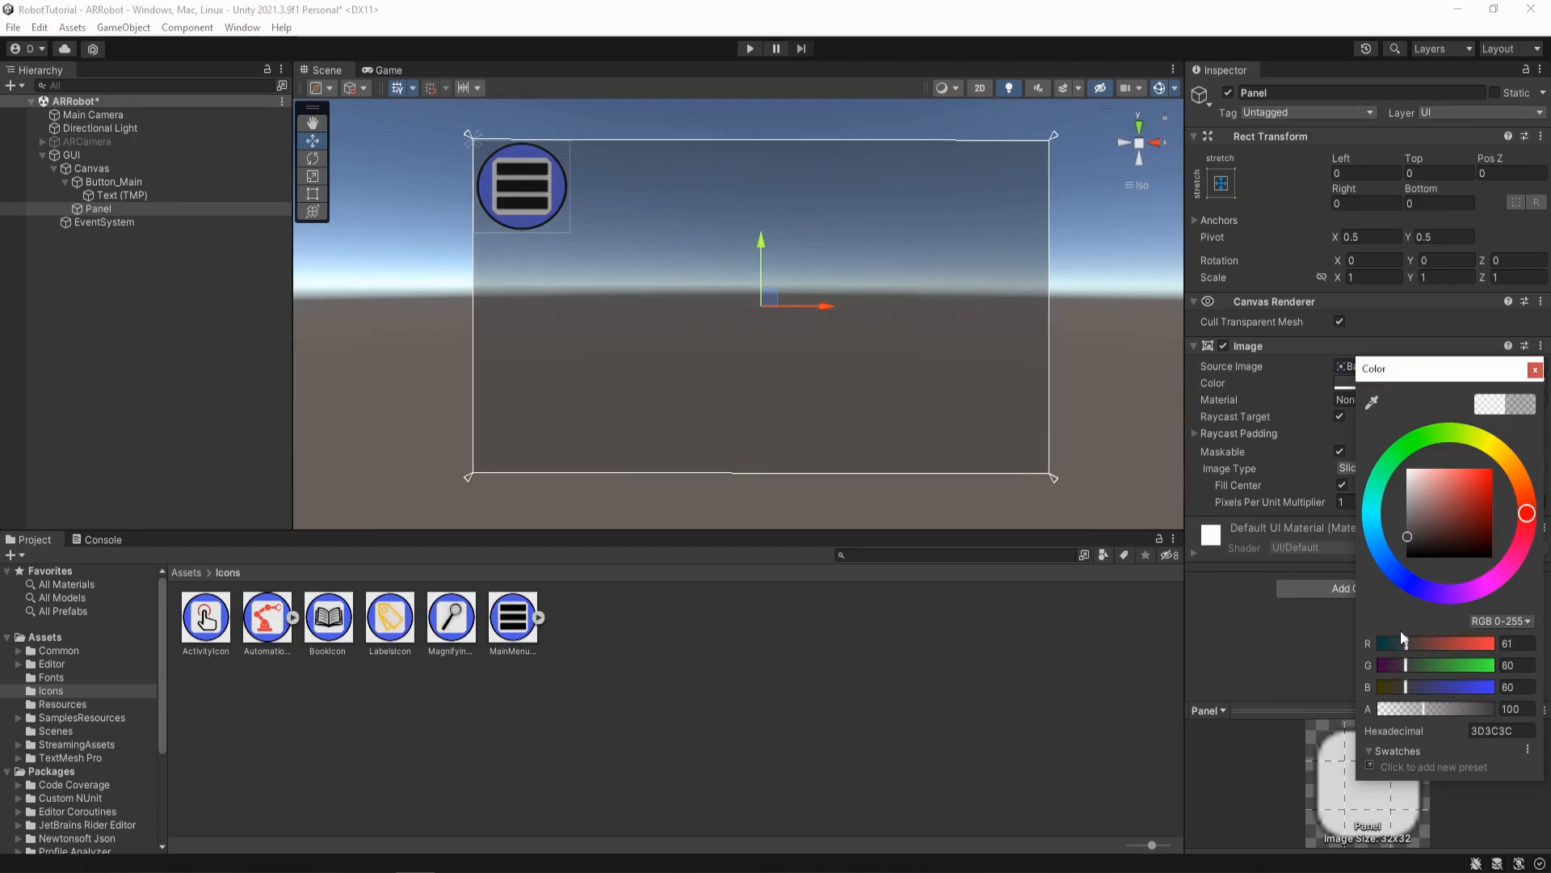
pyautogui.moveTo(1412, 715)
pyautogui.mouseDown()
pyautogui.moveTo(1486, 711)
pyautogui.moveTo(1440, 714)
pyautogui.mouseUp()
pyautogui.moveTo(1421, 711); pyautogui.dragTo(1412, 710)
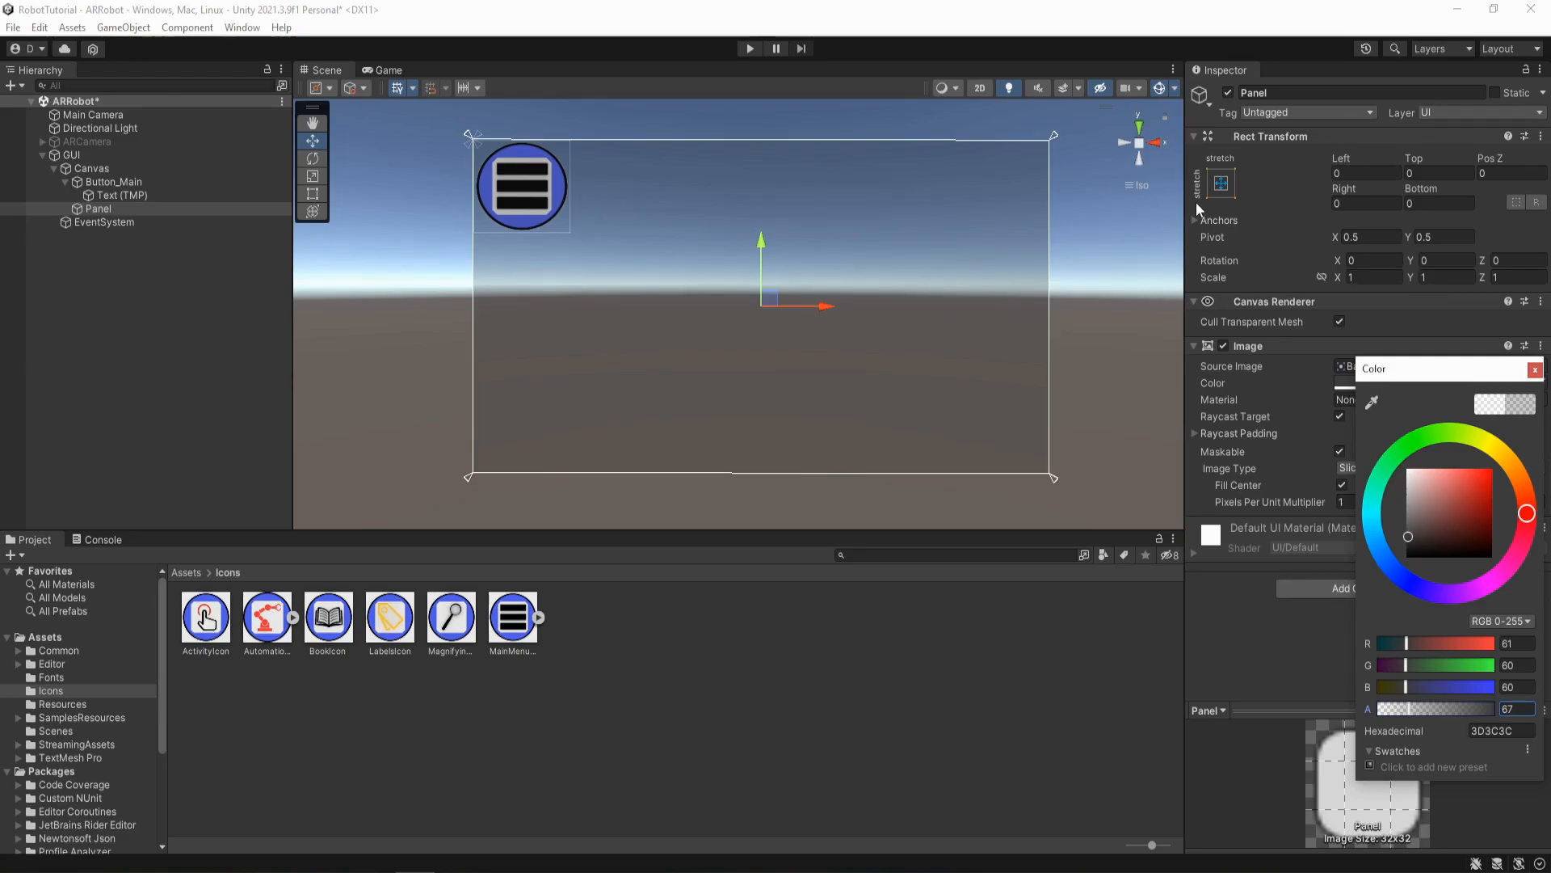
# - Resize the Panel with the Rect Tool into a strip below the menu icon, with offsets about Right 1553, Top 359 and Bottom 49
pyautogui.click(313, 196)
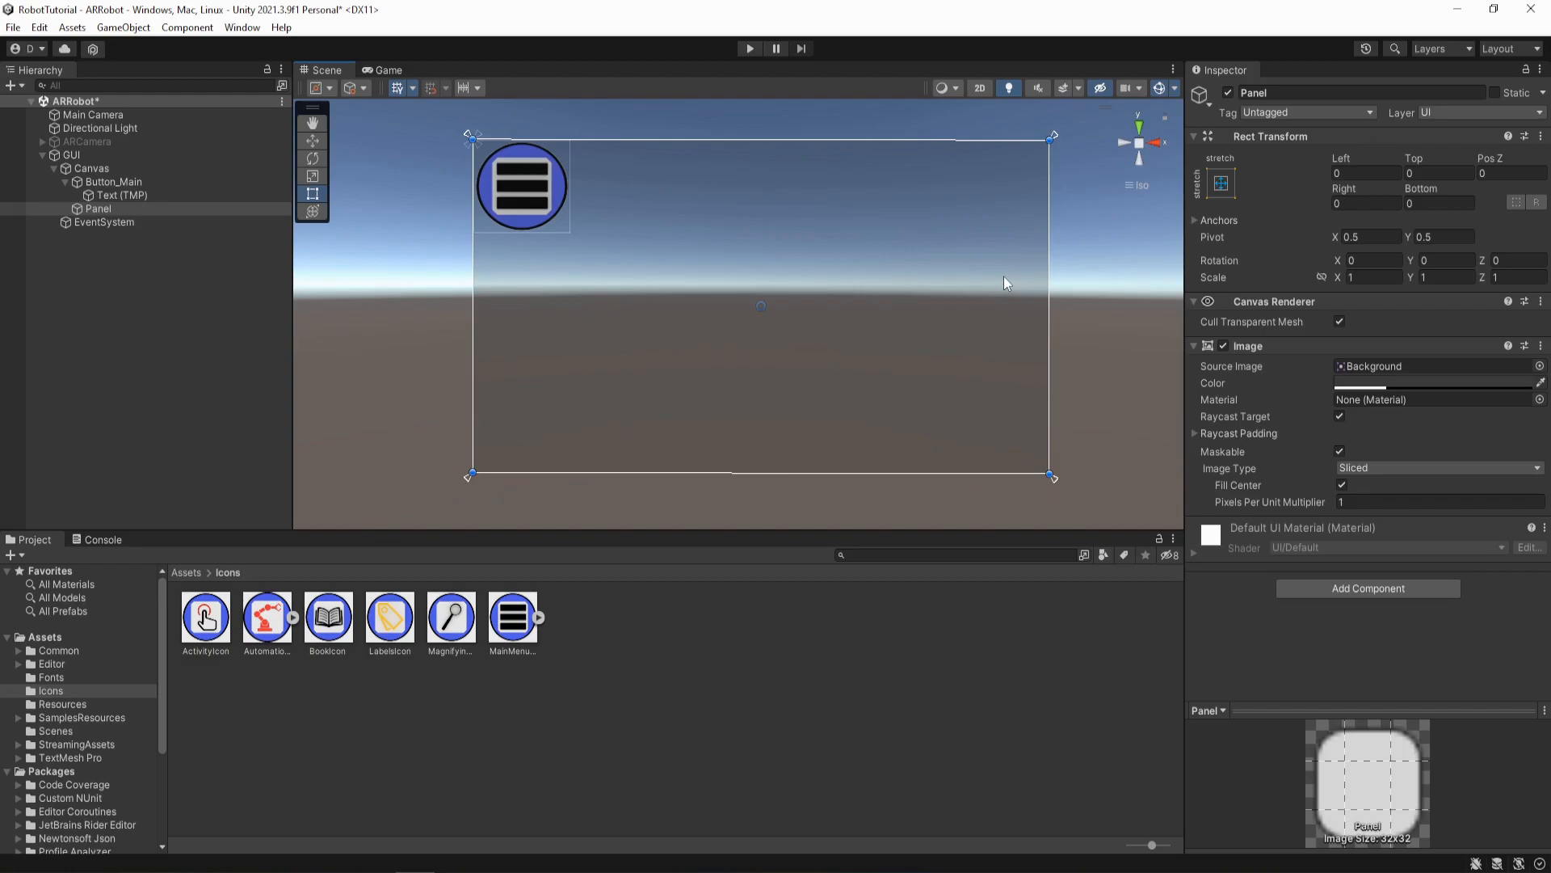
pyautogui.moveTo(1049, 287); pyautogui.dragTo(582, 296)
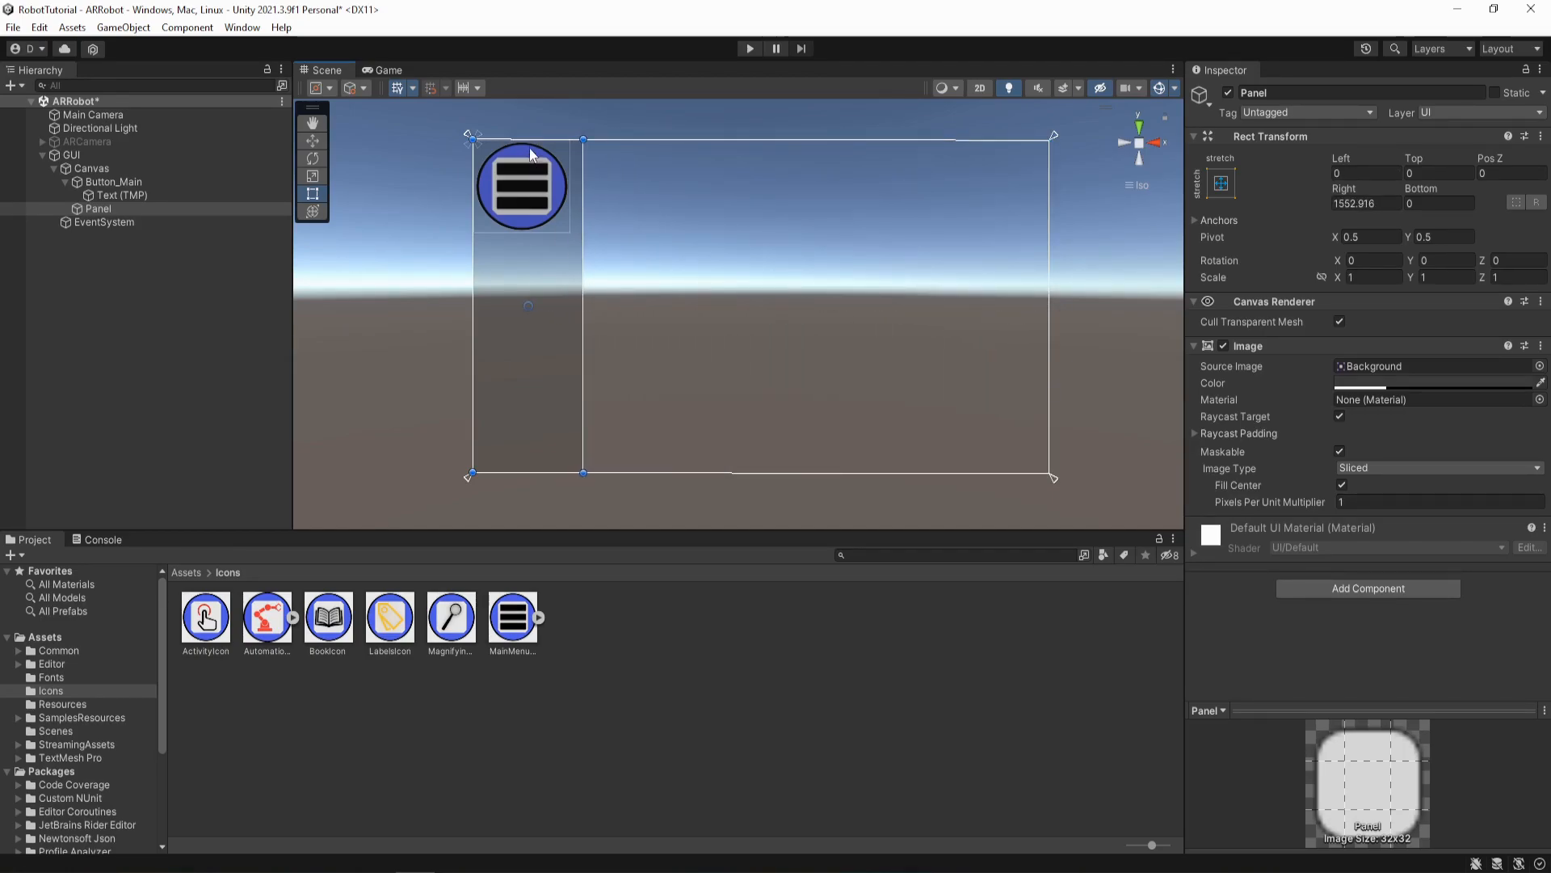
pyautogui.moveTo(530, 140); pyautogui.dragTo(531, 249)
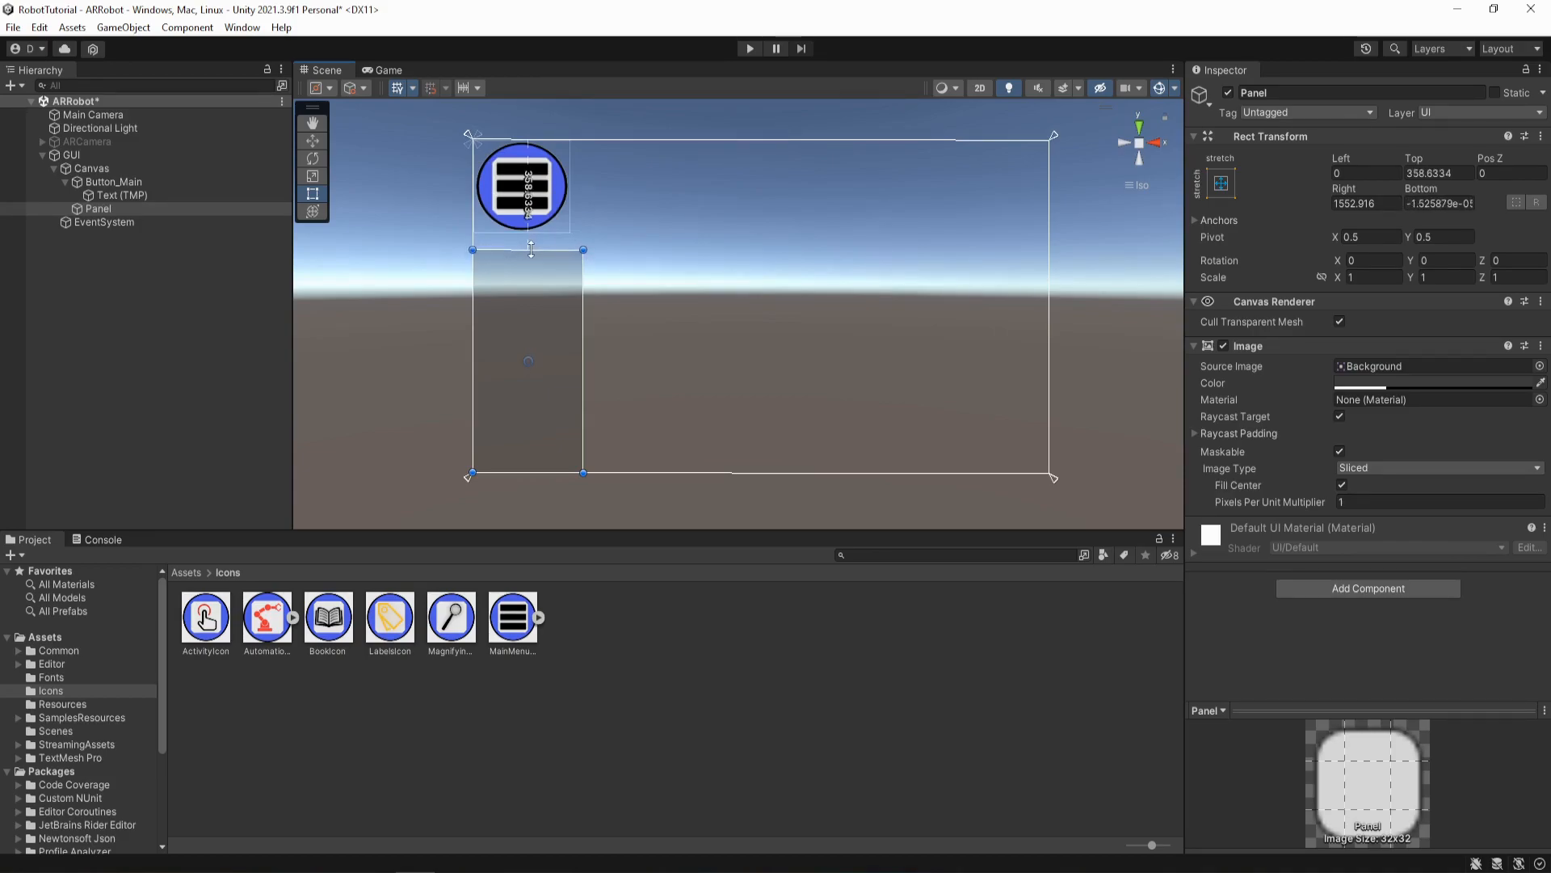
pyautogui.moveTo(523, 470); pyautogui.dragTo(525, 457)
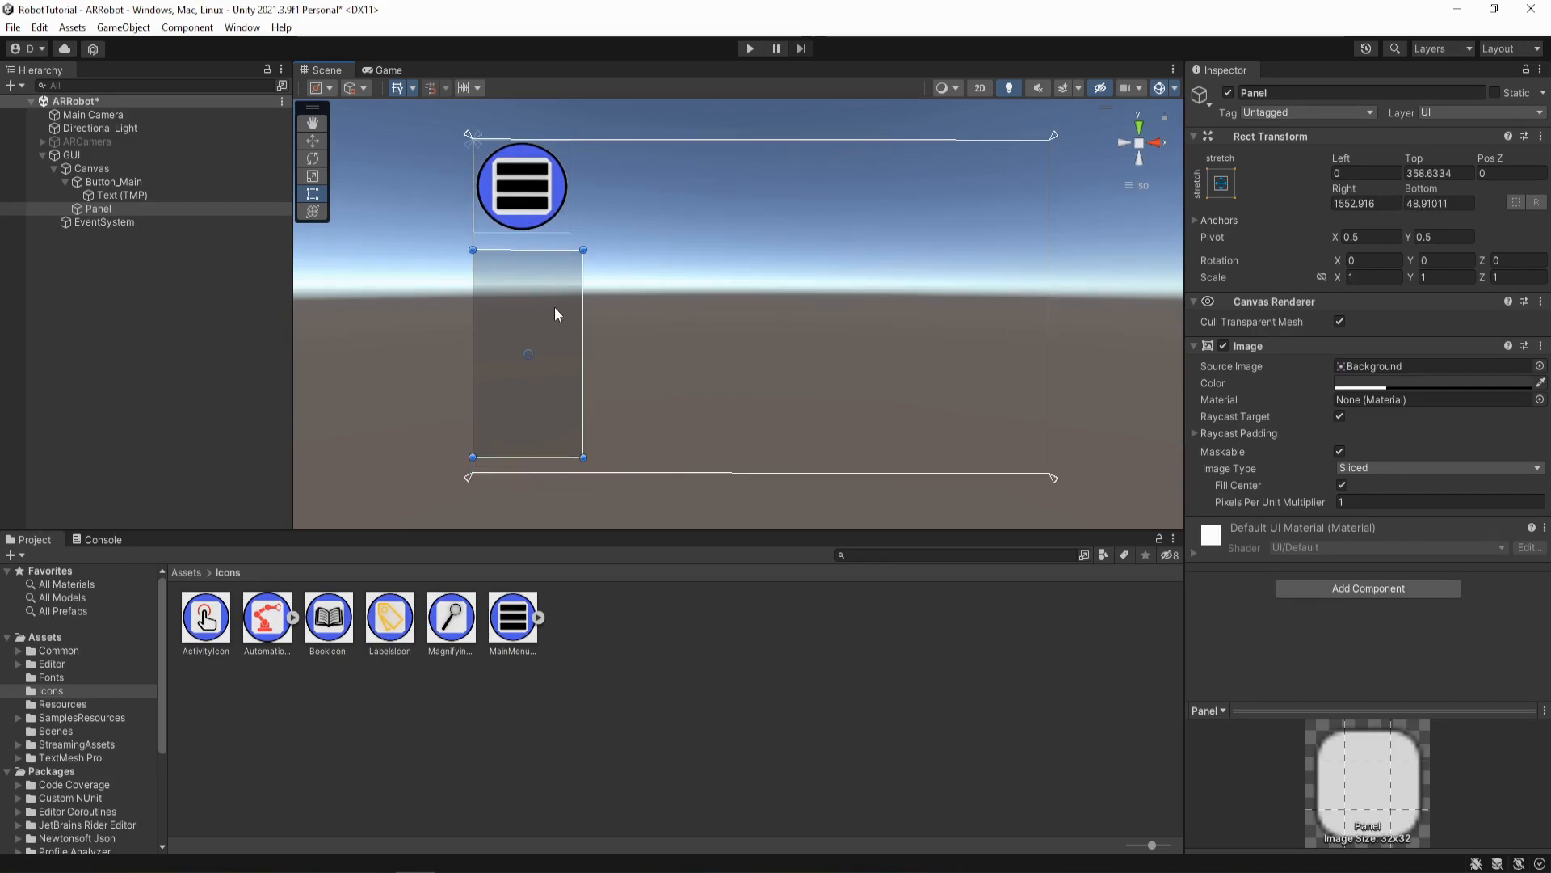
# - Raise the alpha of the Panel's Image color slightly to make the strip more opaque
pyautogui.scroll(1, 555, 307)
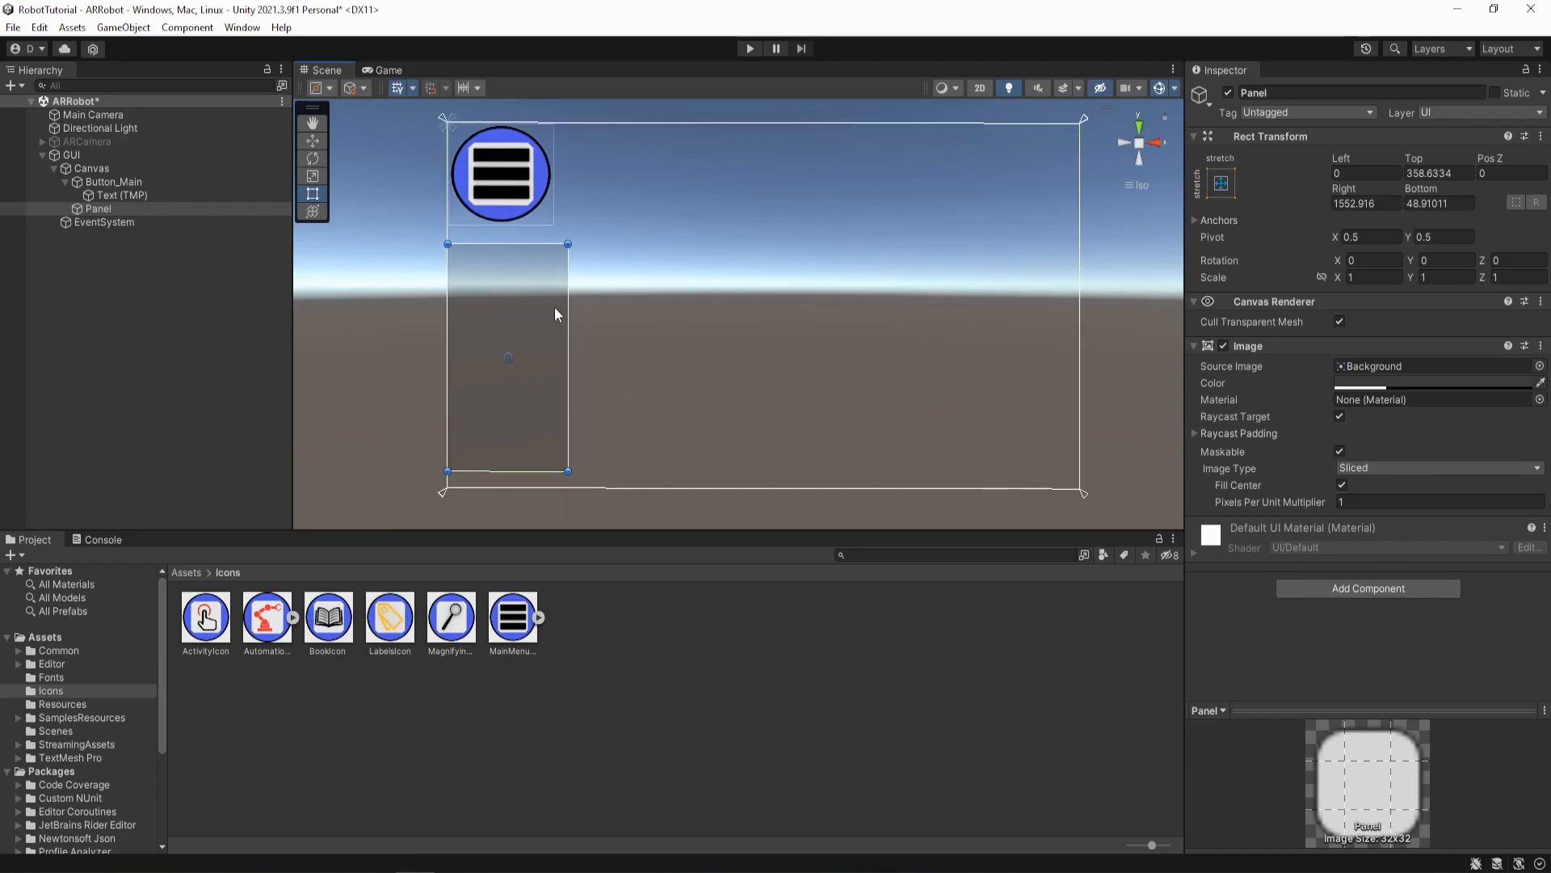
pyautogui.click(1371, 383)
pyautogui.click(1420, 706)
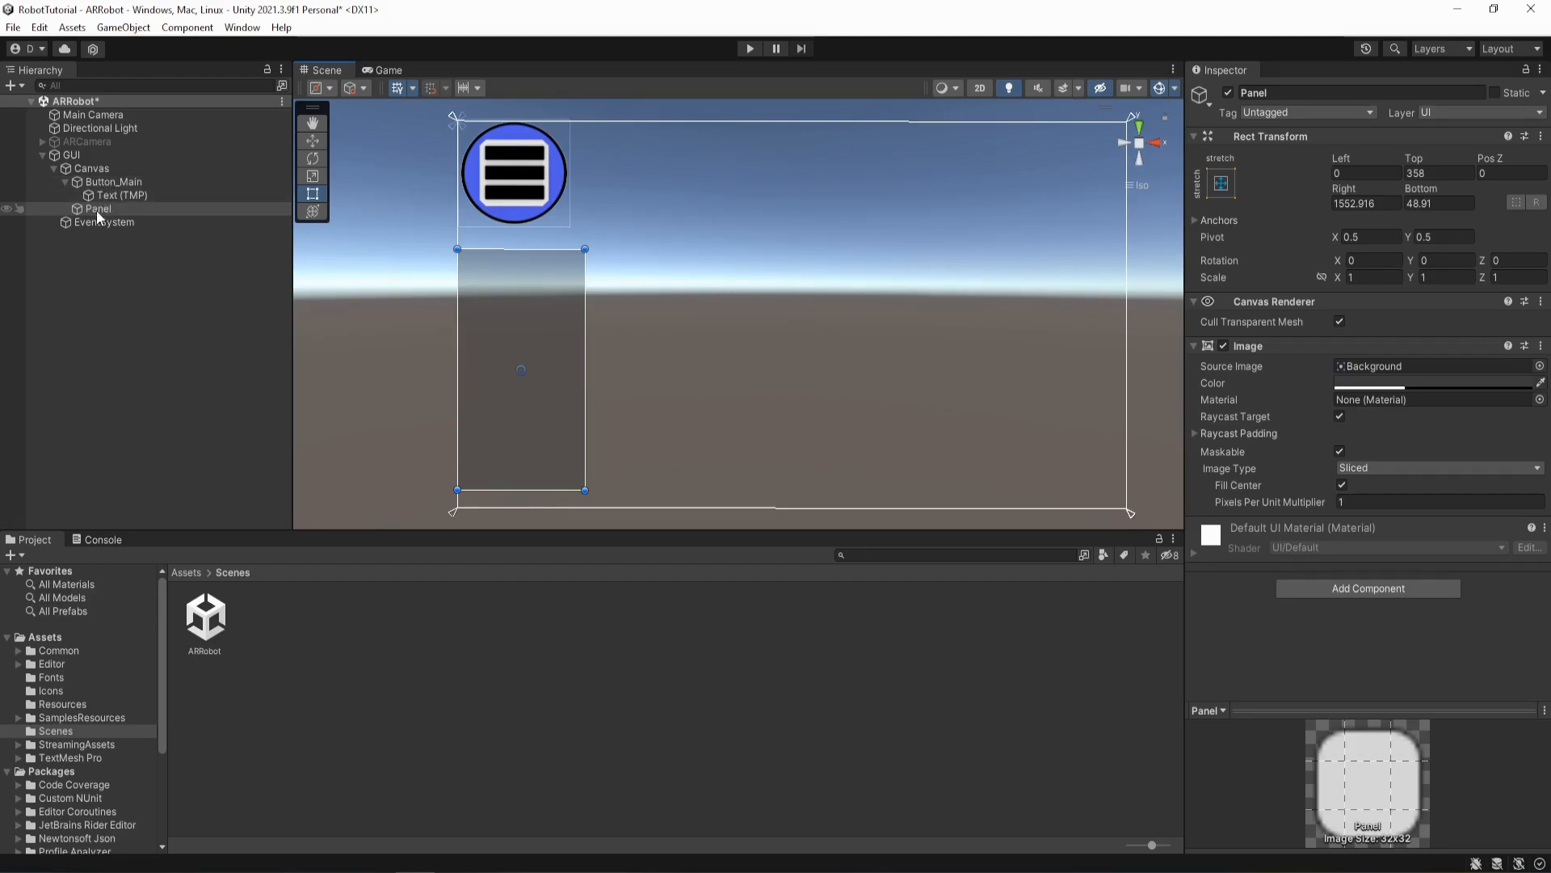
# - Nest the Panel under Button_Main and move the button with its Panel slightly right, to a Pos X of about 179
pyautogui.moveTo(94, 207); pyautogui.dragTo(120, 179)
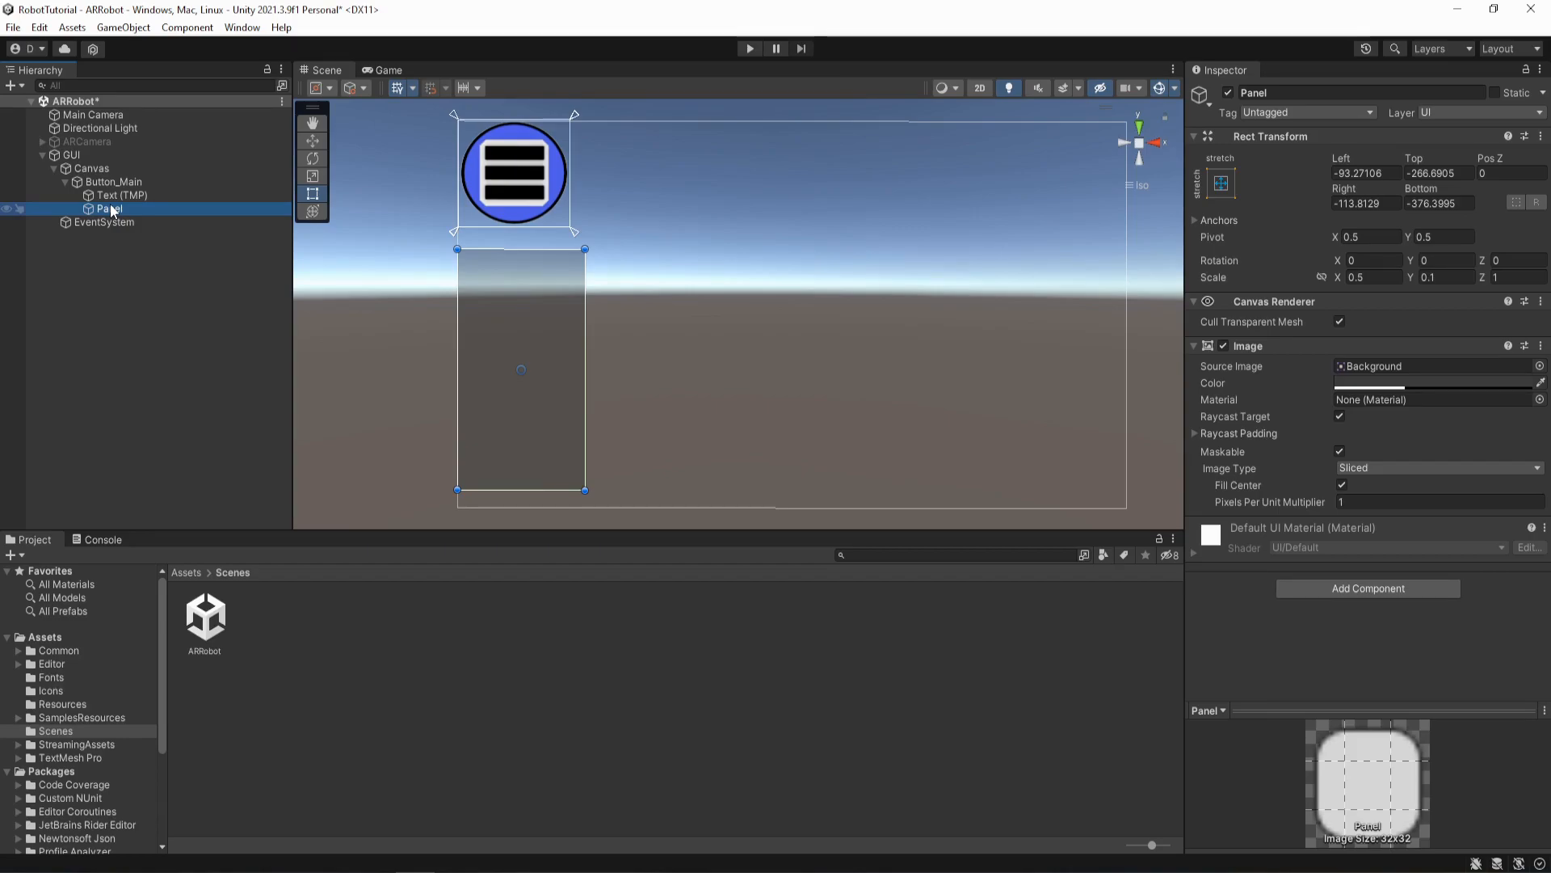
pyautogui.click(113, 182)
pyautogui.click(313, 141)
pyautogui.moveTo(582, 306)
pyautogui.mouseDown()
pyautogui.moveTo(647, 304)
pyautogui.moveTo(589, 305)
pyautogui.mouseUp()
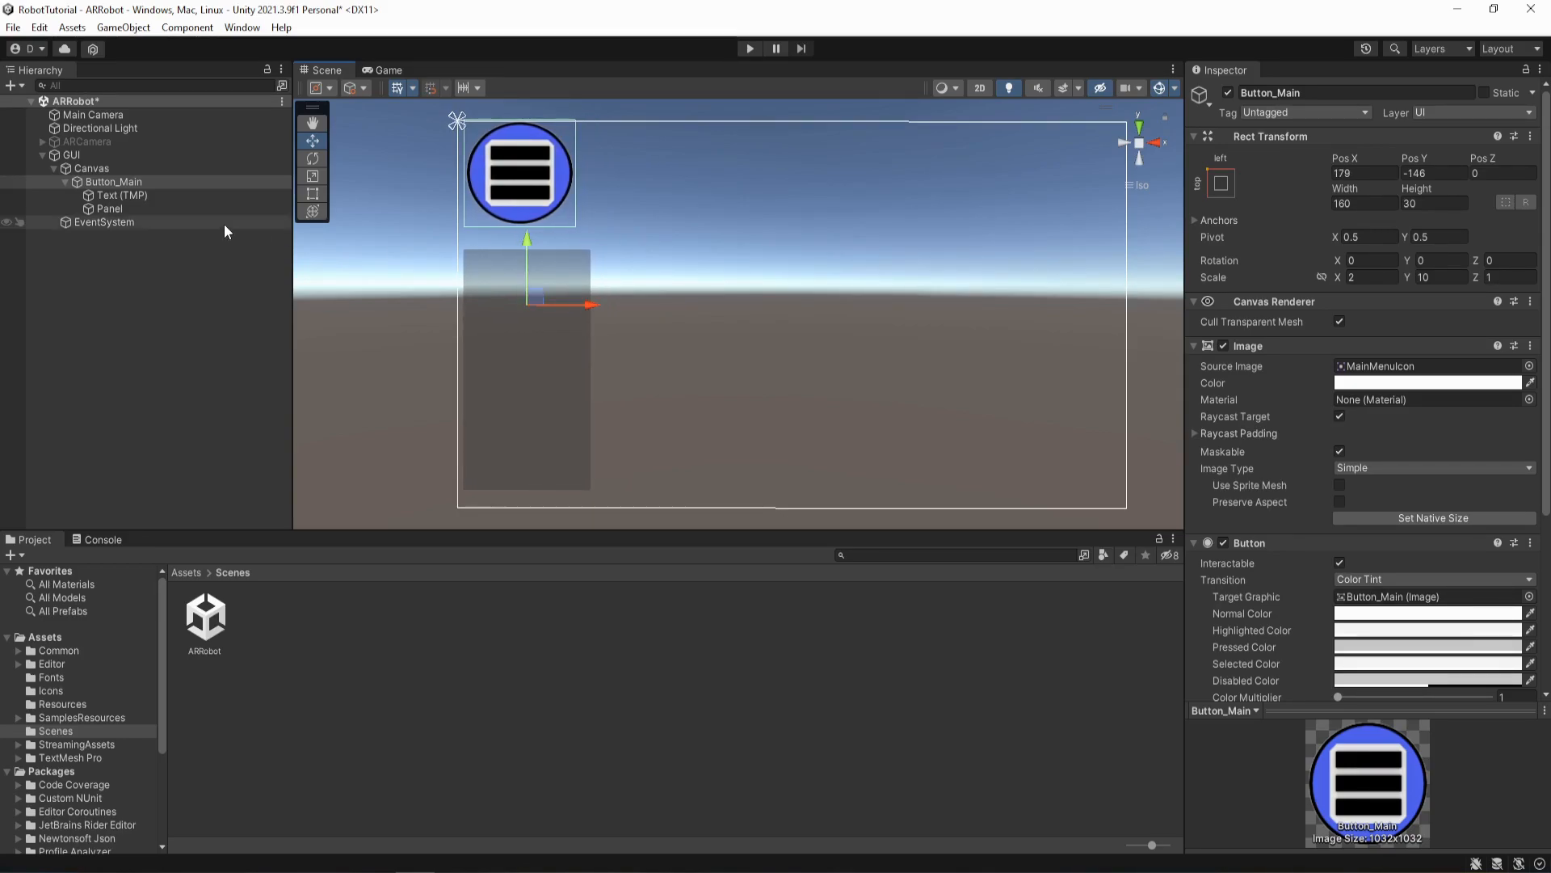
# - Try a smaller scale on Button_Main with X at 1, and restore its scale to X 2 and Y 10
pyautogui.click(117, 183)
pyautogui.click(1366, 277)
pyautogui.write('1')
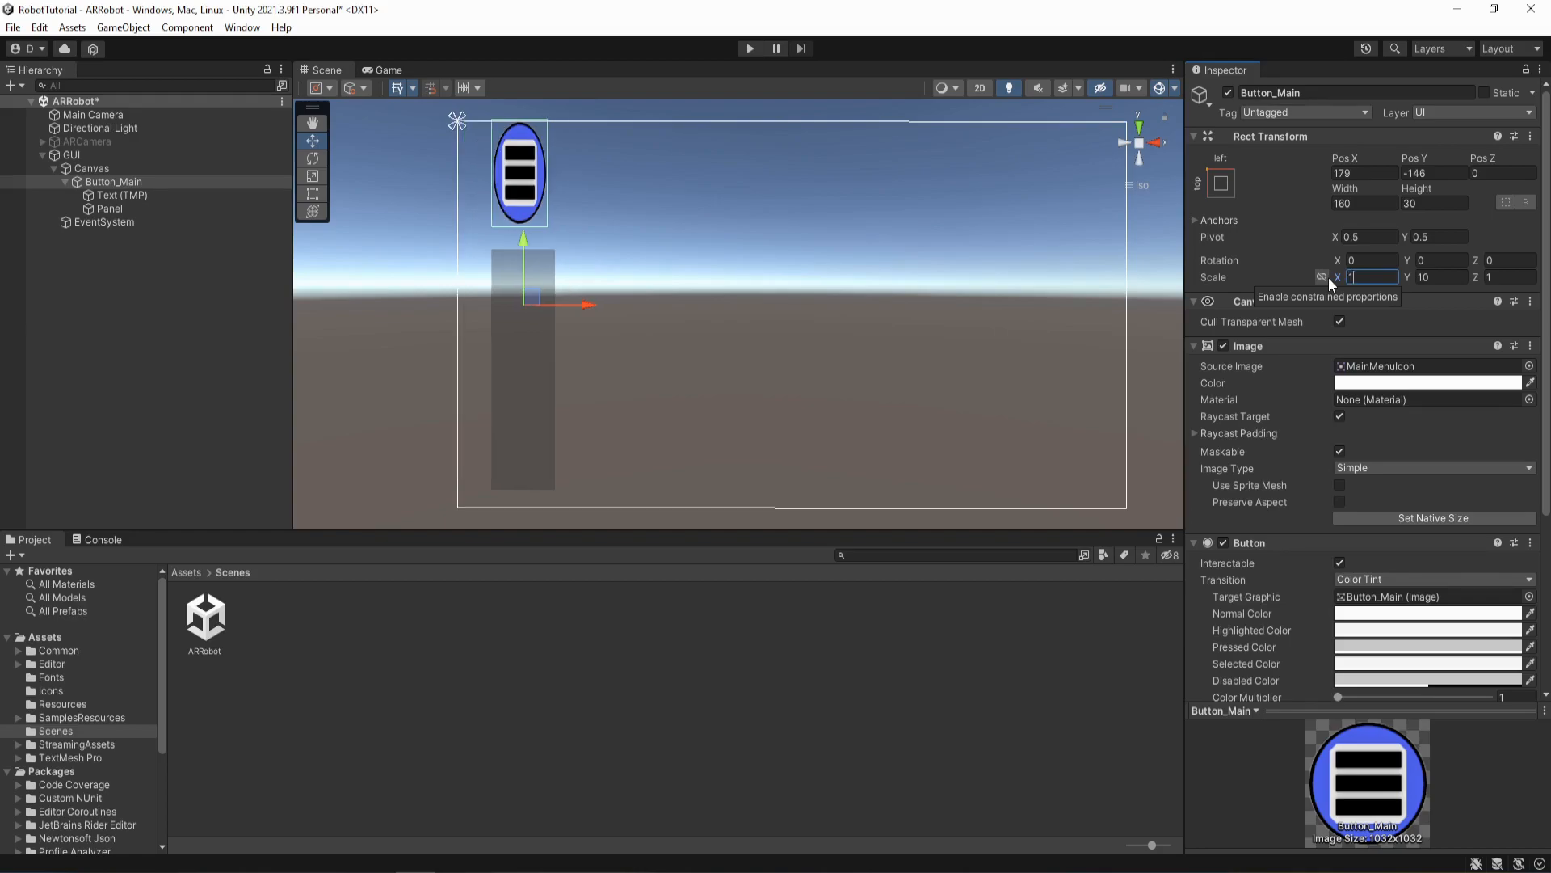
pyautogui.write('8')
pyautogui.click(1368, 276)
pyautogui.write('2')
pyautogui.press('Tab')
pyautogui.write('10')
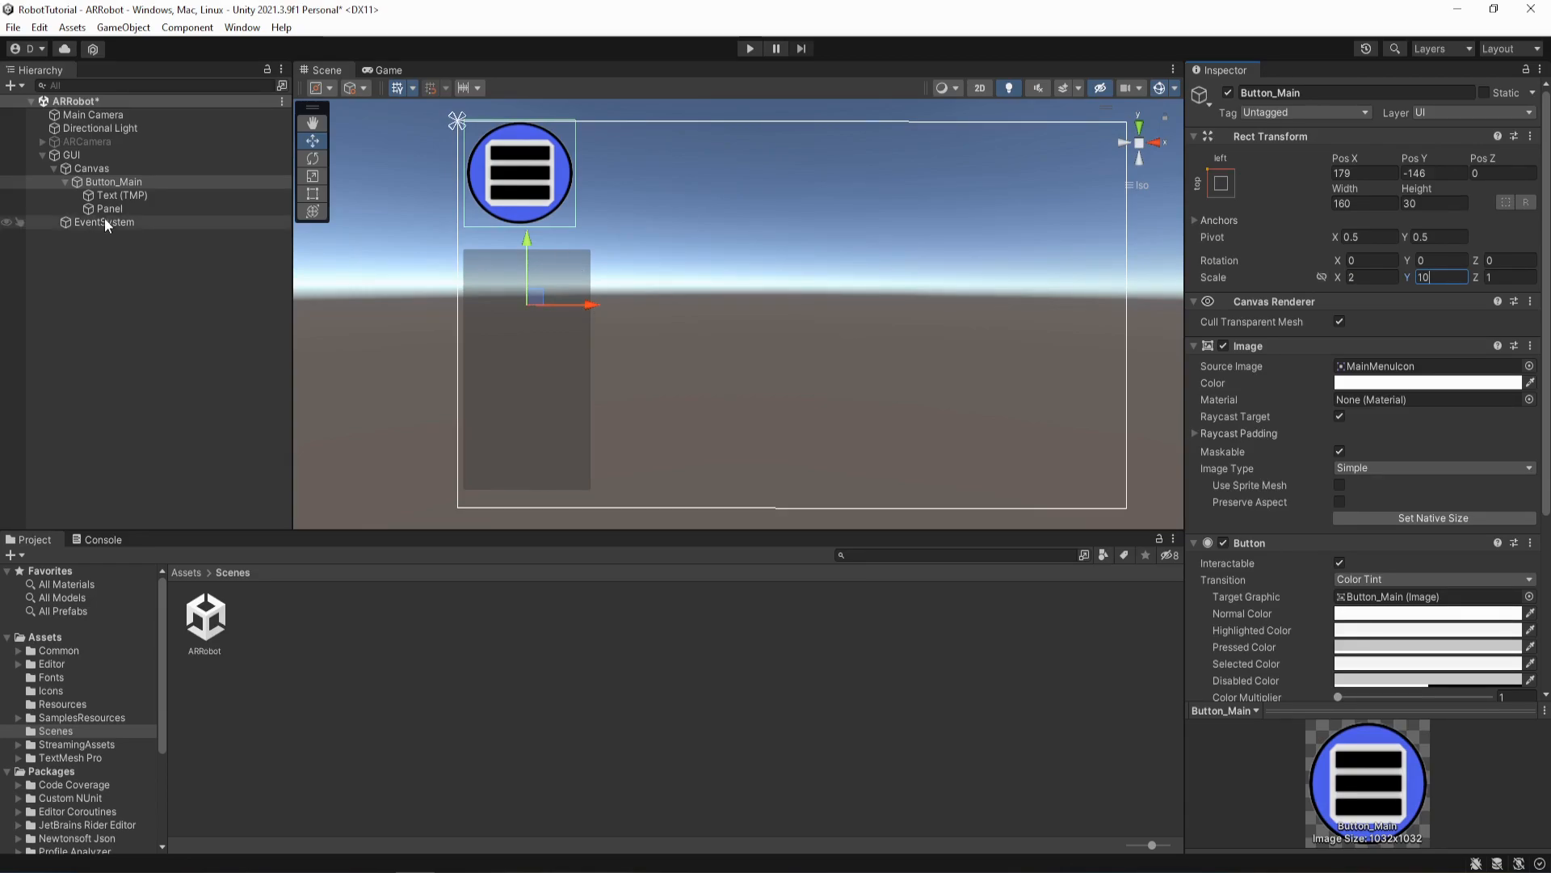
# - Move the Panel back out of Button_Main to the Canvas and set Button_Main's scale to X 1 and Y 5
pyautogui.moveTo(113, 210); pyautogui.dragTo(91, 173)
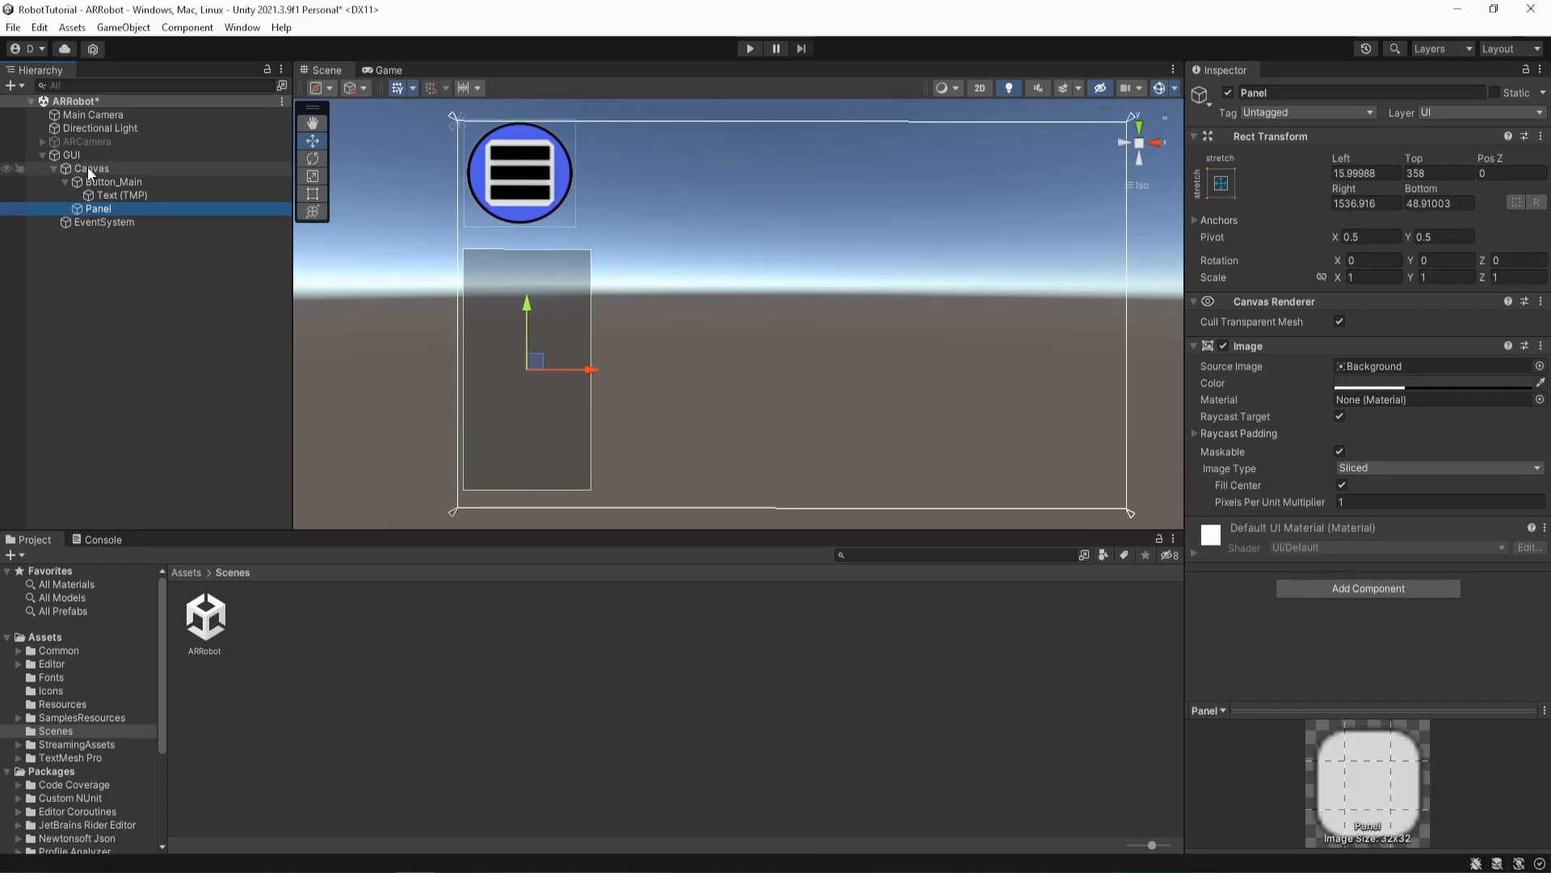
pyautogui.click(102, 185)
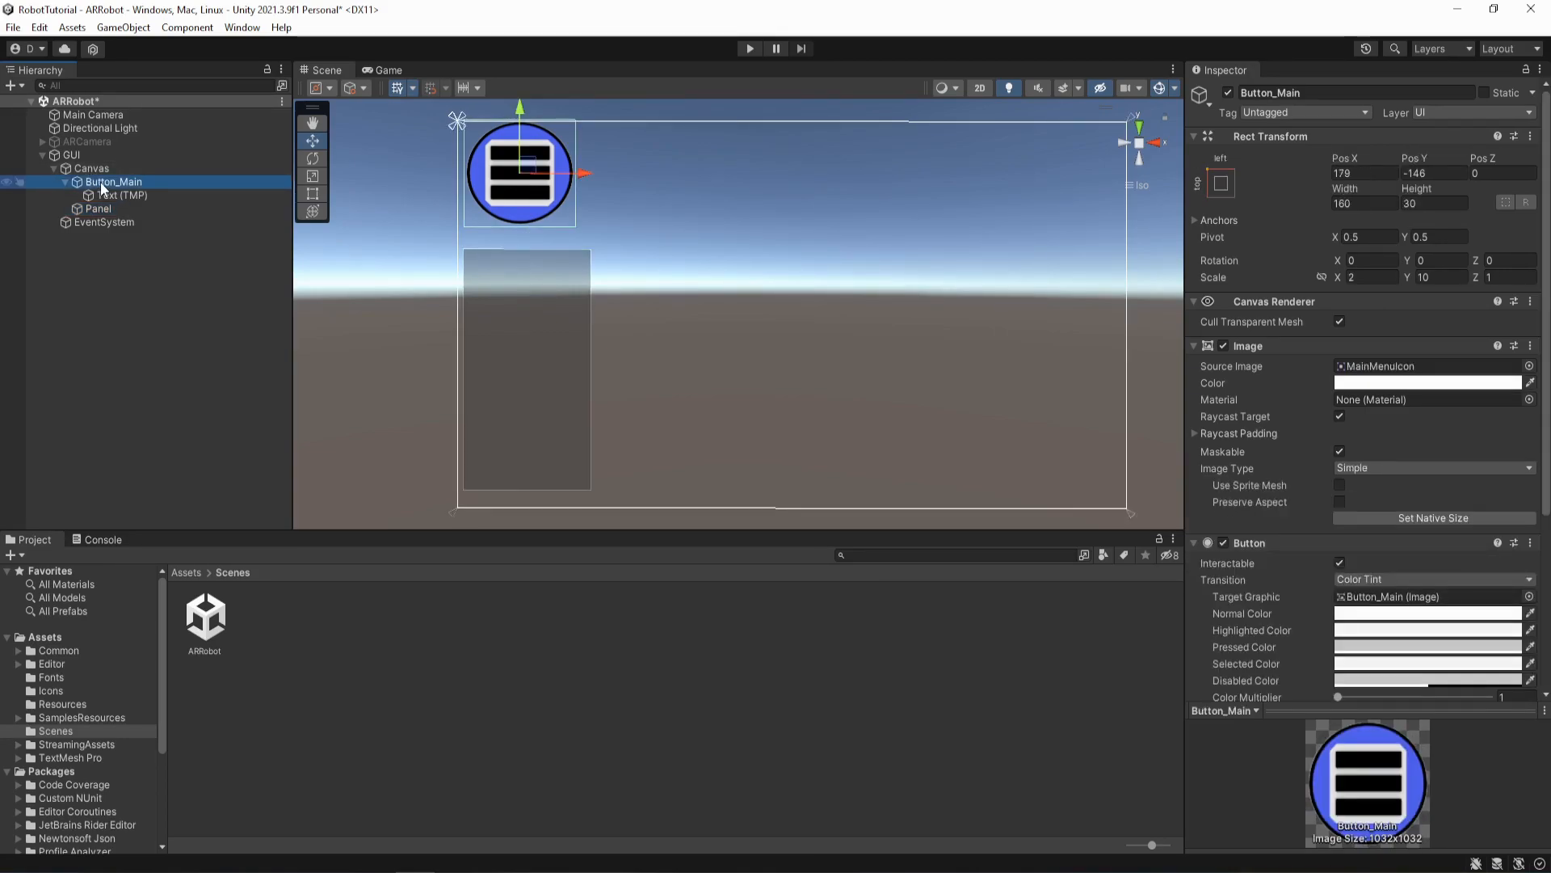
pyautogui.moveTo(1375, 277); pyautogui.dragTo(1320, 278)
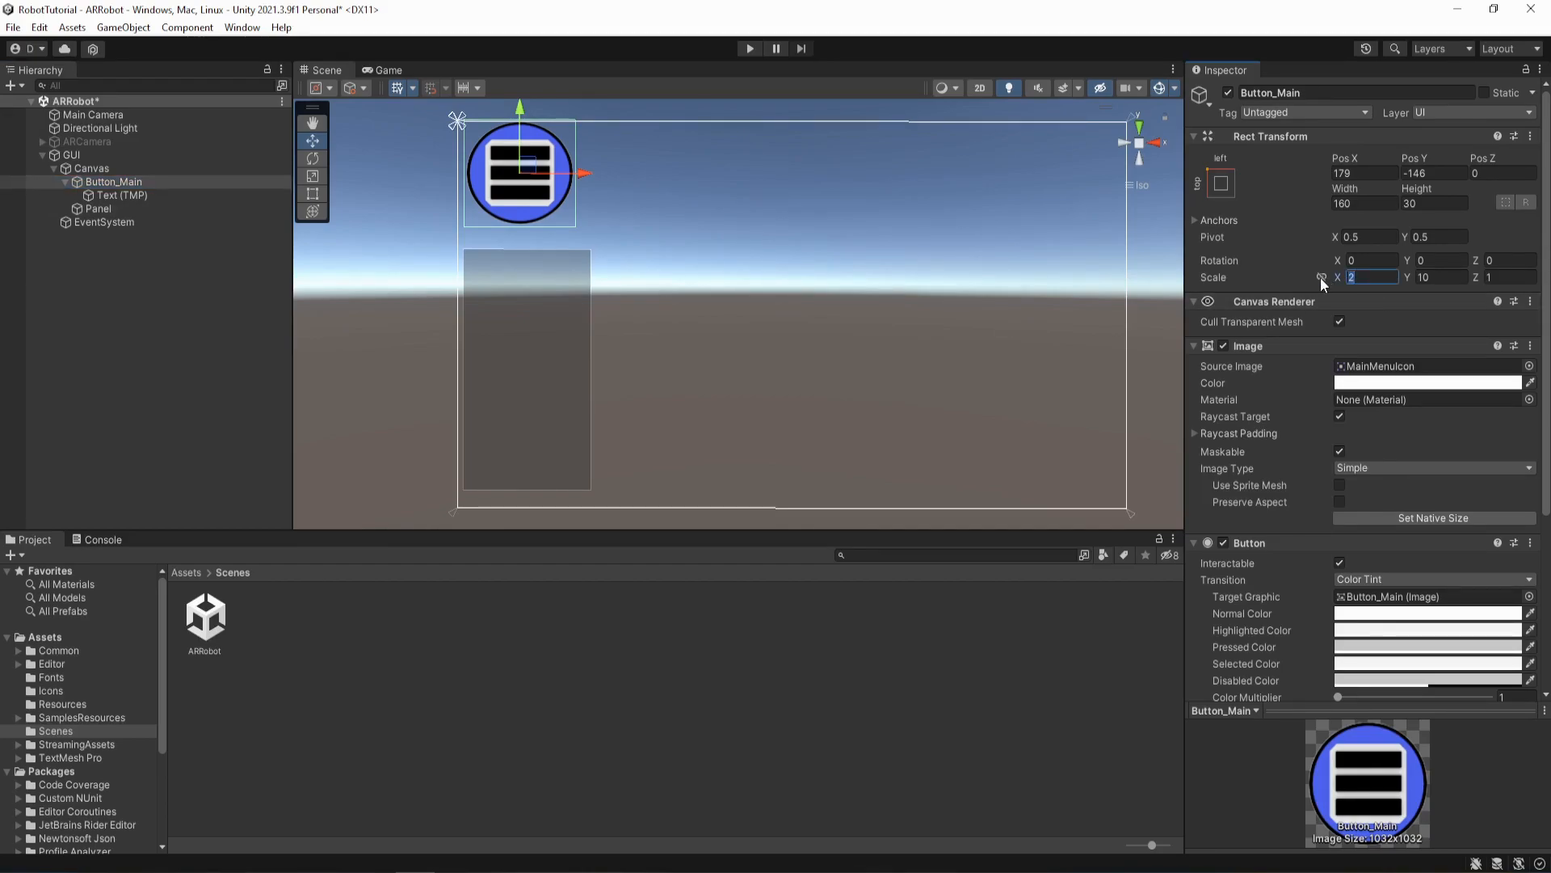
pyautogui.write('1')
pyautogui.press('Tab')
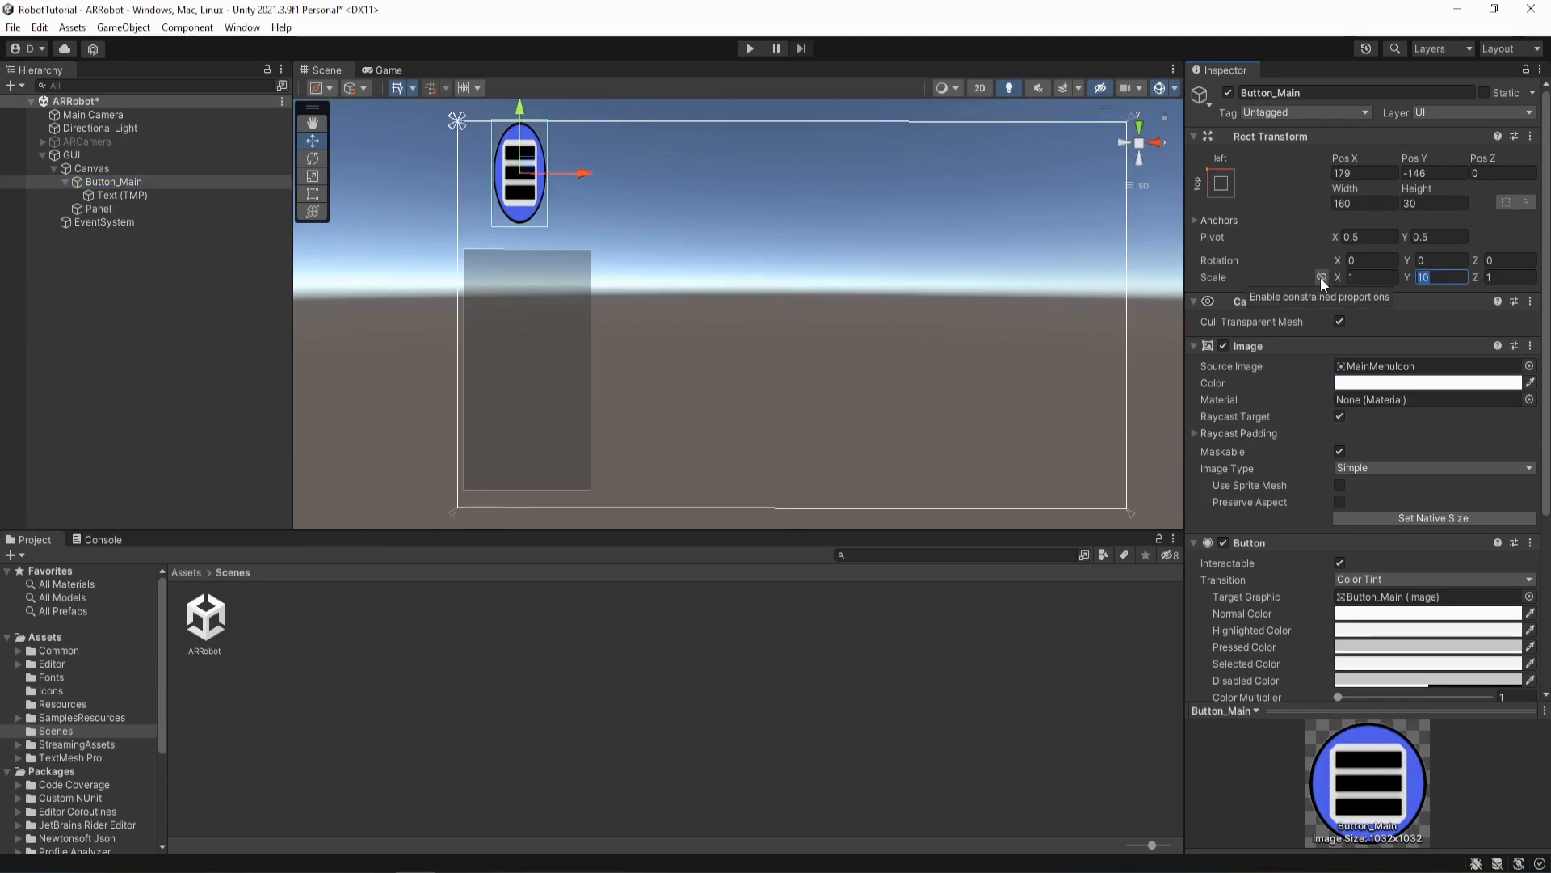
pyautogui.write('5')
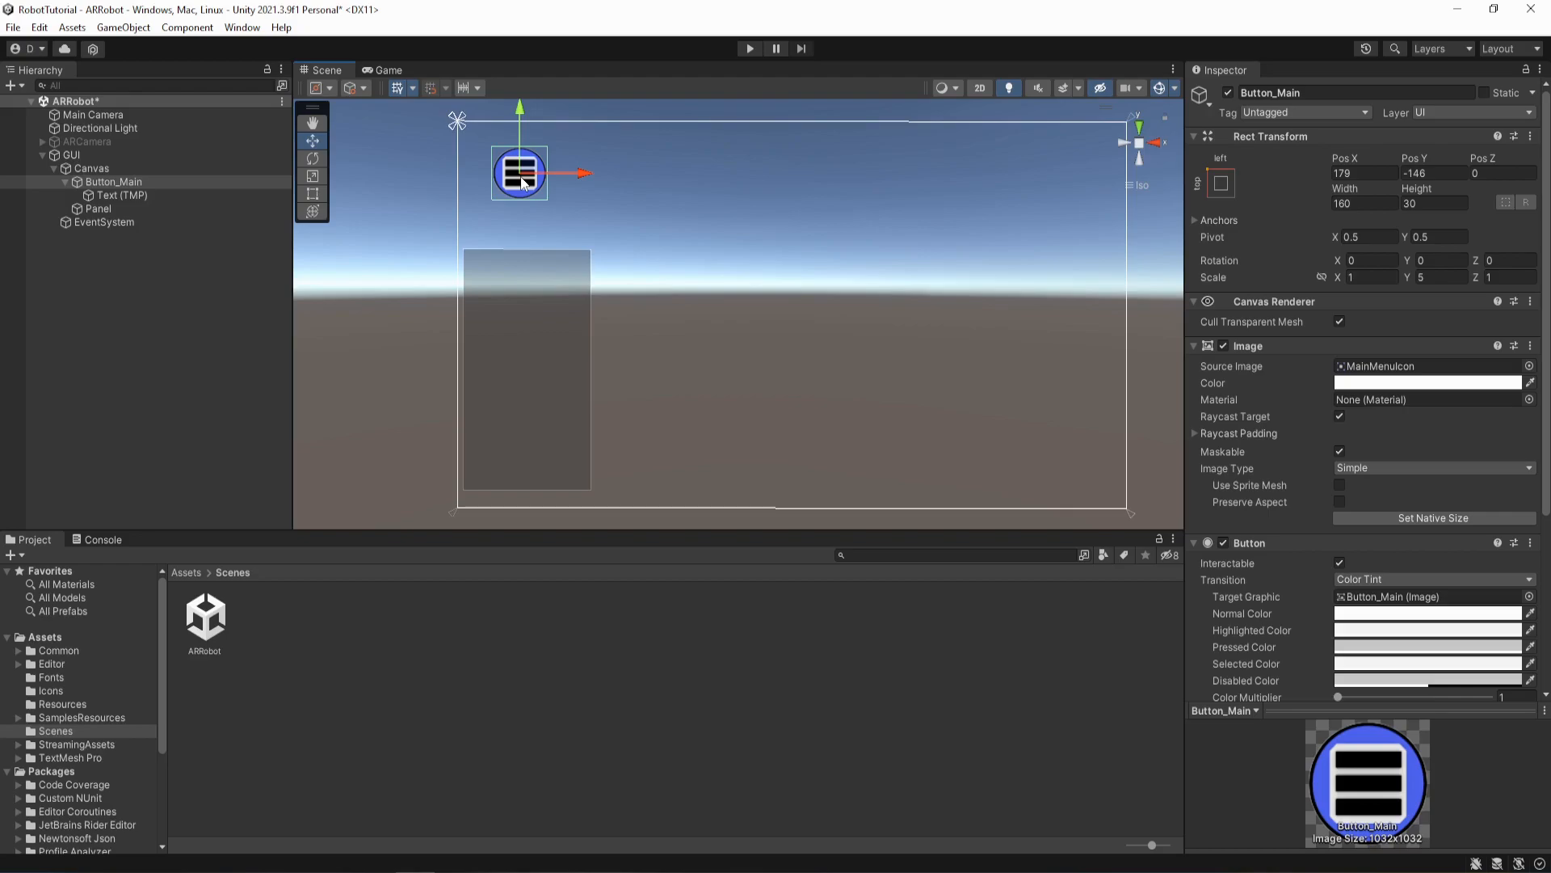
# - Copy Button_Main and paste a duplicate of it into the scene hierarchy
pyautogui.rightClick(113, 185)
pyautogui.click(167, 209)
pyautogui.click(161, 298)
pyautogui.rightClick(162, 297)
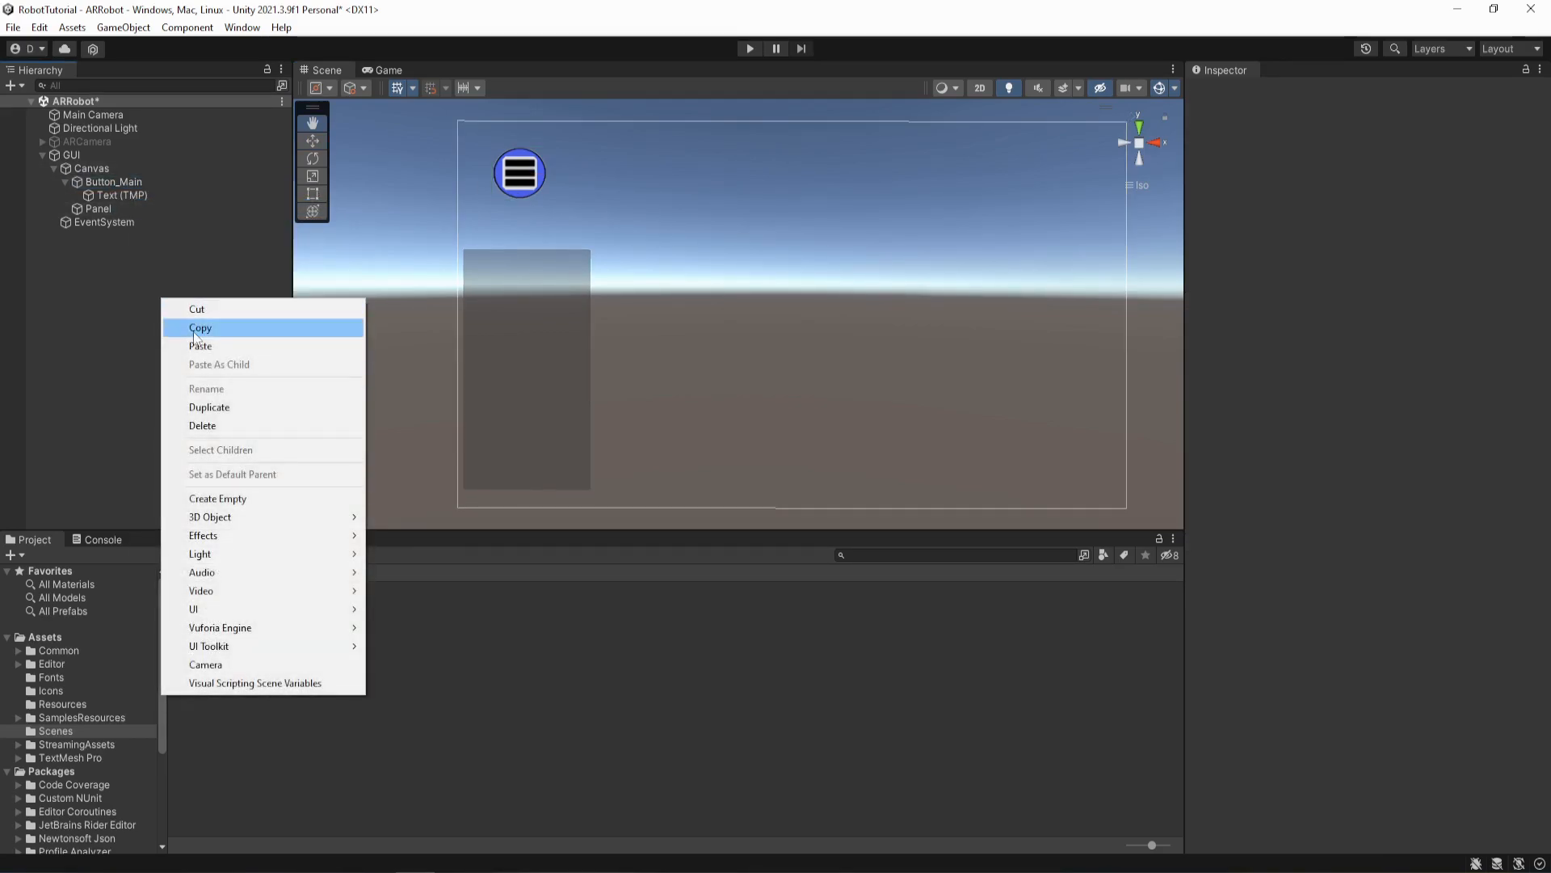
pyautogui.click(197, 343)
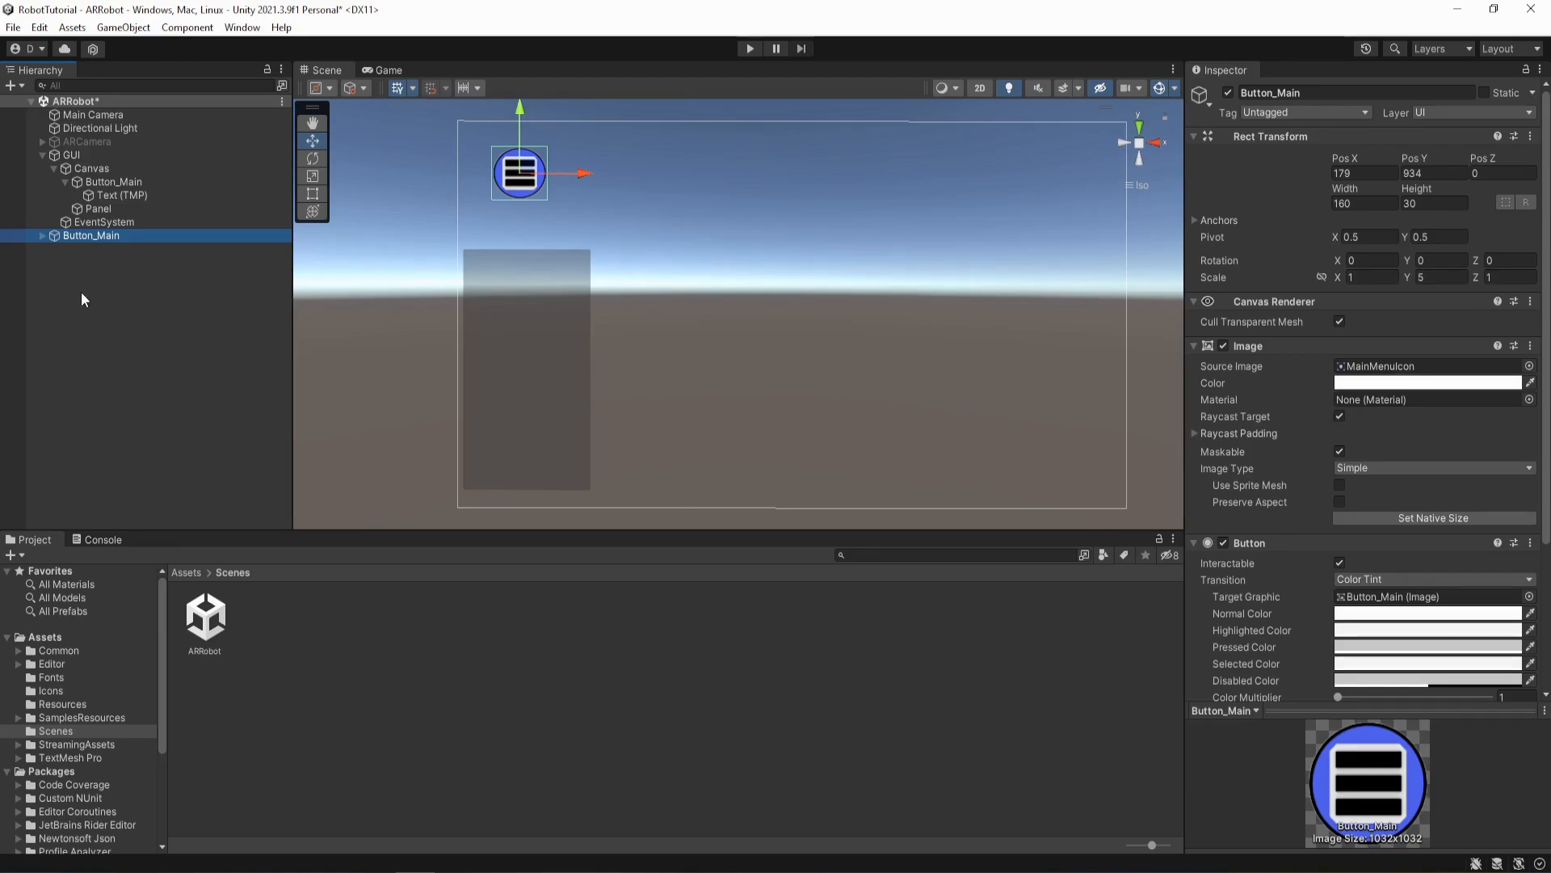
# - Lower the pasted button onto the upper part of the menu strip and nest it under the Panel, at about Pos Y -94
pyautogui.moveTo(521, 116); pyautogui.dragTo(524, 182)
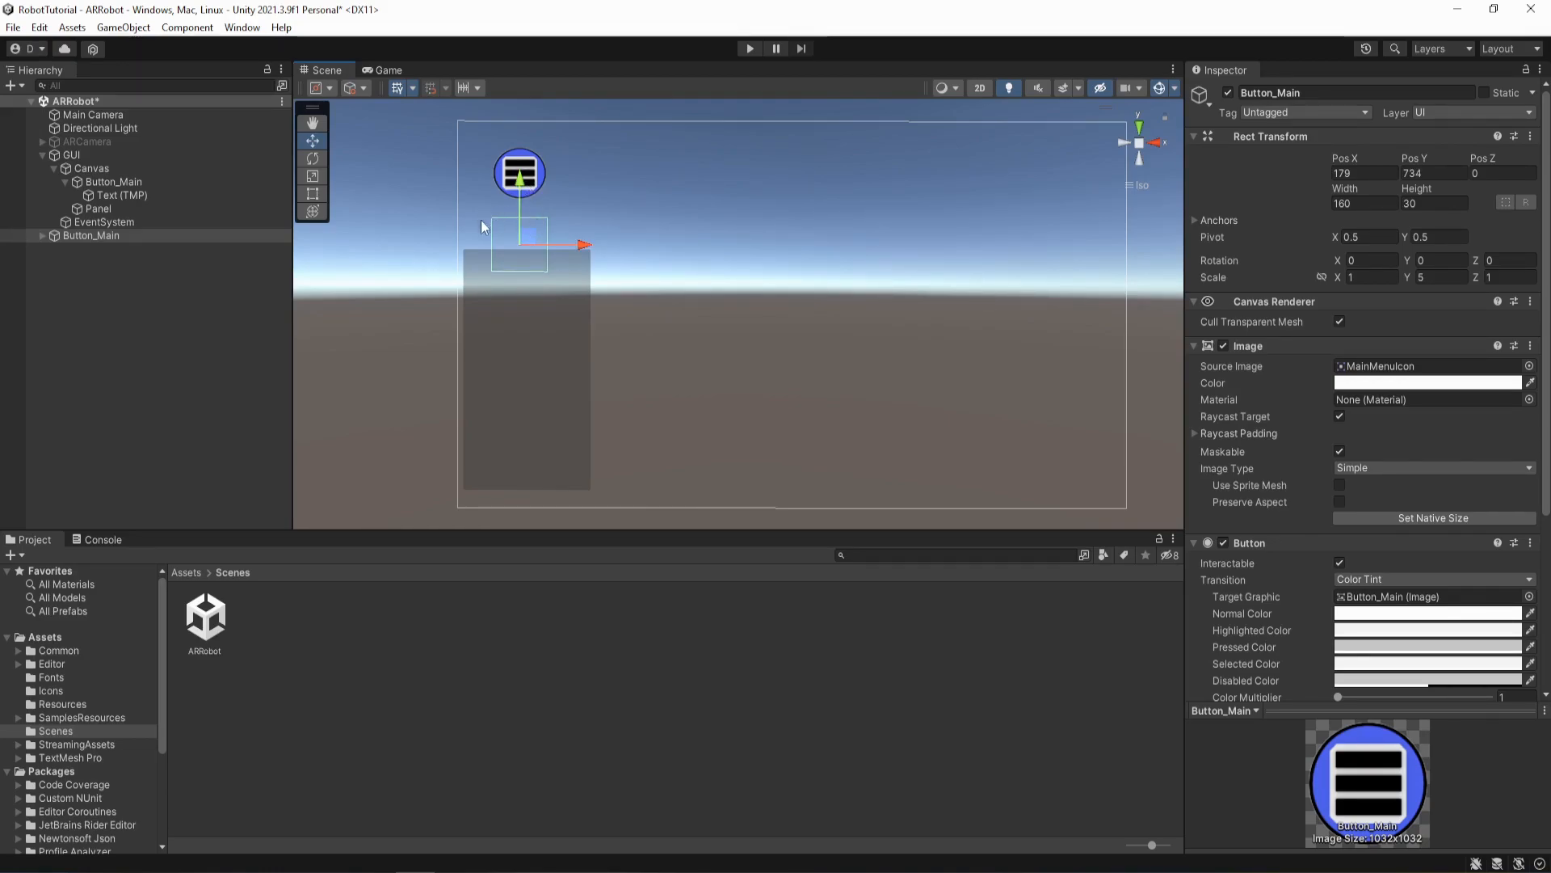
pyautogui.moveTo(90, 236)
pyautogui.mouseDown()
pyautogui.moveTo(104, 235)
pyautogui.moveTo(105, 169)
pyautogui.moveTo(82, 241)
pyautogui.mouseUp()
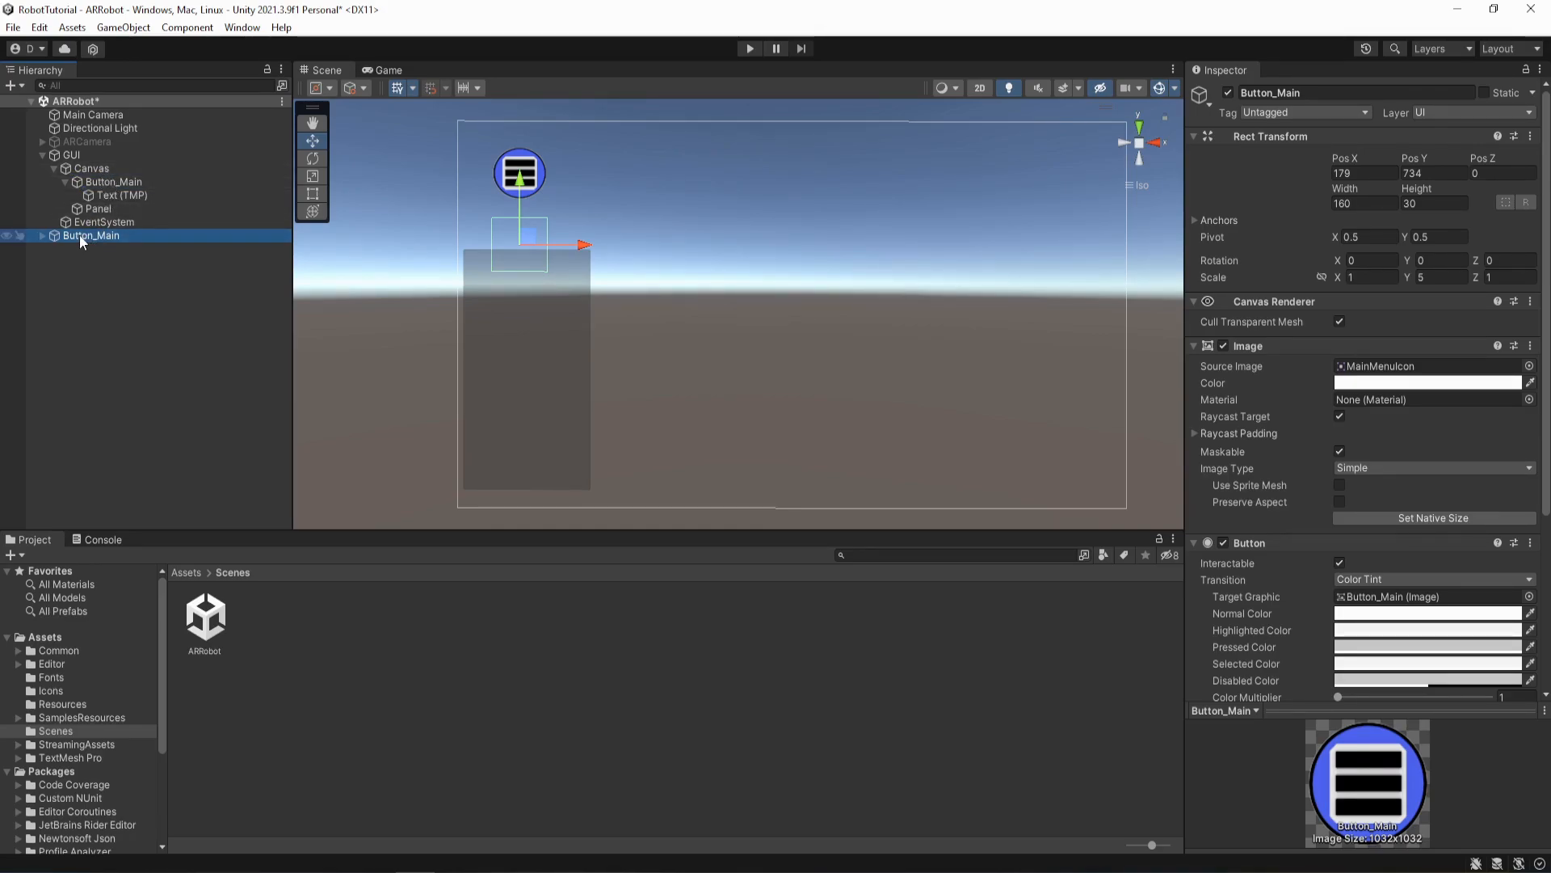
pyautogui.moveTo(81, 241); pyautogui.dragTo(102, 172)
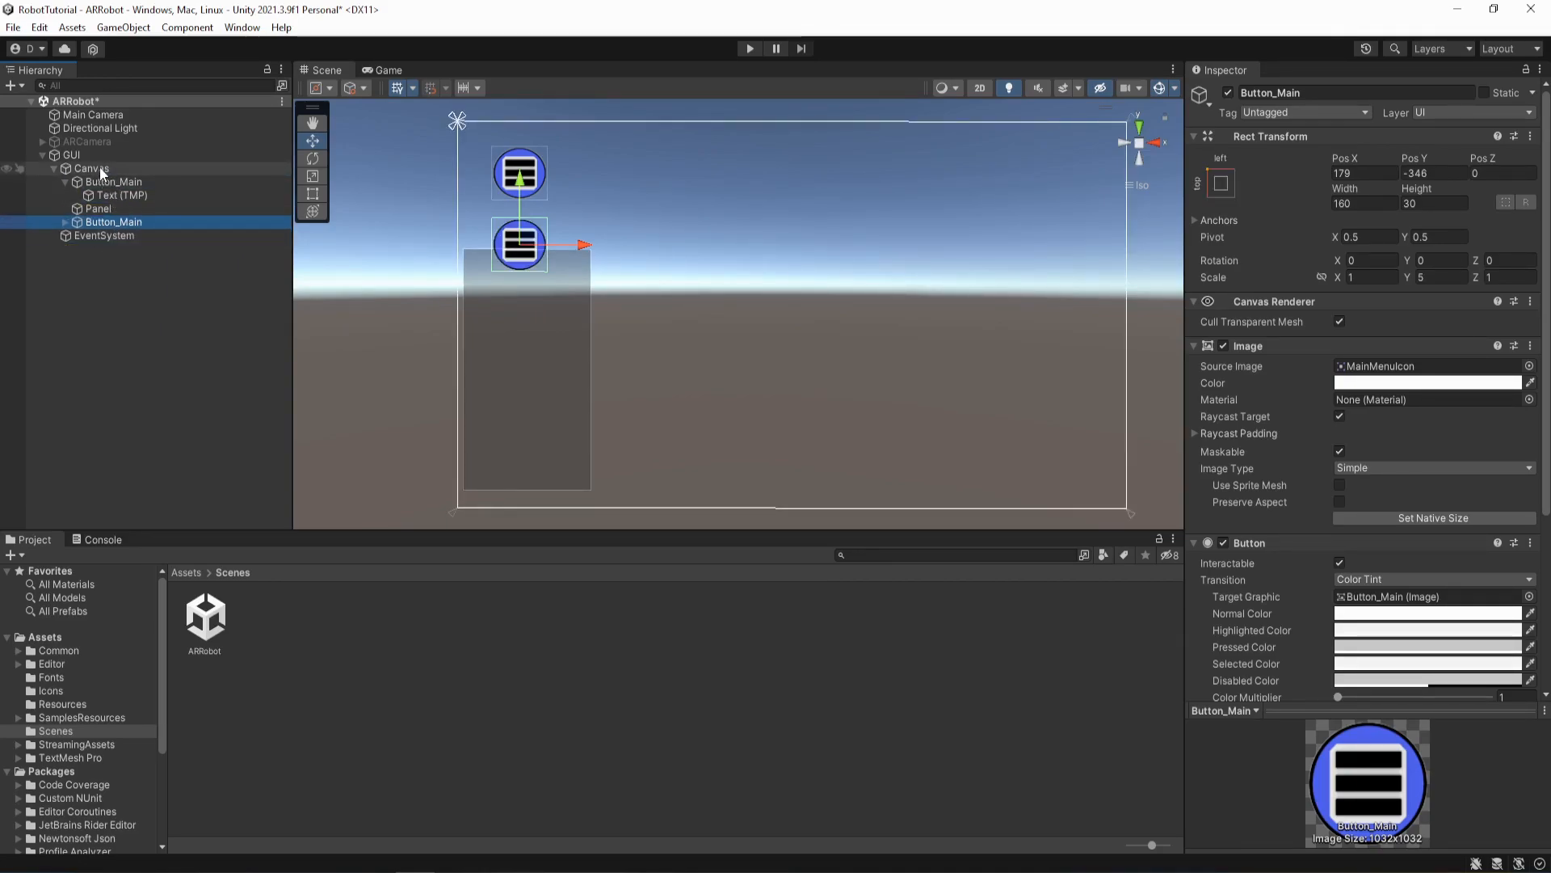
pyautogui.moveTo(521, 182); pyautogui.dragTo(521, 221)
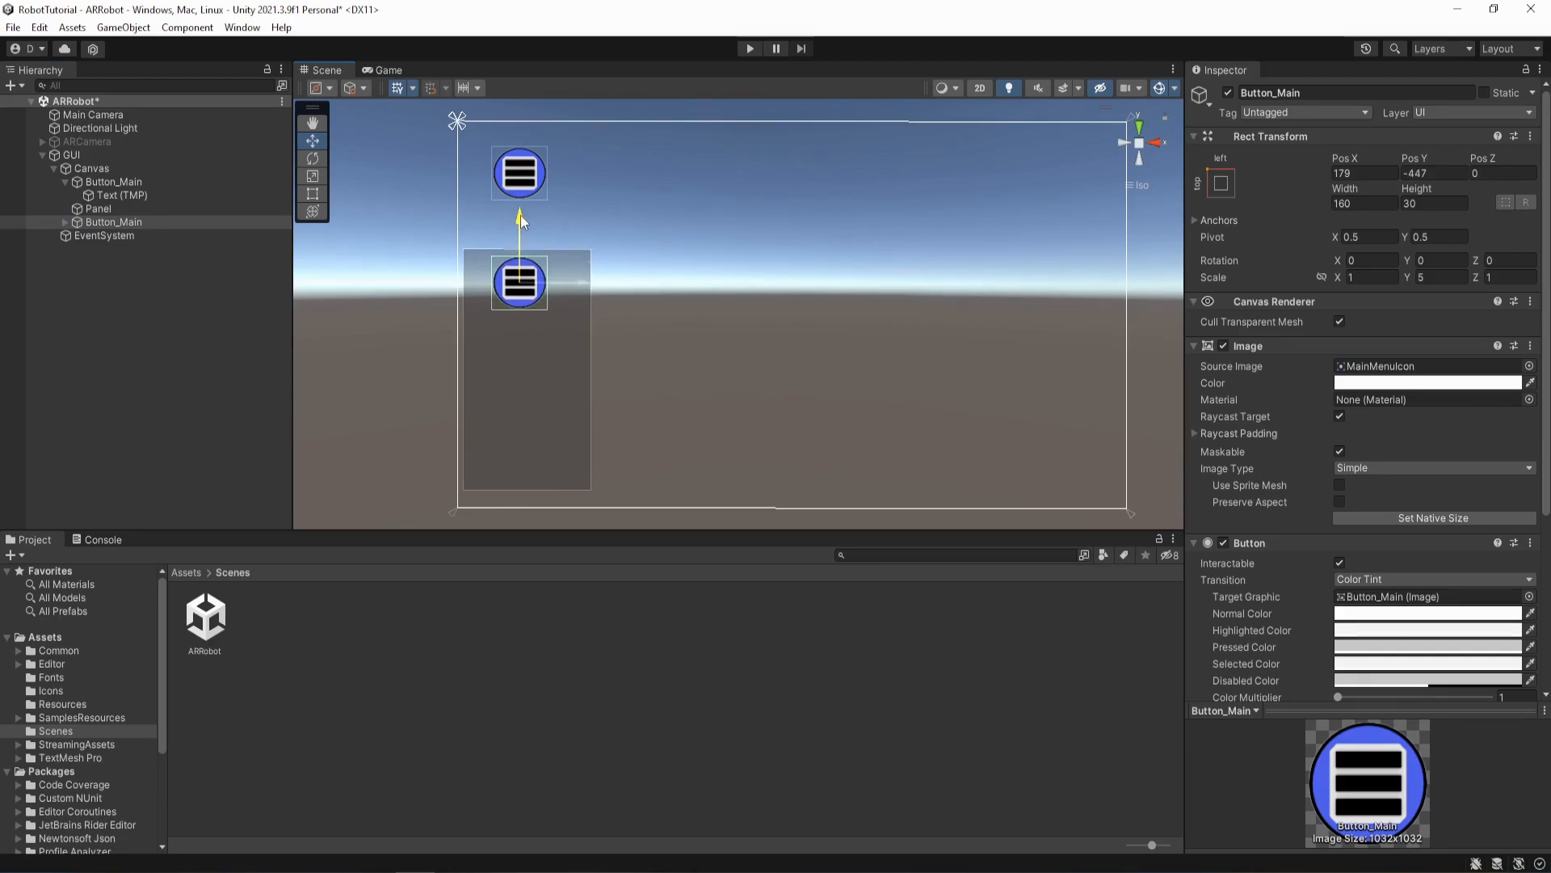
pyautogui.moveTo(94, 223)
pyautogui.mouseDown()
pyautogui.moveTo(110, 222)
pyautogui.moveTo(102, 207)
pyautogui.mouseUp()
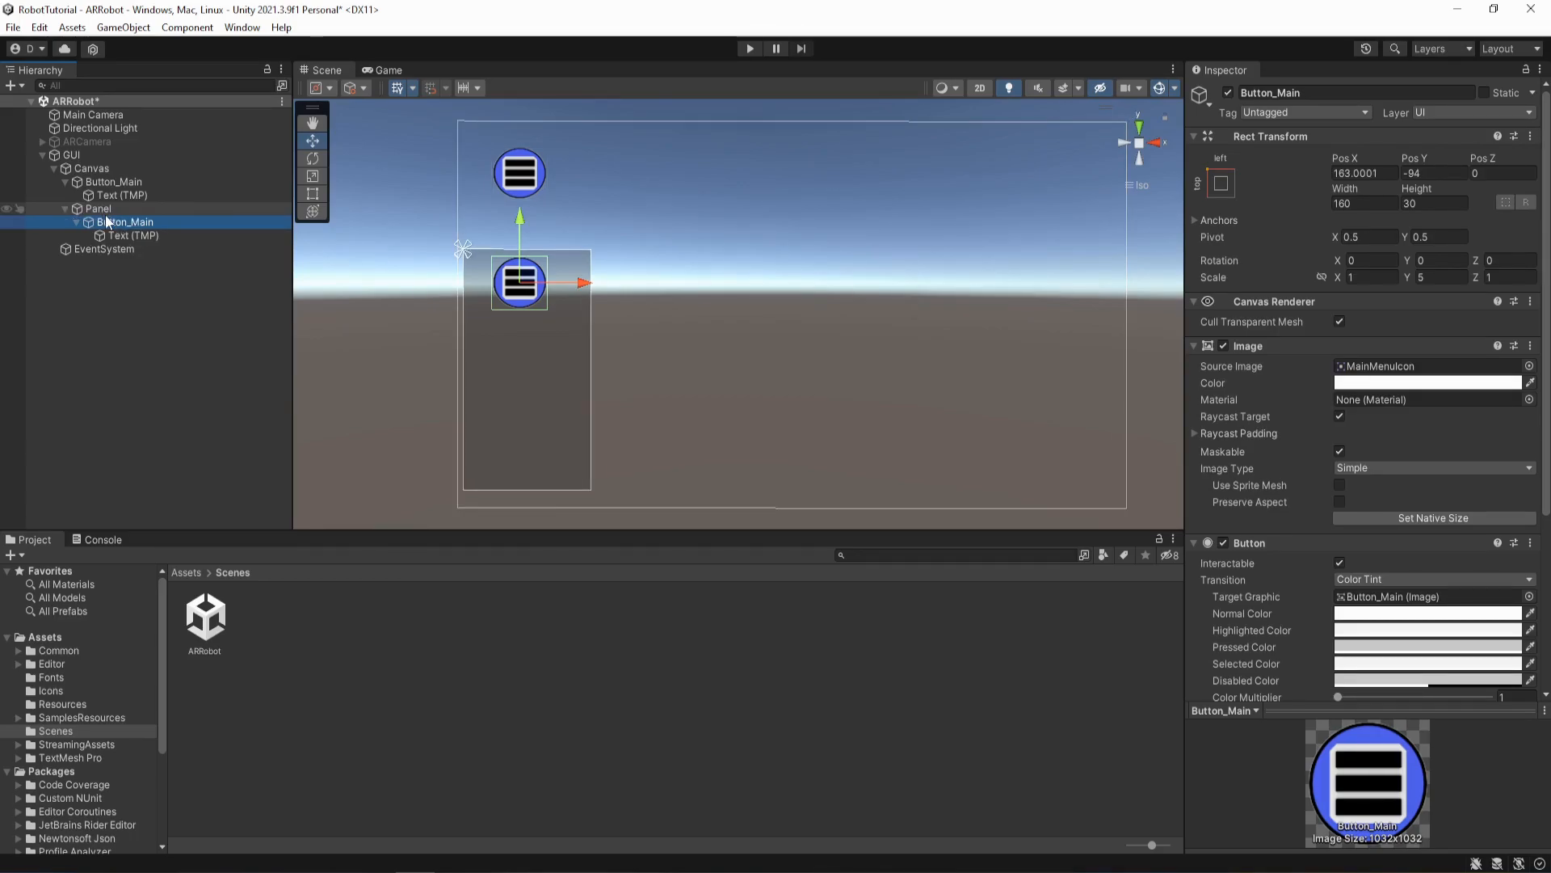
# - Rename the copied button inside the Panel to Button_Animation
pyautogui.rightClick(111, 227)
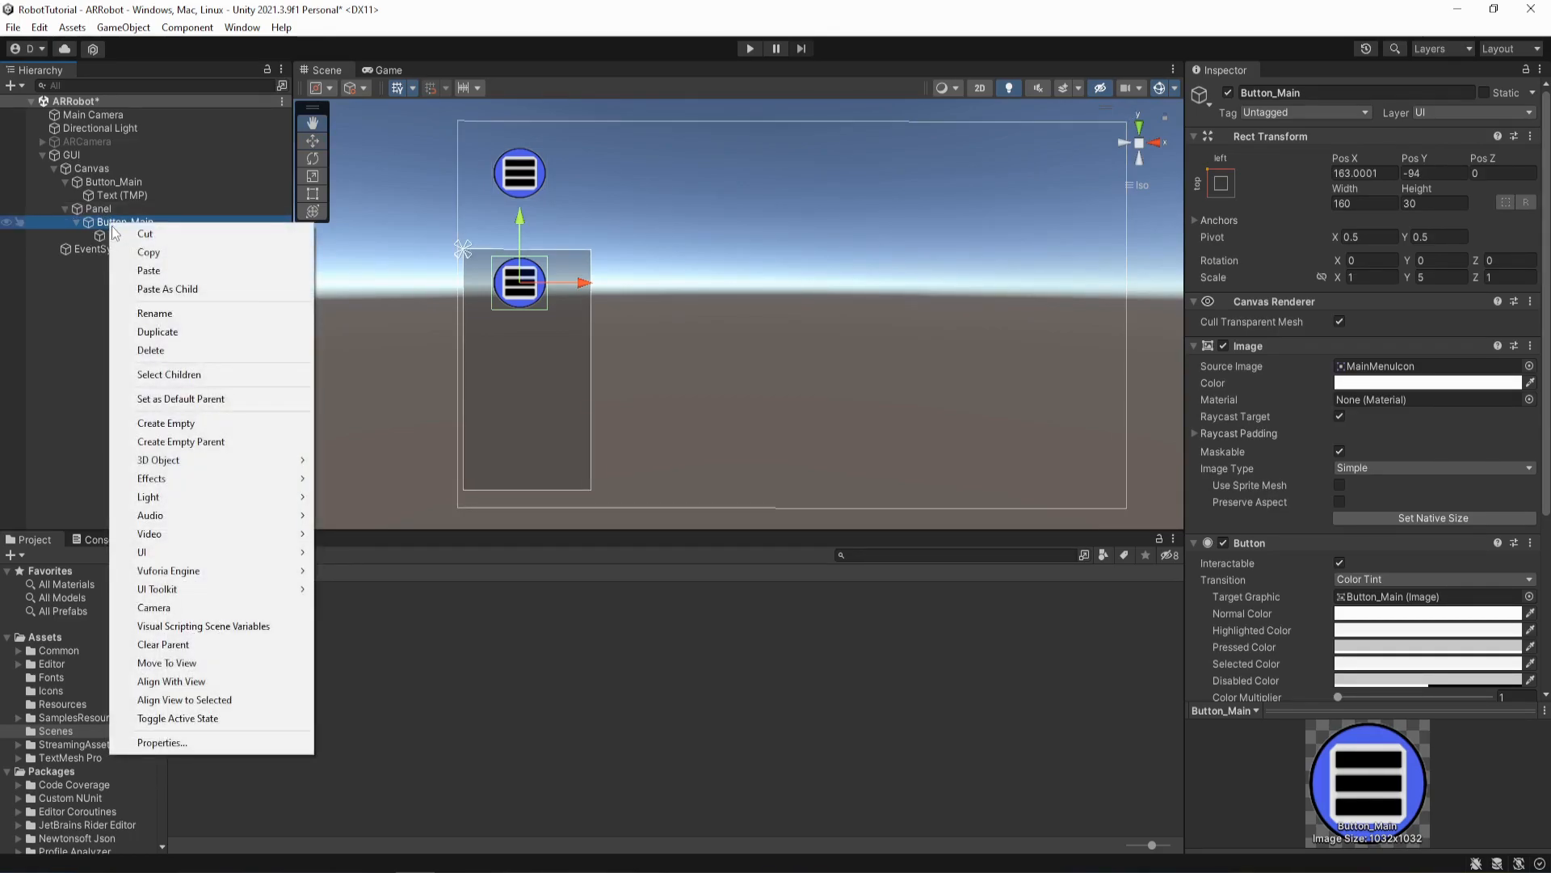
pyautogui.click(156, 313)
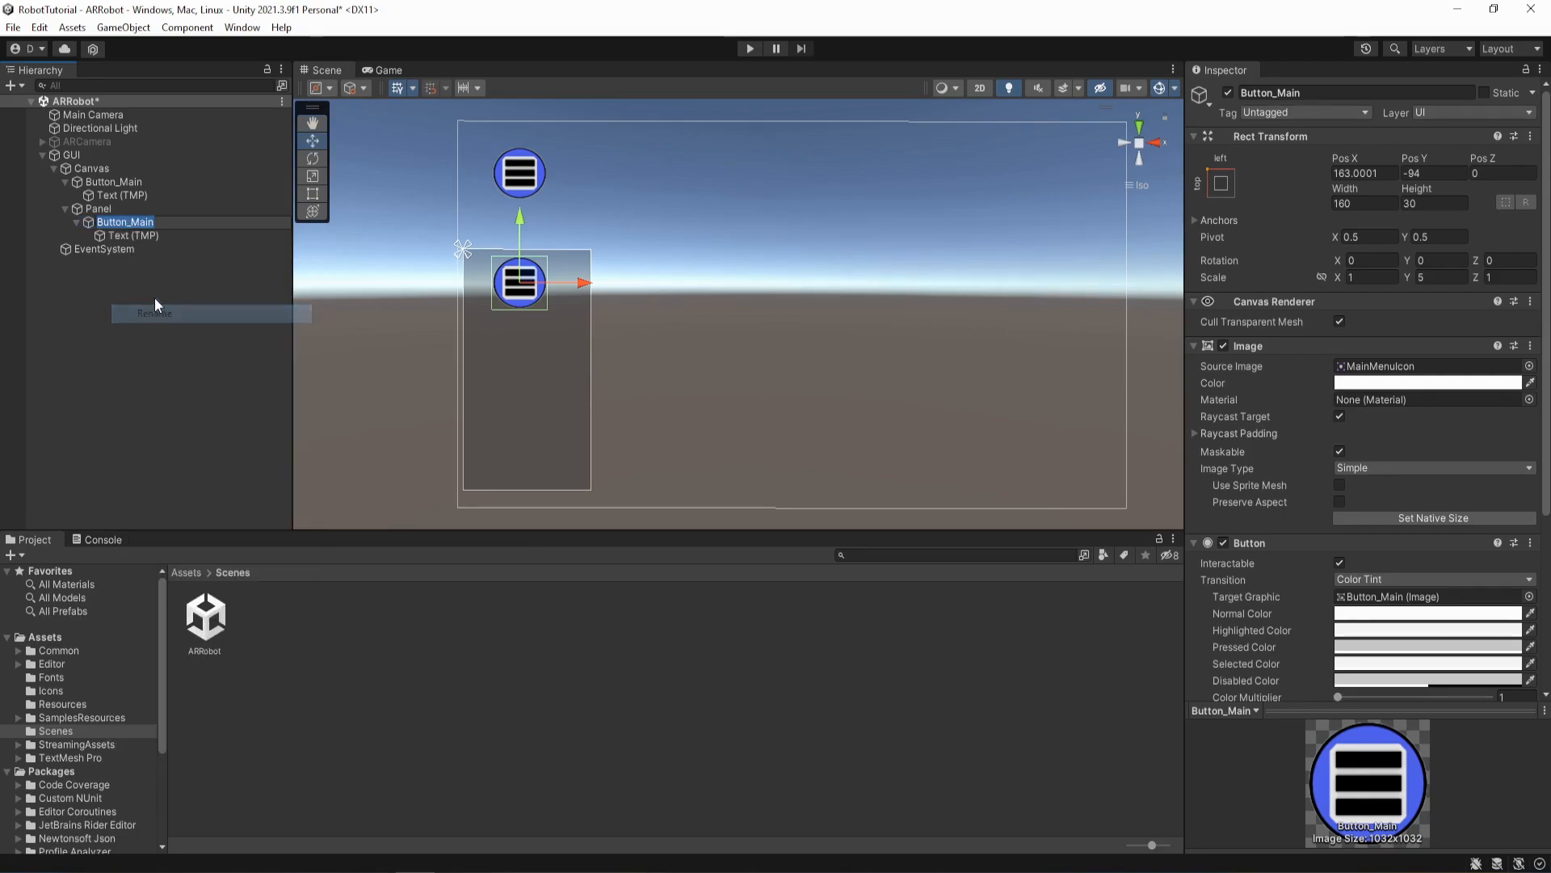
pyautogui.moveTo(132, 221); pyautogui.dragTo(170, 222)
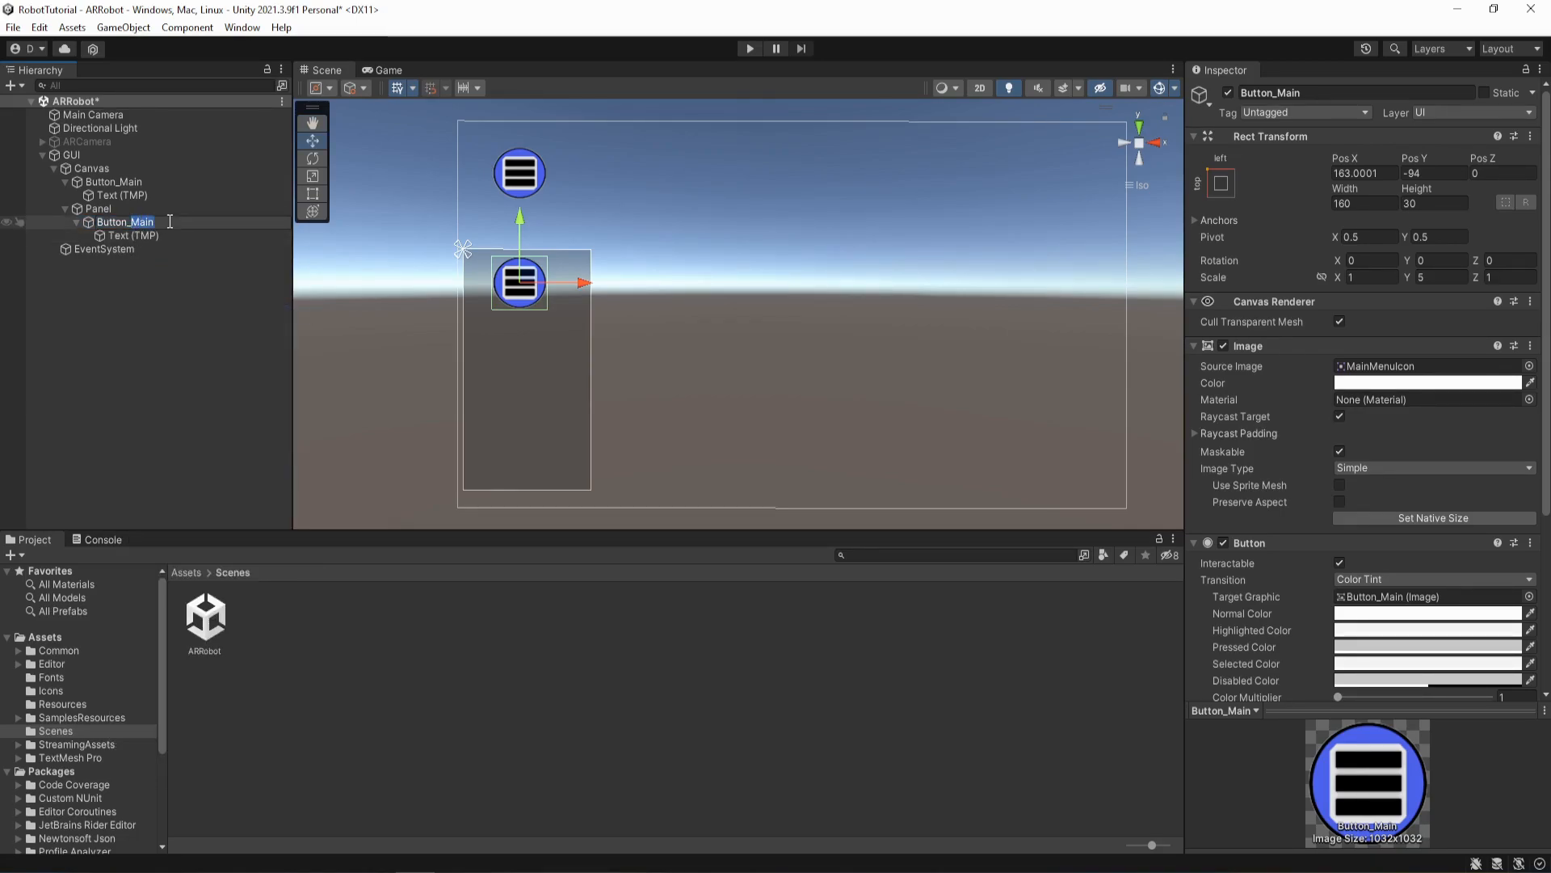
pyautogui.write('Animation')
pyautogui.press('Return')
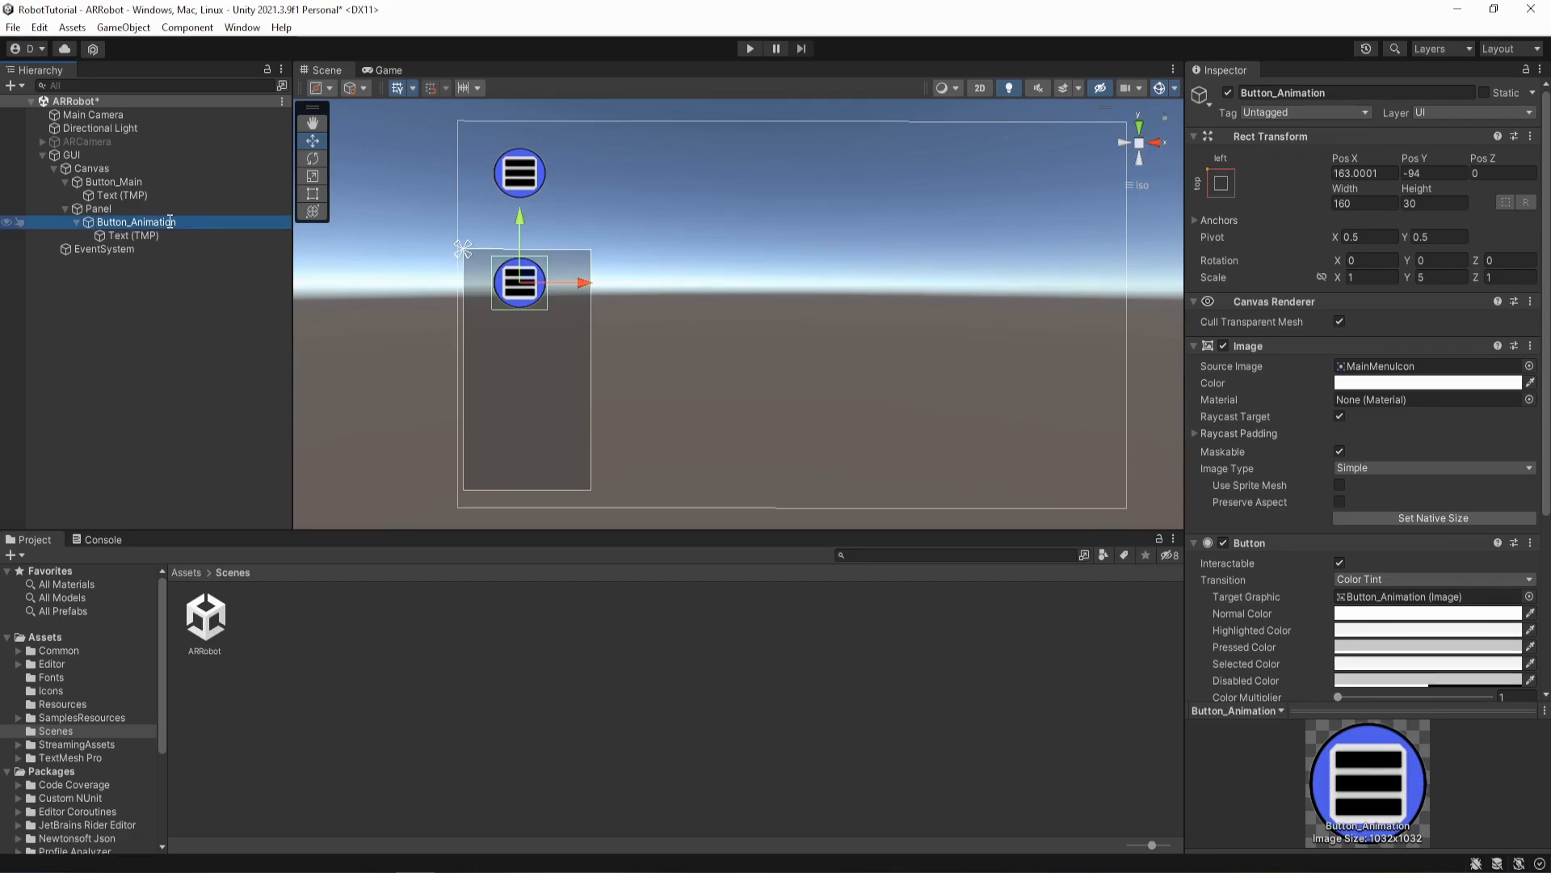
pyautogui.click(140, 238)
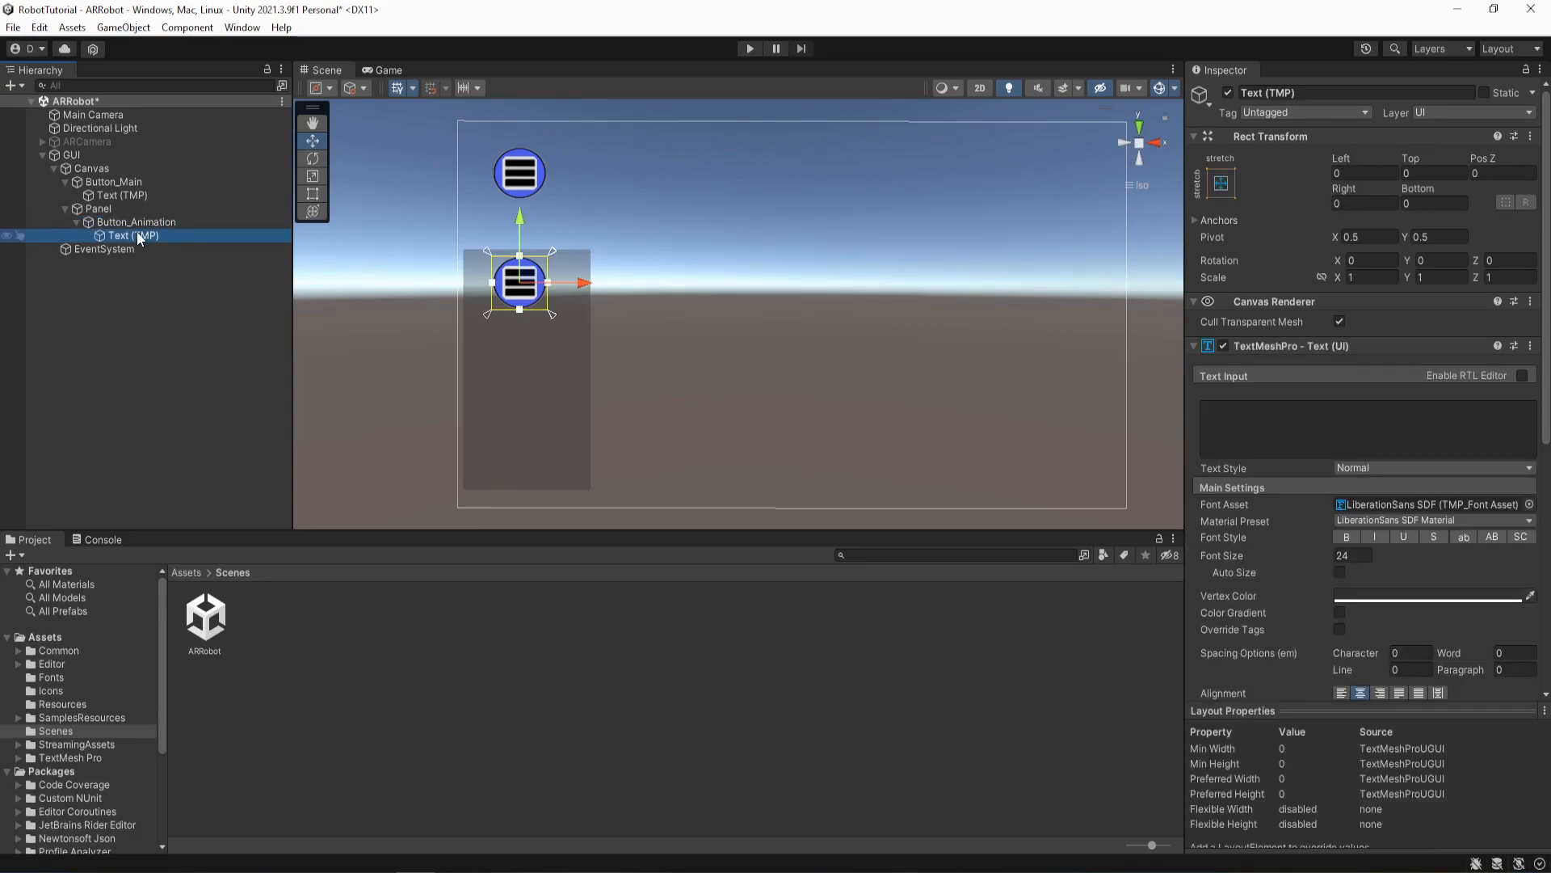
pyautogui.click(135, 223)
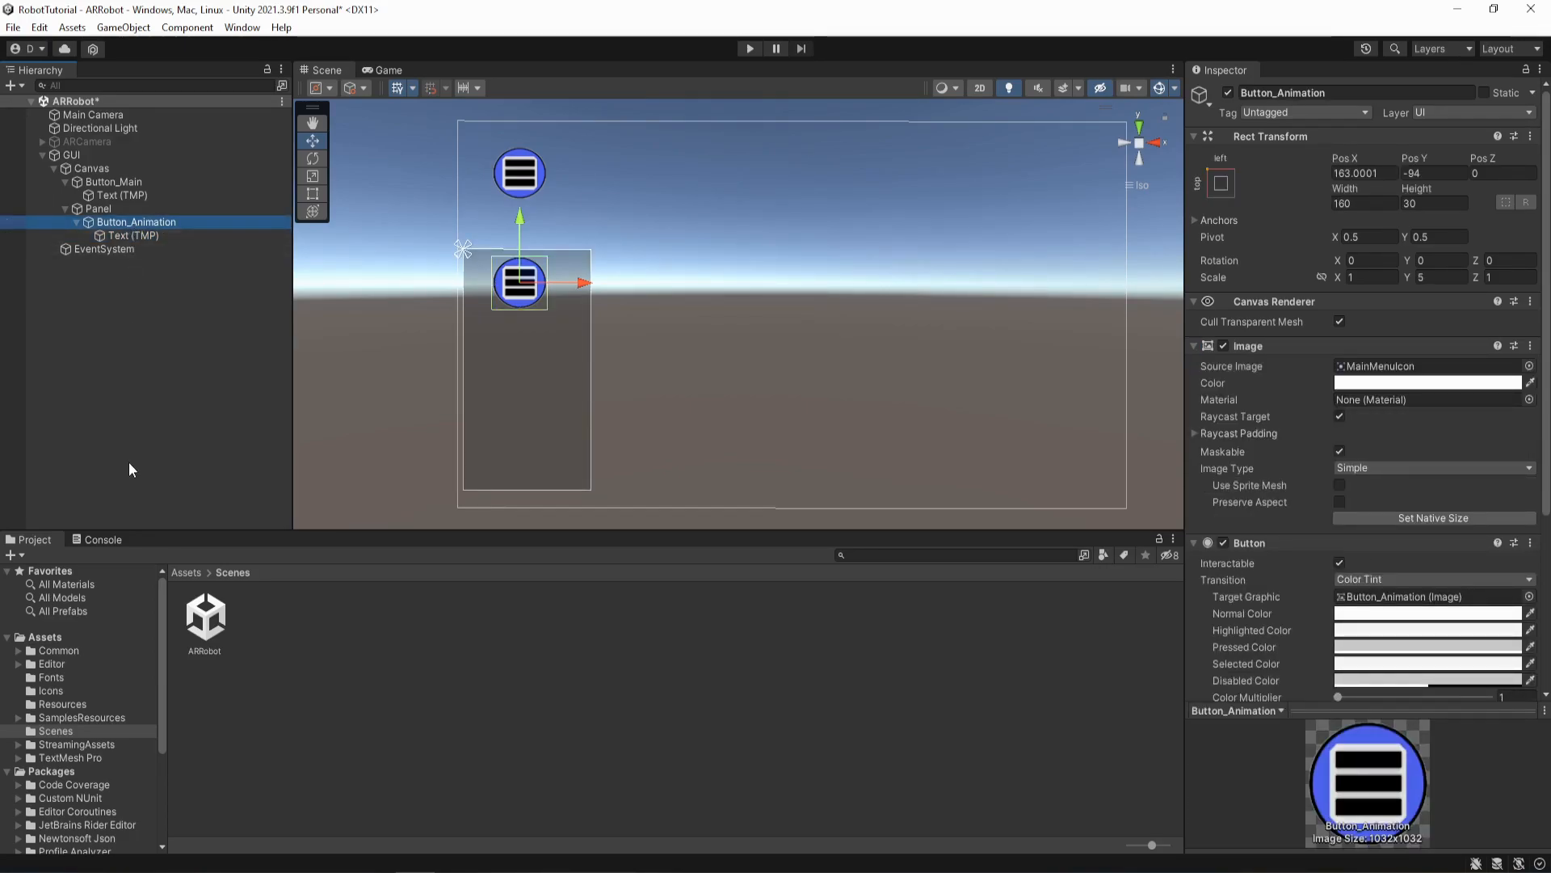
# - Assign AutomationIcon from the Icons folder as the source image of Button_Animation
pyautogui.click(51, 691)
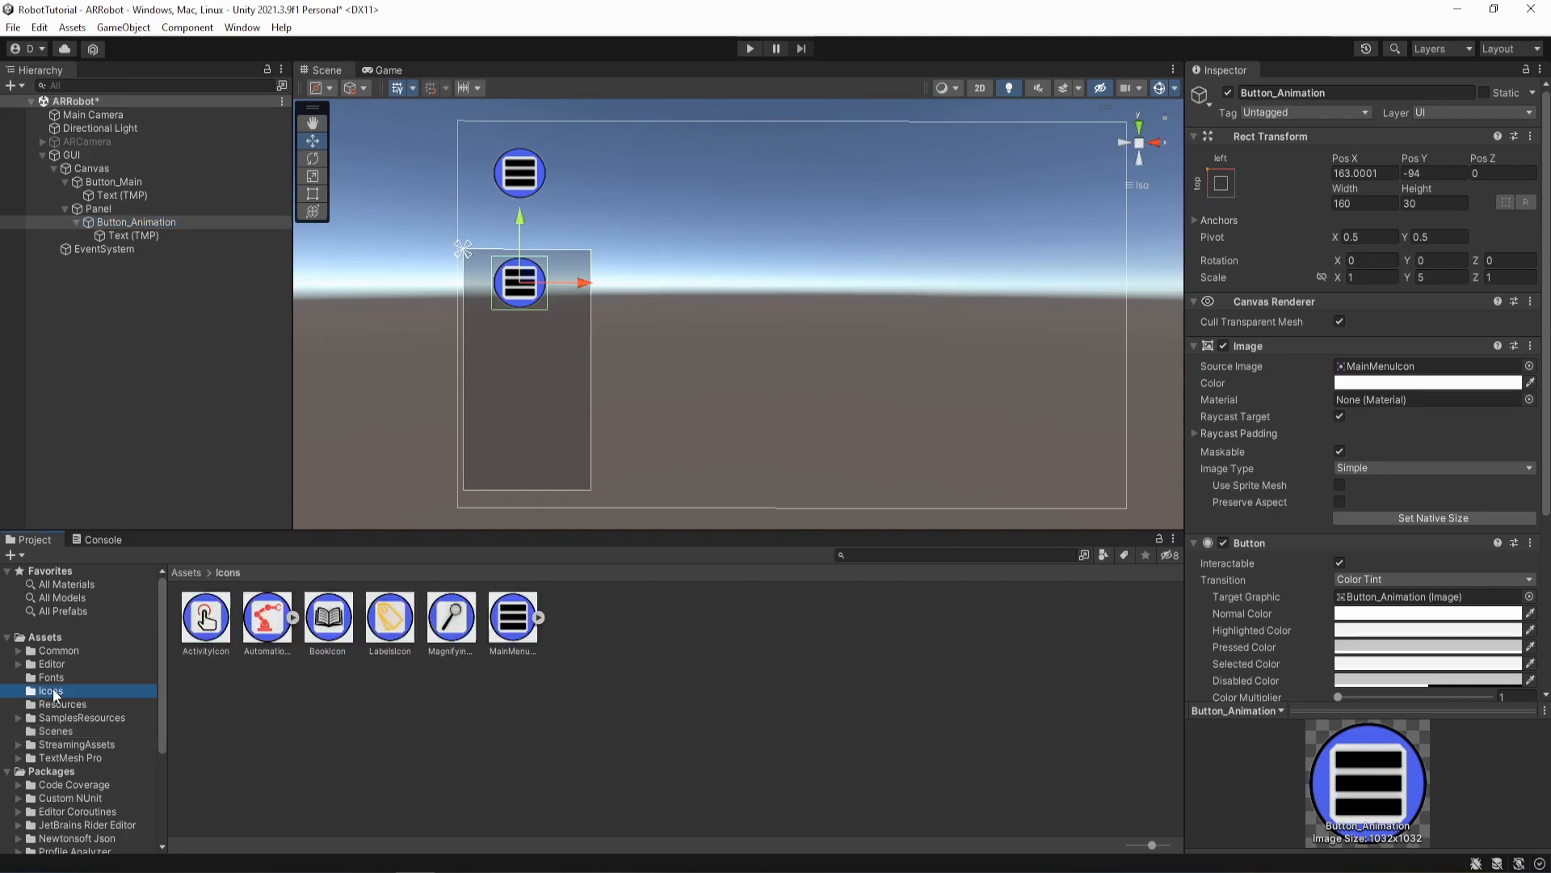
pyautogui.click(269, 622)
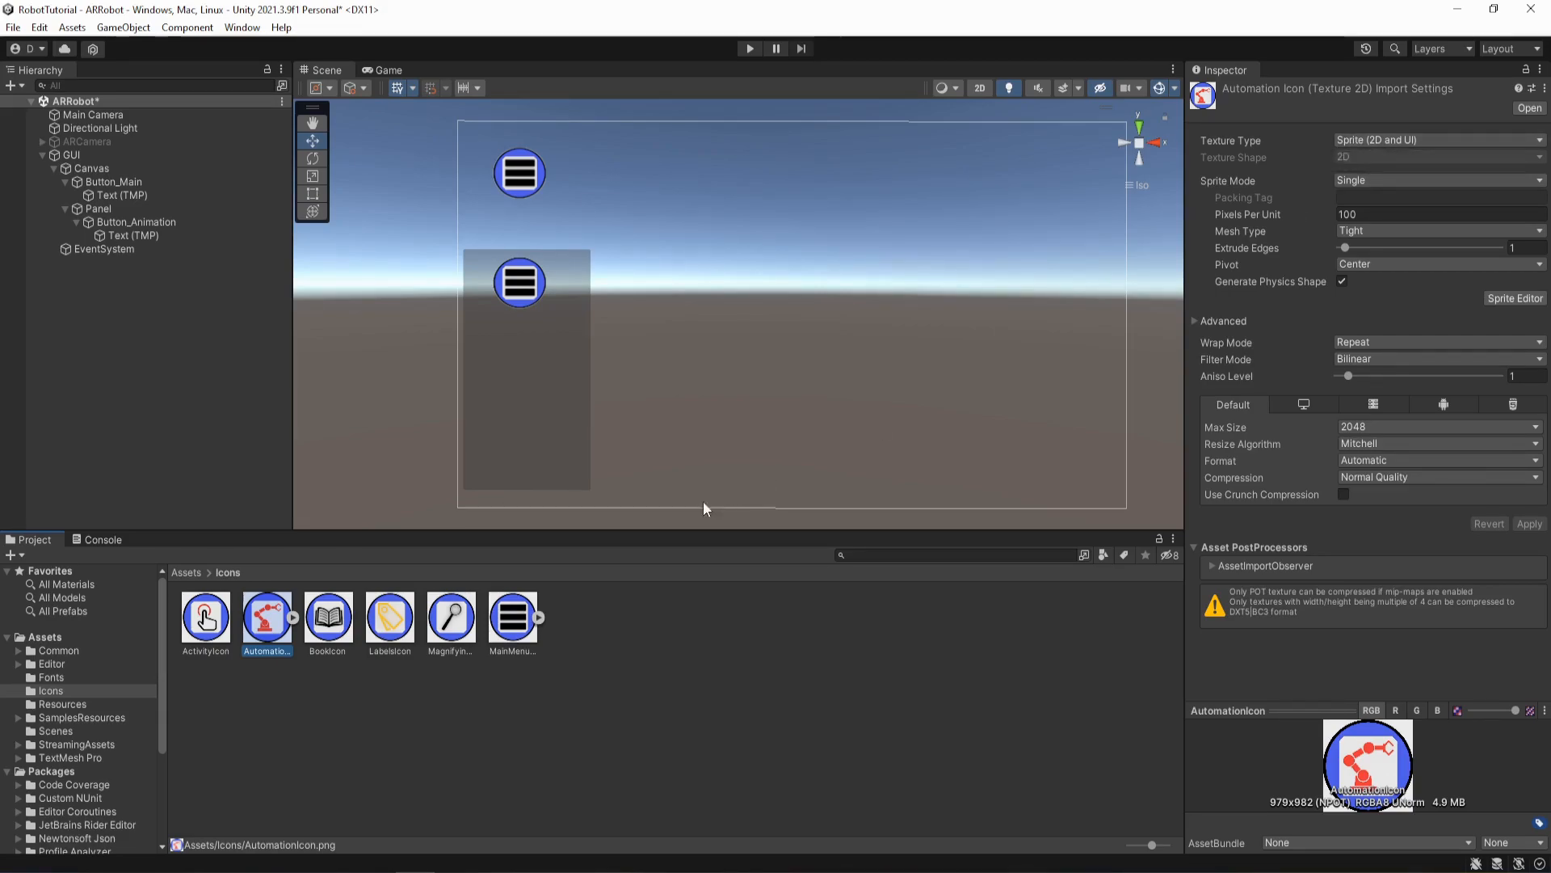
pyautogui.click(138, 222)
pyautogui.moveTo(275, 631); pyautogui.dragTo(1373, 362)
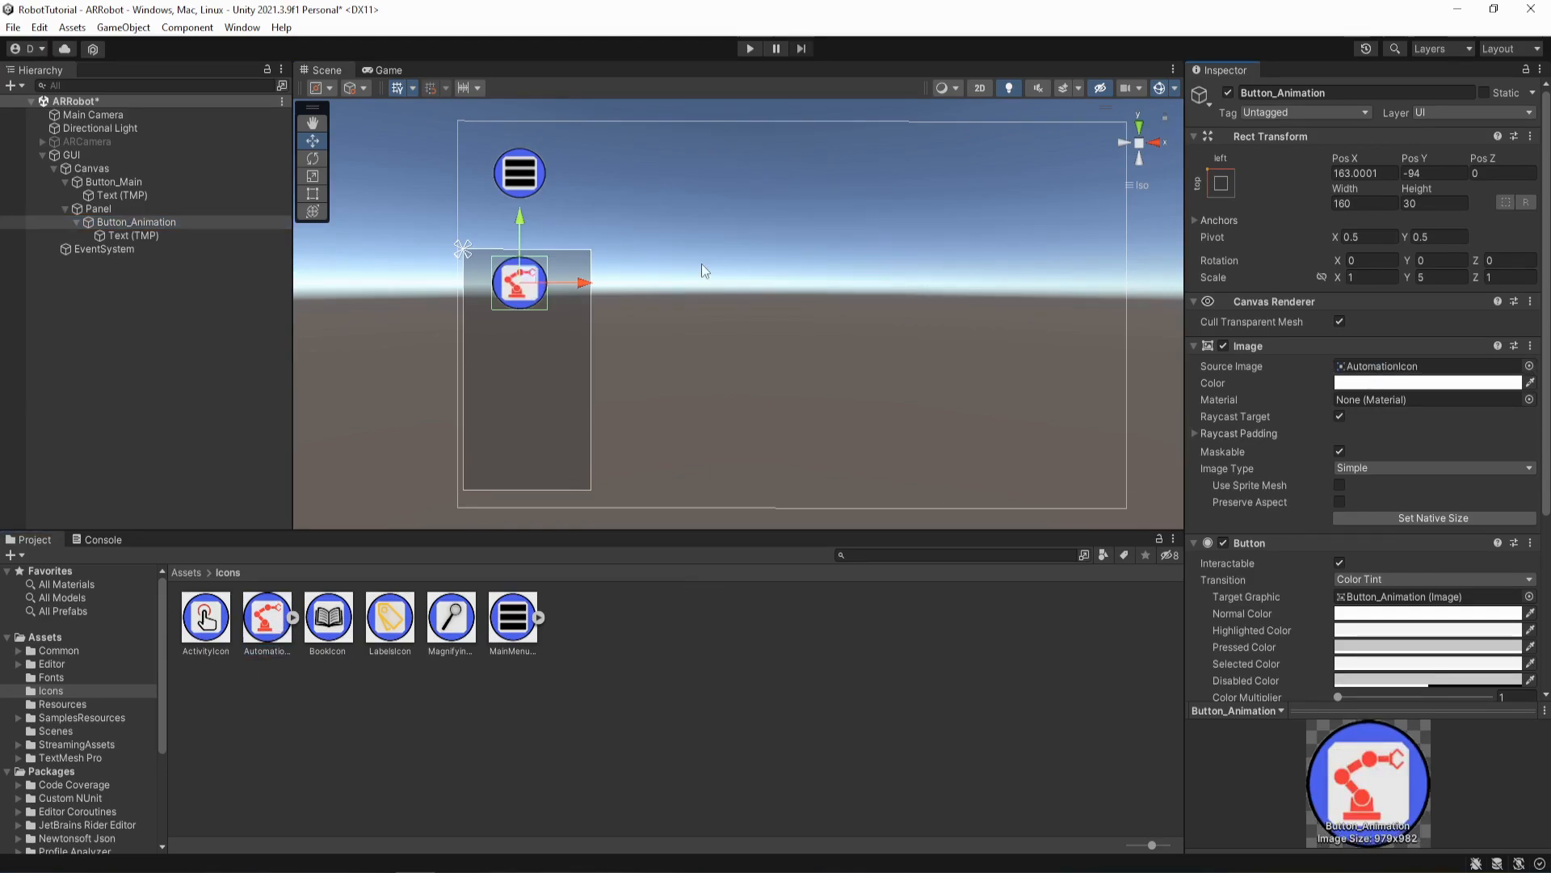
# - Narrow the Panel from both sides with the Rect Tool, to offsets of about Left 49 and Right 1637
pyautogui.scroll(2, 701, 263)
pyautogui.scroll(-2, 701, 264)
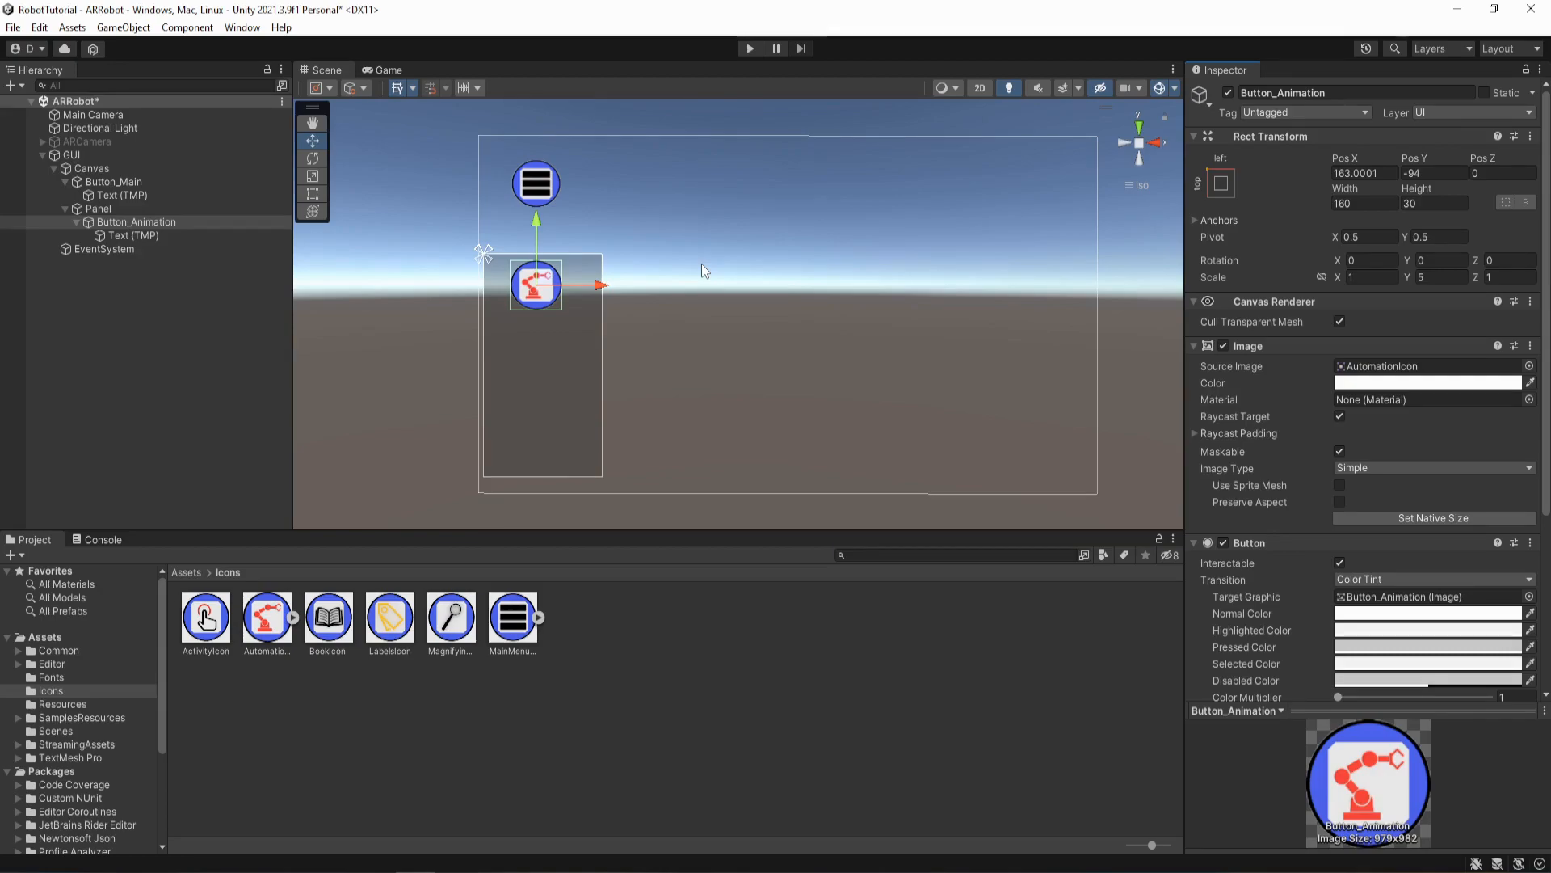
pyautogui.click(97, 208)
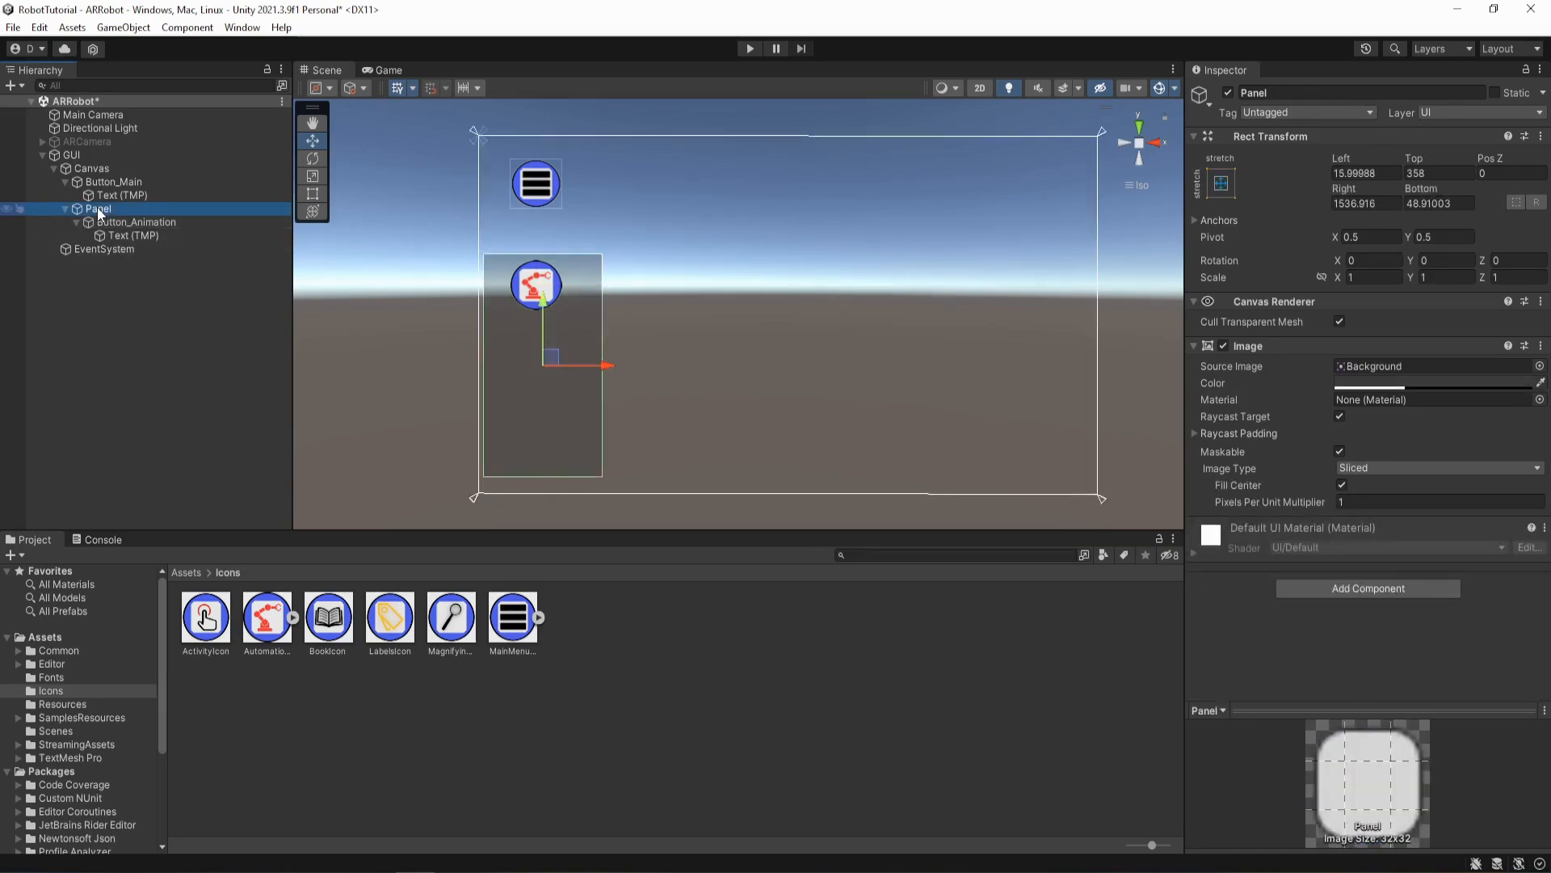
pyautogui.click(312, 194)
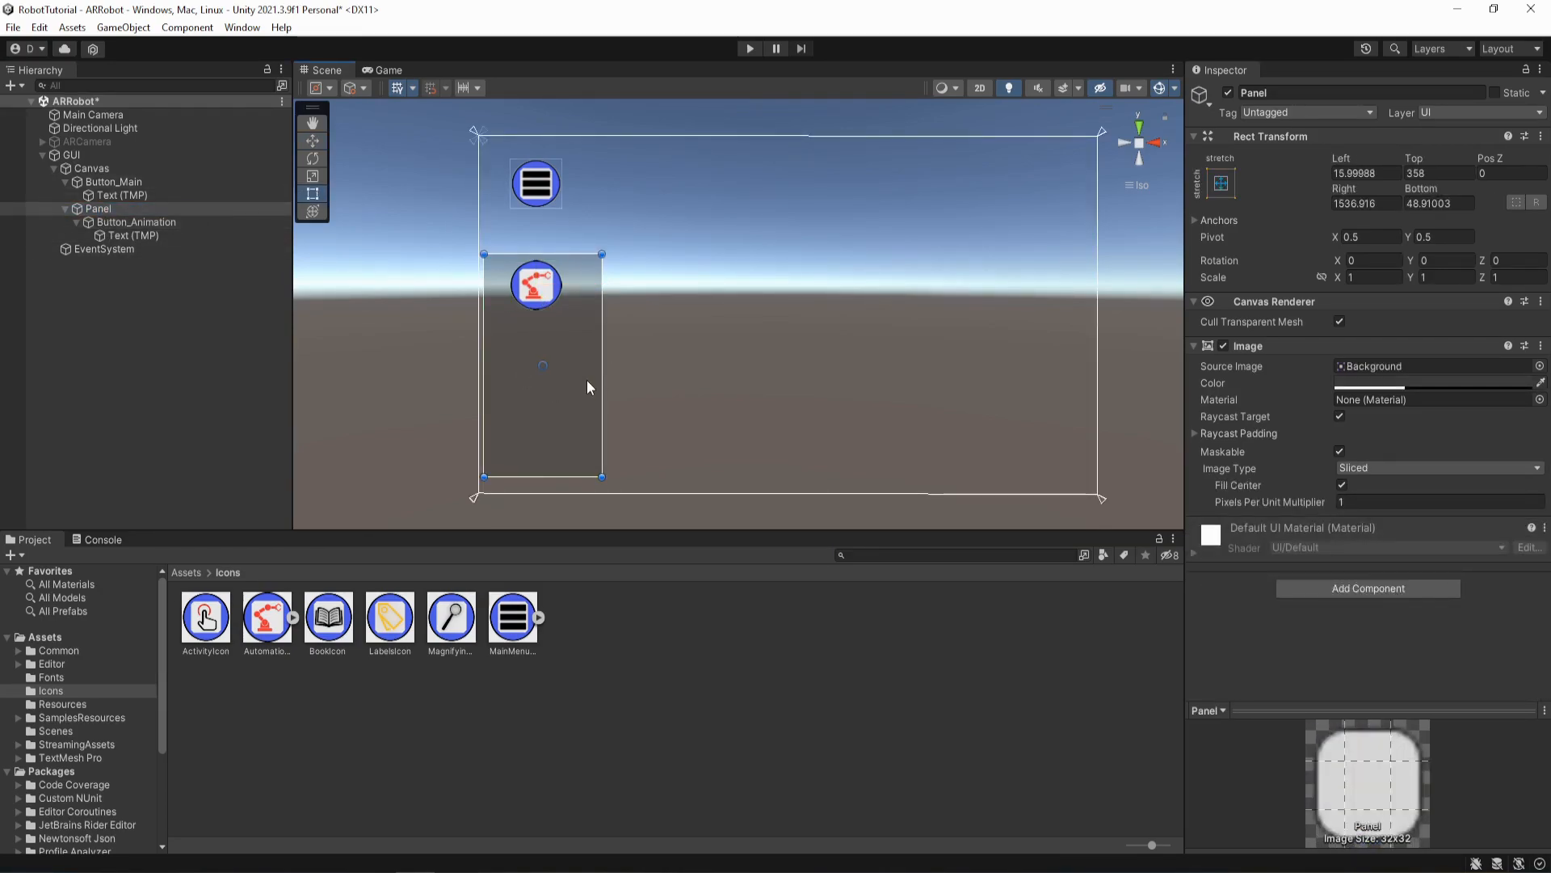
pyautogui.moveTo(599, 373); pyautogui.dragTo(495, 365)
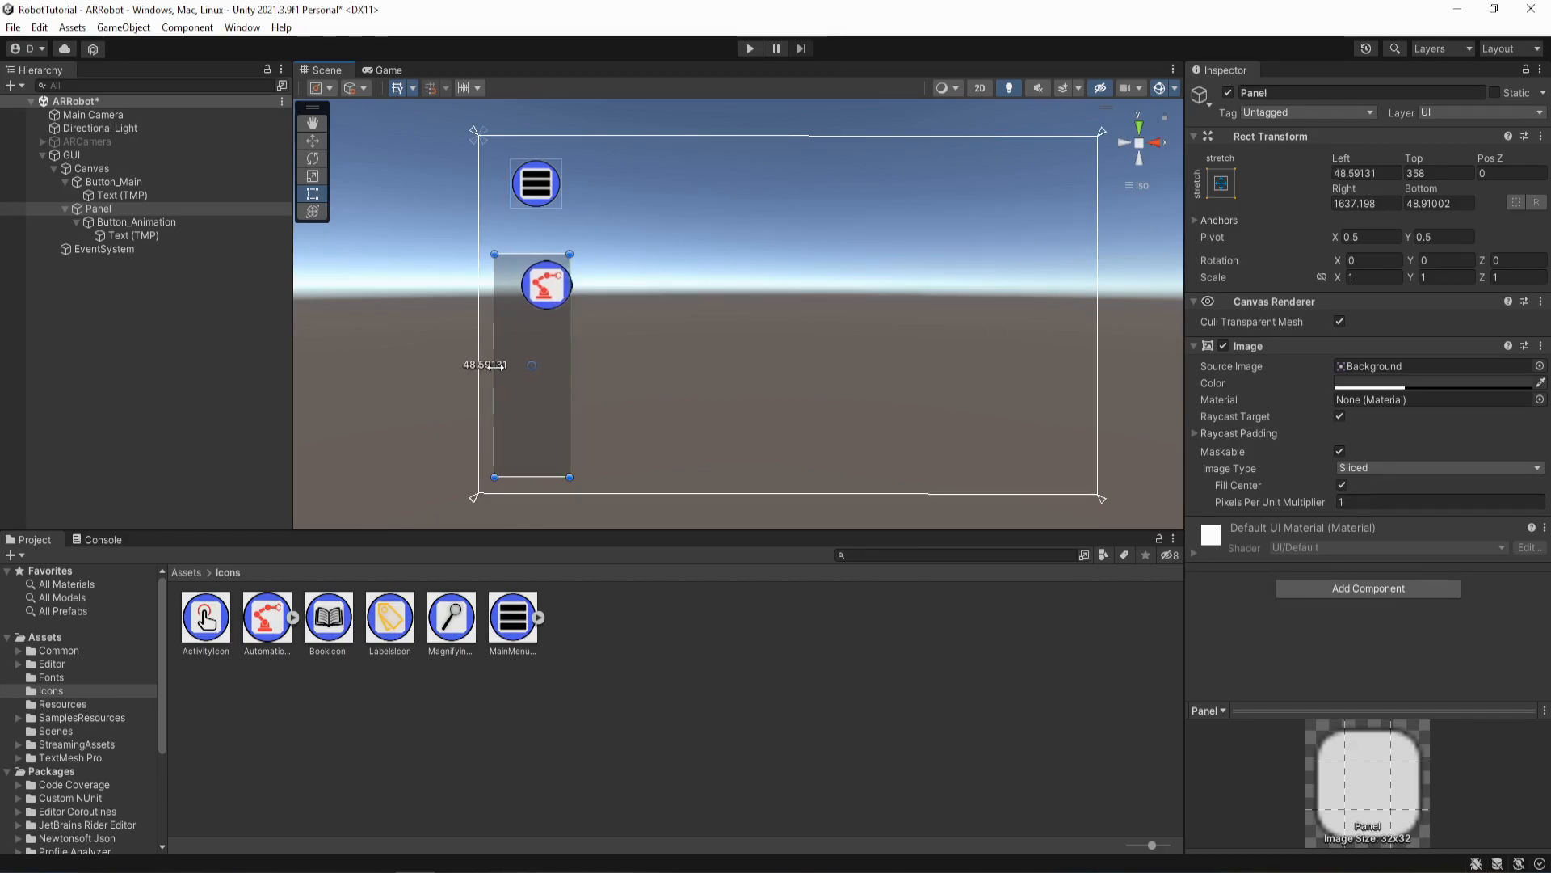
# - Move Button_Animation left to center it in the Panel and align Button_Main above it at about Pos X 171
pyautogui.click(132, 221)
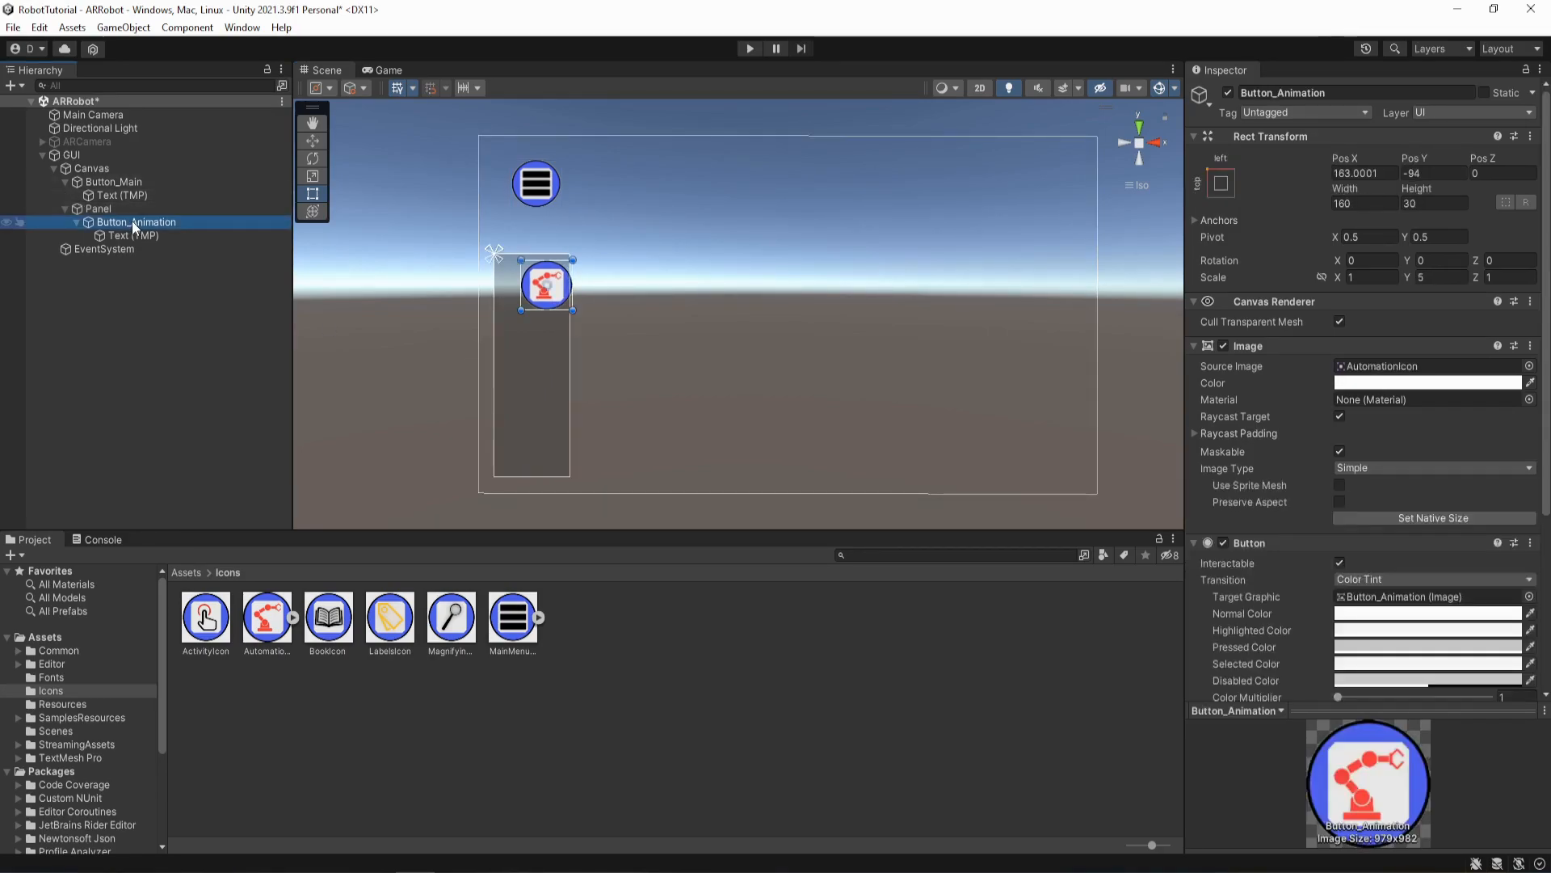
pyautogui.click(321, 142)
pyautogui.moveTo(613, 284); pyautogui.dragTo(597, 292)
pyautogui.click(541, 192)
pyautogui.moveTo(597, 185); pyautogui.dragTo(596, 187)
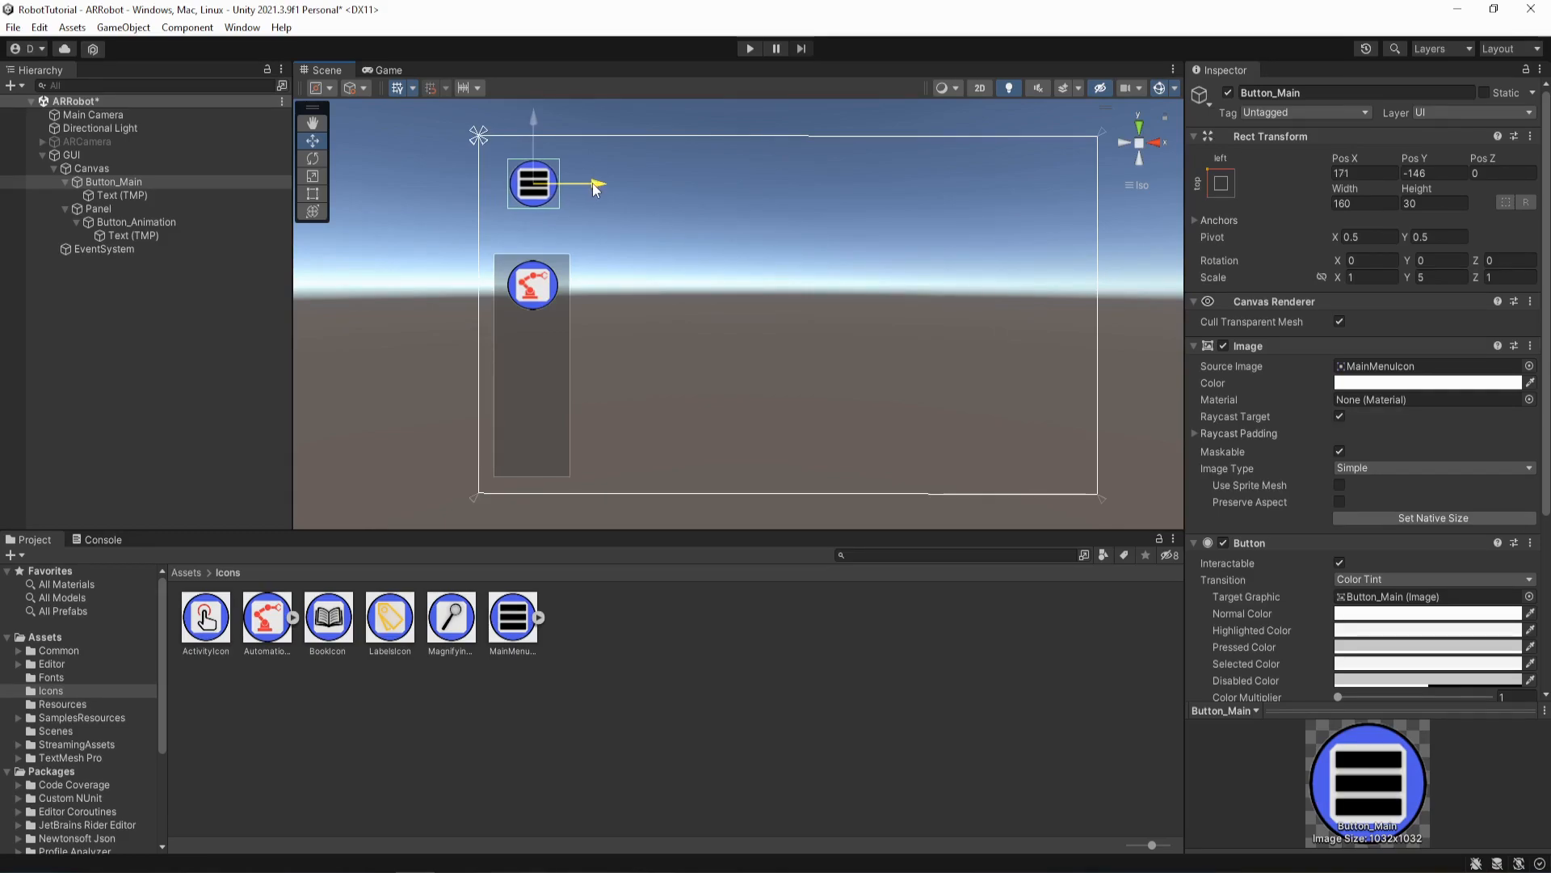
# - Nest the Panel with its Button_Animation under Button_Main in the hierarchy
pyautogui.click(99, 208)
pyautogui.moveTo(100, 208); pyautogui.dragTo(119, 181)
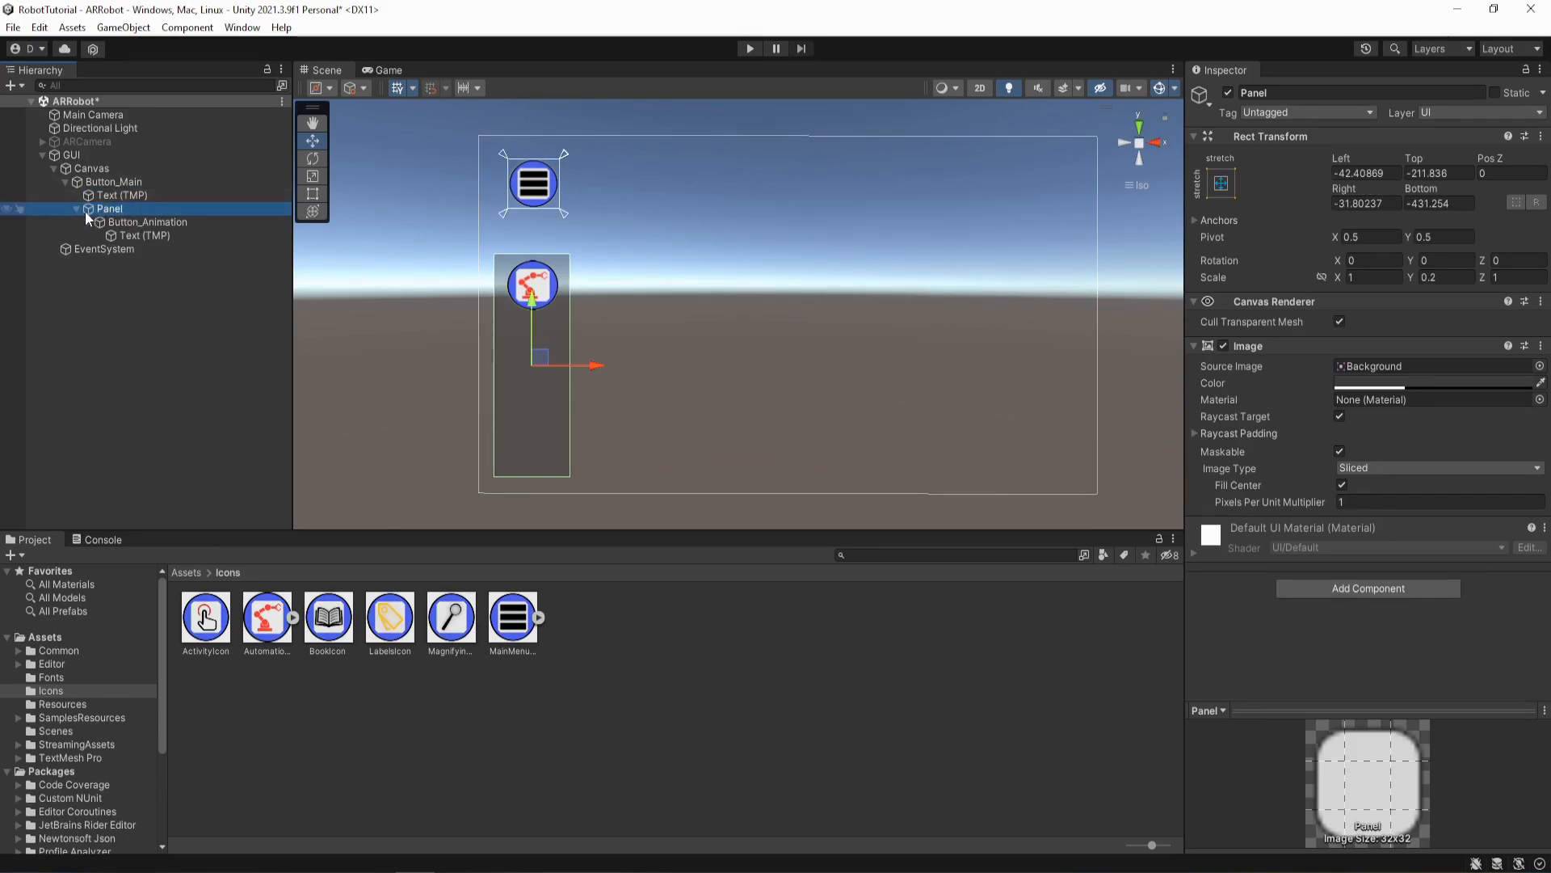
pyautogui.click(62, 182)
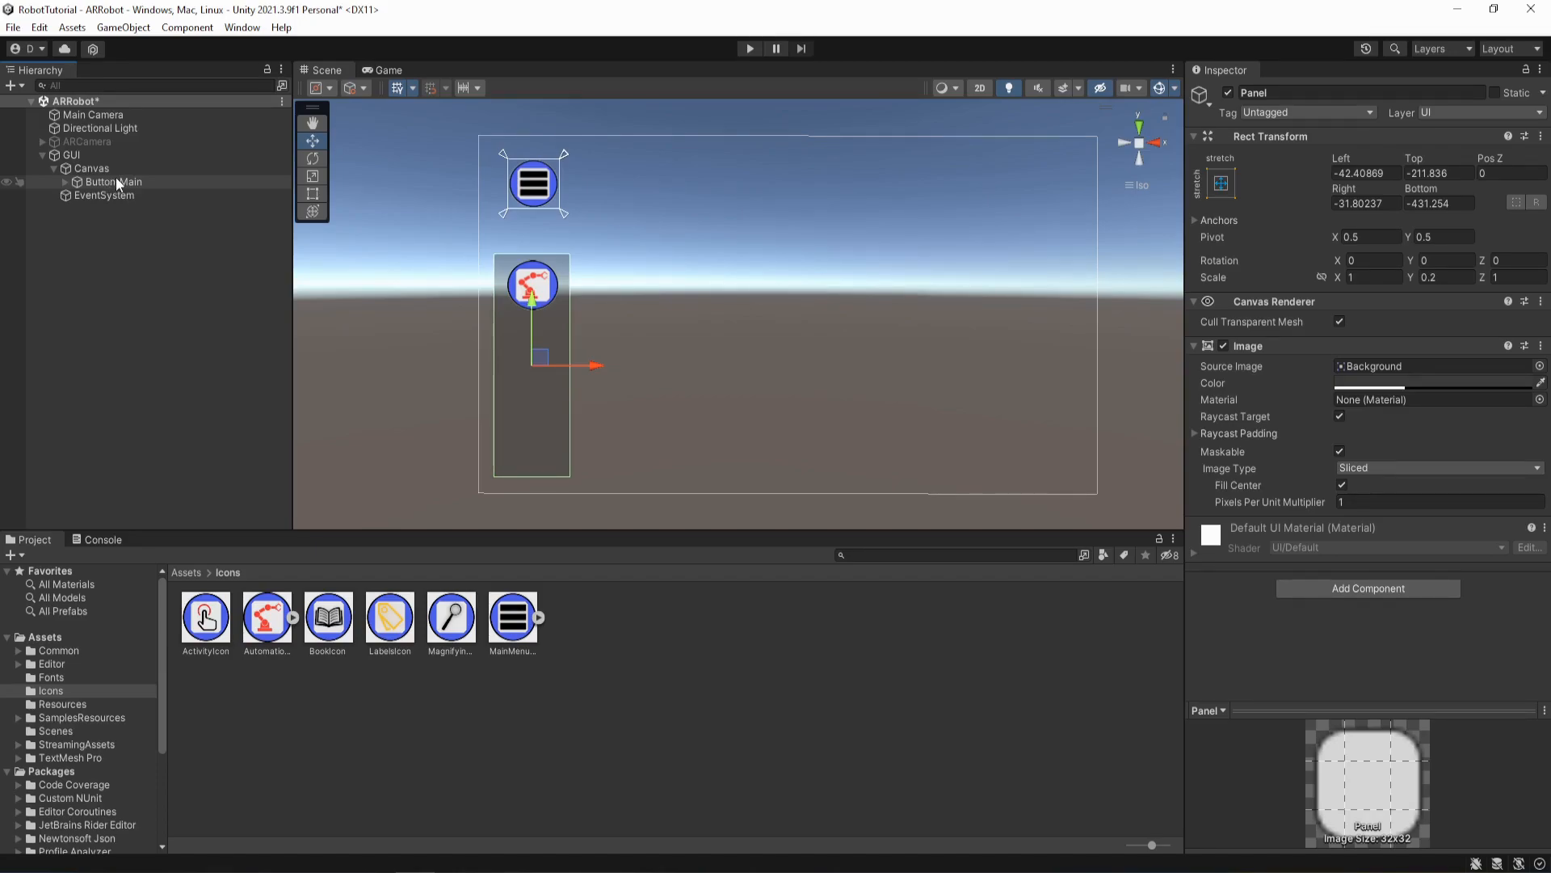
pyautogui.click(62, 181)
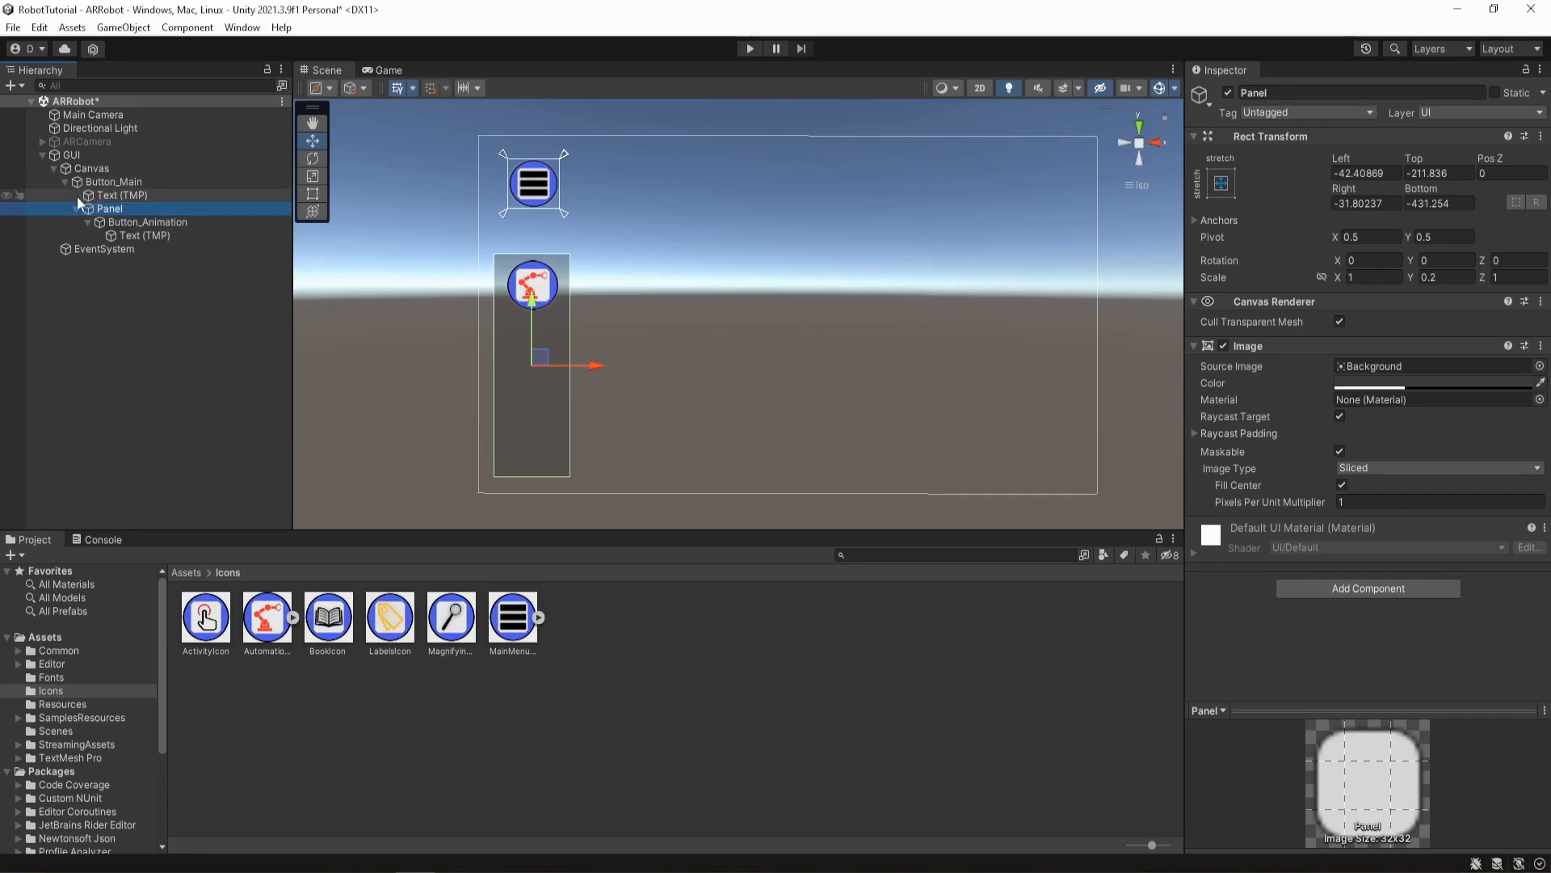
# - Move Button_Main with its nested Panel left in the Canvas to about Pos X 136
pyautogui.click(110, 207)
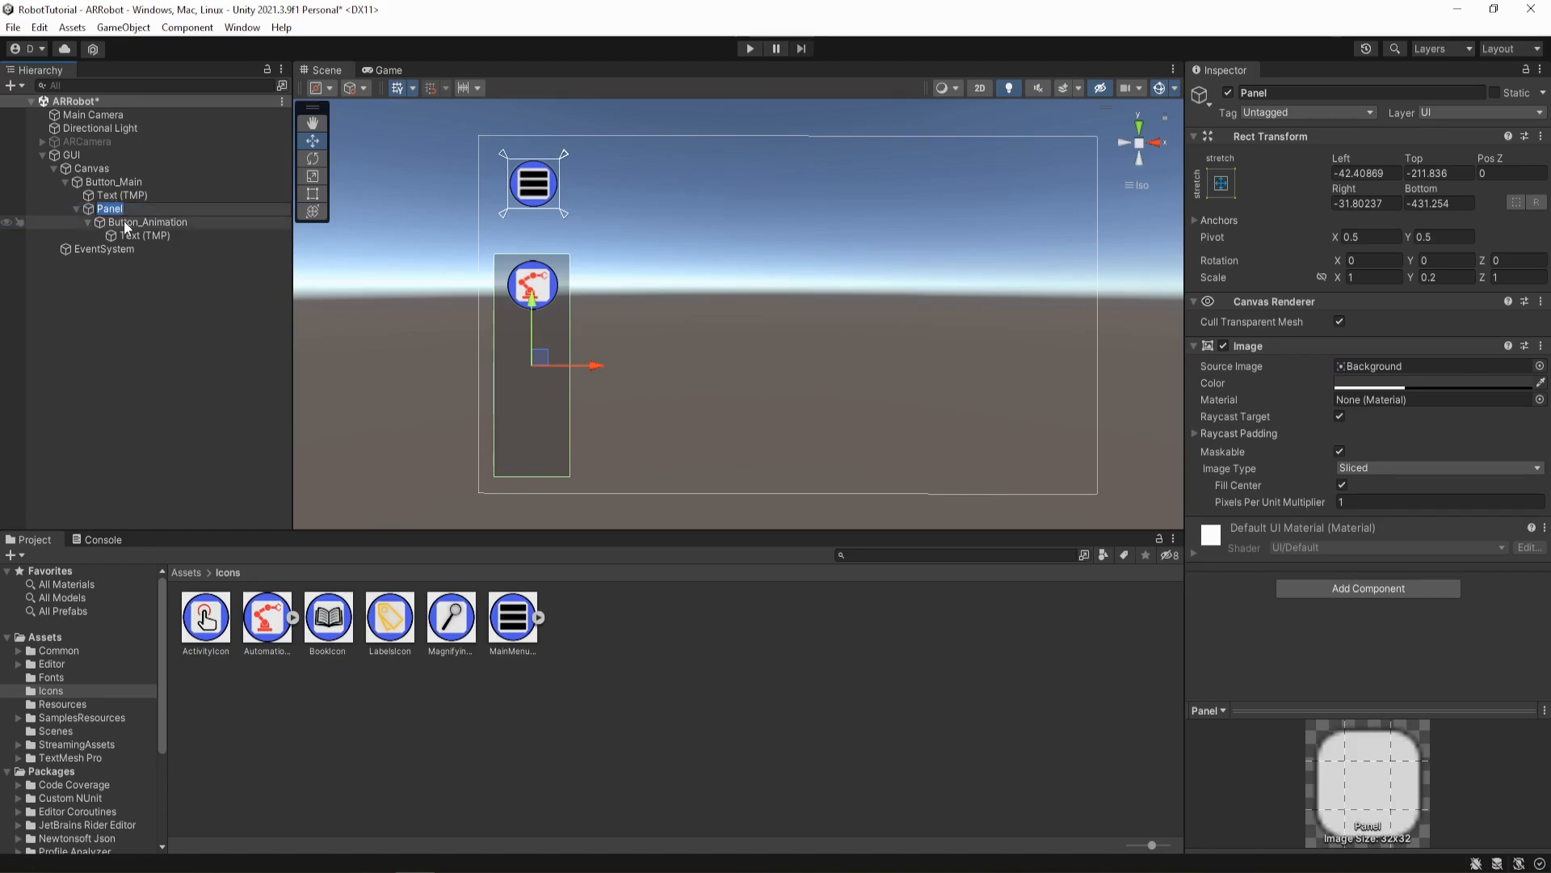
pyautogui.click(124, 221)
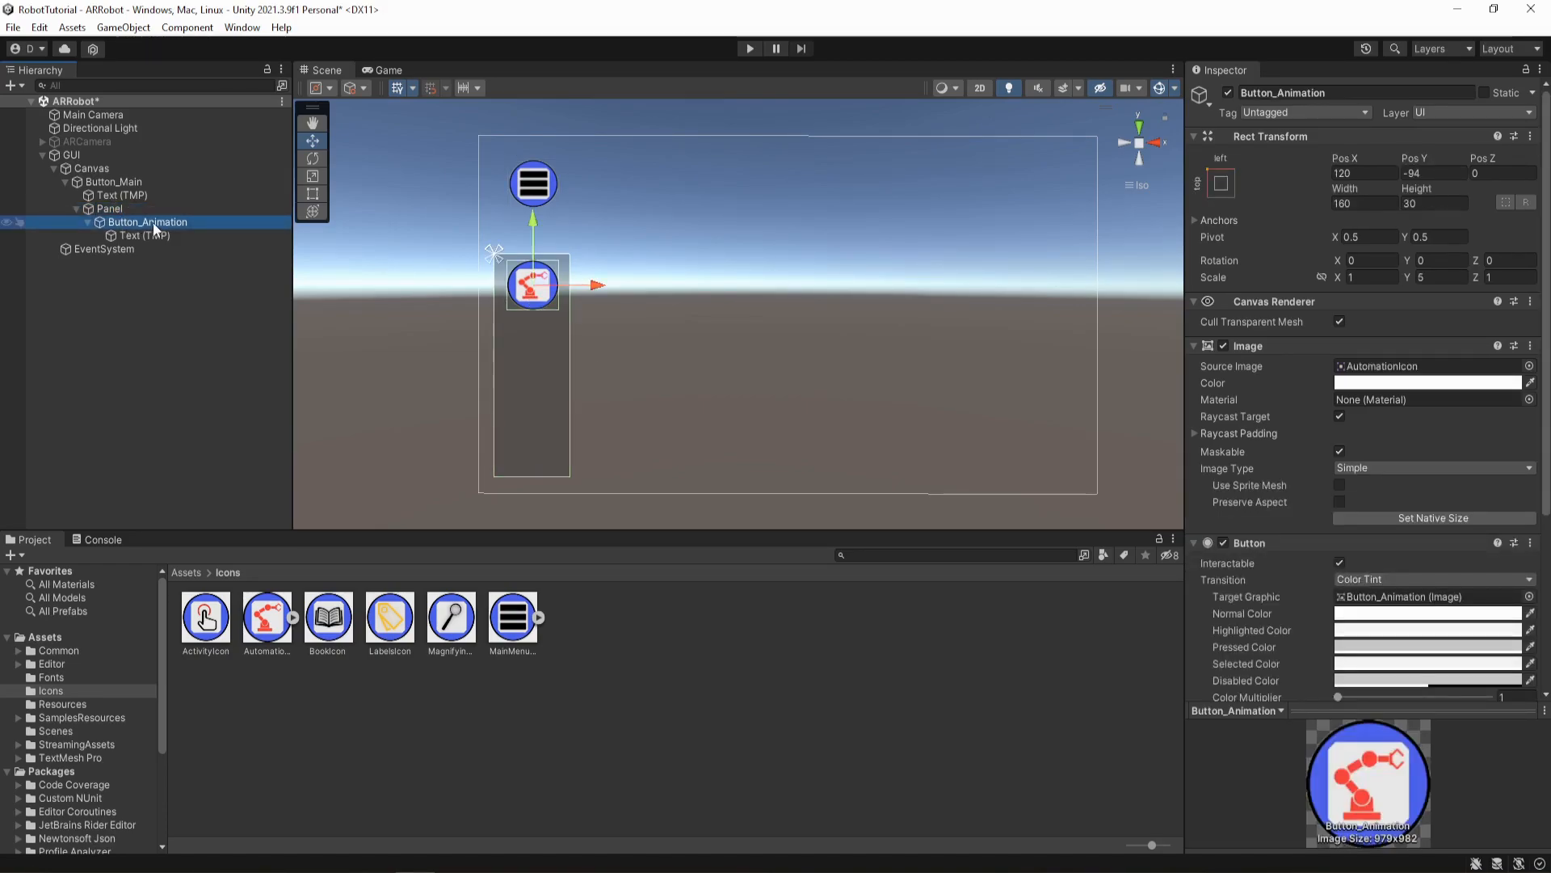
pyautogui.click(107, 182)
pyautogui.moveTo(592, 320)
pyautogui.mouseDown()
pyautogui.moveTo(661, 331)
pyautogui.moveTo(578, 335)
pyautogui.mouseUp()
pyautogui.scroll(6, 595, 327)
pyautogui.scroll(-6, 595, 326)
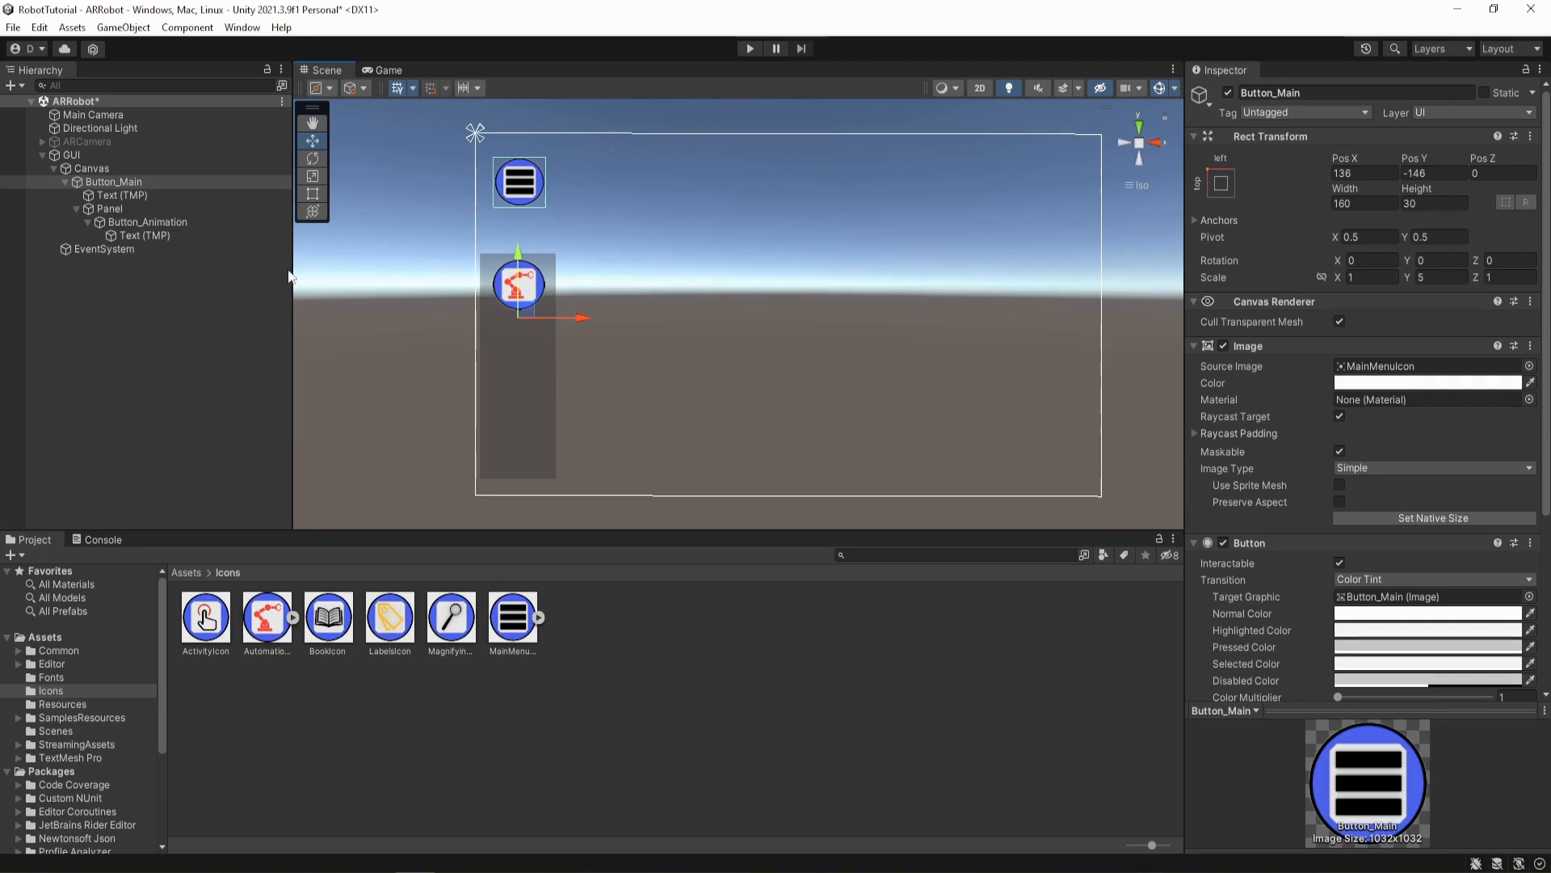
# - Copy and paste Button_Animation within the Panel, placing the first copy directly below the original at about Pos Y -247
pyautogui.click(150, 223)
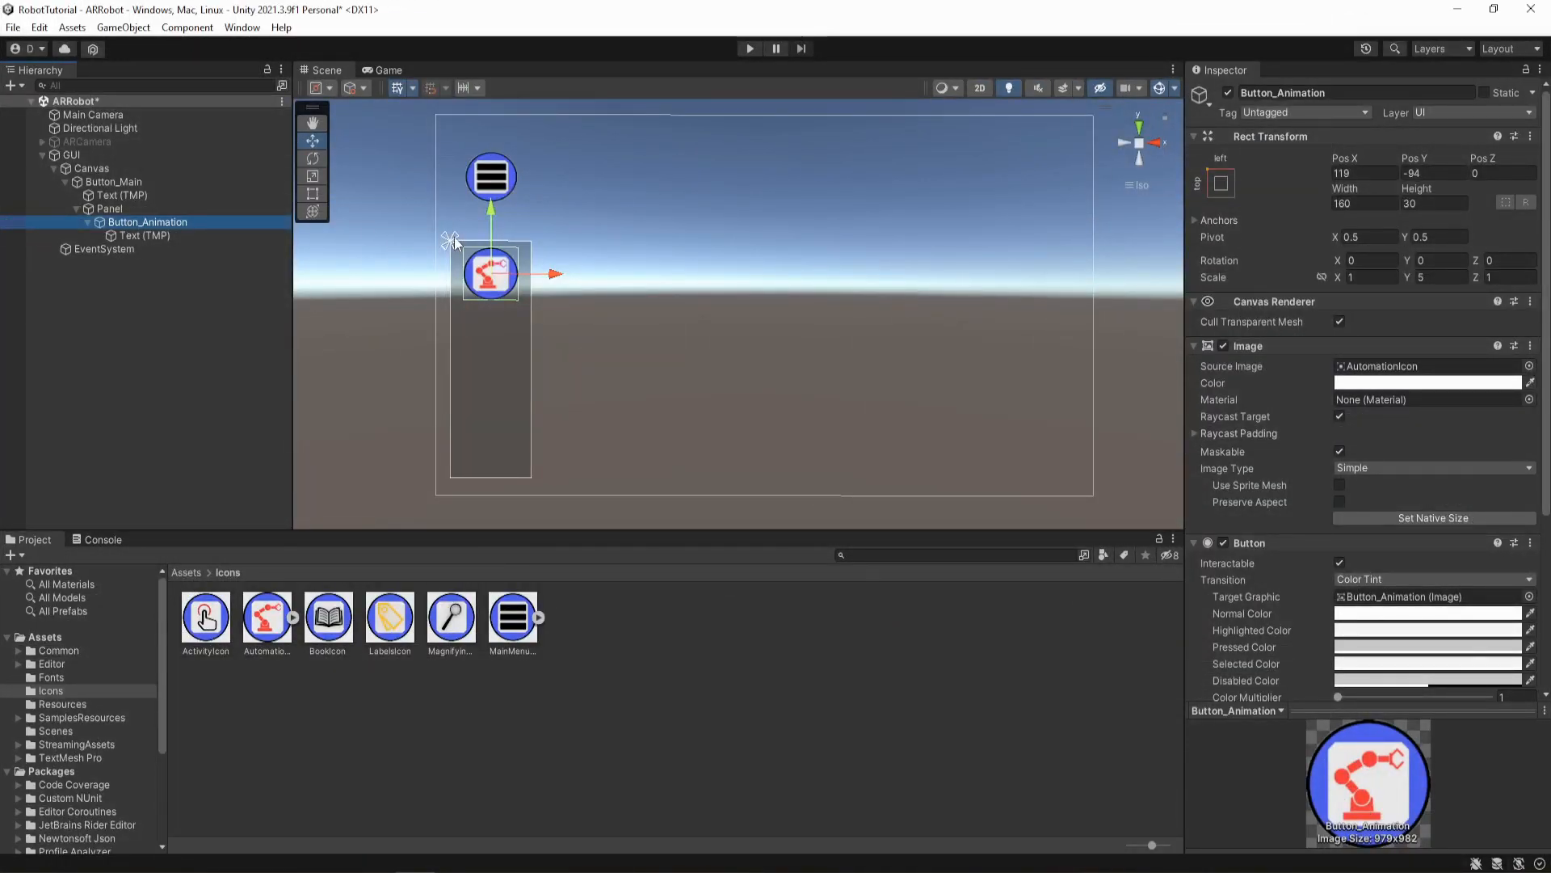
pyautogui.rightClick(172, 219)
pyautogui.click(205, 247)
pyautogui.rightClick(185, 220)
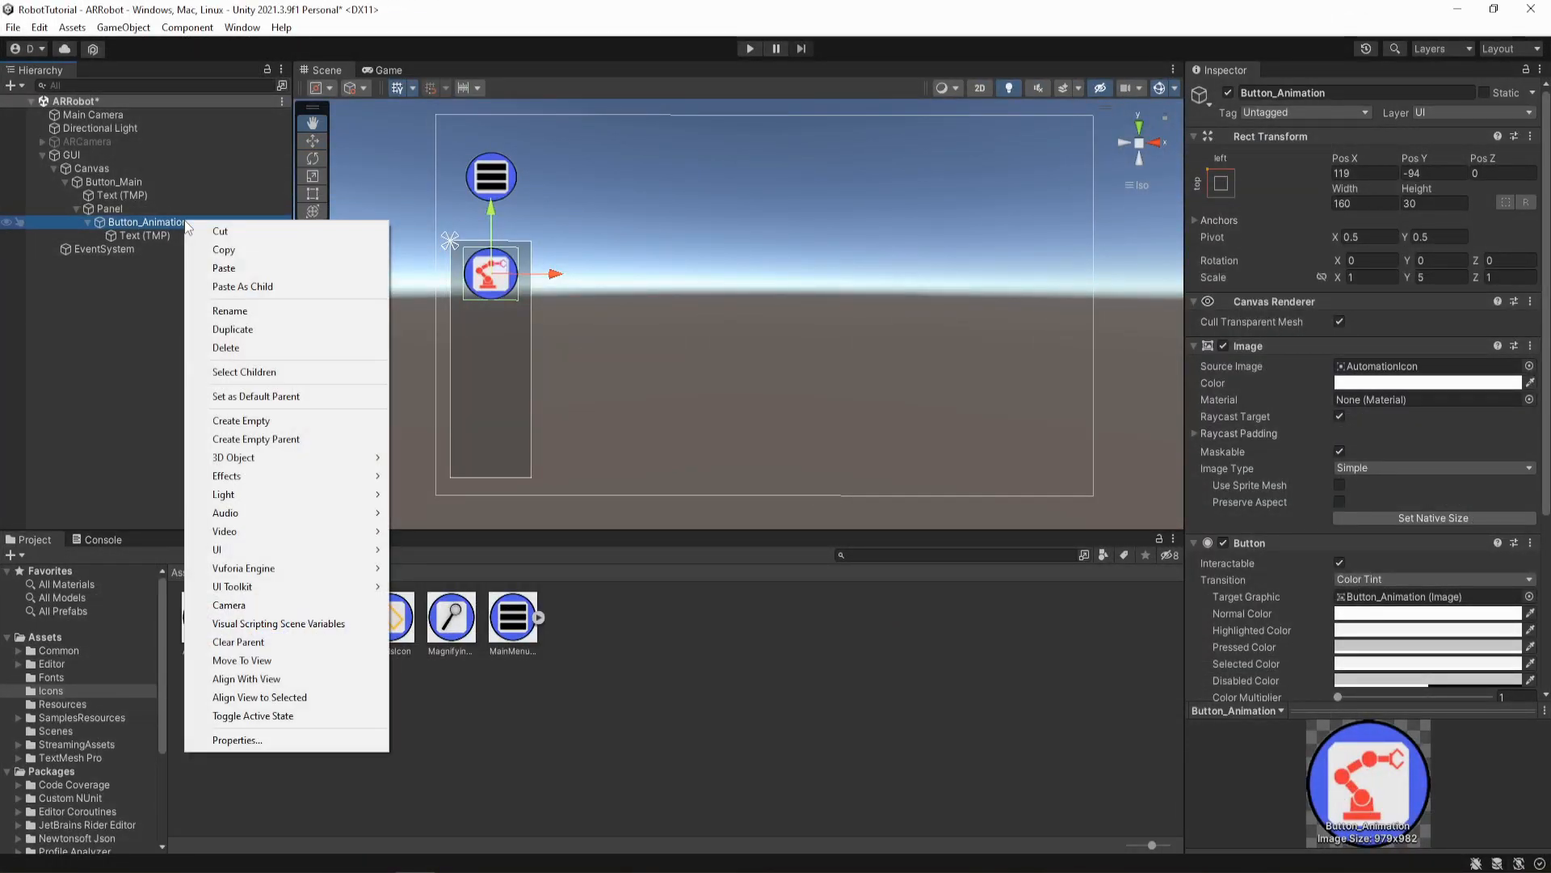
pyautogui.click(226, 269)
pyautogui.moveTo(494, 267); pyautogui.dragTo(494, 269)
# - Paste a second copy of Button_Animation in the Panel and lower it to about Pos Y -398
pyautogui.rightClick(172, 249)
pyautogui.click(205, 278)
pyautogui.rightClick(171, 249)
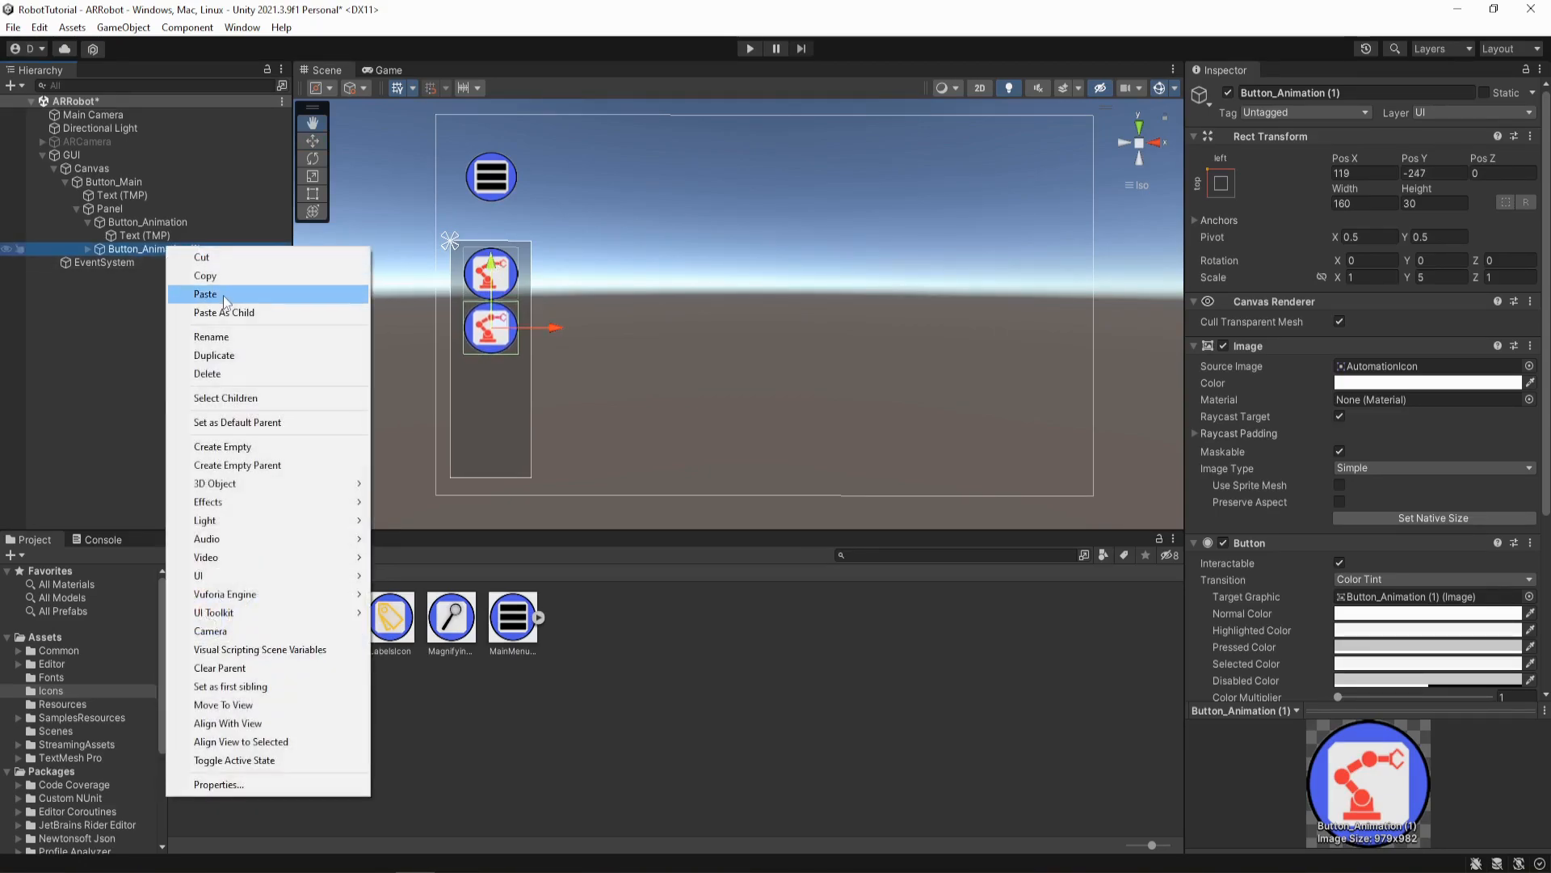
pyautogui.click(223, 295)
pyautogui.moveTo(487, 274); pyautogui.dragTo(487, 327)
# - Paste a third copy of Button_Animation and lower it near the Panel's lower edge, at about Pos Y -584
pyautogui.rightClick(174, 261)
pyautogui.press('Escape')
pyautogui.rightClick(173, 263)
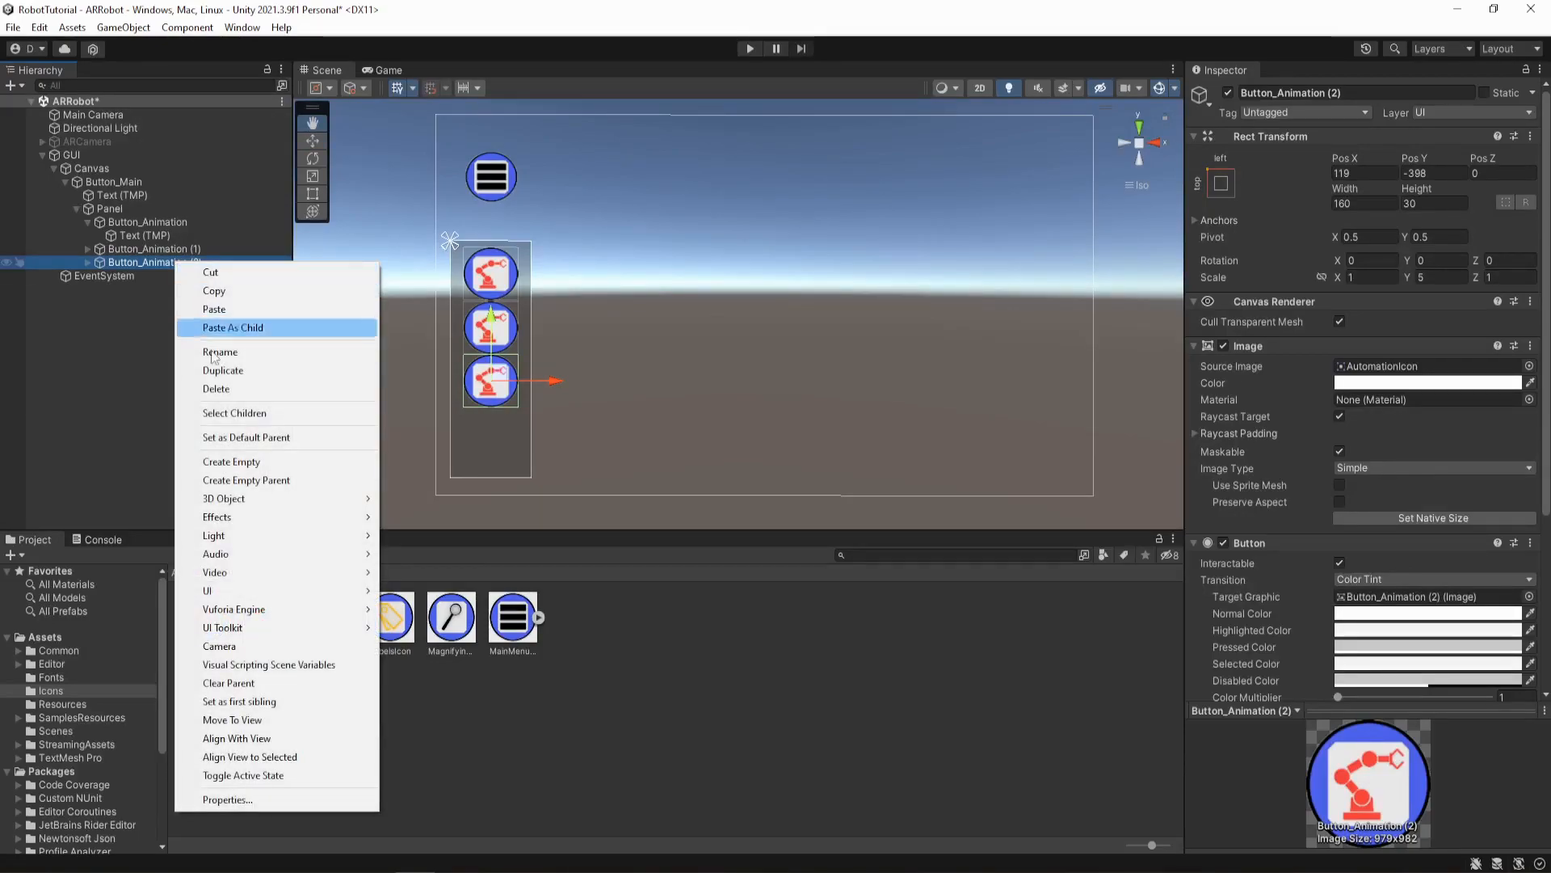
pyautogui.click(223, 308)
pyautogui.moveTo(494, 319); pyautogui.dragTo(495, 385)
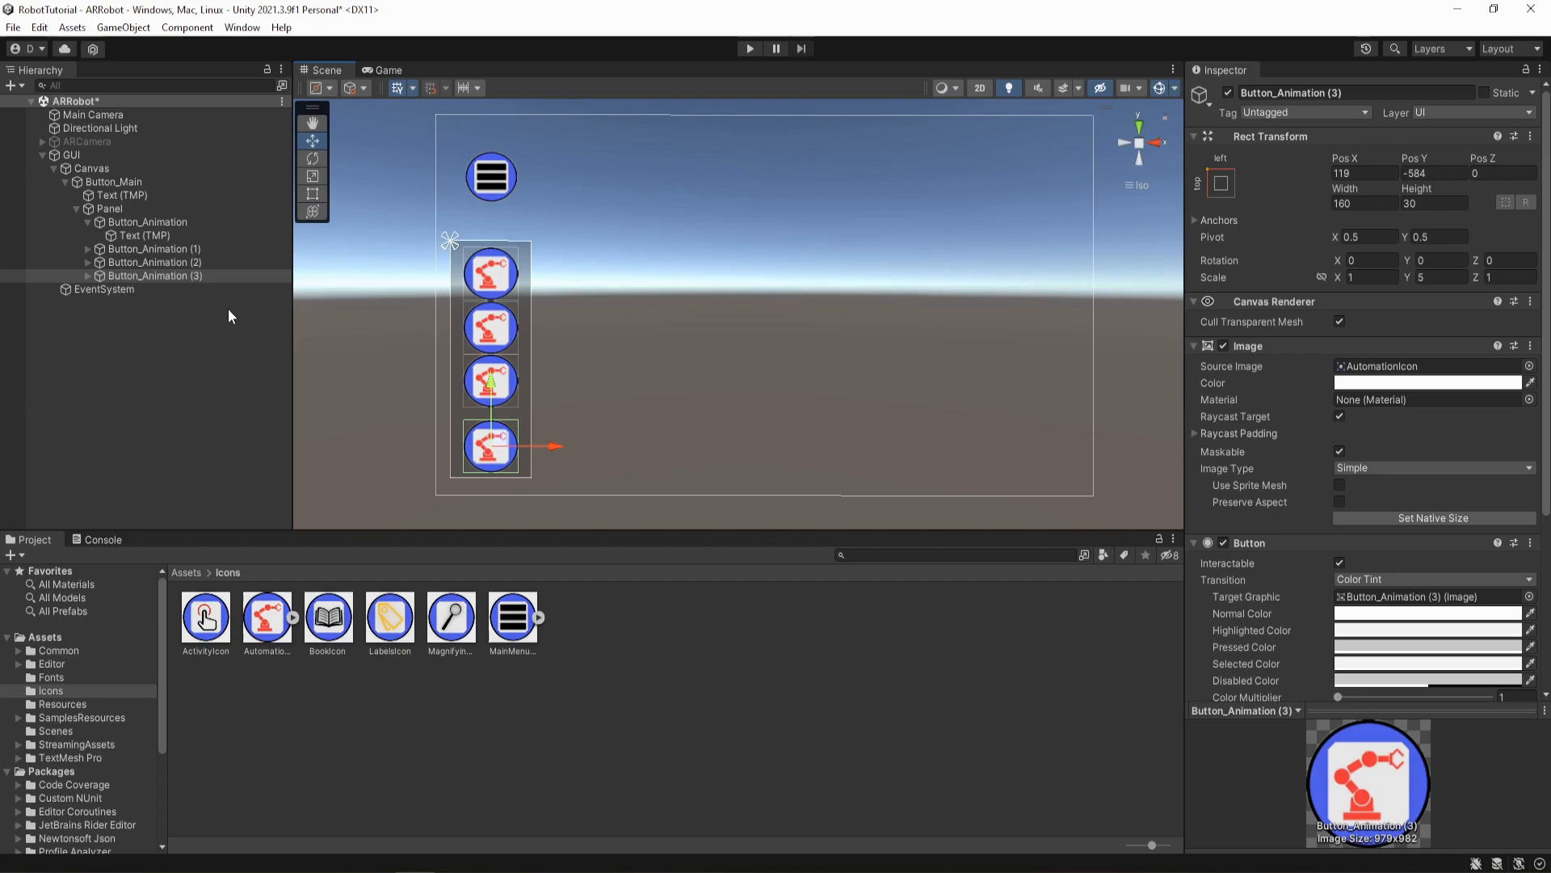
# - Stretch the Panel's top edge upward toward Button_Main with the Rect Tool
pyautogui.click(110, 209)
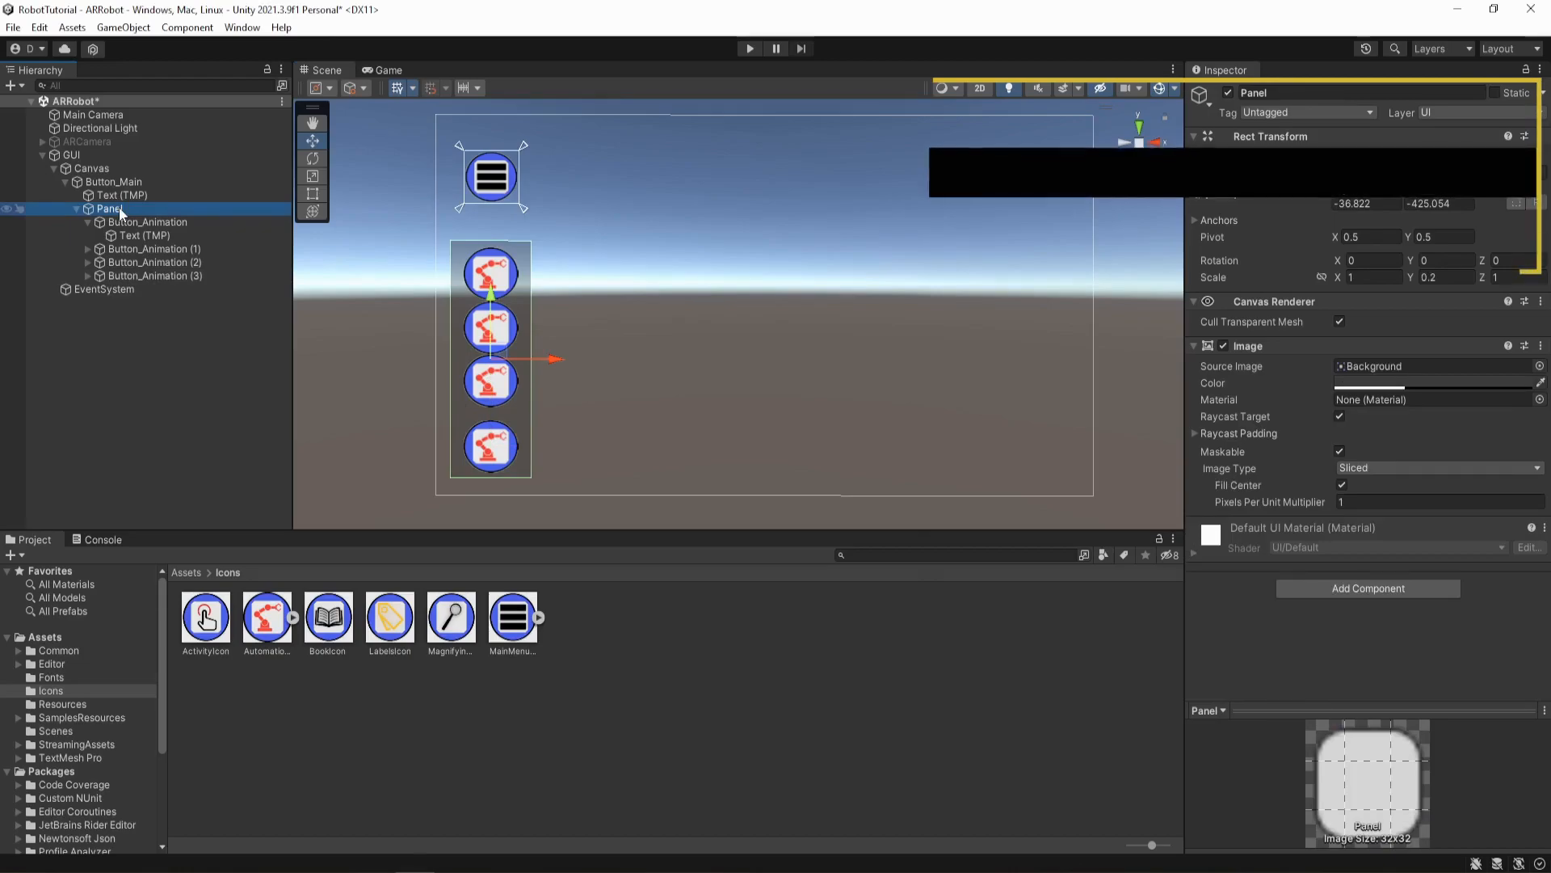
pyautogui.click(314, 194)
pyautogui.moveTo(510, 240); pyautogui.dragTo(511, 213)
# - Rename Button_Animation (1) as Button_Rotation
pyautogui.click(150, 249)
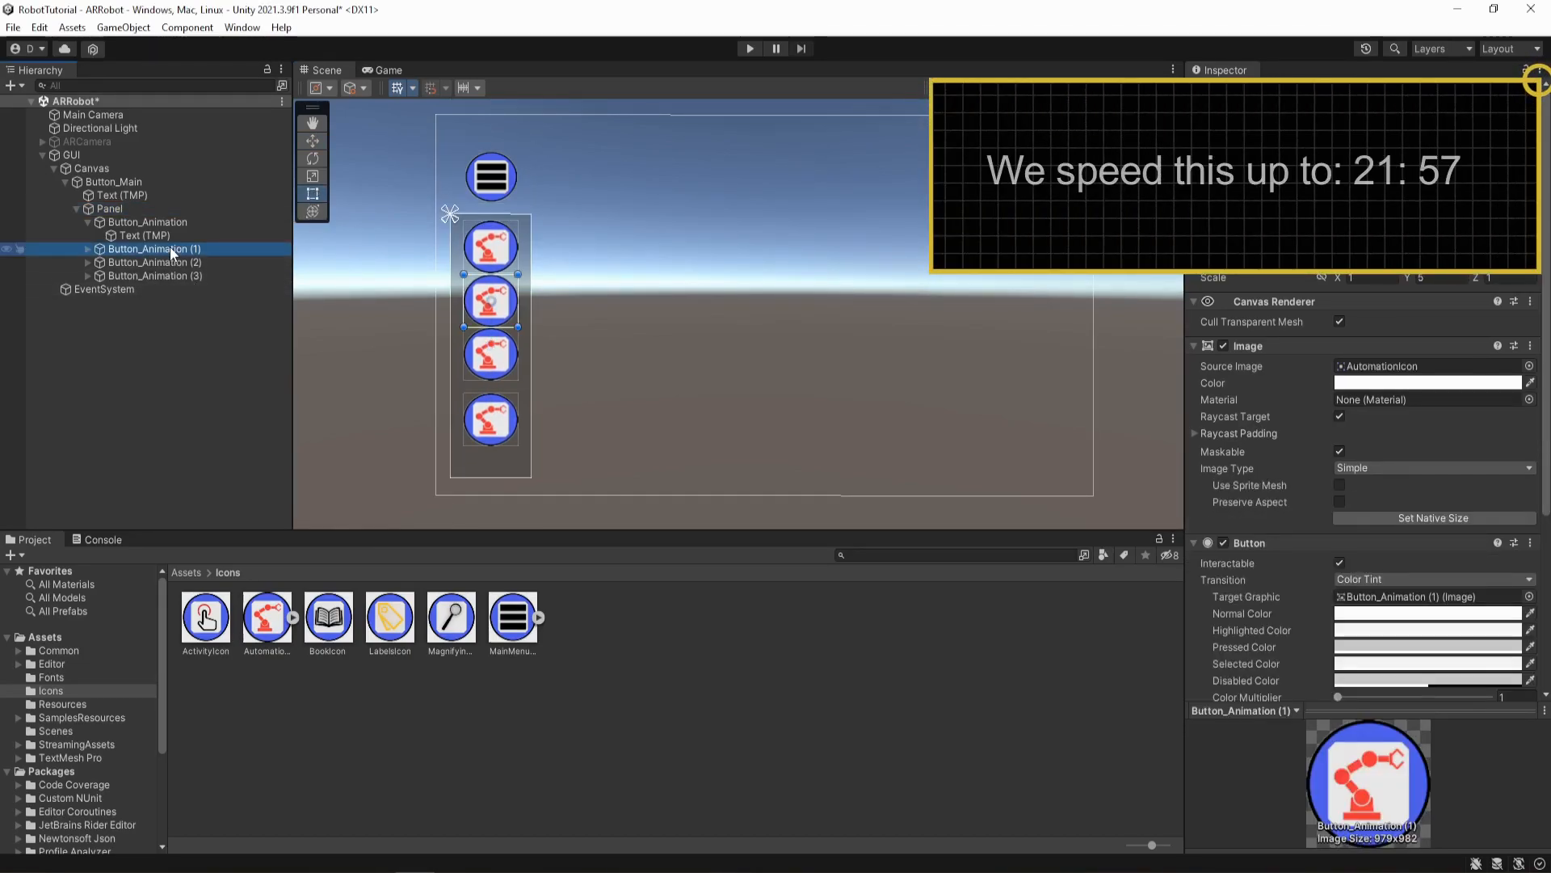
pyautogui.rightClick(150, 248)
pyautogui.click(210, 356)
pyautogui.write('Button_Rot')
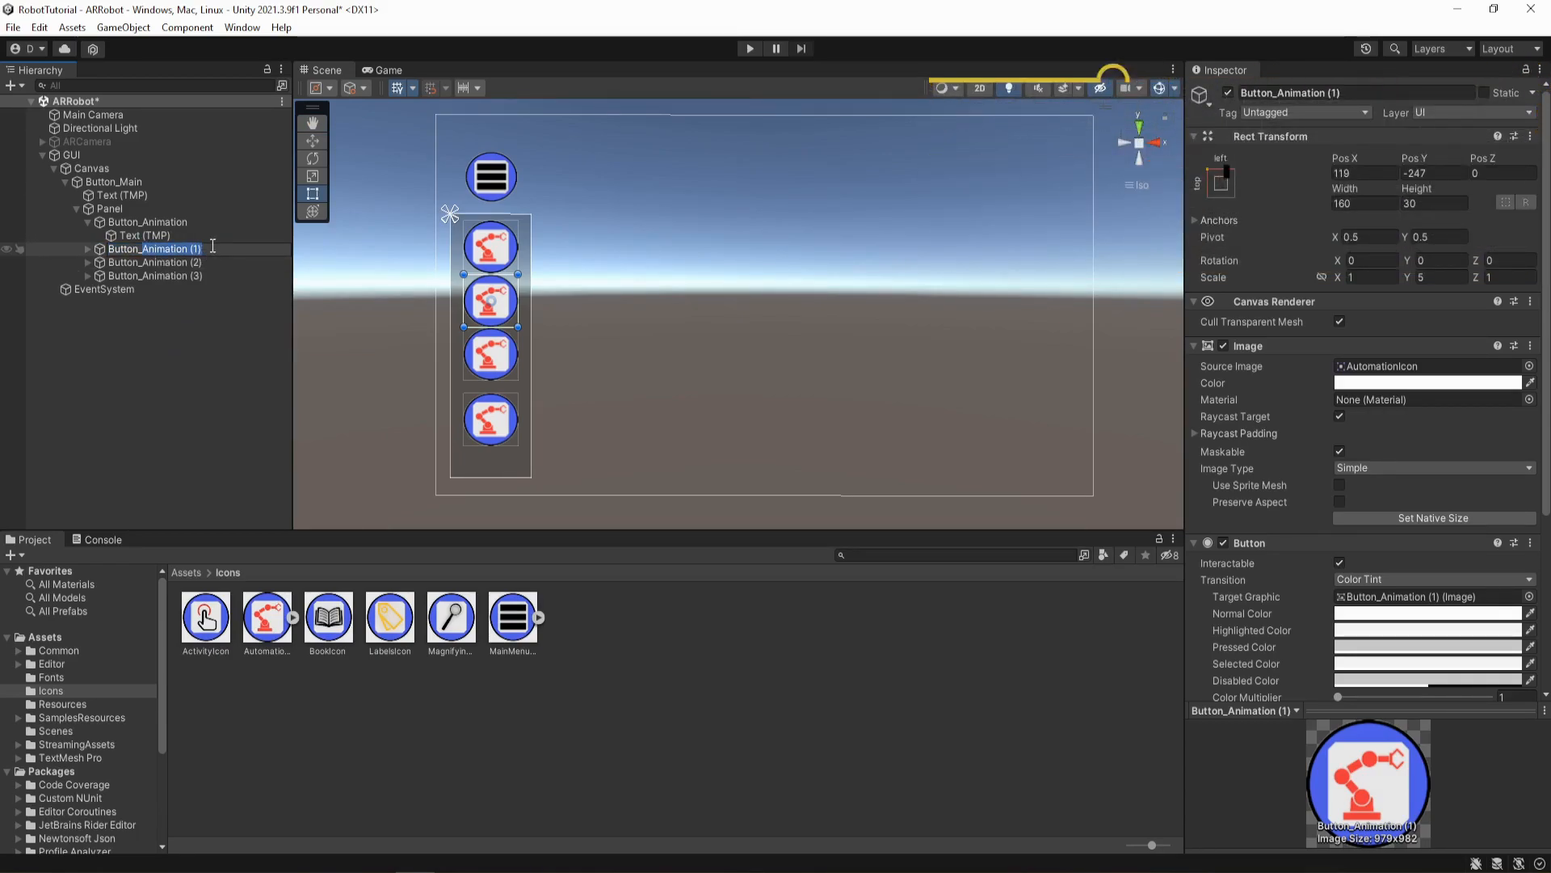
pyautogui.press('Return')
# - Rename Button_Animation (2) as Button_Materials
pyautogui.click(180, 263)
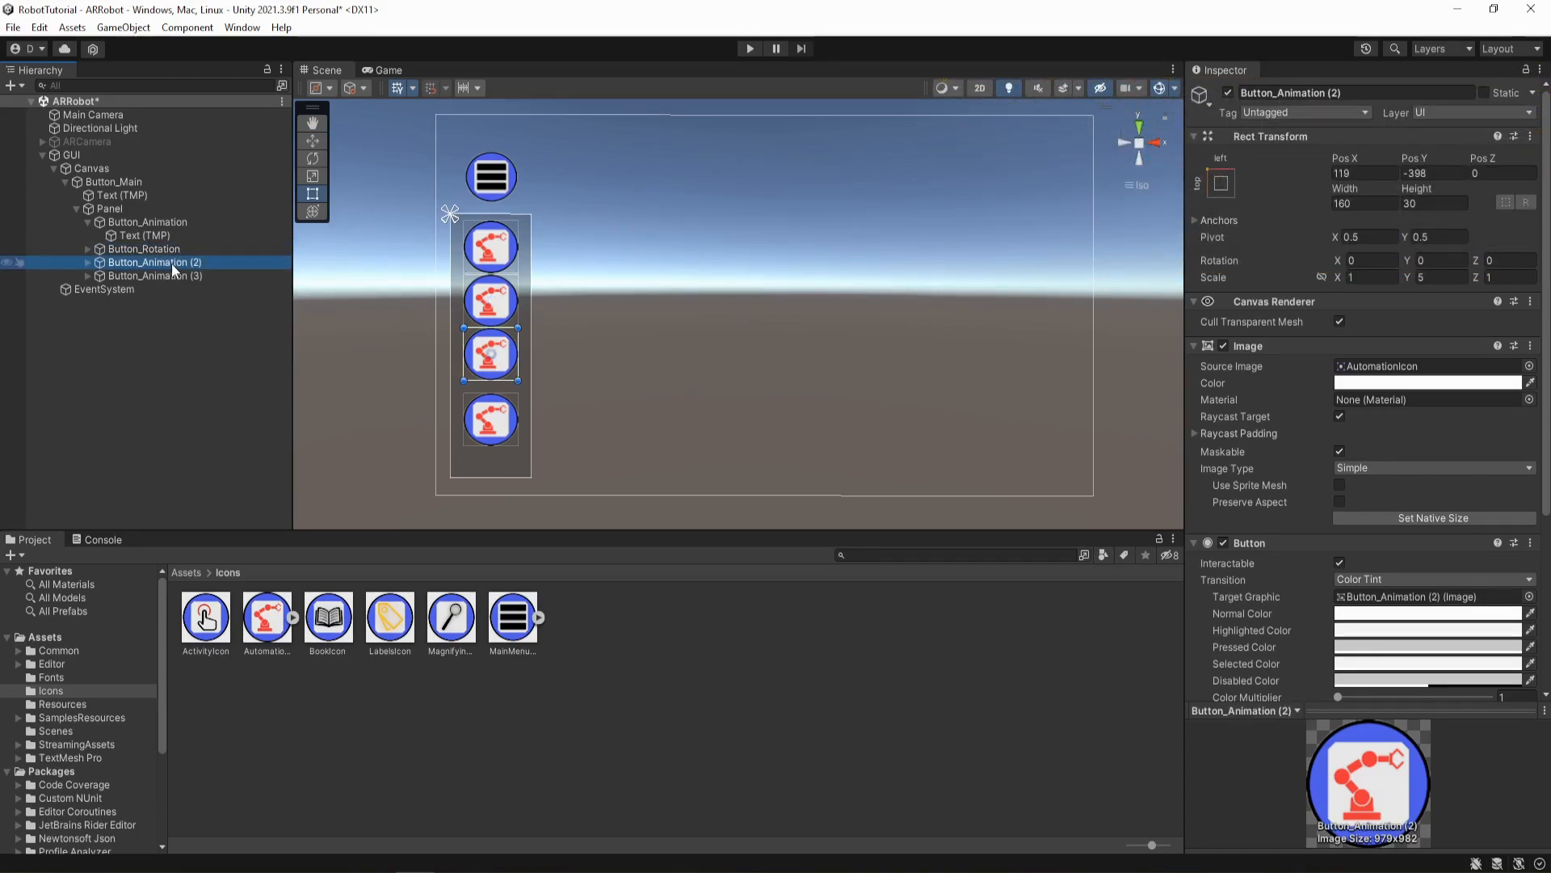
pyautogui.rightClick(180, 263)
pyautogui.click(230, 361)
pyautogui.write('Button_Materials')
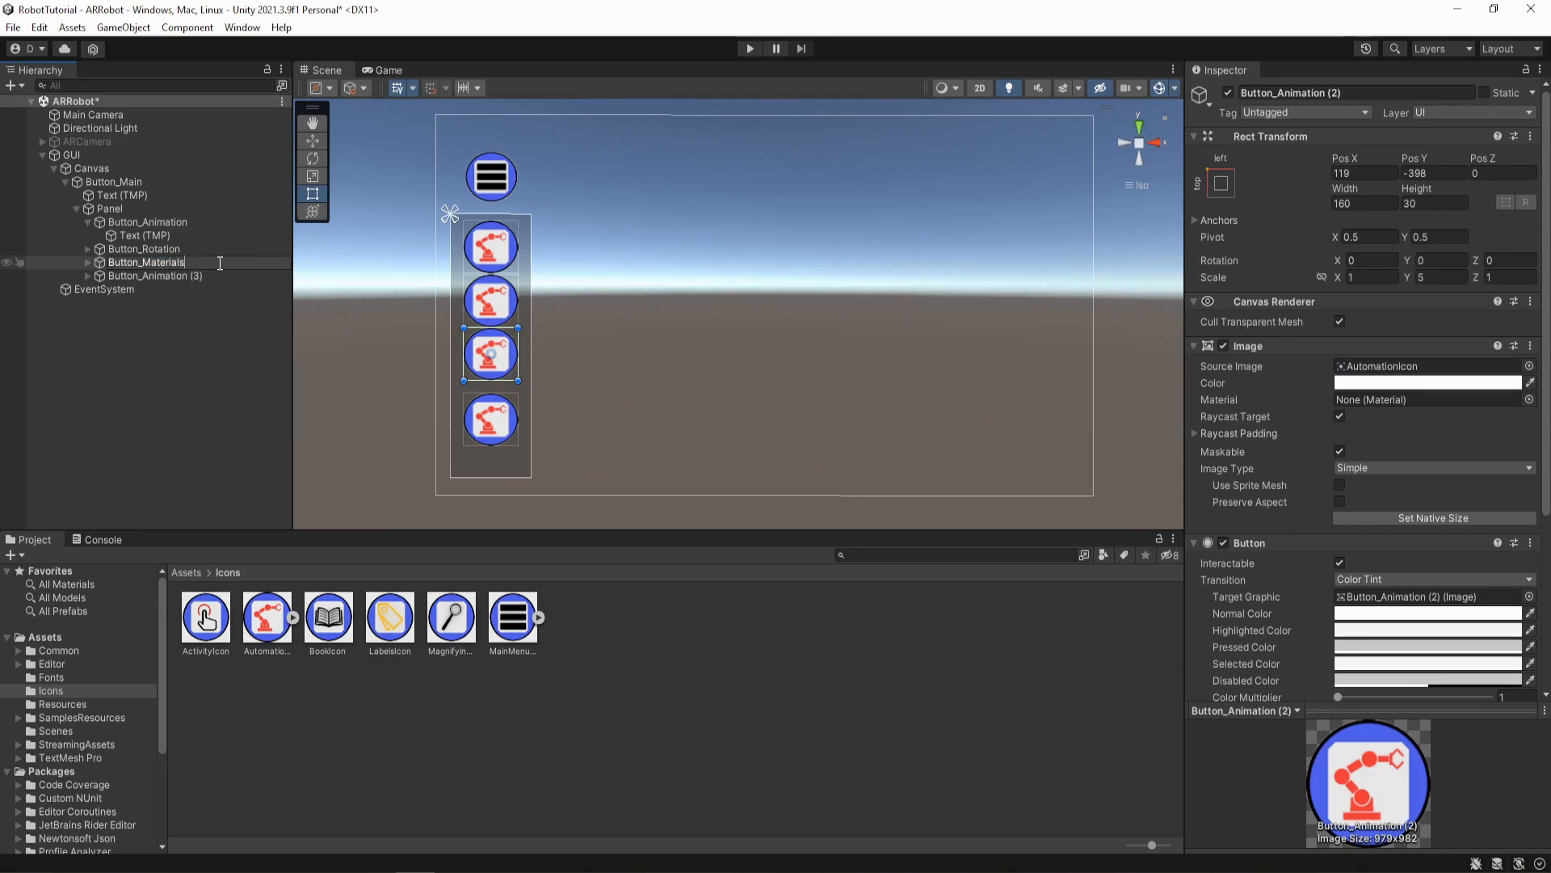
pyautogui.press('Return')
# - Rename Button_Animation (3) as Button_Documents
pyautogui.click(172, 275)
pyautogui.rightClick(172, 275)
pyautogui.click(251, 366)
pyautogui.moveTo(143, 276); pyautogui.dragTo(219, 280)
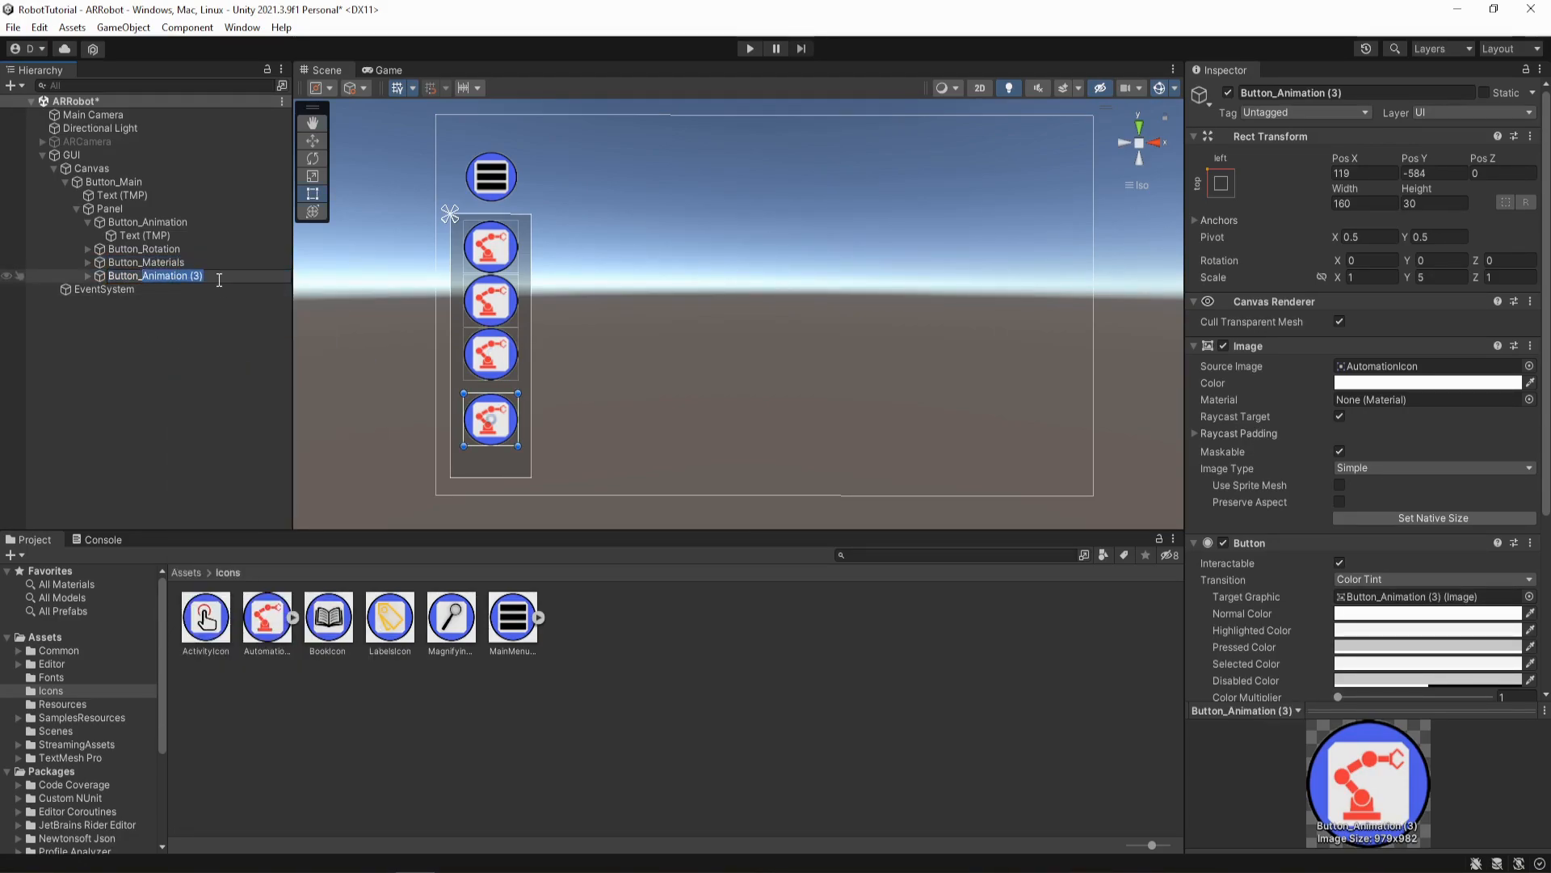
pyautogui.press('Return')
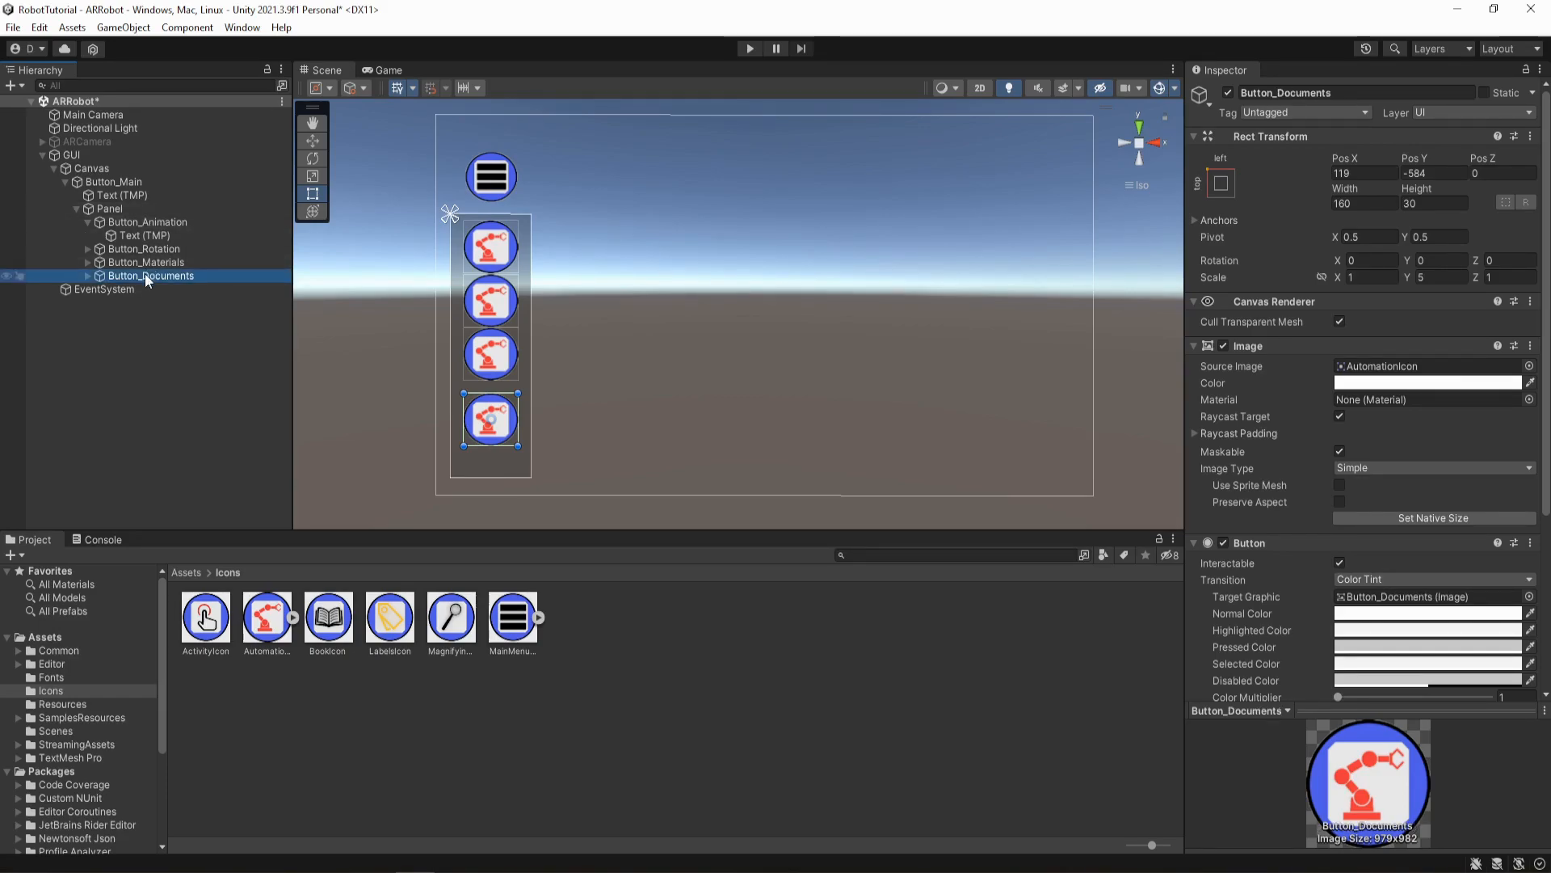
# - Space the Panel's buttons vertically: Button_Documents at about Pos Y -645, Button_Materials -450, Button_Rotation -270 and Button_Animation -96
pyautogui.click(313, 141)
pyautogui.moveTo(494, 380); pyautogui.dragTo(494, 401)
pyautogui.click(160, 262)
pyautogui.moveTo(492, 286); pyautogui.dragTo(492, 306)
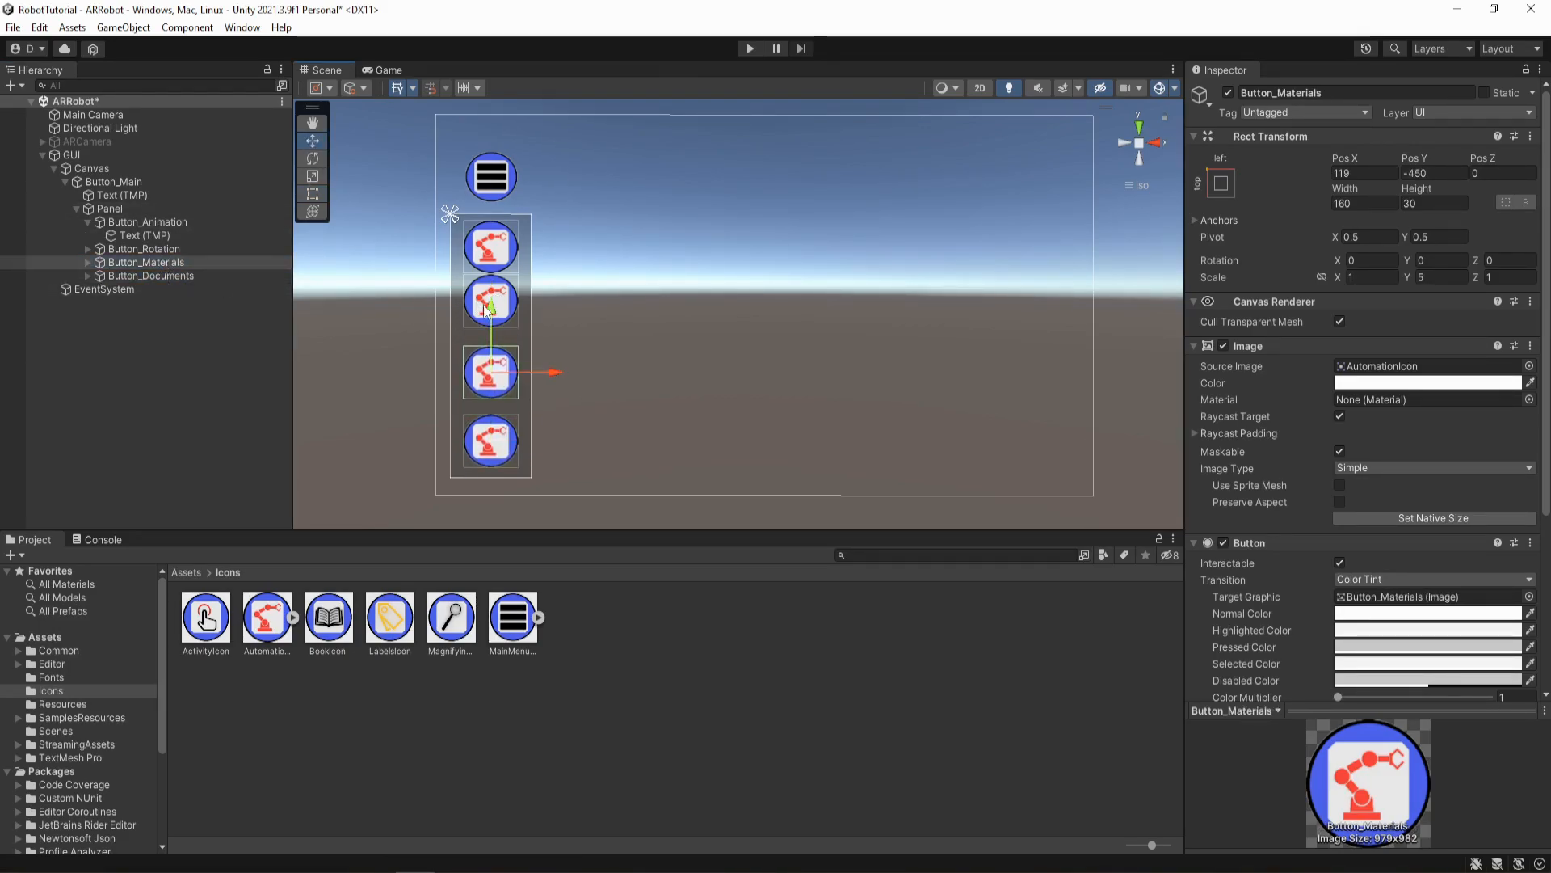
pyautogui.click(508, 269)
pyautogui.moveTo(490, 244); pyautogui.dragTo(489, 252)
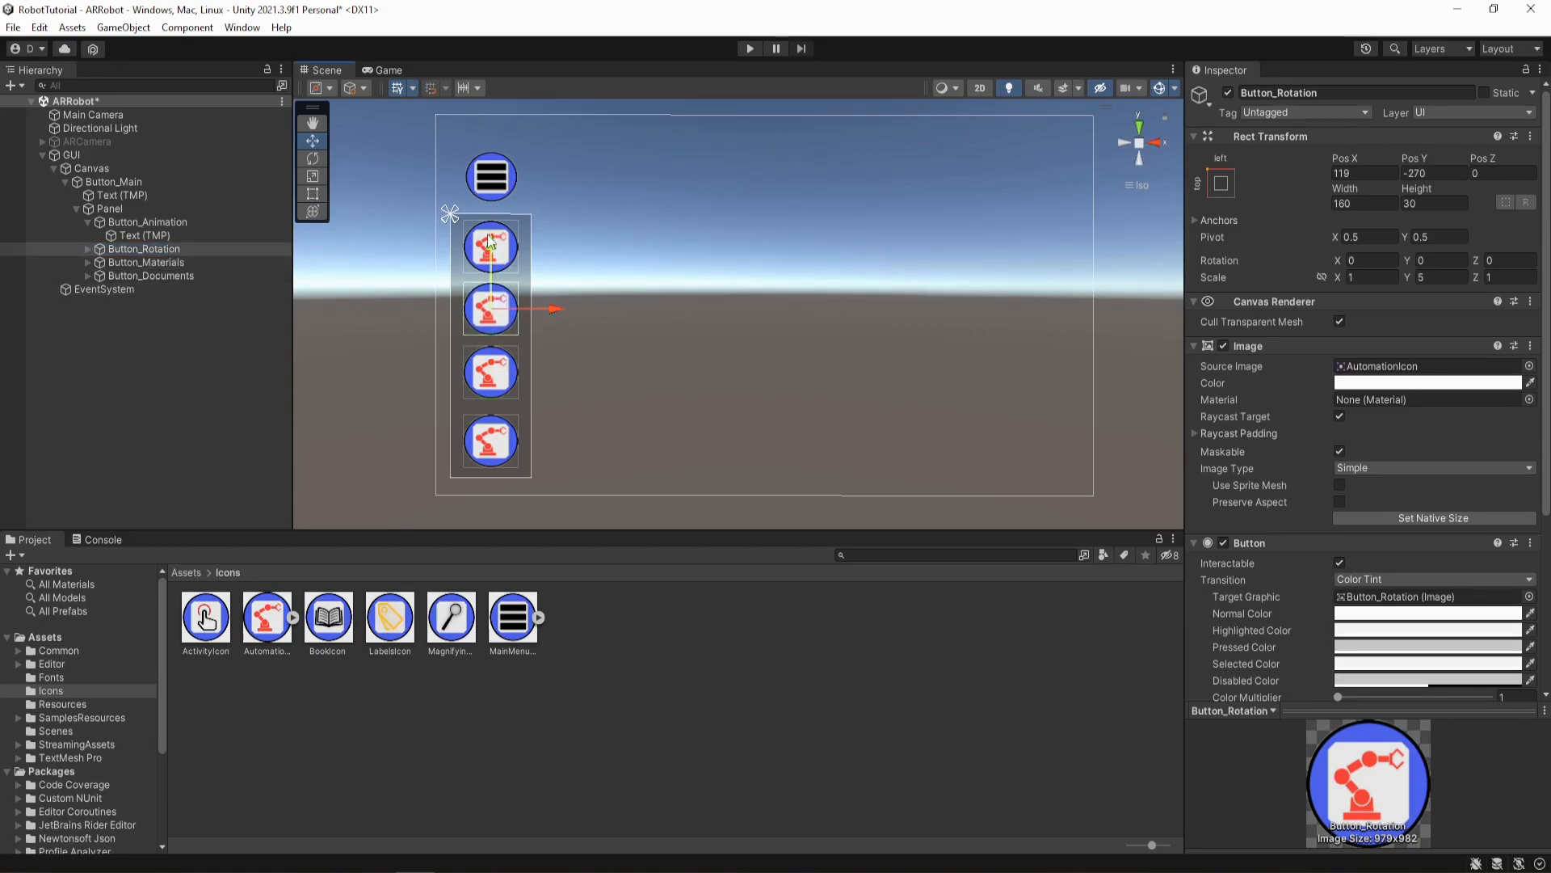
pyautogui.click(172, 223)
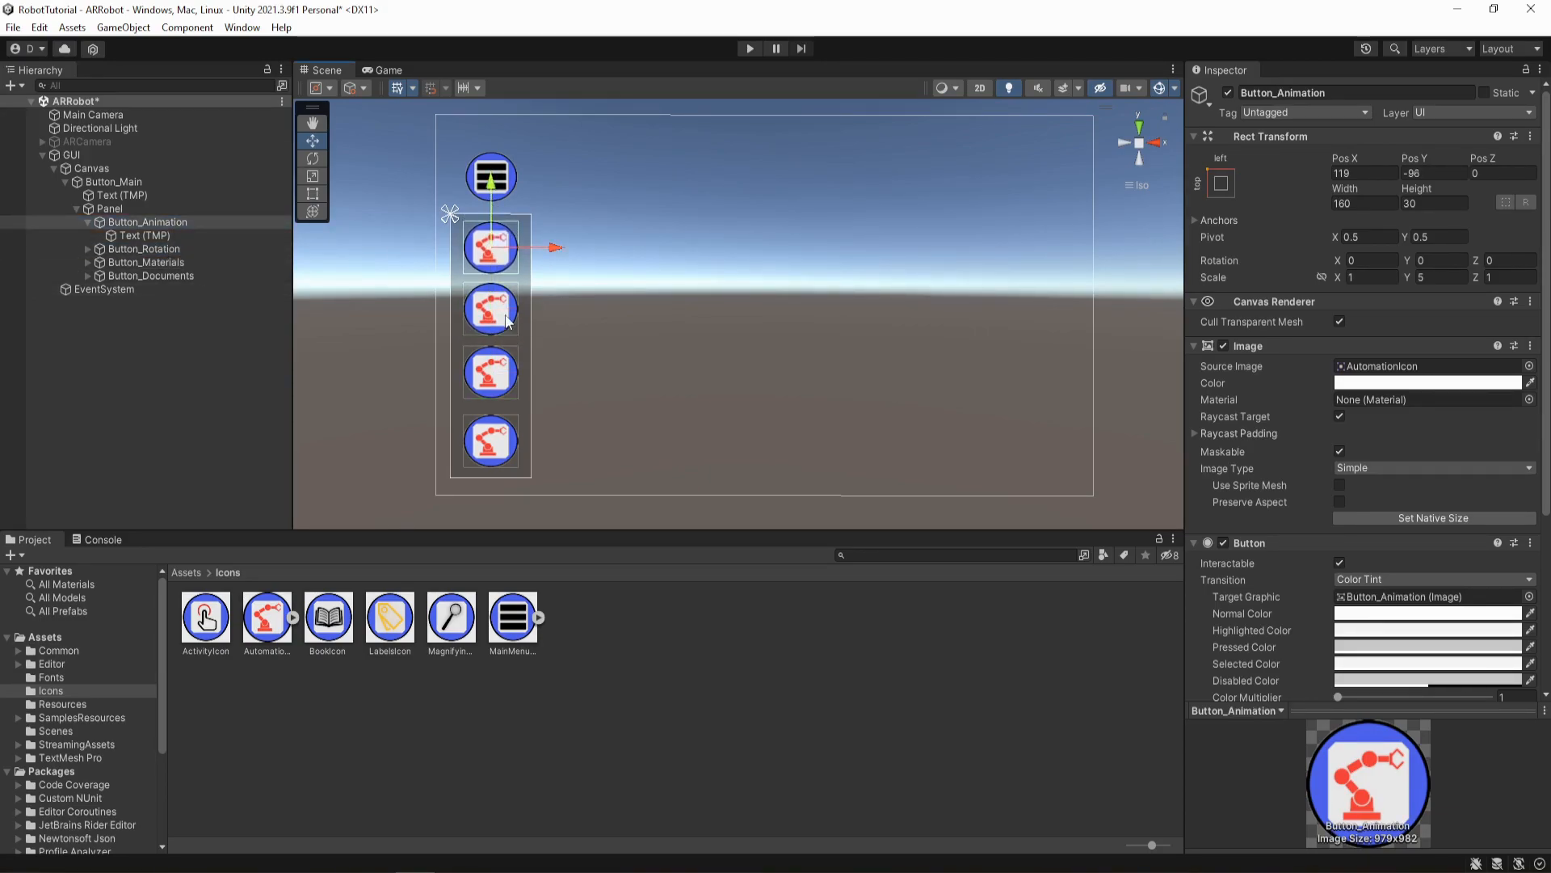
# - Set ActivityIcon's texture type to Sprite (2D and UI), apply it, and assign the icon as Button_Rotation's source image
pyautogui.click(163, 249)
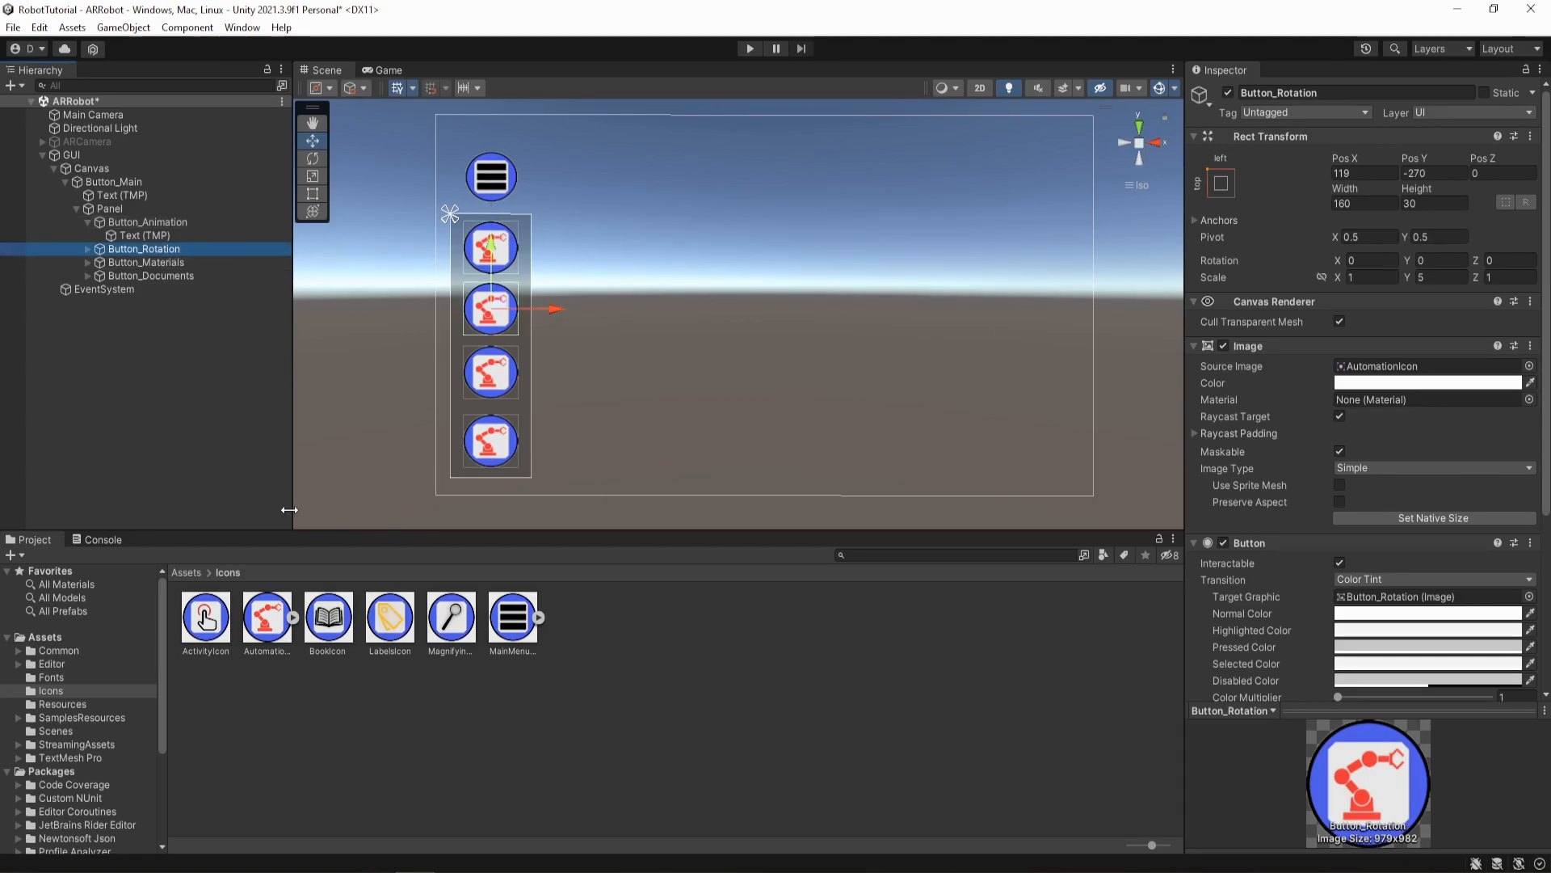
pyautogui.click(206, 621)
pyautogui.click(1394, 140)
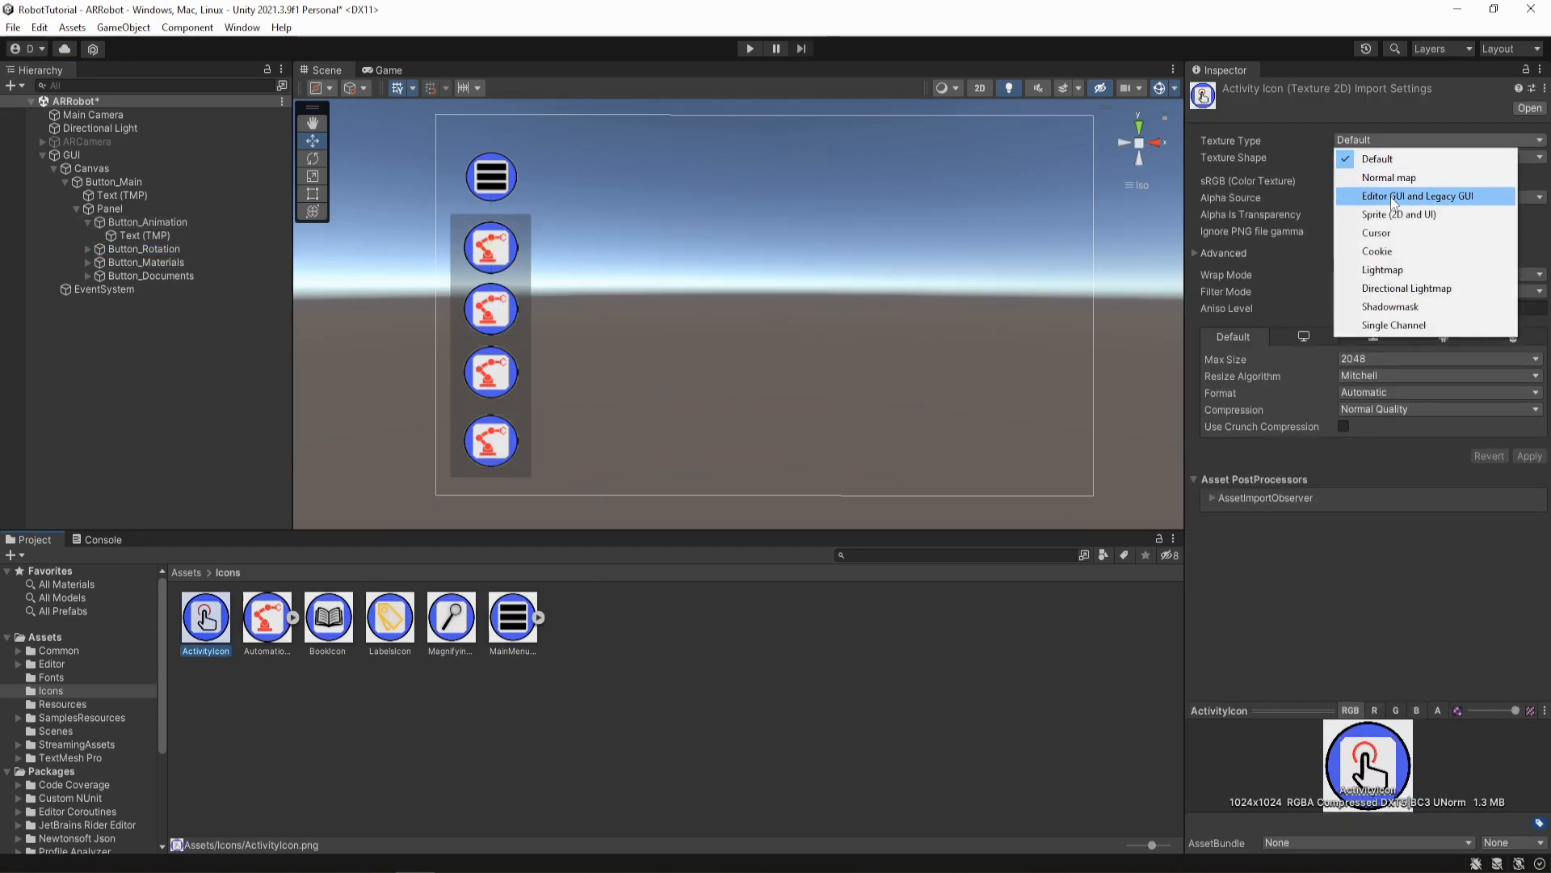
pyautogui.click(1406, 214)
pyautogui.click(145, 249)
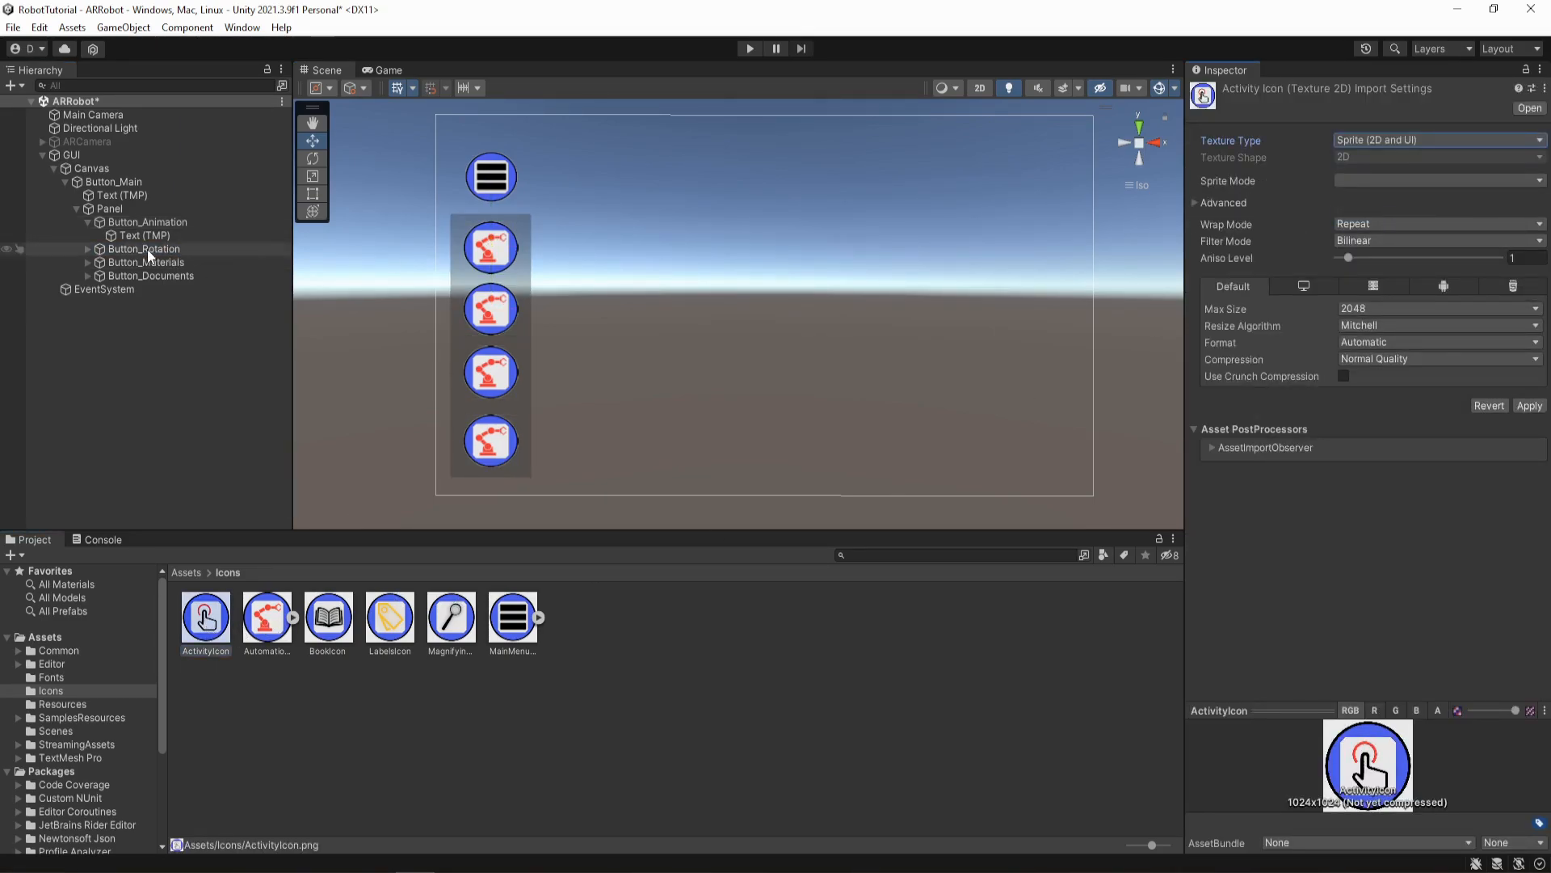
pyautogui.click(757, 477)
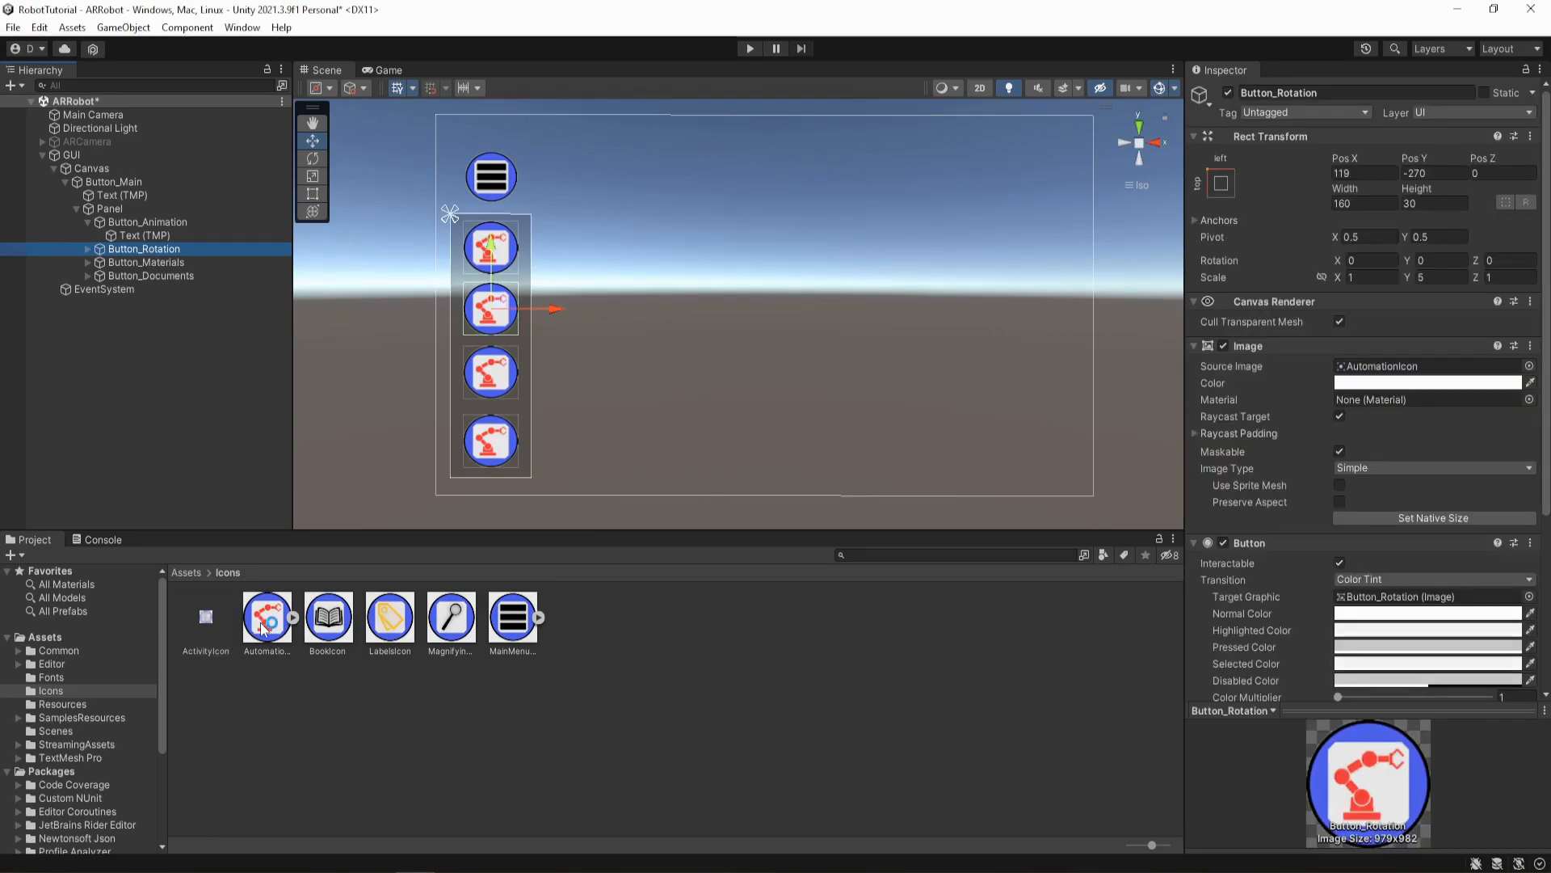
pyautogui.click(224, 638)
pyautogui.moveTo(224, 638); pyautogui.dragTo(1389, 366)
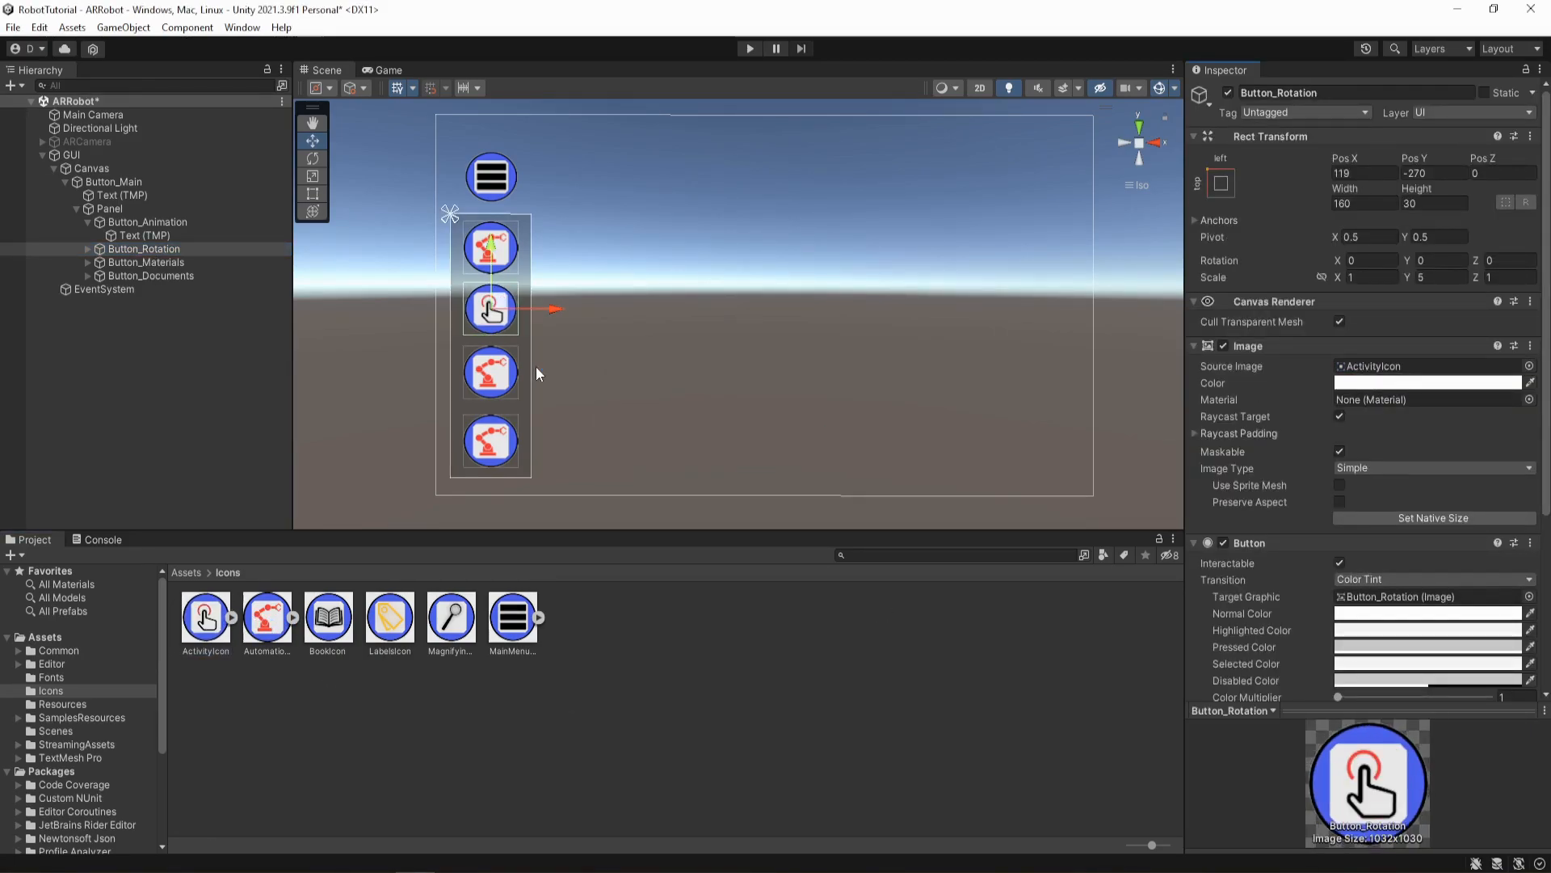
# - Set LabelsIcon's texture type to Sprite (2D and UI), apply it, and assign the icon as Button_Materials' source image
pyautogui.click(152, 260)
pyautogui.rightClick(388, 622)
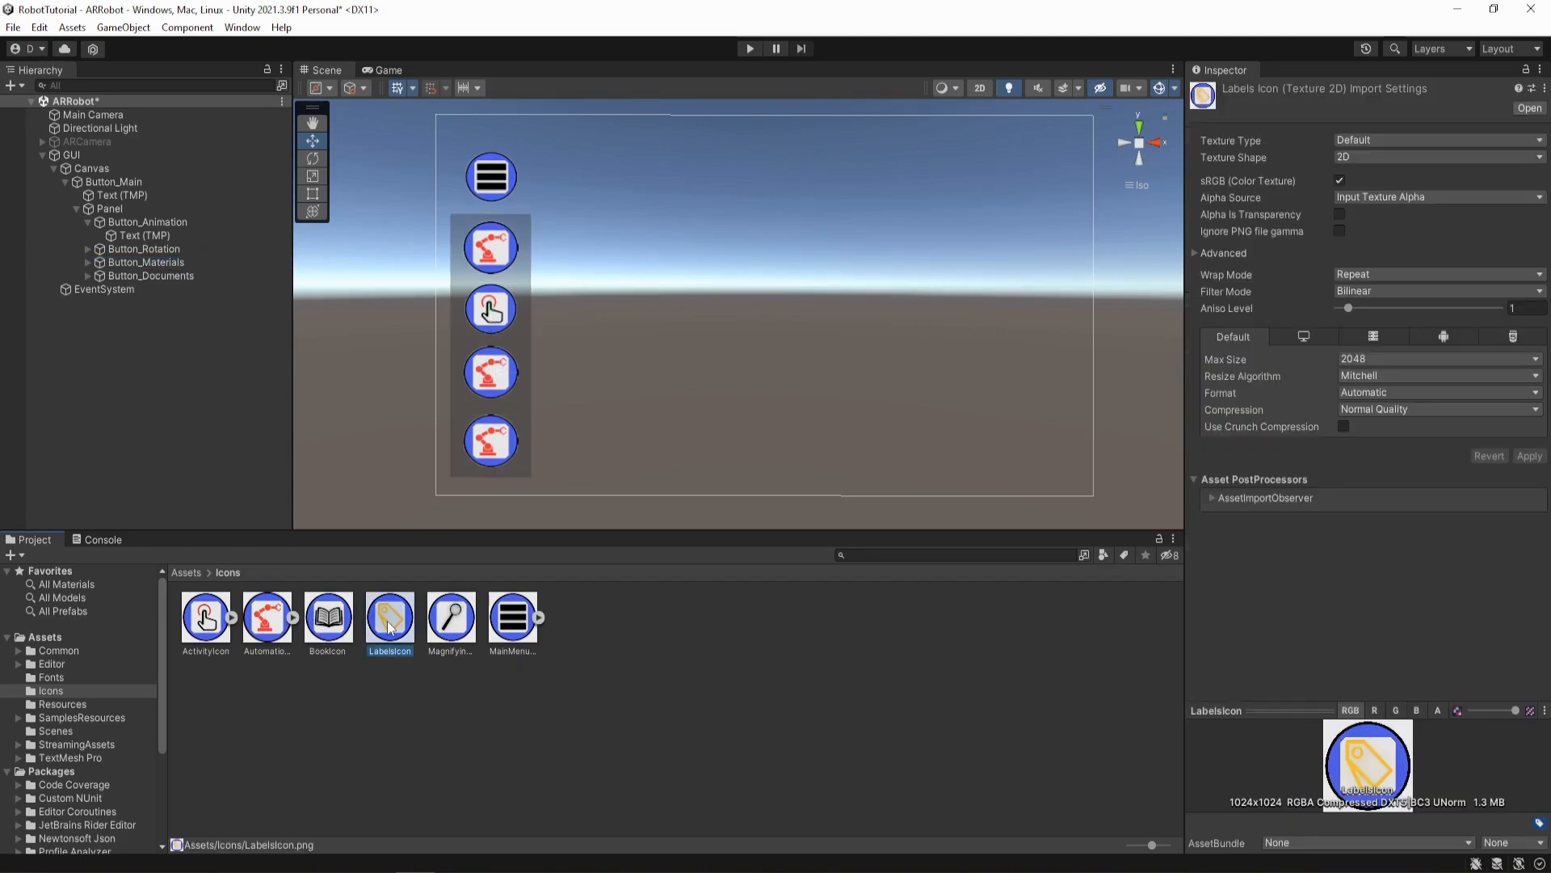
pyautogui.click(452, 690)
pyautogui.click(391, 623)
pyautogui.click(1384, 144)
pyautogui.click(1389, 213)
pyautogui.click(1529, 406)
pyautogui.click(119, 263)
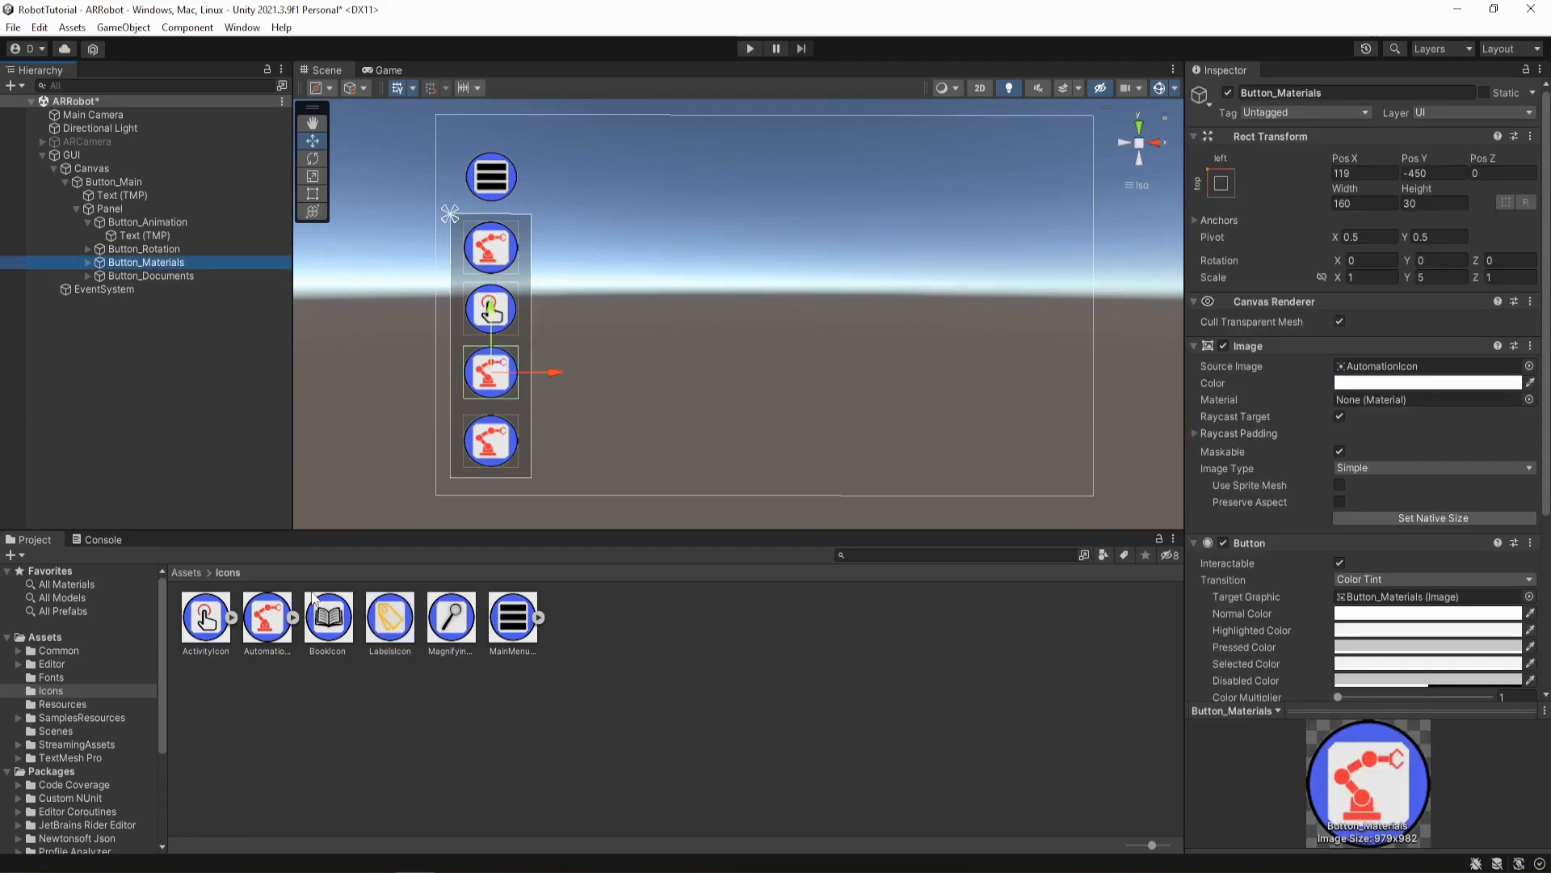
pyautogui.moveTo(393, 622); pyautogui.dragTo(1430, 366)
# - Set BookIcon's texture type to Sprite (2D and UI), apply it, and assign the icon as Button_Documents' source image
pyautogui.click(164, 275)
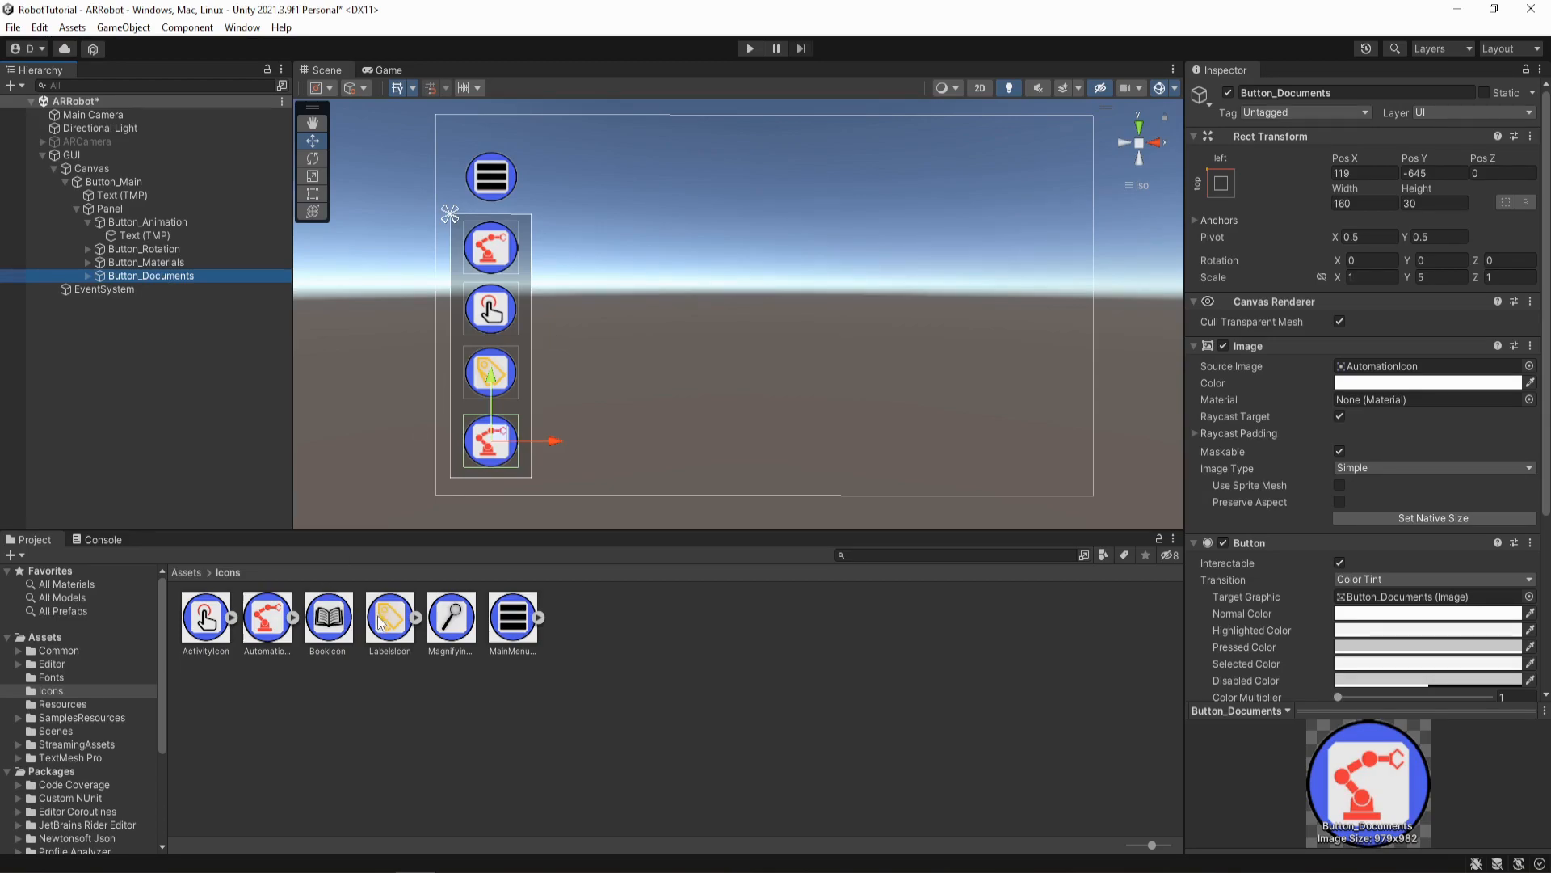
pyautogui.click(328, 624)
pyautogui.click(1364, 142)
pyautogui.click(1389, 206)
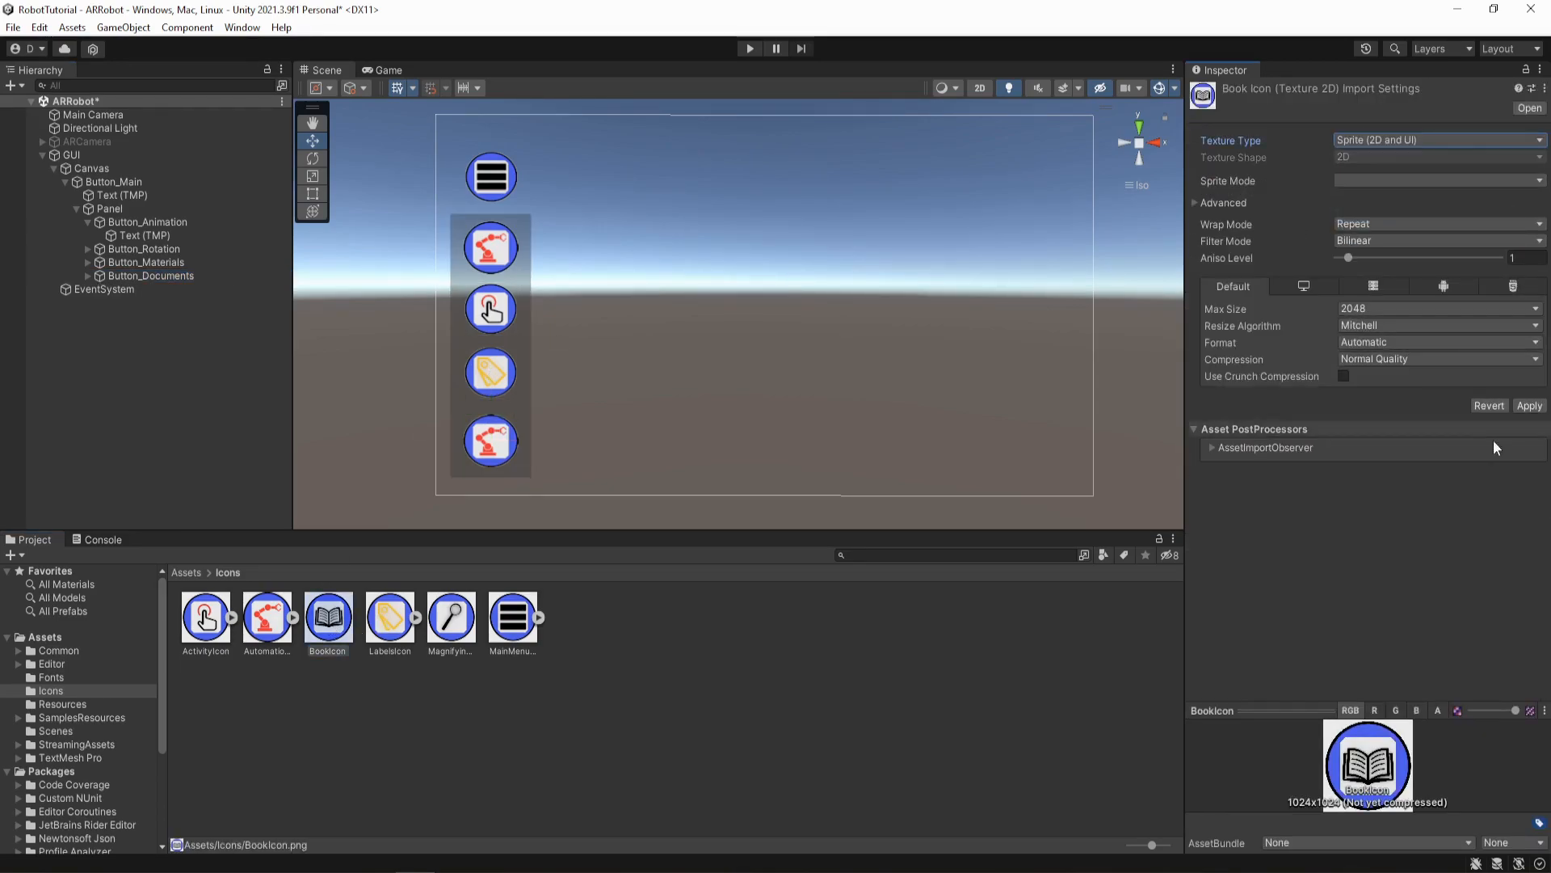
pyautogui.click(1529, 406)
pyautogui.click(143, 277)
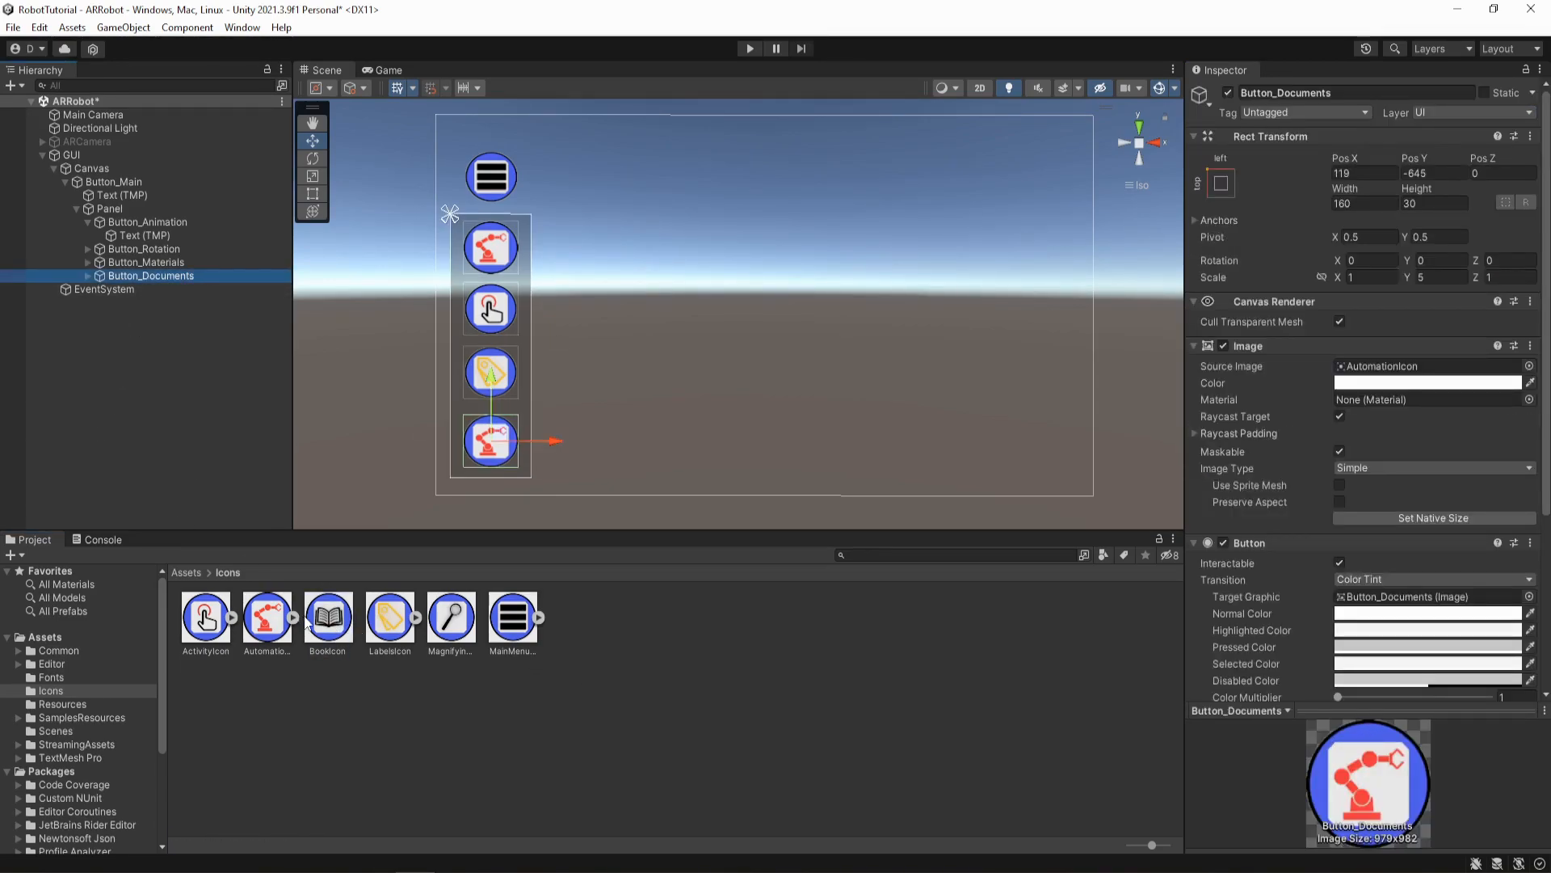
pyautogui.moveTo(336, 624); pyautogui.dragTo(1422, 366)
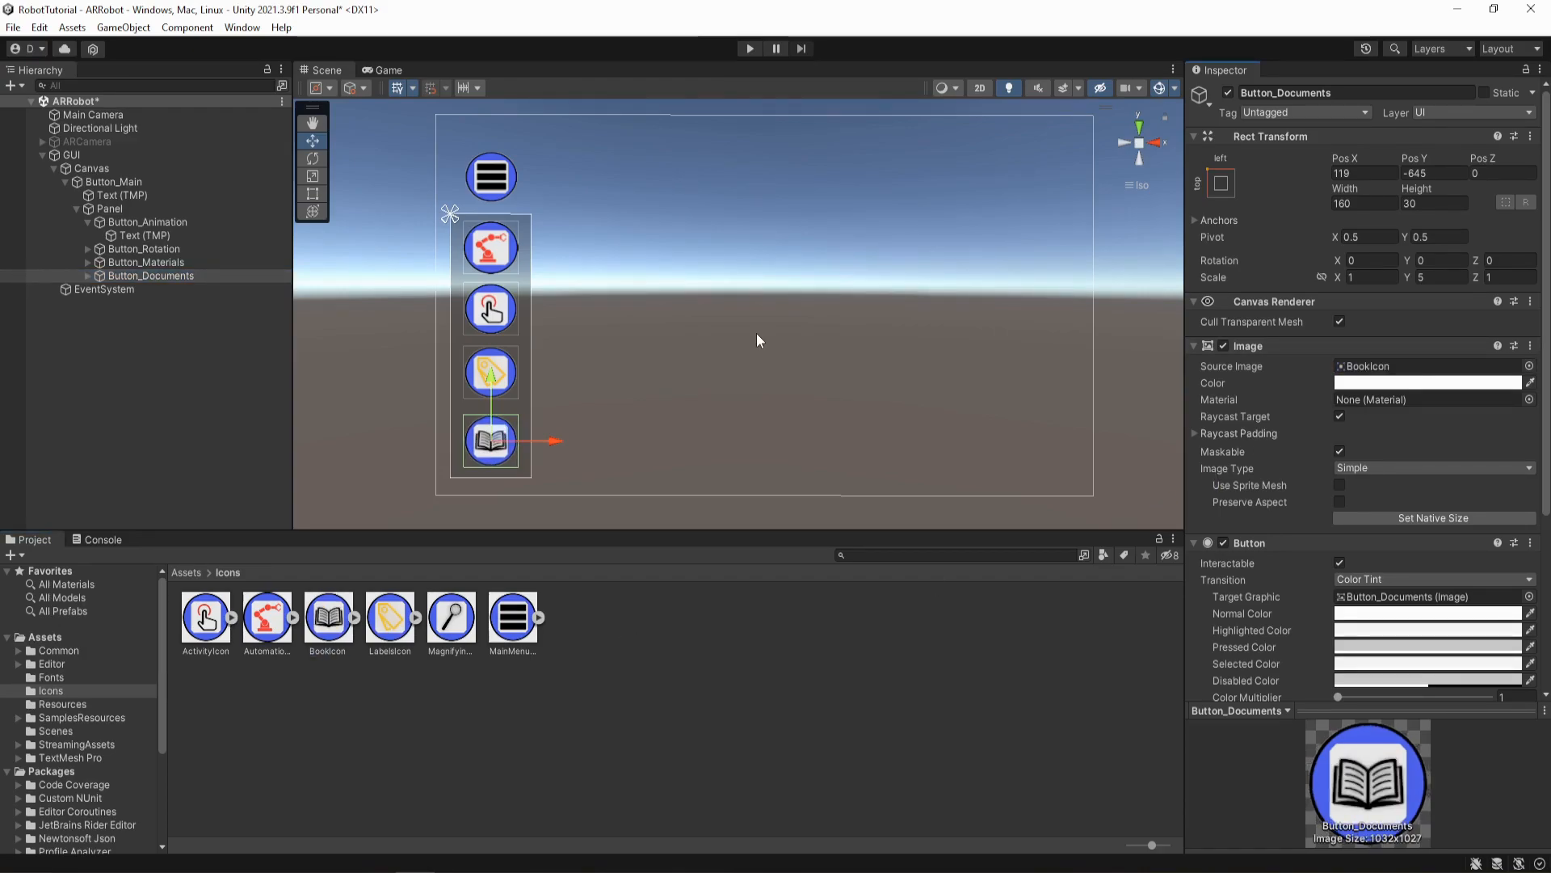
# - Move Button_Main with its nested Panel up and slightly left, closer to the Canvas's upper-left corner
pyautogui.click(110, 182)
pyautogui.moveTo(491, 257); pyautogui.dragTo(495, 234)
pyautogui.moveTo(547, 285); pyautogui.dragTo(482, 250)
# - Shift the Panel sideways under Button_Main and lower it to offsets of about Left -27, Top -256, Right -51 and Bottom -464
pyautogui.click(130, 209)
pyautogui.moveTo(533, 312); pyautogui.dragTo(541, 314)
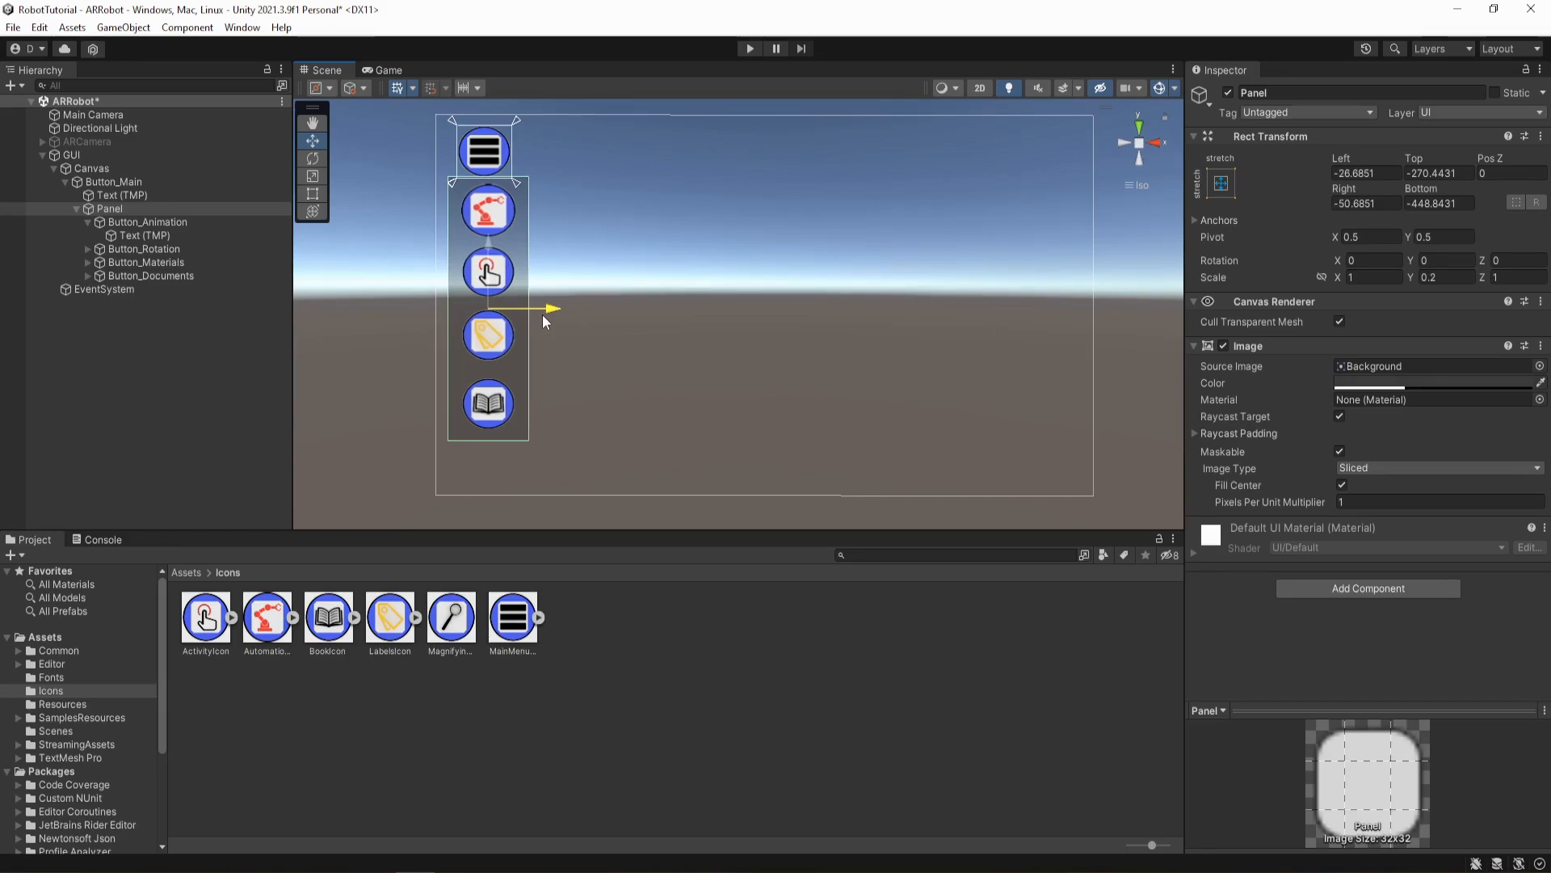
pyautogui.moveTo(482, 247); pyautogui.dragTo(482, 273)
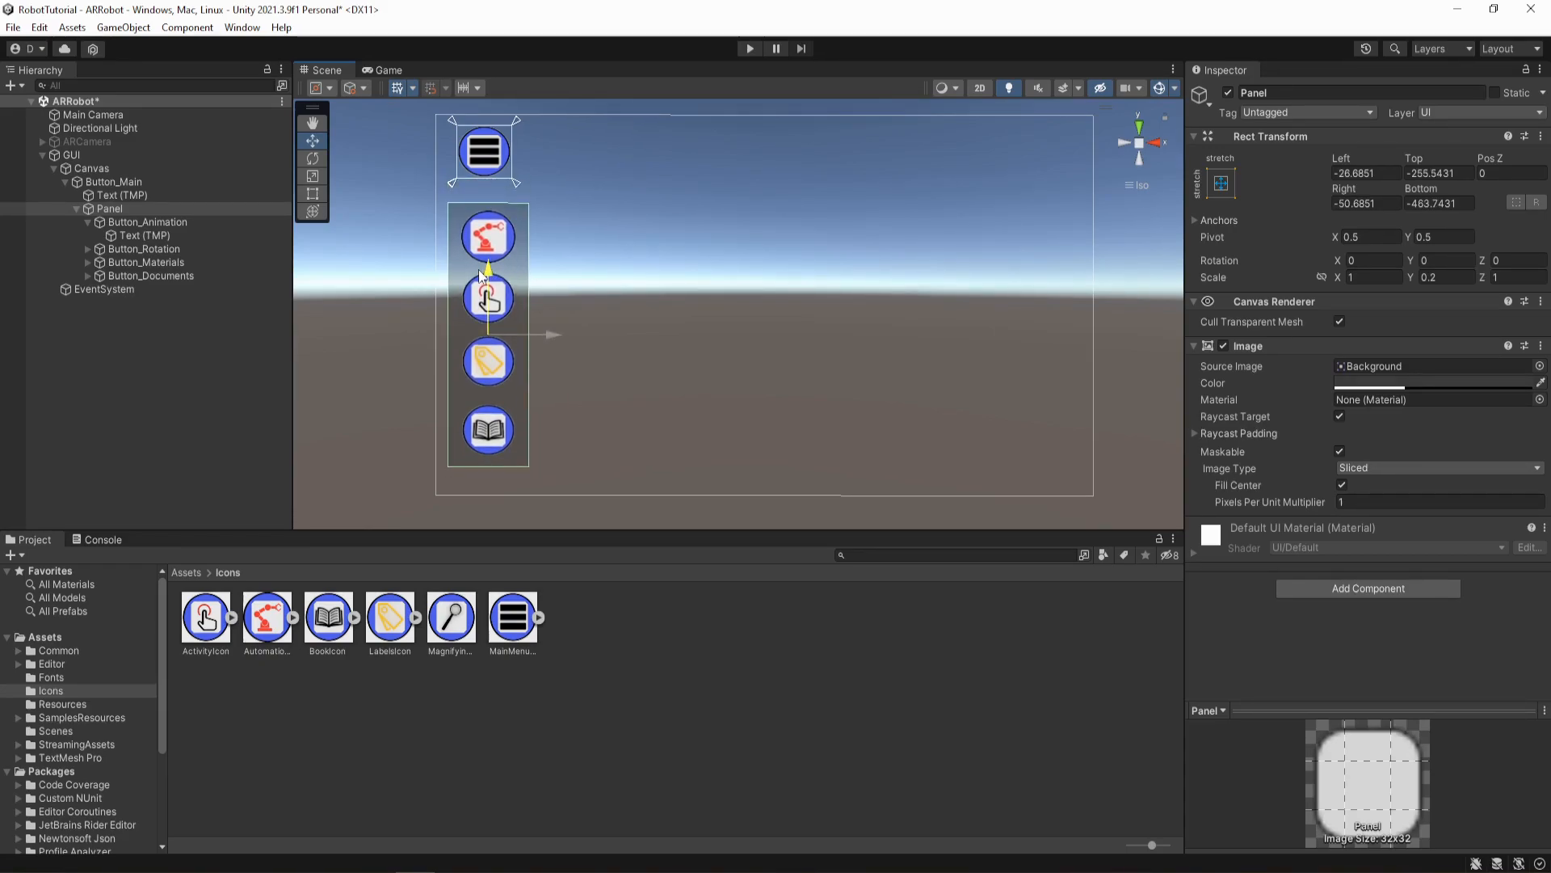
# - Even out the button spacing with Button_Materials at about Pos Y -462, Button_Rotation -284 and Button_Animation -103
pyautogui.click(146, 262)
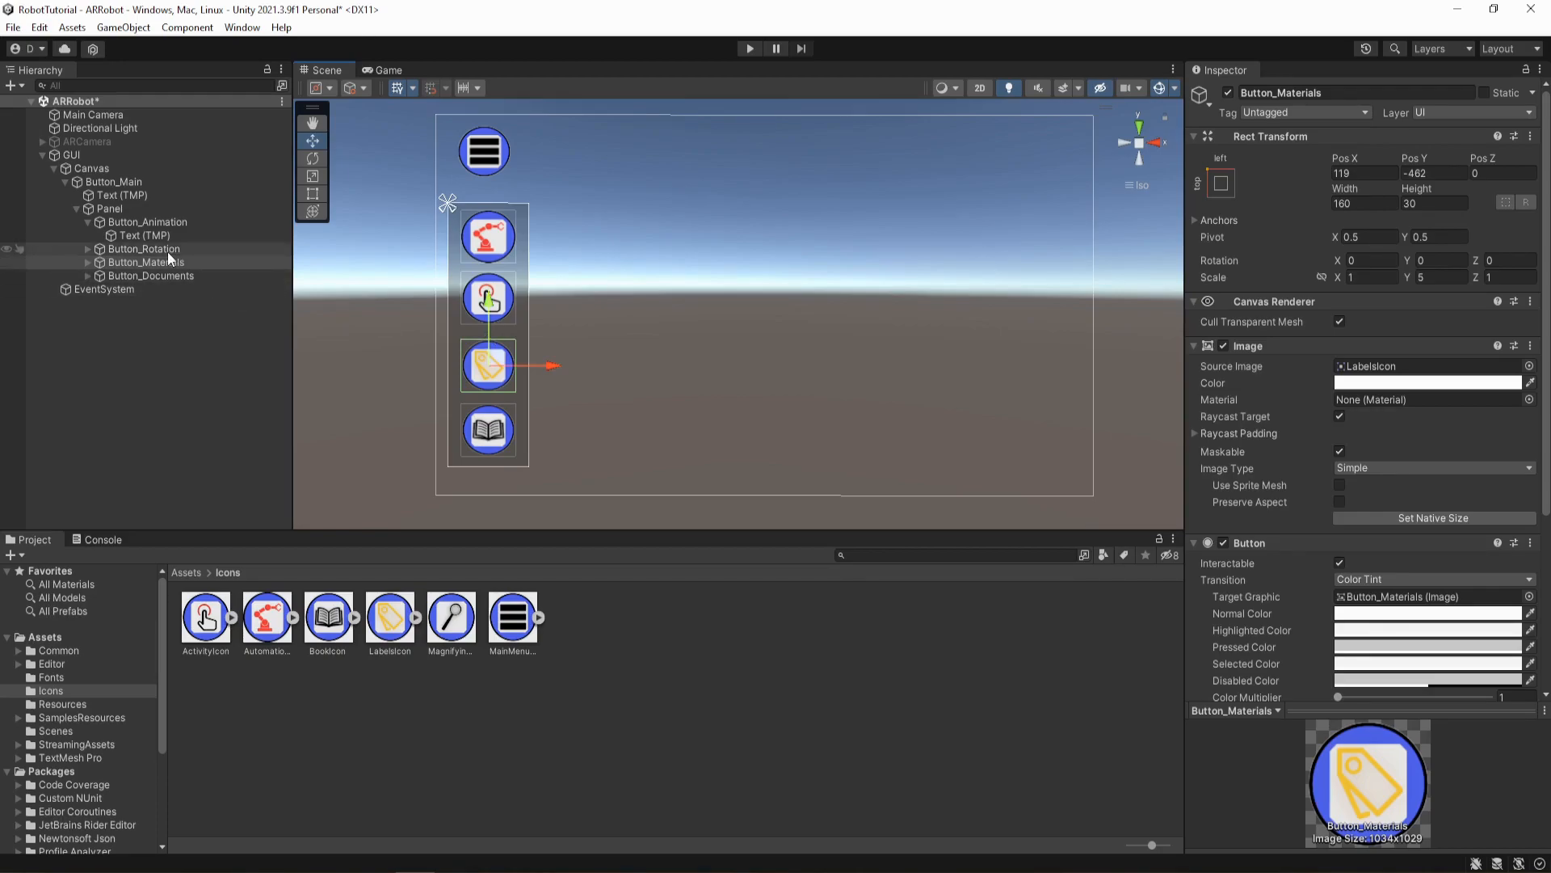
pyautogui.click(171, 253)
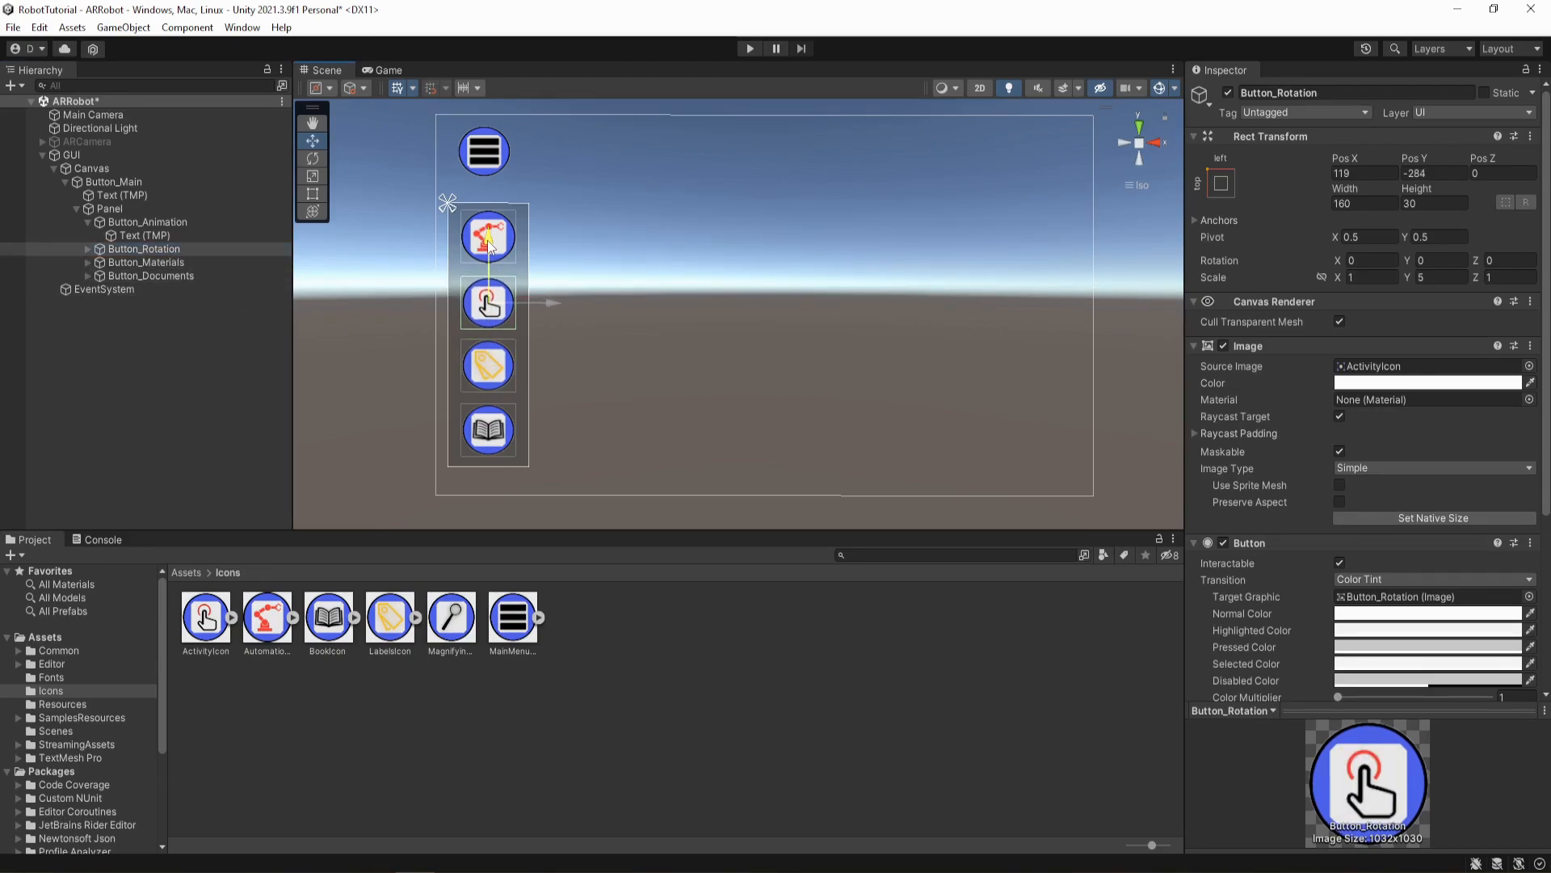
pyautogui.click(173, 222)
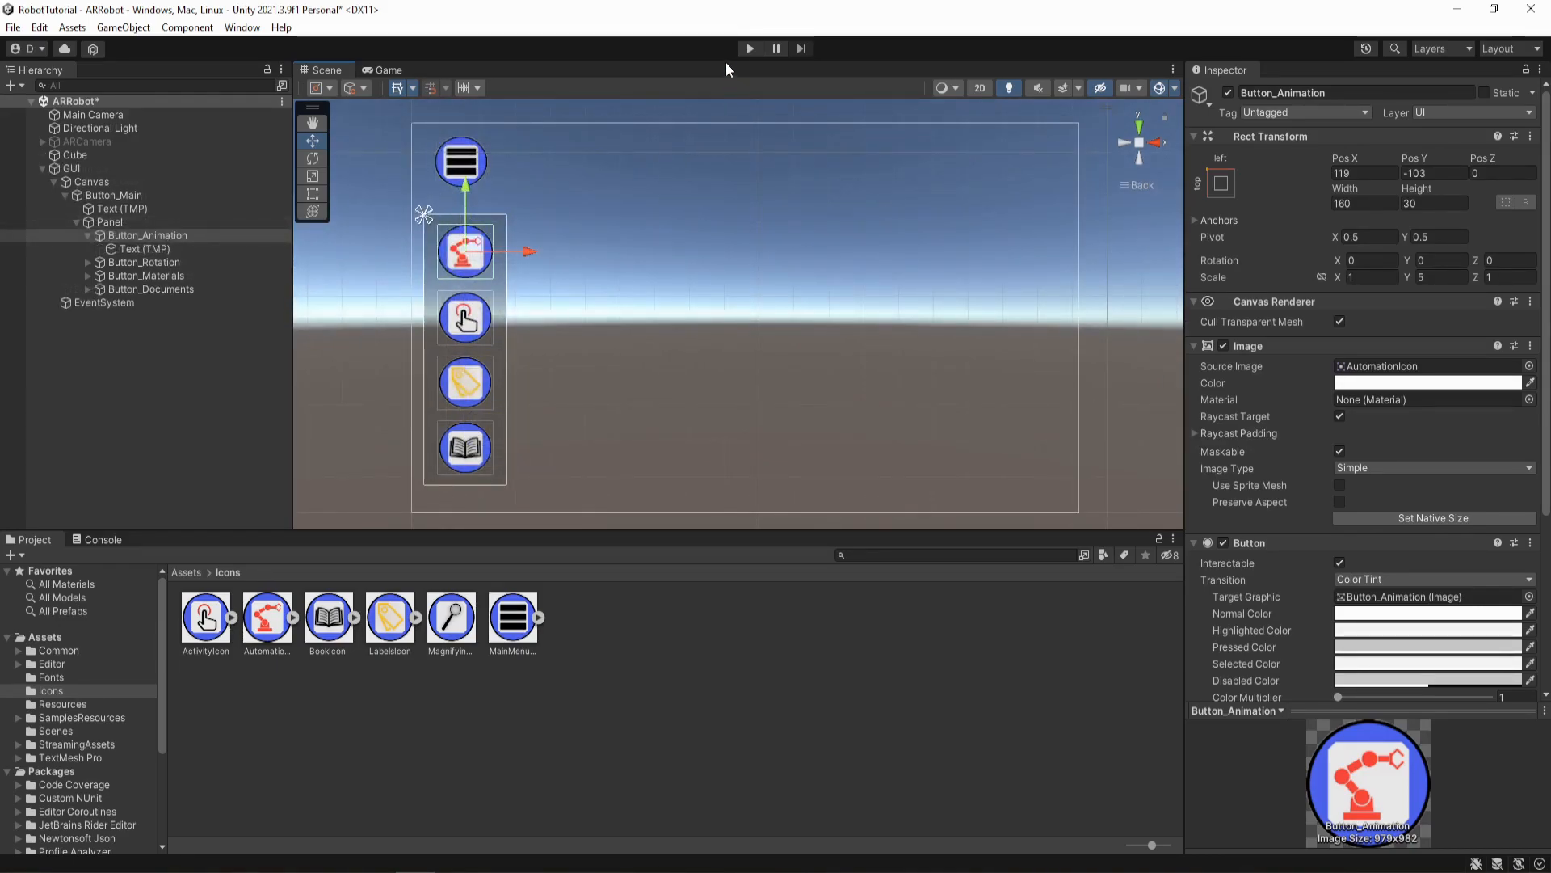
# - Run the scene in Play mode to check the menu button and Panel in the Game view
pyautogui.click(745, 46)
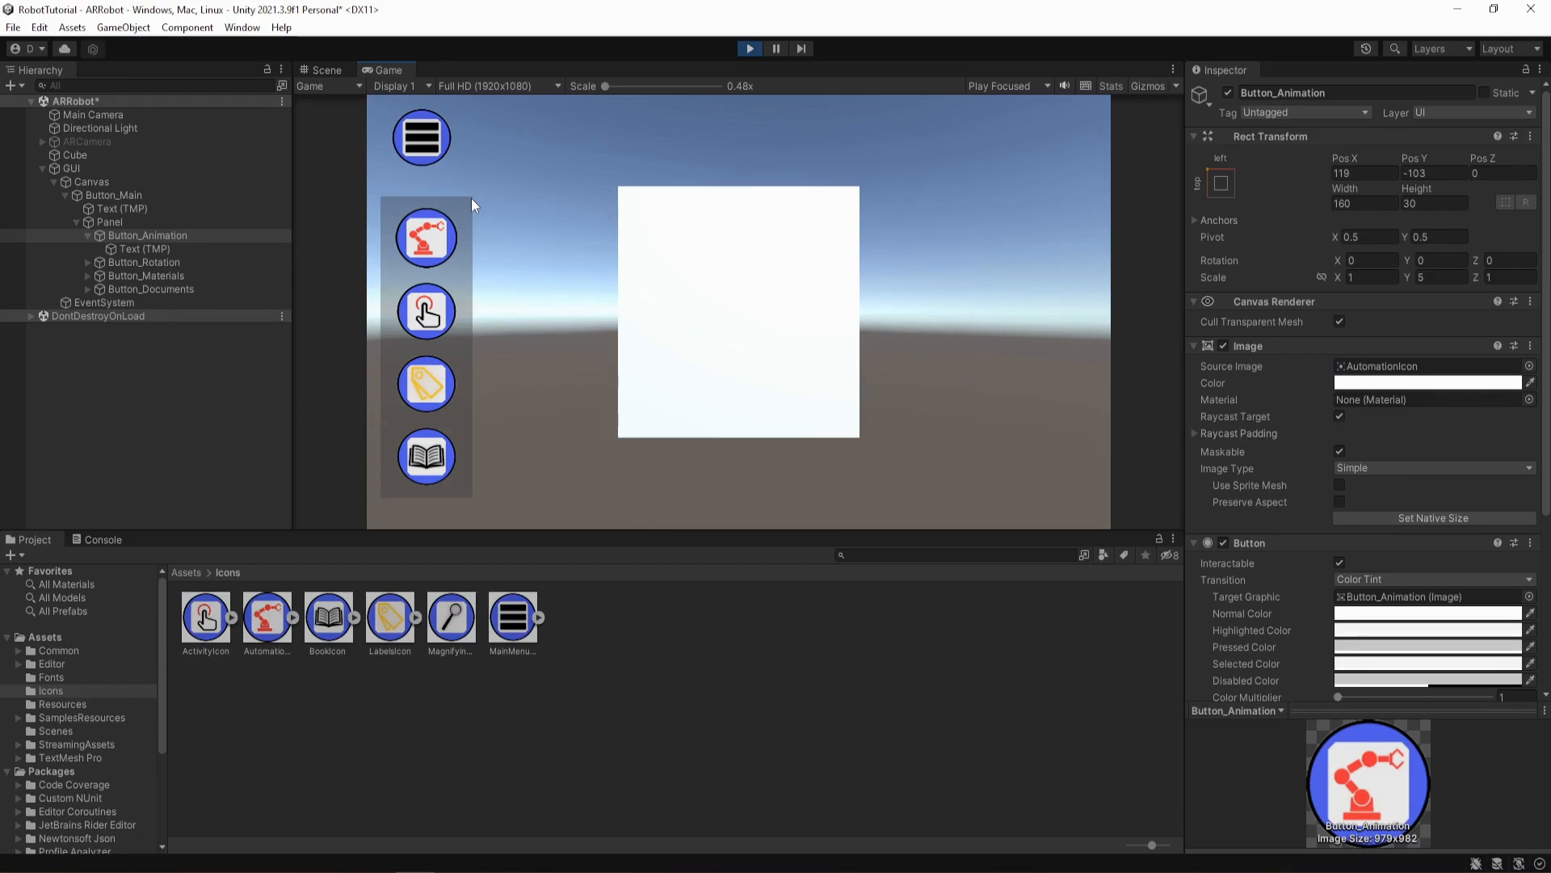
# - Exit Play mode and examine the Panel's corner shape around Button_Animation in the Scene view
pyautogui.click(749, 48)
pyautogui.scroll(2, 583, 268)
pyautogui.moveTo(496, 260); pyautogui.dragTo(725, 418, button='middle')
pyautogui.scroll(6, 649, 341)
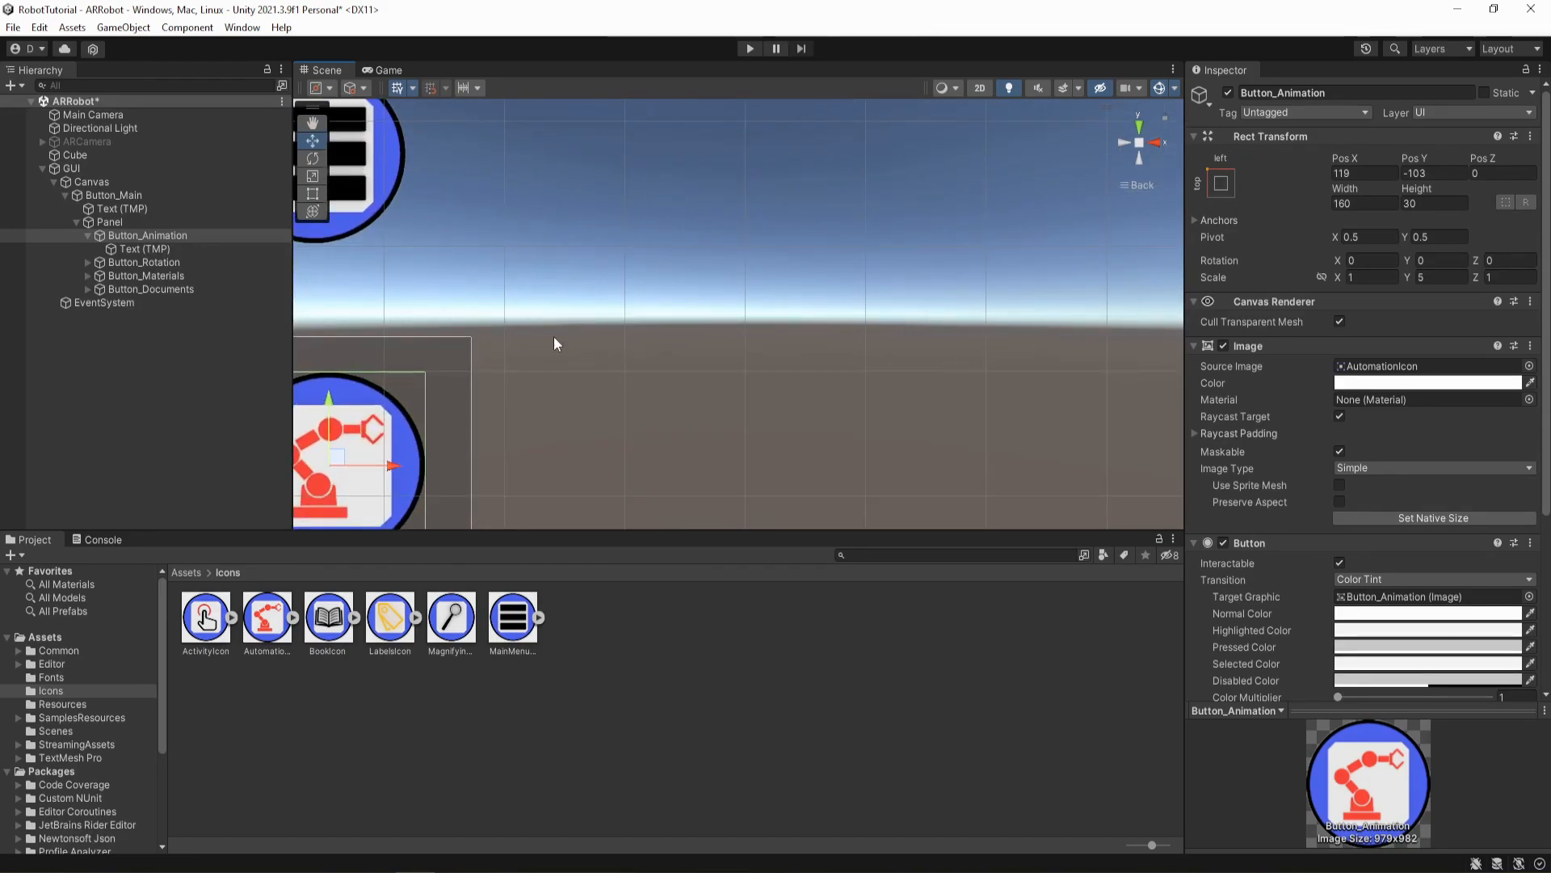
pyautogui.moveTo(554, 340); pyautogui.dragTo(802, 269, button='middle')
pyautogui.scroll(5, 801, 265)
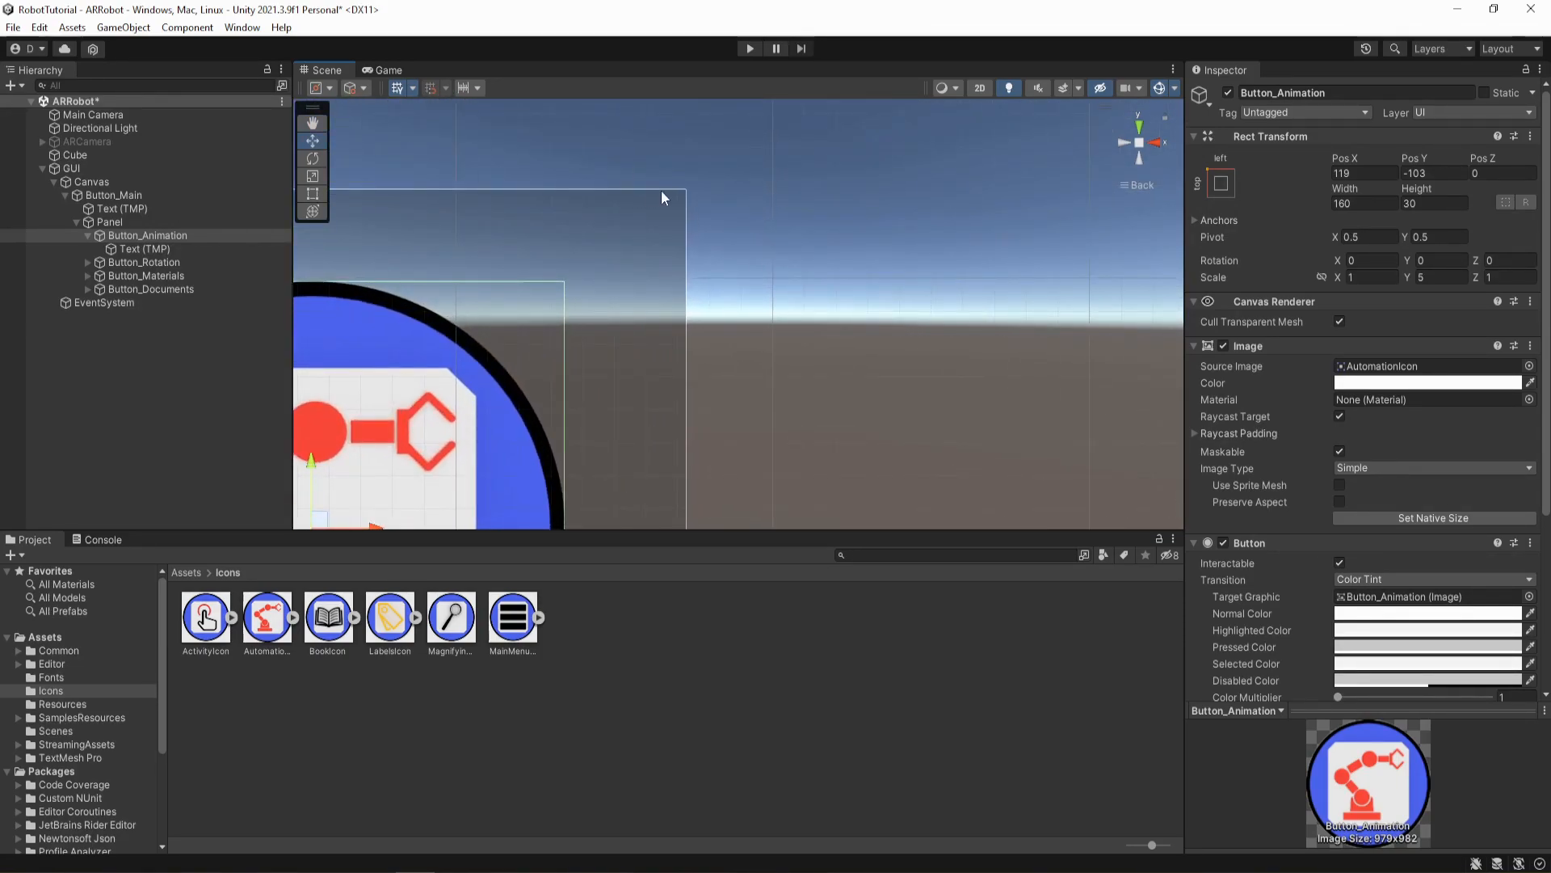
pyautogui.scroll(-5, 841, 226)
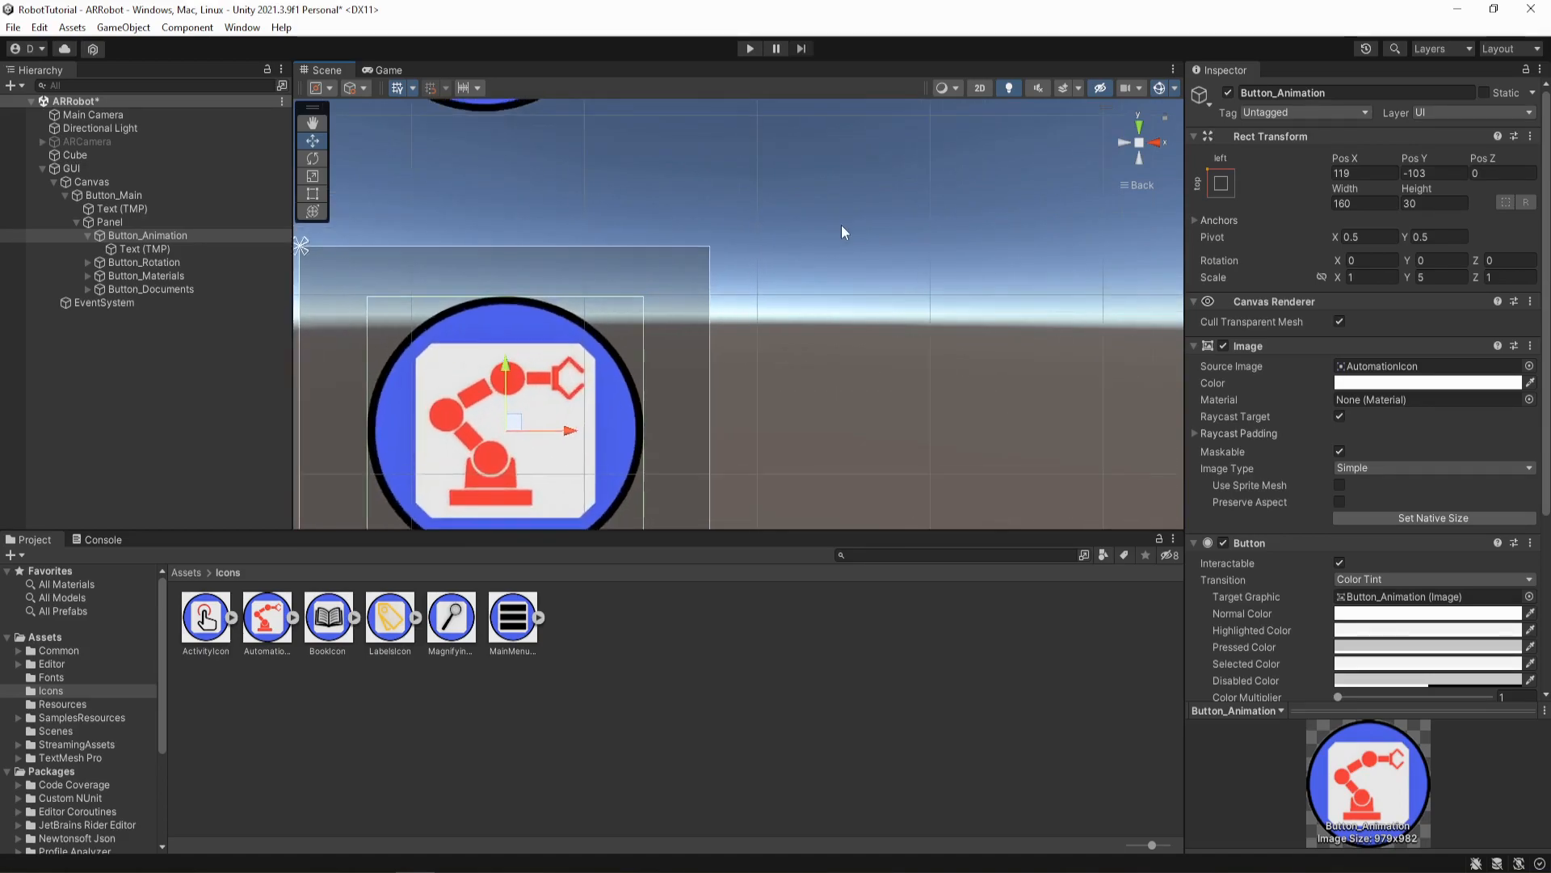
pyautogui.scroll(-6, 841, 226)
pyautogui.moveTo(846, 392); pyautogui.dragTo(648, 285, button='middle')
pyautogui.scroll(-2, 667, 286)
pyautogui.scroll(3, 563, 274)
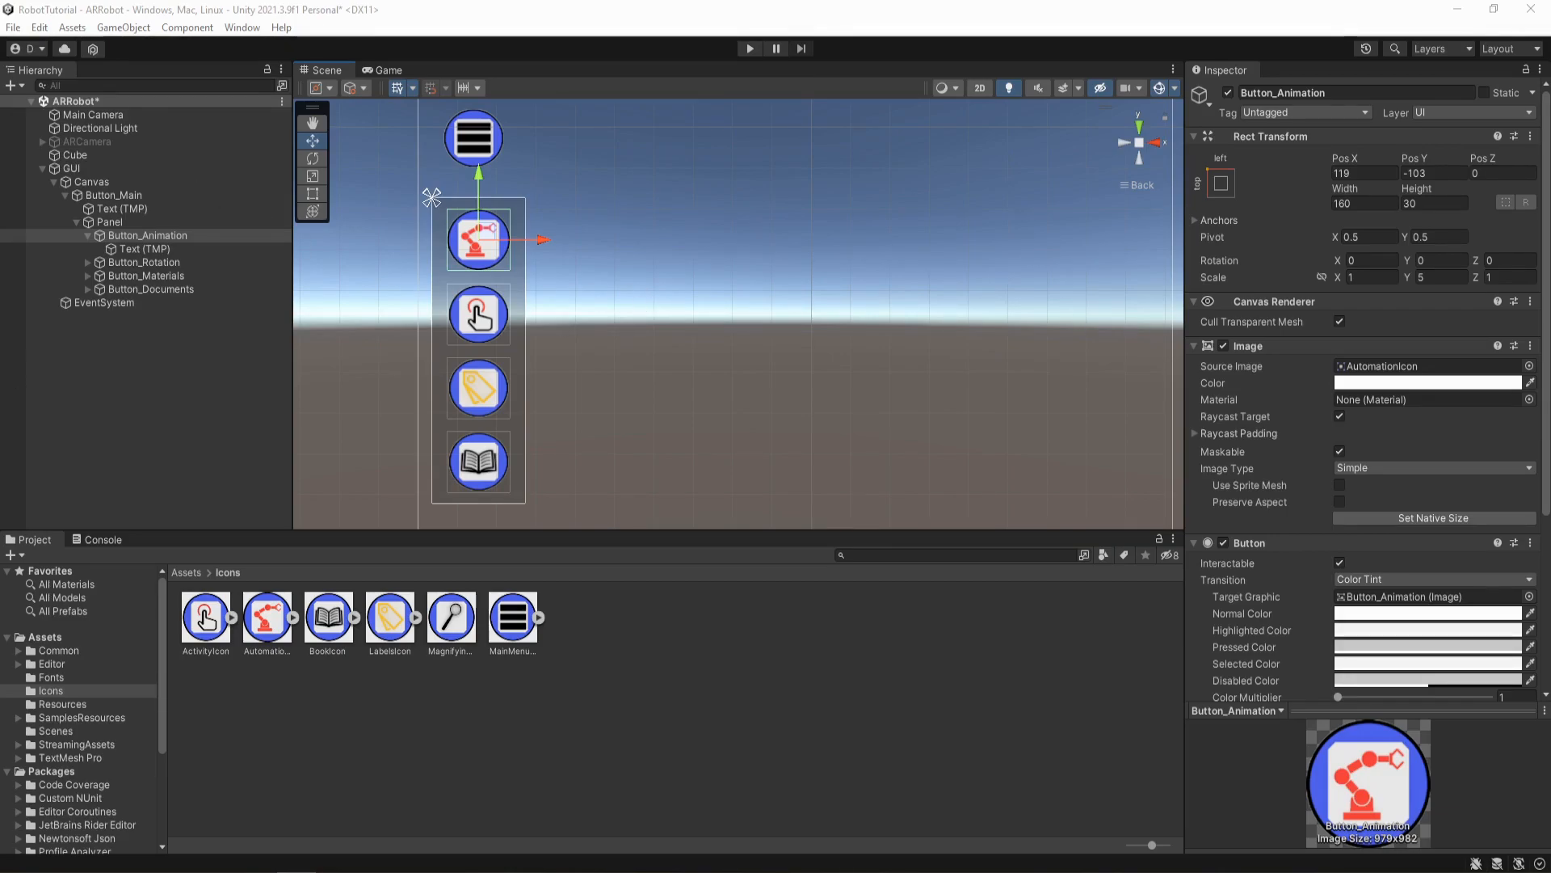
# - View the SquareBlackRounded_50.png image at full window size in the photo viewer
pyautogui.moveTo(0, 203); pyautogui.dragTo(669, 191)
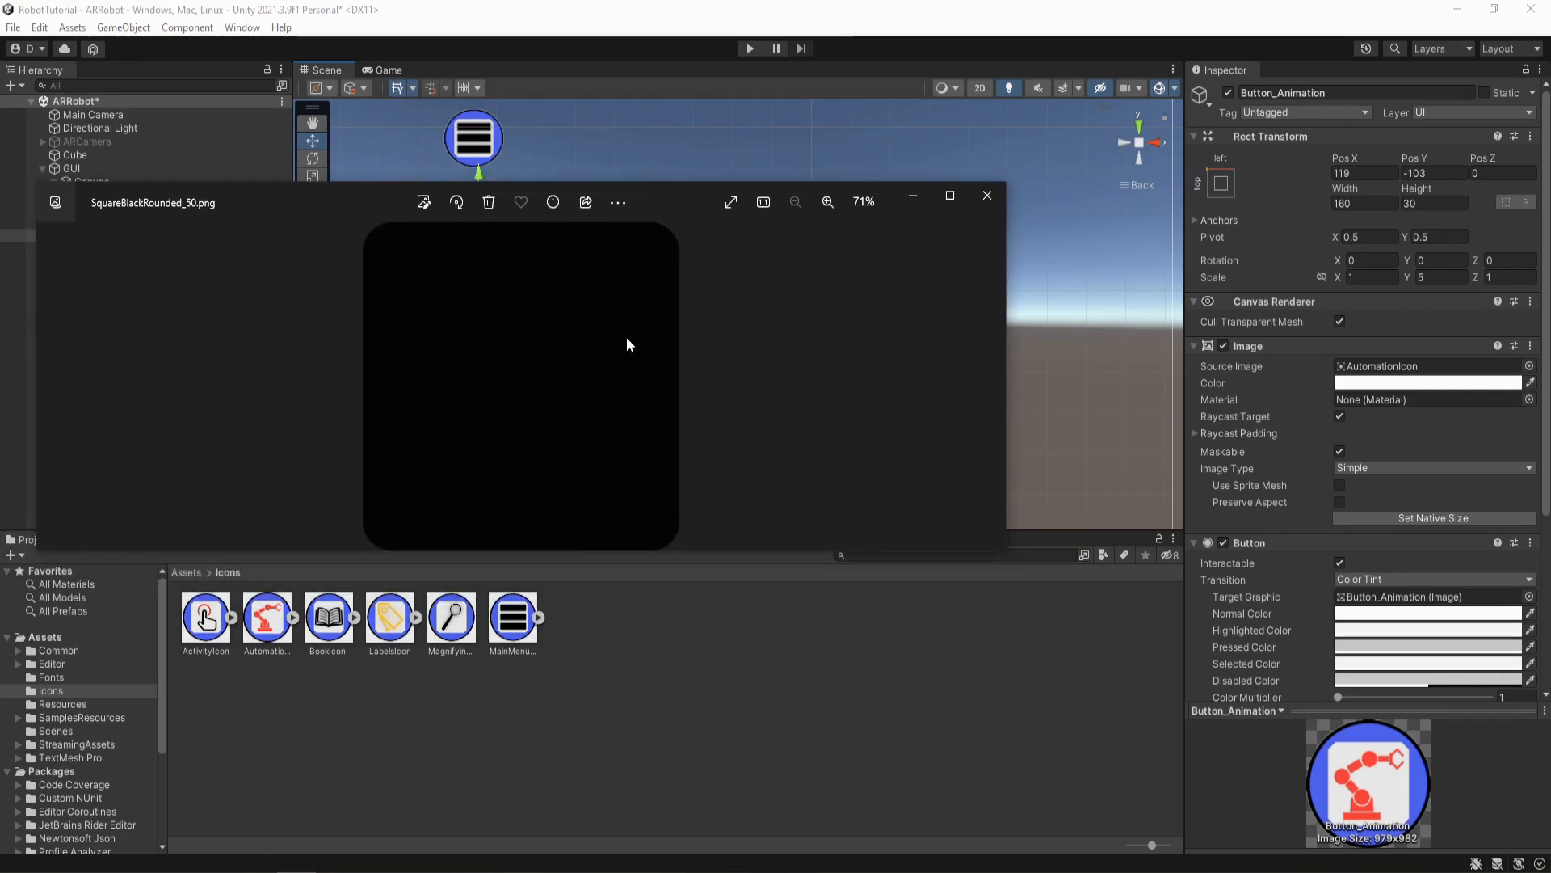
pyautogui.scroll(2, 685, 303)
pyautogui.scroll(-2, 685, 304)
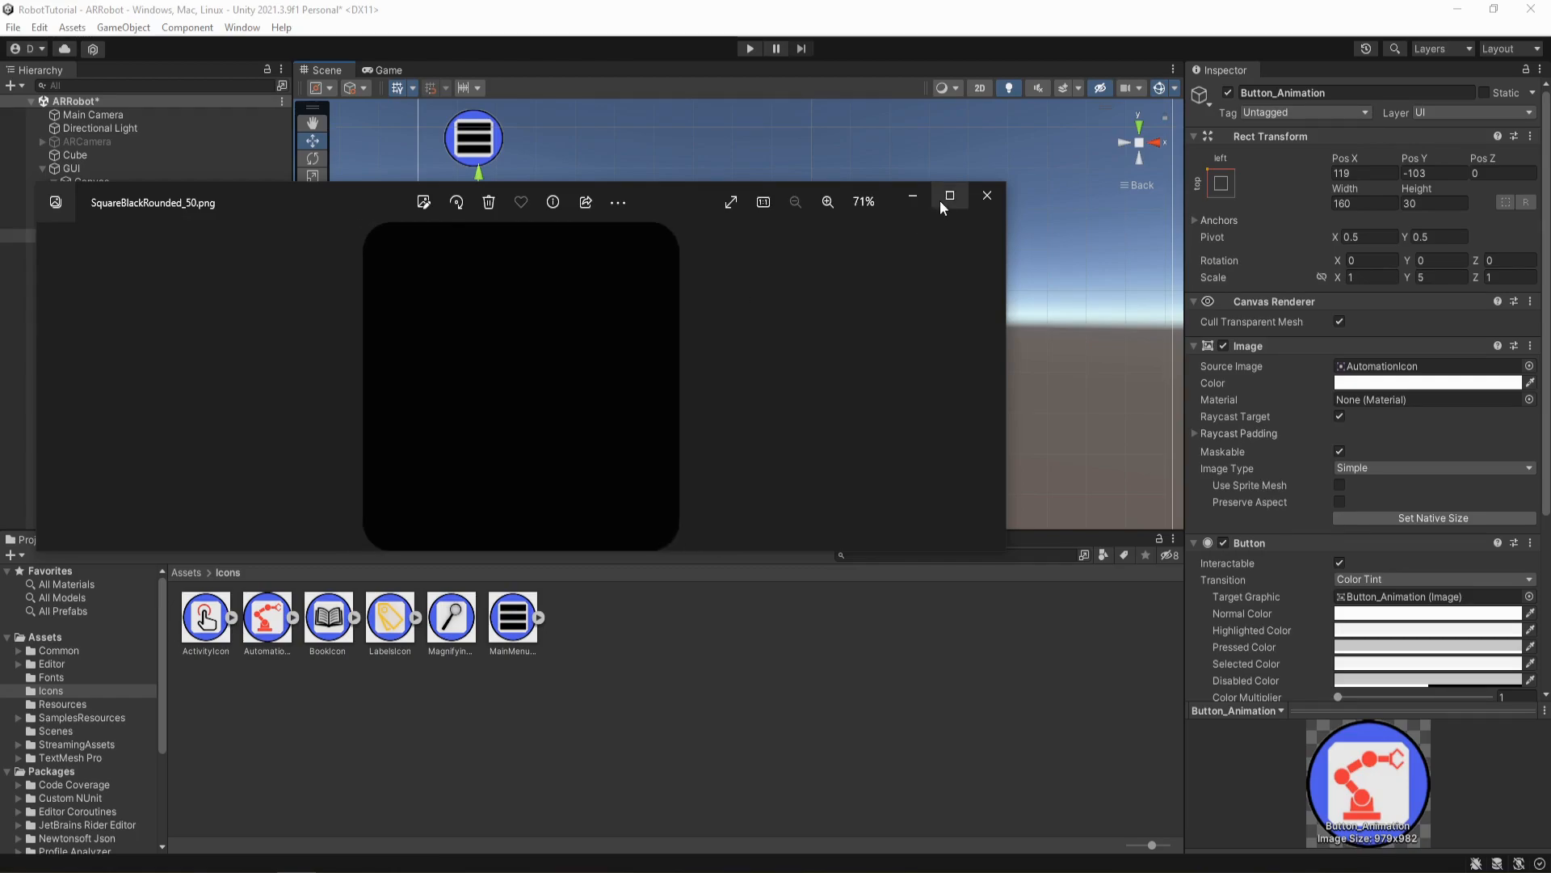
pyautogui.click(949, 198)
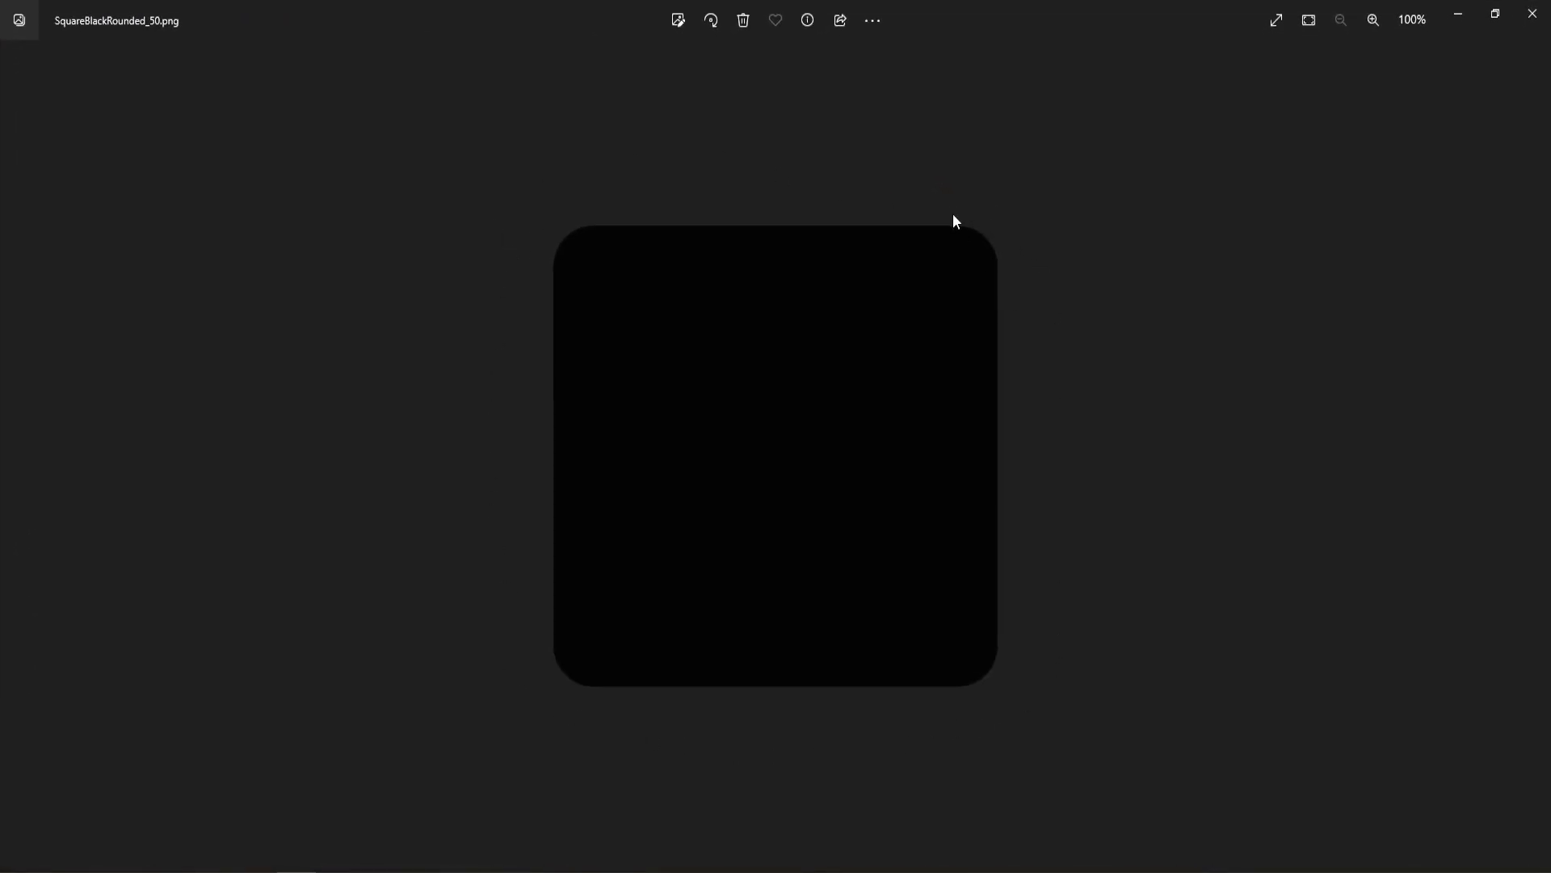
pyautogui.moveTo(1242, 10); pyautogui.dragTo(0, 121)
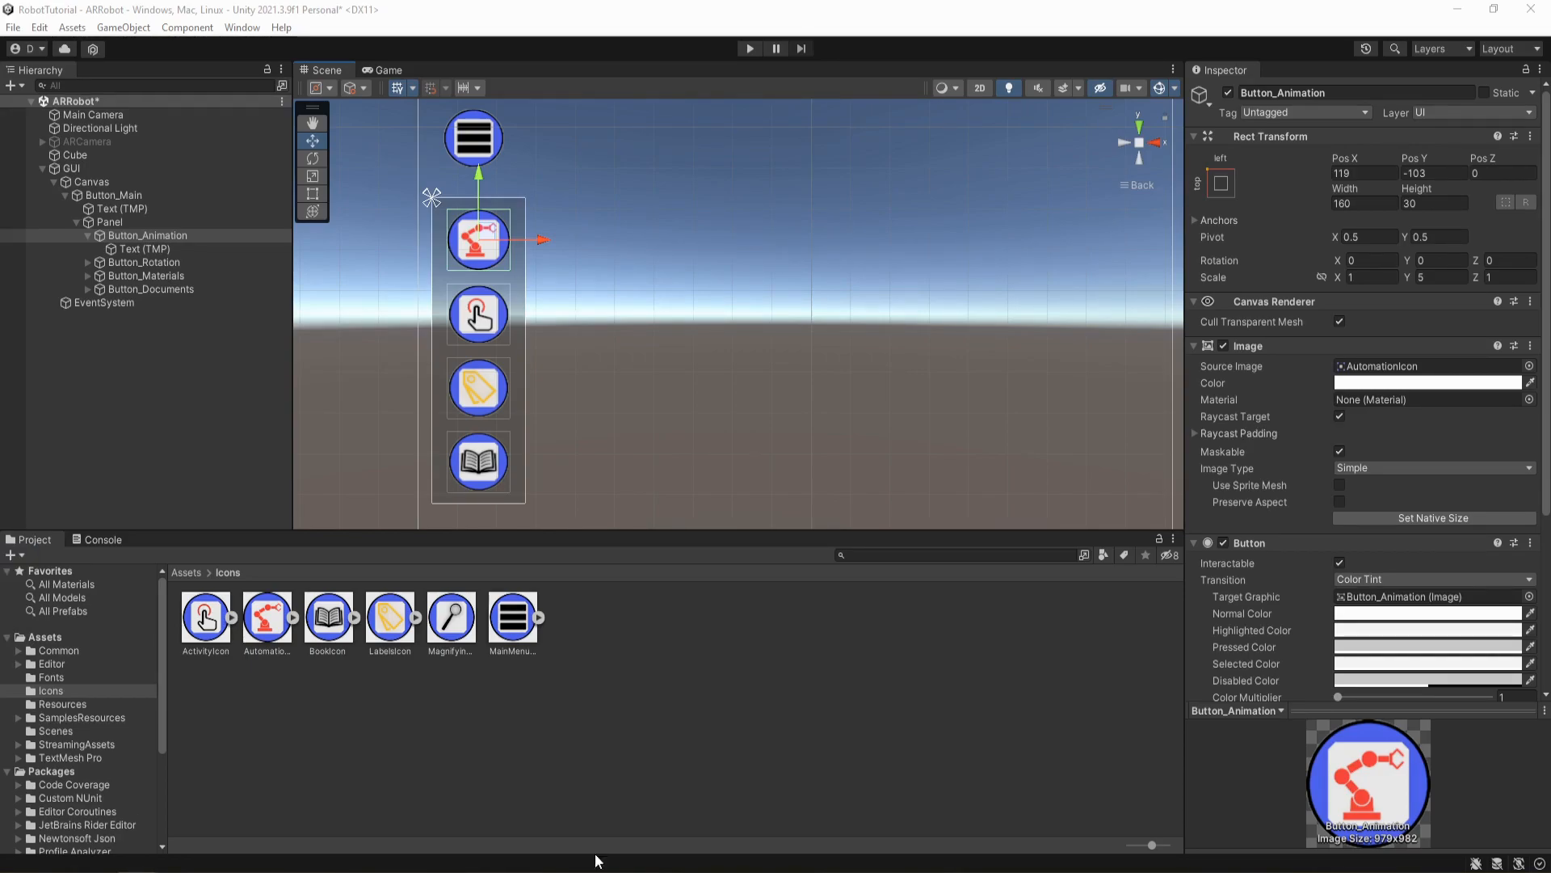
# - Import SquareBlackRounded_50.png into the Icons folder and apply the Sprite (2D and UI) texture type to it
pyautogui.moveTo(650, 652); pyautogui.dragTo(649, 651)
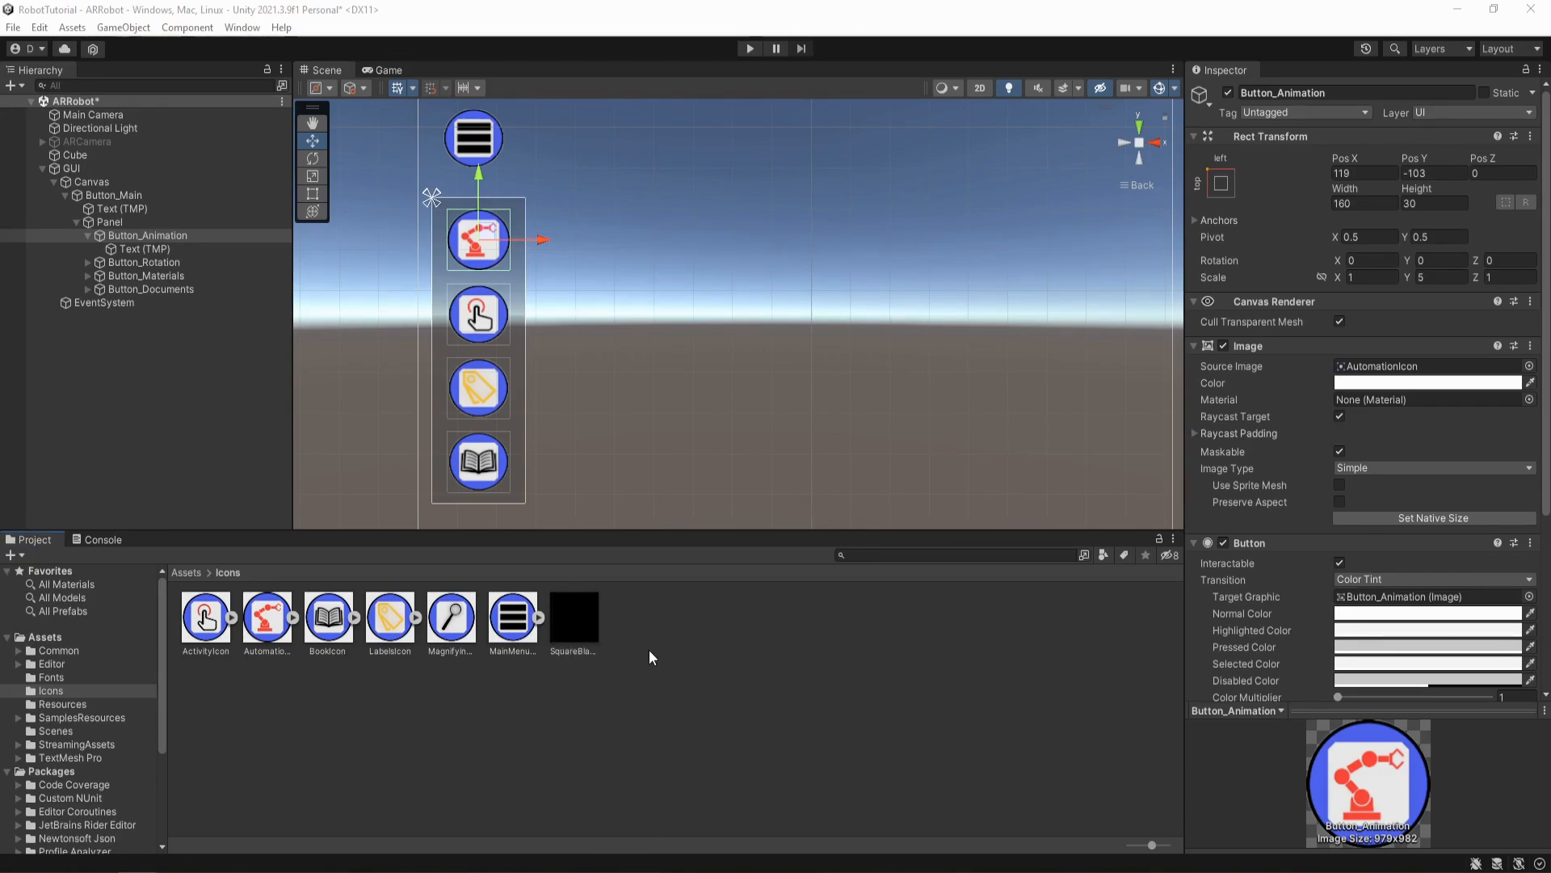
pyautogui.click(576, 620)
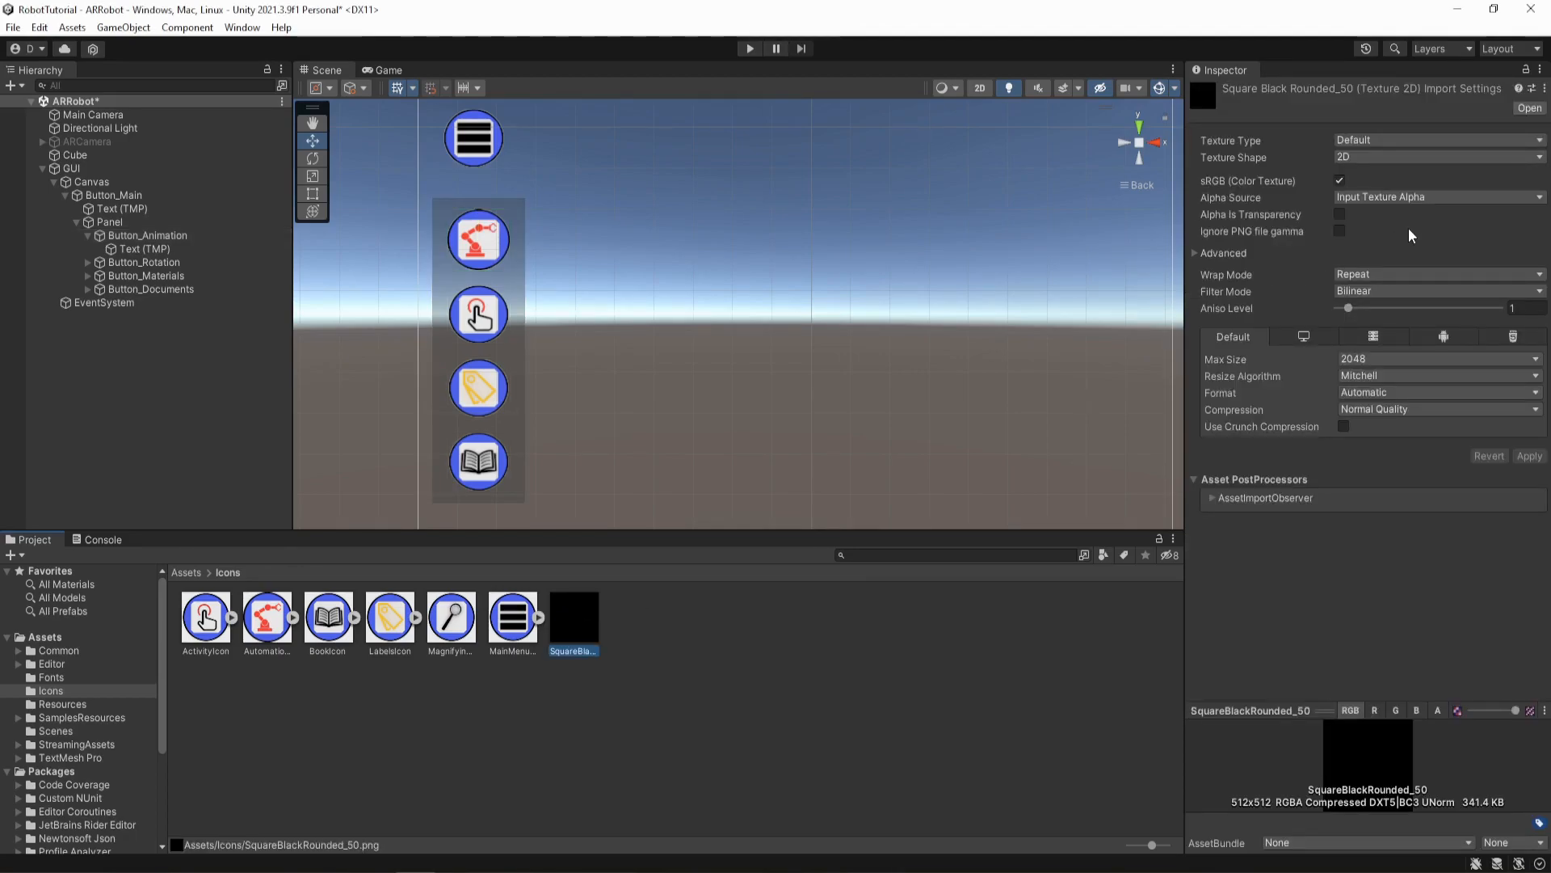
pyautogui.click(1406, 141)
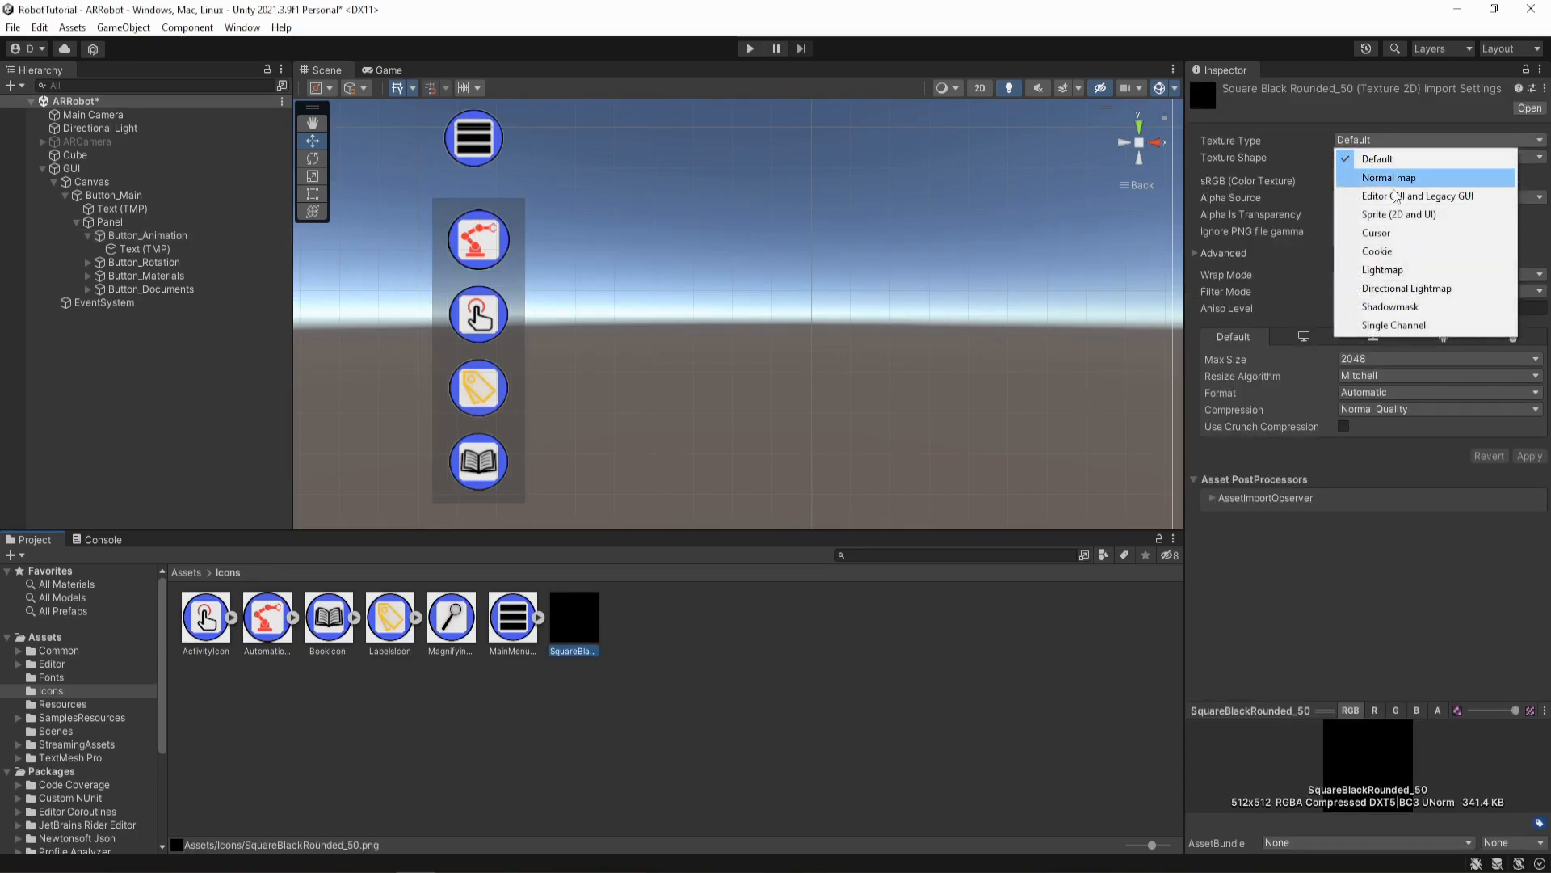
pyautogui.click(1398, 214)
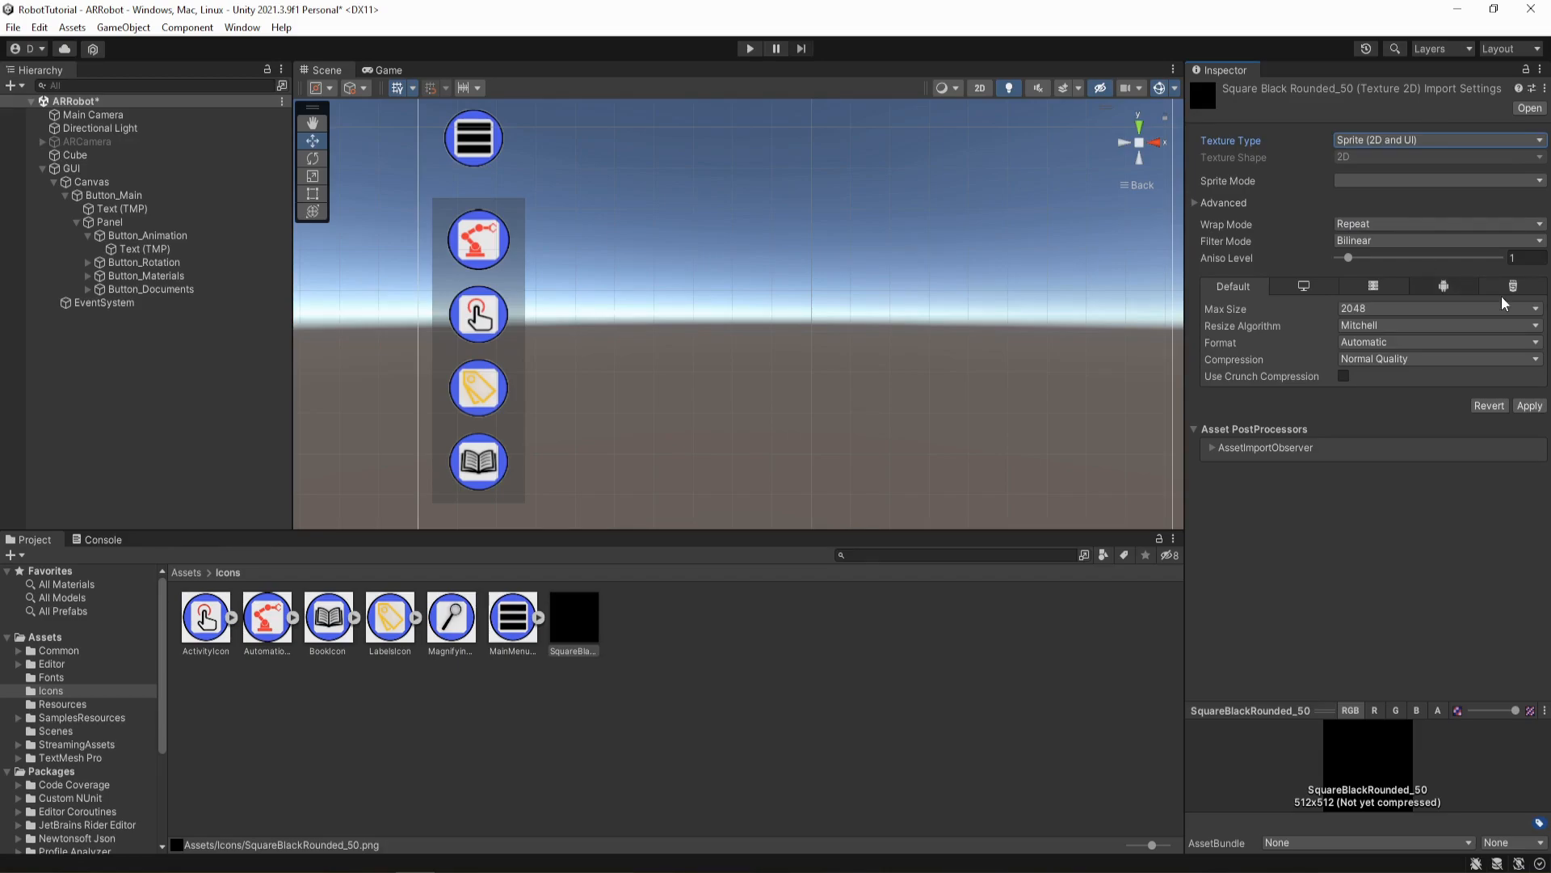
pyautogui.click(1530, 405)
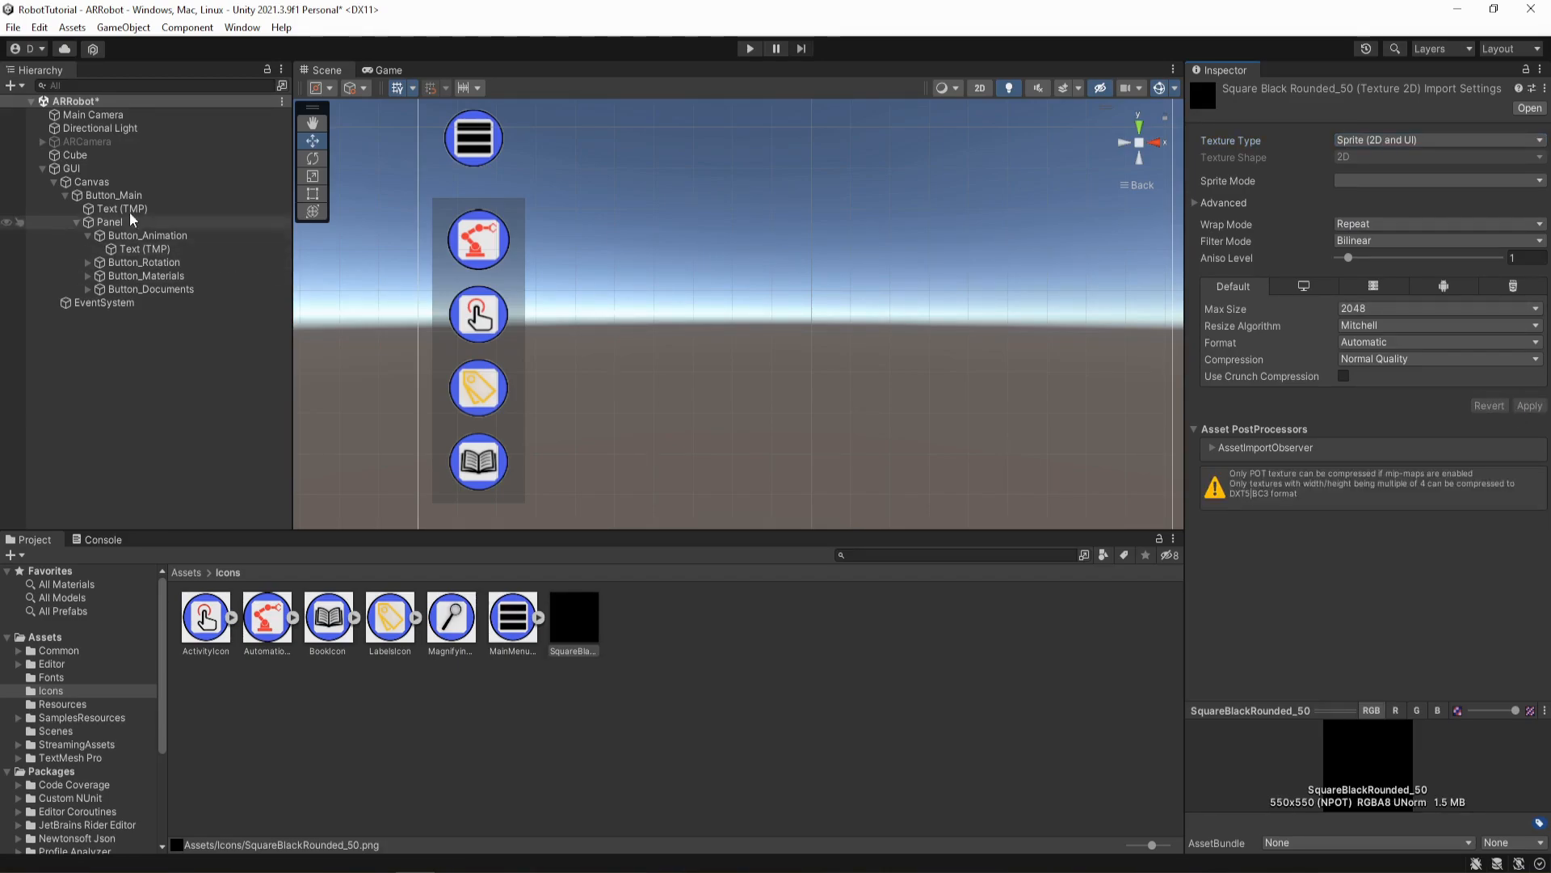
# - Assign the SquareBlackRounded_50 sprite as the Source Image of the Panel under Button_Main
pyautogui.click(110, 223)
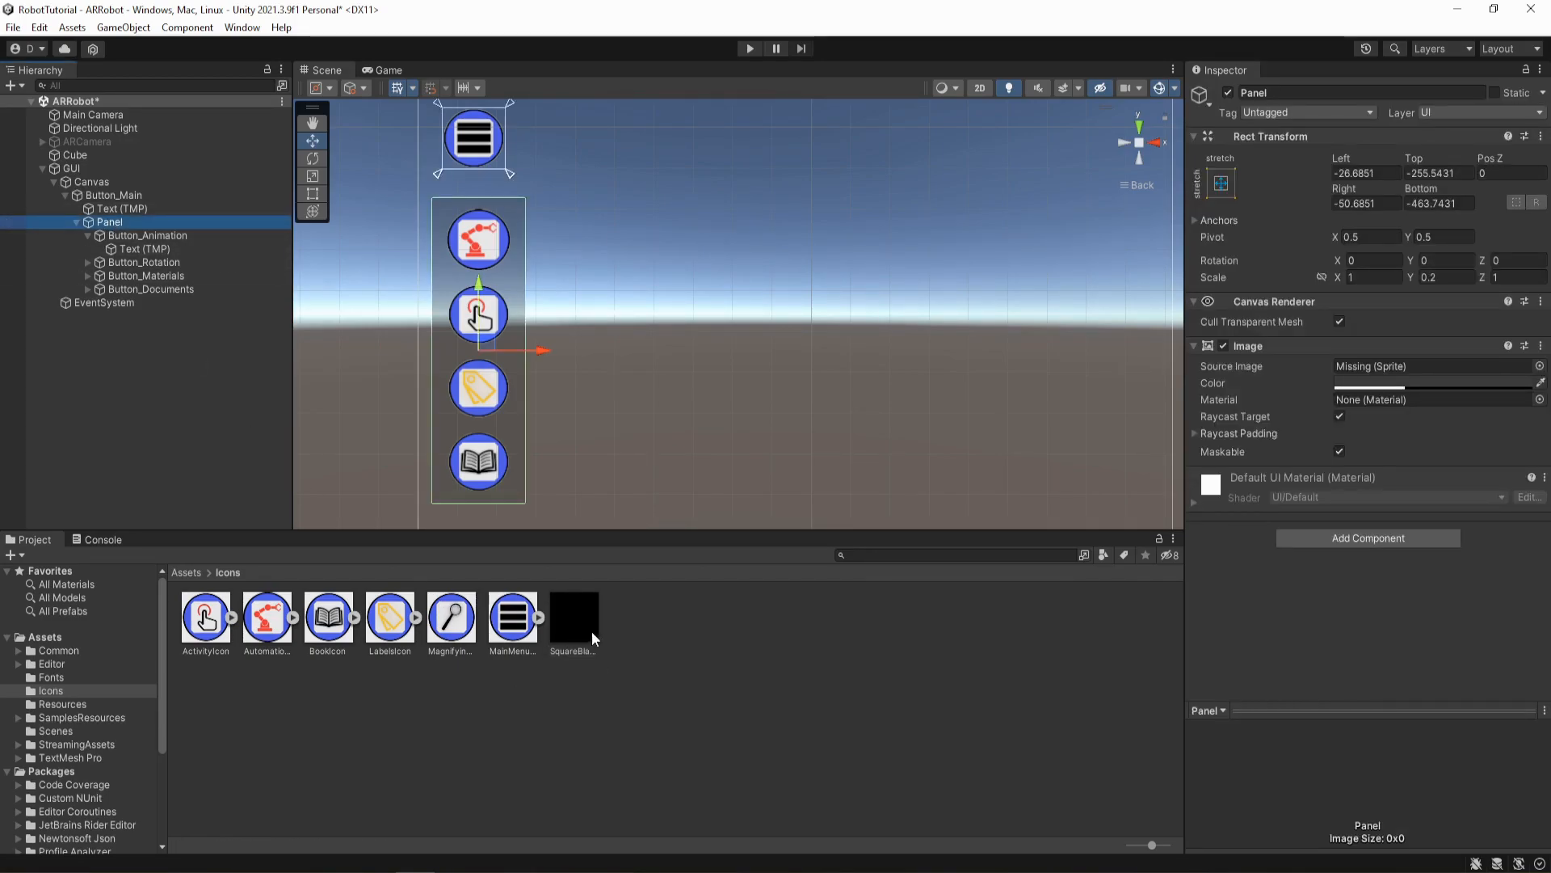
pyautogui.moveTo(575, 613); pyautogui.dragTo(1044, 542)
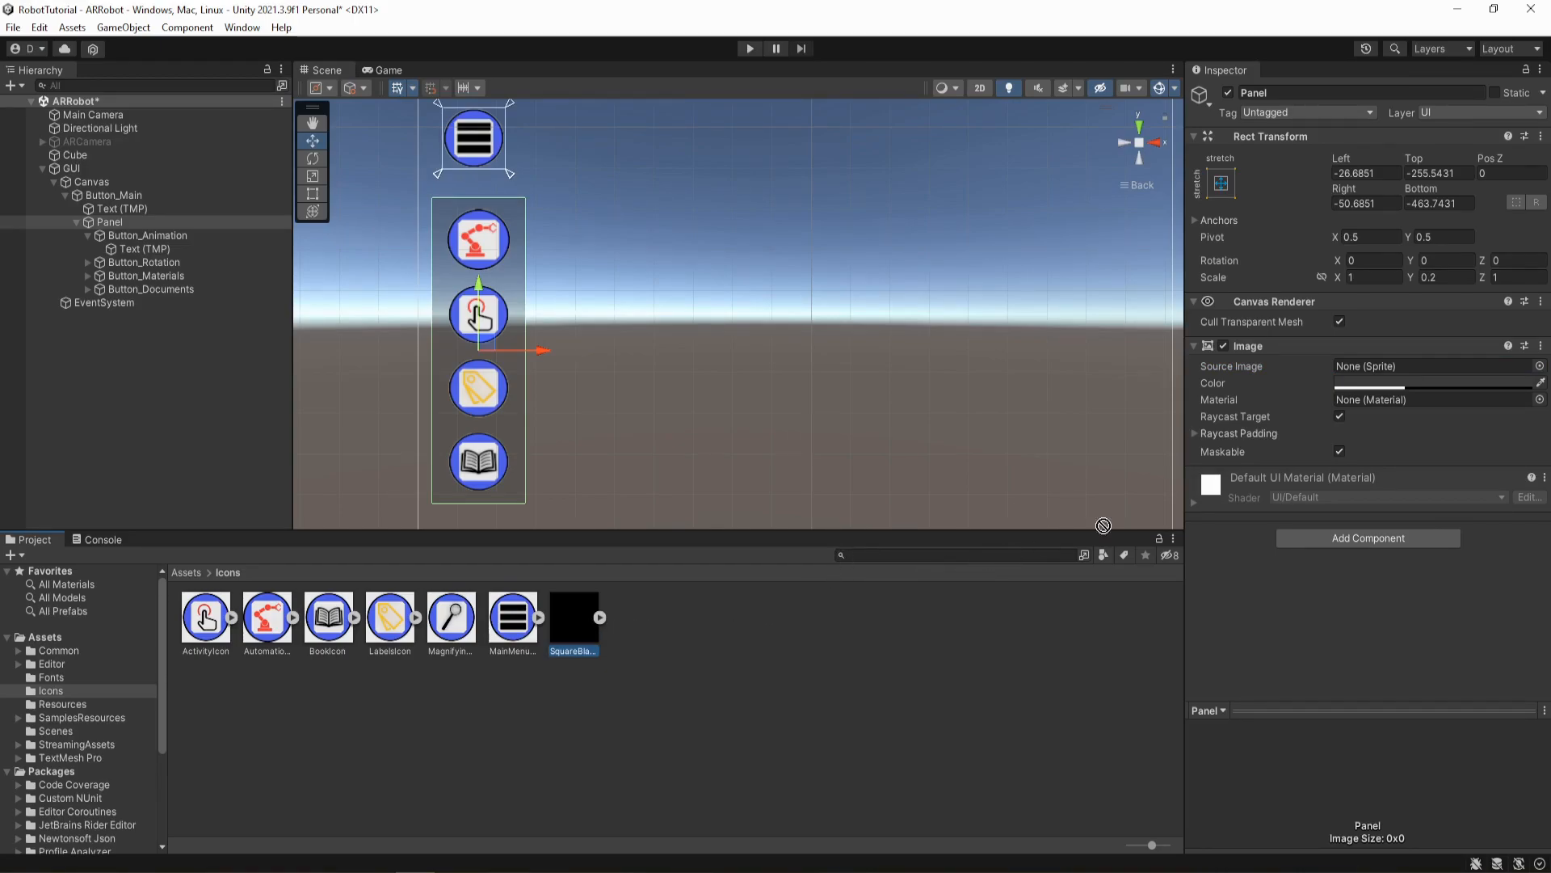
pyautogui.moveTo(1147, 517); pyautogui.dragTo(1308, 452)
pyautogui.moveTo(1389, 385); pyautogui.dragTo(1423, 370)
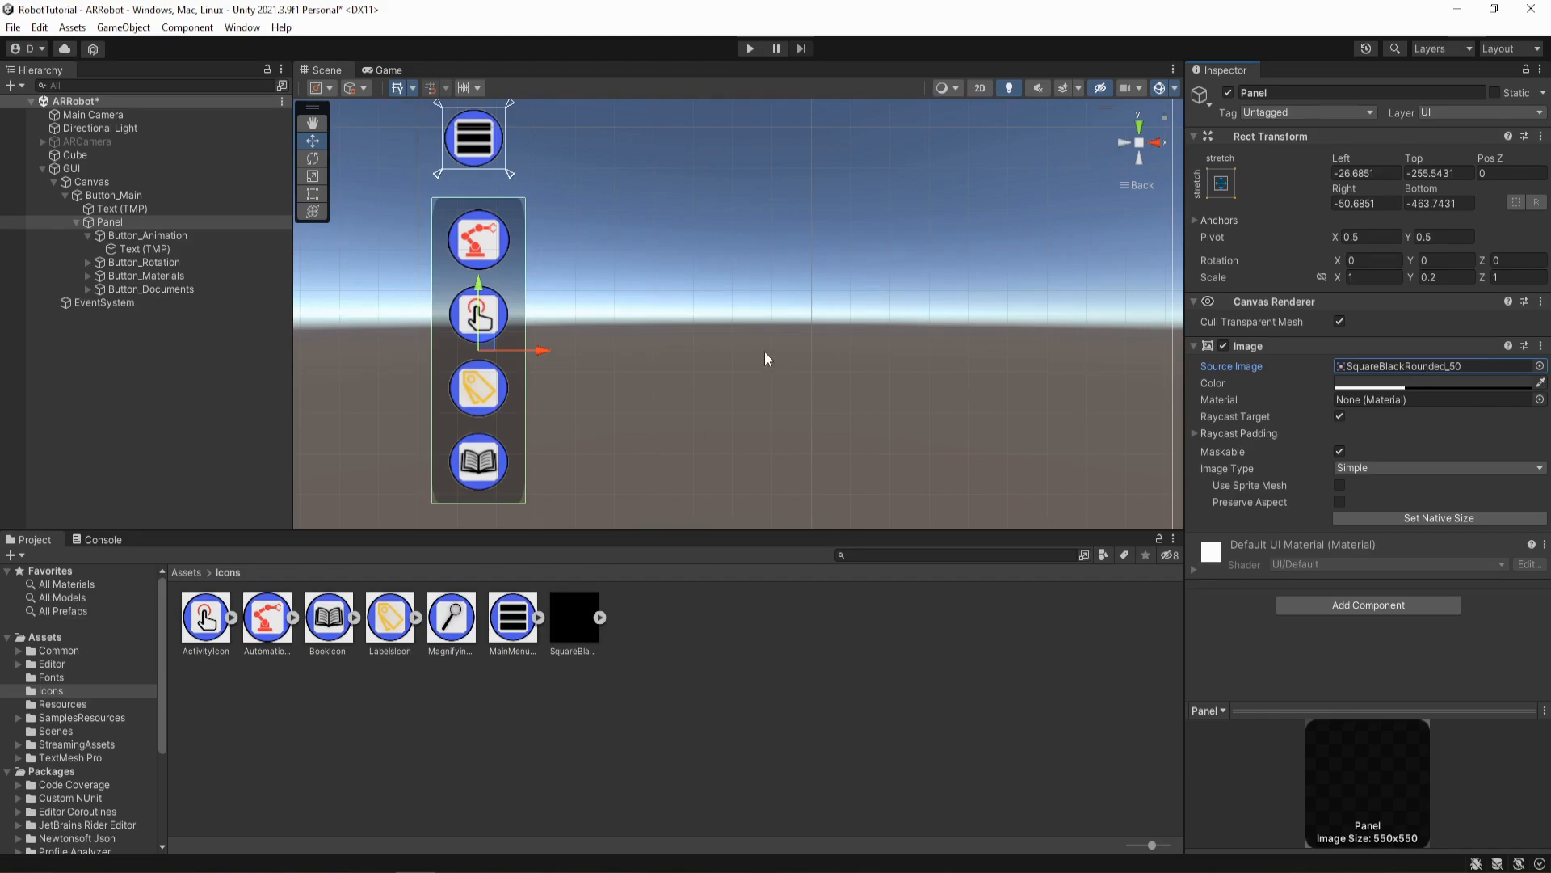
# - Examine how the SquareBlackRounded_50 sprite's rounded corners render on the Panel in the Scene view
pyautogui.scroll(3, 643, 289)
pyautogui.moveTo(378, 113); pyautogui.dragTo(607, 326, button='middle')
pyautogui.scroll(2, 608, 326)
pyautogui.scroll(4, 608, 326)
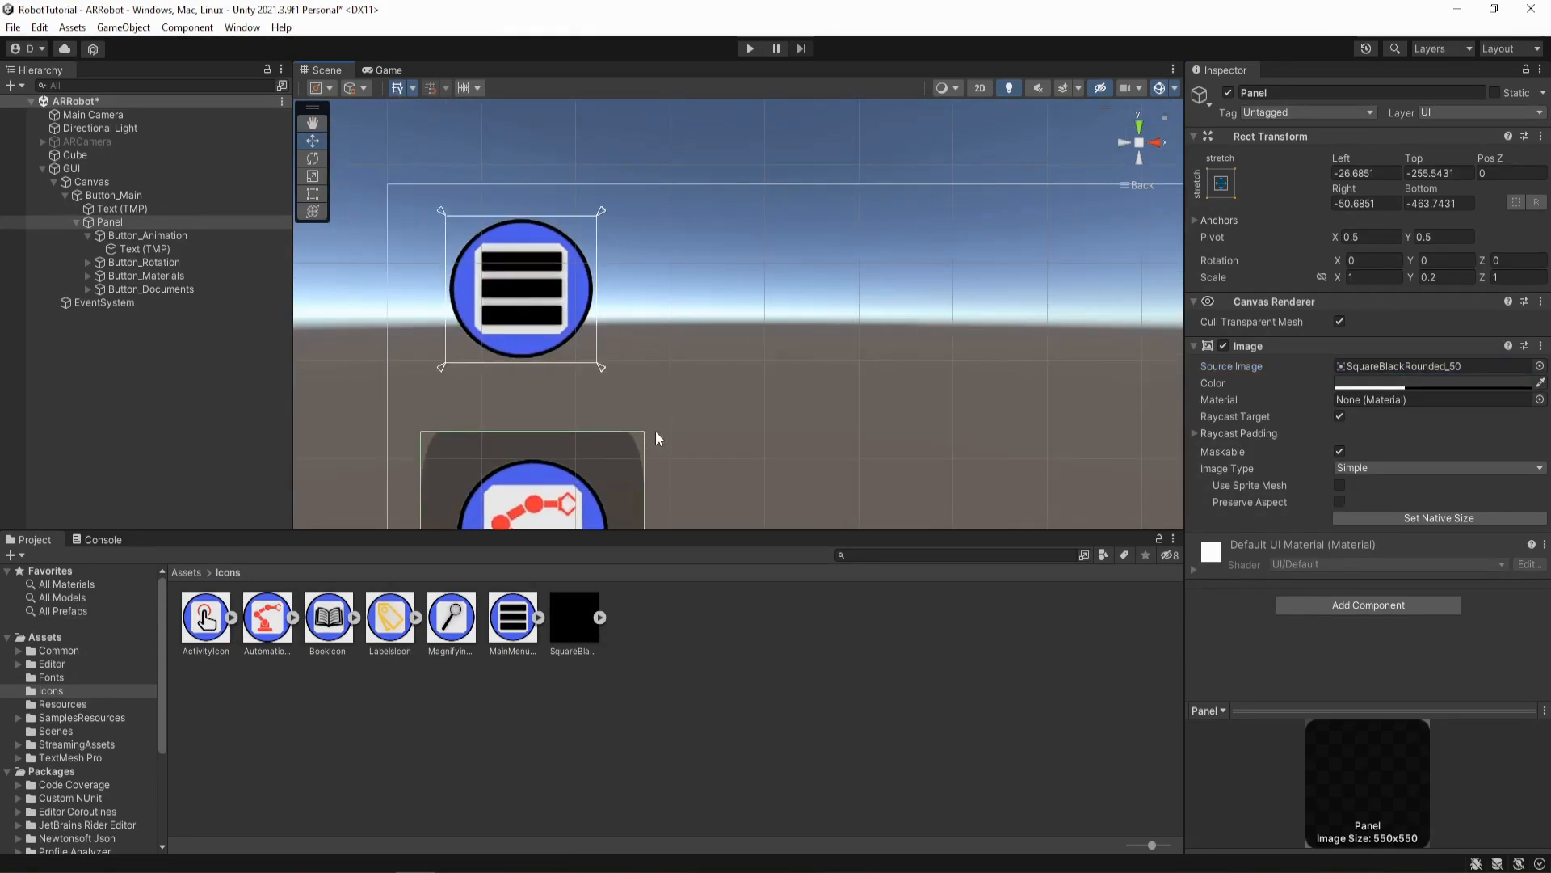
pyautogui.moveTo(656, 429); pyautogui.dragTo(663, 382, button='middle')
pyautogui.scroll(2, 664, 382)
pyautogui.scroll(1, 664, 389)
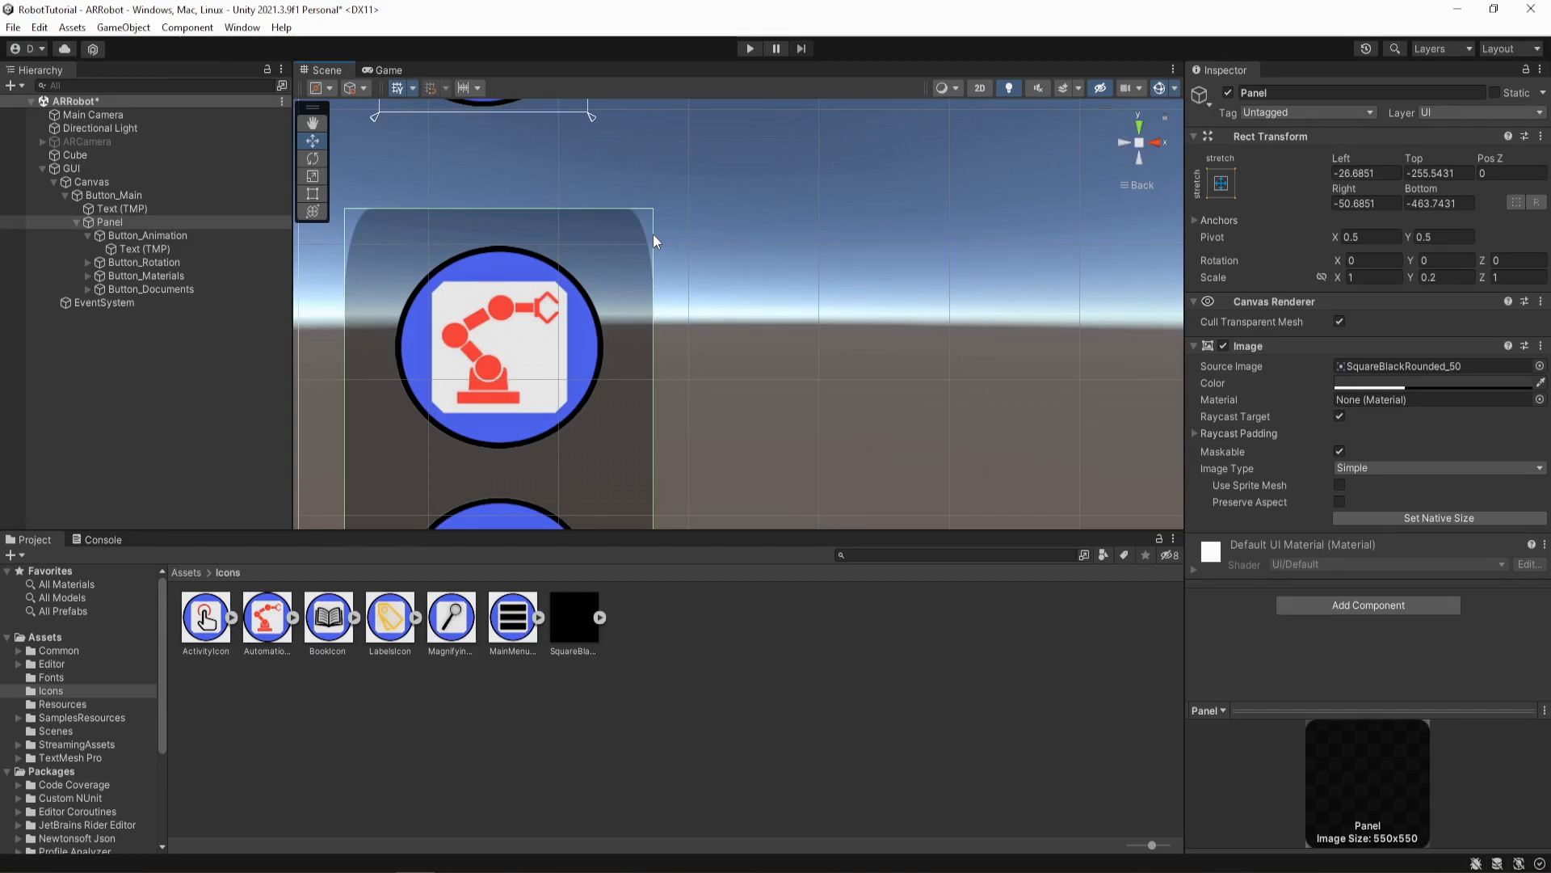
pyautogui.scroll(-5, 611, 226)
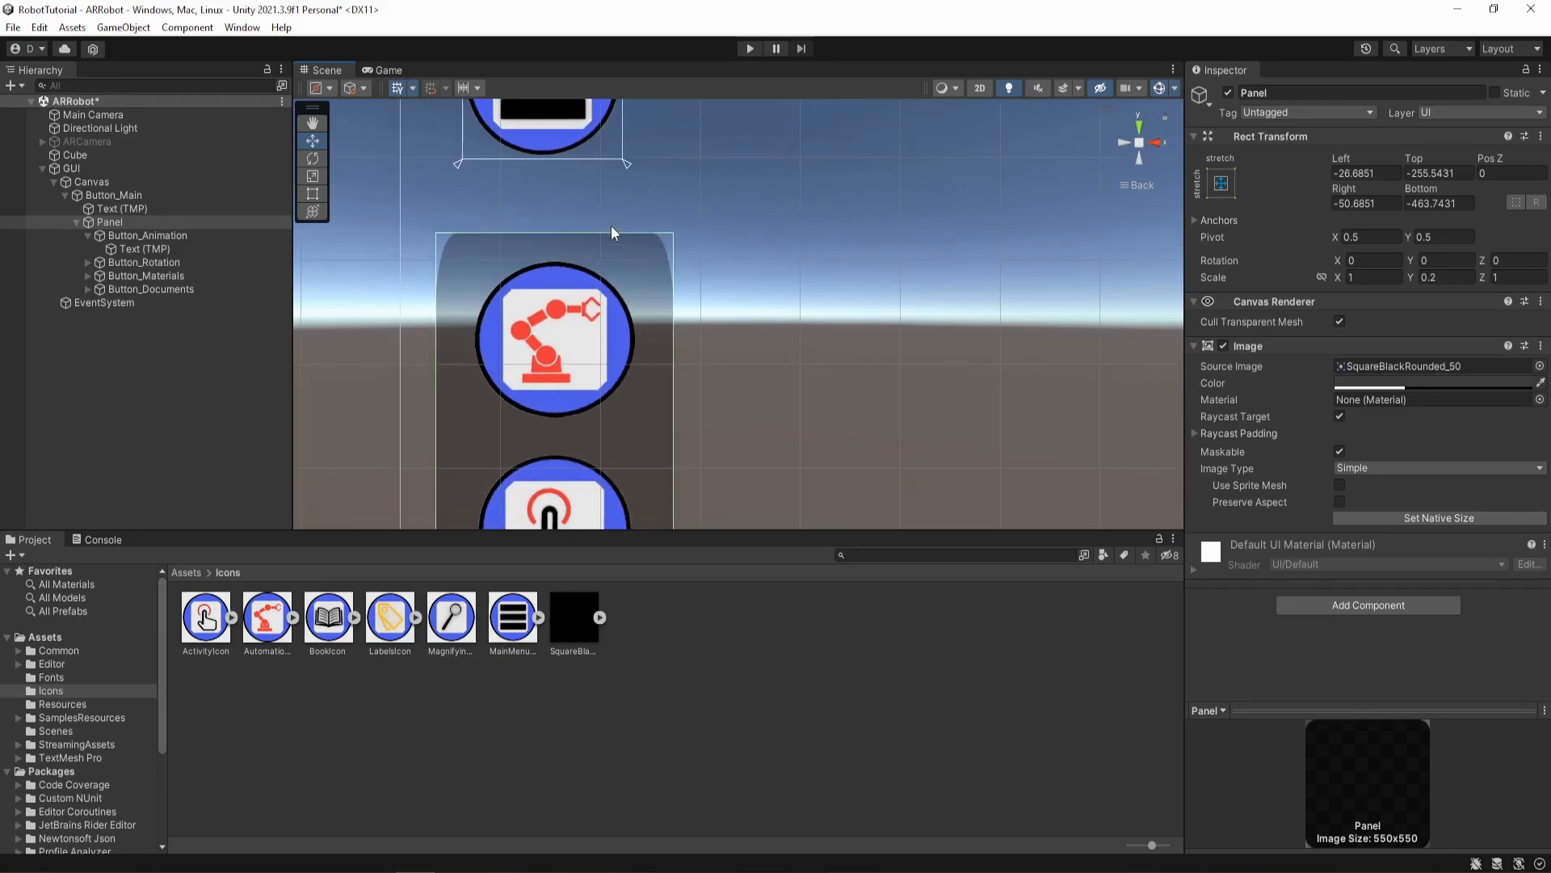
pyautogui.moveTo(627, 369); pyautogui.dragTo(341, 268, button='middle')
pyautogui.scroll(-2, 472, 313)
pyautogui.scroll(-1, 393, 295)
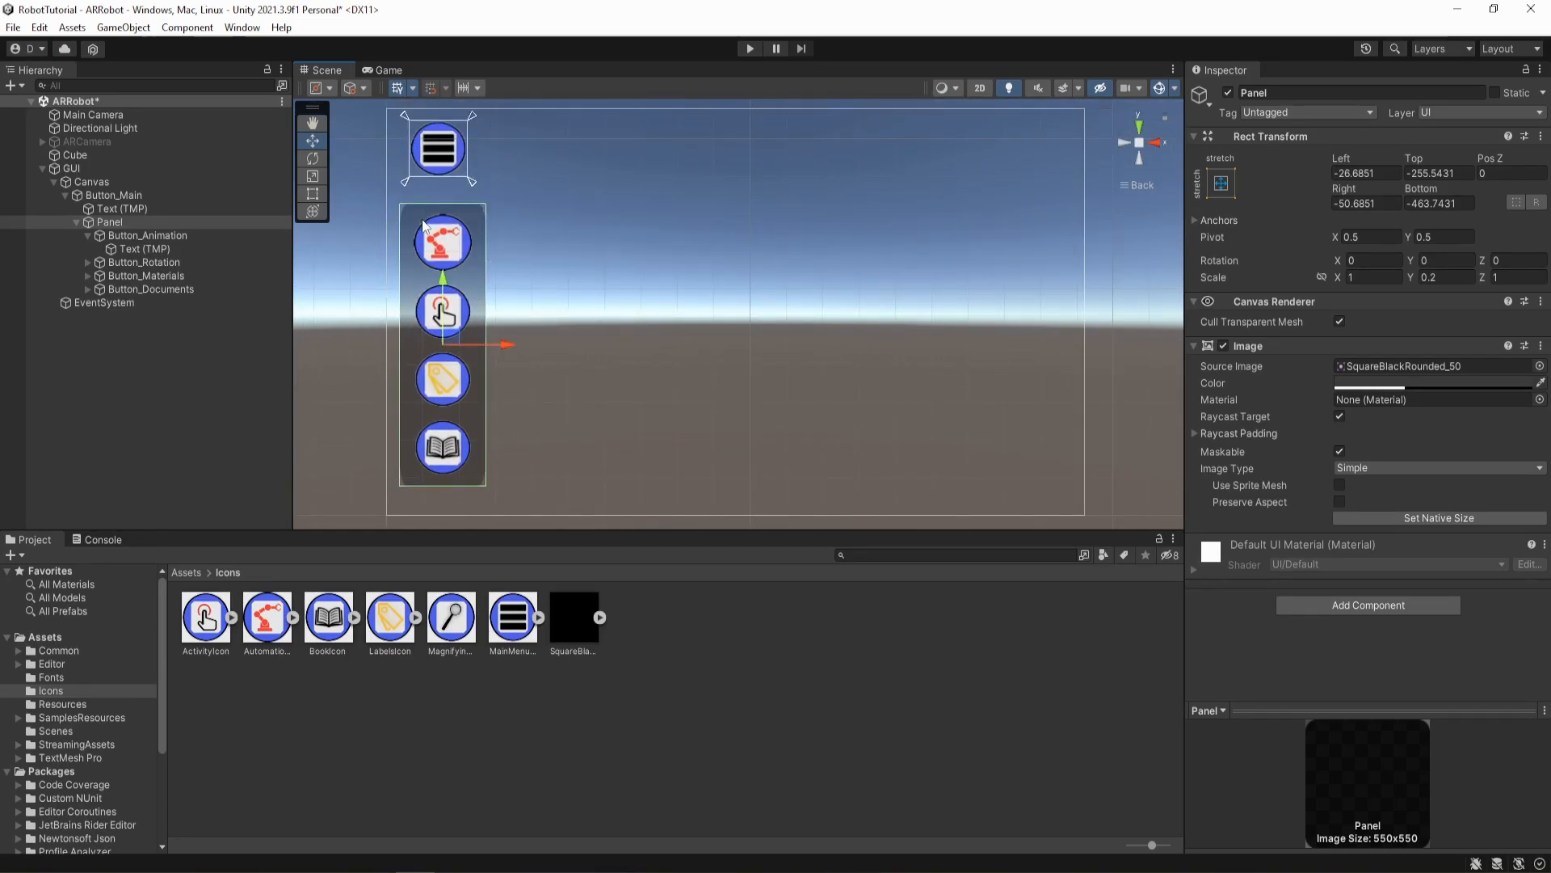
# - Try to open the SquareBlackRounded_50 texture in the Sprite Editor
pyautogui.click(575, 618)
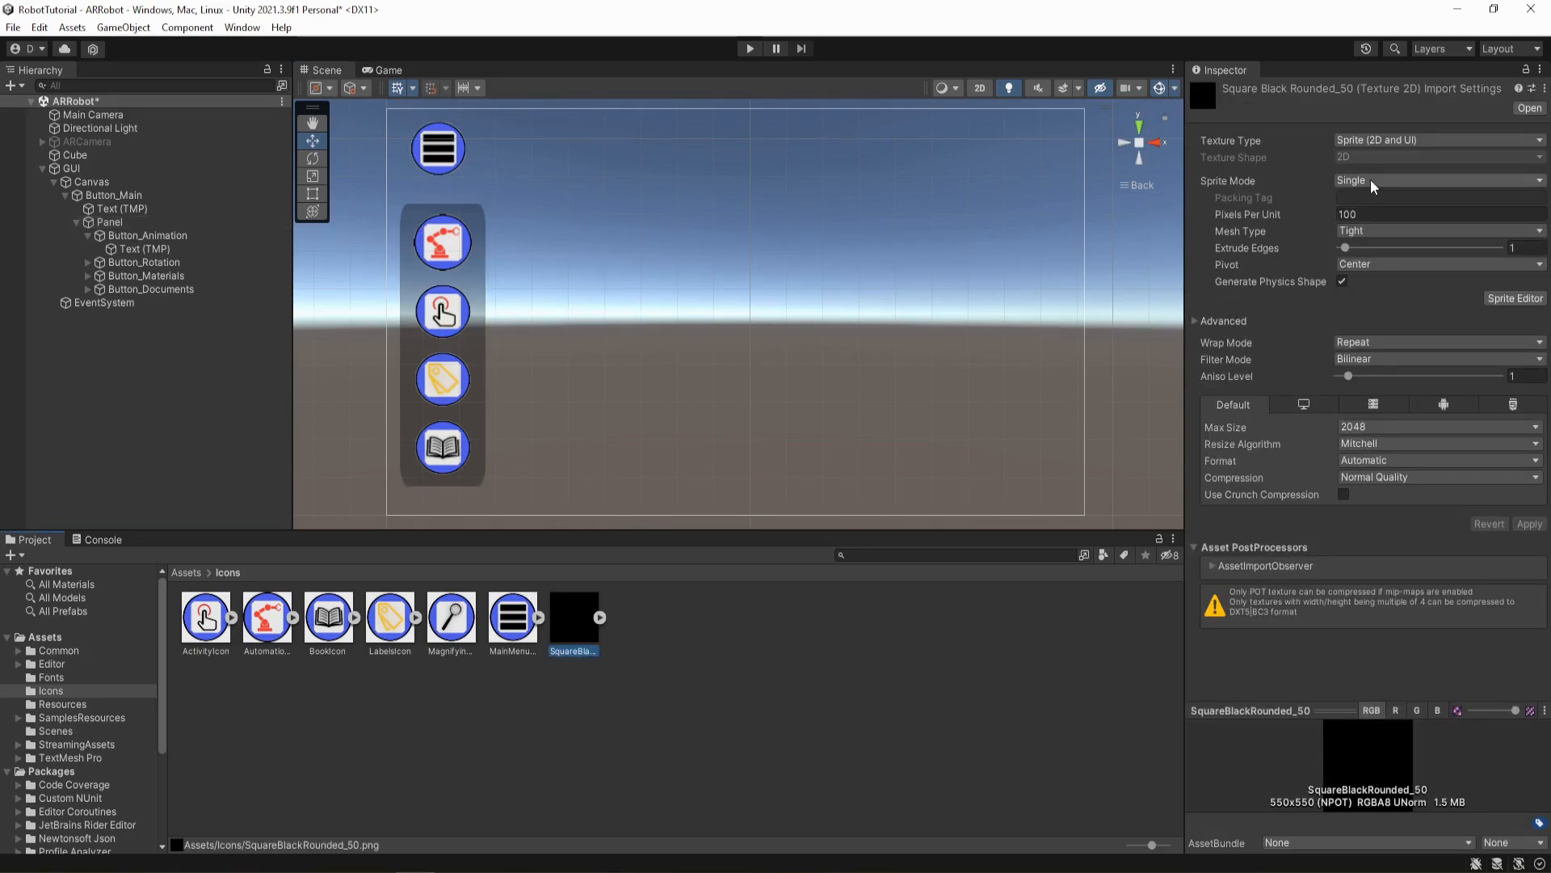
pyautogui.click(1516, 299)
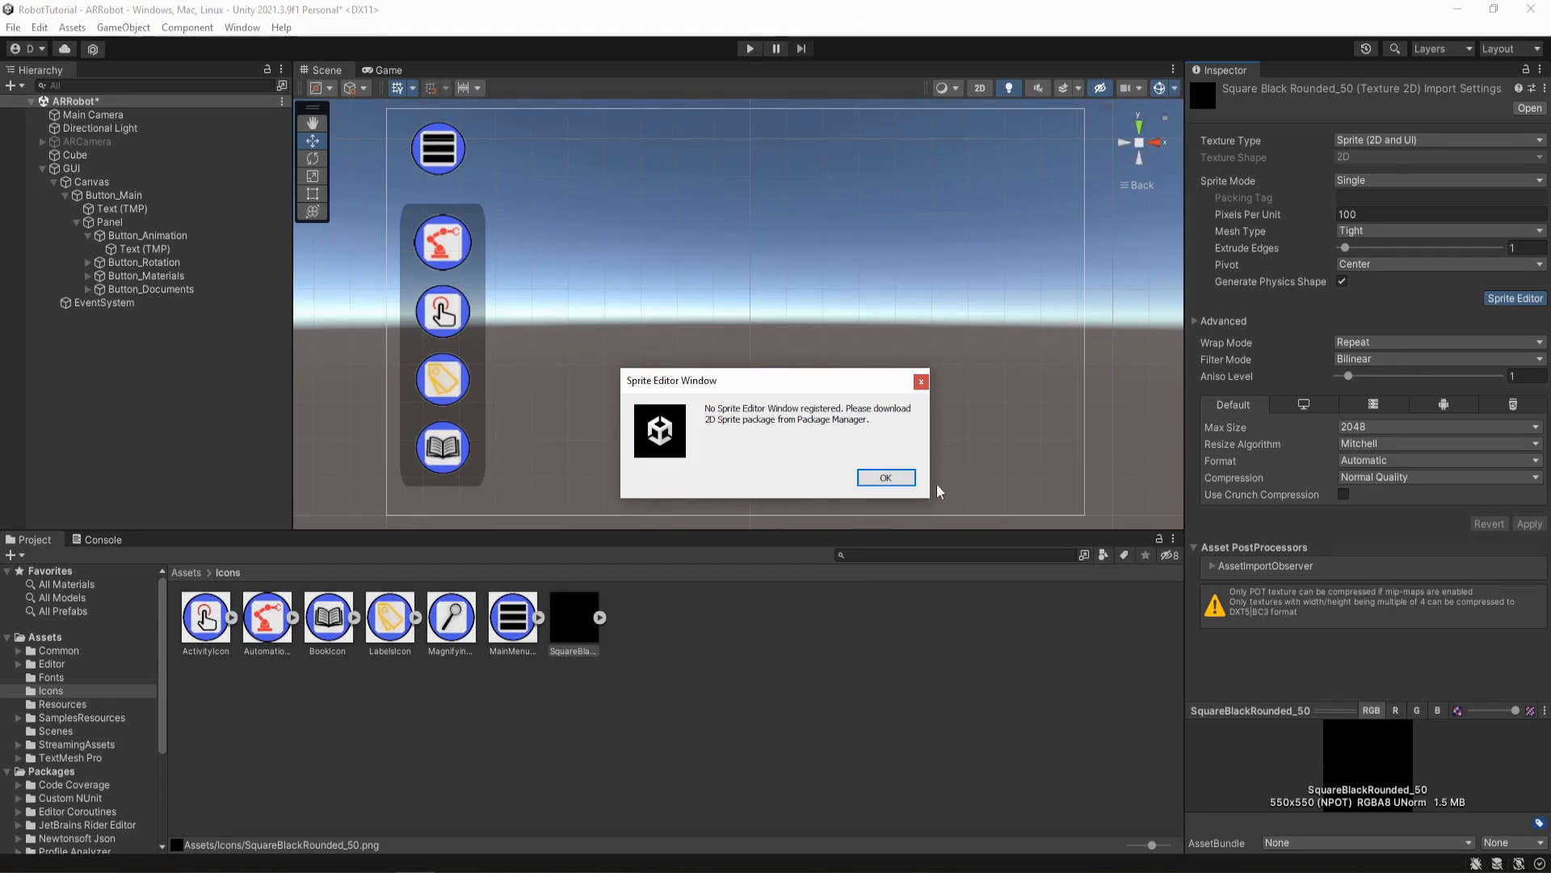
pyautogui.click(886, 478)
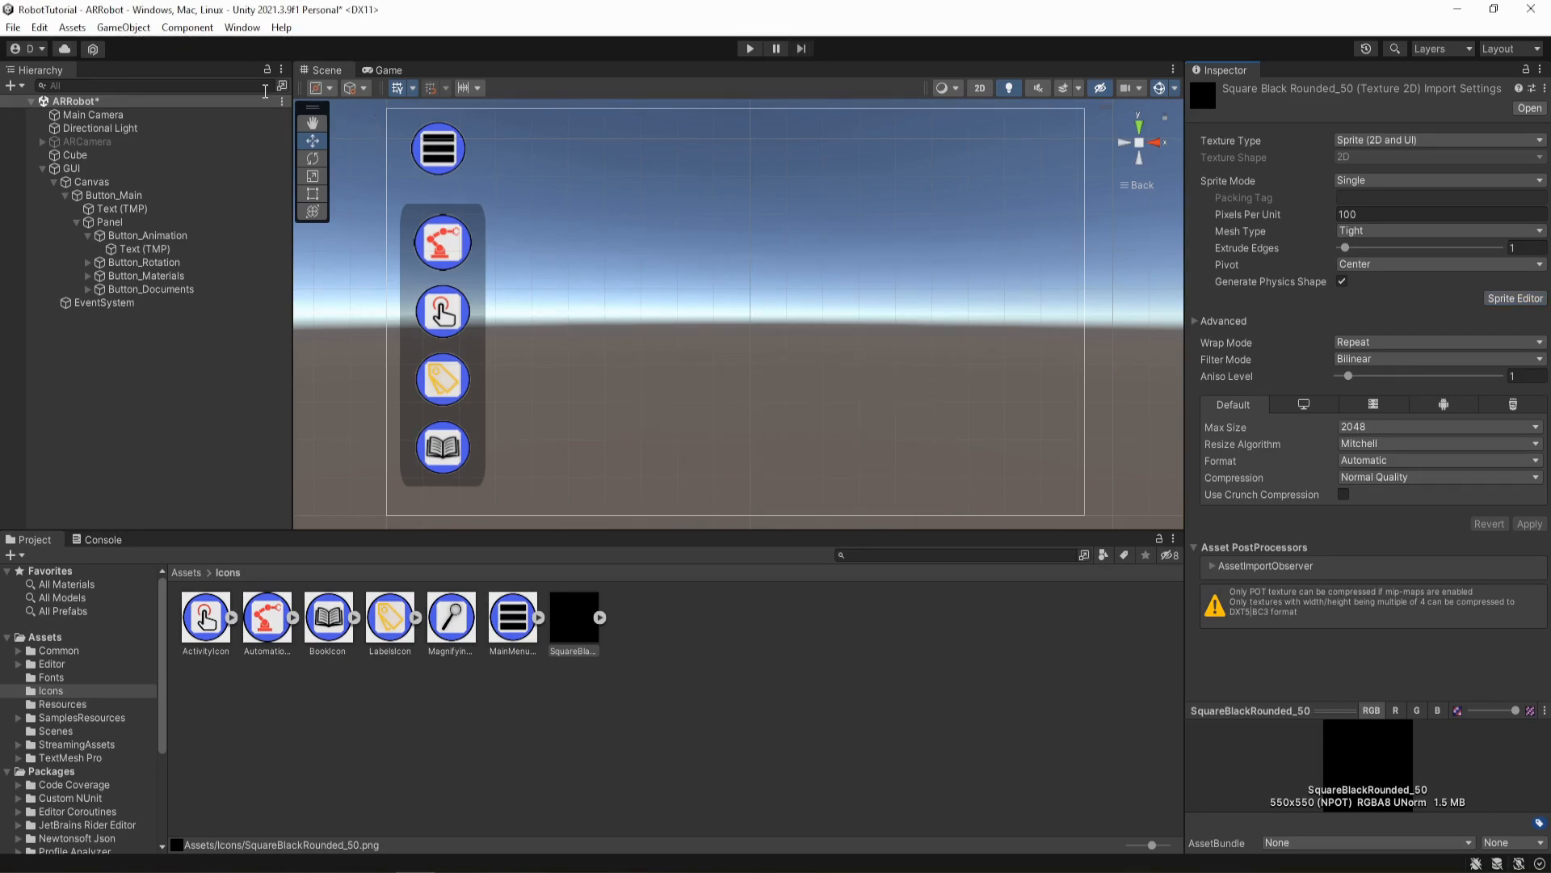
# - Install the 2D feature set from the Unity Registry in the Package Manager
pyautogui.click(242, 29)
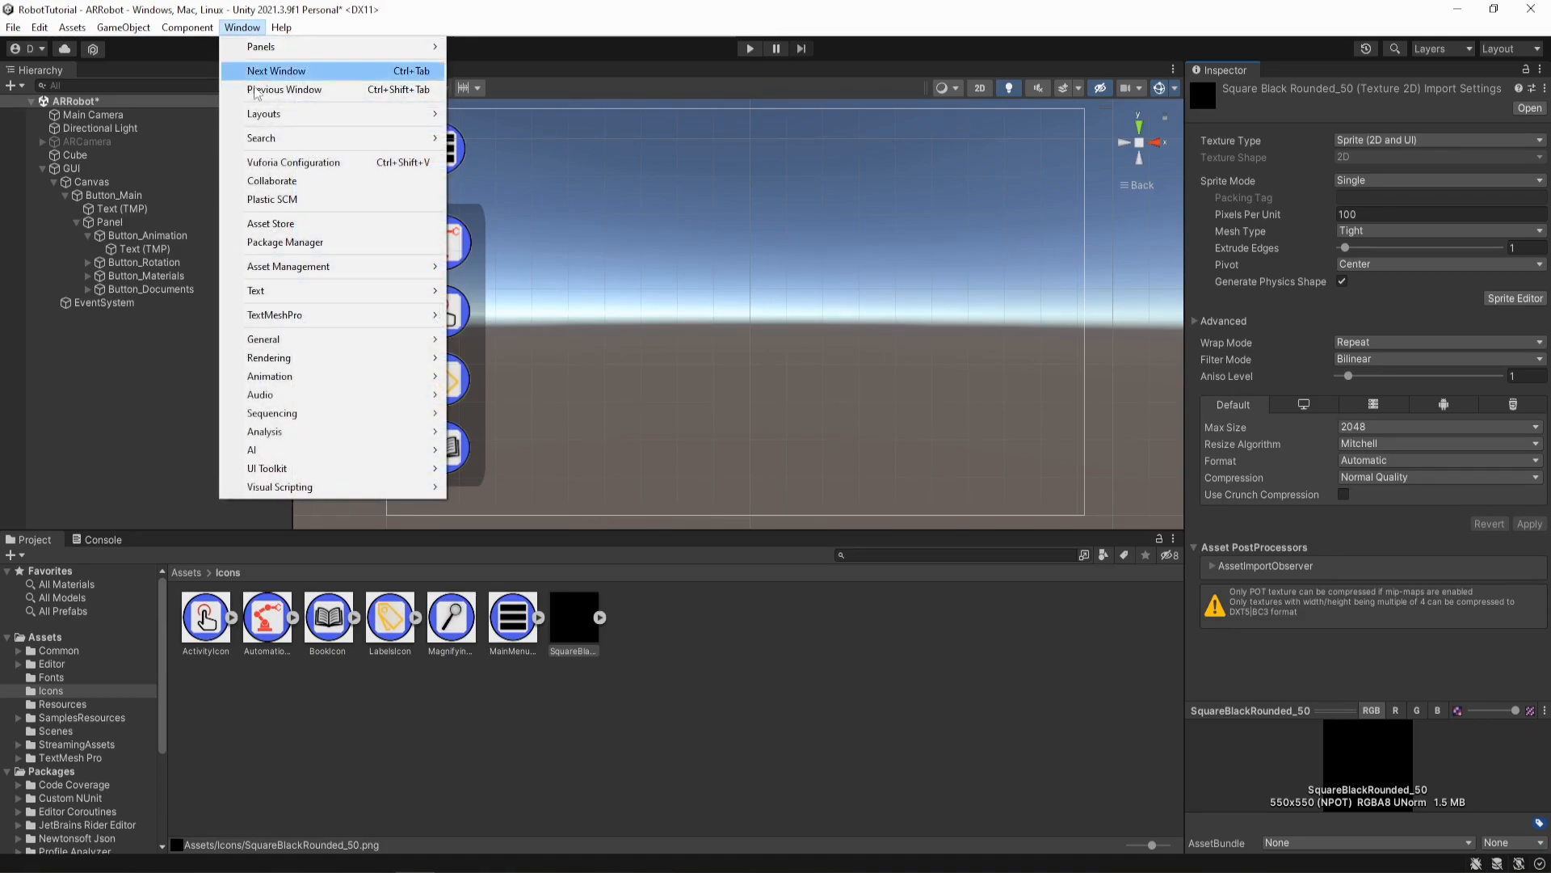
pyautogui.click(266, 243)
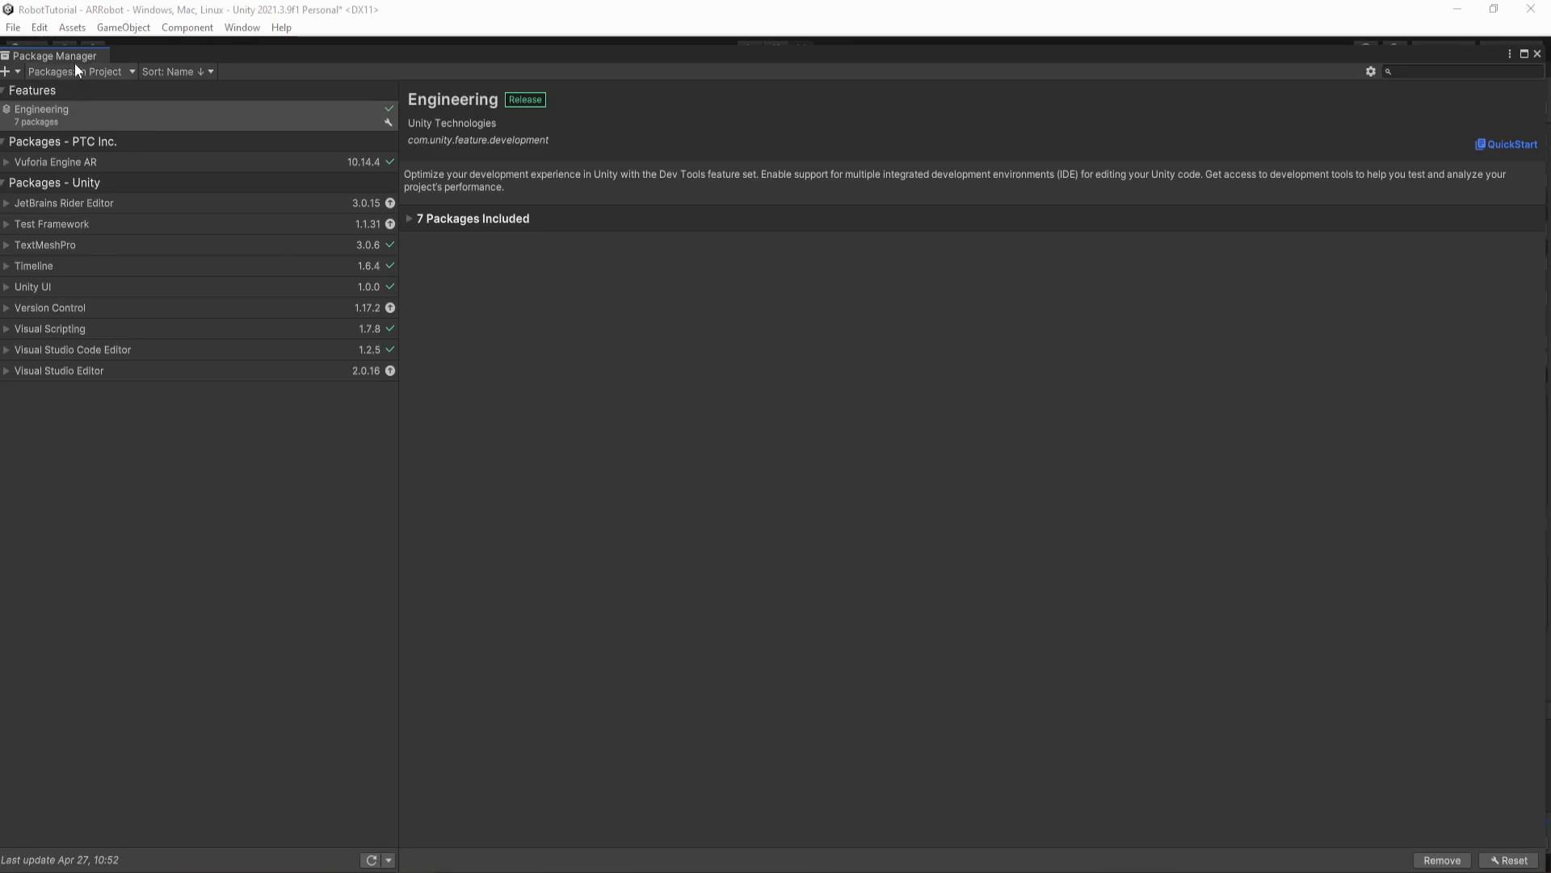
pyautogui.click(76, 71)
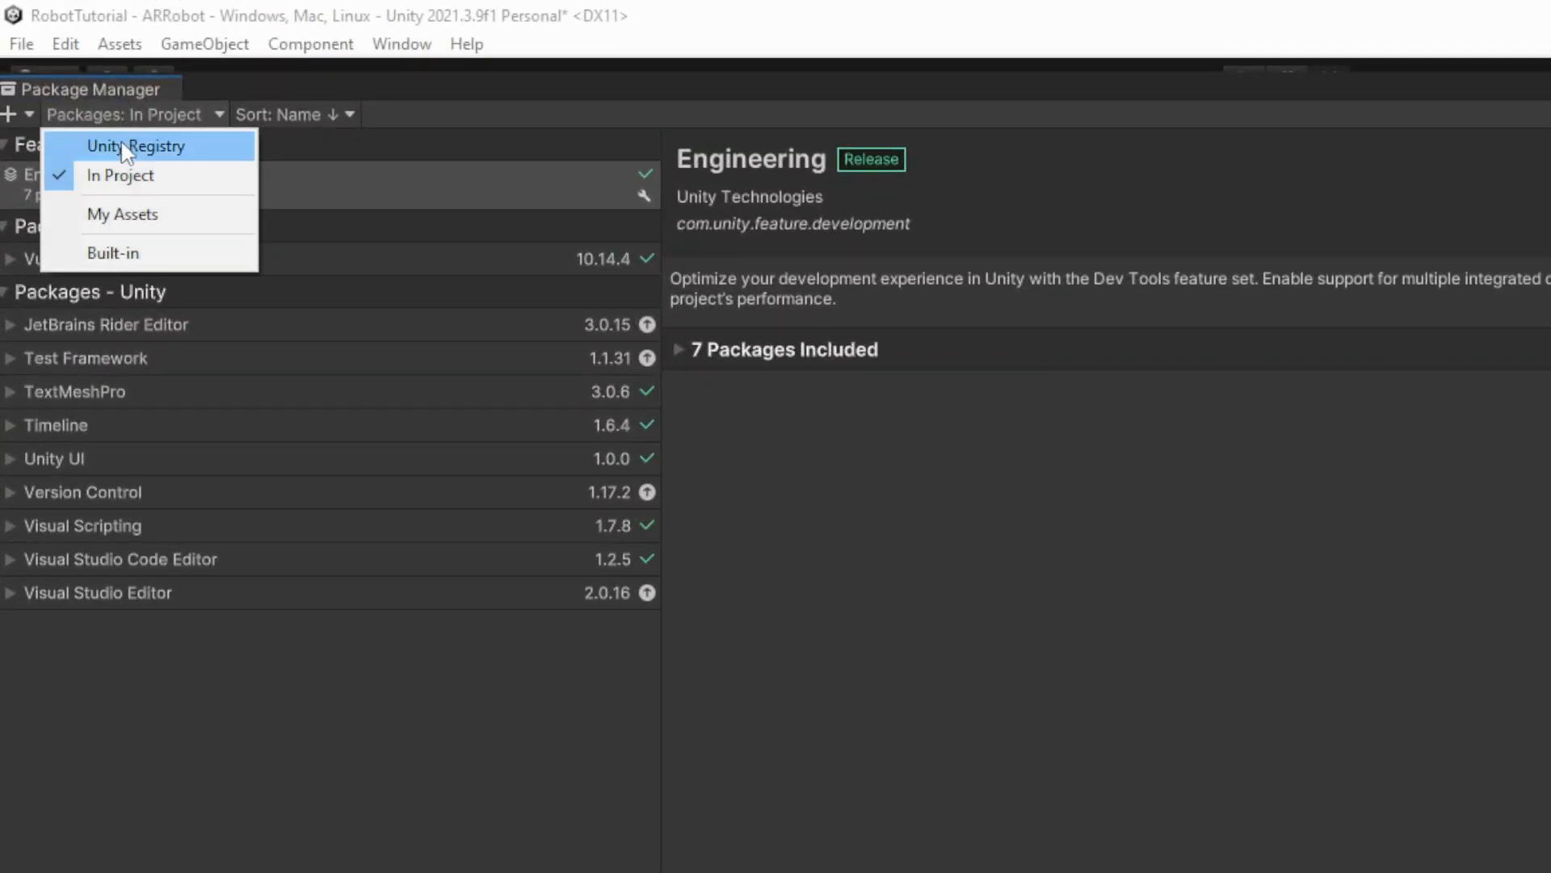
pyautogui.click(123, 150)
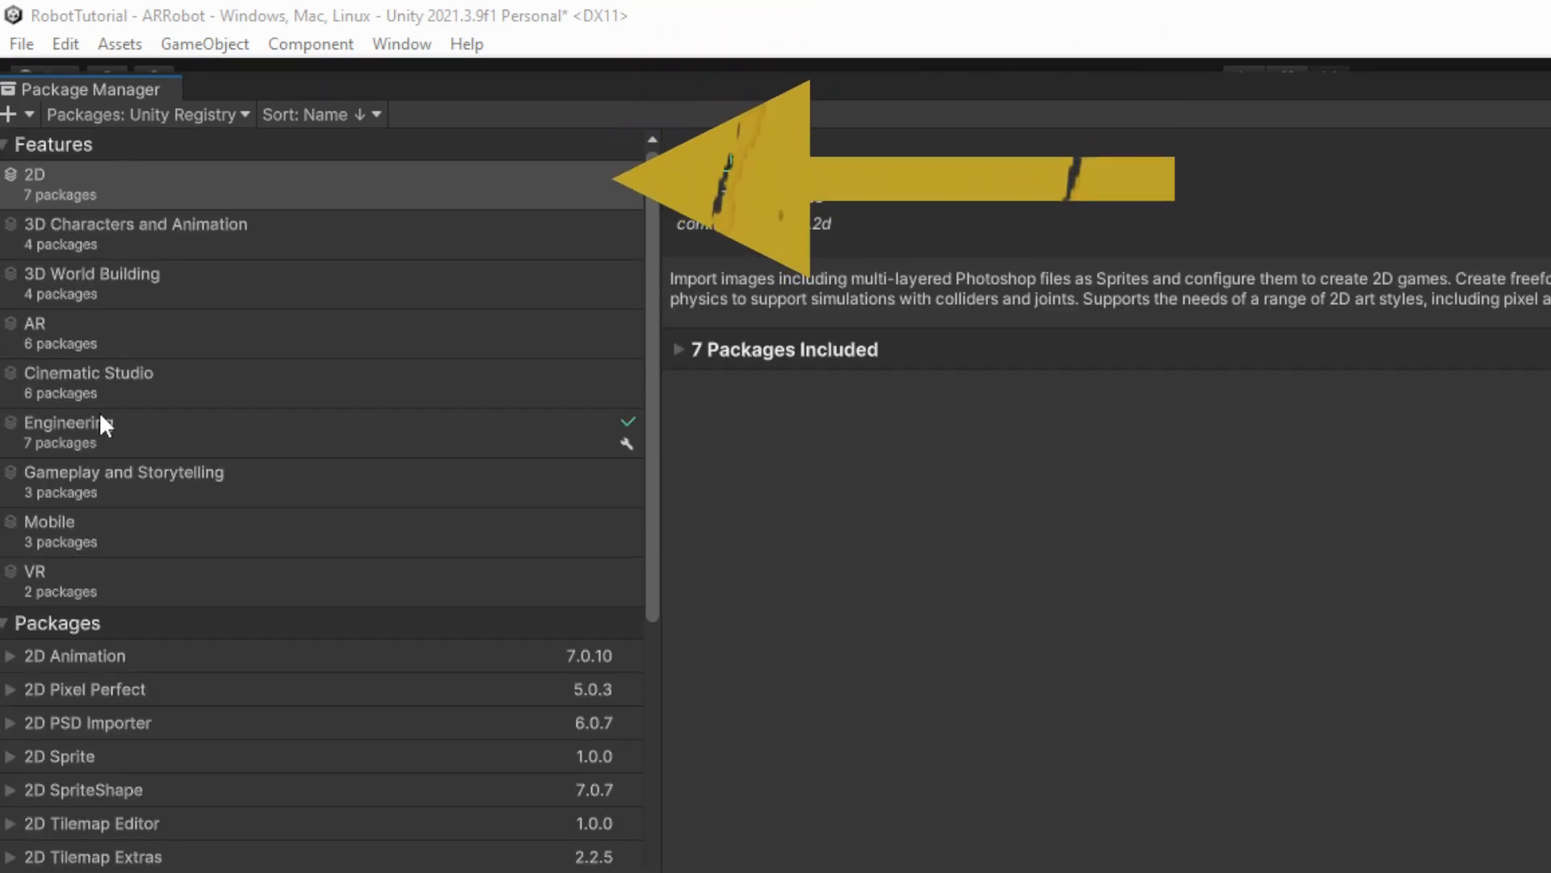
pyautogui.click(42, 181)
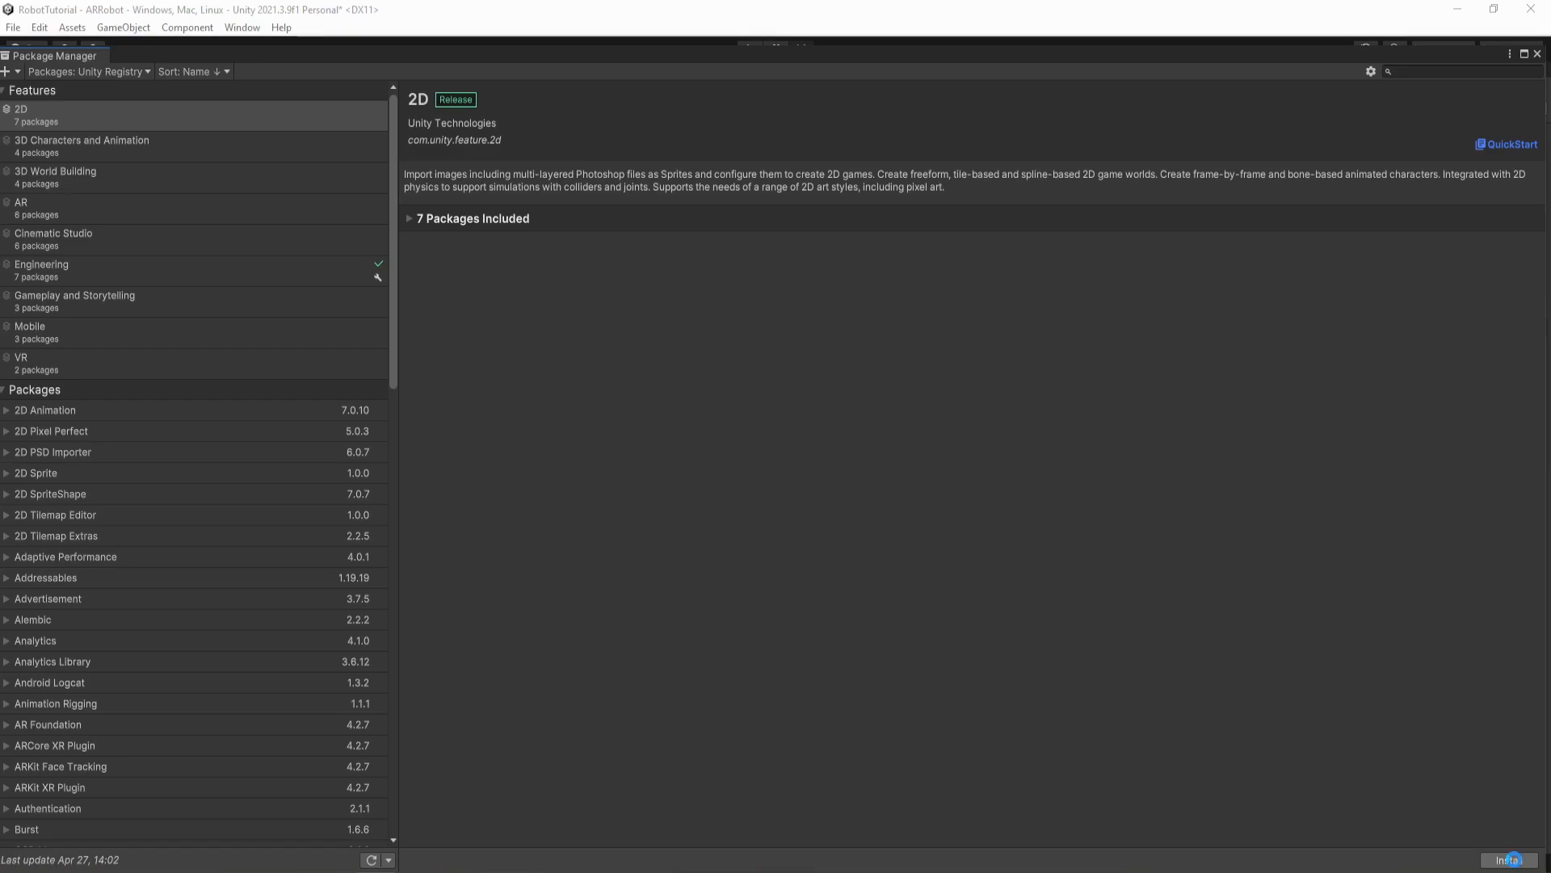
pyautogui.click(1511, 860)
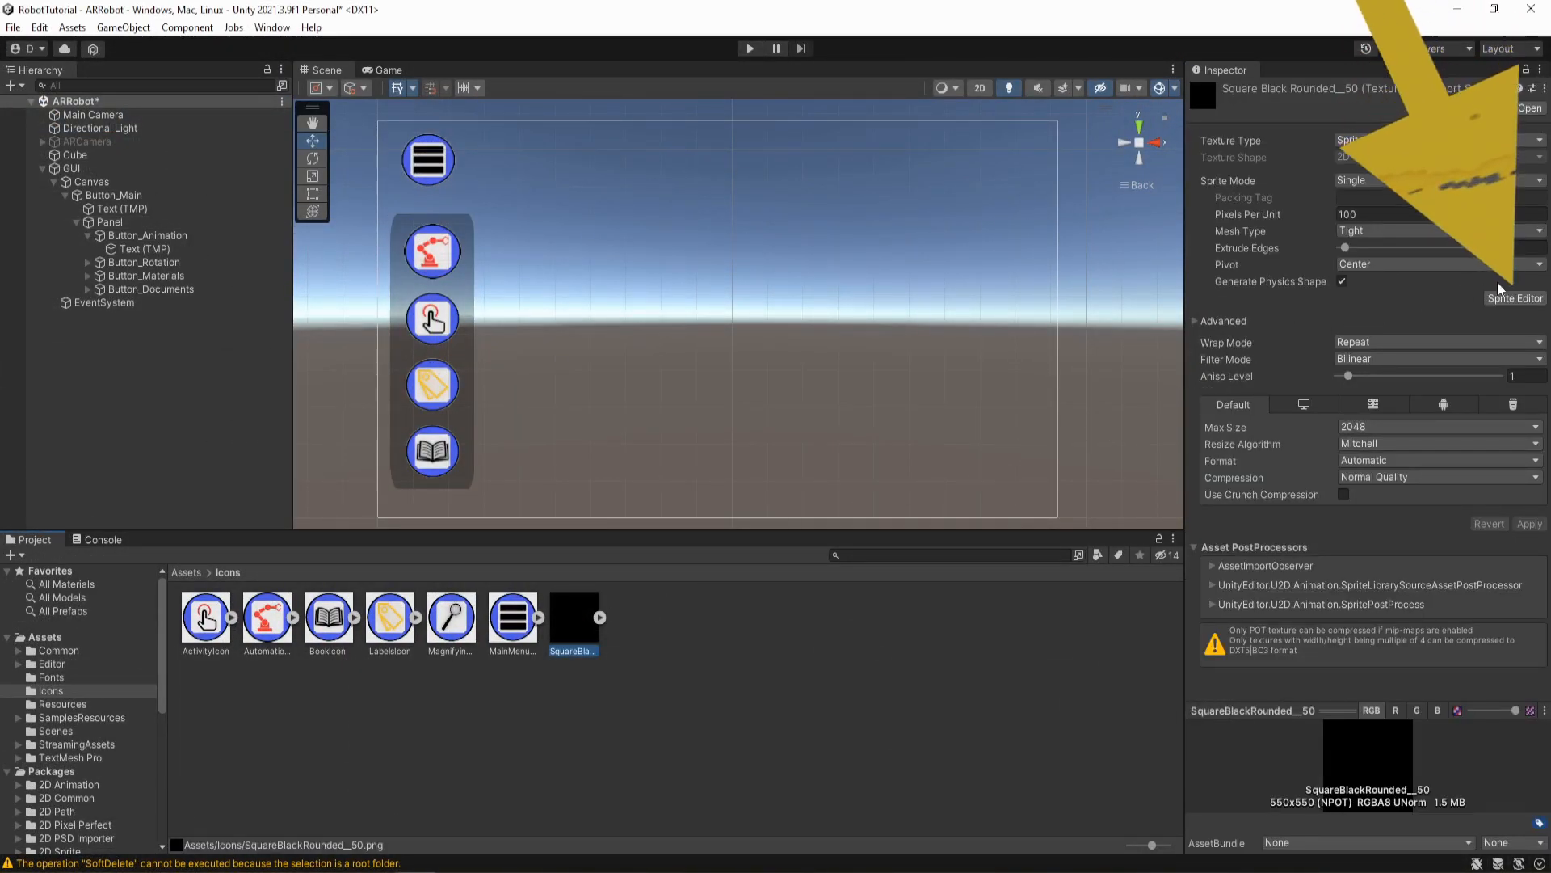
# - Open SquareBlackRounded__50 in the Sprite Editor and place its borders at about left 47, top 47, right 50 and bottom 42
pyautogui.click(1517, 299)
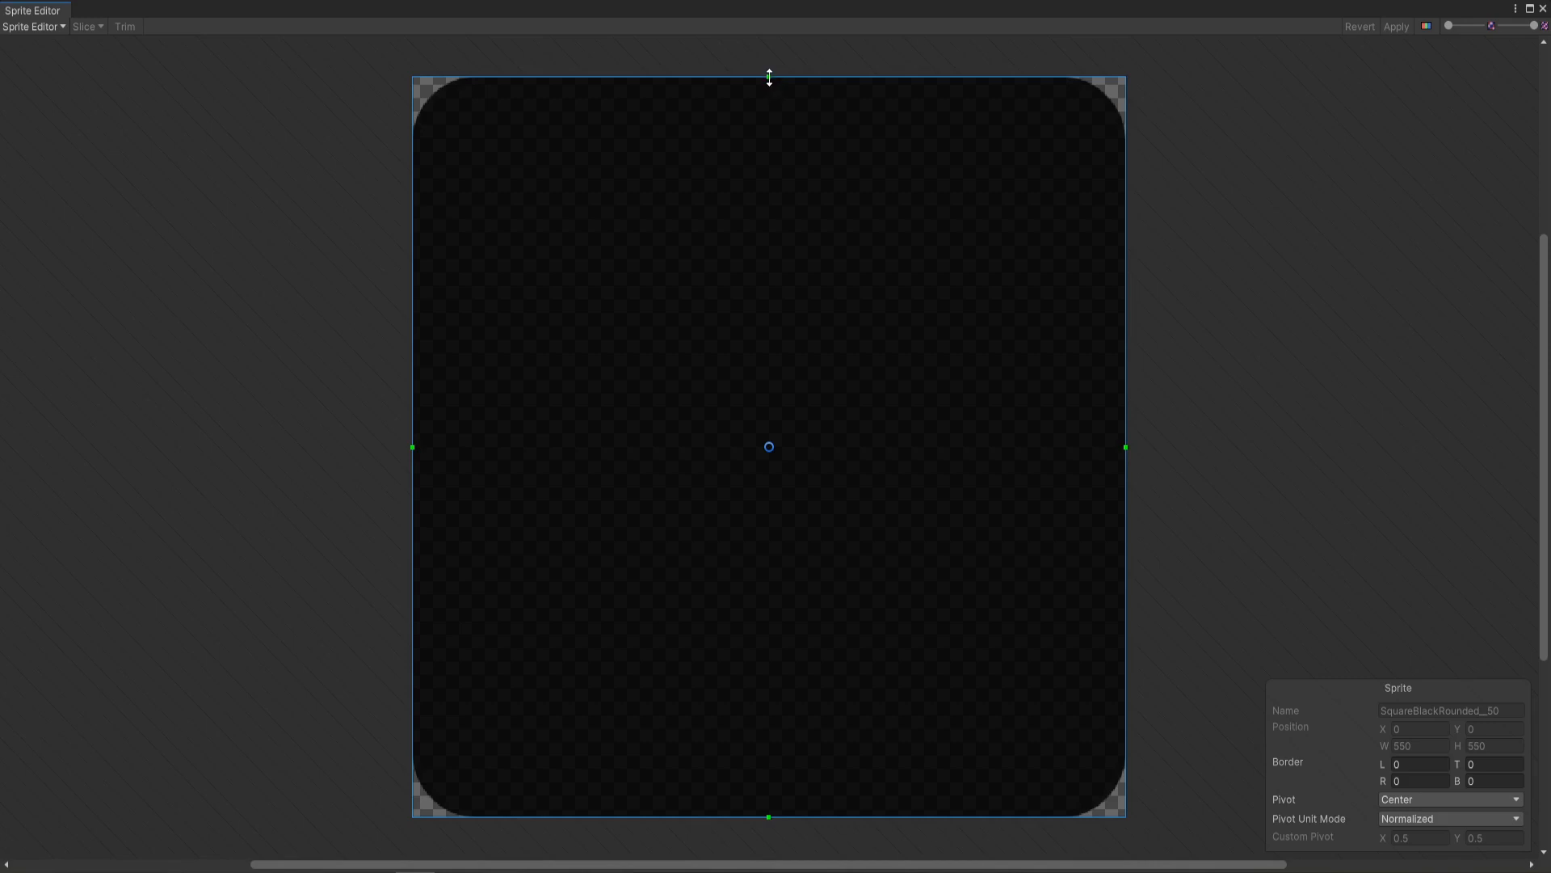
pyautogui.moveTo(769, 76); pyautogui.dragTo(766, 139)
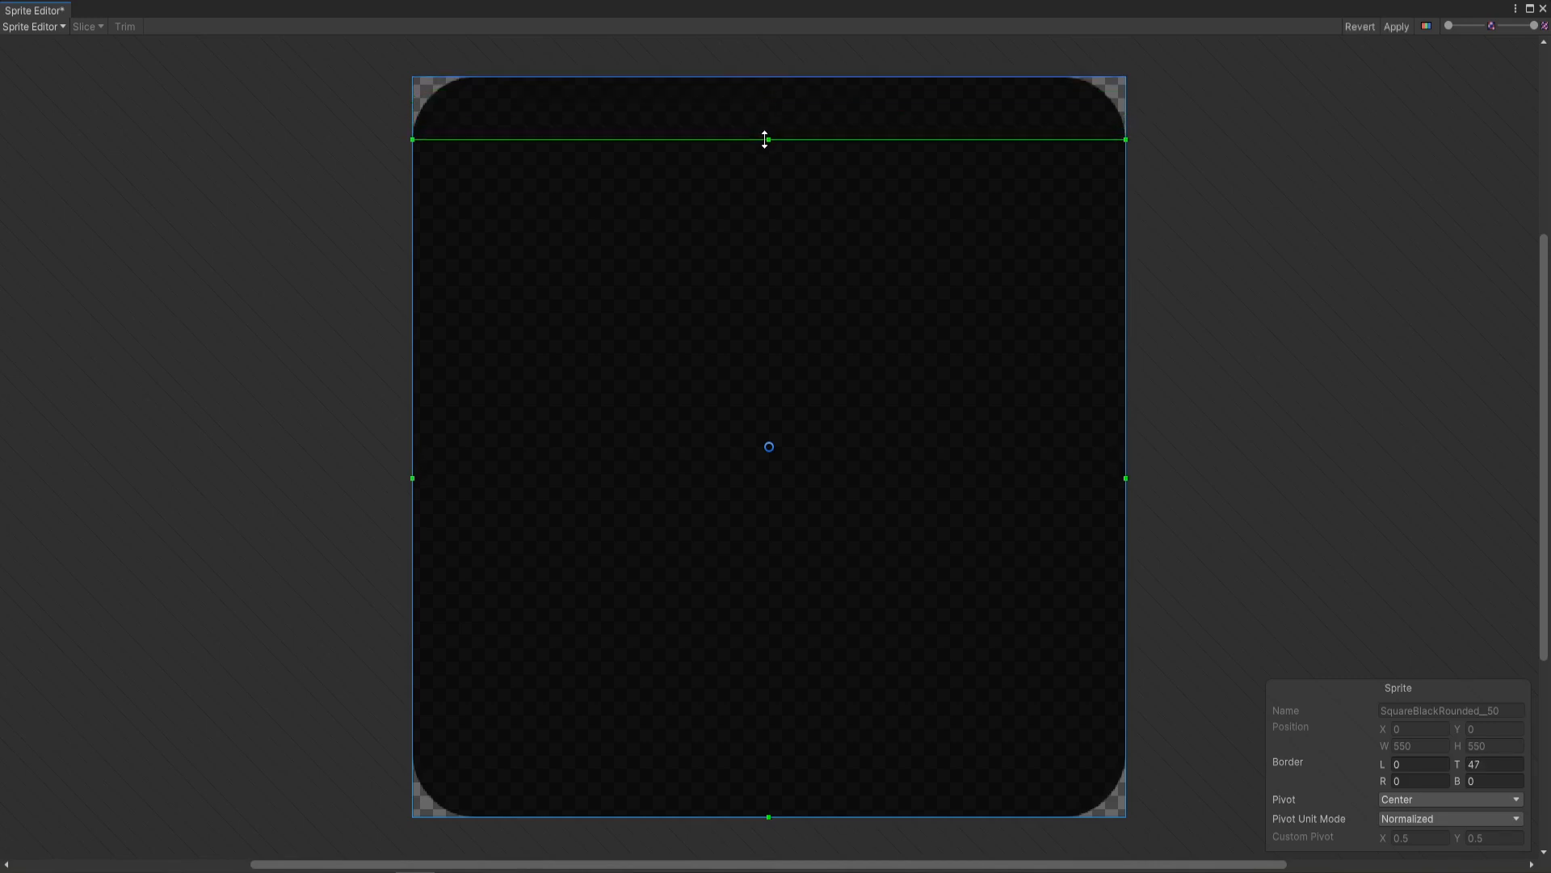
pyautogui.moveTo(769, 816); pyautogui.dragTo(767, 760)
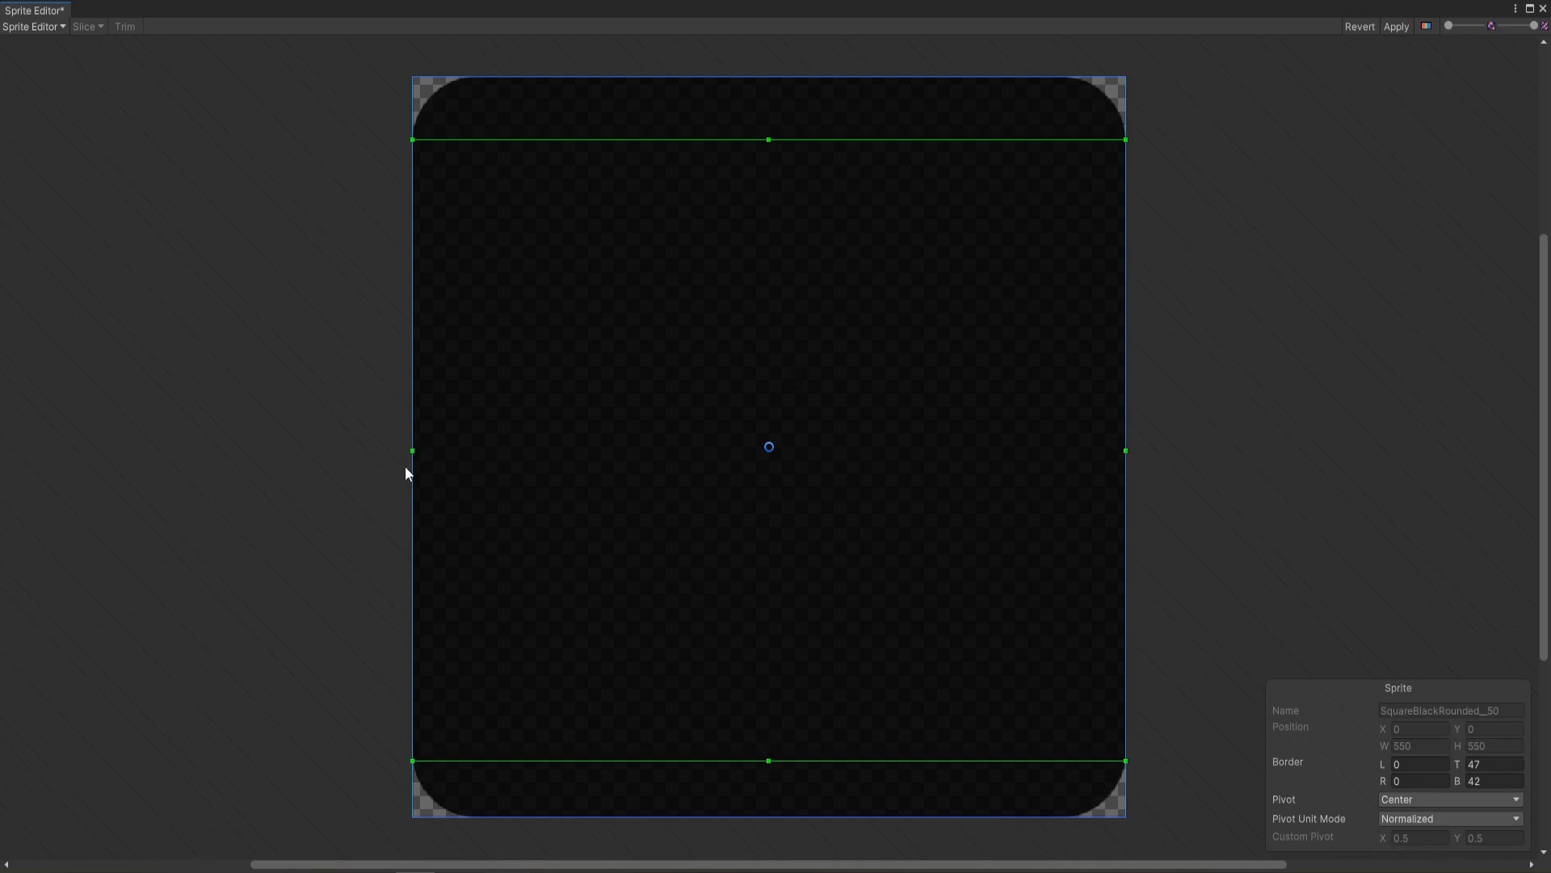
pyautogui.moveTo(413, 450); pyautogui.dragTo(474, 455)
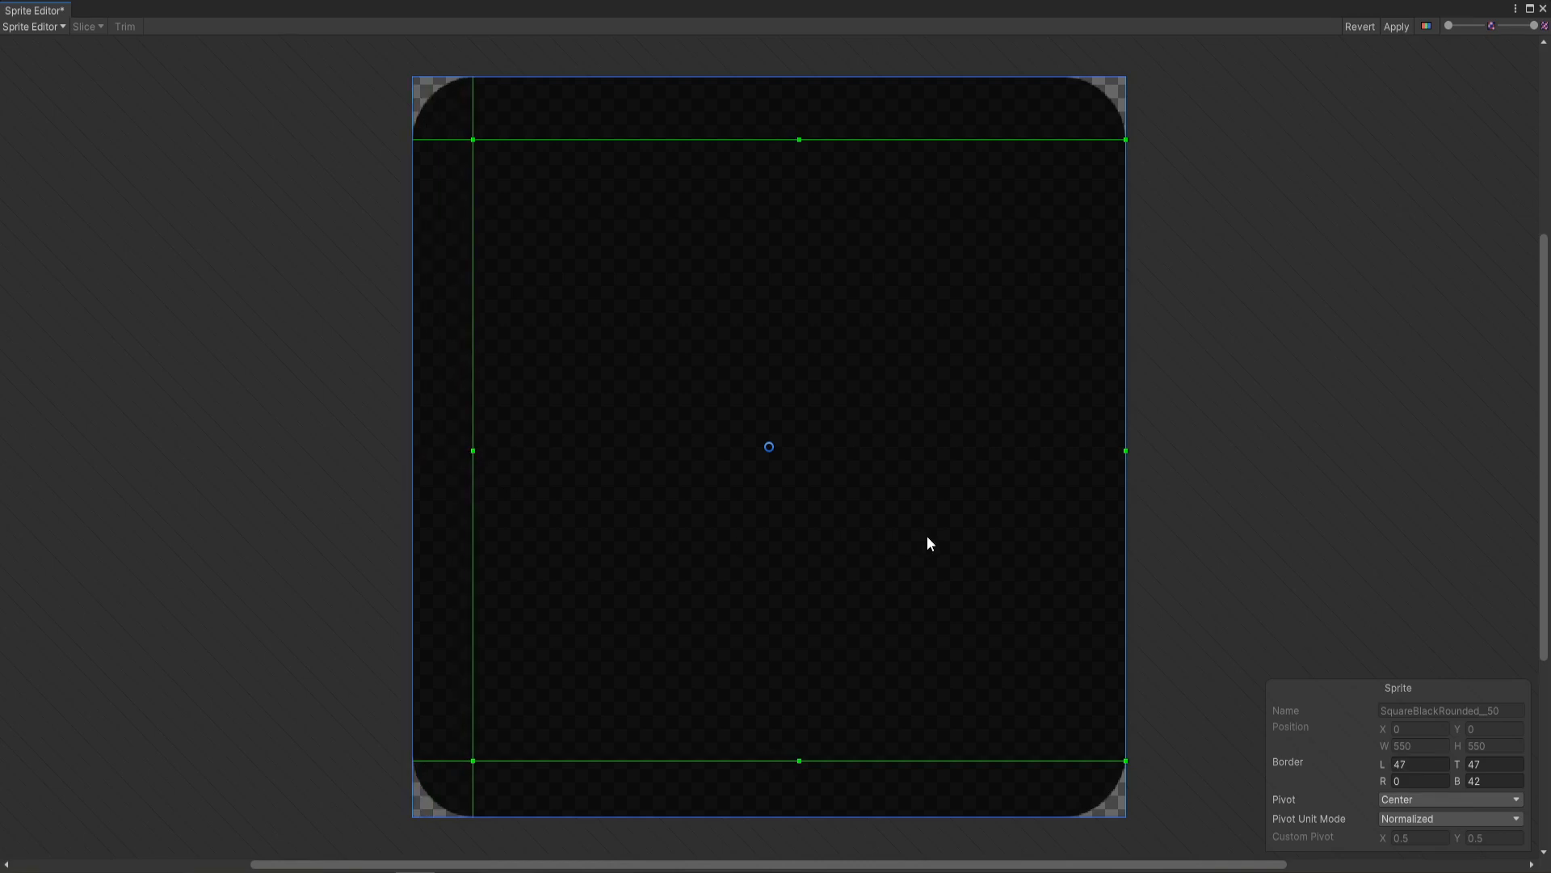
pyautogui.moveTo(1127, 450); pyautogui.dragTo(1061, 467)
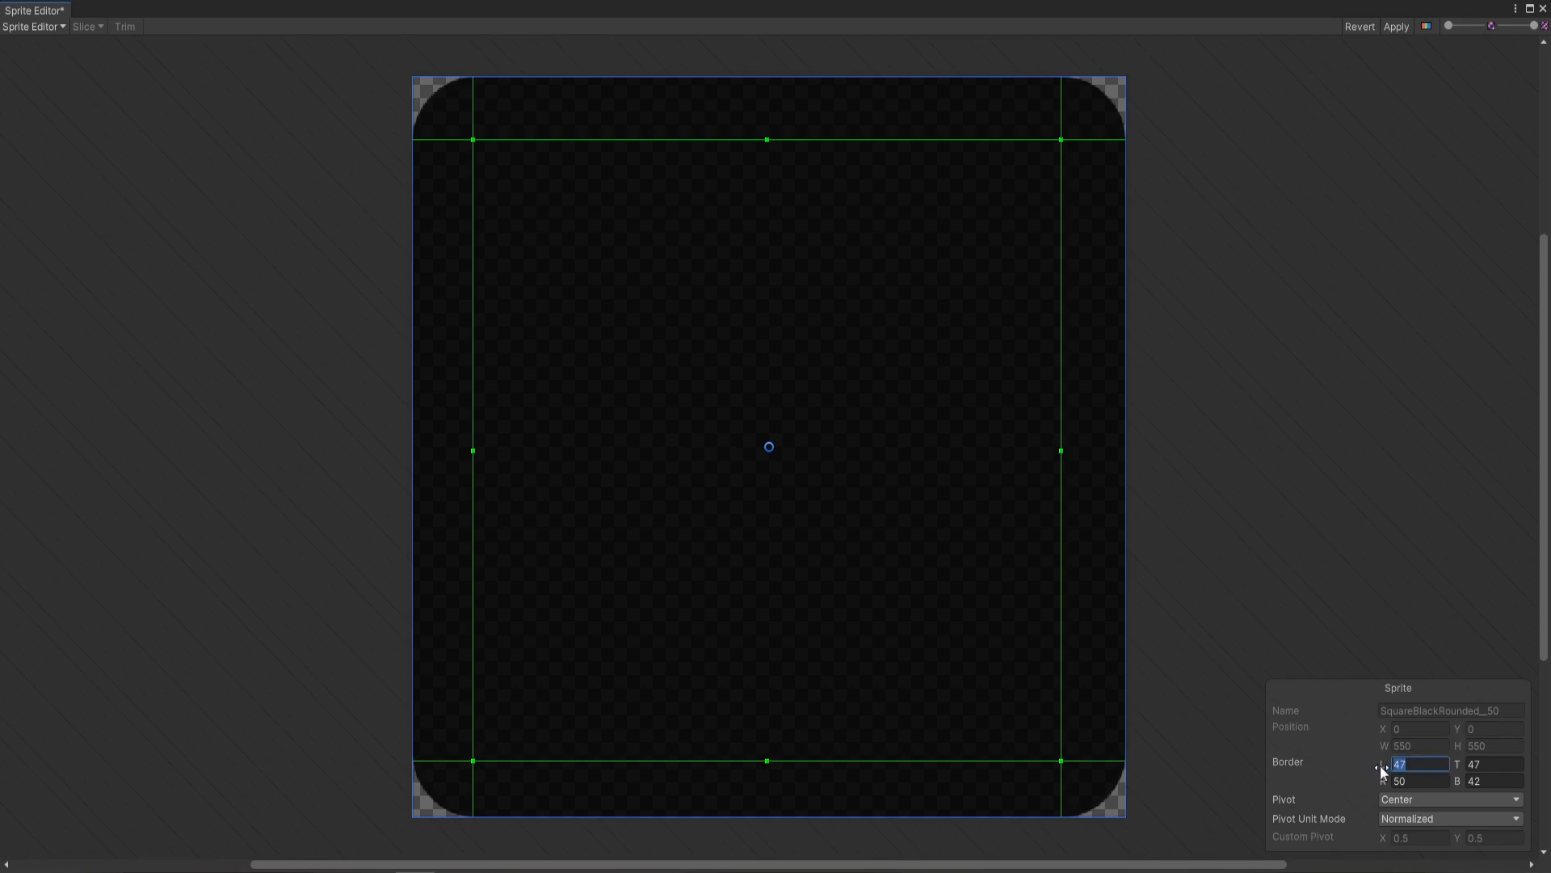
# - Set the sprite's left, top, right and bottom borders to 50, apply the changes and close the Sprite Editor
pyautogui.write('50')
pyautogui.press('Tab')
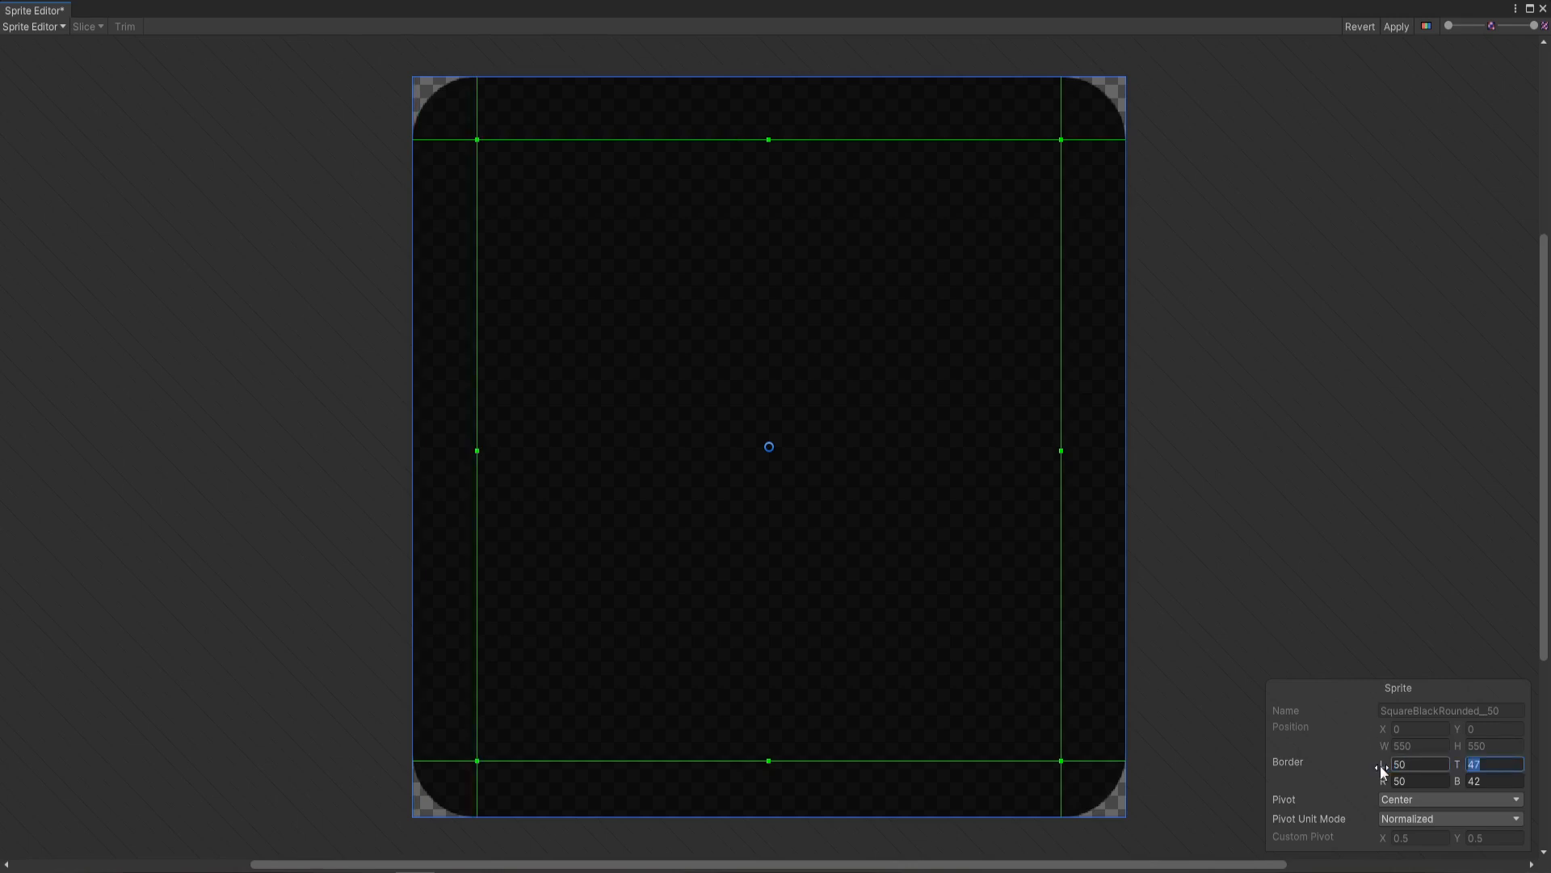
pyautogui.write('50')
pyautogui.press('Tab')
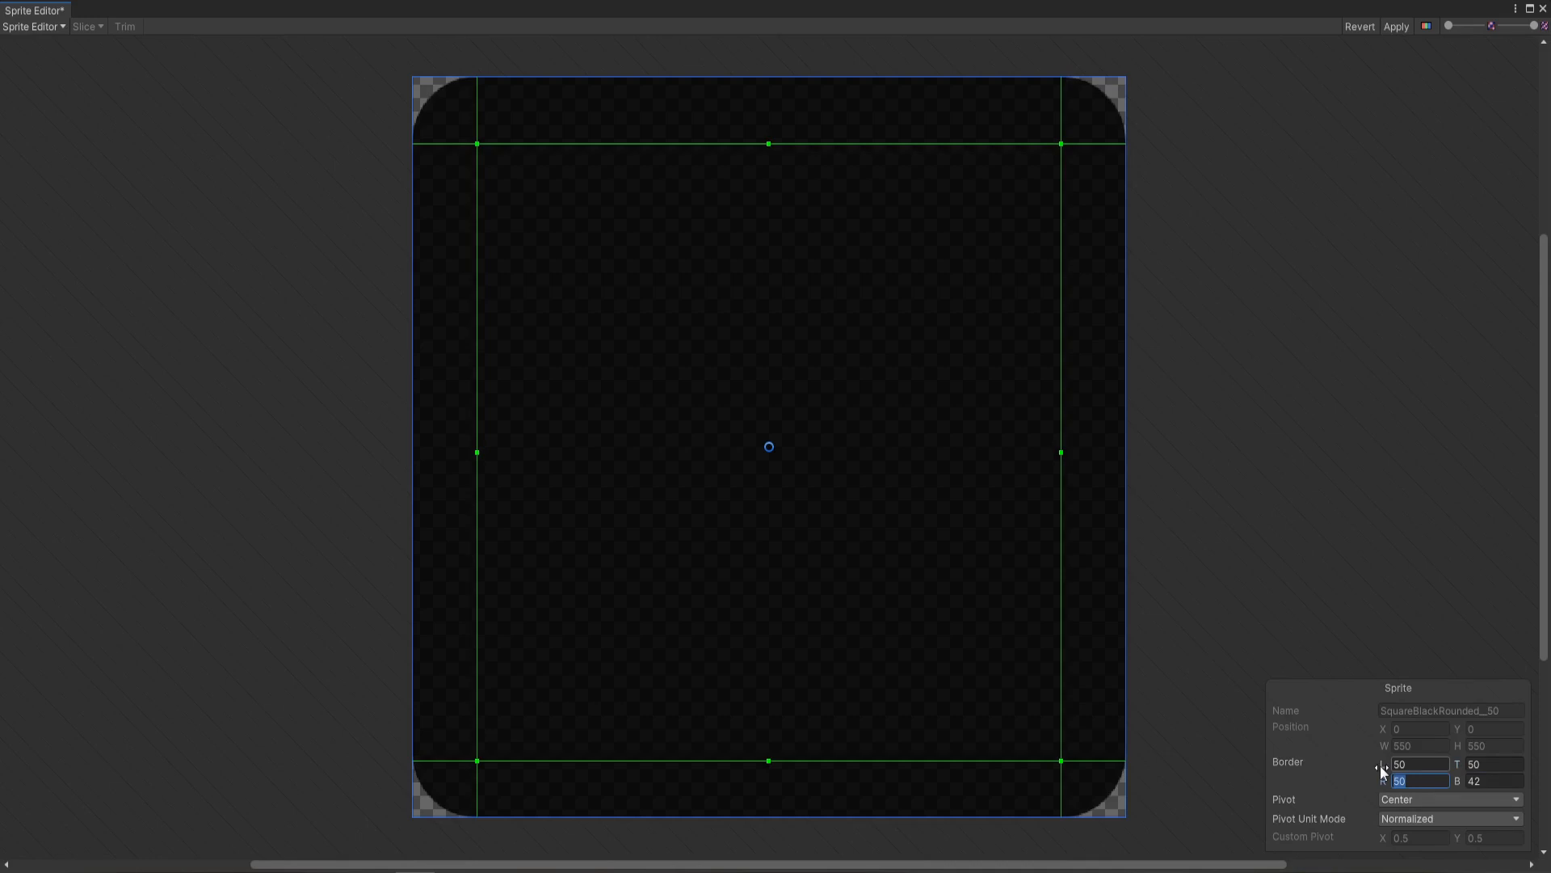
pyautogui.press('Tab')
pyautogui.write('50')
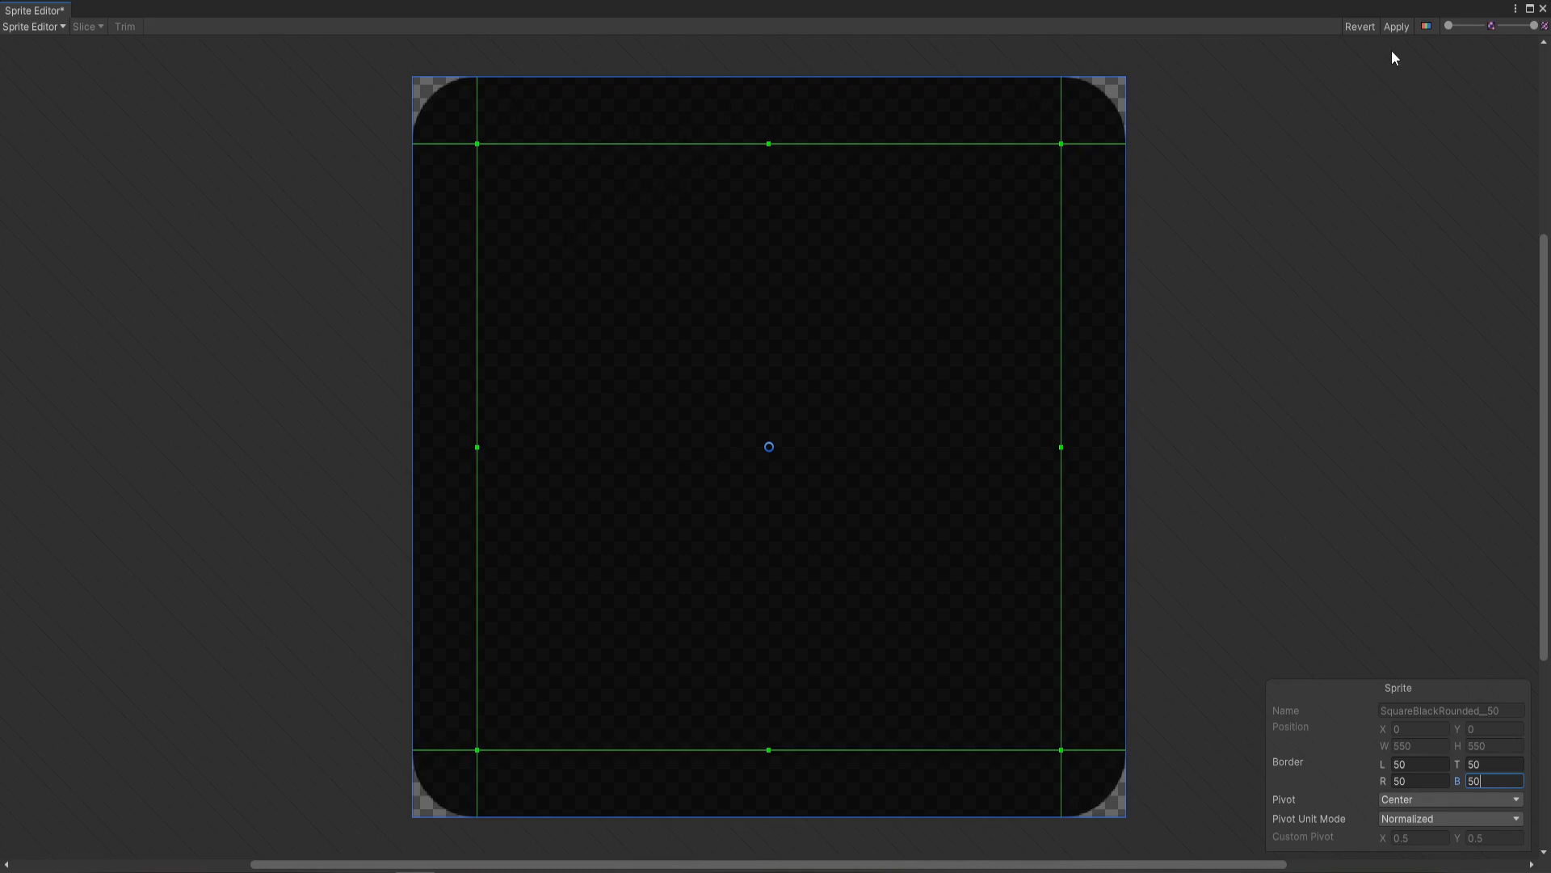
pyautogui.click(1397, 26)
pyautogui.click(1544, 10)
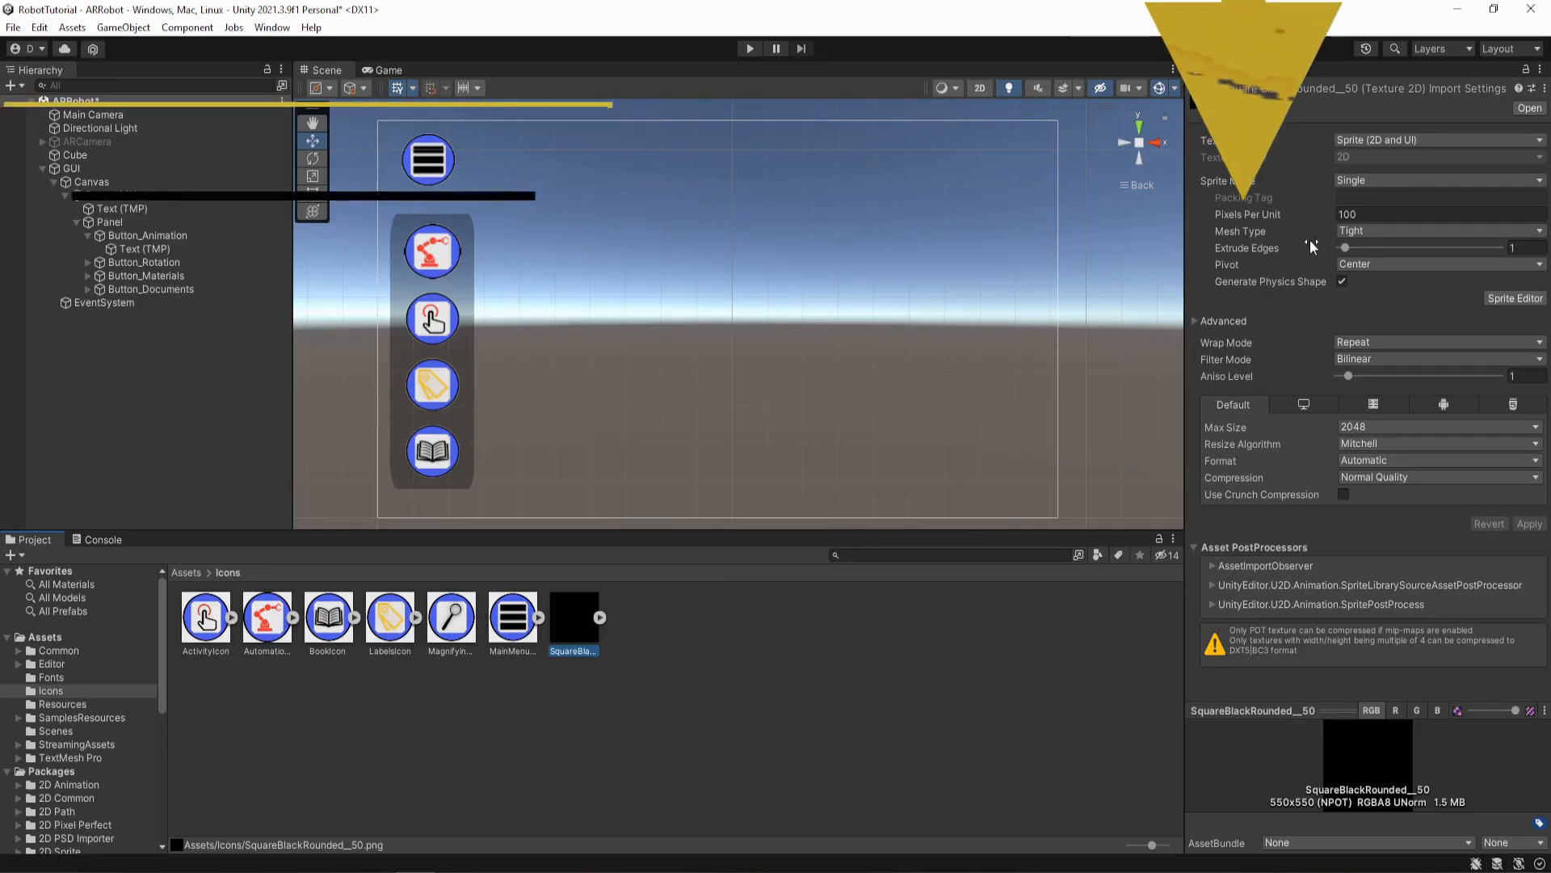
# - Change the SquareBlackRounded__50 texture's Mesh Type to Full Rect and apply the import settings
pyautogui.click(1374, 231)
pyautogui.click(1377, 249)
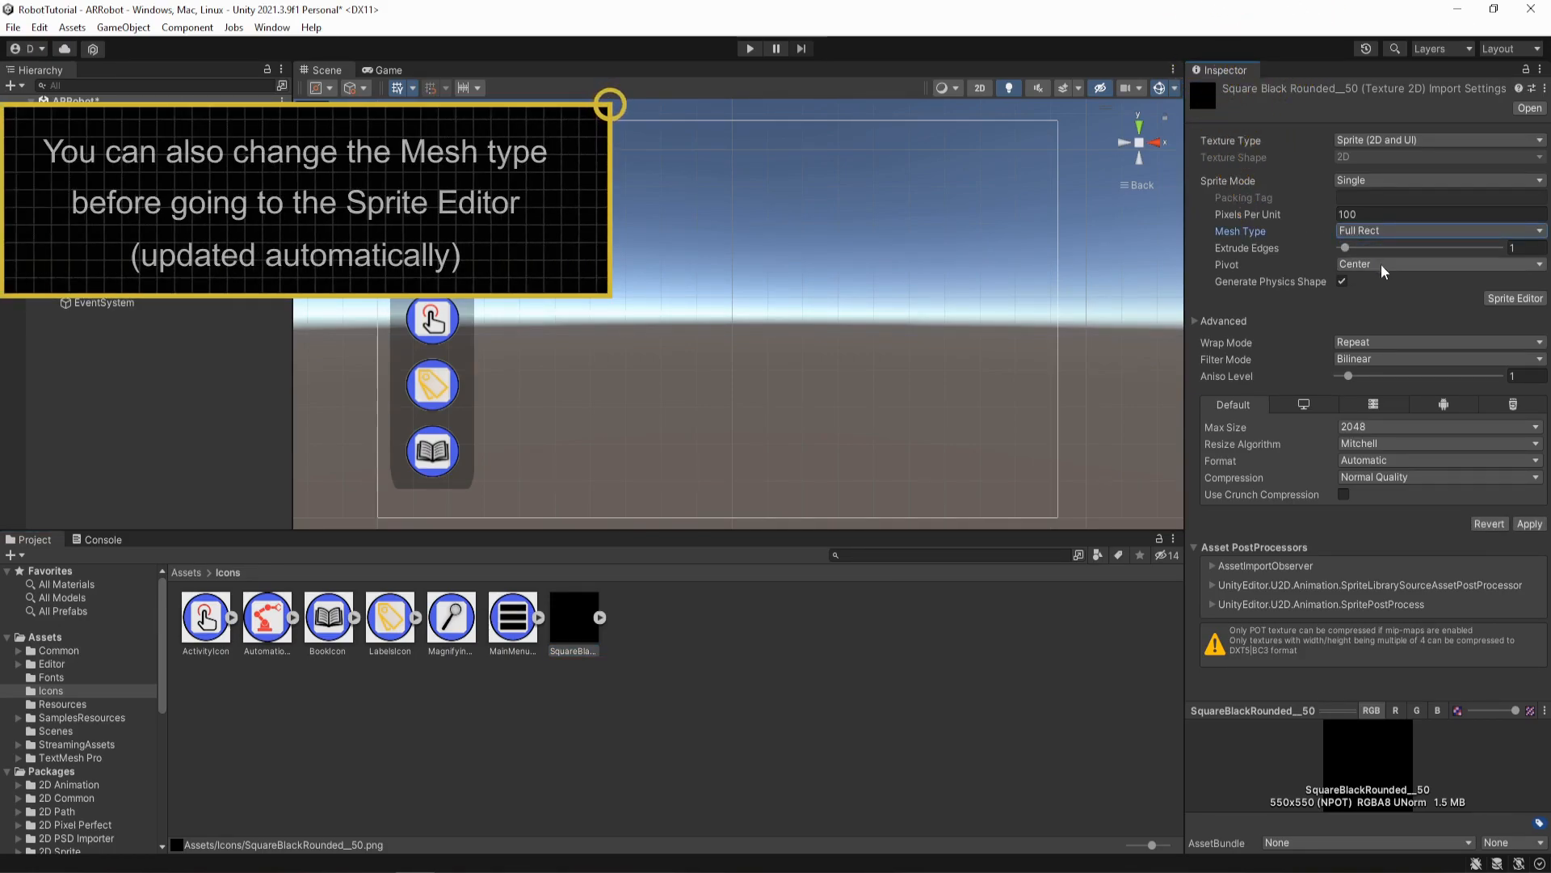
pyautogui.click(1529, 524)
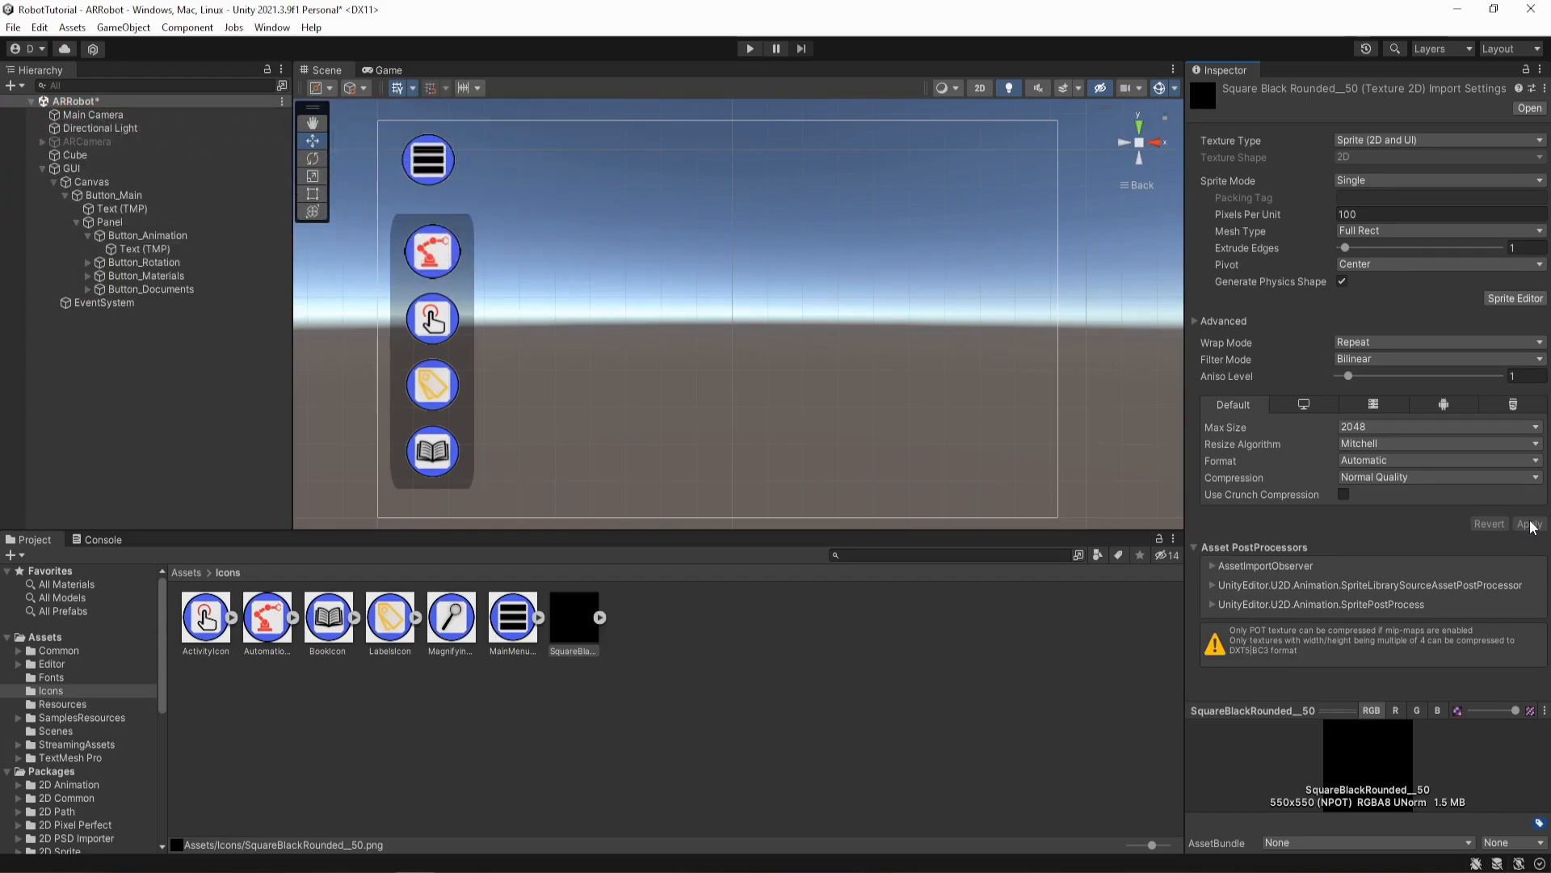
# - Assign the SquareBlackRounded__50 sprite as the Panel's source image and inspect its rounded corners in the scene
pyautogui.click(109, 221)
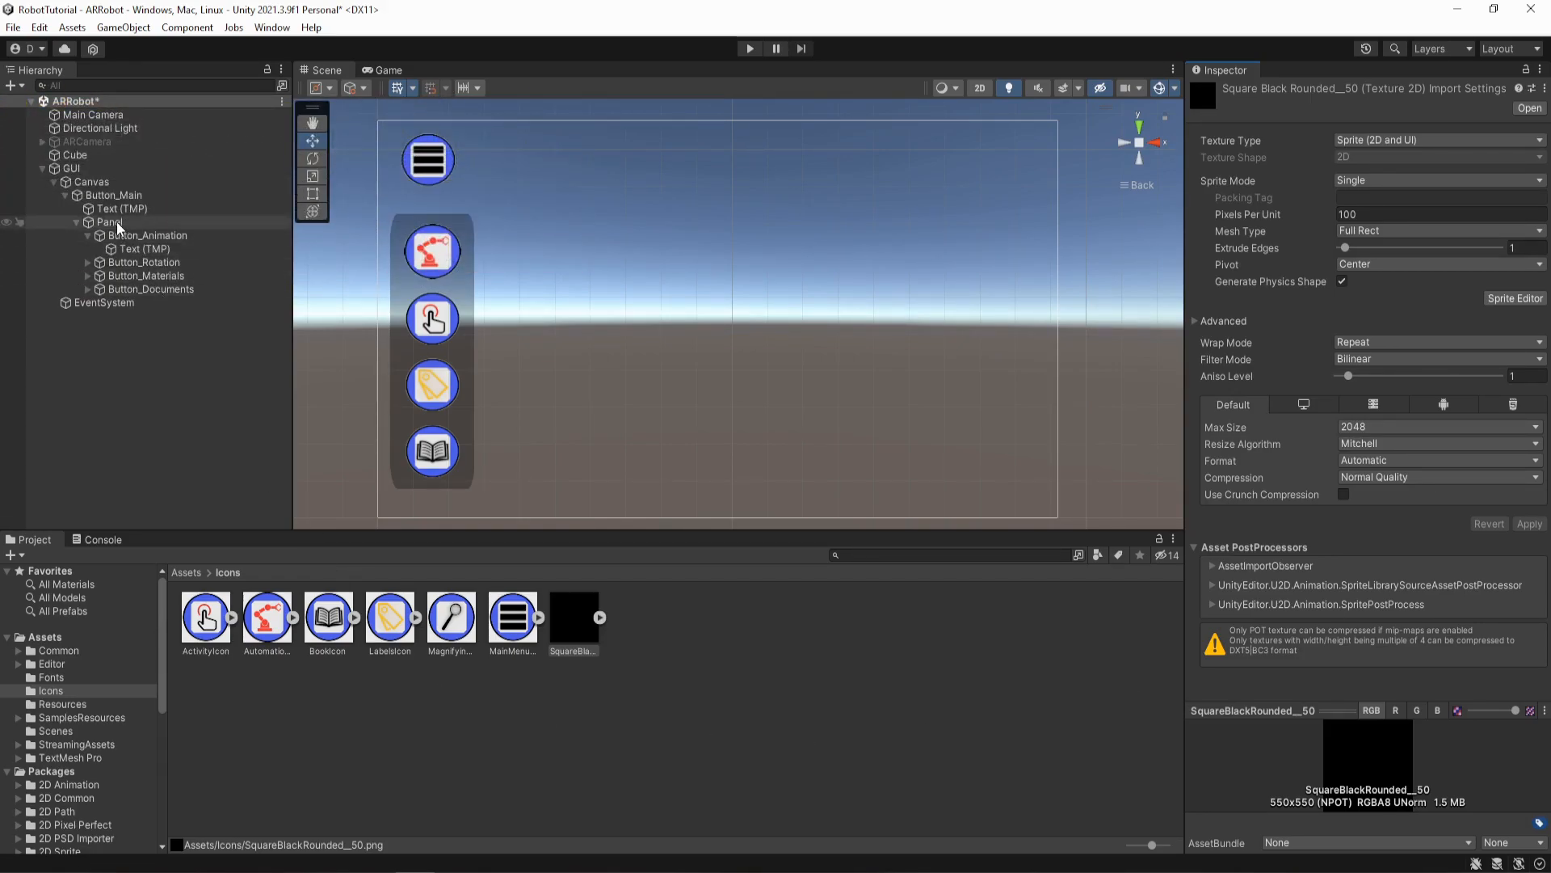
pyautogui.moveTo(575, 626); pyautogui.dragTo(1393, 363)
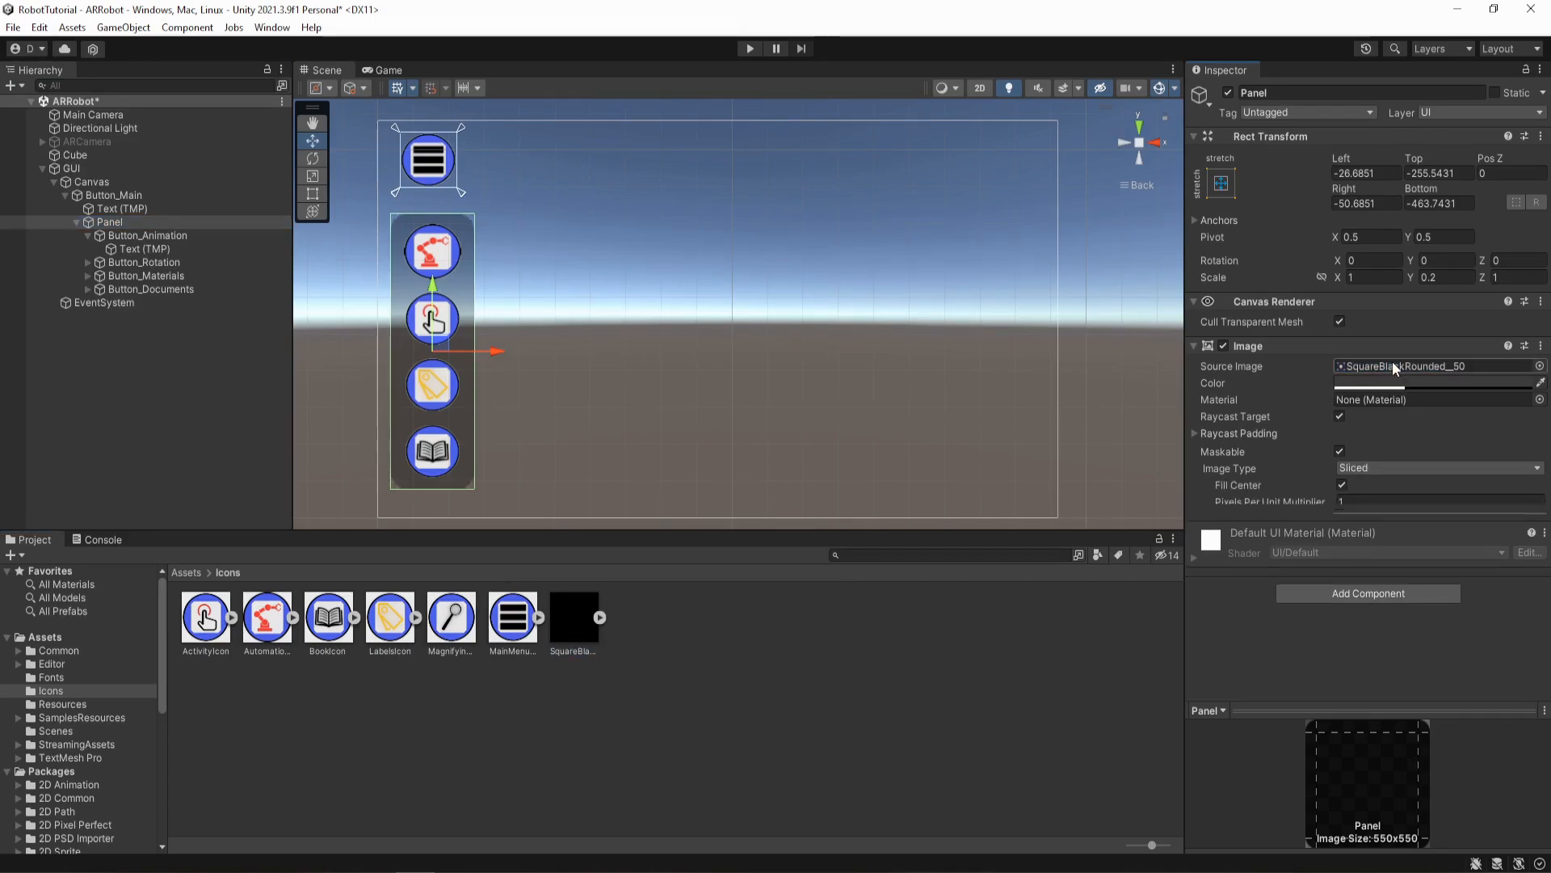
pyautogui.scroll(3, 507, 223)
pyautogui.moveTo(483, 251); pyautogui.dragTo(575, 288, button='middle')
pyautogui.scroll(5, 576, 289)
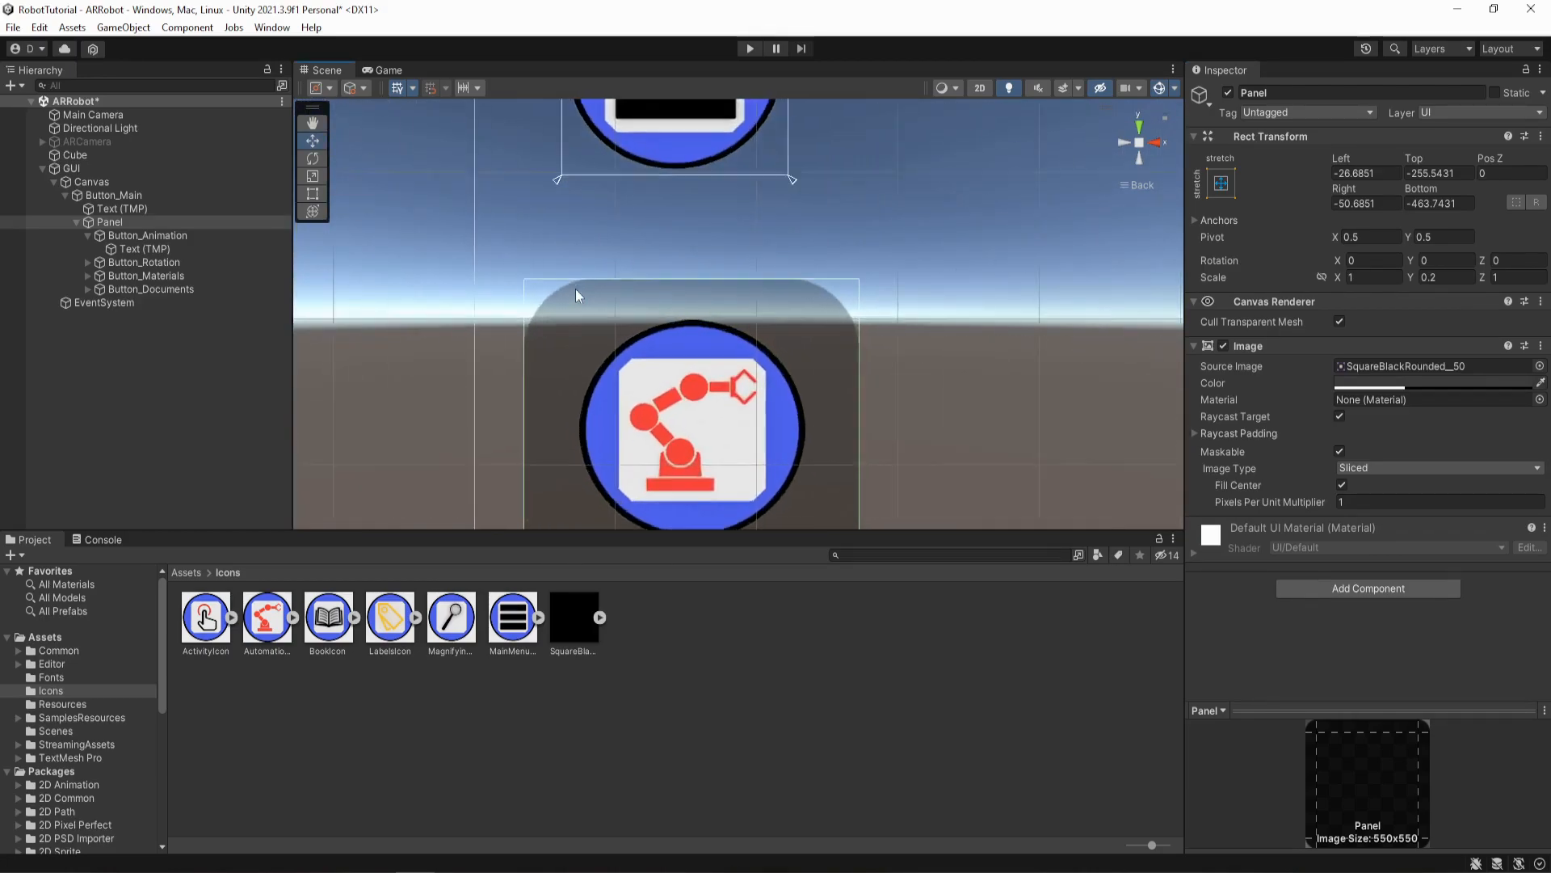
pyautogui.scroll(-5, 613, 312)
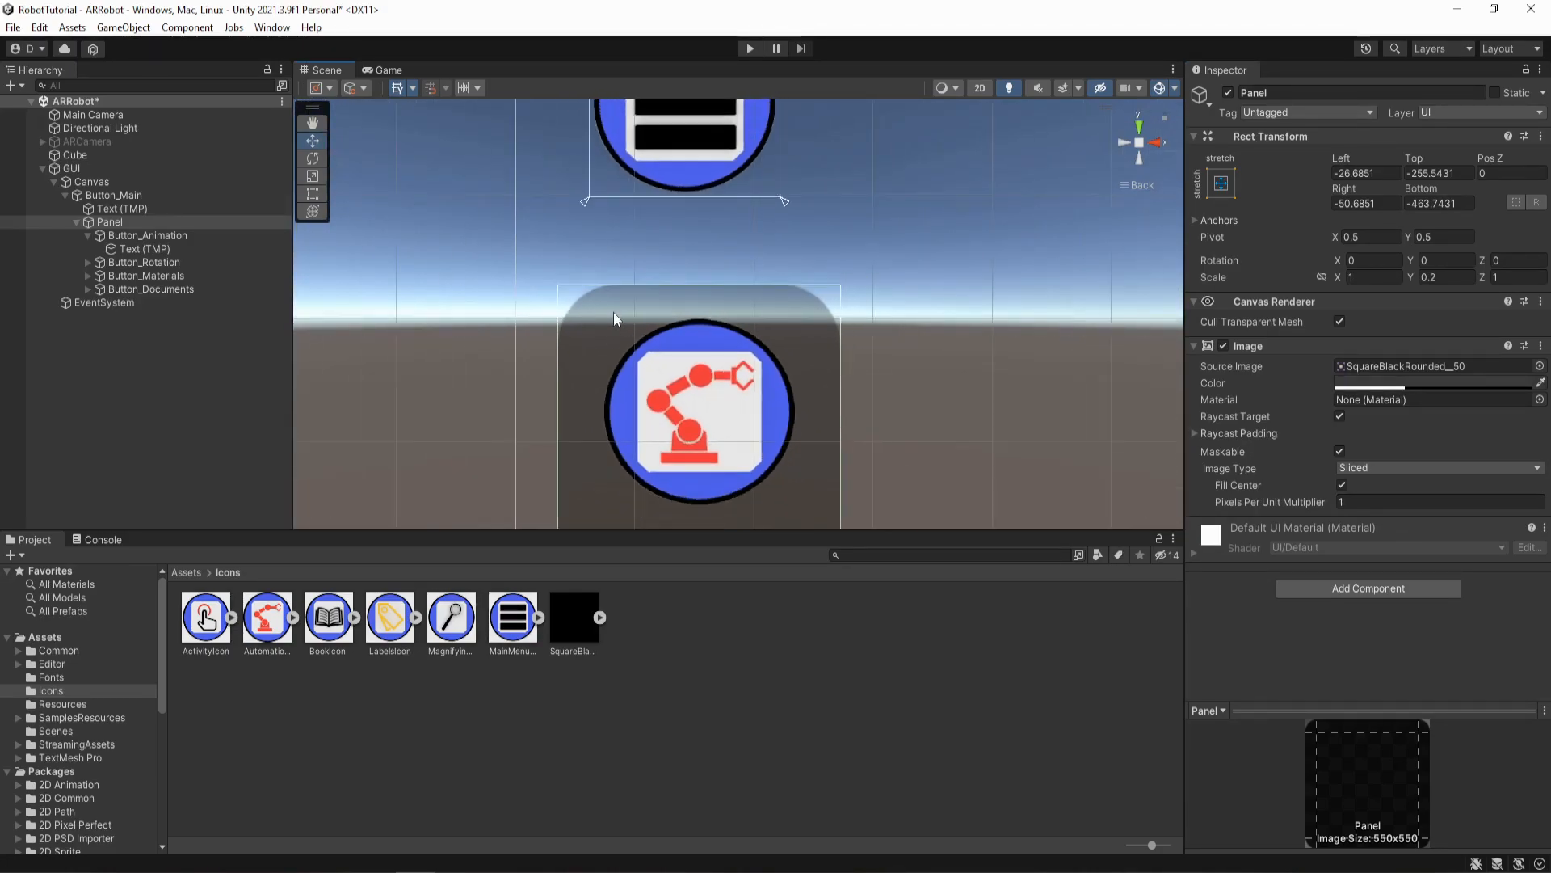
pyautogui.moveTo(649, 422); pyautogui.dragTo(585, 370, button='middle')
pyautogui.scroll(-2, 585, 370)
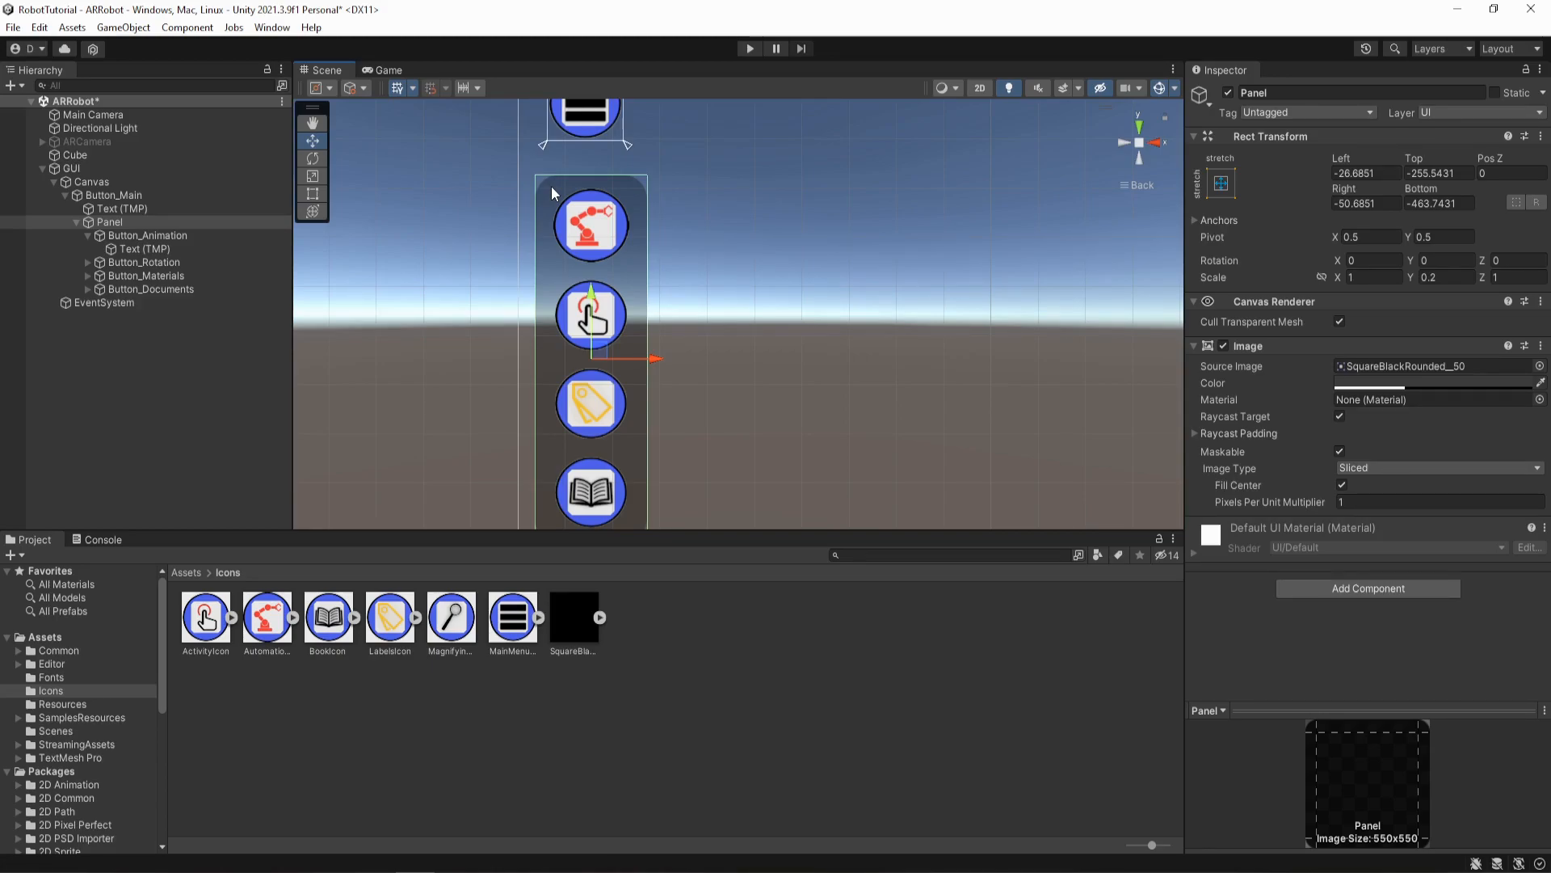
pyautogui.scroll(-2, 551, 185)
# - Run the scene in Play mode to check the Panel and its buttons, stop it and return to the whole canvas
pyautogui.click(748, 49)
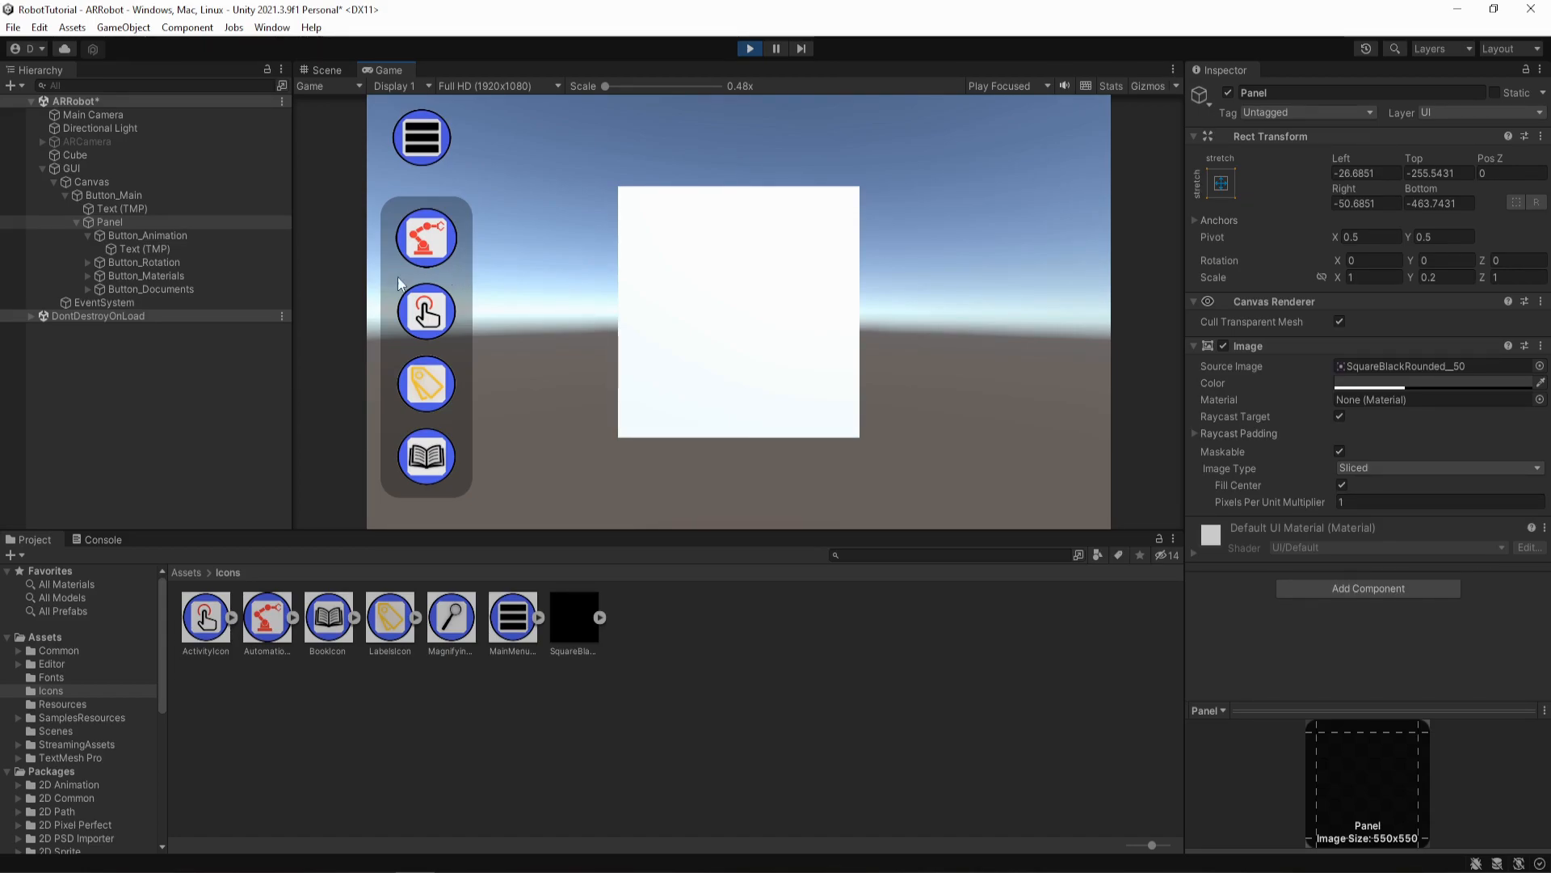
pyautogui.click(749, 47)
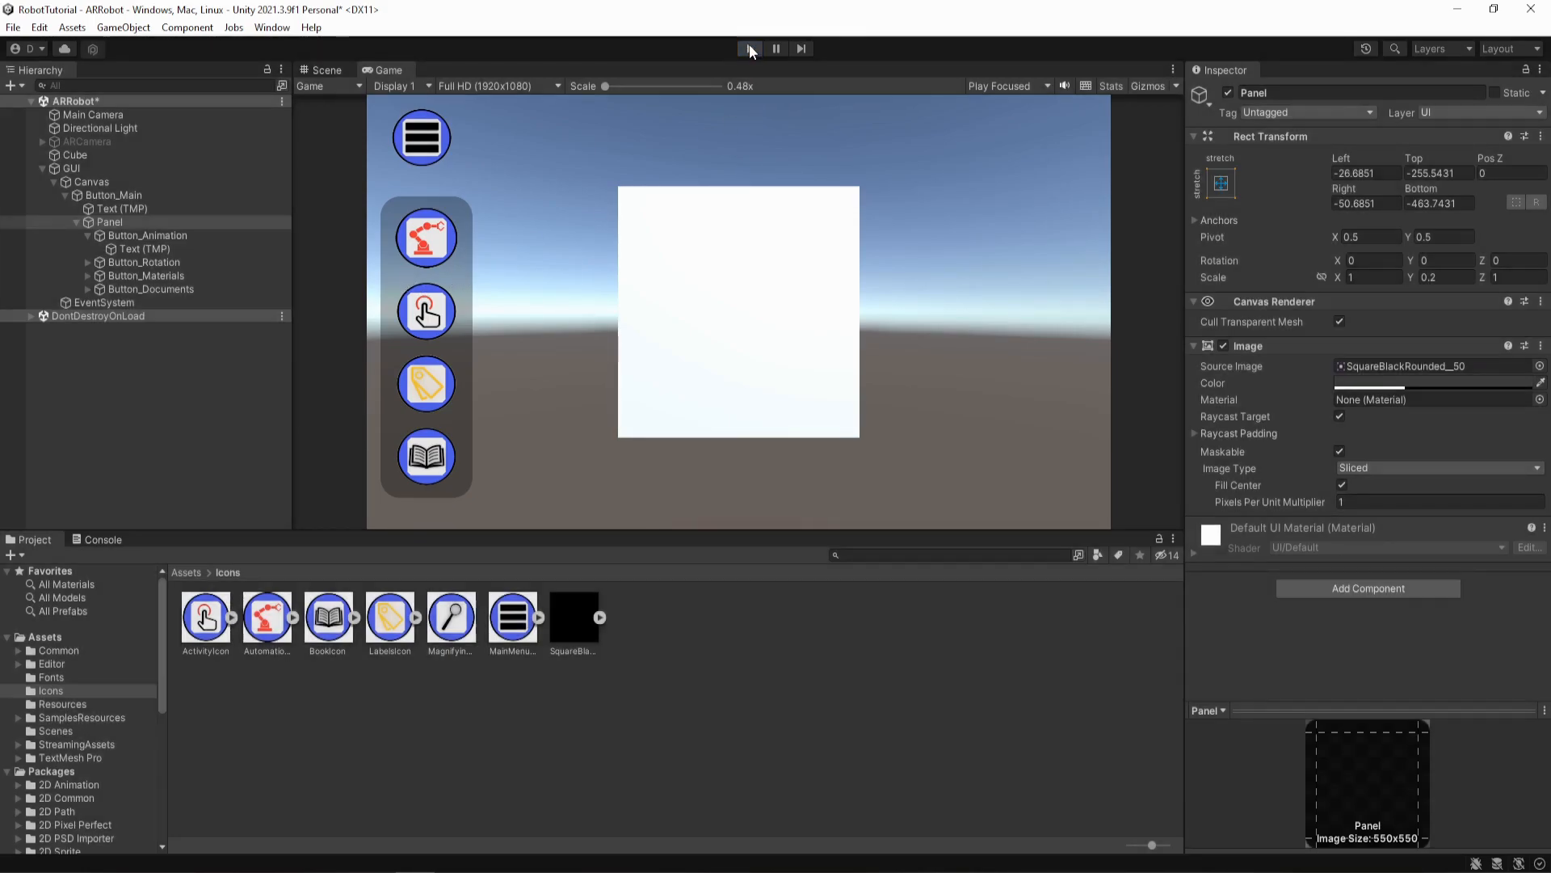
pyautogui.scroll(-2, 772, 256)
pyautogui.moveTo(773, 255); pyautogui.dragTo(638, 259, button='middle')
pyautogui.scroll(3, 634, 242)
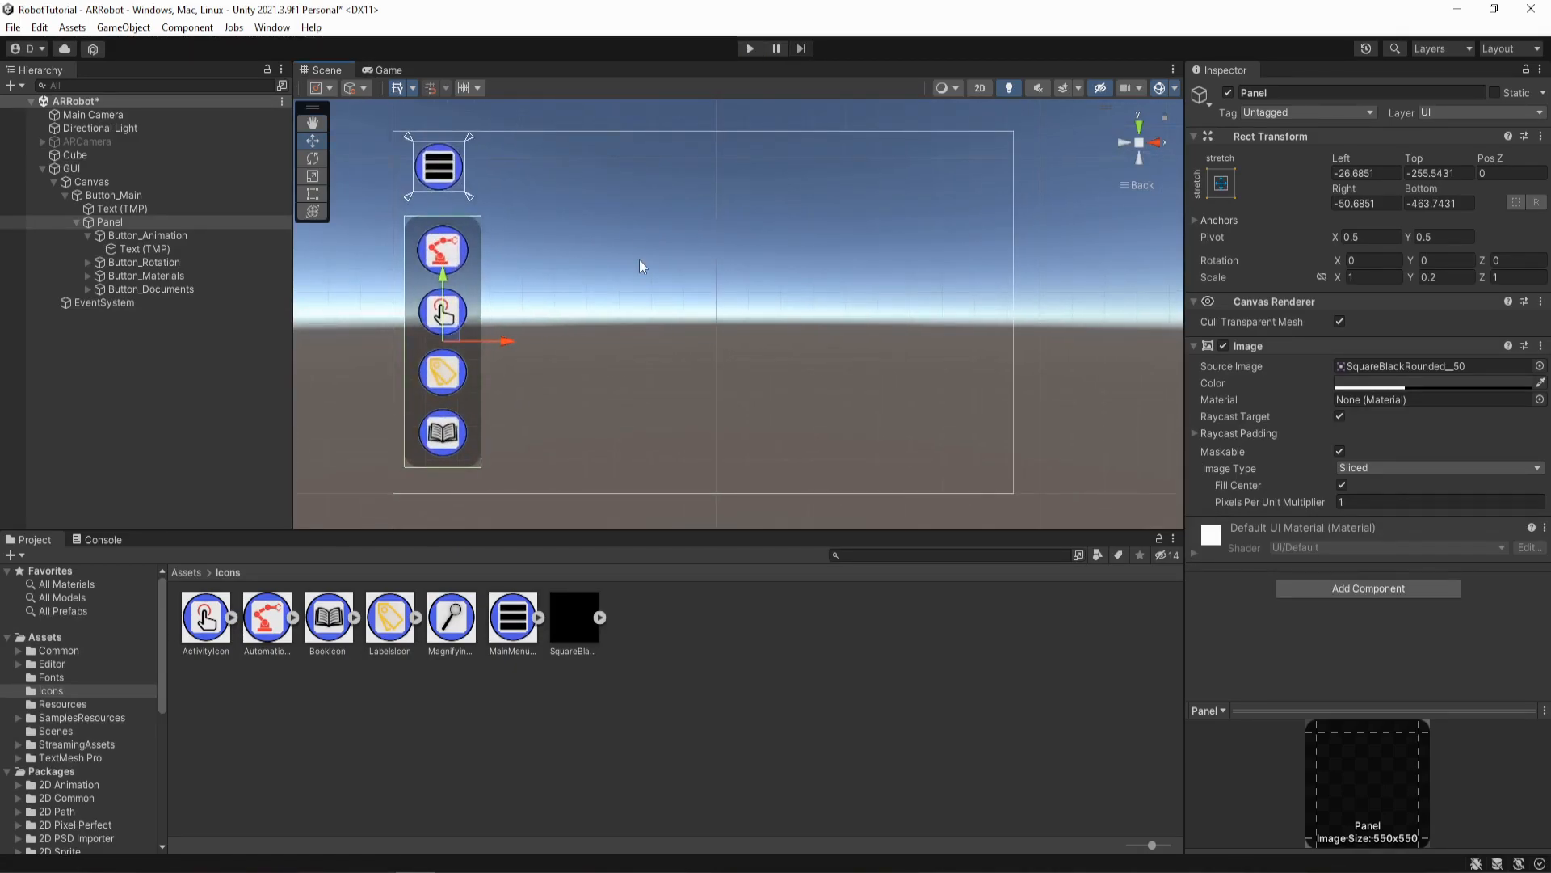